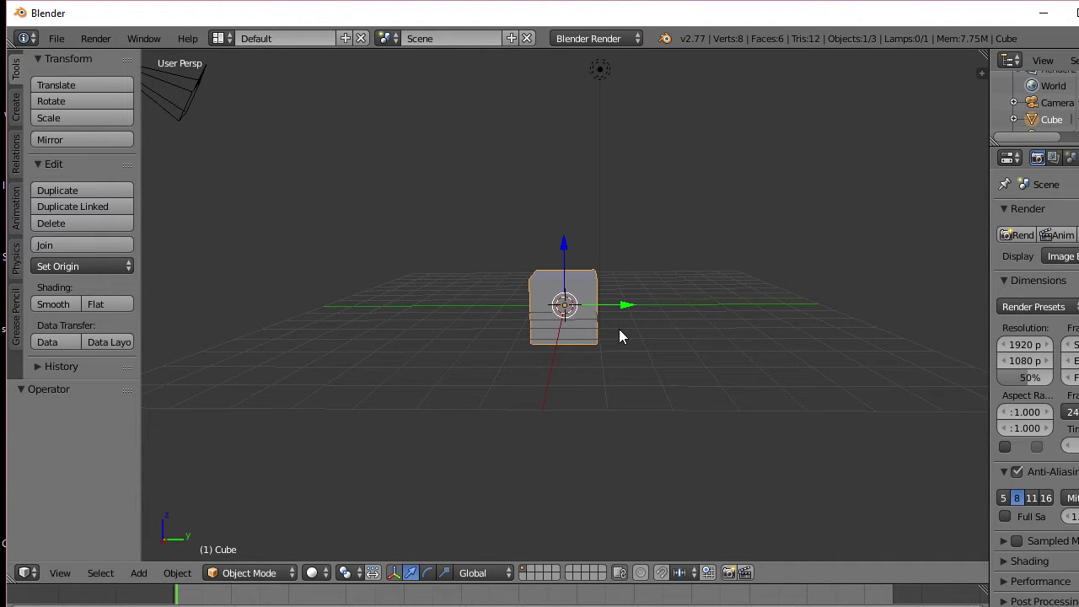
{"action": "middle_click_drag", "start_coordinate": [502, 362], "coordinate": [502, 384]}
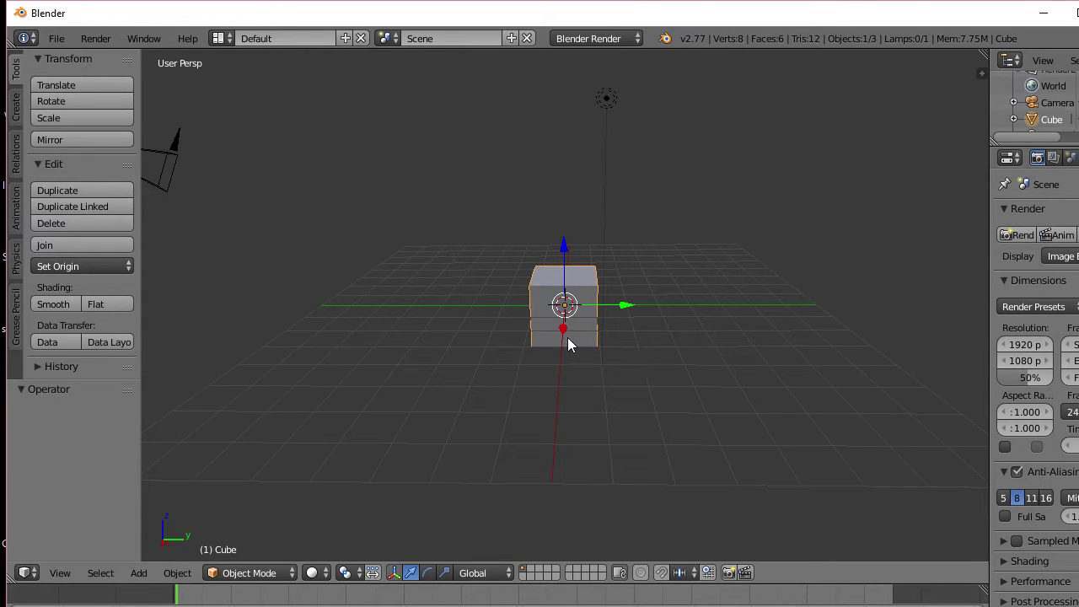
{"action": "middle_click_drag", "start_coordinate": [567, 338], "coordinate": [619, 346]}
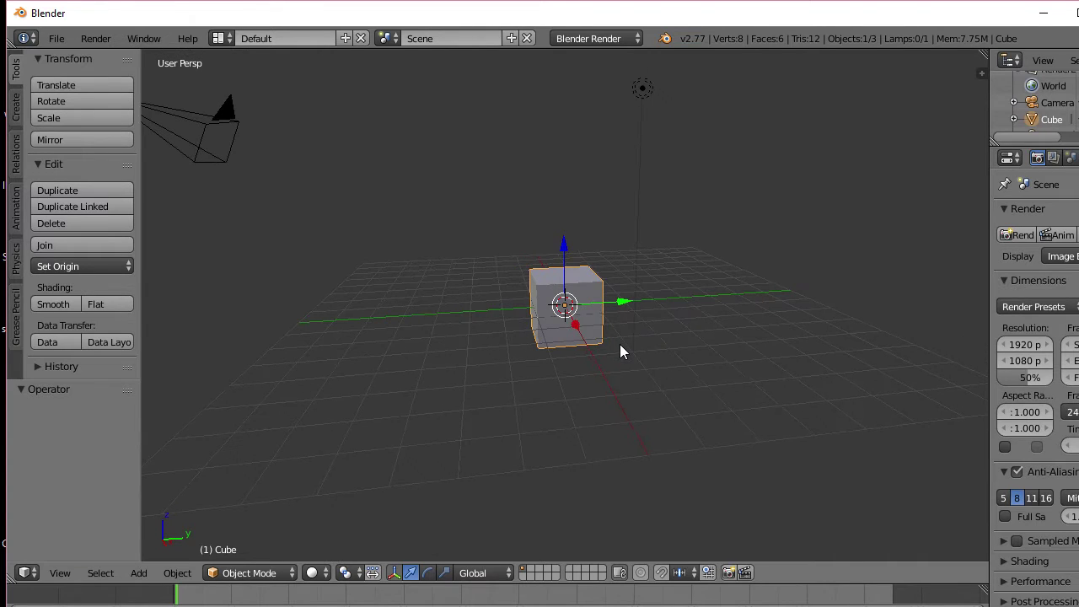
{"action": "middle_click_drag", "start_coordinate": [483, 366], "coordinate": [718, 371]}
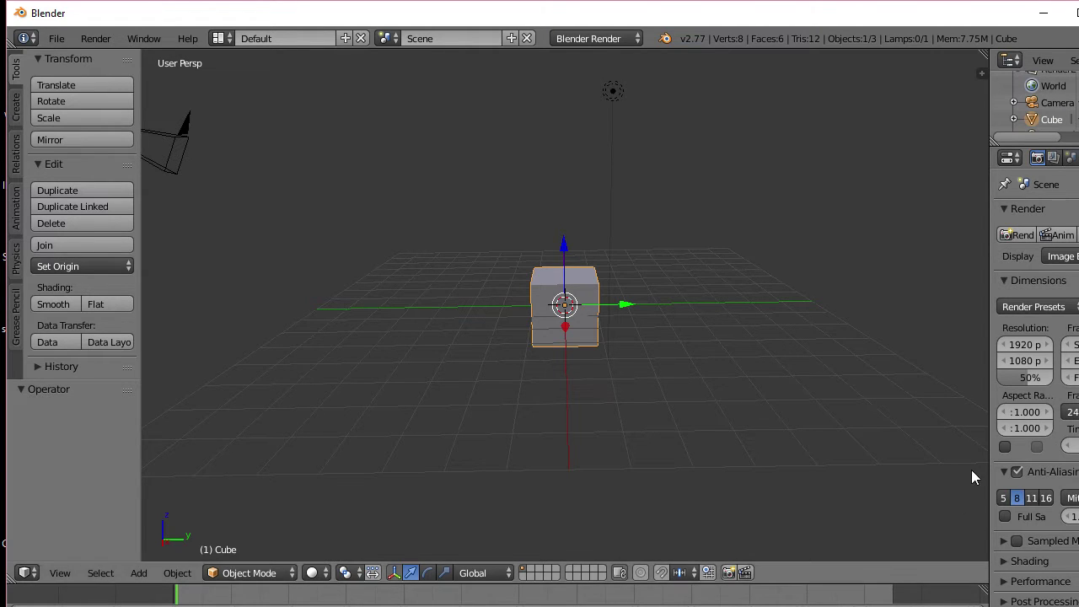
Step: Show the 3D view's properties region and examine its settings, from Transform through Transform Orientations
{"action": "key", "text": "n"}
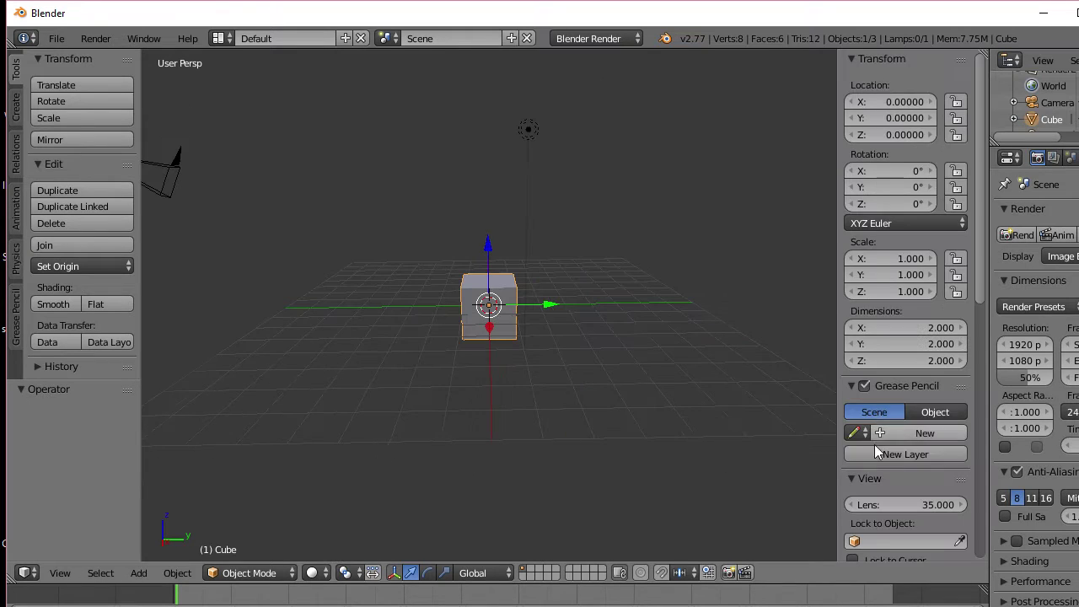
{"action": "scroll", "coordinate": [898, 452], "scroll_direction": "down", "scroll_amount": 4}
{"action": "scroll", "coordinate": [898, 456], "scroll_direction": "down", "scroll_amount": 3}
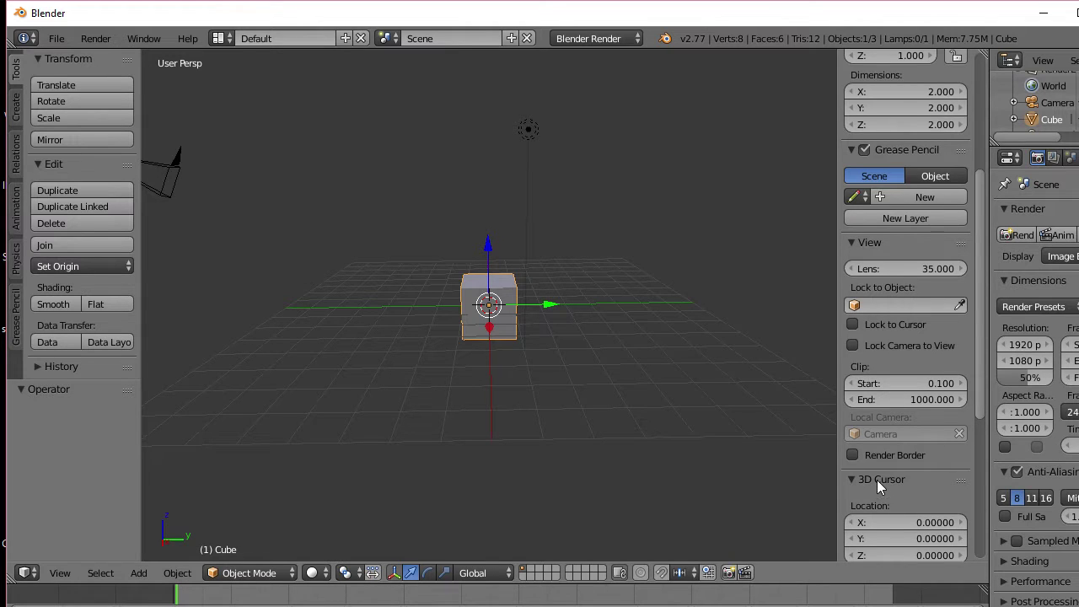
{"action": "scroll", "coordinate": [876, 479], "scroll_direction": "down", "scroll_amount": 8}
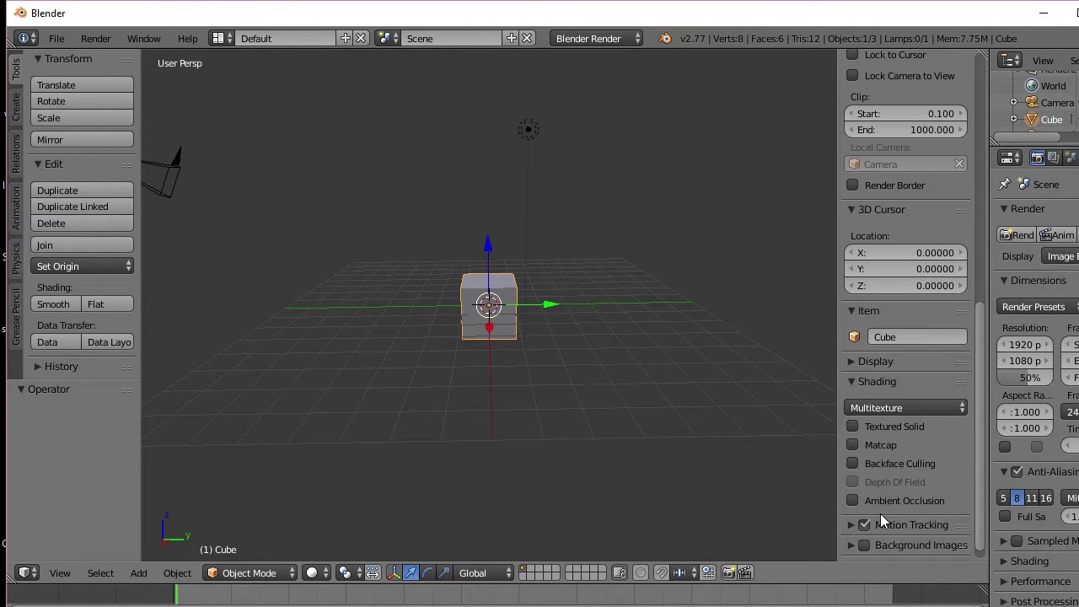
{"action": "scroll", "coordinate": [869, 534], "scroll_direction": "down", "scroll_amount": 1}
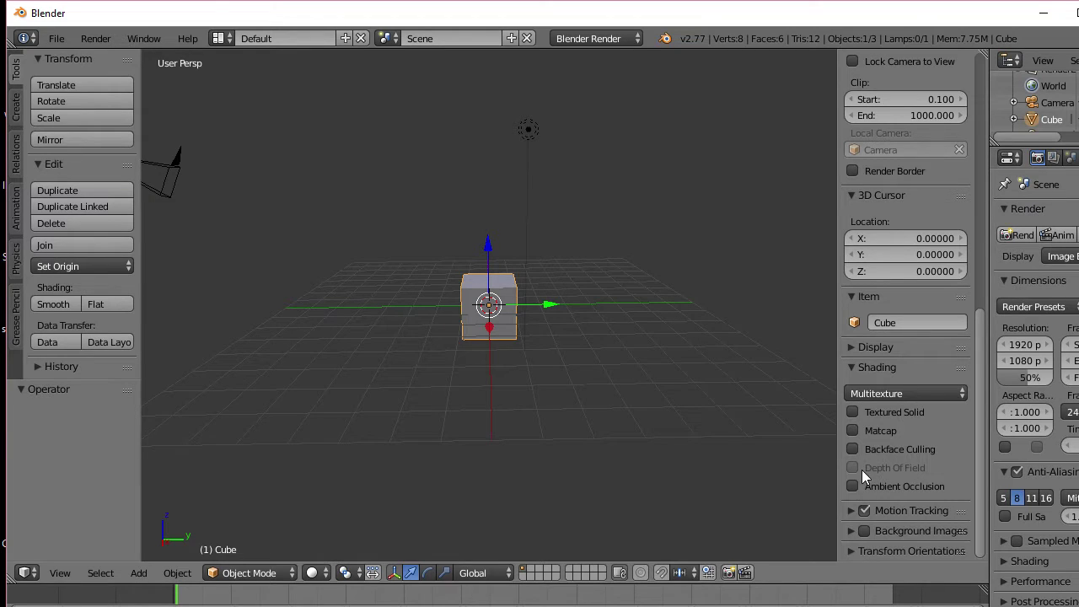
{"action": "left_click", "coordinate": [854, 550]}
{"action": "scroll", "coordinate": [854, 549], "scroll_direction": "down", "scroll_amount": 2}
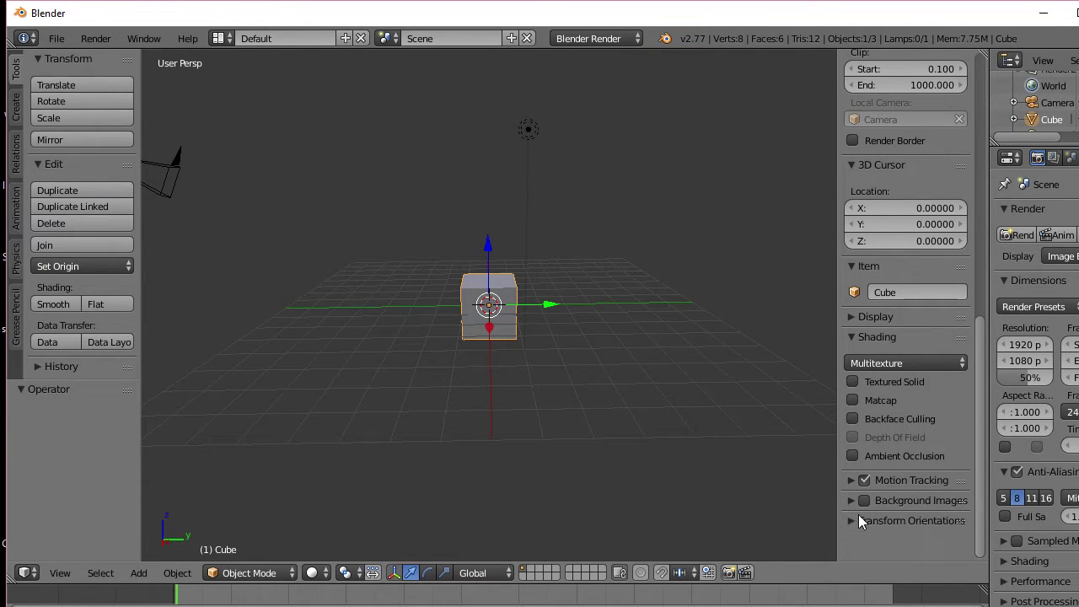
{"action": "scroll", "coordinate": [859, 507], "scroll_direction": "up", "scroll_amount": 5}
{"action": "scroll", "coordinate": [864, 502], "scroll_direction": "up", "scroll_amount": 8}
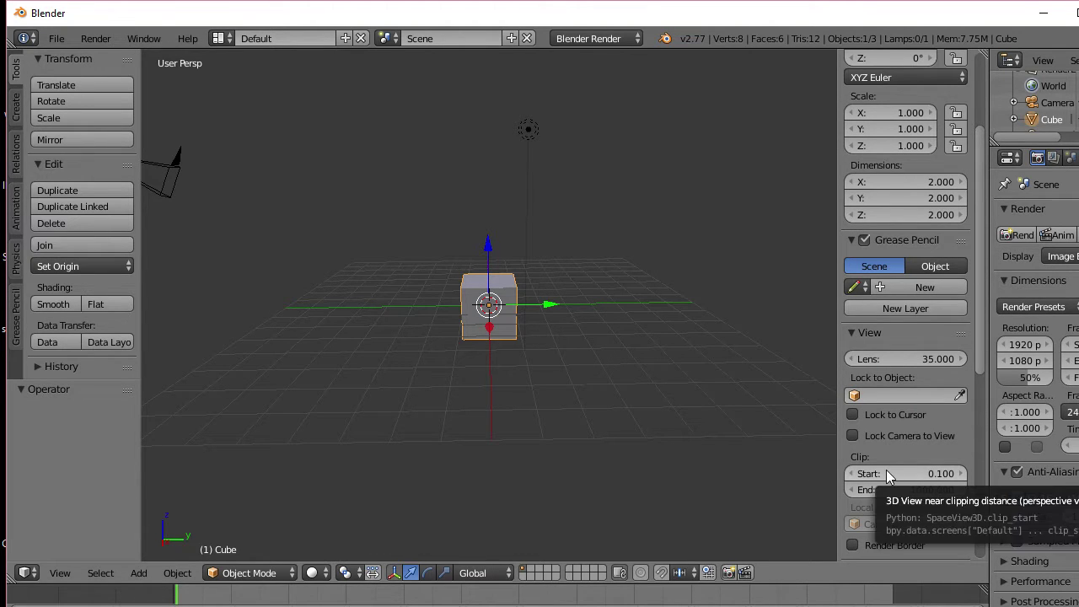
{"action": "scroll", "coordinate": [931, 466], "scroll_direction": "up", "scroll_amount": 1}
{"action": "scroll", "coordinate": [931, 465], "scroll_direction": "up", "scroll_amount": 3}
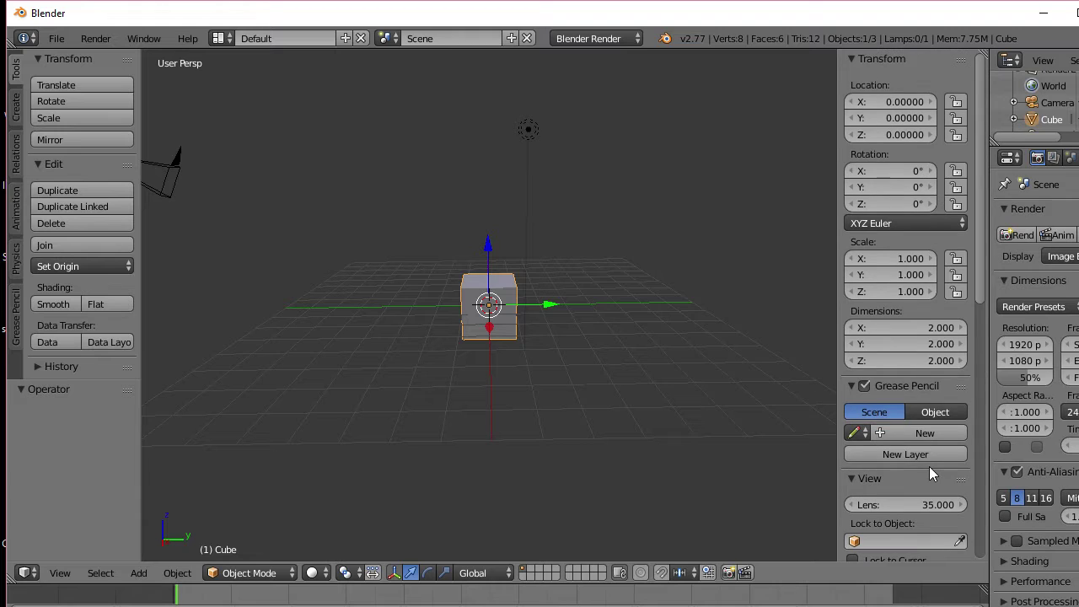
Step: Examine the 3D view's Shading options and the Motion Tracking settings
{"action": "scroll", "coordinate": [929, 467], "scroll_direction": "down", "scroll_amount": 5}
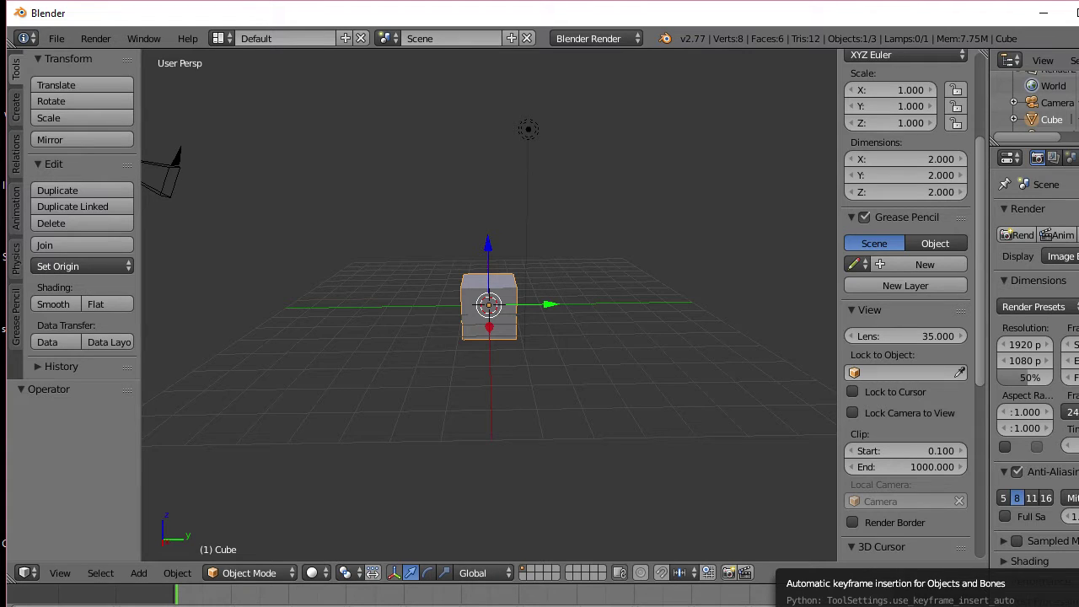
{"action": "scroll", "coordinate": [880, 434], "scroll_direction": "down", "scroll_amount": 4}
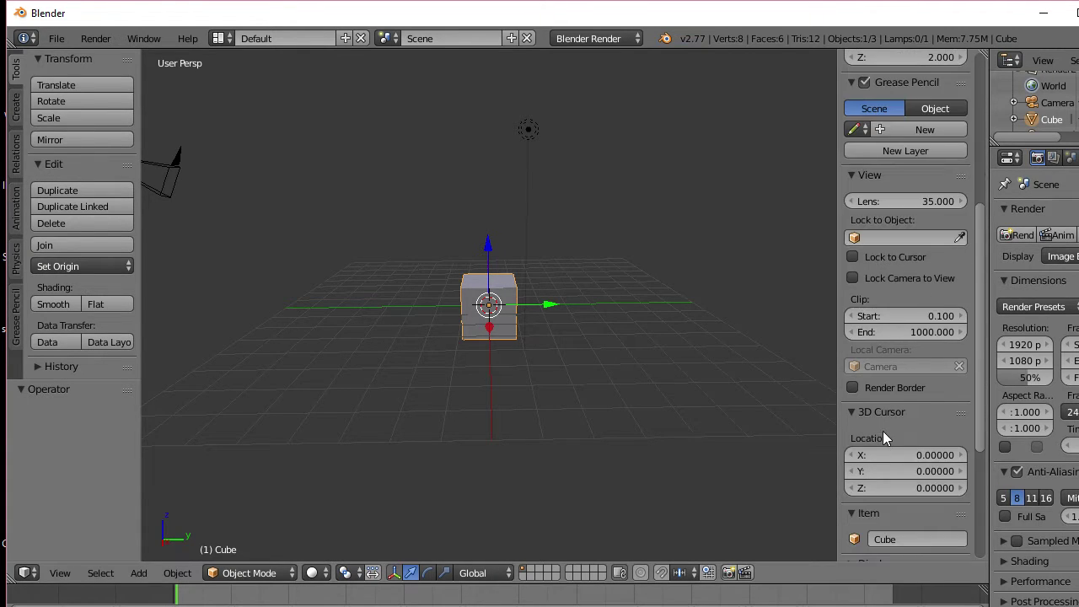
{"action": "scroll", "coordinate": [883, 438], "scroll_direction": "down", "scroll_amount": 6}
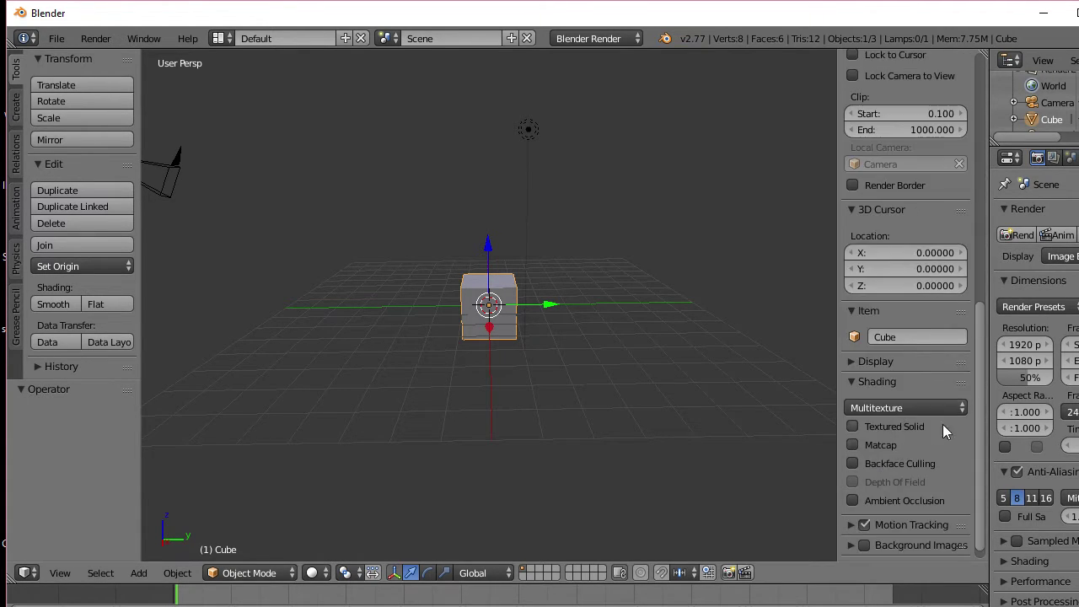
{"action": "left_click", "coordinate": [955, 410]}
{"action": "left_click", "coordinate": [956, 410]}
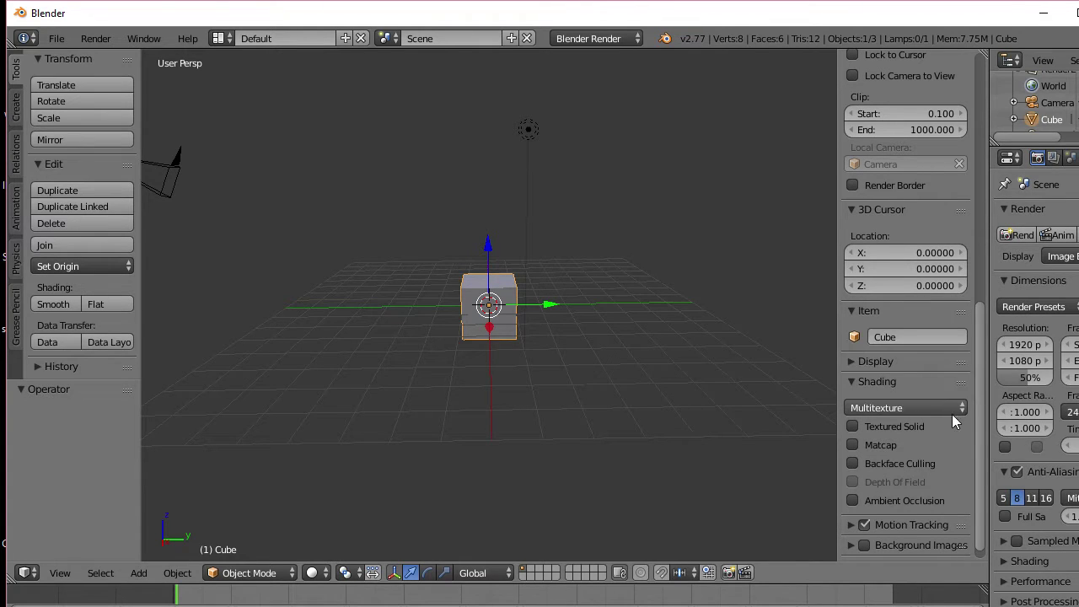
{"action": "scroll", "coordinate": [923, 493], "scroll_direction": "down", "scroll_amount": 1}
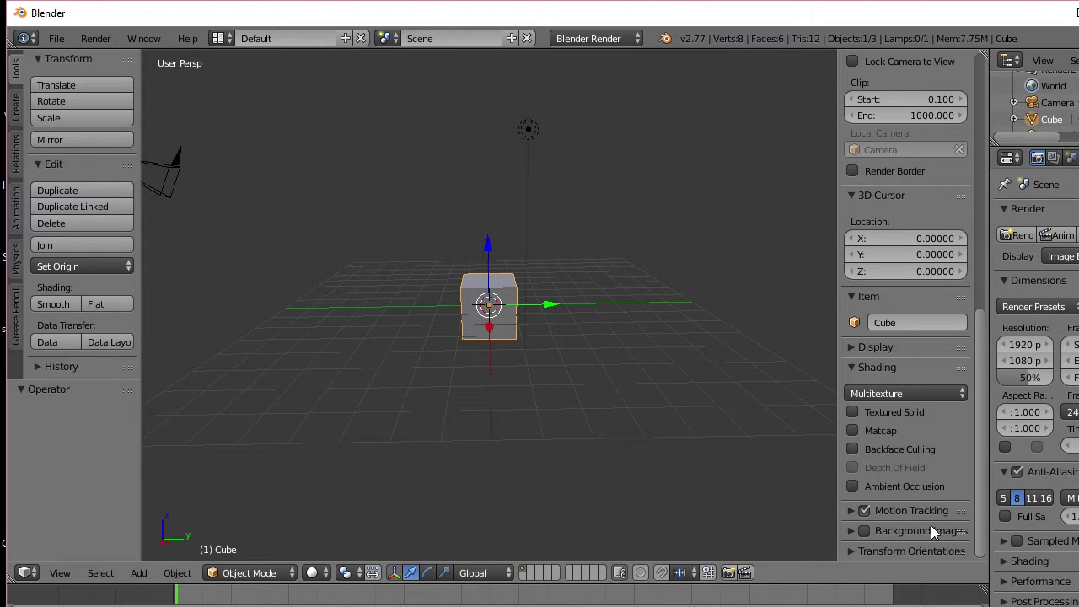
{"action": "left_click", "coordinate": [850, 511]}
{"action": "scroll", "coordinate": [893, 511], "scroll_direction": "down", "scroll_amount": 3}
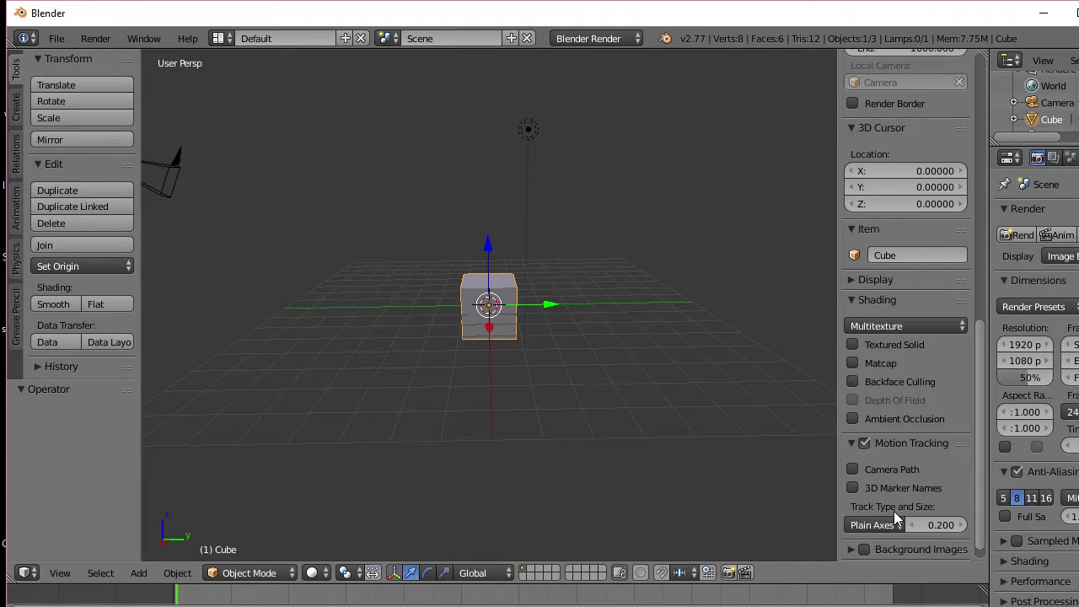
{"action": "scroll", "coordinate": [955, 524], "scroll_direction": "down", "scroll_amount": 1}
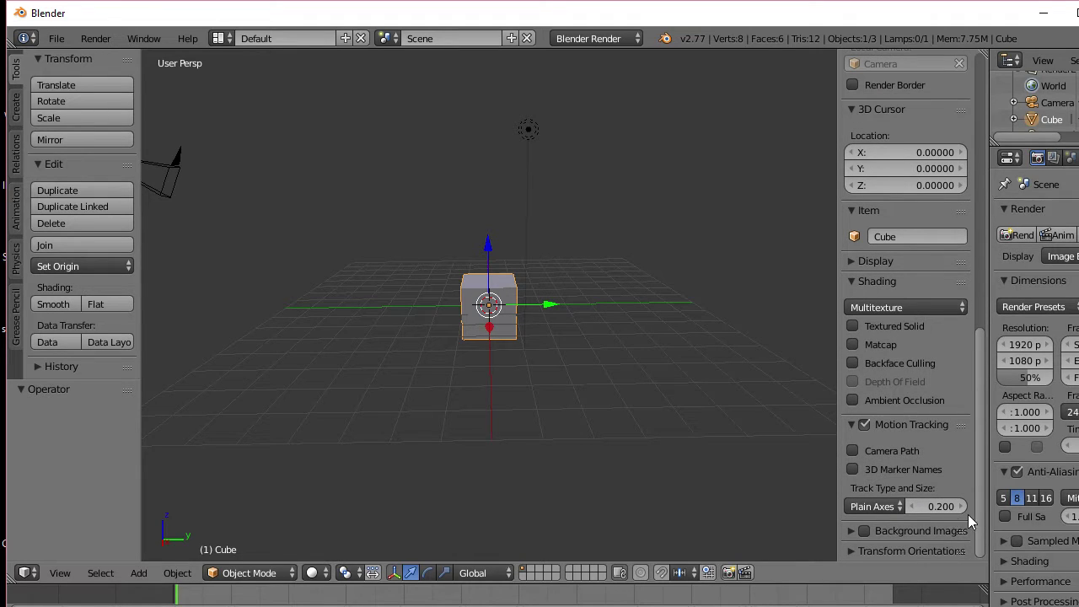
{"action": "left_click", "coordinate": [852, 425]}
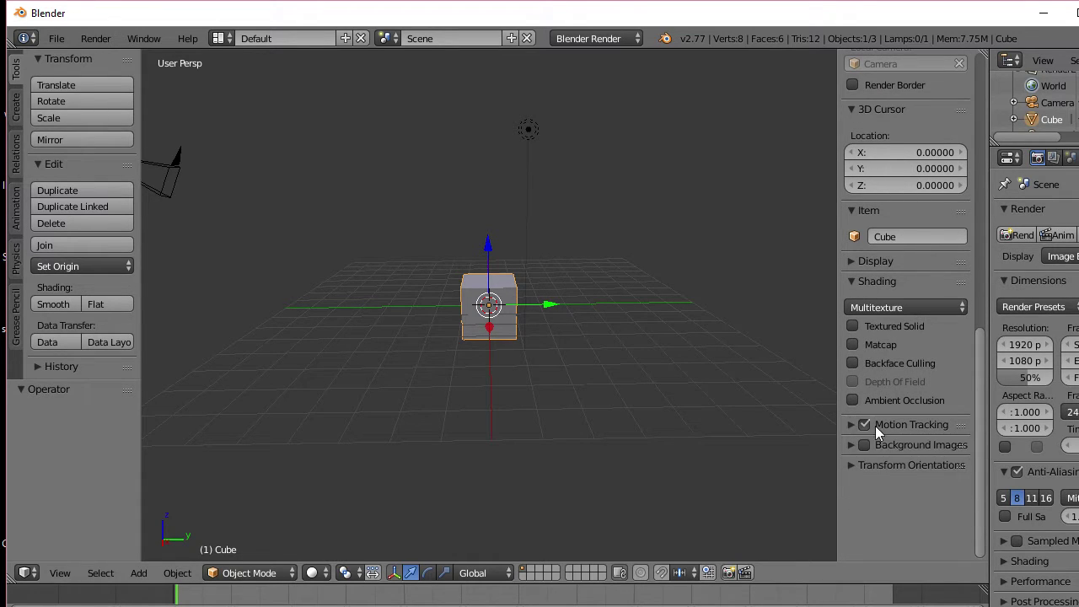
{"action": "scroll", "coordinate": [877, 426], "scroll_direction": "up", "scroll_amount": 5}
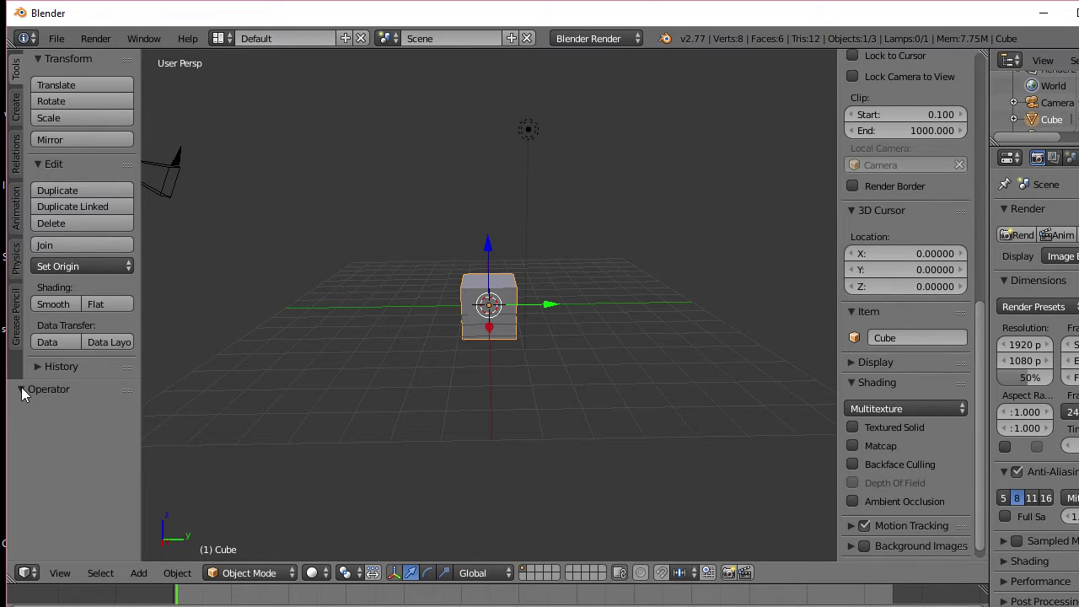
Step: Look through the Grease Pencil, Physics, Animation, Relations and Create tools in turn
{"action": "left_click", "coordinate": [15, 313]}
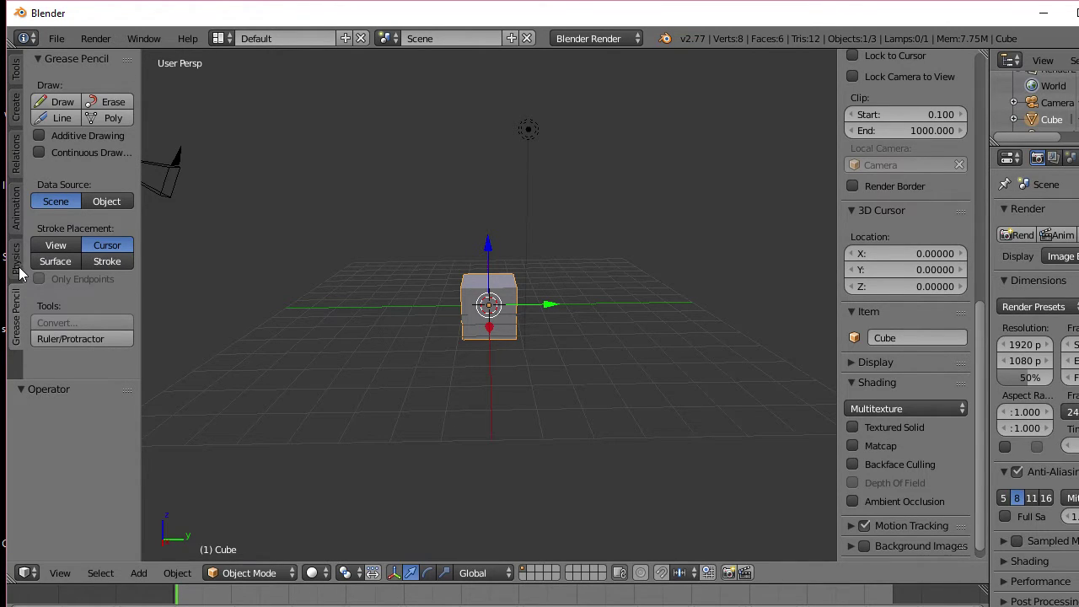
{"action": "left_click", "coordinate": [16, 268]}
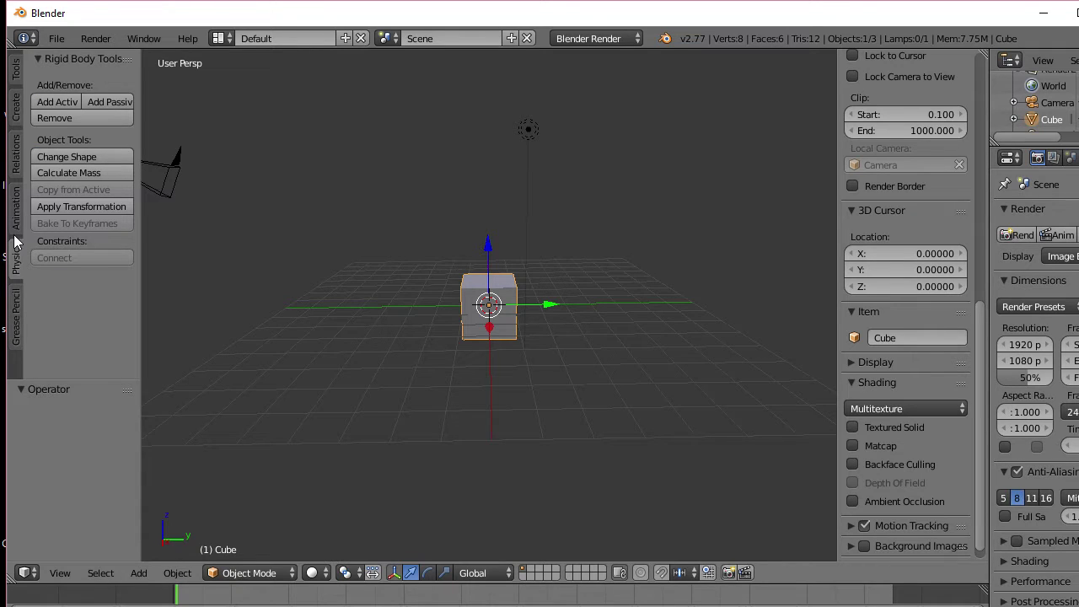
{"action": "left_click", "coordinate": [16, 209]}
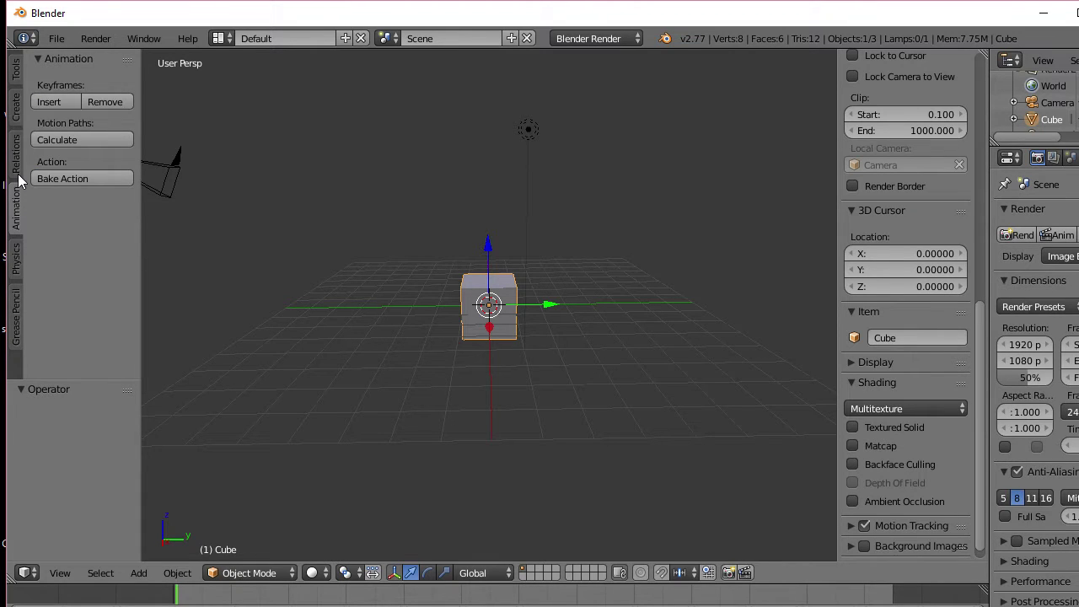
{"action": "left_click", "coordinate": [16, 169]}
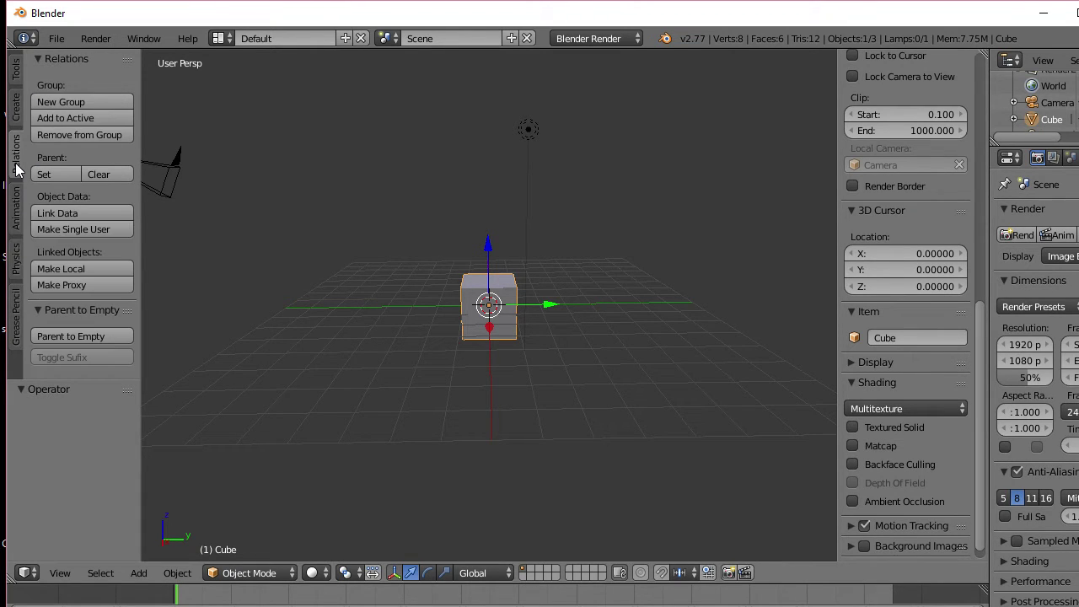
{"action": "left_click", "coordinate": [17, 113]}
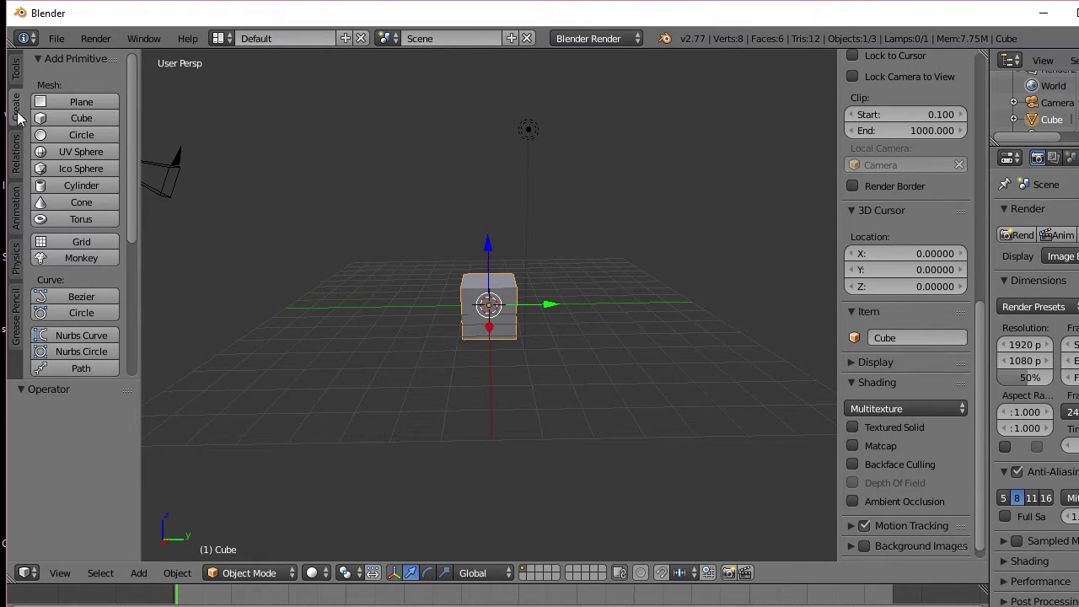
Step: Review the render settings and the cube's Transform, Grease Pencil, View and 3D Cursor properties
{"action": "scroll", "coordinate": [1054, 506], "scroll_direction": "down", "scroll_amount": 5}
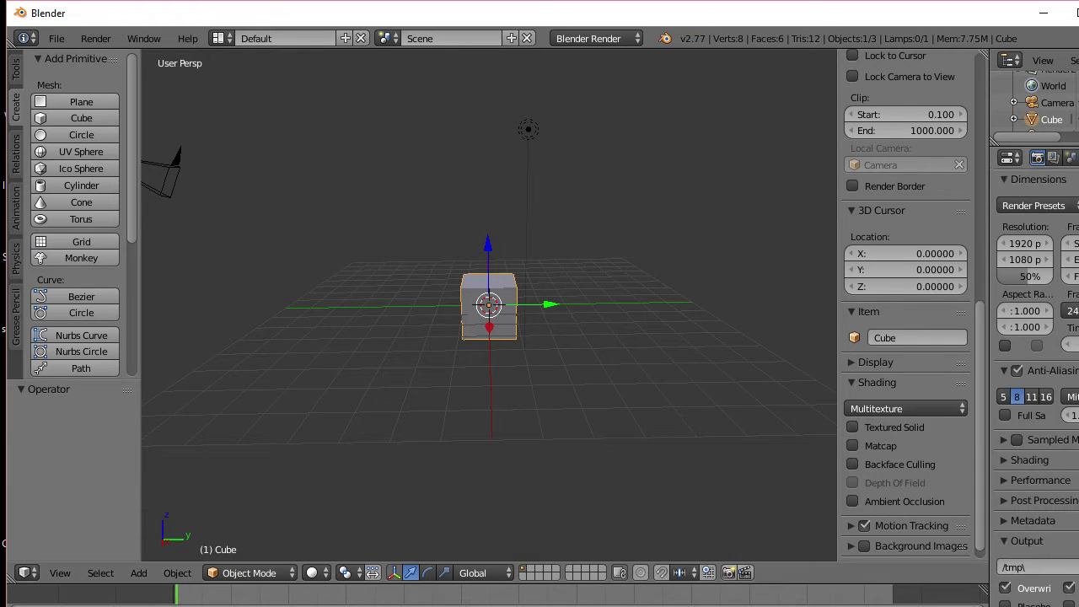
{"action": "scroll", "coordinate": [1053, 522], "scroll_direction": "up", "scroll_amount": 3}
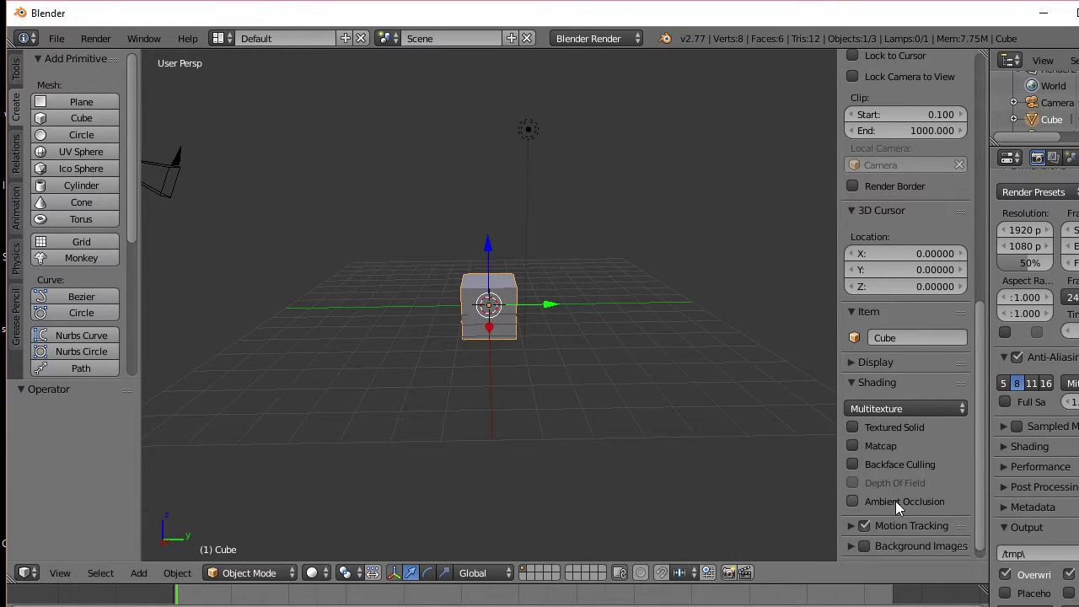
{"action": "scroll", "coordinate": [895, 501], "scroll_direction": "up", "scroll_amount": 4}
{"action": "scroll", "coordinate": [897, 478], "scroll_direction": "up", "scroll_amount": 5}
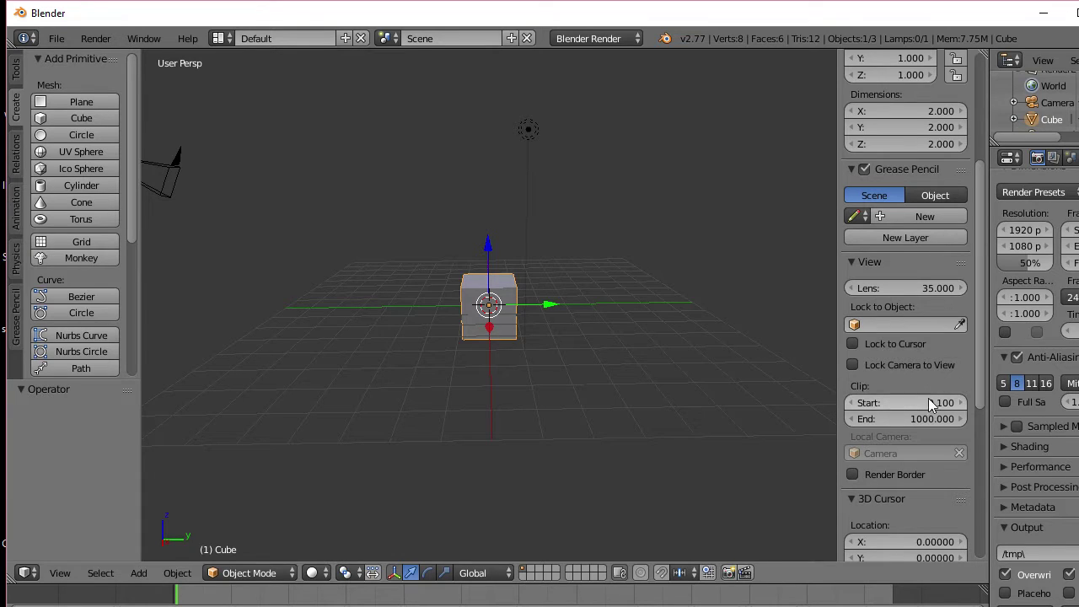
{"action": "scroll", "coordinate": [905, 429], "scroll_direction": "up", "scroll_amount": 5}
{"action": "scroll", "coordinate": [904, 427], "scroll_direction": "up", "scroll_amount": 2}
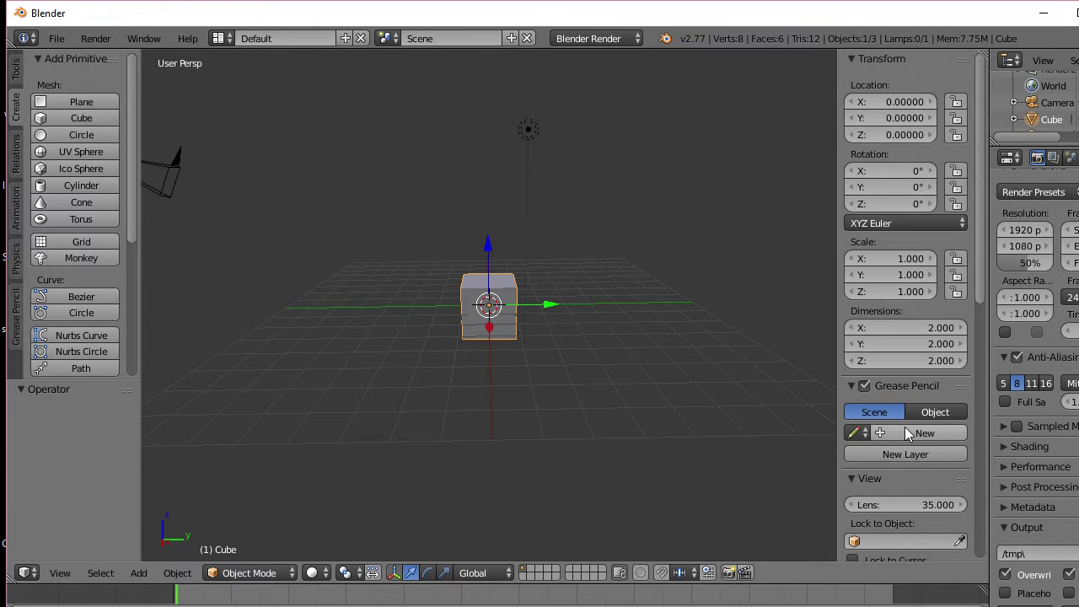
{"action": "scroll", "coordinate": [905, 426], "scroll_direction": "down", "scroll_amount": 10}
{"action": "scroll", "coordinate": [768, 519], "scroll_direction": "down", "scroll_amount": 3}
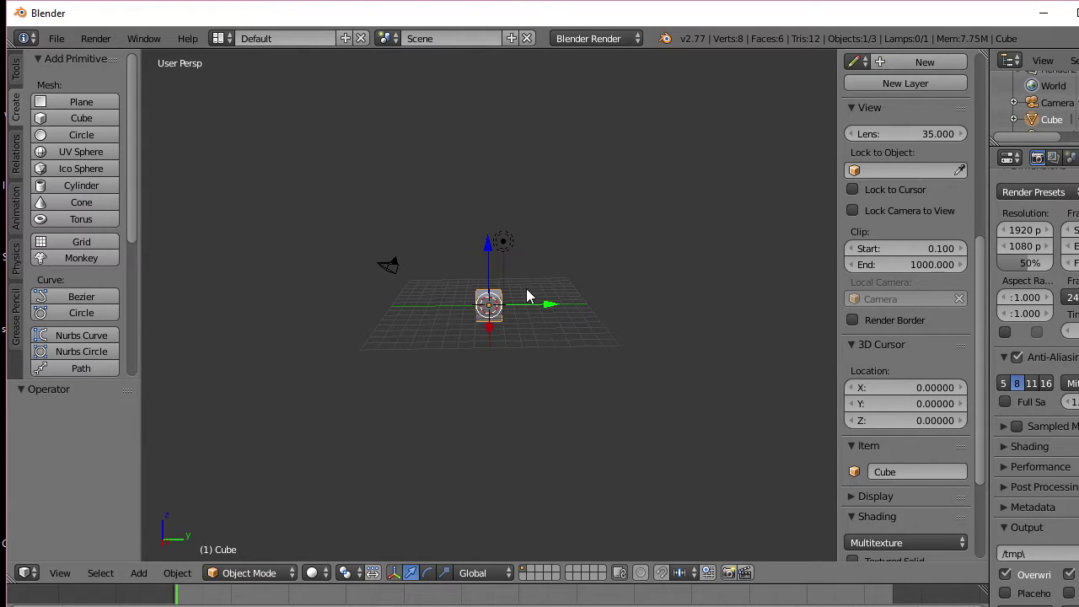
{"action": "scroll", "coordinate": [506, 322], "scroll_direction": "up", "scroll_amount": 4}
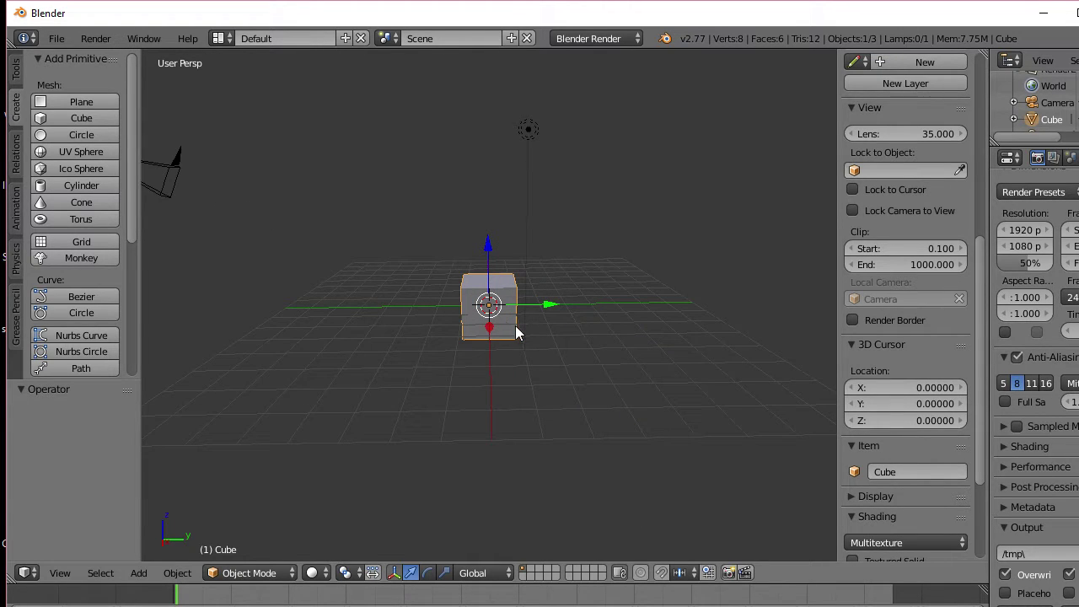
Step: Scale the cube along the Y axis by a factor of about 1.85
{"action": "mouse_move", "coordinate": [515, 325]}
{"action": "middle_mouse_down"}
{"action": "mouse_move", "coordinate": [699, 343]}
{"action": "mouse_move", "coordinate": [646, 320]}
{"action": "mouse_move", "coordinate": [471, 322]}
{"action": "mouse_move", "coordinate": [516, 308]}
{"action": "middle_mouse_up"}
{"action": "scroll", "coordinate": [516, 321], "scroll_direction": "up", "scroll_amount": 4}
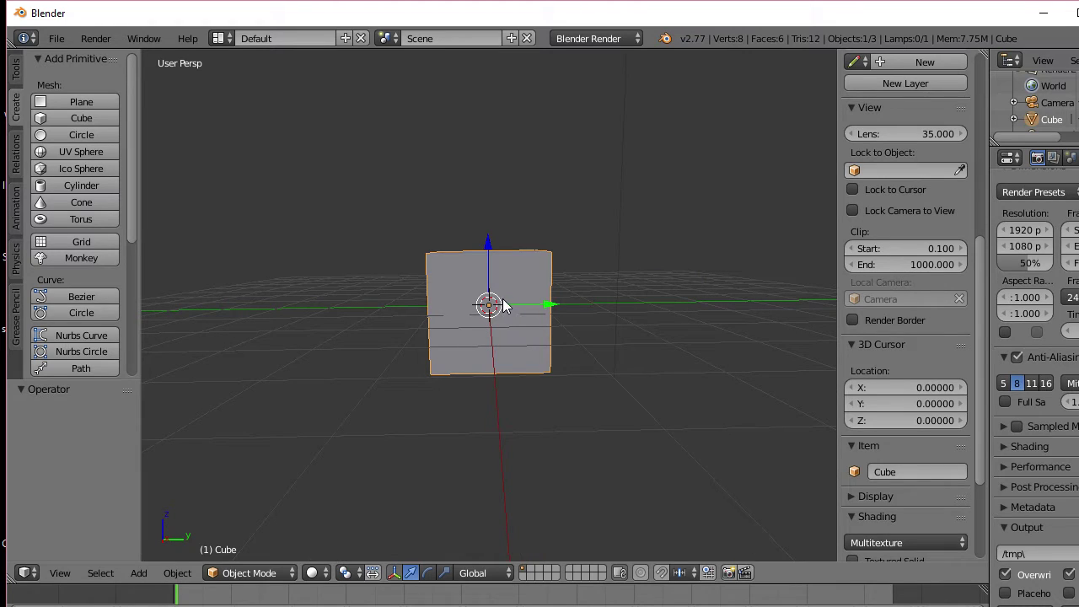
{"action": "key", "text": "s"}
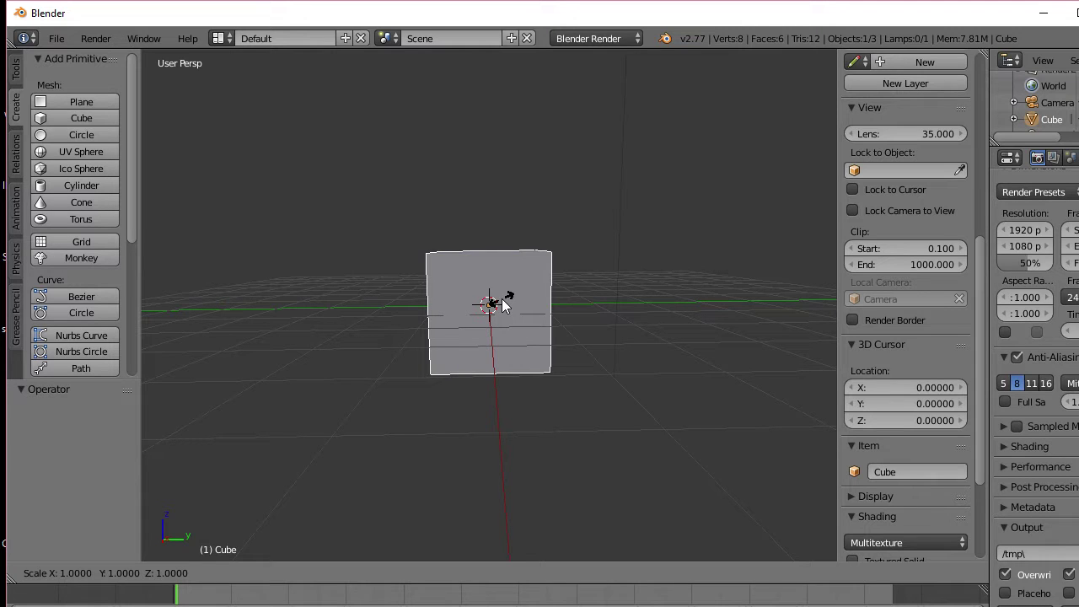
{"action": "key", "text": "y"}
{"action": "left_click", "coordinate": [516, 306]}
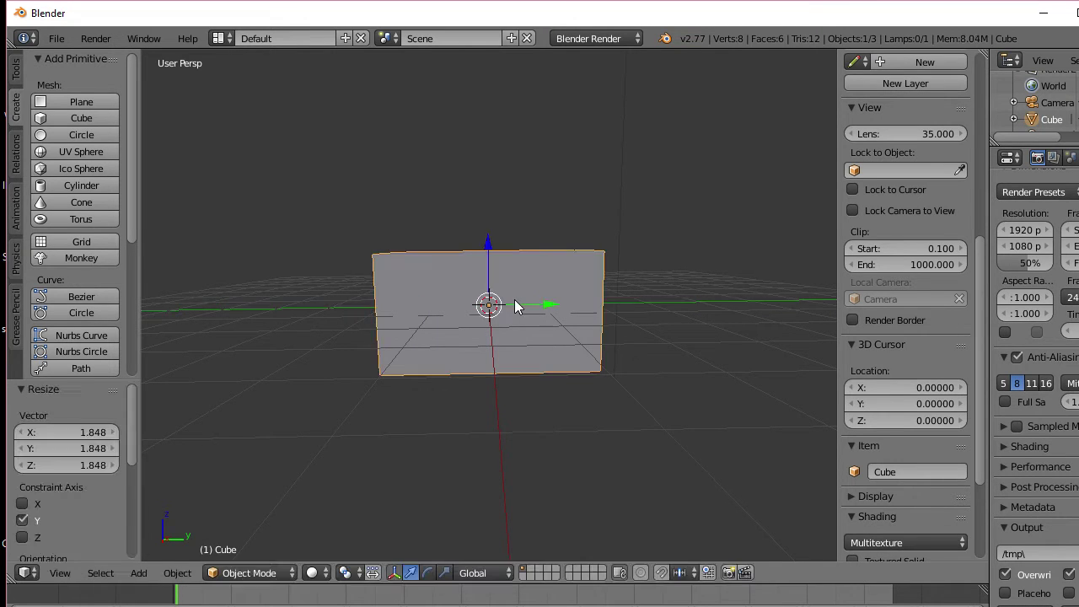
Step: Stretch the cube along the Z axis with a scale factor of about -2.91
{"action": "middle_click_drag", "start_coordinate": [516, 306], "coordinate": [610, 306]}
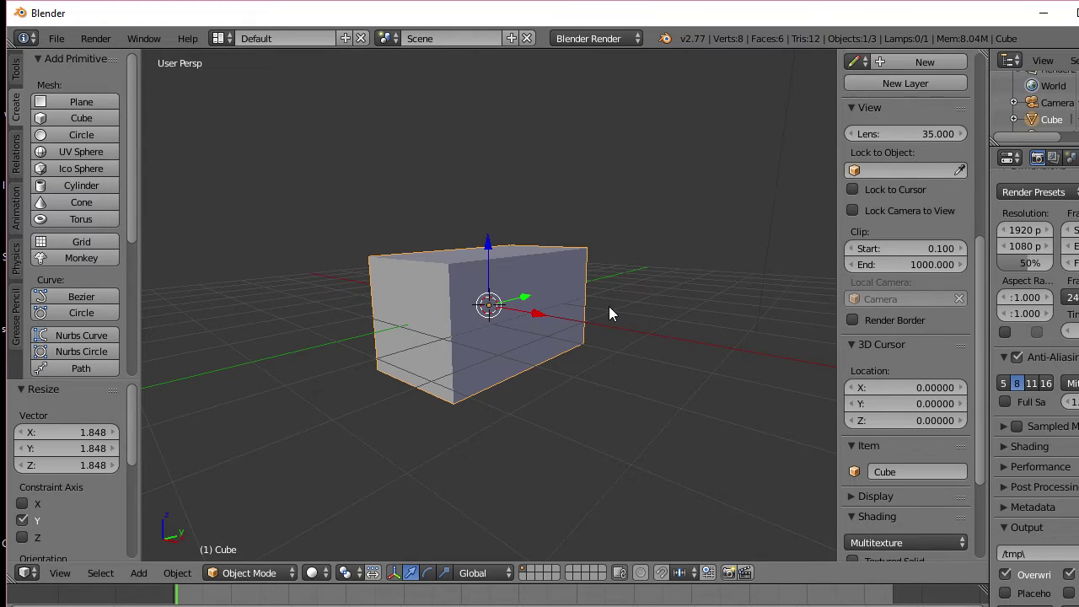
{"action": "key", "text": "s"}
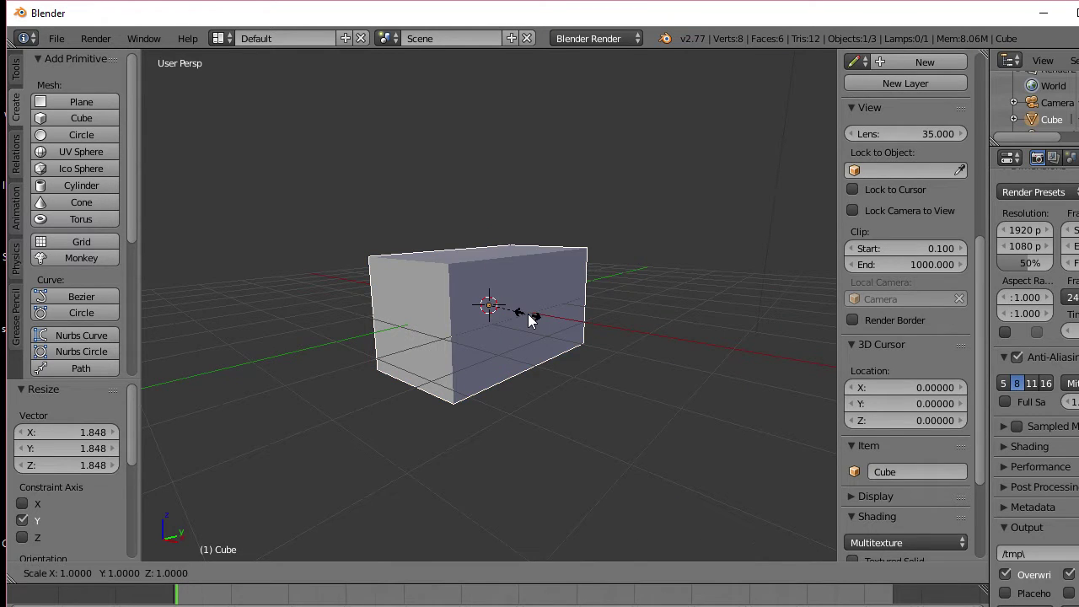
{"action": "key", "text": "z"}
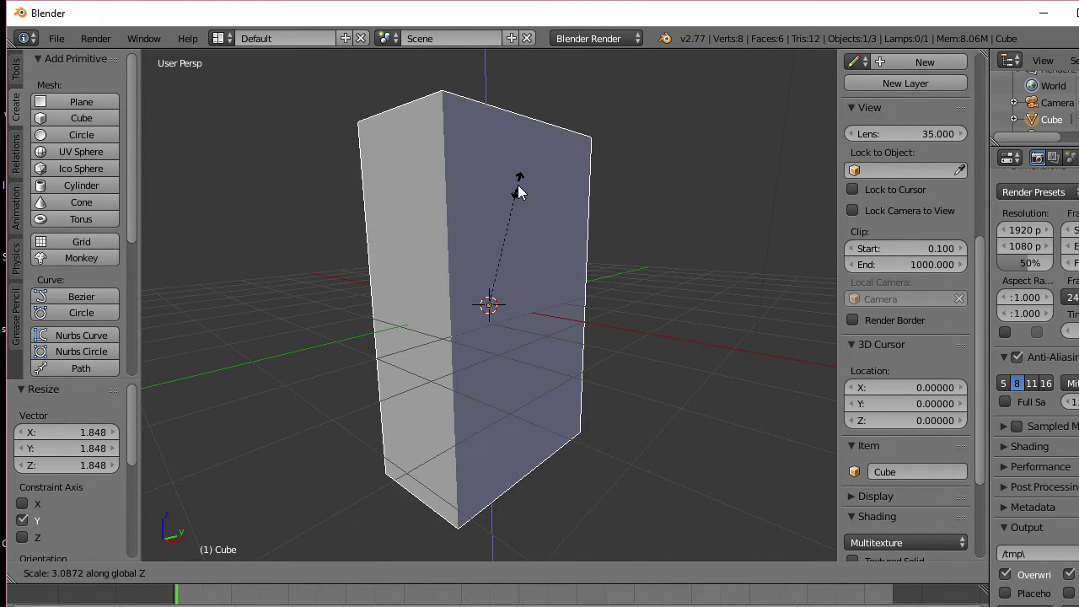
{"action": "left_click", "coordinate": [517, 194]}
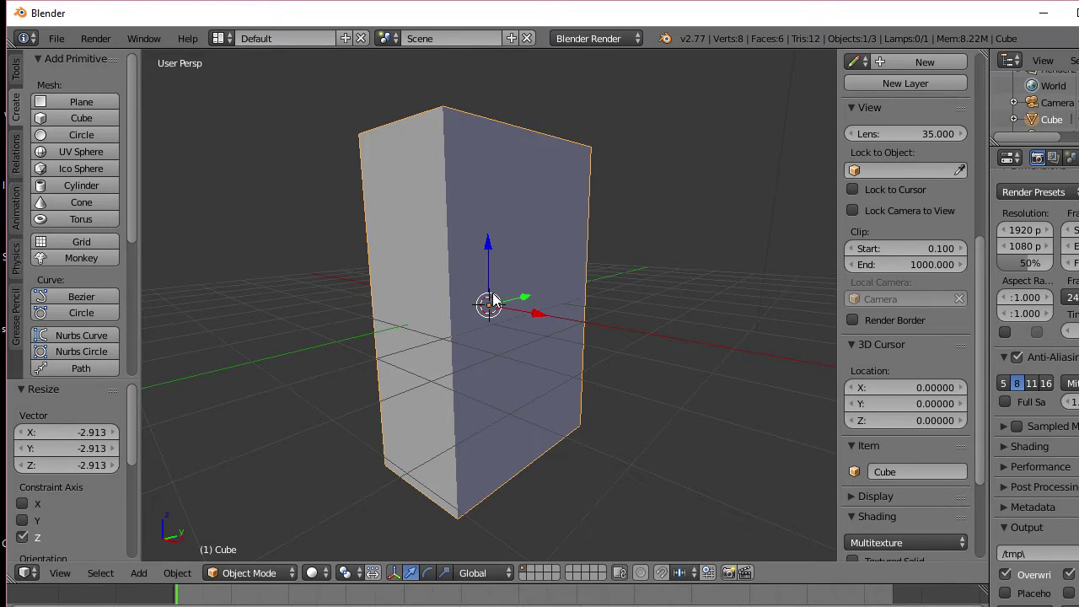
Step: Move the cube up along the Z axis by about 2.12 units
{"action": "key", "text": "g"}
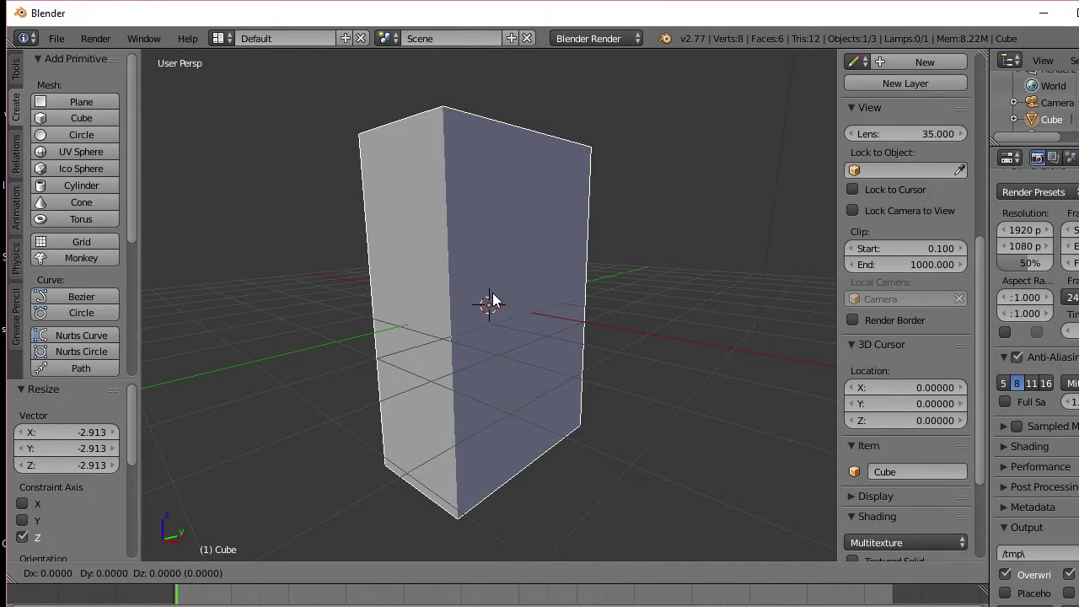
{"action": "key", "text": "z"}
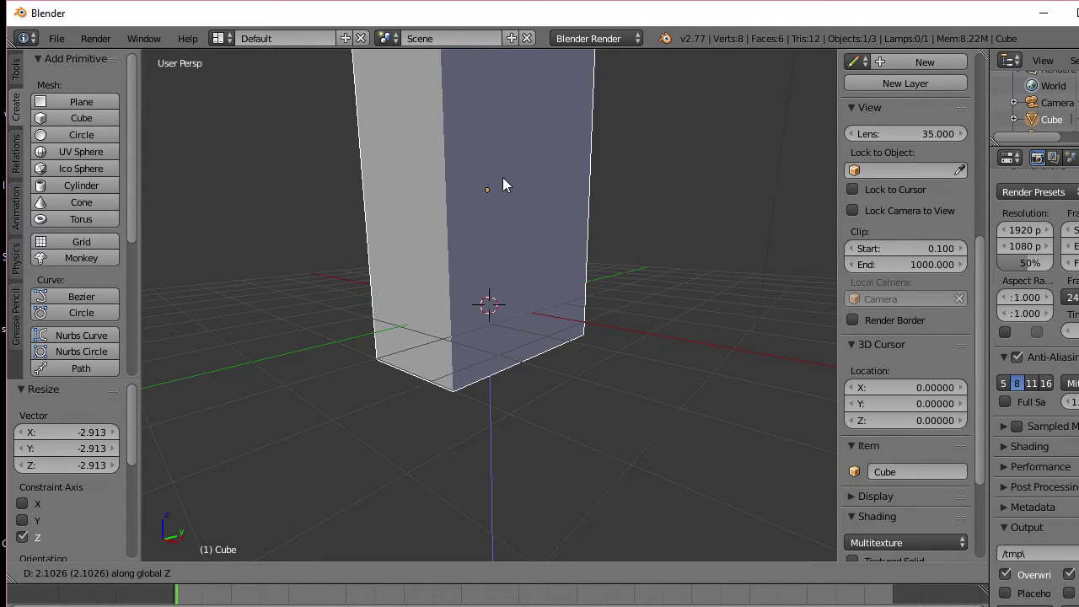
{"action": "left_click", "coordinate": [503, 176]}
Step: Shorten the cube along the Z axis with a scale factor of about 0.82
{"action": "middle_click_drag", "start_coordinate": [503, 177], "coordinate": [554, 200]}
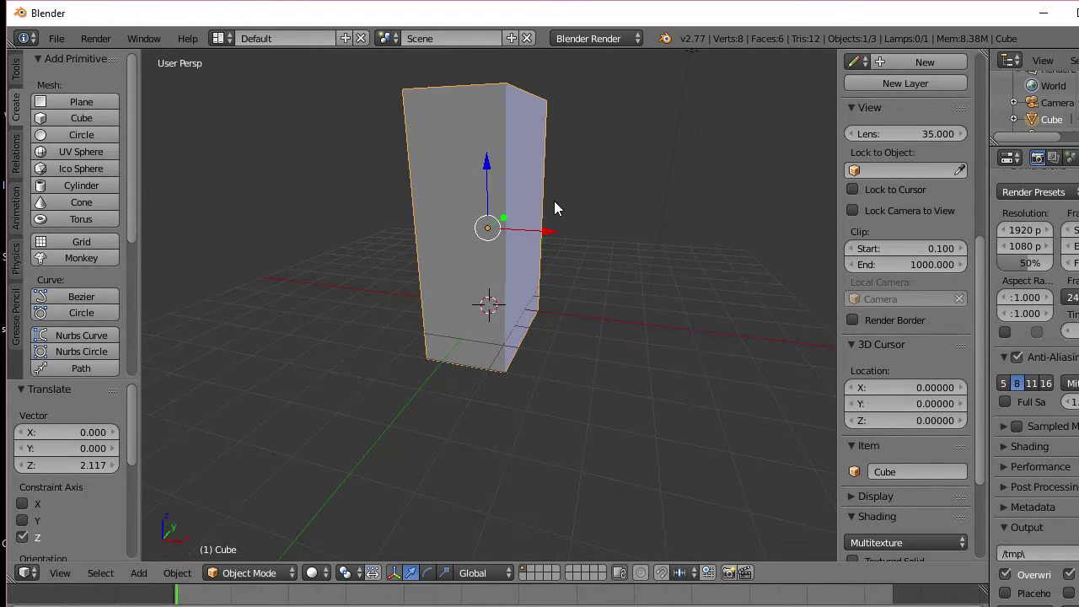
{"action": "key", "text": "s"}
{"action": "key", "text": "z"}
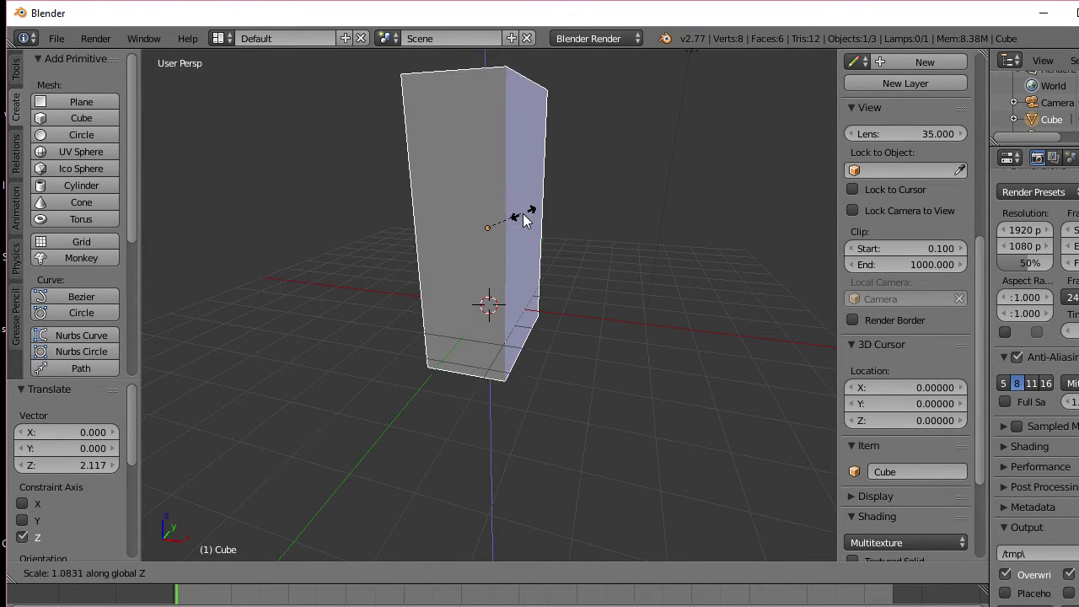
{"action": "left_click", "coordinate": [517, 226]}
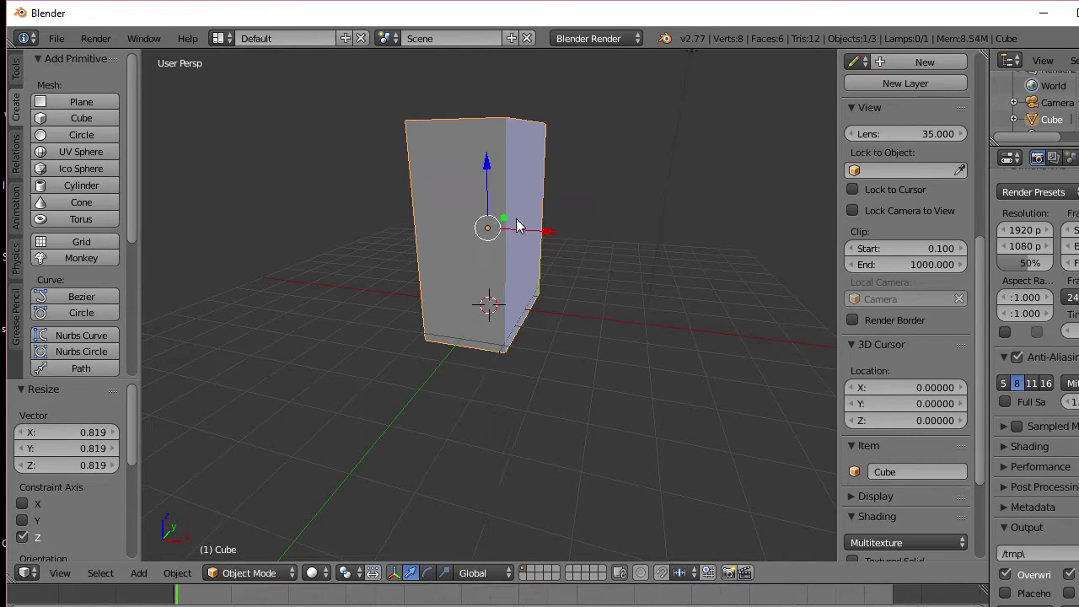
Step: Widen the cube along the X axis with a scale factor of about 1.71
{"action": "middle_click_drag", "start_coordinate": [518, 226], "coordinate": [564, 226]}
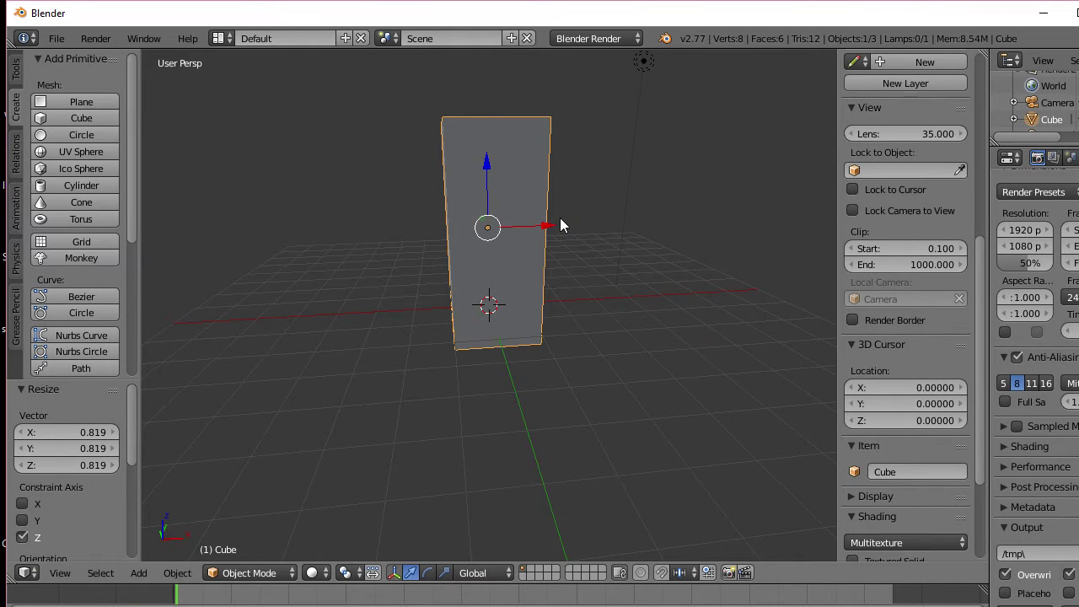
{"action": "key", "text": "s"}
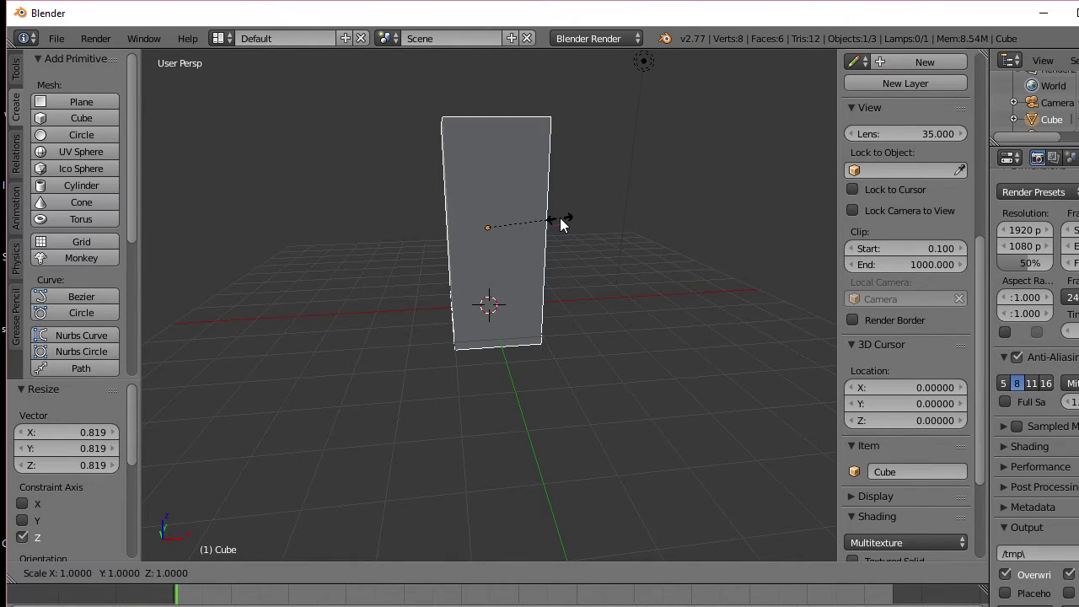
{"action": "key", "text": "x"}
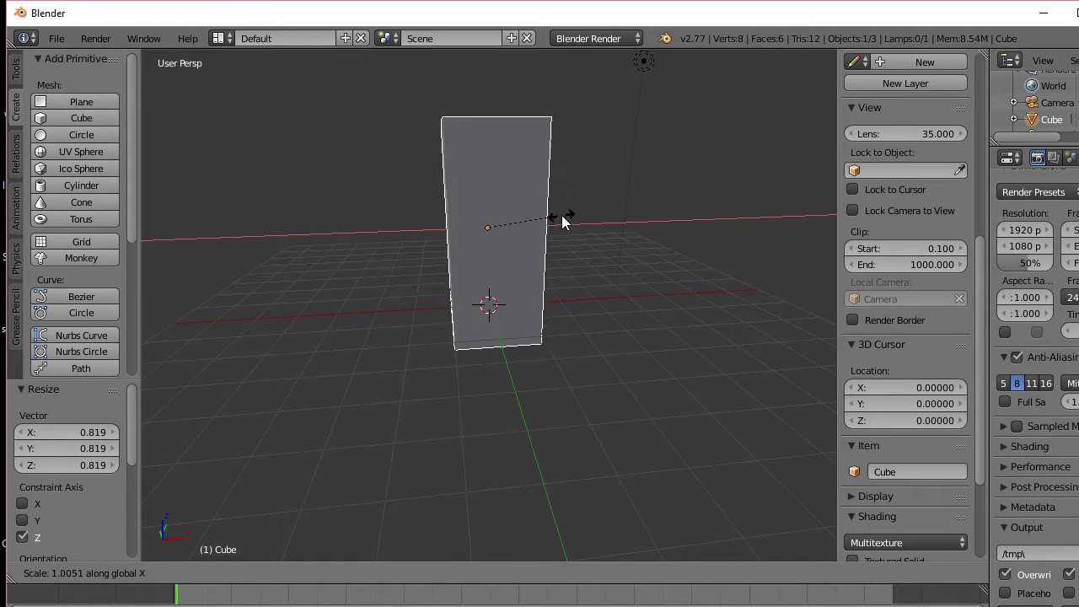
{"action": "left_click", "coordinate": [611, 212]}
Step: Enter Edit Mode and add one horizontal loop cut around the cube, slid up close to its top
{"action": "middle_click_drag", "start_coordinate": [609, 211], "coordinate": [422, 202]}
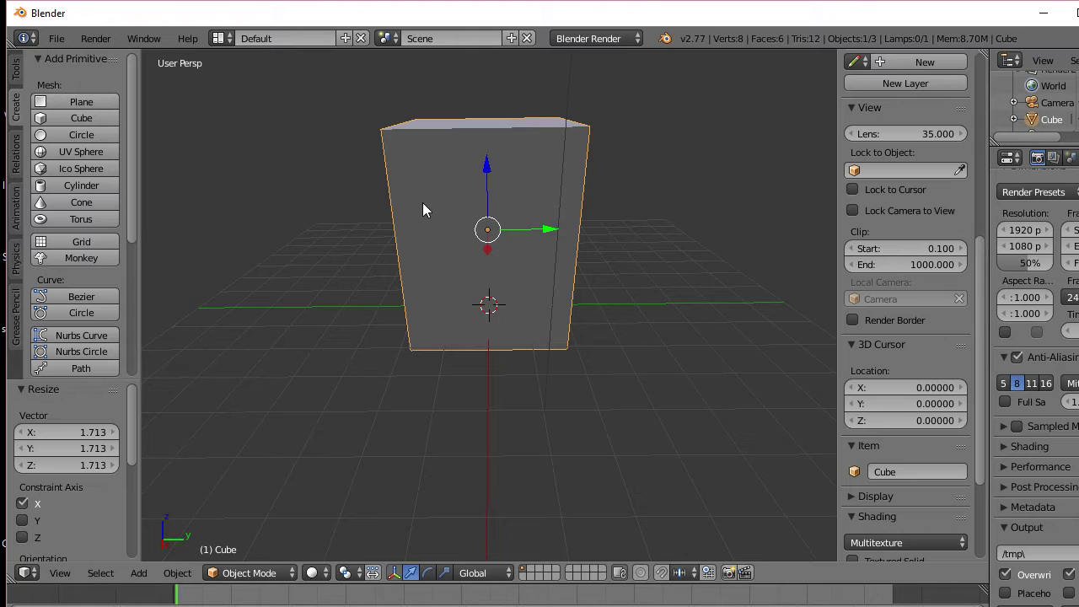
{"action": "key", "text": "Tab"}
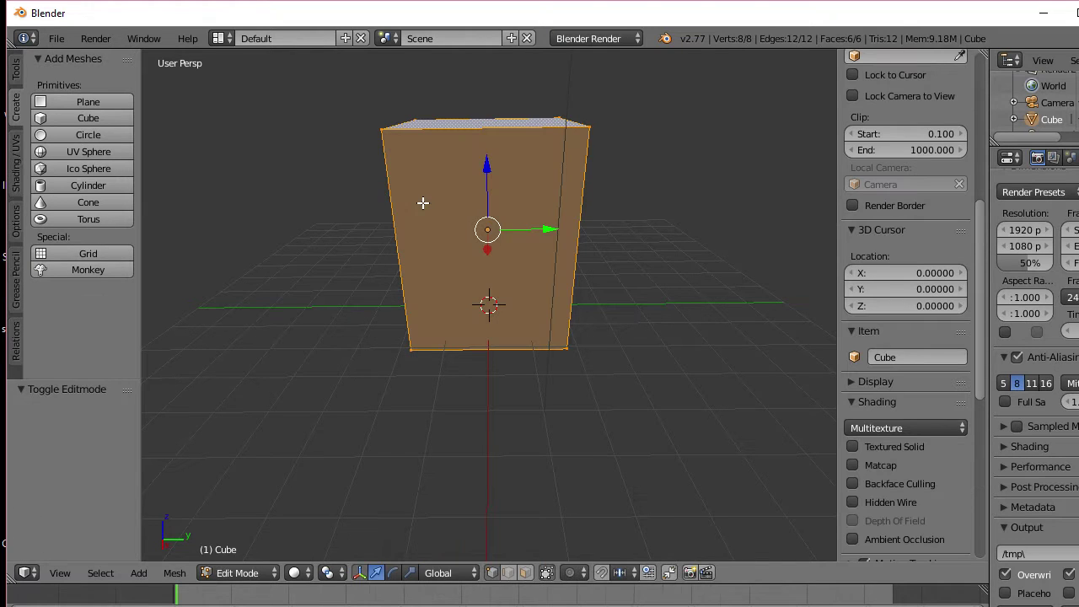
{"action": "key", "text": "ctrl+r"}
{"action": "left_click", "coordinate": [422, 202]}
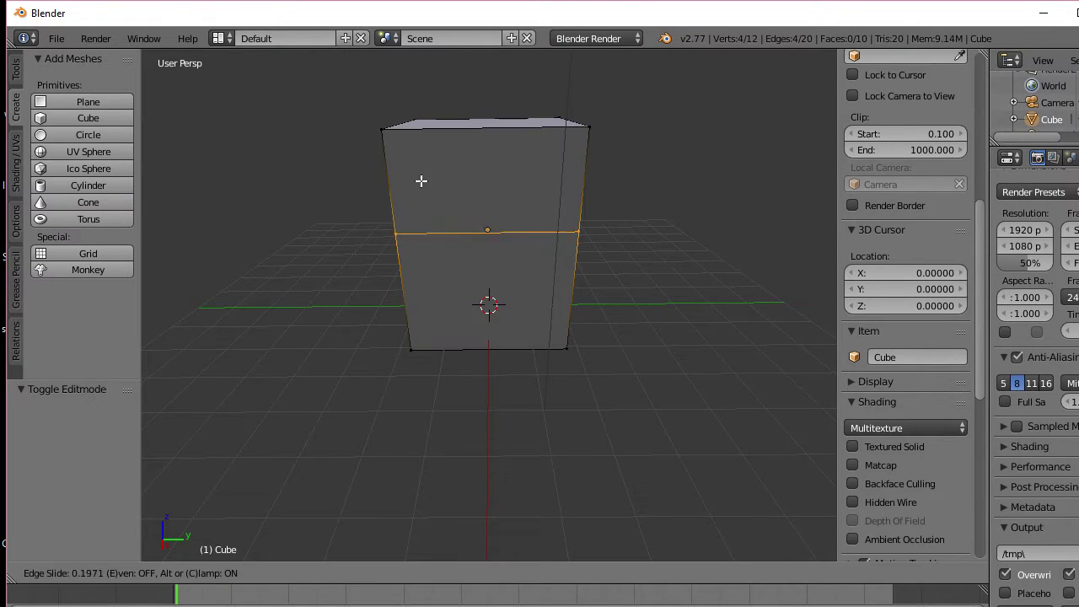
{"action": "left_click", "coordinate": [424, 126]}
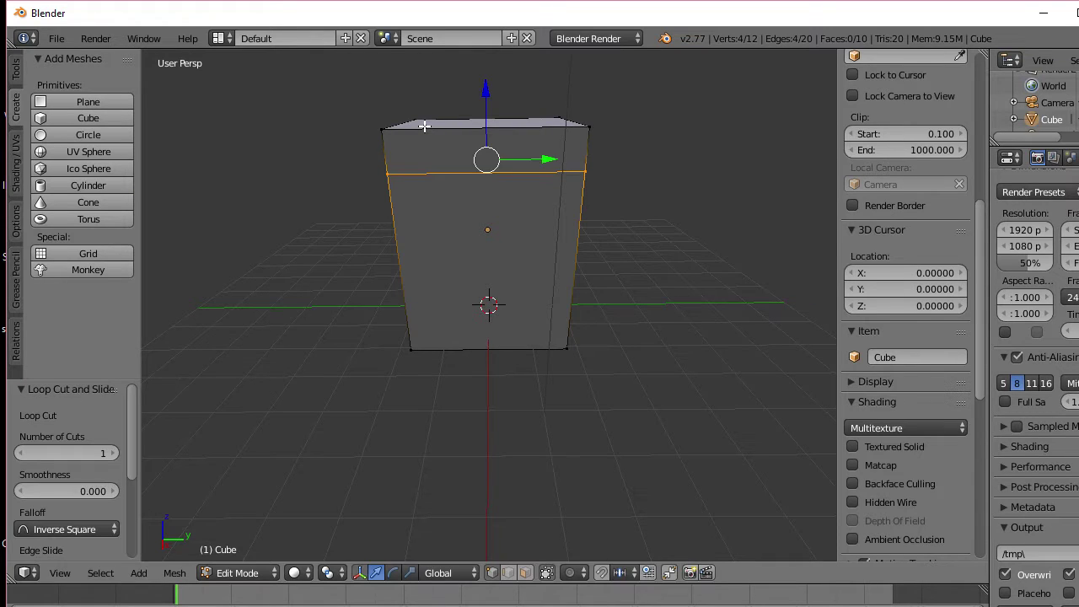
Step: Switch to face selection mode and select the large face below the loop cut on the negative Y side
{"action": "middle_click_drag", "start_coordinate": [424, 126], "coordinate": [428, 126]}
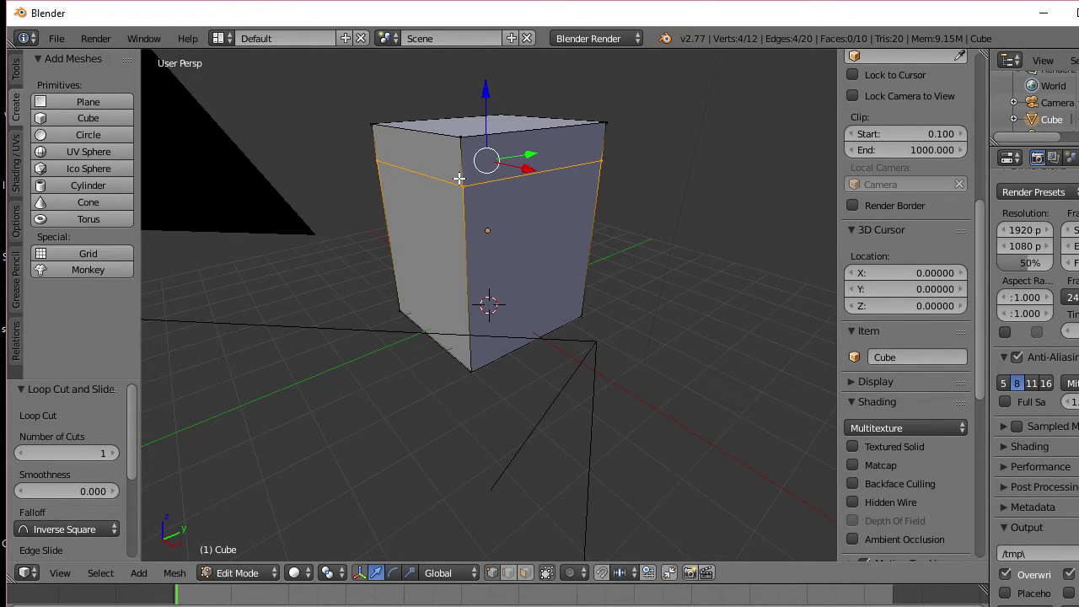
{"action": "middle_click_drag", "start_coordinate": [442, 198], "coordinate": [464, 214]}
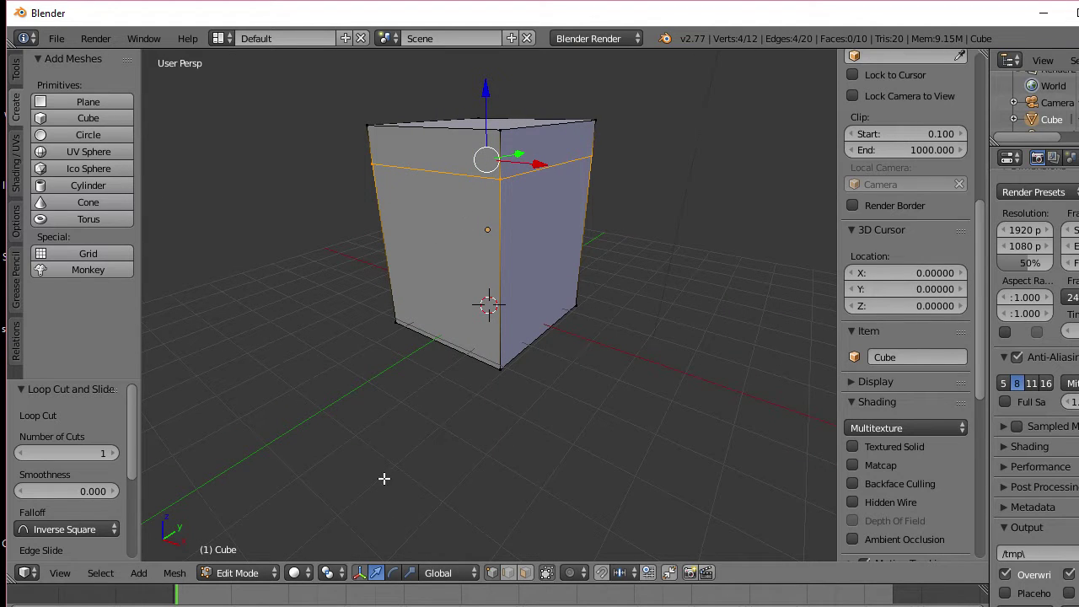
{"action": "left_click", "coordinate": [525, 572]}
{"action": "right_click", "coordinate": [452, 268]}
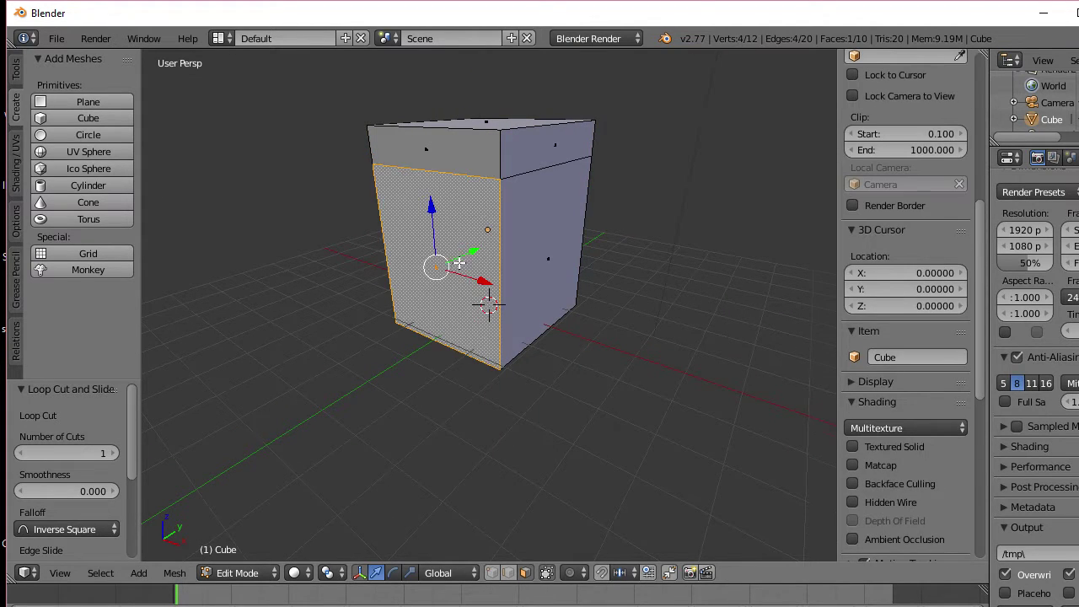
Step: Add the opposite large face on the positive Y side to the selection
{"action": "middle_click_drag", "start_coordinate": [455, 266], "coordinate": [336, 257]}
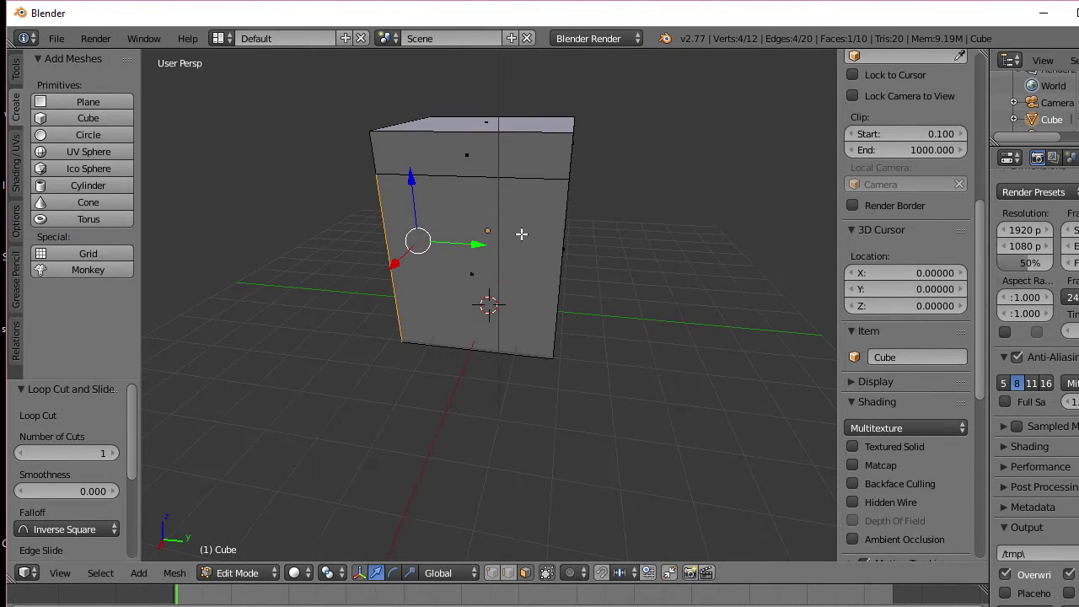
{"action": "middle_click_drag", "start_coordinate": [520, 233], "coordinate": [568, 250]}
{"action": "right_click", "coordinate": [549, 236], "text": "shift"}
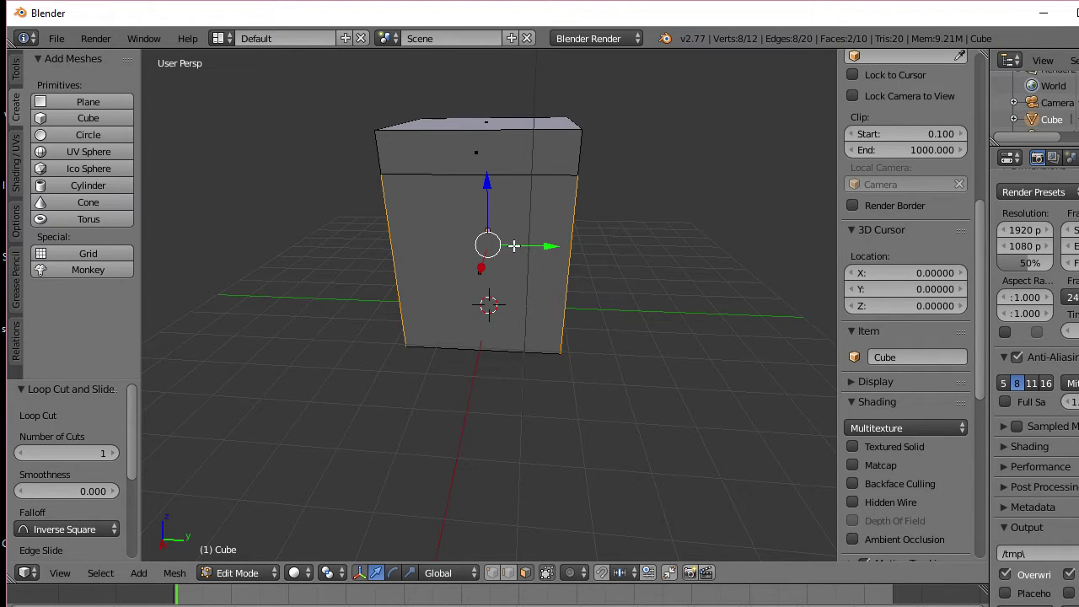
{"action": "middle_click_drag", "start_coordinate": [465, 244], "coordinate": [590, 245]}
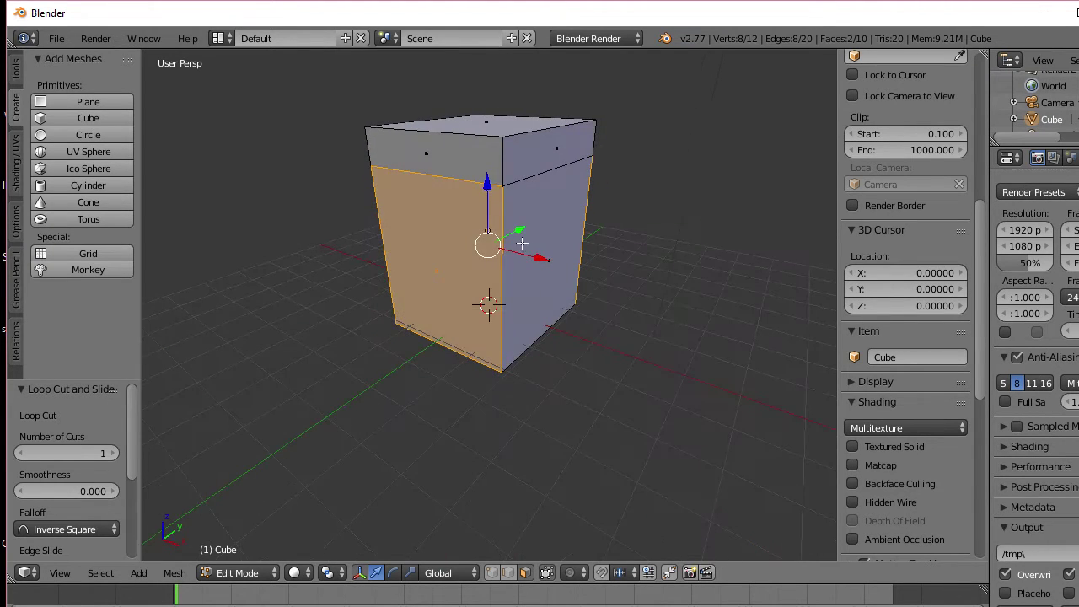
Step: Extrude only the lower negative Y face outward by about 0.75 units, and extrude it again by about 1.82 units
{"action": "right_click", "coordinate": [478, 247]}
{"action": "middle_click_drag", "start_coordinate": [476, 247], "coordinate": [394, 267]}
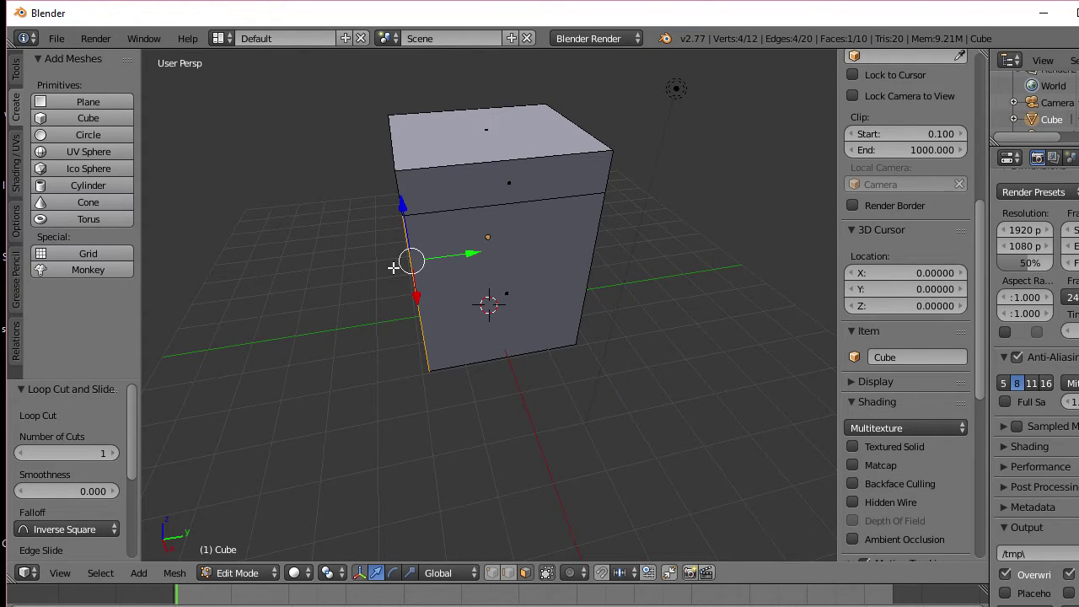
{"action": "key", "text": "e"}
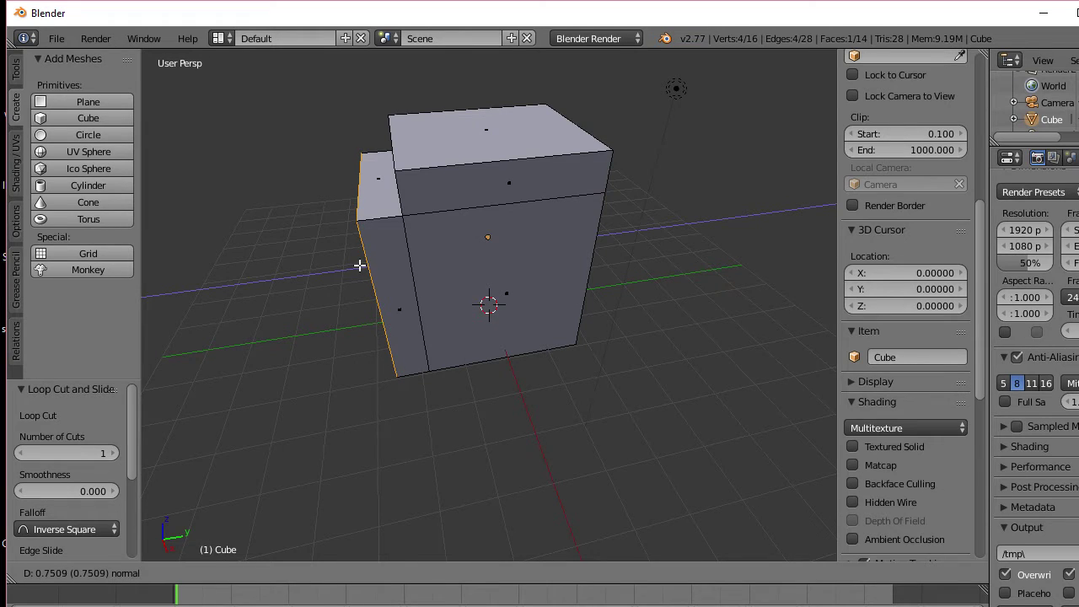
{"action": "left_click", "coordinate": [360, 265]}
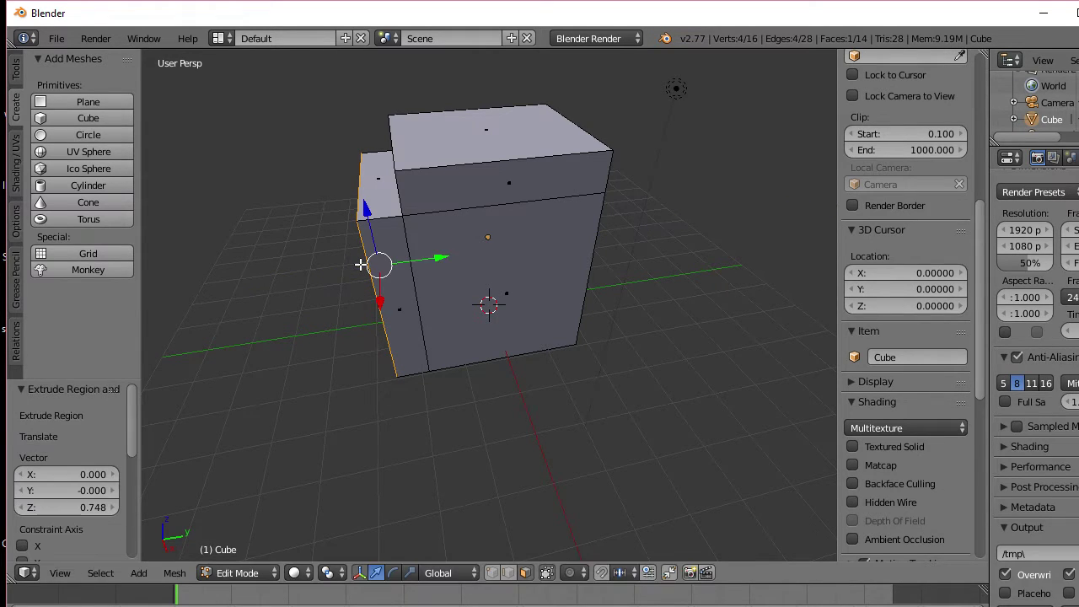
{"action": "key", "text": "e"}
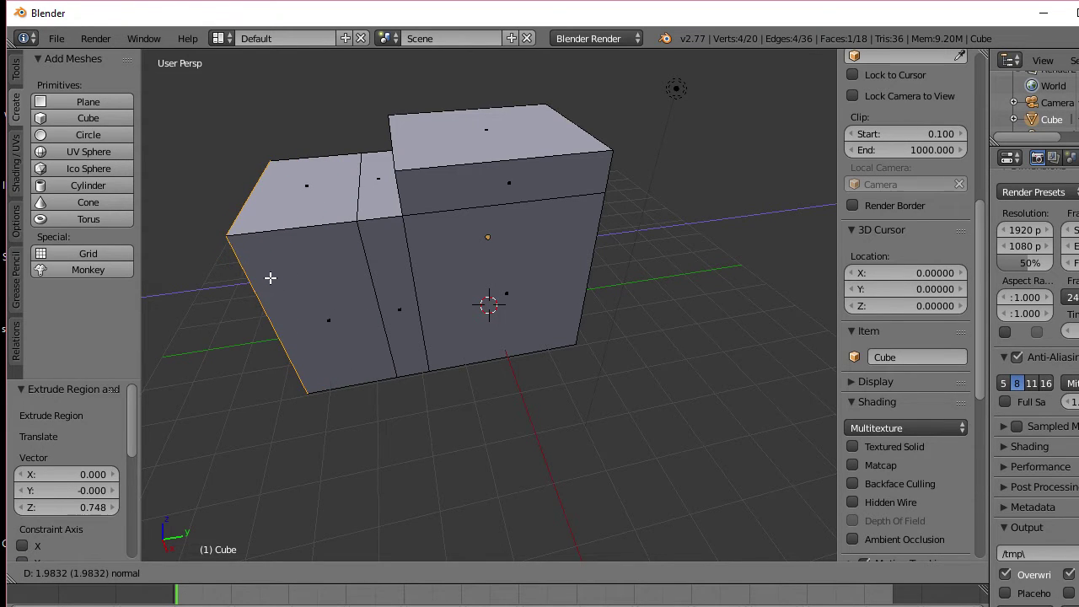
{"action": "left_click", "coordinate": [278, 275]}
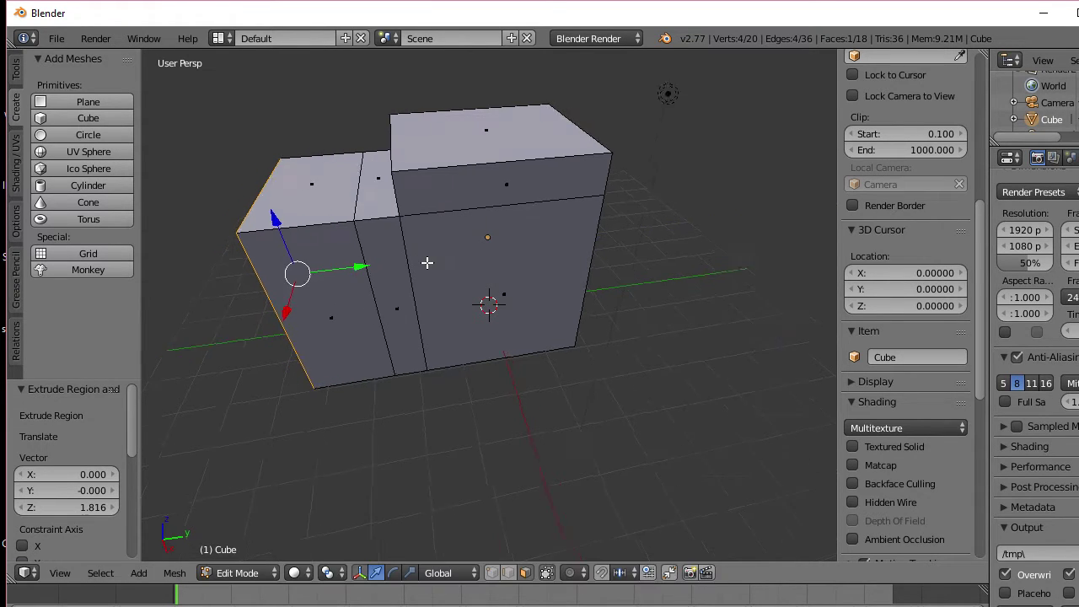
Step: Extrude the opposite lower face on the positive Y side outward along its normal by about 0.82 units
{"action": "middle_click_drag", "start_coordinate": [428, 261], "coordinate": [534, 246]}
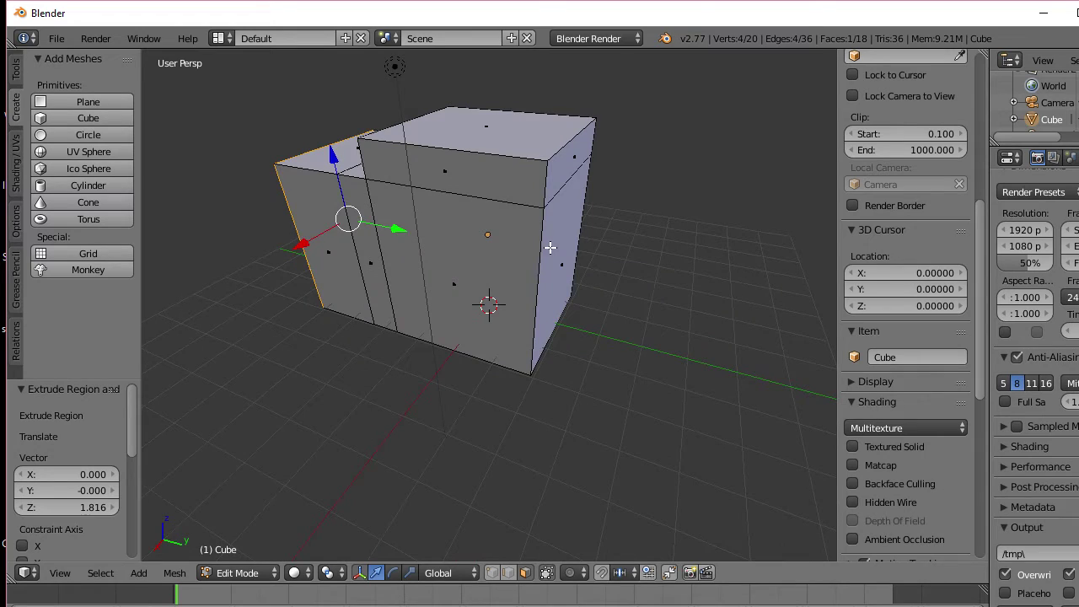
{"action": "right_click", "coordinate": [549, 247]}
{"action": "key", "text": "e"}
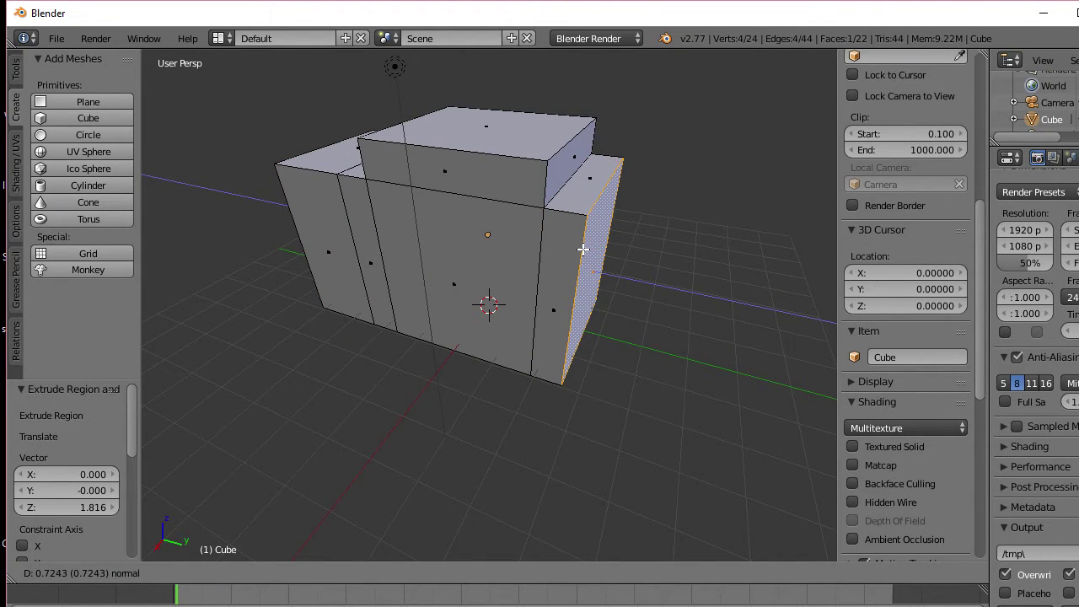
{"action": "key", "text": "z"}
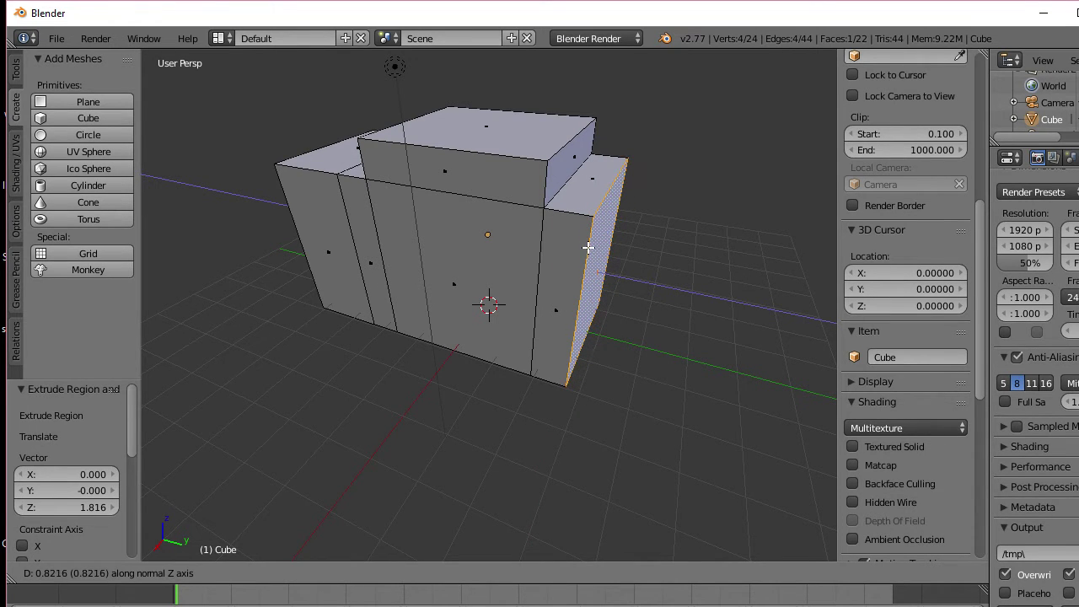
{"action": "left_click", "coordinate": [588, 247]}
Step: Extrude the end face of the positive Y side again by about 1.68 units
{"action": "mouse_move", "coordinate": [587, 247]}
{"action": "middle_mouse_down"}
{"action": "mouse_move", "coordinate": [636, 332]}
{"action": "mouse_move", "coordinate": [643, 240]}
{"action": "middle_mouse_up"}
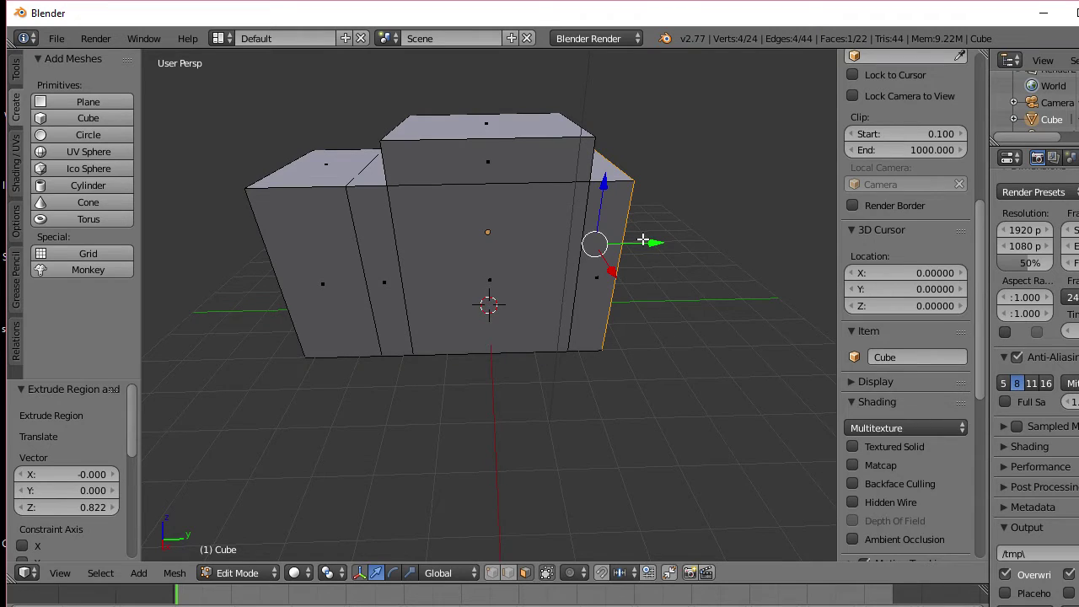
{"action": "key", "text": "e"}
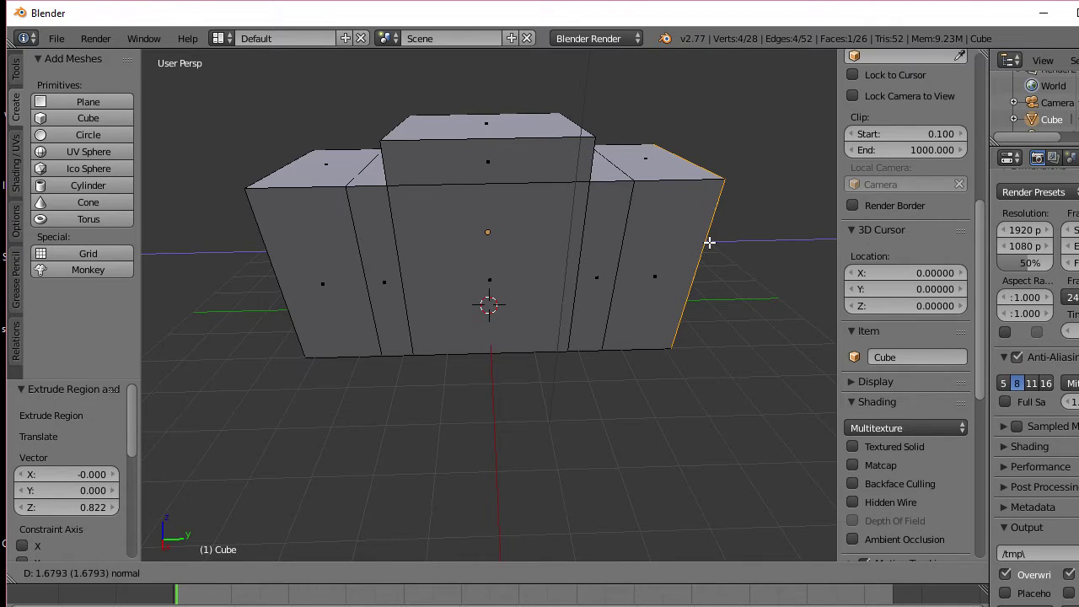
{"action": "left_click", "coordinate": [709, 242]}
Step: Add one unslid loop cut running vertically around the middle of the tall centre block, dividing the mesh into two Y halves
{"action": "mouse_move", "coordinate": [708, 242]}
{"action": "middle_mouse_down"}
{"action": "mouse_move", "coordinate": [646, 258]}
{"action": "mouse_move", "coordinate": [608, 298]}
{"action": "mouse_move", "coordinate": [800, 272]}
{"action": "mouse_move", "coordinate": [718, 261]}
{"action": "mouse_move", "coordinate": [691, 241]}
{"action": "middle_mouse_up"}
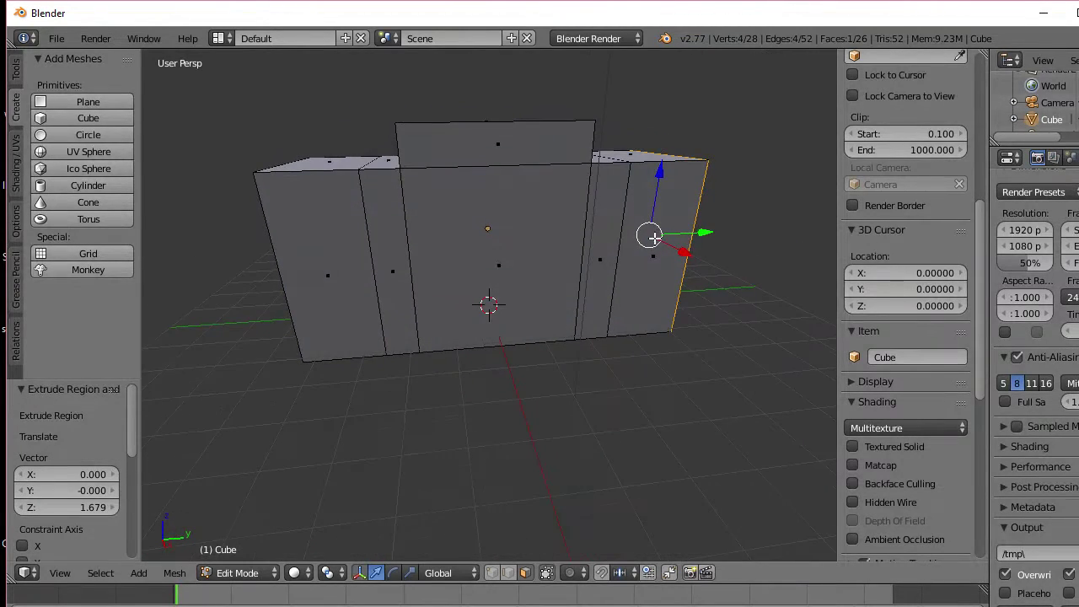
{"action": "scroll", "coordinate": [650, 234], "scroll_direction": "up", "scroll_amount": 3}
{"action": "scroll", "coordinate": [639, 234], "scroll_direction": "down", "scroll_amount": 3}
{"action": "middle_click_drag", "start_coordinate": [518, 212], "coordinate": [445, 301]}
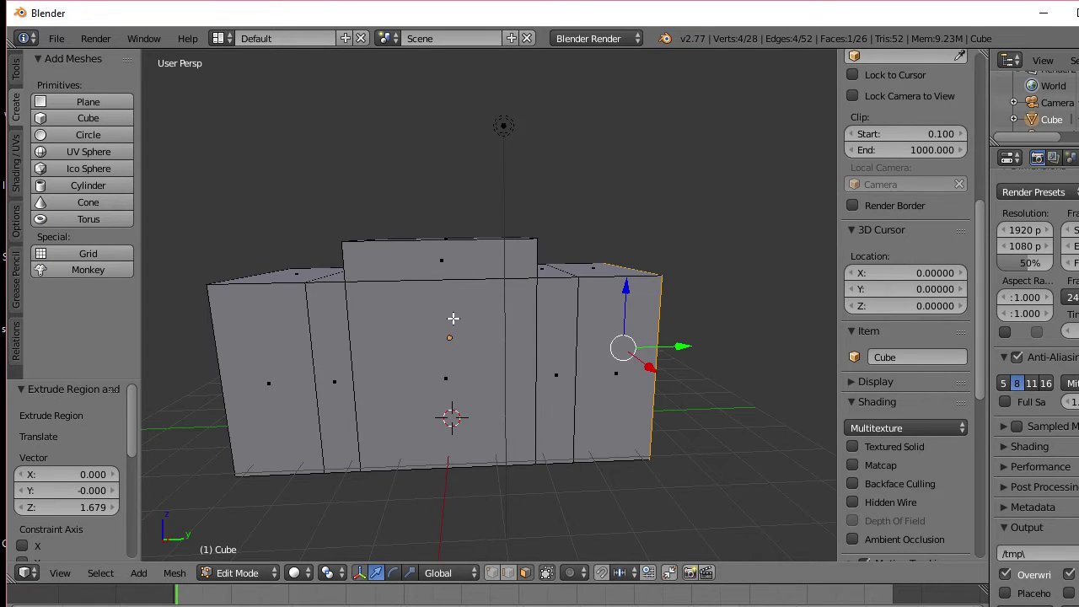
{"action": "key", "text": "ctrl+r"}
{"action": "left_click", "coordinate": [451, 278]}
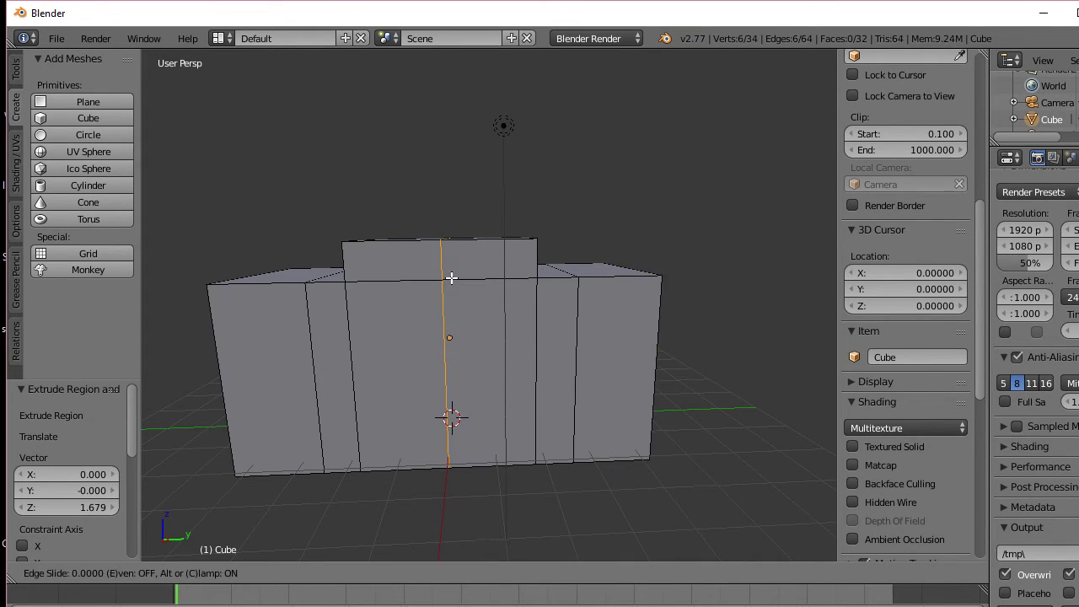
{"action": "right_click", "coordinate": [451, 277]}
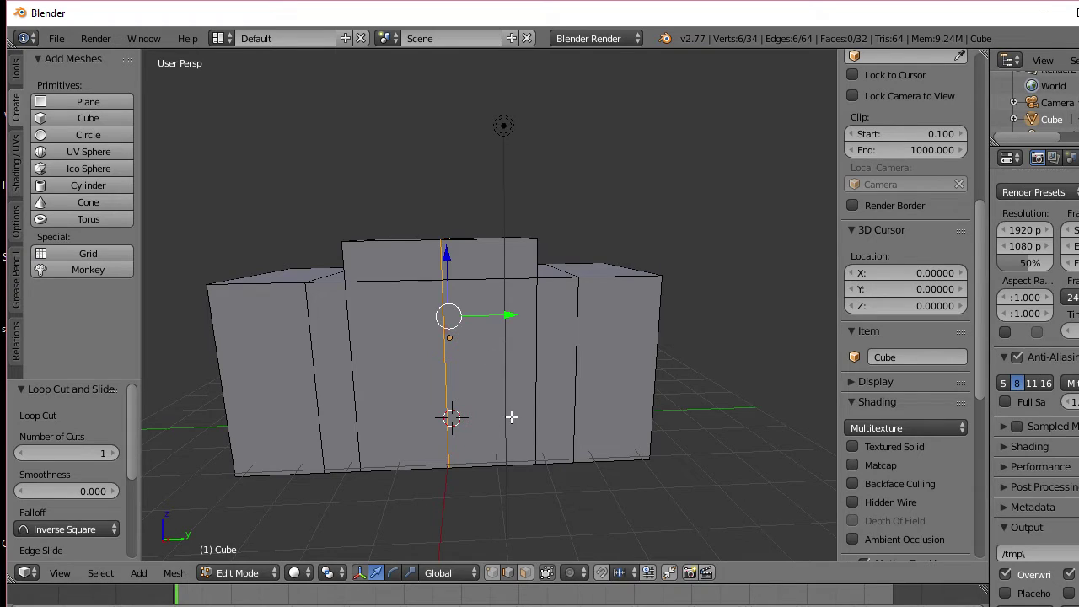
Step: Allow selection through the mesh, box-select the entire positive Y half of the block, and delete its faces
{"action": "left_click", "coordinate": [547, 575]}
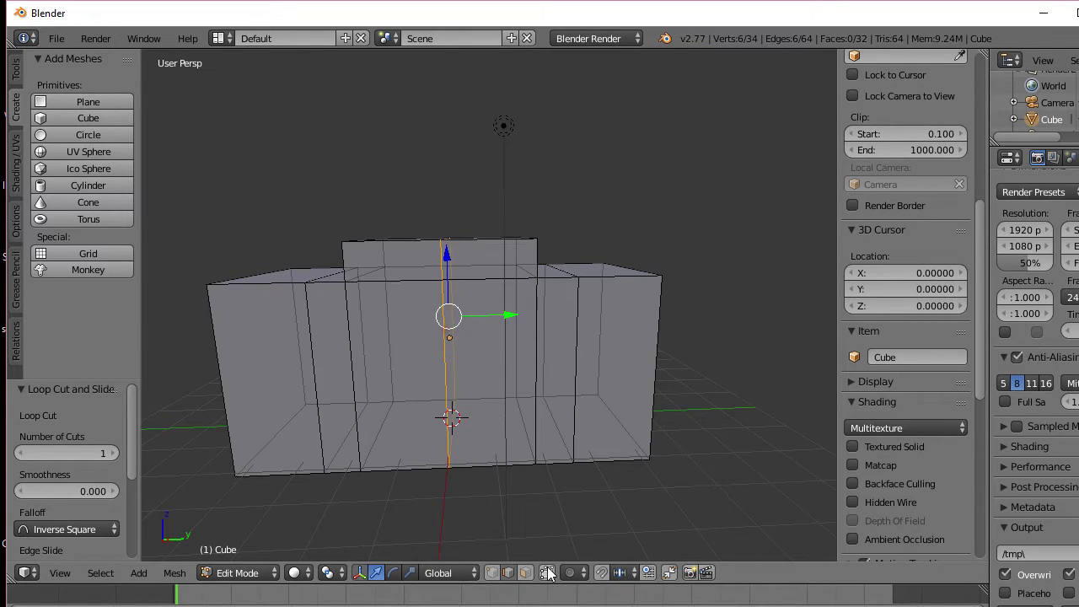
{"action": "key", "text": "b"}
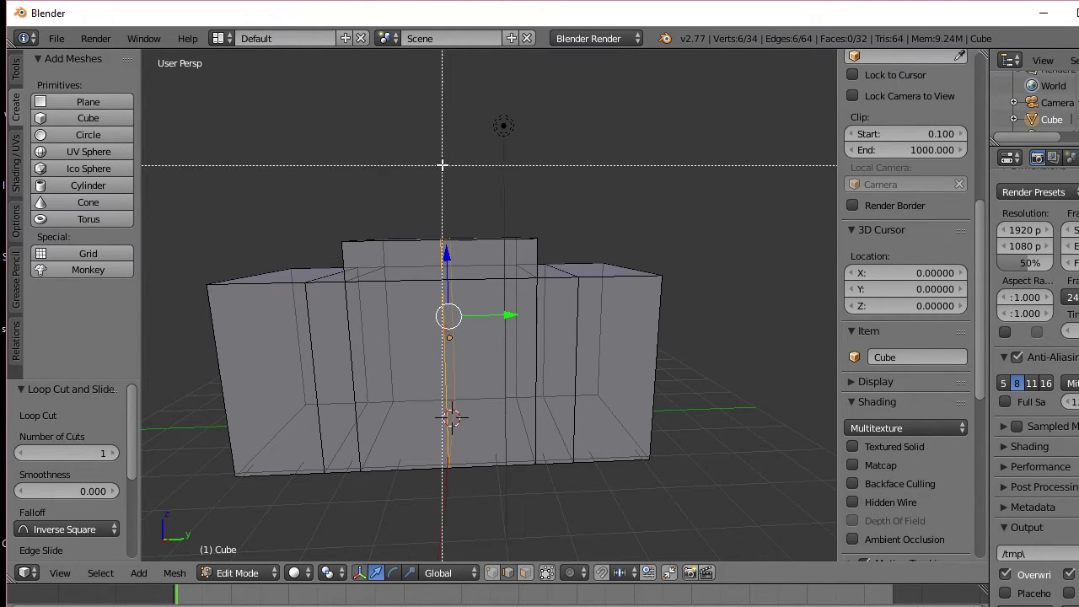
{"action": "left_click_drag", "start_coordinate": [436, 173], "coordinate": [749, 485]}
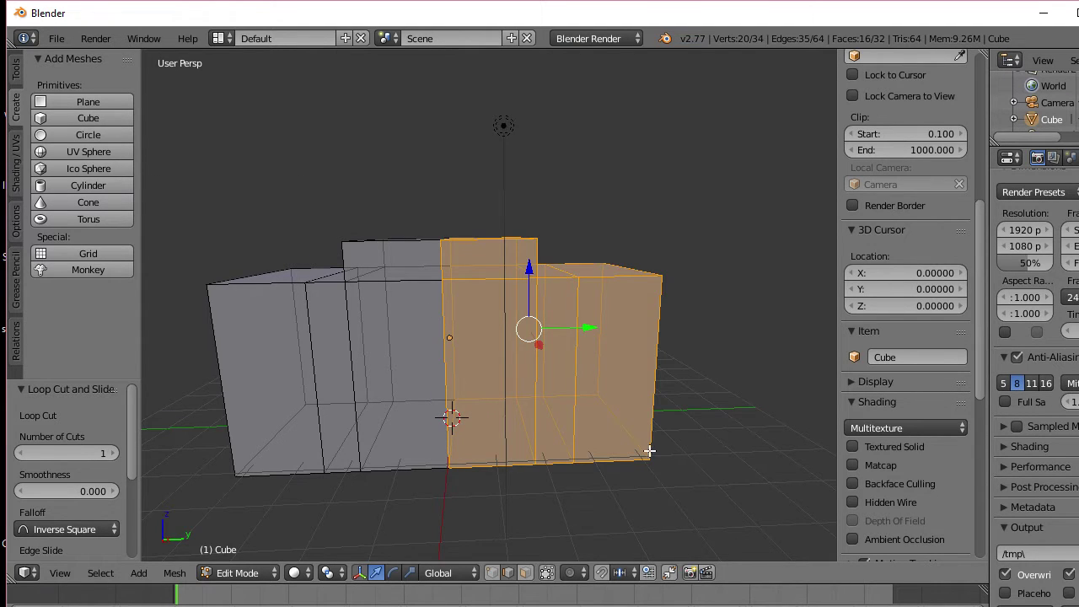
{"action": "middle_click_drag", "start_coordinate": [649, 448], "coordinate": [639, 424]}
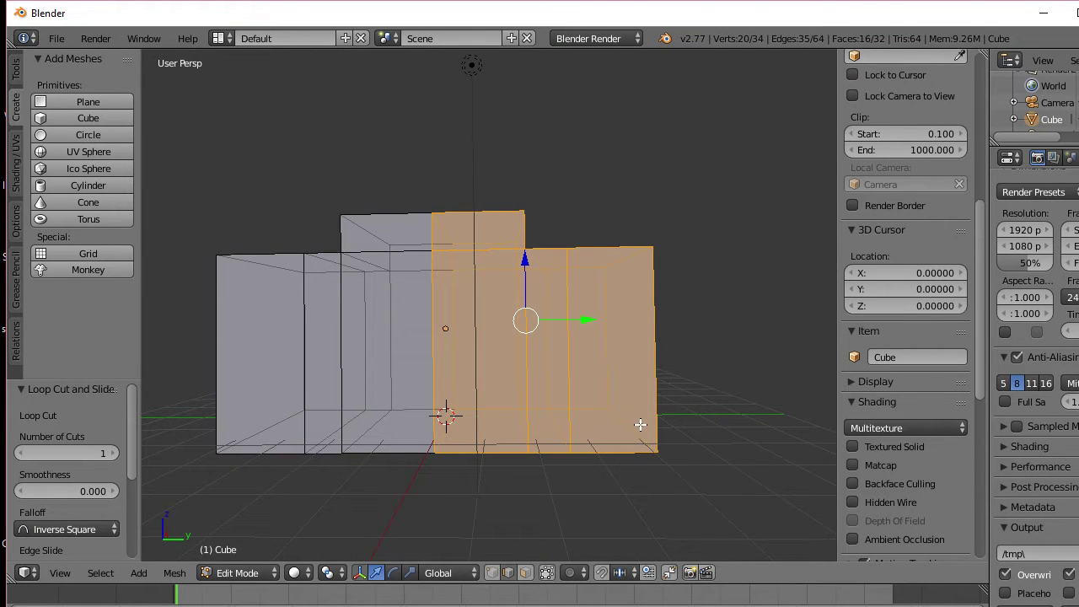
{"action": "key", "text": "x"}
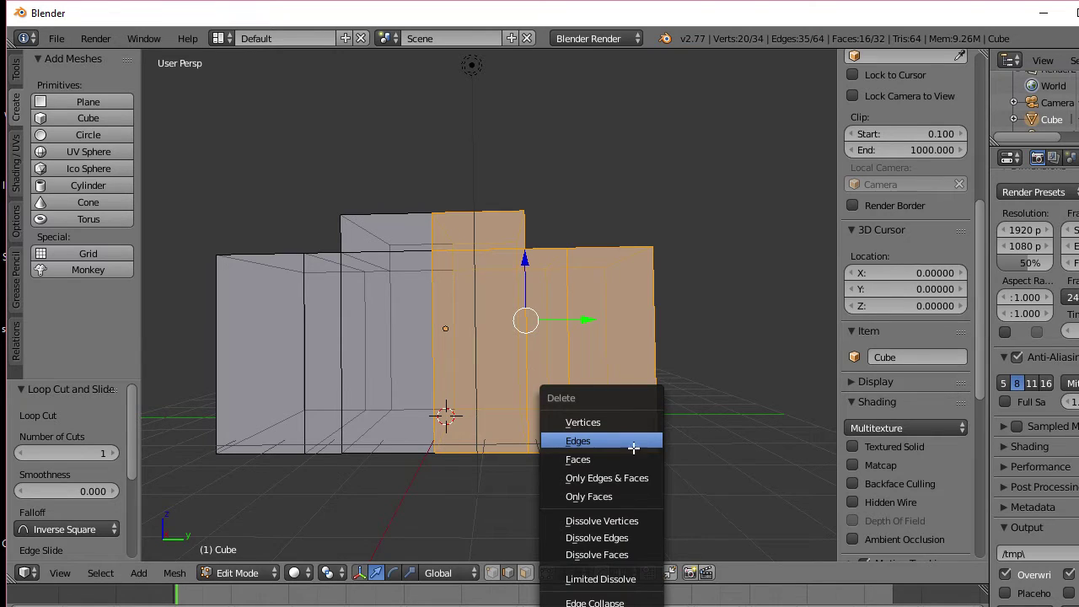
{"action": "left_click", "coordinate": [632, 457]}
{"action": "middle_click_drag", "start_coordinate": [585, 386], "coordinate": [589, 404]}
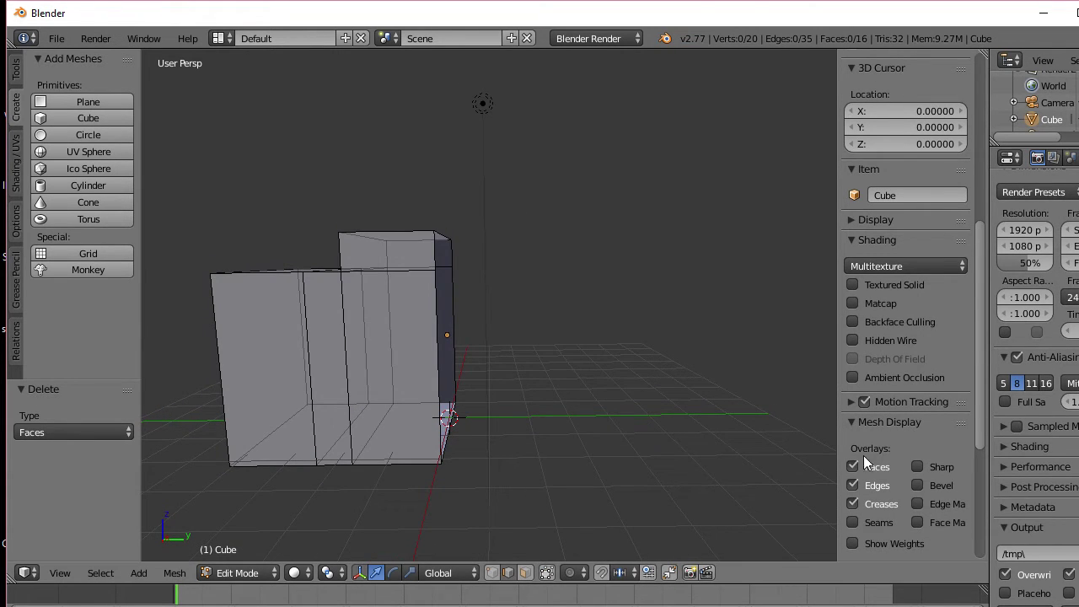
Step: Hide the 3D view's properties sidebar and widen the properties editor to show all its categories
{"action": "key", "text": "n"}
{"action": "mouse_move", "coordinate": [899, 417]}
{"action": "middle_mouse_down"}
{"action": "mouse_move", "coordinate": [850, 413]}
{"action": "mouse_move", "coordinate": [903, 410]}
{"action": "middle_mouse_up"}
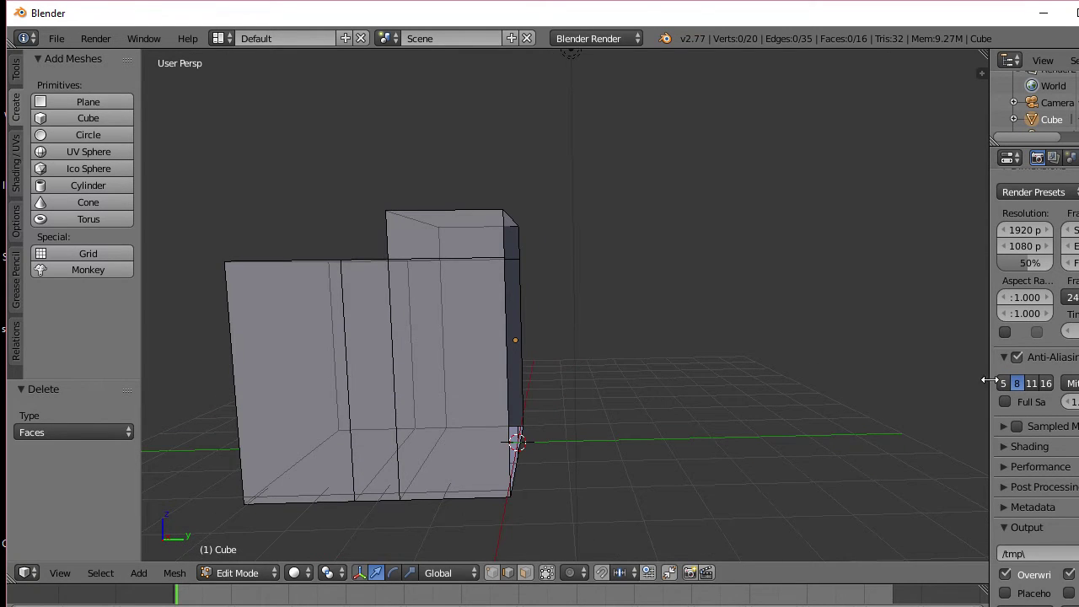
{"action": "left_click_drag", "start_coordinate": [992, 383], "coordinate": [933, 382]}
{"action": "middle_click_drag", "start_coordinate": [814, 371], "coordinate": [718, 371]}
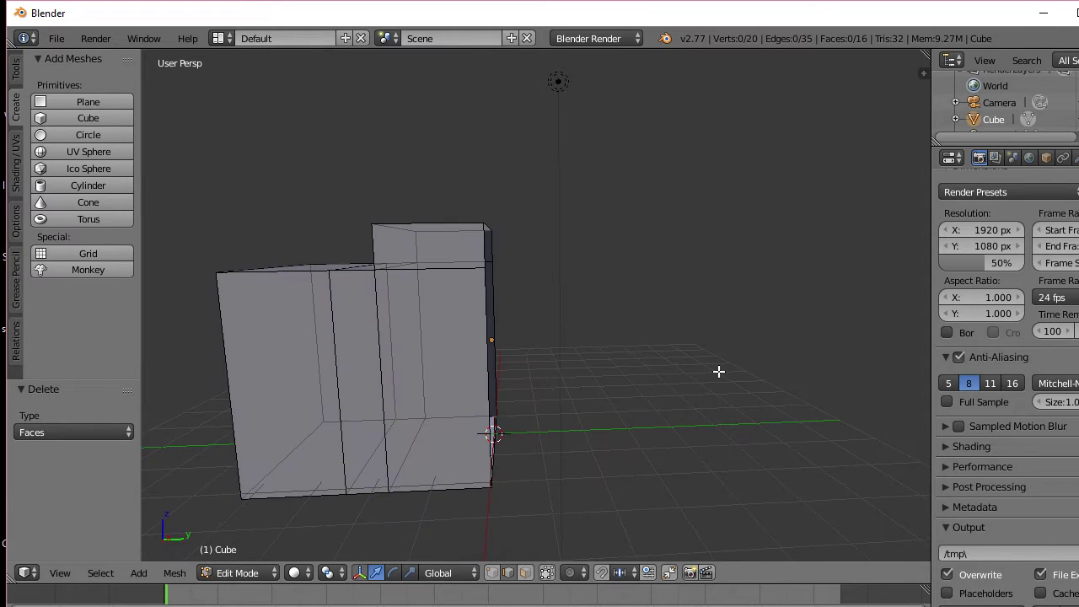
{"action": "left_click_drag", "start_coordinate": [929, 373], "coordinate": [869, 373]}
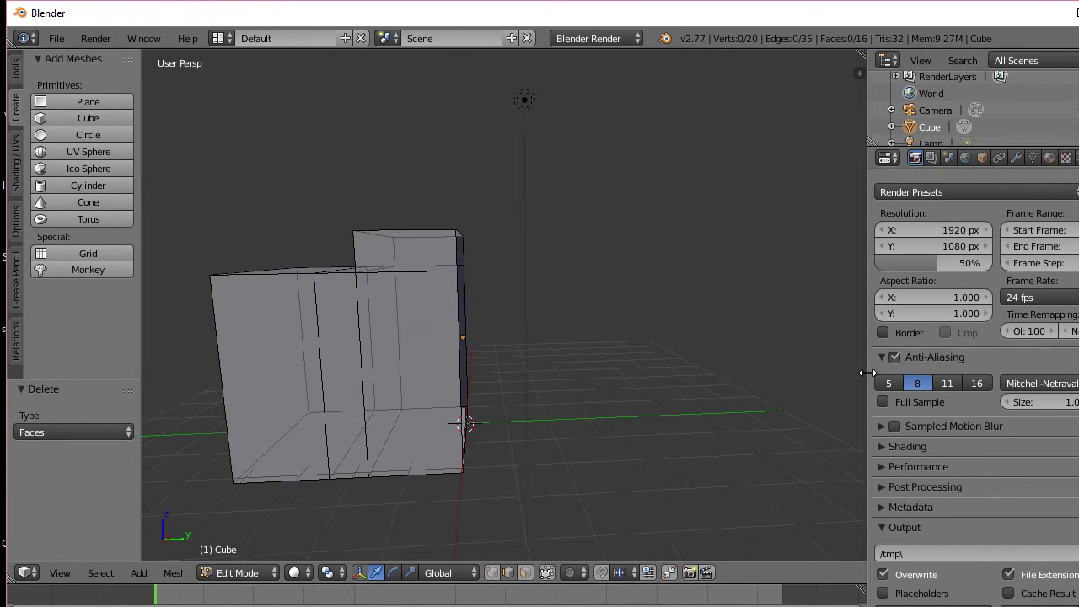
Step: Add a Mirror modifier to the cube, mirroring across Y instead of X with Clipping enabled
{"action": "left_click", "coordinate": [1017, 157]}
{"action": "left_click", "coordinate": [997, 212]}
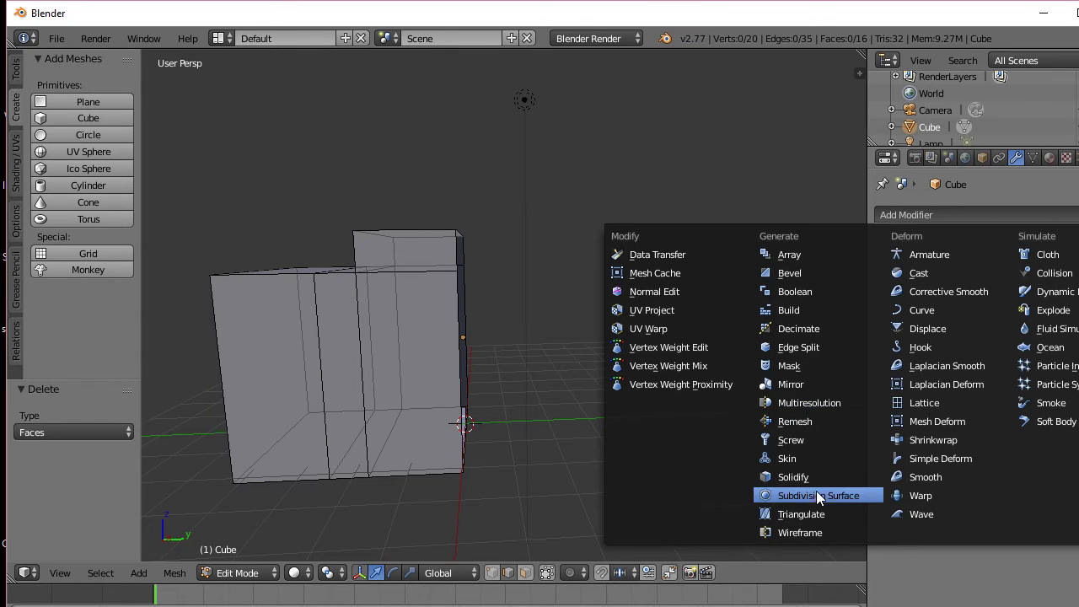
{"action": "left_click", "coordinate": [807, 386]}
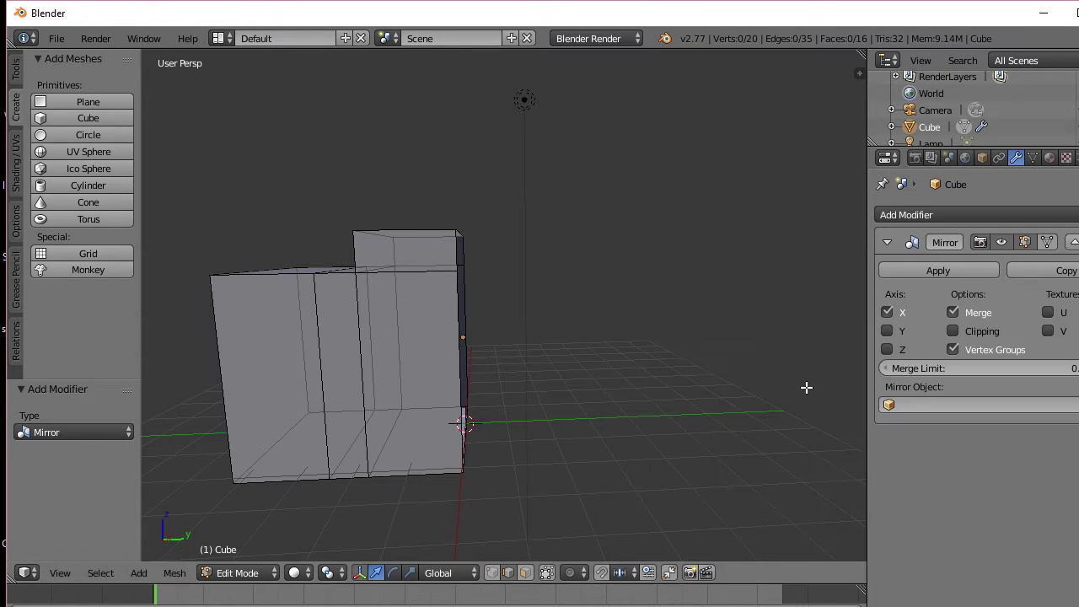
{"action": "left_click", "coordinate": [887, 331]}
{"action": "middle_click_drag", "start_coordinate": [734, 417], "coordinate": [723, 436]}
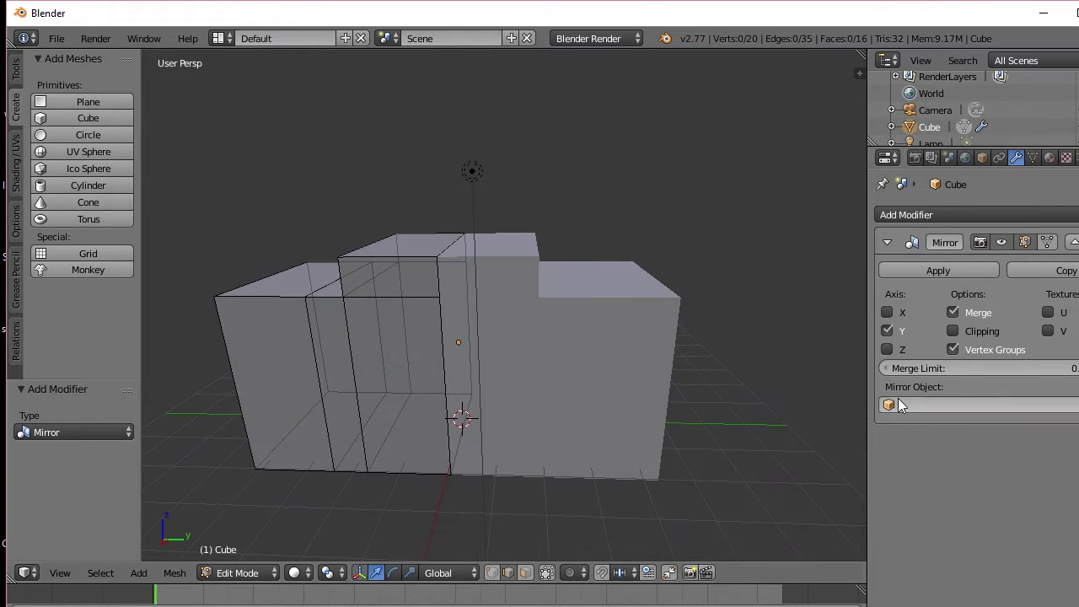
{"action": "left_click", "coordinate": [953, 349]}
{"action": "mouse_move", "coordinate": [646, 407]}
{"action": "middle_mouse_down"}
{"action": "mouse_move", "coordinate": [633, 424]}
{"action": "mouse_move", "coordinate": [639, 402]}
{"action": "middle_mouse_up"}
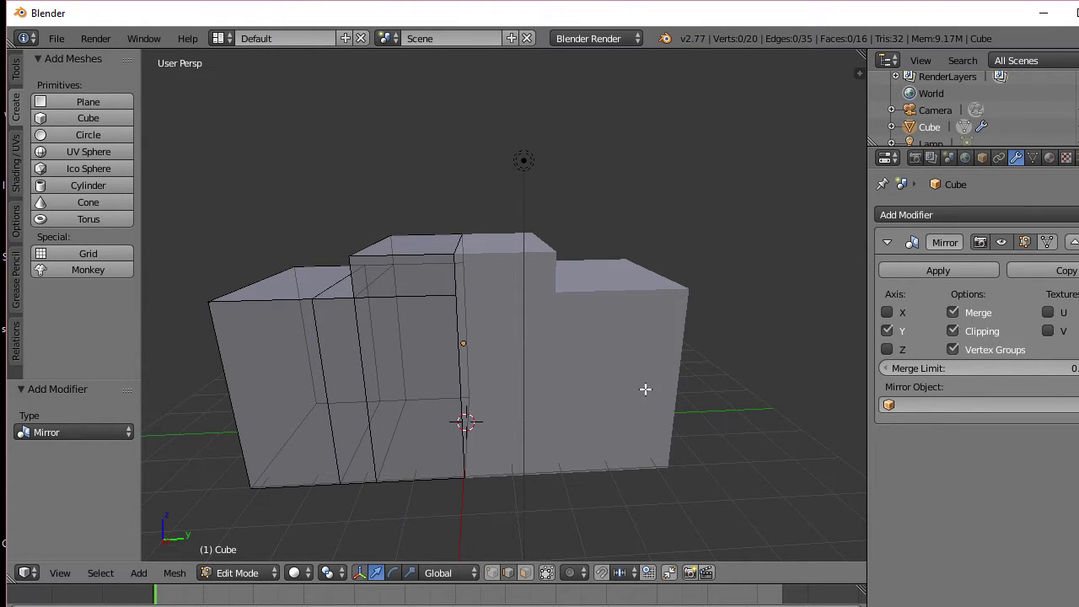
Step: View the mirrored block in Object Mode and return to Edit Mode to compare the editable and mirrored halves
{"action": "key", "text": "Tab"}
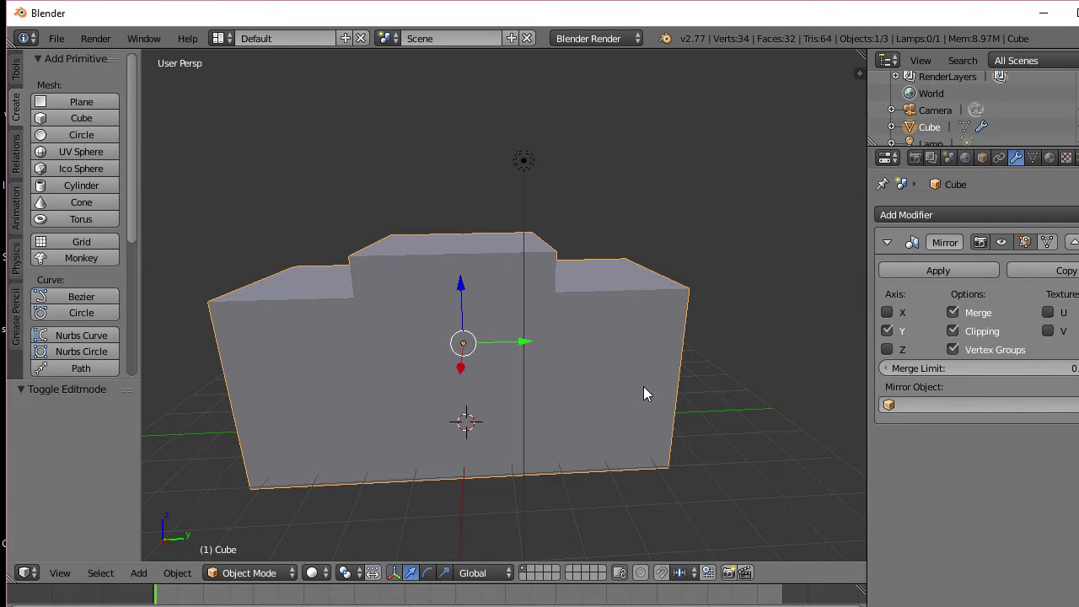
{"action": "key", "text": "Tab"}
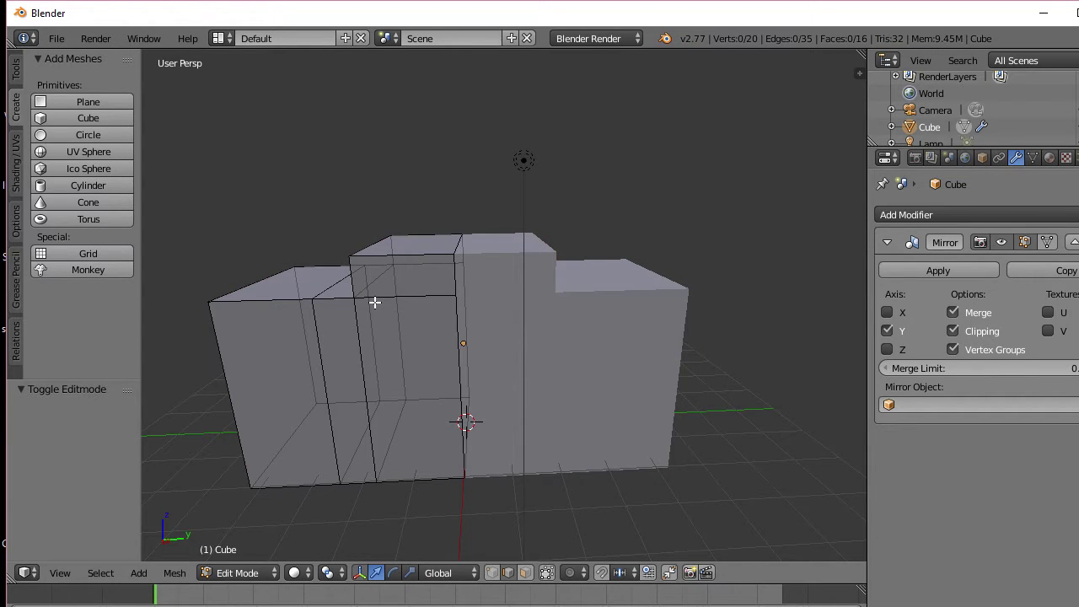
{"action": "mouse_move", "coordinate": [374, 302]}
{"action": "middle_mouse_down"}
{"action": "mouse_move", "coordinate": [453, 332]}
{"action": "mouse_move", "coordinate": [376, 329]}
{"action": "mouse_move", "coordinate": [377, 303]}
{"action": "middle_mouse_up"}
{"action": "key", "text": "Tab"}
{"action": "key", "text": "Tab"}
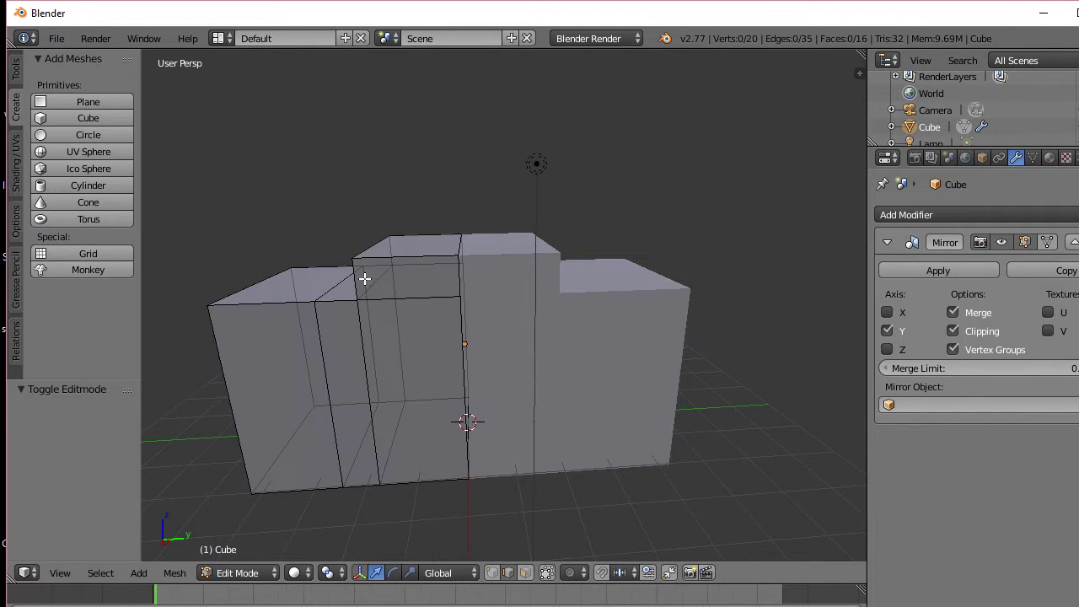
Step: Try moving the entire editable half of the mirrored mesh, and clear the selection
{"action": "key", "text": "a"}
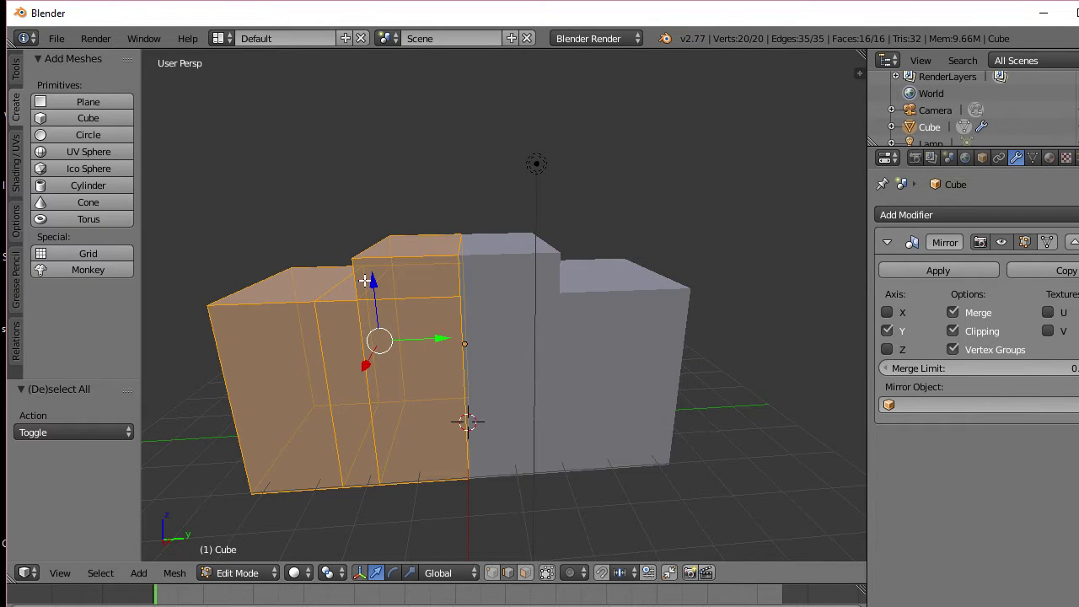
{"action": "key", "text": "g"}
{"action": "right_click", "coordinate": [338, 239]}
{"action": "middle_click_drag", "start_coordinate": [368, 289], "coordinate": [385, 330]}
{"action": "key", "text": "Tab"}
{"action": "key", "text": "Tab"}
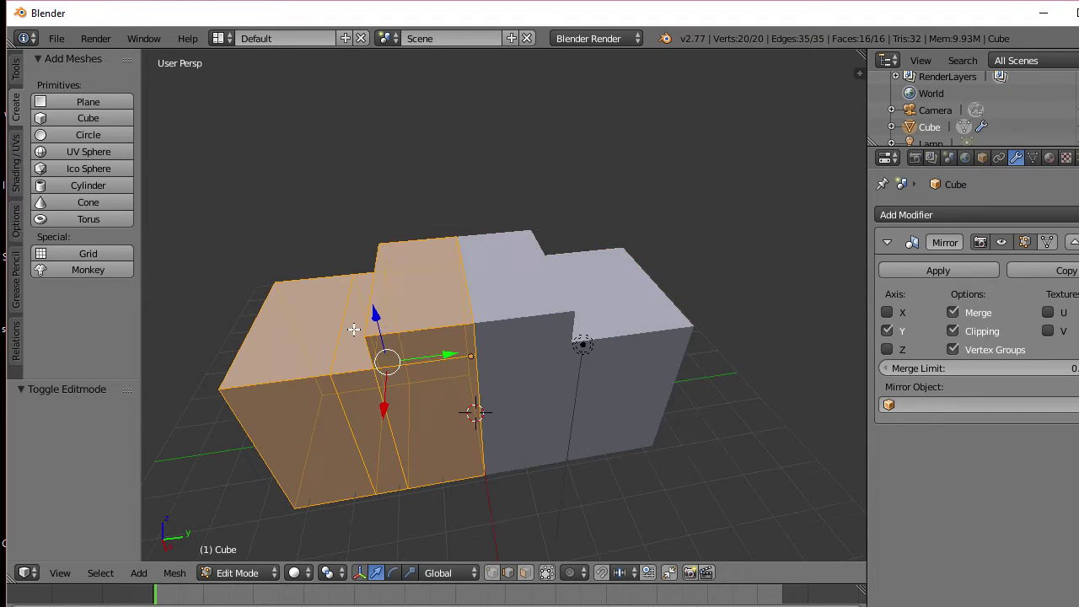
{"action": "key", "text": "a"}
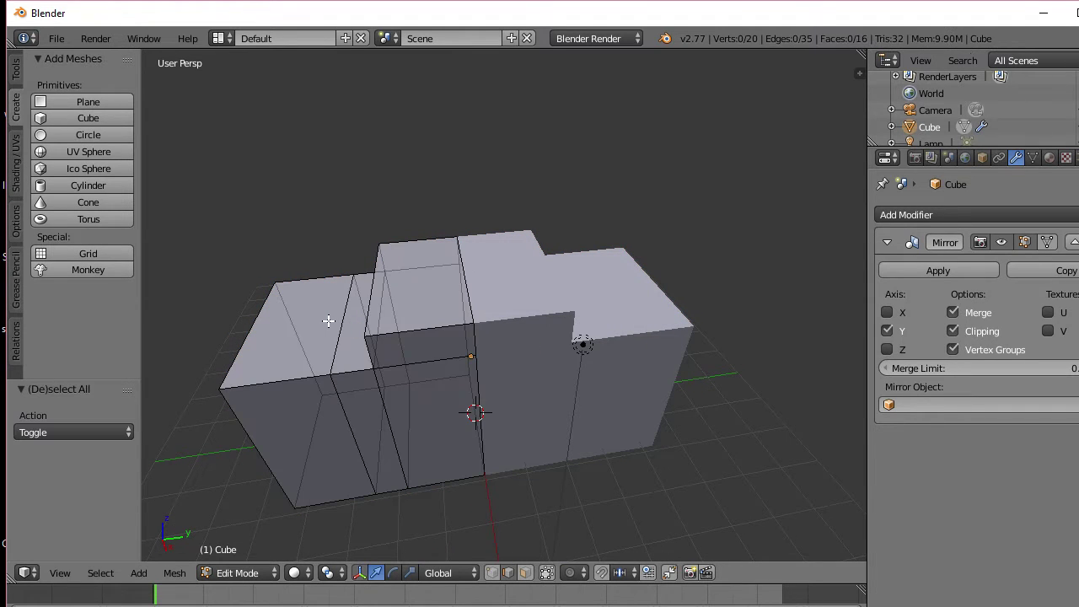
Step: Limit selection to visible geometry again and switch to face select mode, with the block's front in view
{"action": "left_click", "coordinate": [547, 573]}
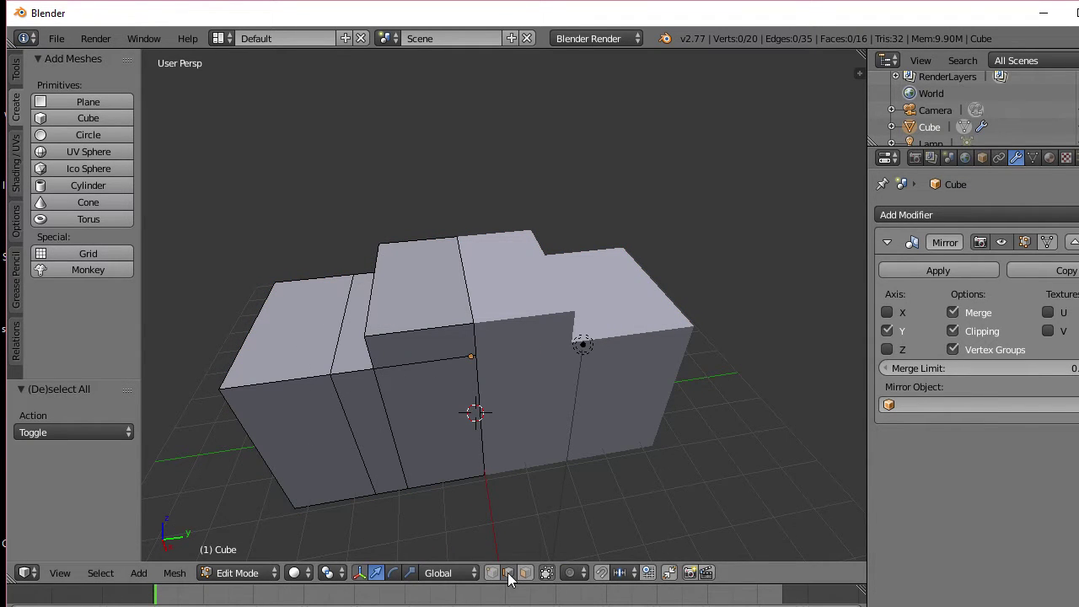
{"action": "left_click", "coordinate": [525, 572]}
{"action": "middle_click_drag", "start_coordinate": [412, 496], "coordinate": [400, 429]}
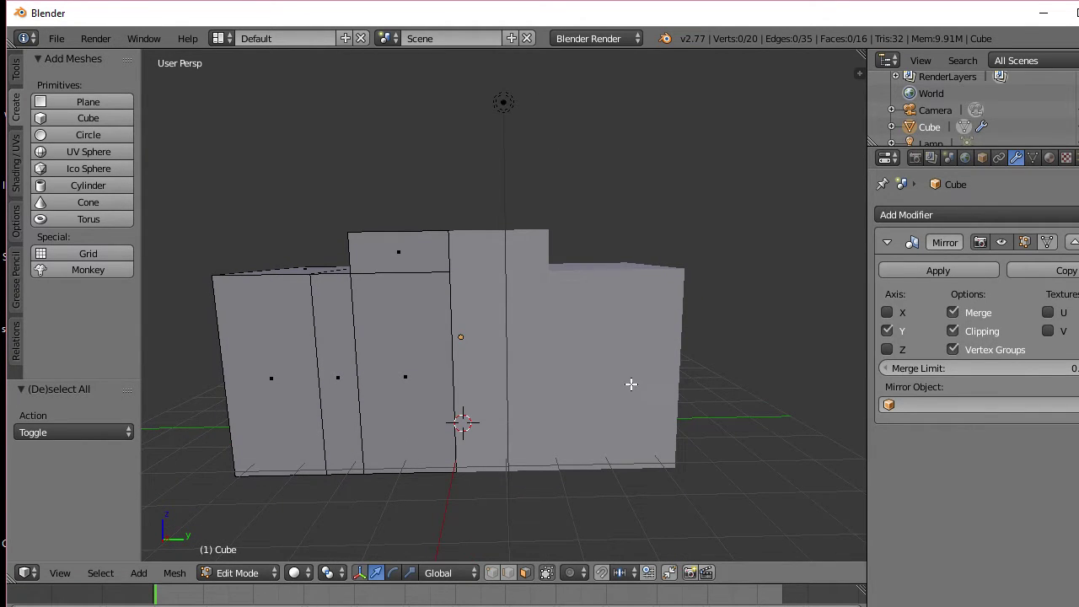
{"action": "middle_click_drag", "start_coordinate": [499, 382], "coordinate": [532, 376]}
{"action": "scroll", "coordinate": [535, 374], "scroll_direction": "up", "scroll_amount": 2}
{"action": "scroll", "coordinate": [535, 373], "scroll_direction": "down", "scroll_amount": 1}
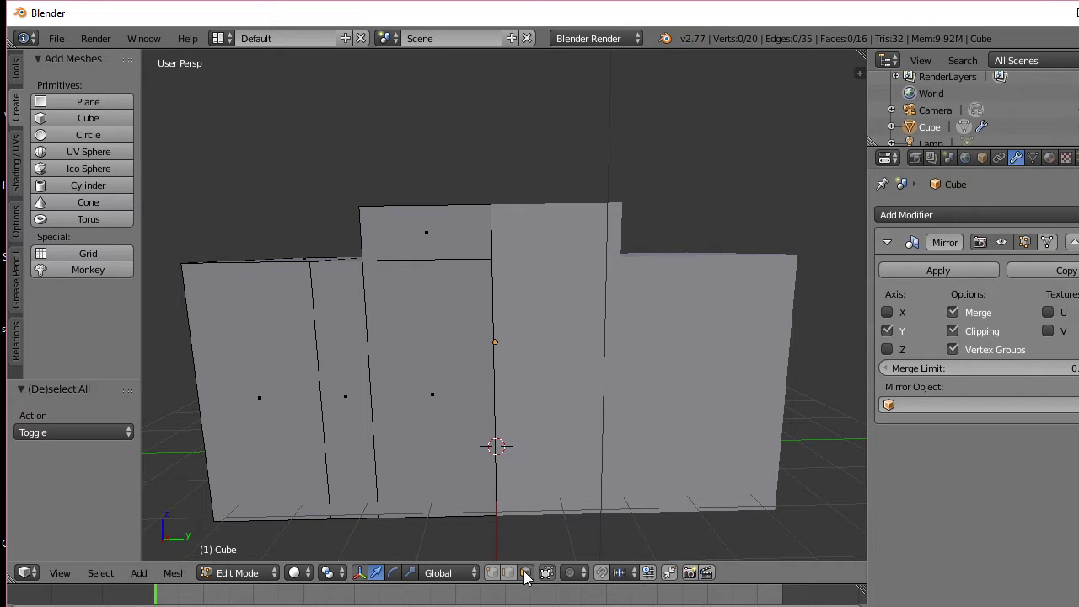
Step: Inset the large lower front face next to the mirror seam by about 0.105
{"action": "right_click", "coordinate": [452, 426]}
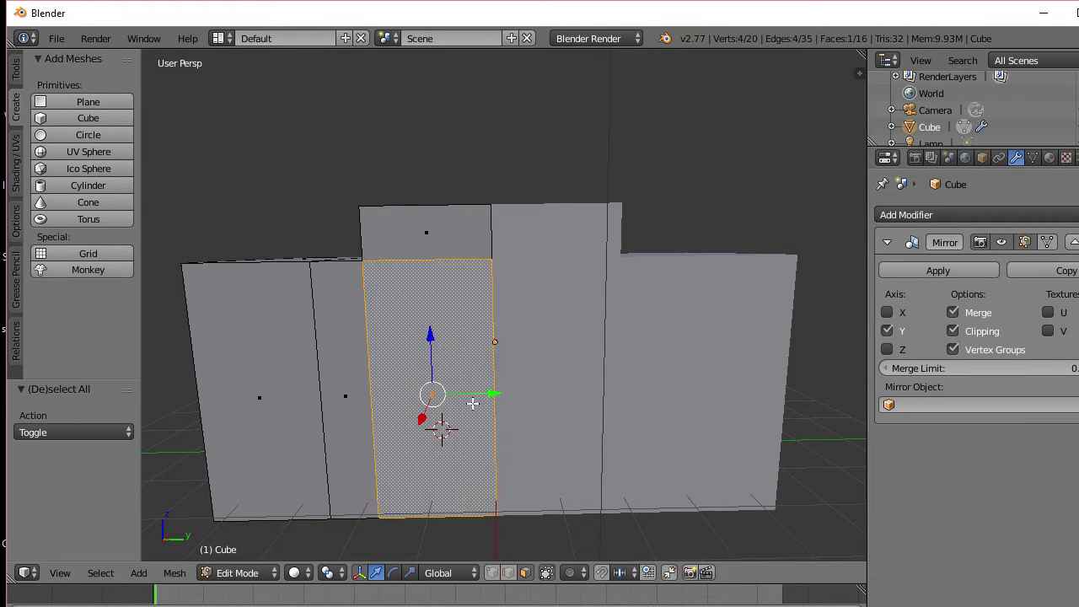
{"action": "key", "text": "i"}
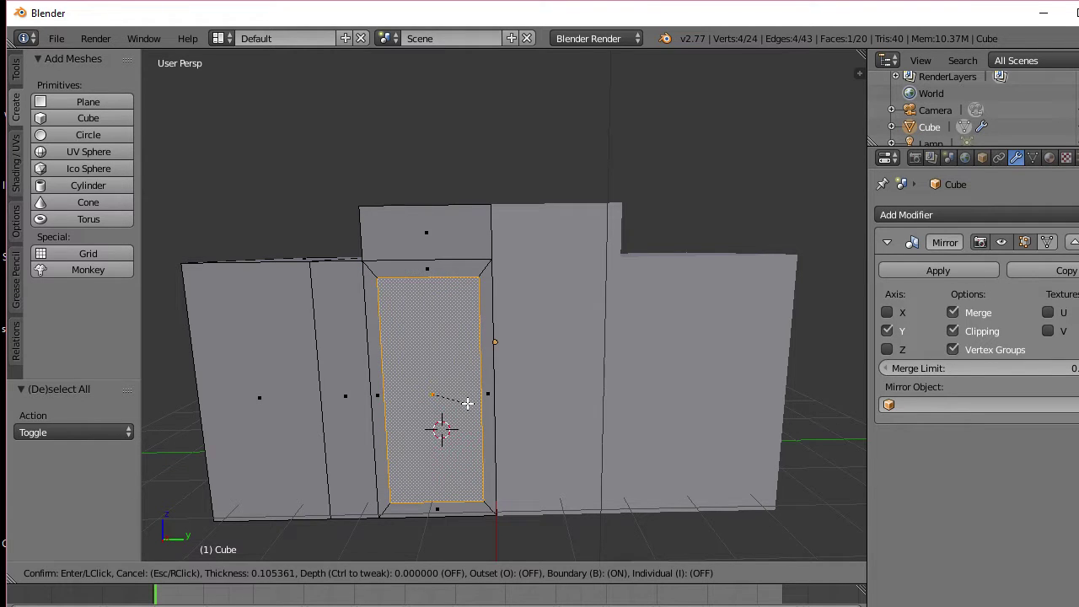
{"action": "left_click", "coordinate": [467, 403]}
{"action": "middle_click_drag", "start_coordinate": [467, 403], "coordinate": [546, 409]}
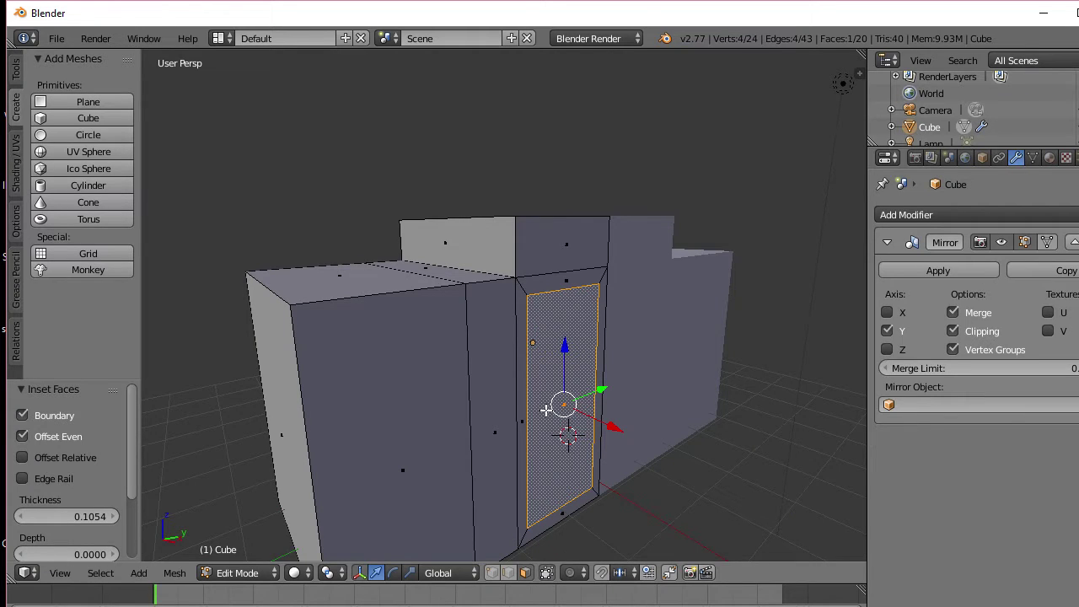
Step: Try extruding the inset face inward by about 0.48 units, and clear the selection
{"action": "key", "text": "e"}
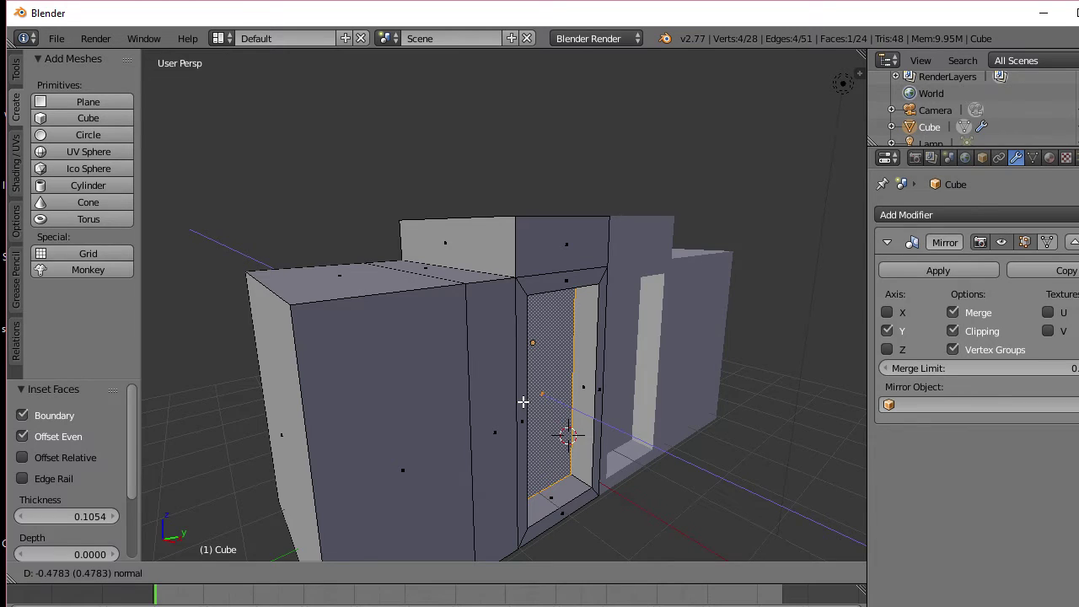
{"action": "right_click", "coordinate": [523, 402]}
{"action": "key", "text": "Tab"}
{"action": "middle_click_drag", "start_coordinate": [522, 402], "coordinate": [458, 414]}
{"action": "key", "text": "Tab"}
{"action": "key", "text": "a"}
{"action": "key", "text": "a"}
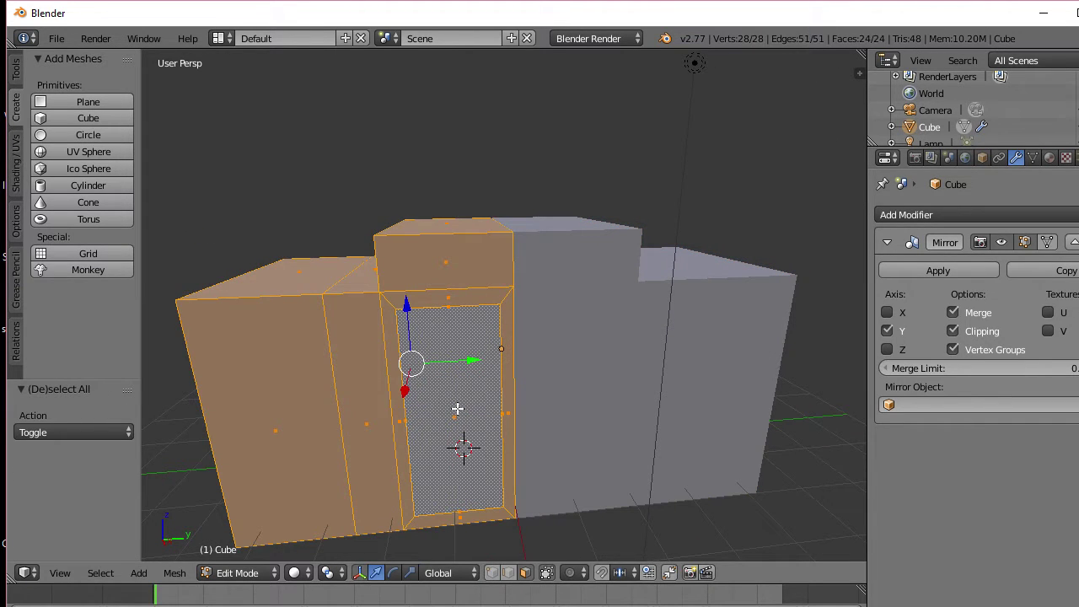
{"action": "key", "text": "a"}
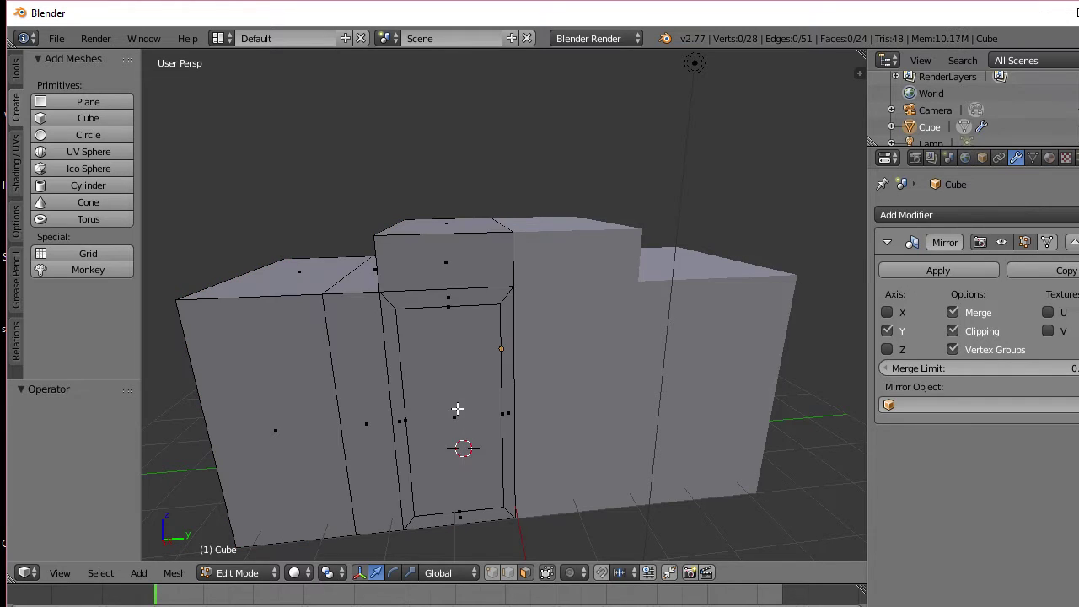
Step: Undo the inset and extrusion on the lower front face
{"action": "right_click", "coordinate": [457, 409]}
{"action": "key", "text": "x"}
{"action": "left_click", "coordinate": [462, 405]}
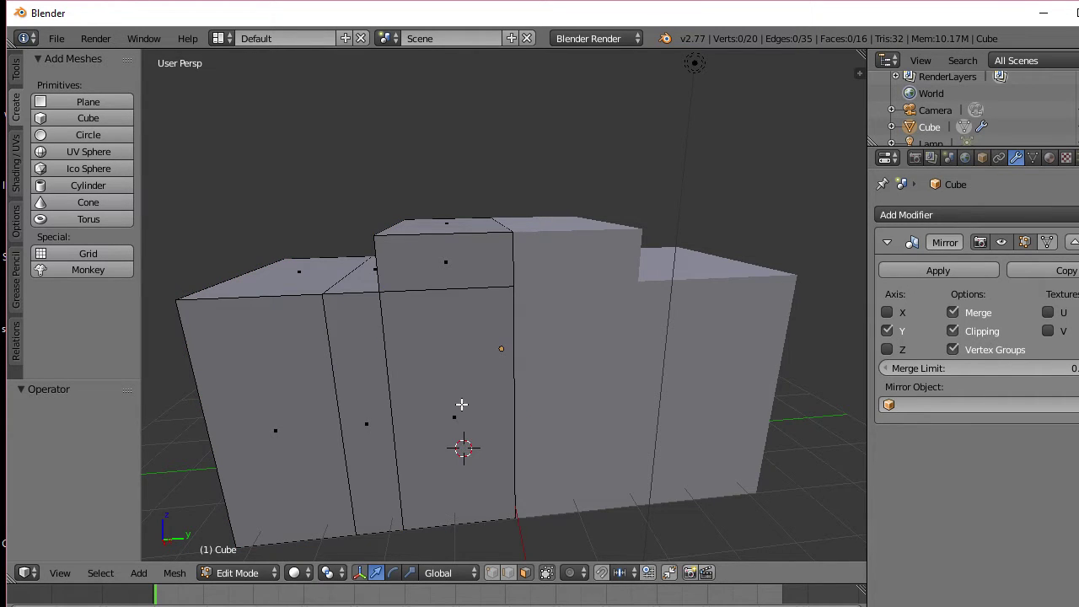
Step: Select the whole mesh of the stepped block and remove its double vertices
{"action": "key", "text": "Tab"}
{"action": "key", "text": "Tab"}
{"action": "key", "text": "a"}
{"action": "middle_click_drag", "start_coordinate": [460, 403], "coordinate": [453, 425]}
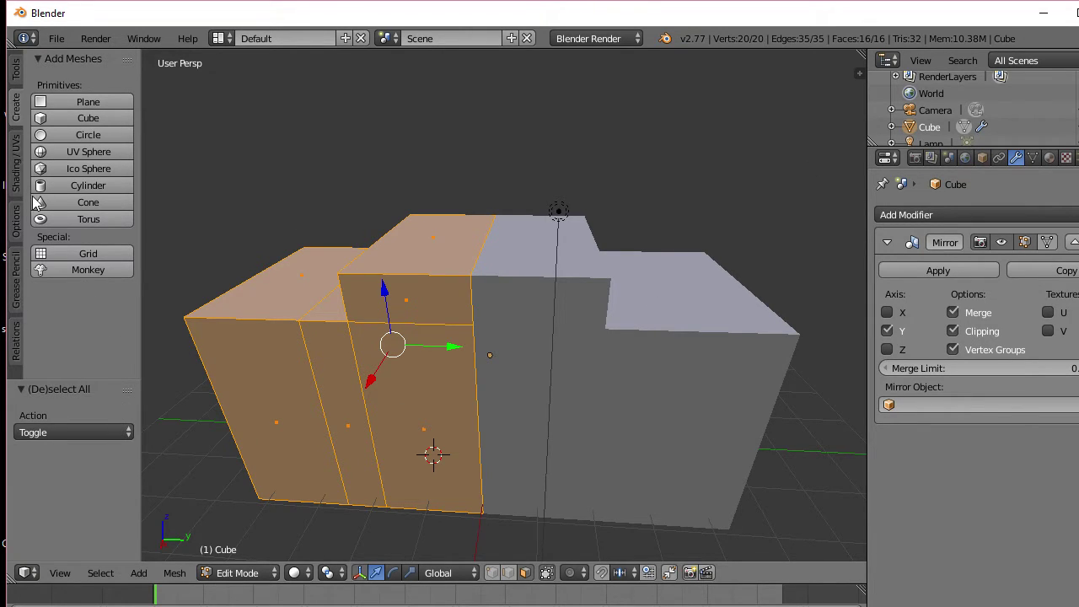
{"action": "left_click", "coordinate": [16, 74]}
{"action": "scroll", "coordinate": [102, 292], "scroll_direction": "down", "scroll_amount": 7}
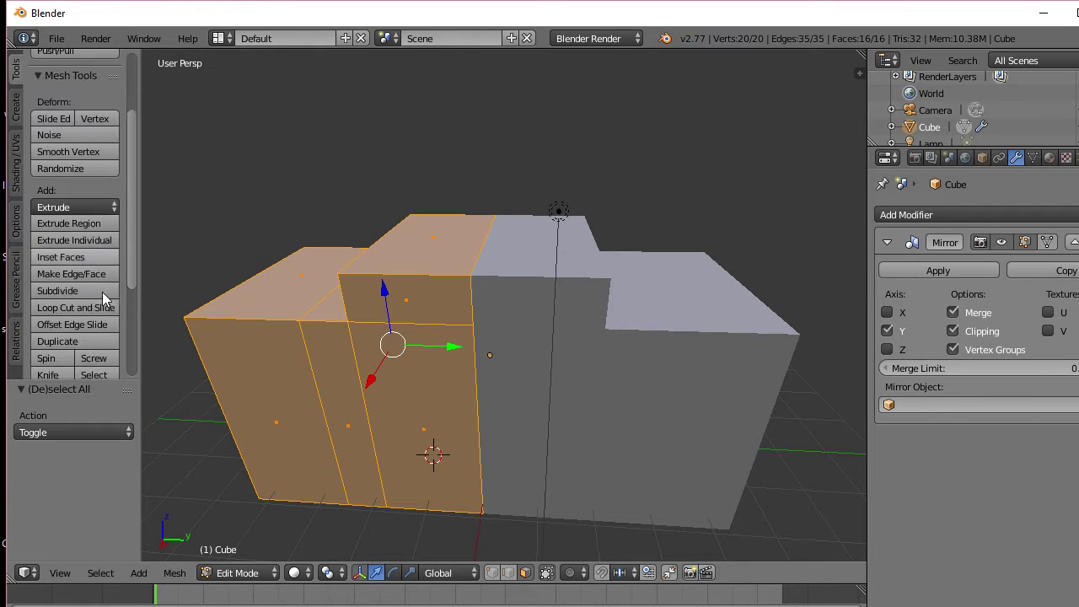
{"action": "left_click", "coordinate": [90, 328]}
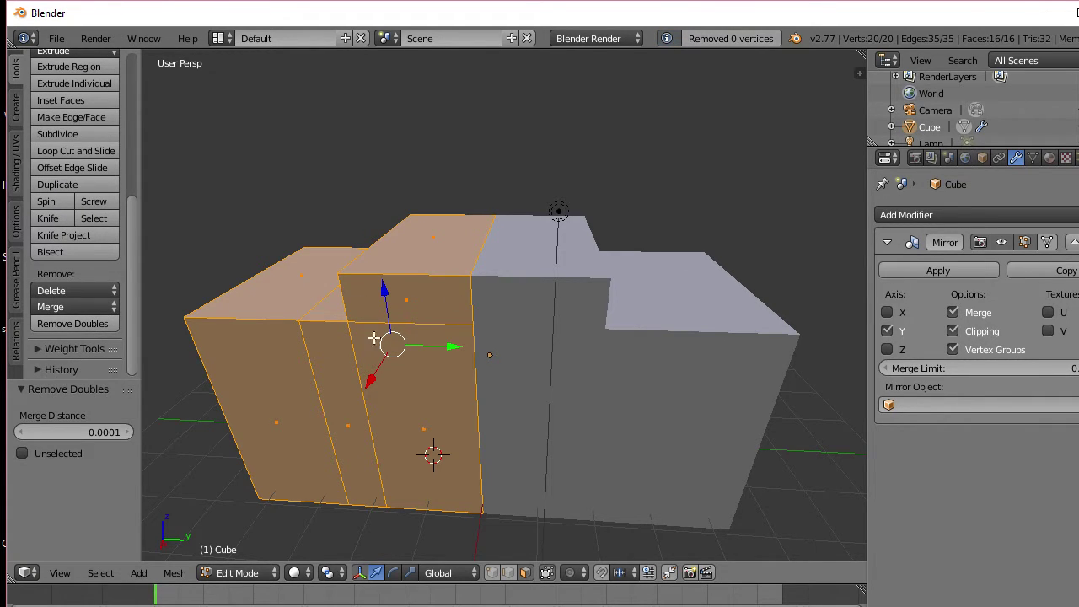
{"action": "mouse_move", "coordinate": [330, 357]}
{"action": "middle_mouse_down"}
{"action": "mouse_move", "coordinate": [371, 344]}
{"action": "mouse_move", "coordinate": [326, 345]}
{"action": "mouse_move", "coordinate": [334, 345]}
{"action": "middle_mouse_up"}
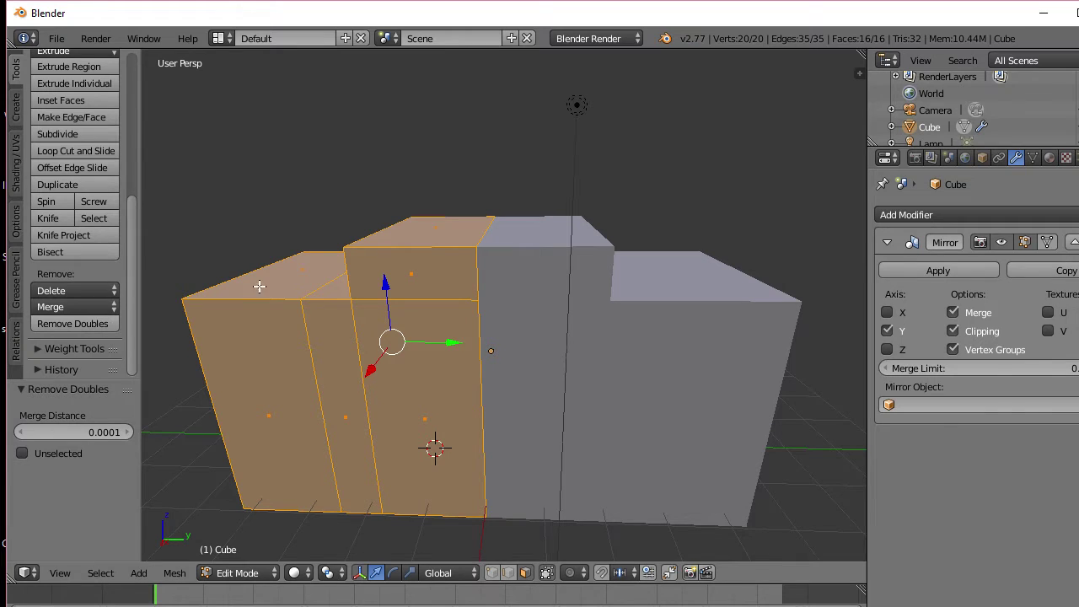
{"action": "key", "text": "Tab"}
{"action": "key", "text": "Tab"}
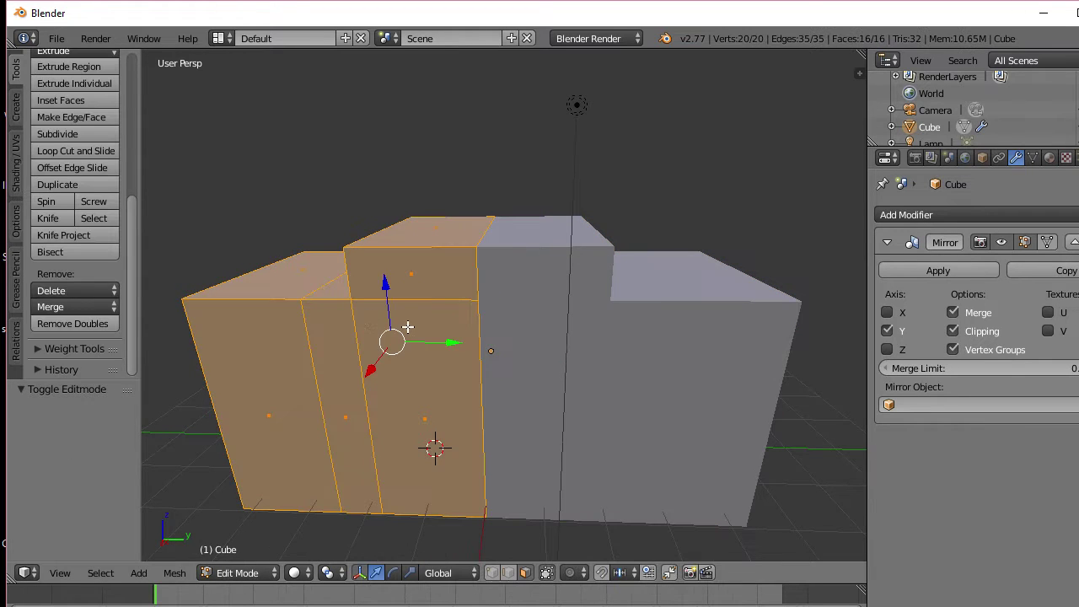
{"action": "key", "text": "a"}
{"action": "key", "text": "a"}
{"action": "middle_click_drag", "start_coordinate": [408, 326], "coordinate": [440, 298]}
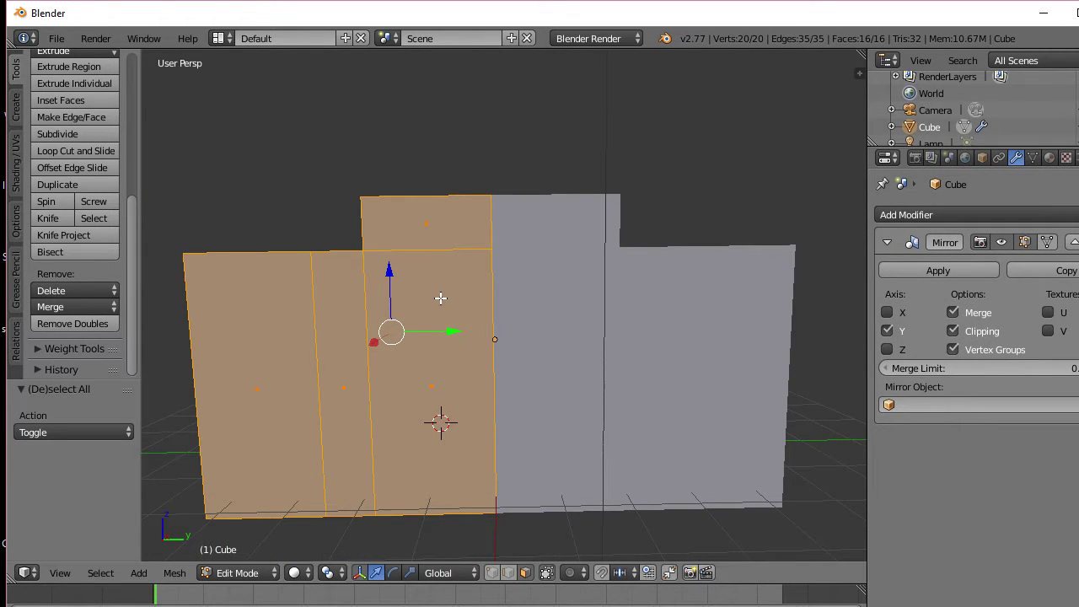
{"action": "key", "text": "Tab"}
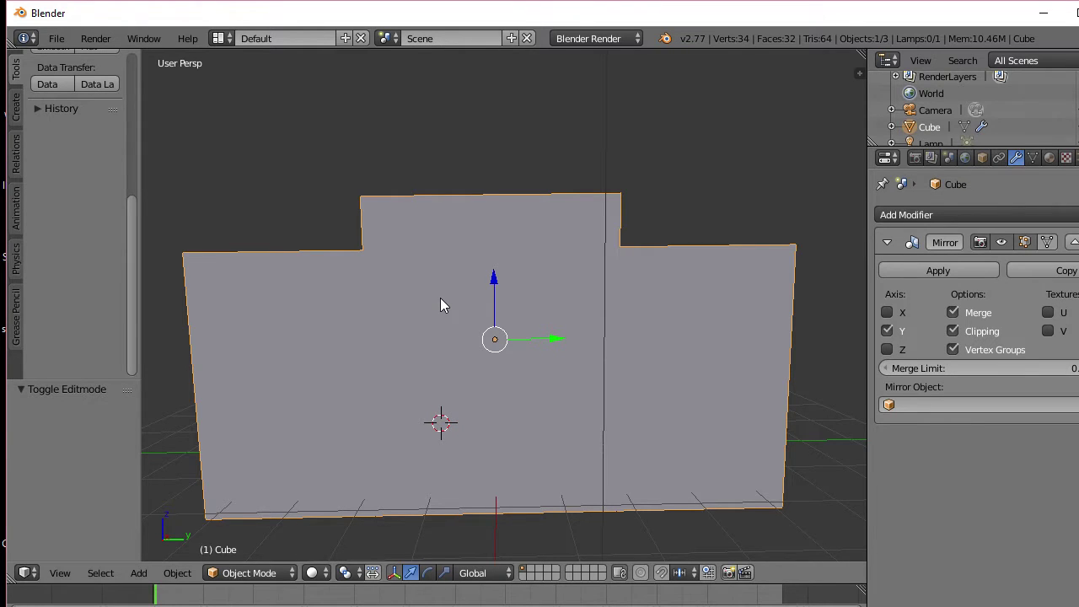
{"action": "key", "text": "Tab"}
Step: Extrude the large lower front face beside the mirror seam in place with zero offset
{"action": "right_click", "coordinate": [464, 352]}
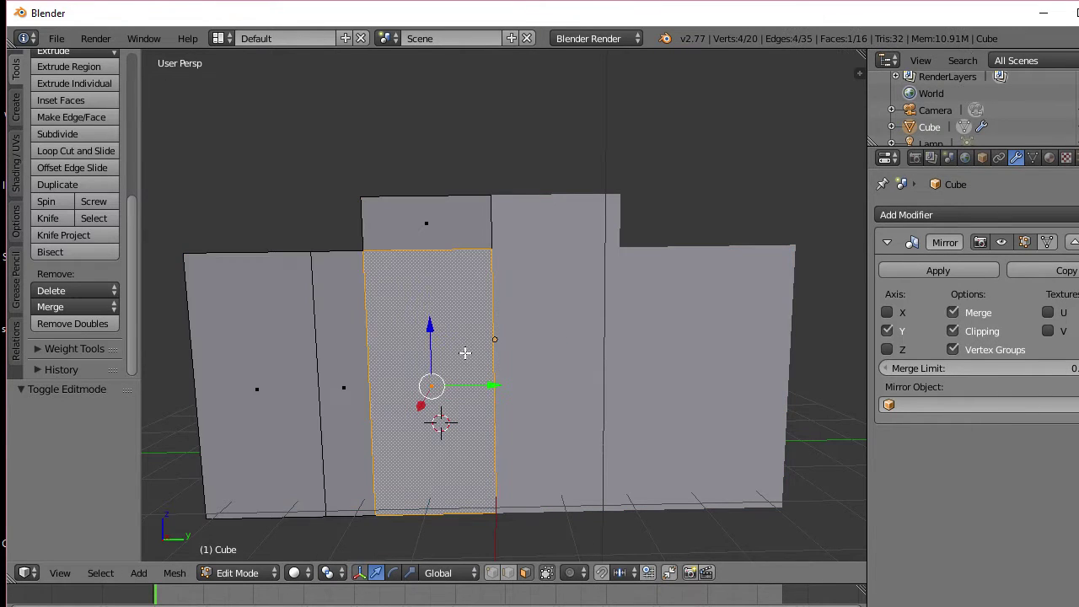
{"action": "middle_click_drag", "start_coordinate": [465, 362], "coordinate": [540, 366]}
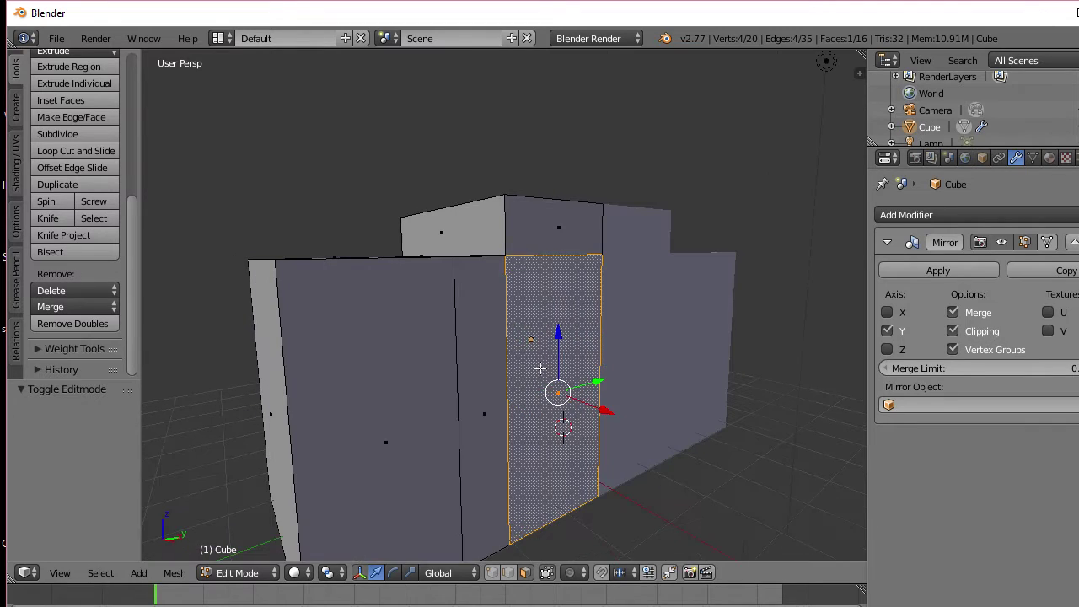
{"action": "key", "text": "e"}
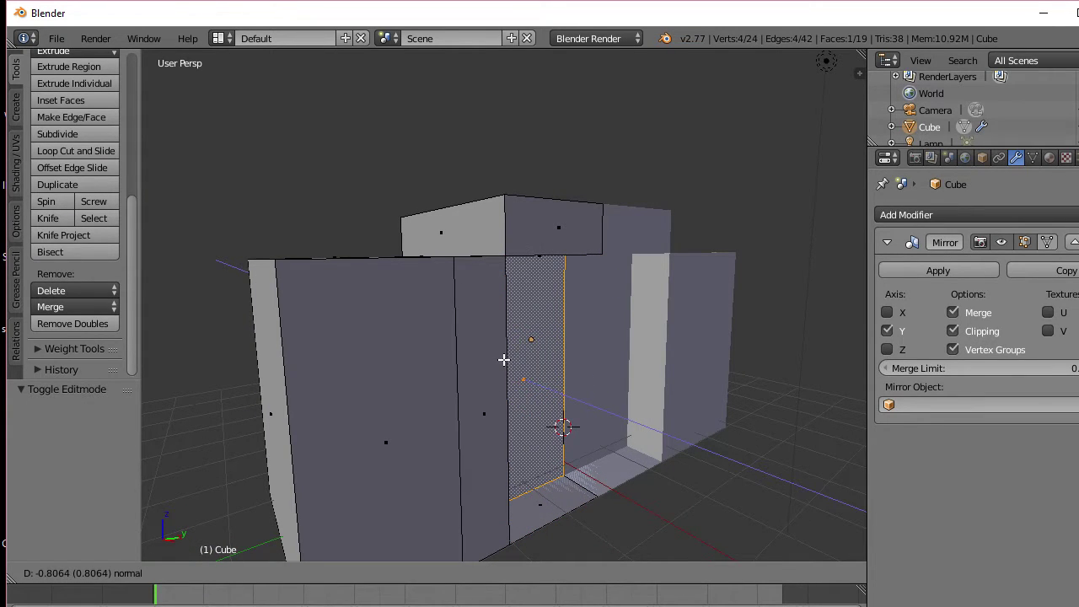
{"action": "left_click", "coordinate": [532, 360]}
{"action": "middle_click_drag", "start_coordinate": [532, 361], "coordinate": [461, 348]}
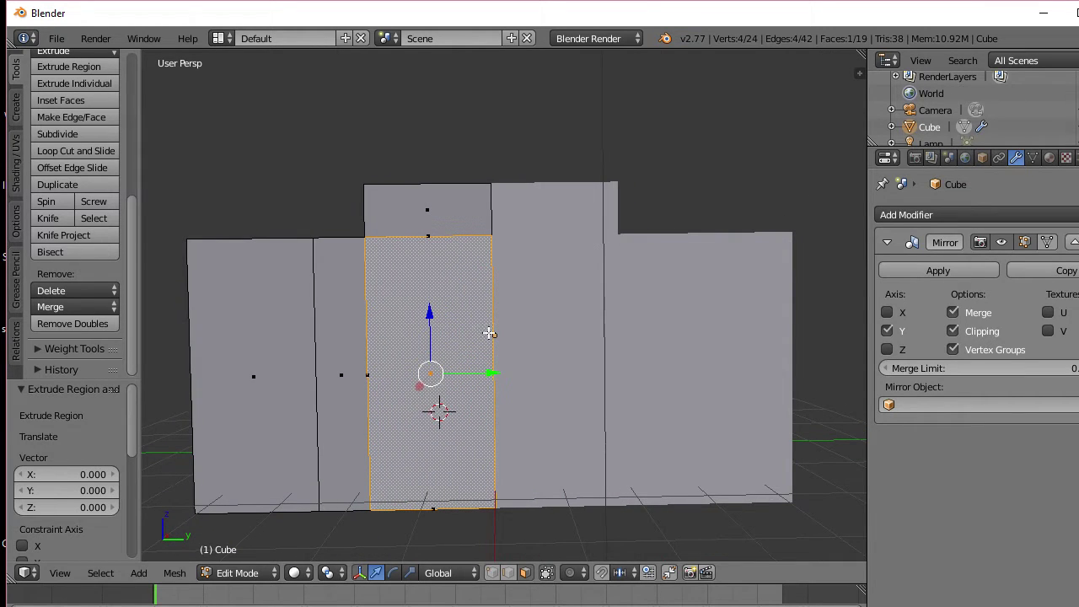
Step: Try insetting the lower front face by about 0.067 and extruding it inward by about 1.055
{"action": "key", "text": "i"}
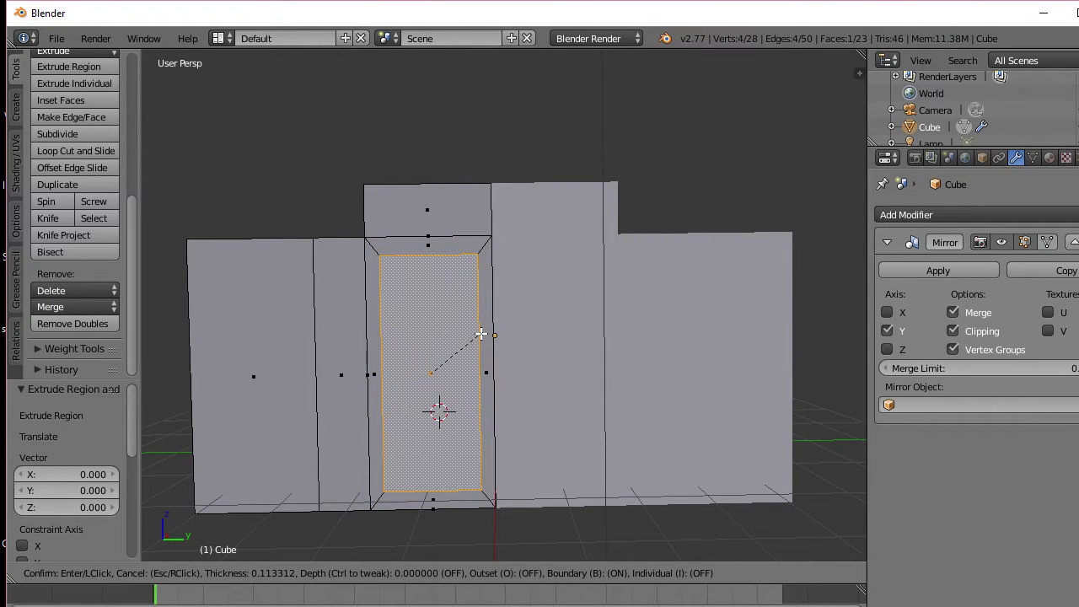
{"action": "left_click", "coordinate": [485, 333]}
{"action": "middle_click_drag", "start_coordinate": [484, 333], "coordinate": [583, 342]}
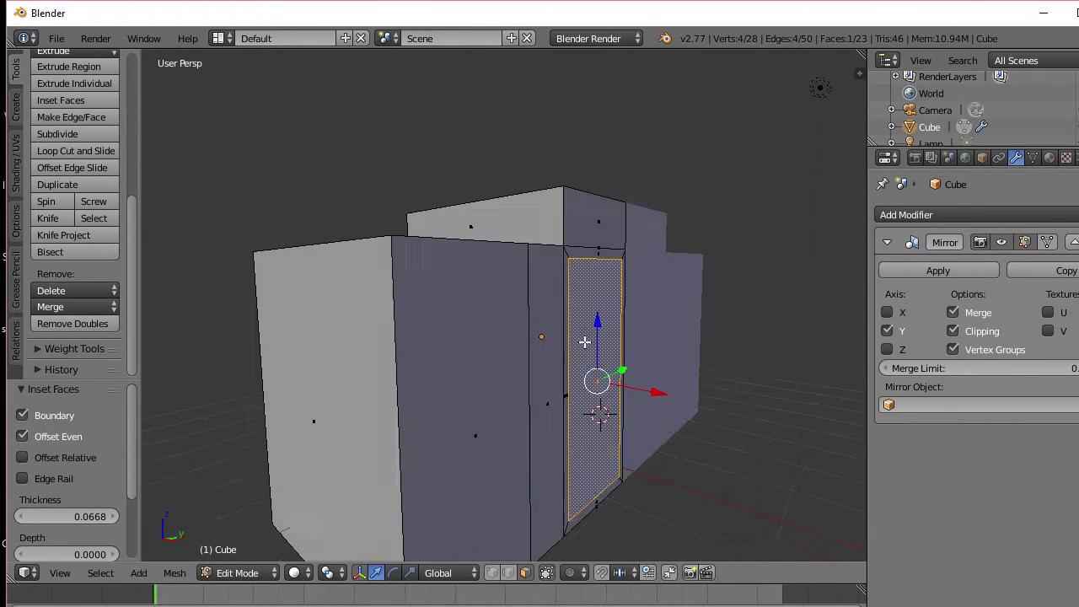
{"action": "key", "text": "e"}
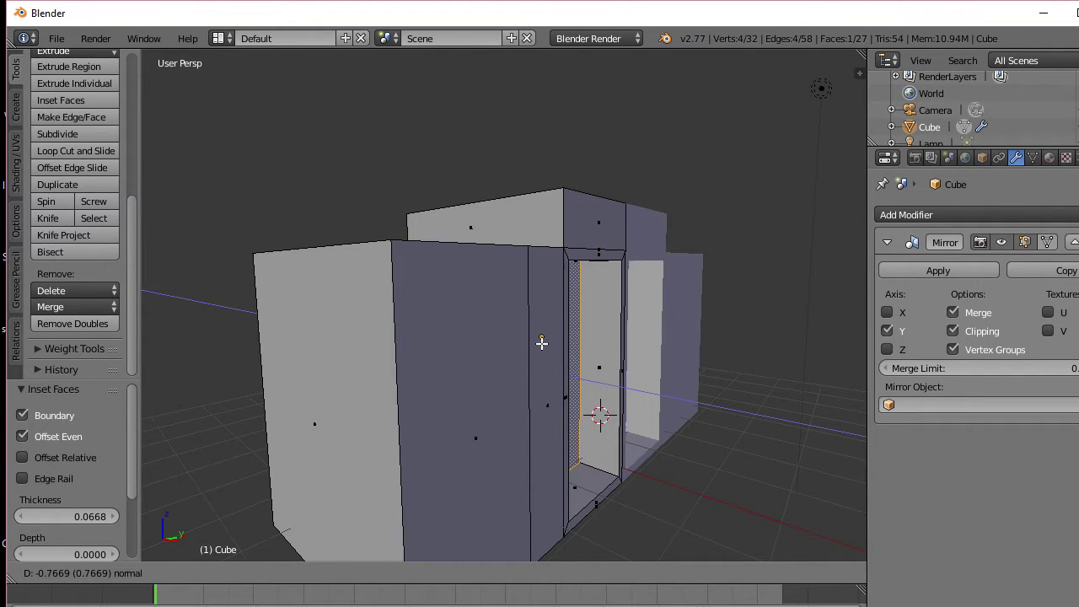
{"action": "left_click", "coordinate": [527, 344]}
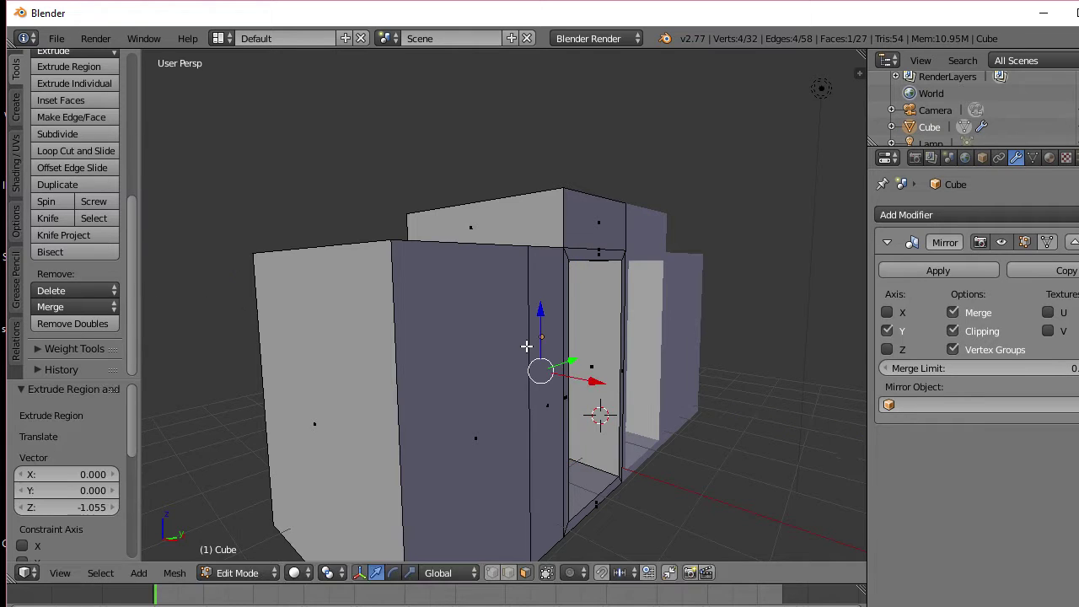
{"action": "middle_click_drag", "start_coordinate": [529, 342], "coordinate": [496, 330]}
{"action": "scroll", "coordinate": [545, 328], "scroll_direction": "up", "scroll_amount": 3}
{"action": "scroll", "coordinate": [544, 328], "scroll_direction": "down", "scroll_amount": 2}
{"action": "scroll", "coordinate": [509, 329], "scroll_direction": "up", "scroll_amount": 3}
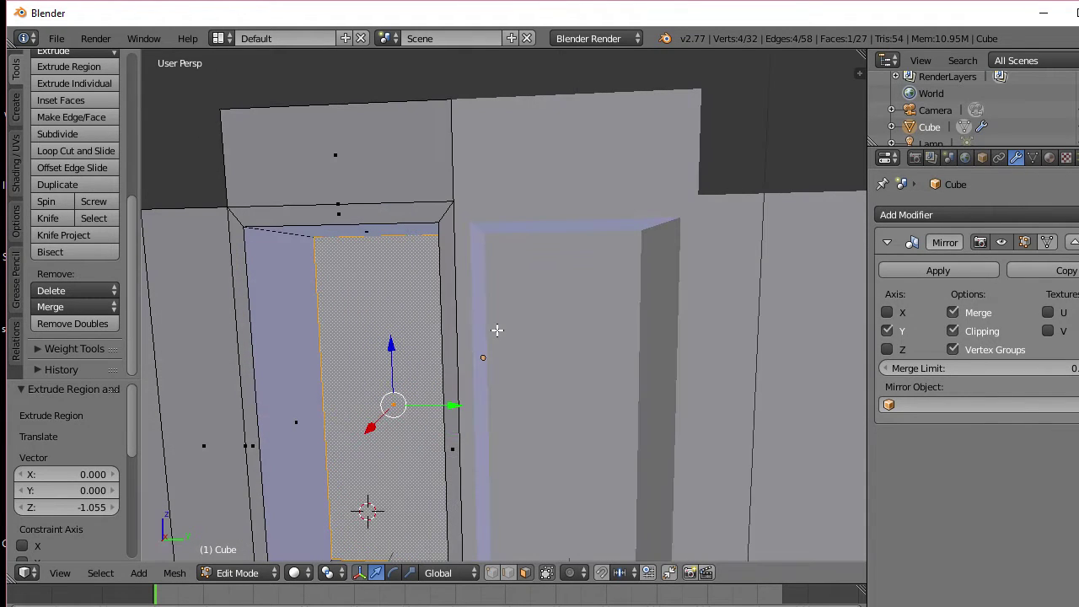
Step: Undo the inward extrusion and the inset on the lower front face
{"action": "key", "text": "ctrl+z"}
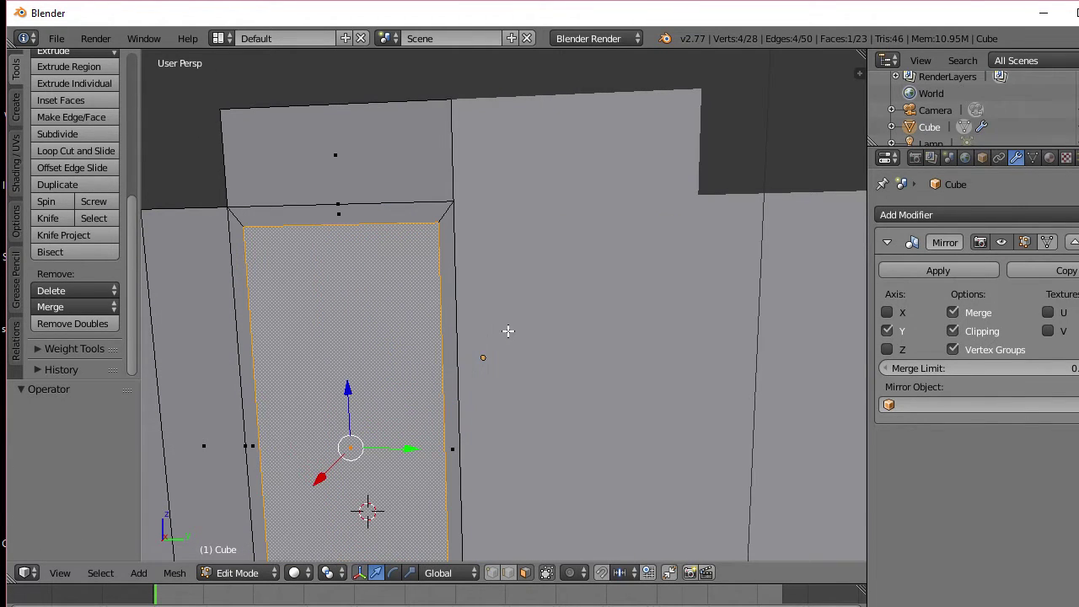
{"action": "key", "text": "ctrl+z"}
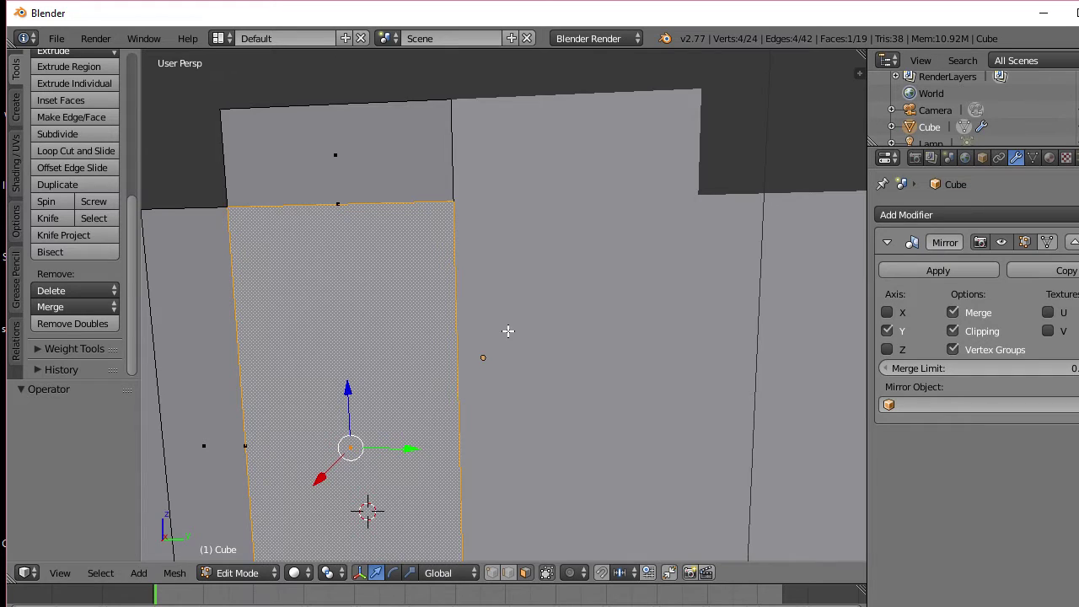
{"action": "scroll", "coordinate": [527, 335], "scroll_direction": "down", "scroll_amount": 5}
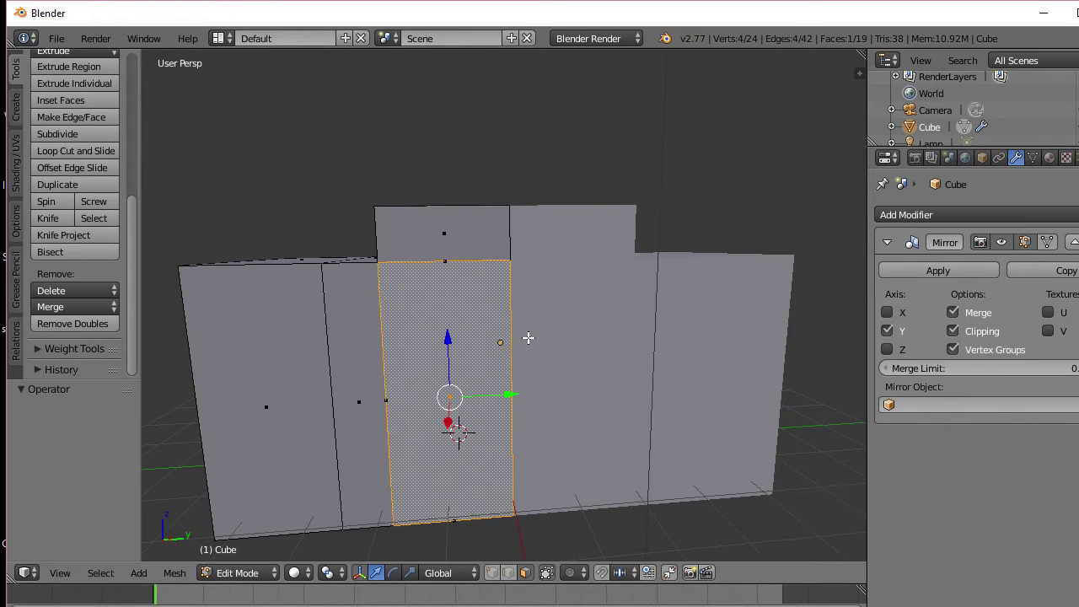
Step: Extrude the lower front face inward in three successive stages, the last two about 0.198 and 1.287 deep
{"action": "key", "text": "e"}
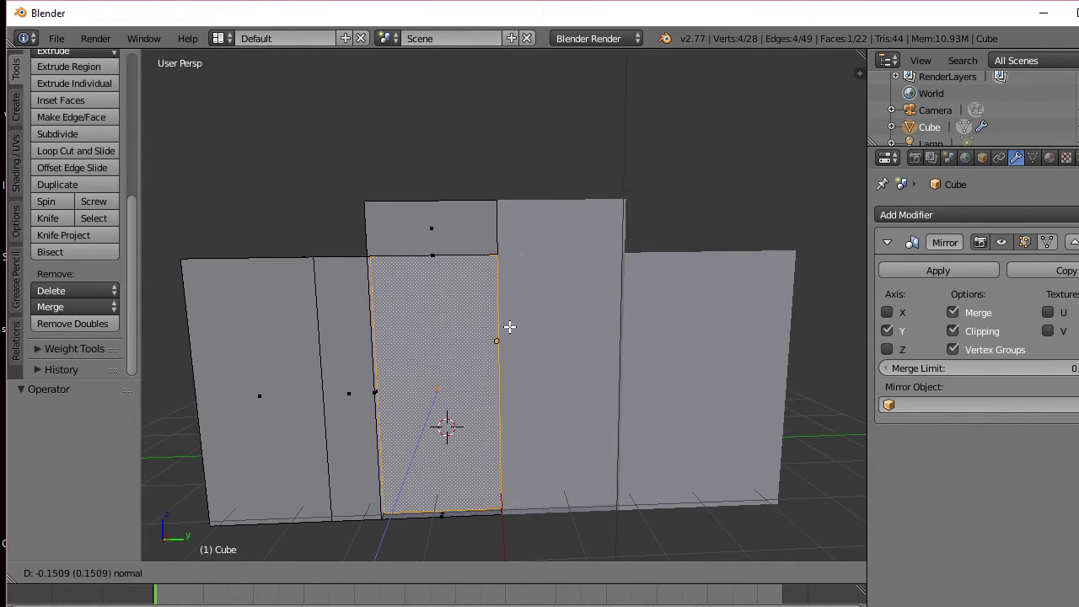
{"action": "left_click", "coordinate": [513, 325]}
{"action": "middle_click_drag", "start_coordinate": [515, 323], "coordinate": [605, 331]}
{"action": "key", "text": "e"}
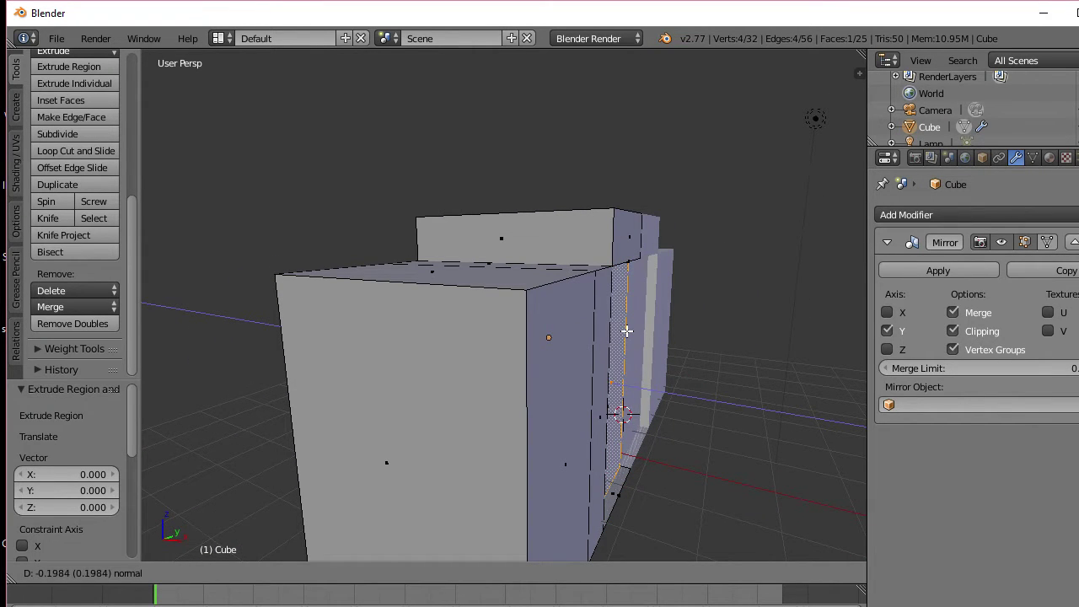
{"action": "left_click", "coordinate": [626, 331]}
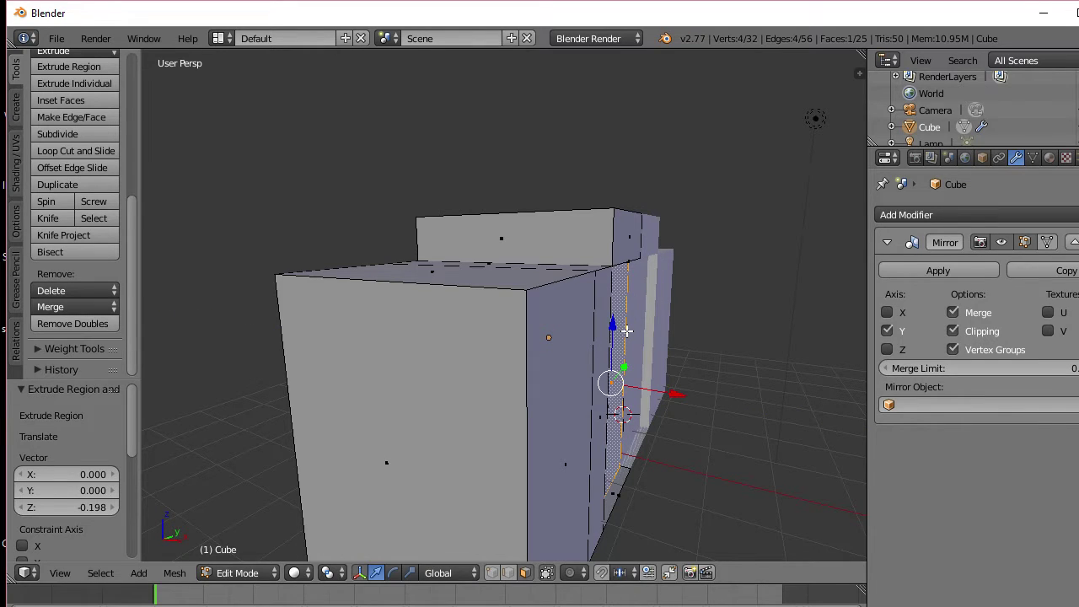
{"action": "key", "text": "e"}
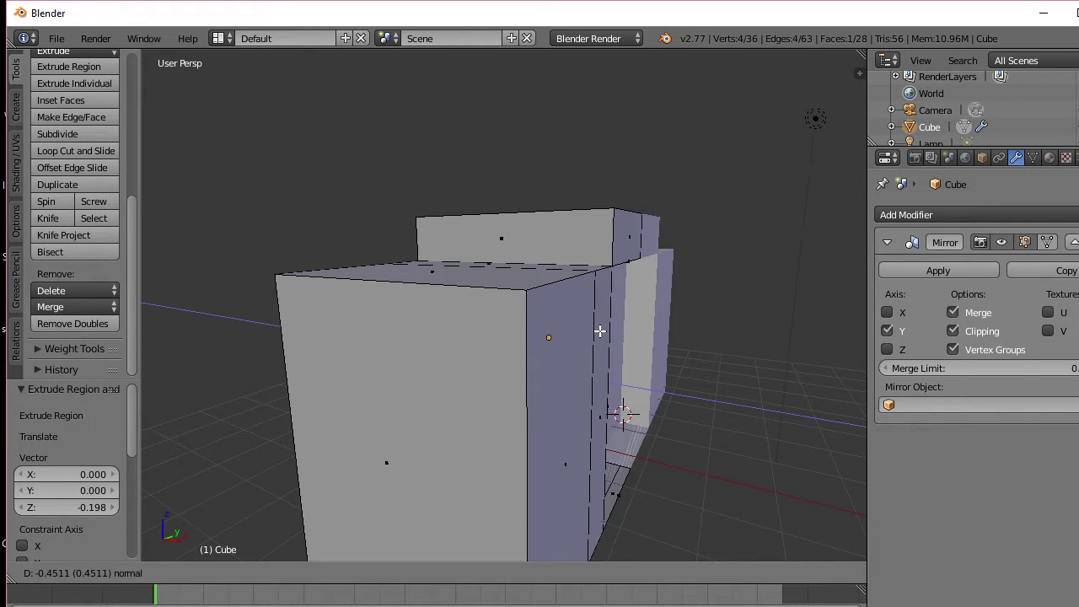
{"action": "left_click", "coordinate": [553, 329]}
Step: Extrude the lower face beside the mirror seam on the block's opposite side outward by about 3.306
{"action": "middle_click_drag", "start_coordinate": [554, 325], "coordinate": [741, 337]}
{"action": "right_click", "coordinate": [547, 357]}
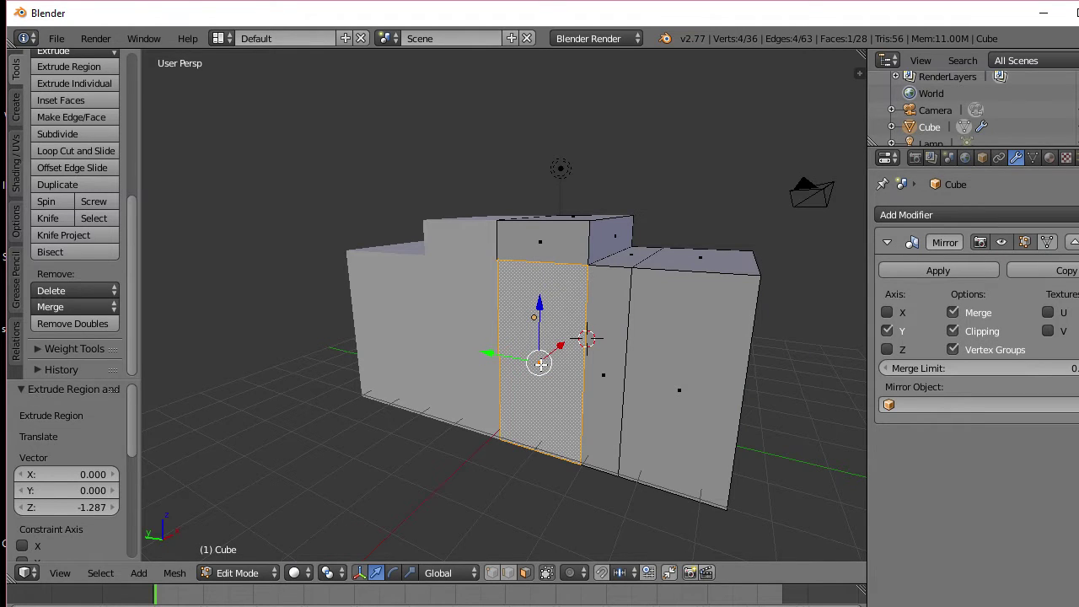
{"action": "middle_click_drag", "start_coordinate": [540, 363], "coordinate": [458, 372]}
{"action": "key", "text": "e"}
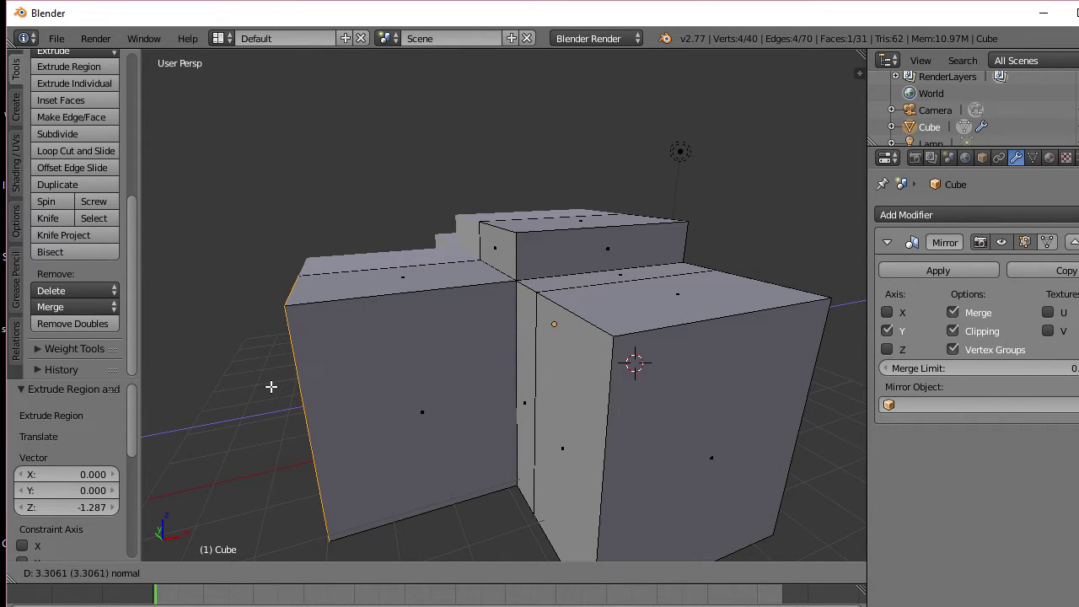
{"action": "left_click", "coordinate": [274, 386]}
Step: Delete the face at the inner end of the front recess to open it into the interior
{"action": "middle_click_drag", "start_coordinate": [357, 379], "coordinate": [863, 359]}
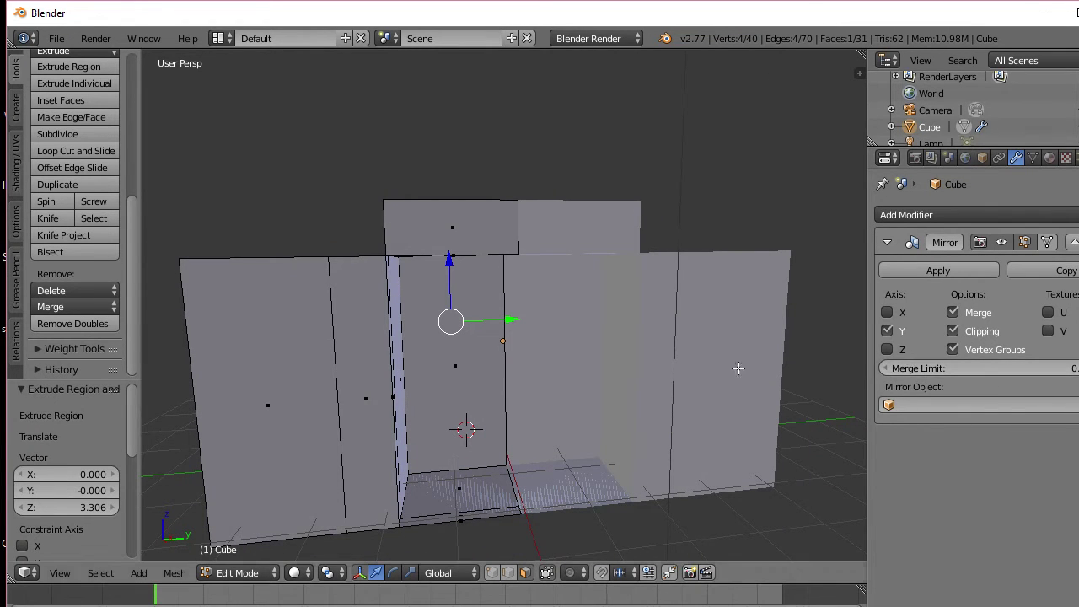
{"action": "middle_click_drag", "start_coordinate": [528, 380], "coordinate": [491, 366]}
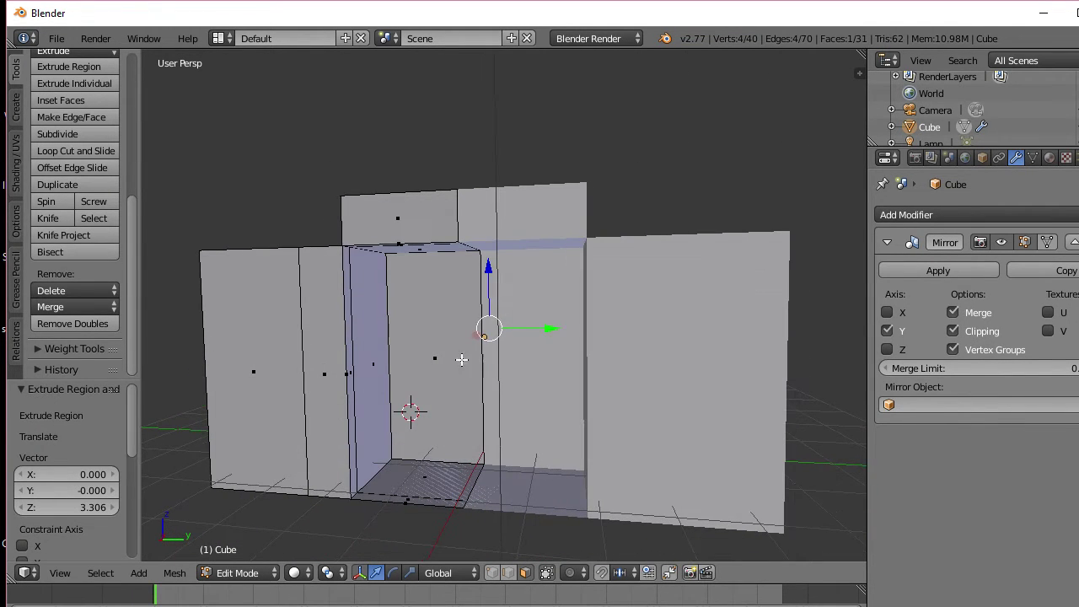
{"action": "right_click", "coordinate": [445, 361]}
{"action": "key", "text": "x"}
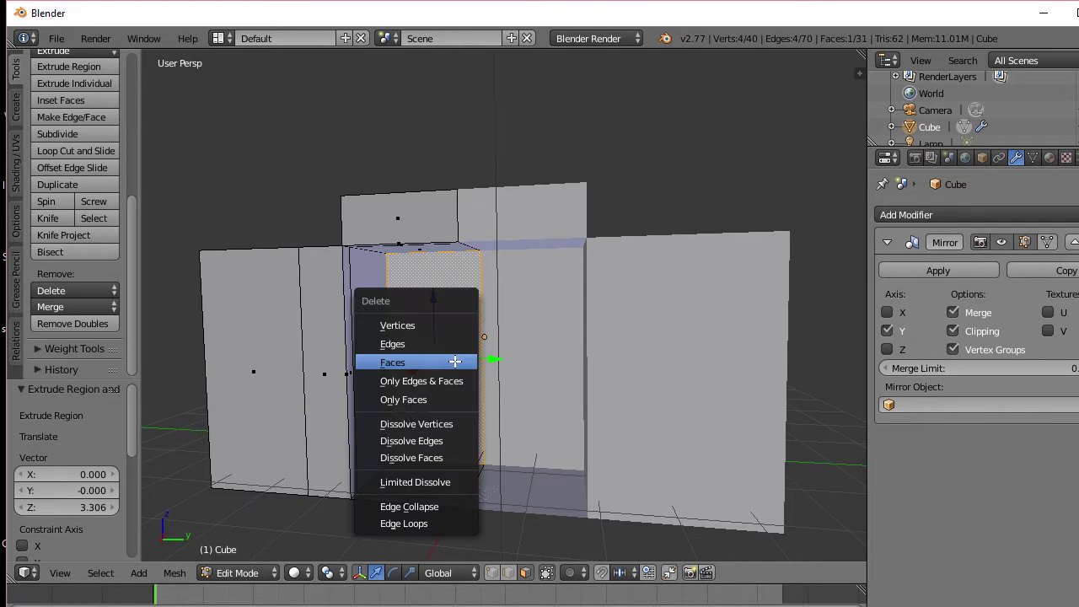
{"action": "left_click", "coordinate": [454, 361]}
Step: Extrude the narrow floor face at the front edge of the opening upward by about 0.366 as a threshold
{"action": "scroll", "coordinate": [489, 374], "scroll_direction": "up", "scroll_amount": 2}
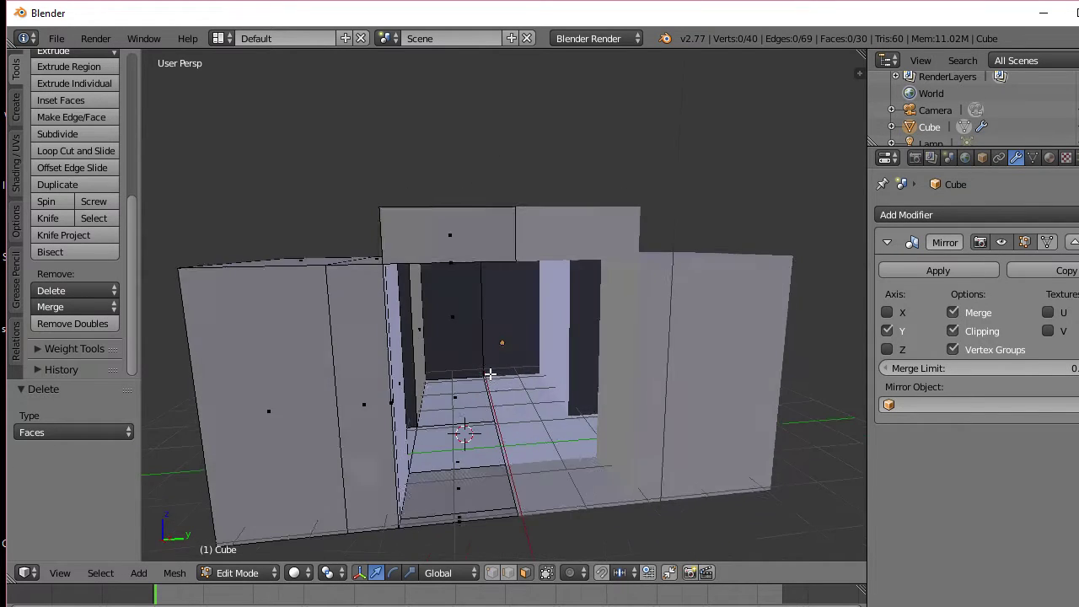
{"action": "middle_click_drag", "start_coordinate": [490, 374], "coordinate": [501, 349]}
{"action": "scroll", "coordinate": [500, 347], "scroll_direction": "down", "scroll_amount": 2}
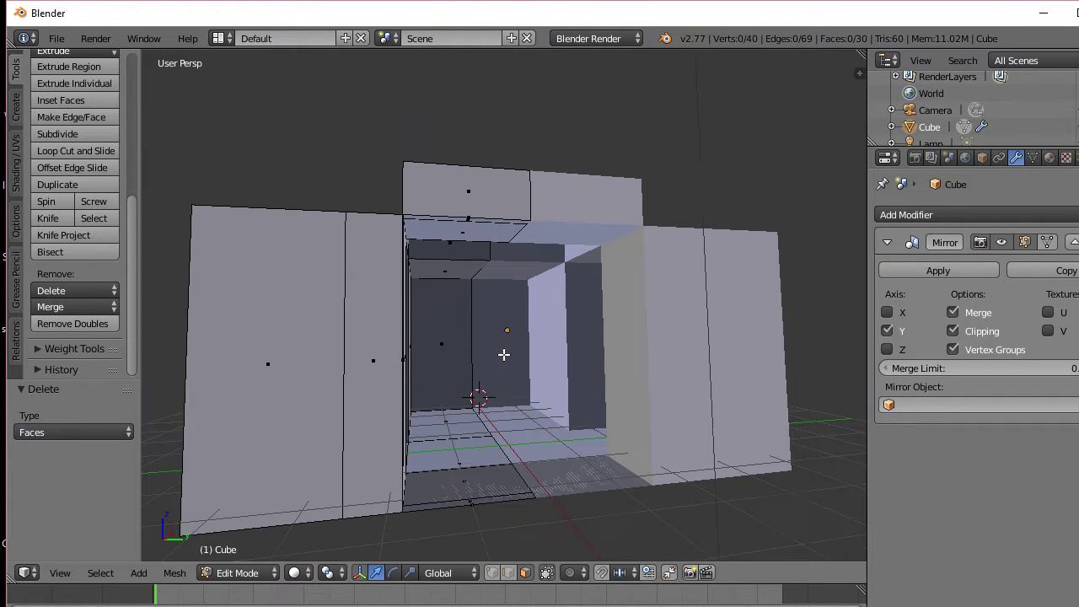
{"action": "middle_click_drag", "start_coordinate": [473, 460], "coordinate": [469, 516]}
{"action": "right_click", "coordinate": [469, 516]}
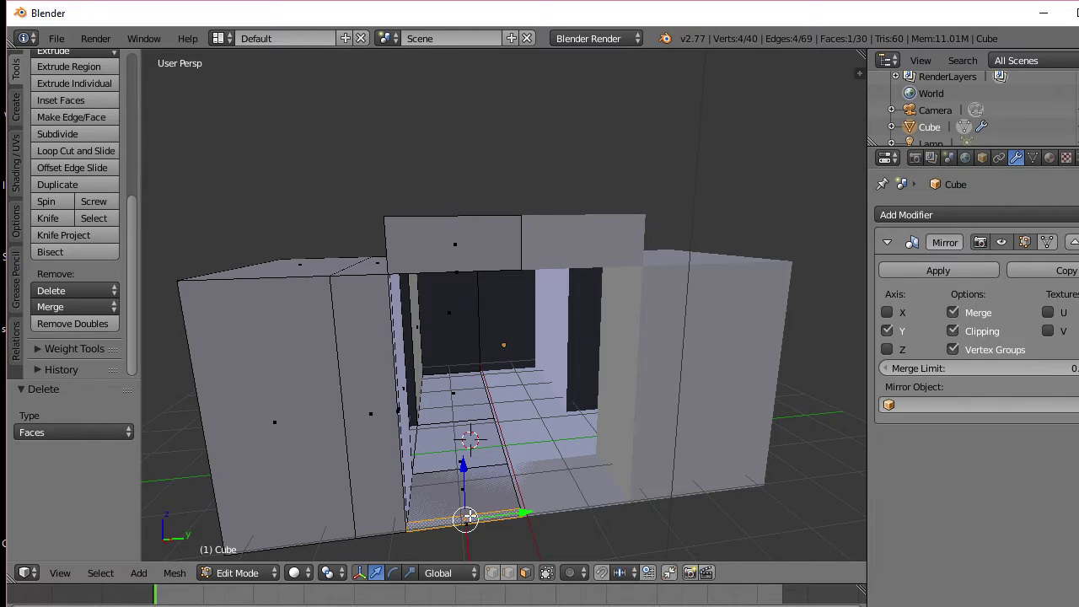
{"action": "key", "text": "e"}
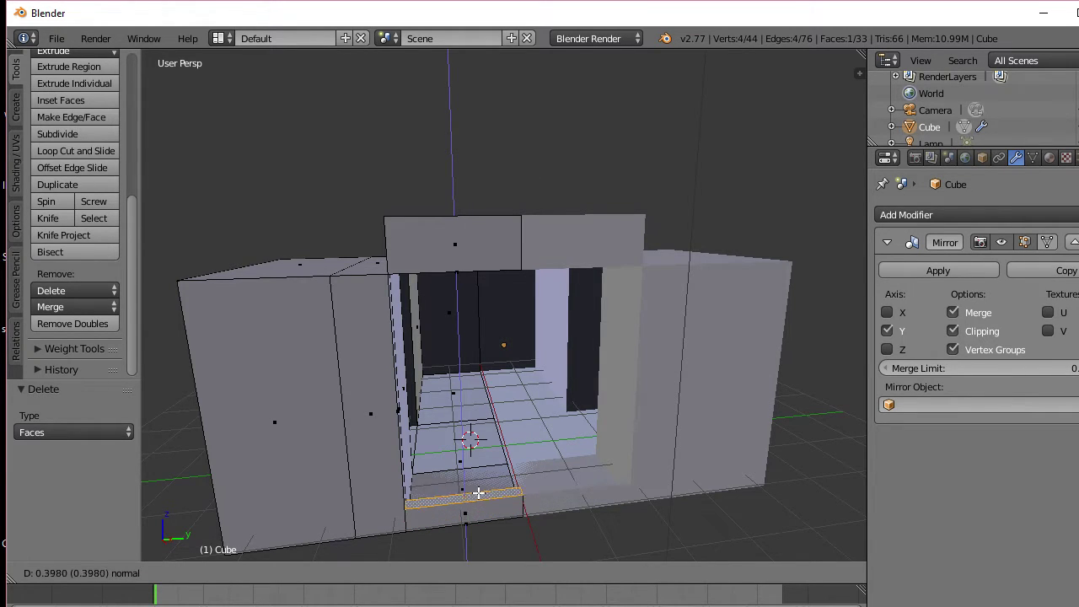
{"action": "left_click", "coordinate": [479, 495]}
Step: Extrude the narrow front face beside the opening outward by about 0.351 to form a pillar
{"action": "middle_click_drag", "start_coordinate": [479, 495], "coordinate": [568, 453]}
{"action": "scroll", "coordinate": [553, 465], "scroll_direction": "up", "scroll_amount": 2}
{"action": "scroll", "coordinate": [478, 464], "scroll_direction": "down", "scroll_amount": 1}
{"action": "middle_click_drag", "start_coordinate": [449, 451], "coordinate": [513, 480]}
{"action": "key", "text": "e"}
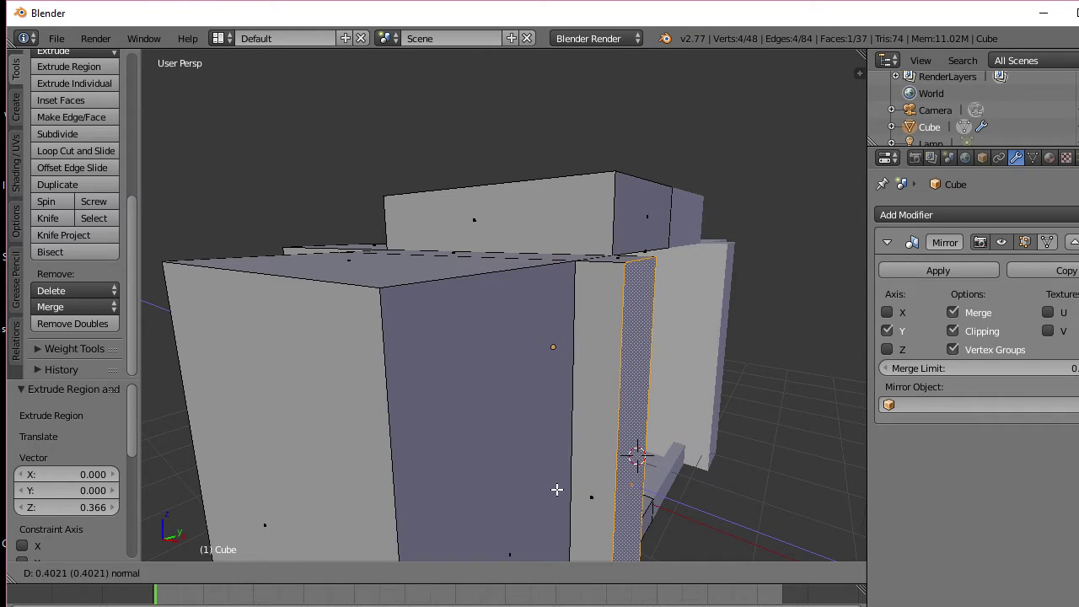
{"action": "left_click", "coordinate": [552, 487]}
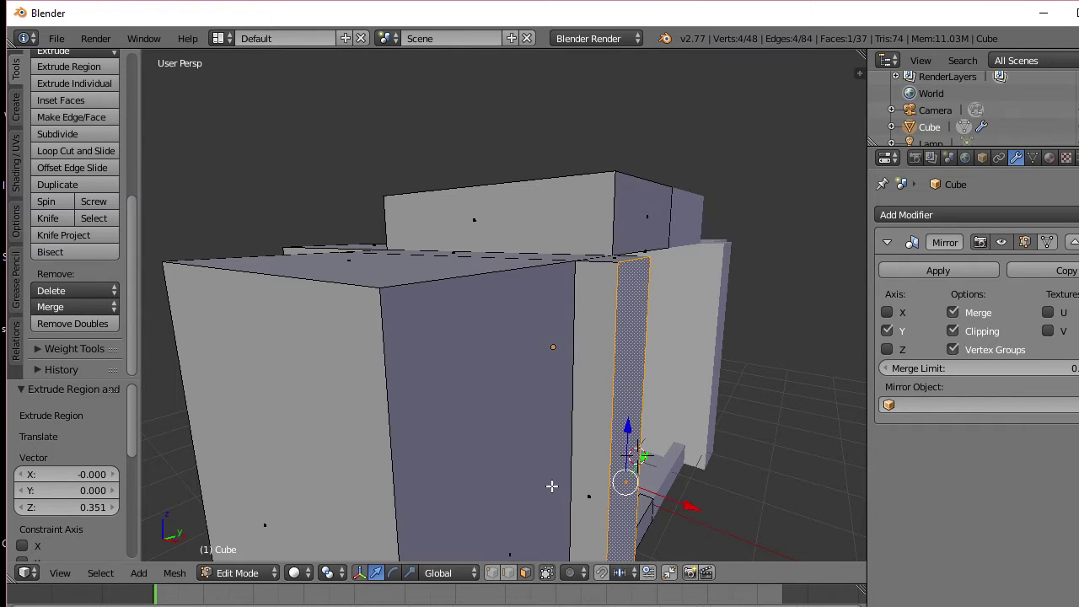
{"action": "middle_click_drag", "start_coordinate": [552, 486], "coordinate": [499, 511]}
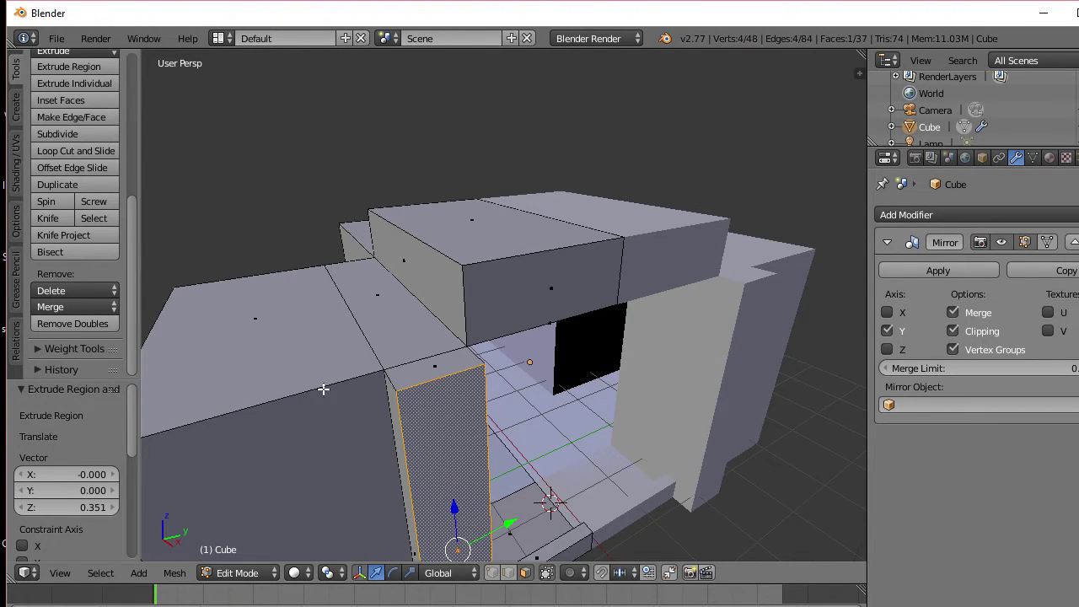
Step: Inset the top face of the lower side block by about 0.074 and extrude it upward by about 0.402
{"action": "right_click", "coordinate": [286, 355]}
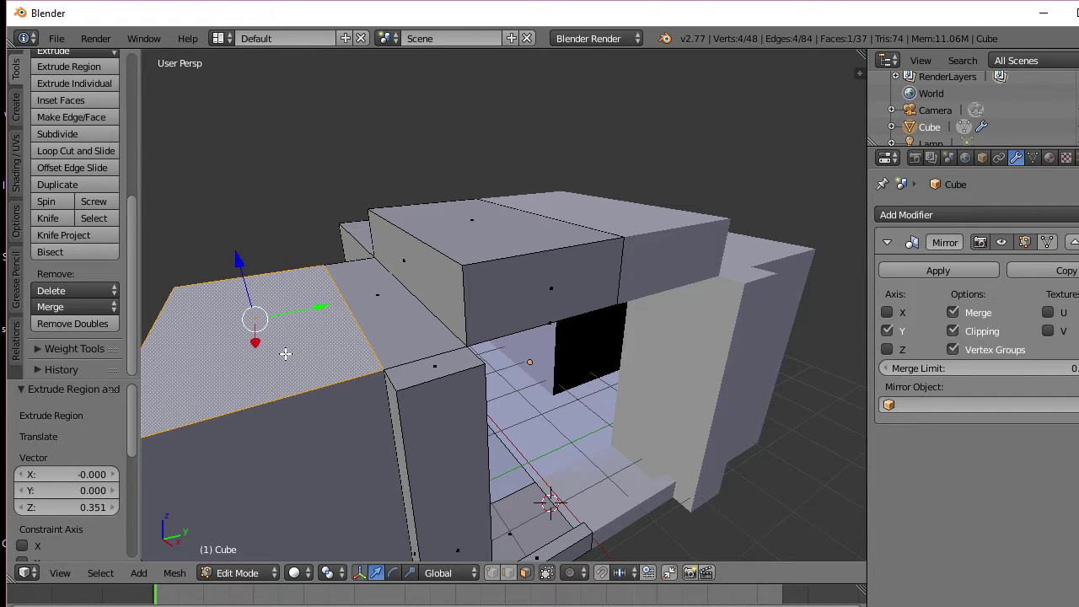
{"action": "key", "text": "i"}
{"action": "left_click", "coordinate": [284, 347]}
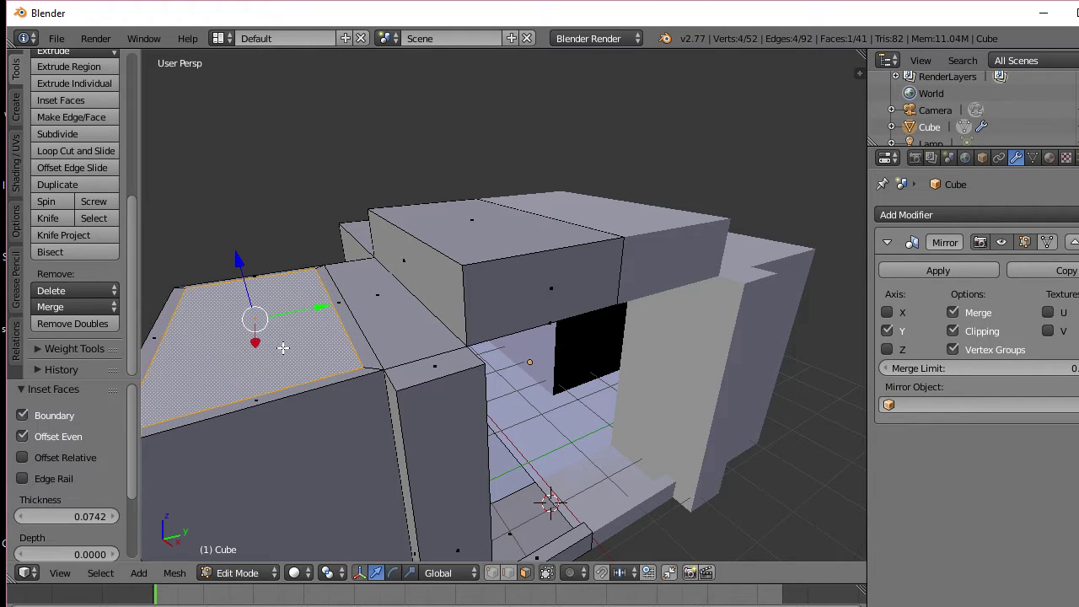
{"action": "key", "text": "e"}
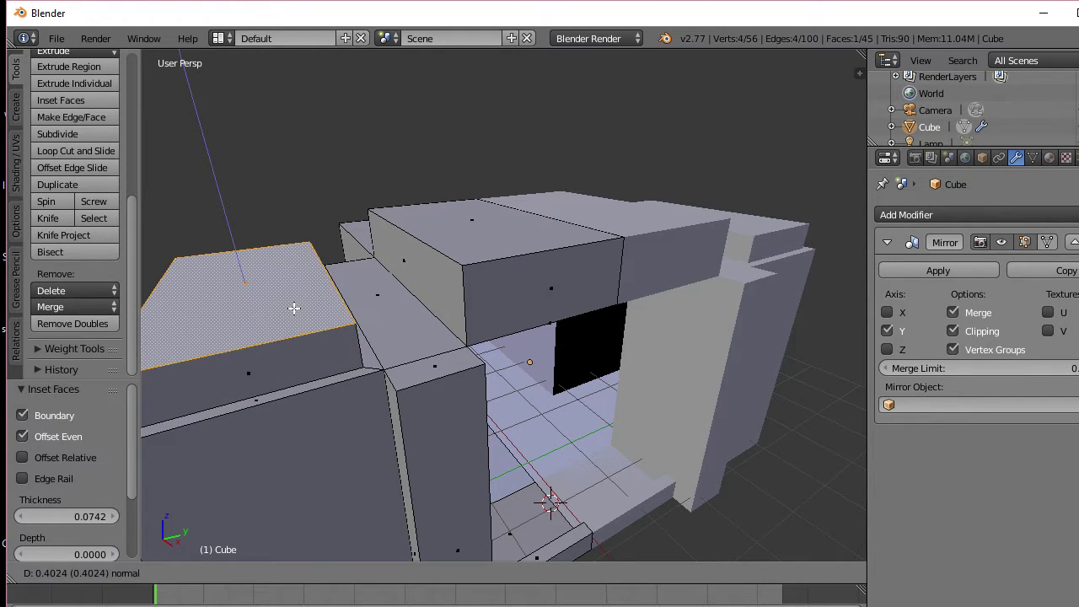
{"action": "left_click", "coordinate": [293, 308]}
Step: Inset the top face of the raised central block by about 0.091 and extrude it upward by about 0.5
{"action": "right_click", "coordinate": [510, 226]}
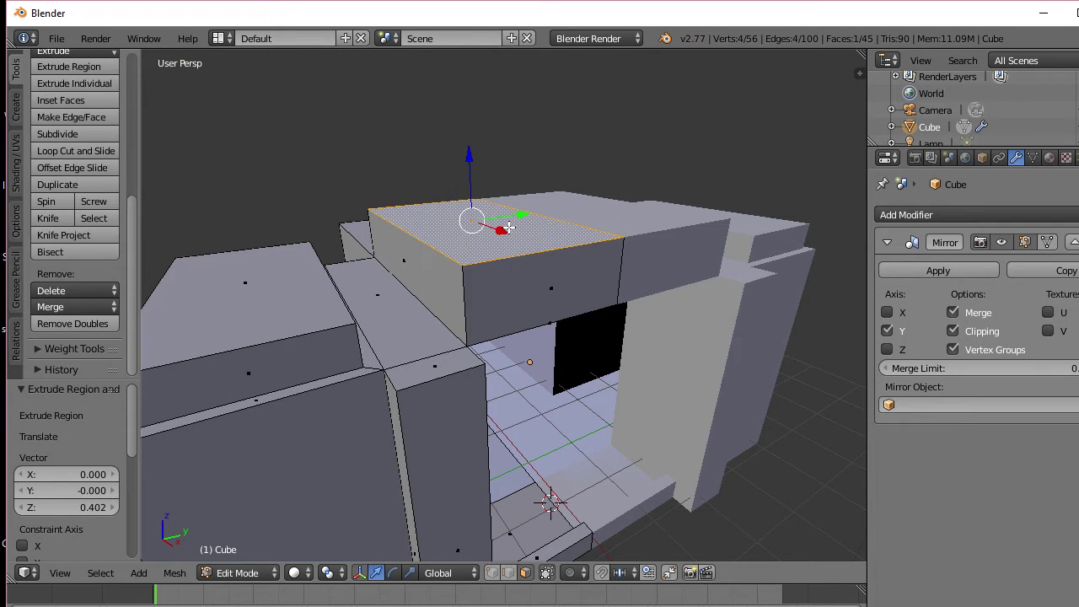
{"action": "key", "text": "i"}
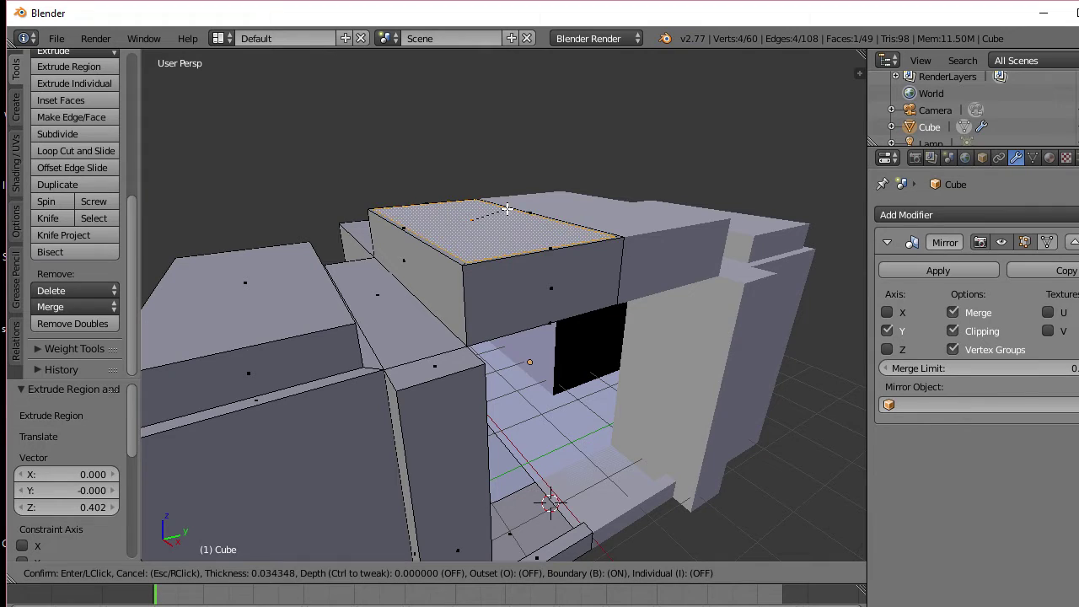
{"action": "left_click", "coordinate": [503, 215]}
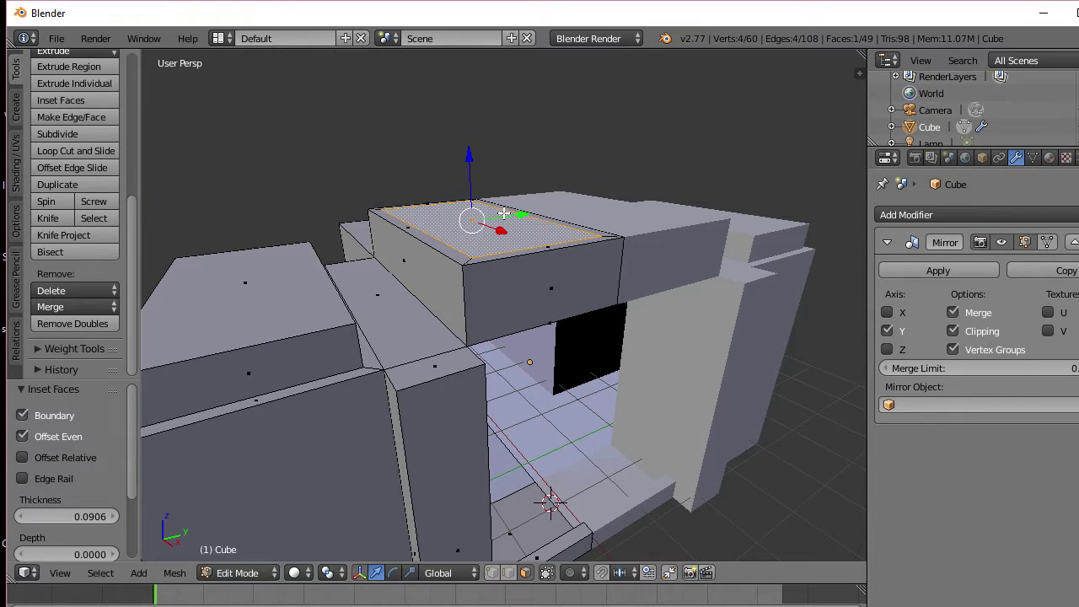
{"action": "key", "text": "e"}
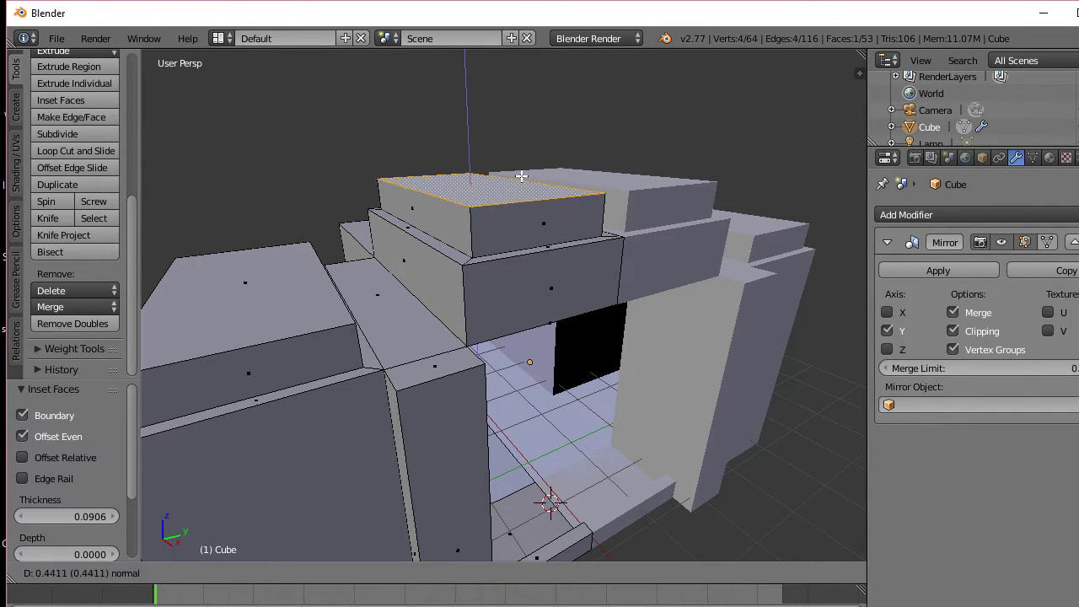
{"action": "left_click", "coordinate": [523, 171]}
Step: Select the whole mesh and move it about 0.252 along Y into the mirror seam to close the gap between the roof tiers
{"action": "middle_click_drag", "start_coordinate": [547, 203], "coordinate": [495, 244]}
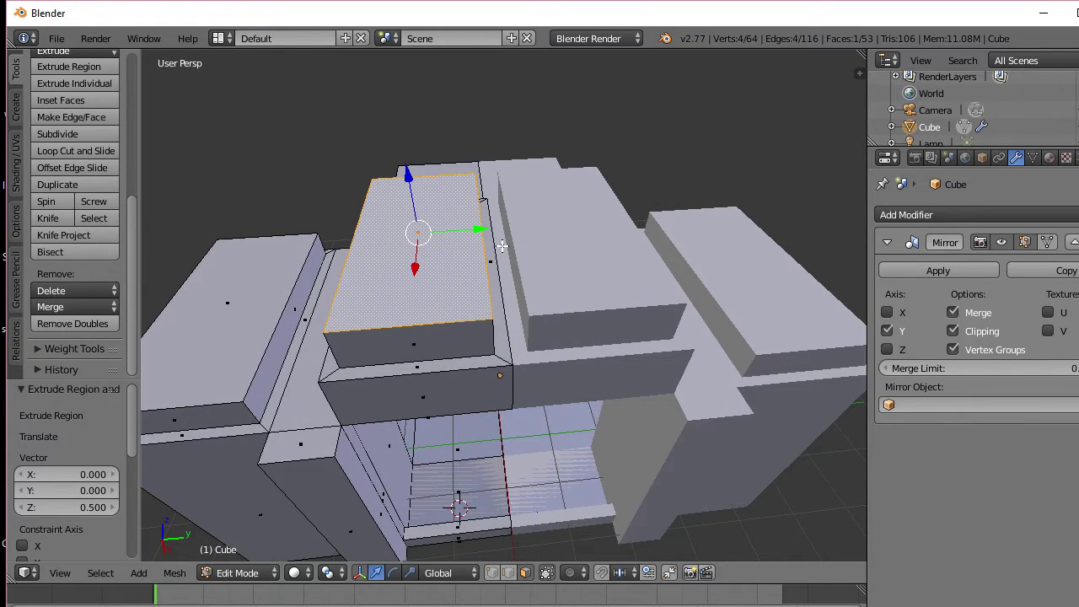
{"action": "key", "text": "Tab"}
{"action": "key", "text": "Tab"}
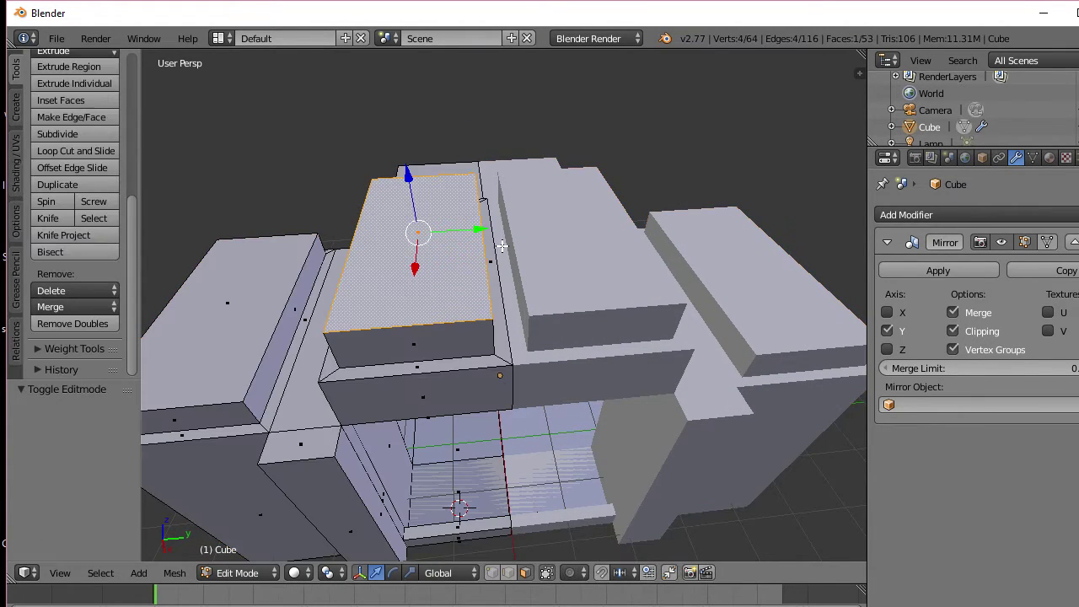
{"action": "key", "text": "a"}
{"action": "key", "text": "a"}
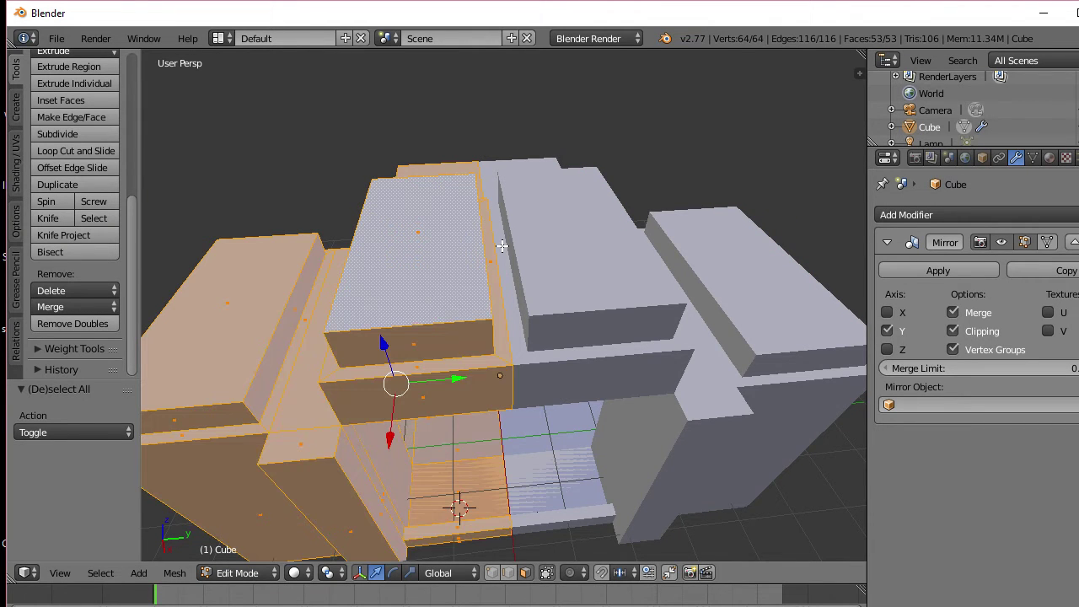
{"action": "key", "text": "g"}
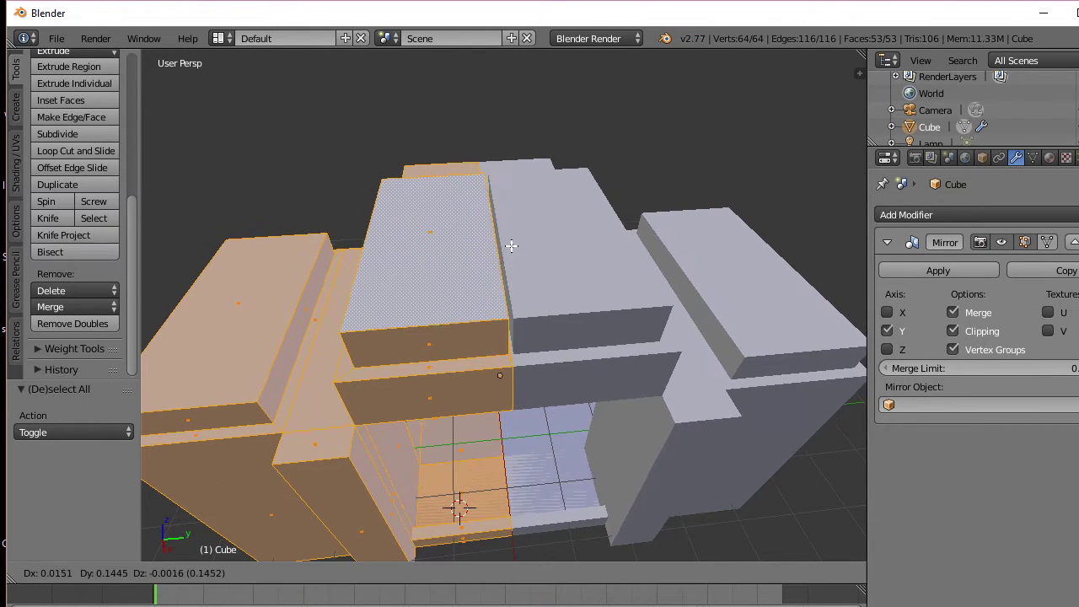
{"action": "left_click", "coordinate": [518, 243]}
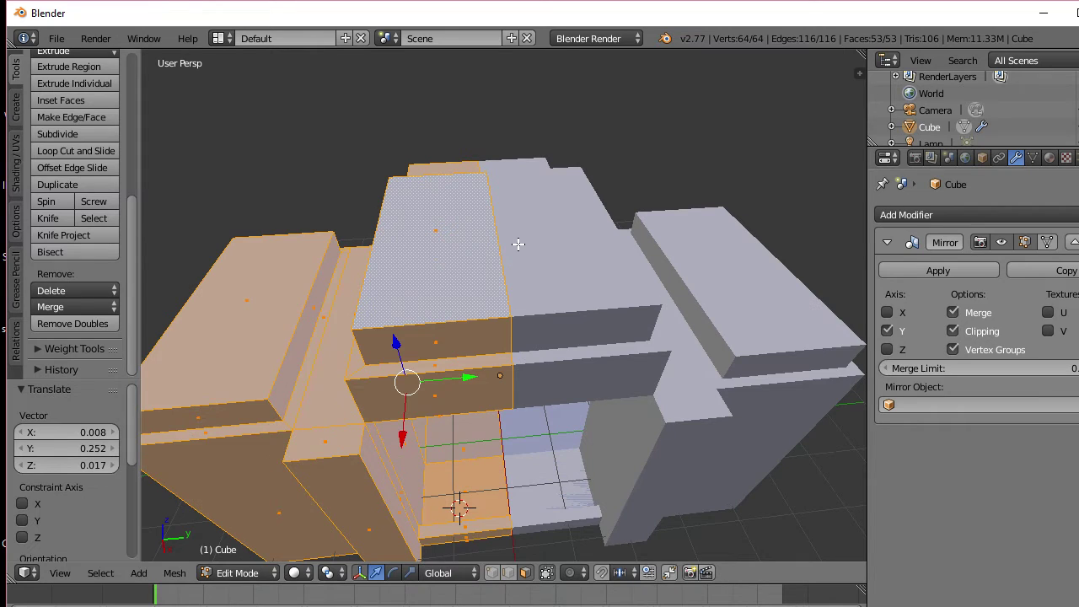
Step: Examine the joined roof halves at the mirror seam from several angles, in both Object and Edit Mode
{"action": "middle_click_drag", "start_coordinate": [517, 243], "coordinate": [518, 205]}
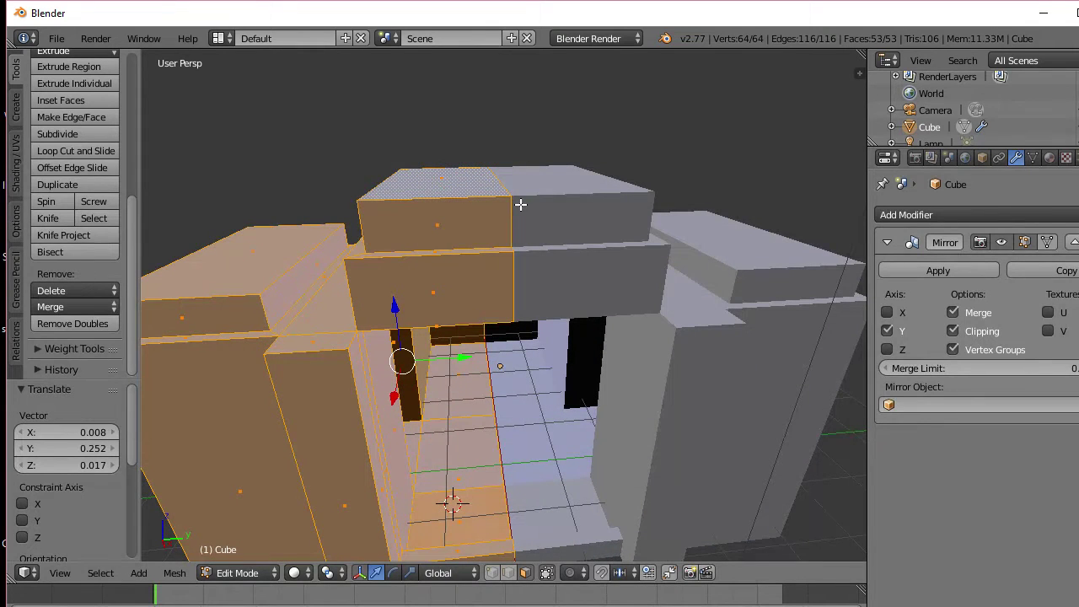
{"action": "key", "text": "Tab"}
{"action": "key", "text": "Tab"}
{"action": "middle_click_drag", "start_coordinate": [520, 236], "coordinate": [525, 286]}
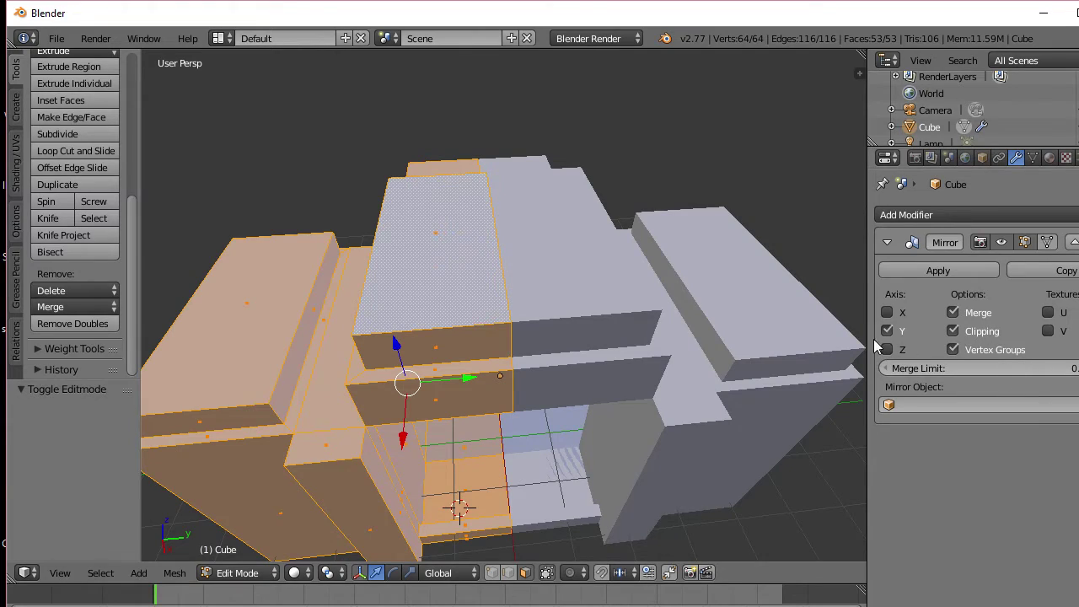
{"action": "middle_click_drag", "start_coordinate": [578, 329], "coordinate": [582, 292]}
{"action": "key", "text": "Tab"}
{"action": "key", "text": "Tab"}
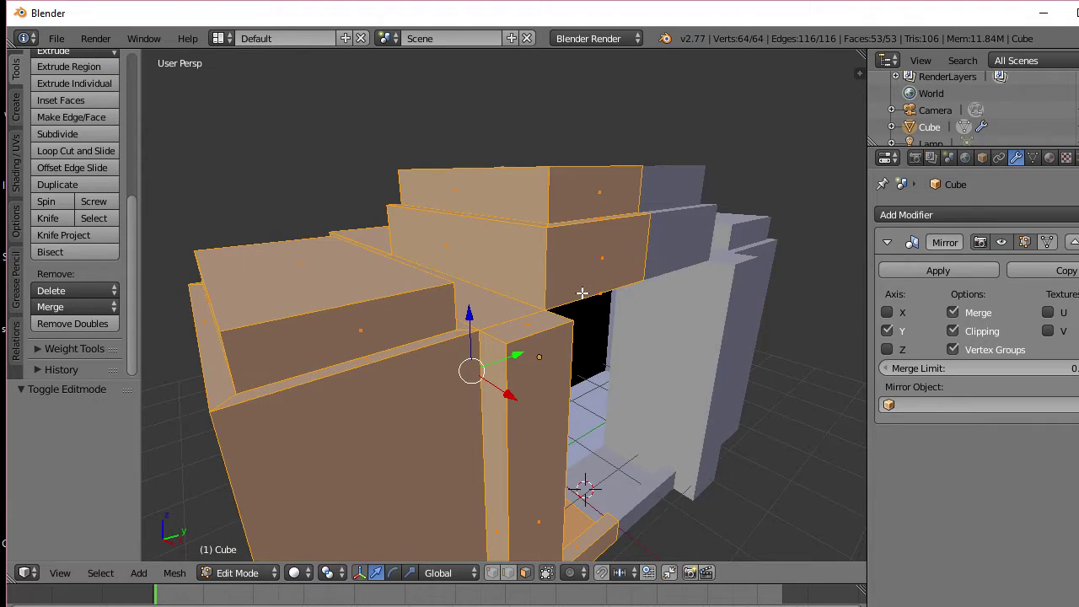
{"action": "middle_click_drag", "start_coordinate": [357, 272], "coordinate": [417, 274]}
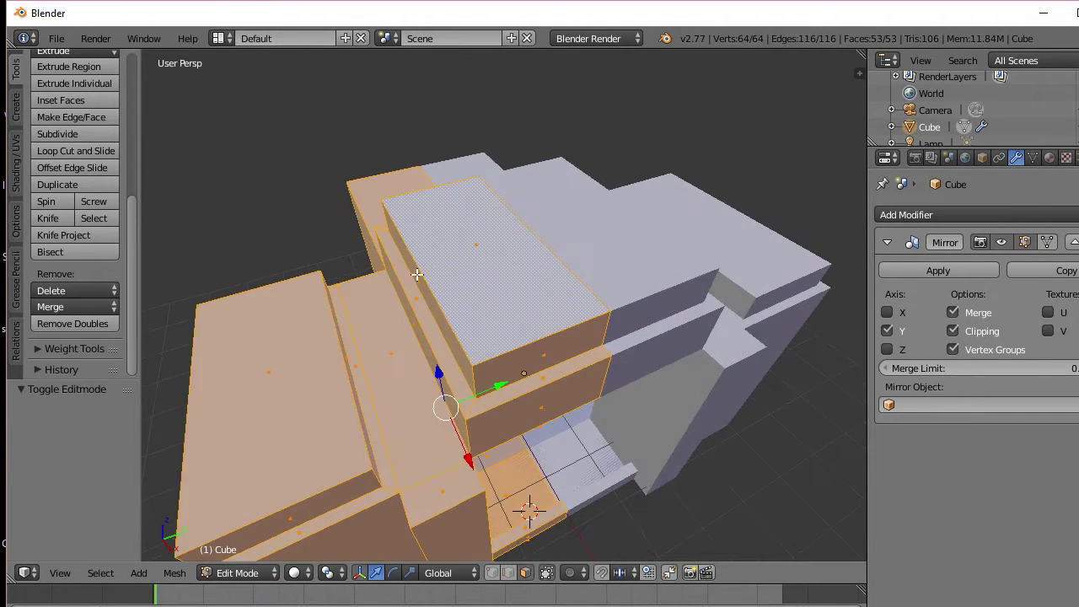
{"action": "key", "text": "Tab"}
{"action": "key", "text": "Tab"}
Step: Inset the top face of the central roof tier by about 0.095 and extrude it upward by about 0.516
{"action": "right_click", "coordinate": [477, 247]}
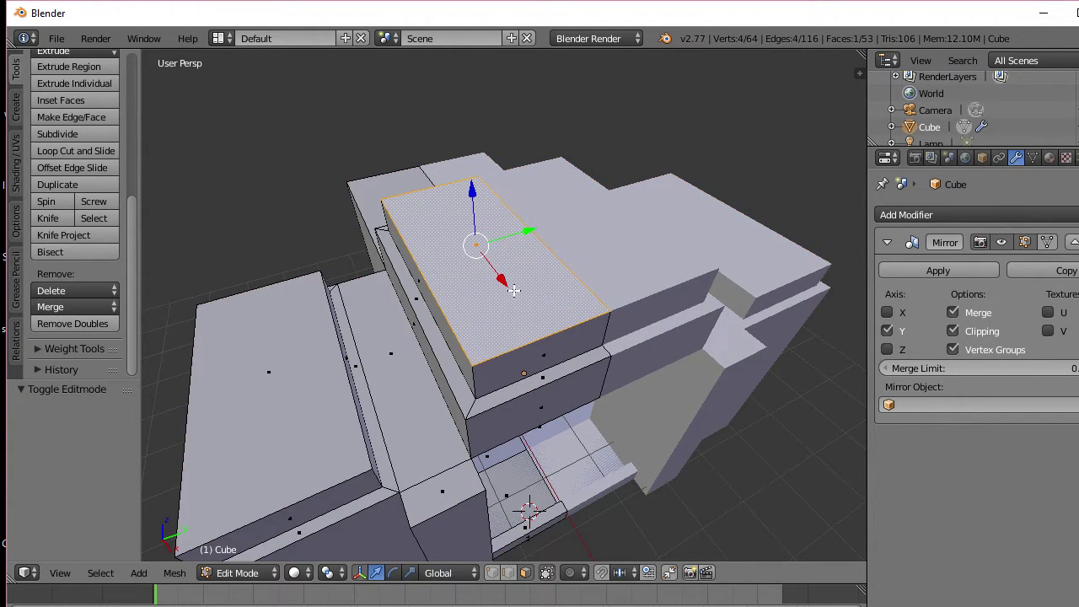
{"action": "middle_click_drag", "start_coordinate": [513, 290], "coordinate": [511, 257]}
{"action": "key", "text": "i"}
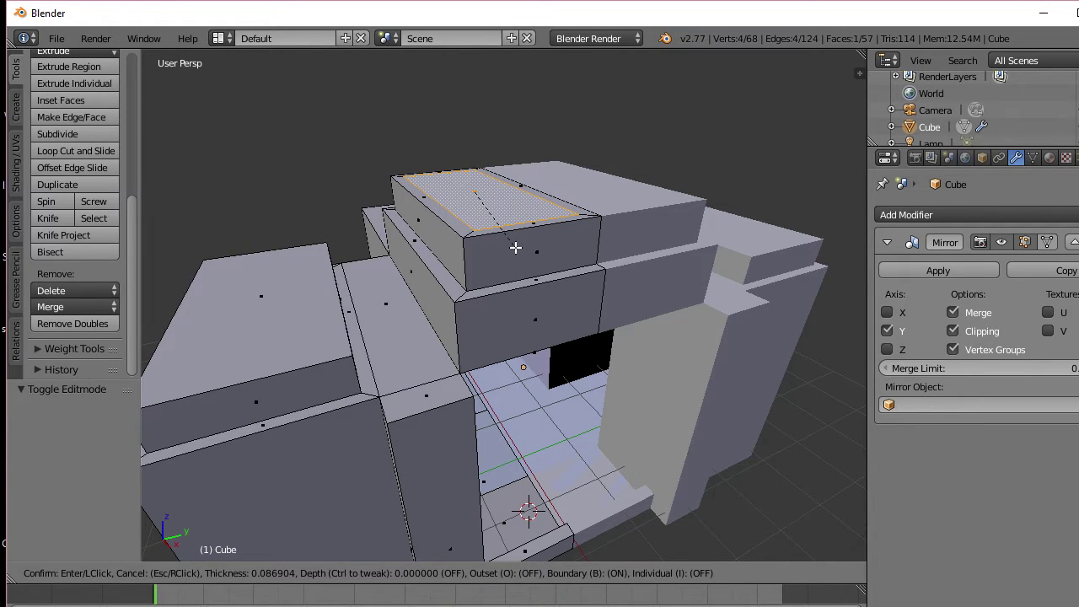
{"action": "left_click", "coordinate": [515, 246]}
{"action": "key", "text": "e"}
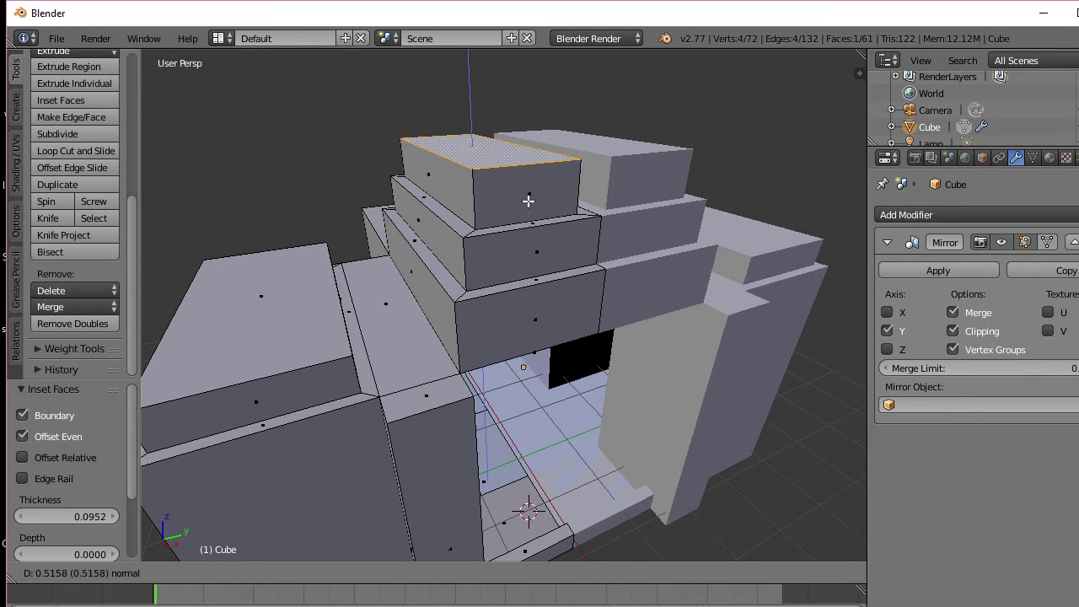
{"action": "left_click", "coordinate": [528, 200]}
Step: Select the whole mesh and move it about 0.21 along Y so the new top tier's halves meet at the mirror seam
{"action": "middle_click_drag", "start_coordinate": [528, 201], "coordinate": [495, 239]}
{"action": "key", "text": "g"}
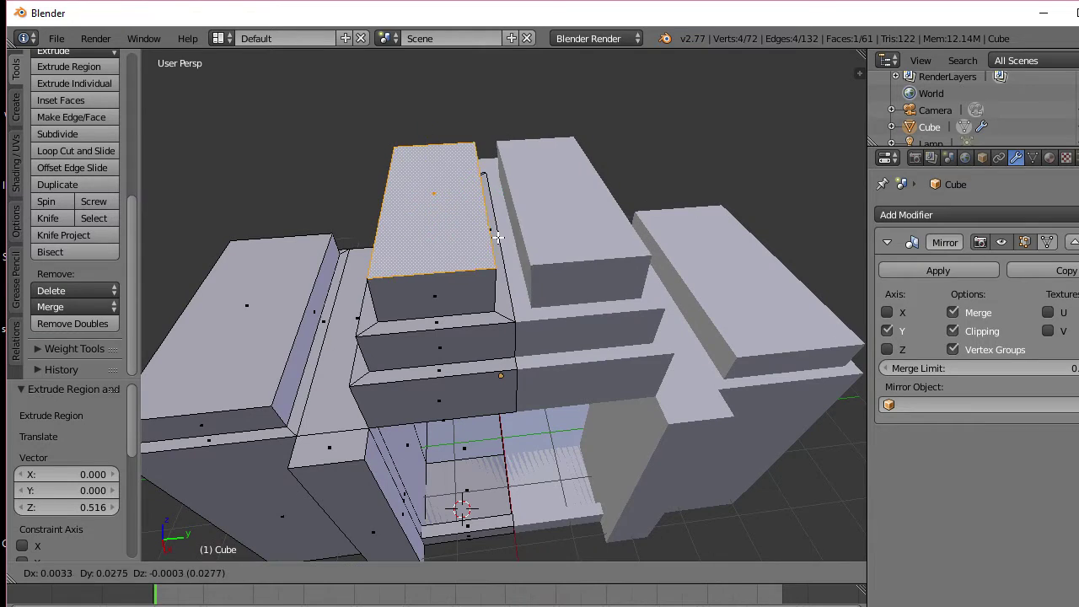
{"action": "right_click", "coordinate": [503, 236]}
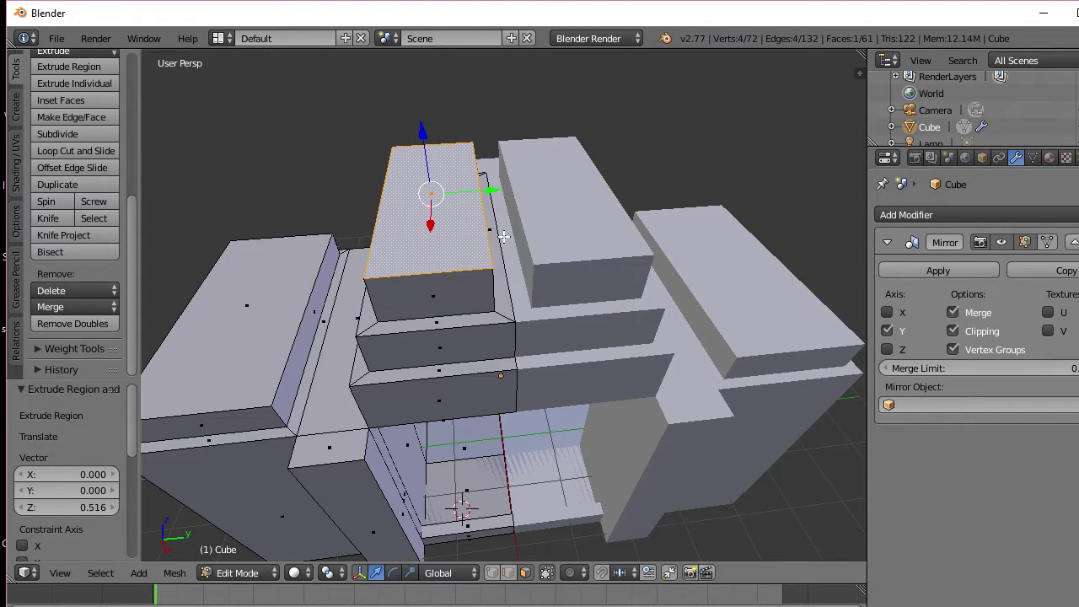
{"action": "key", "text": "a"}
{"action": "key", "text": "a"}
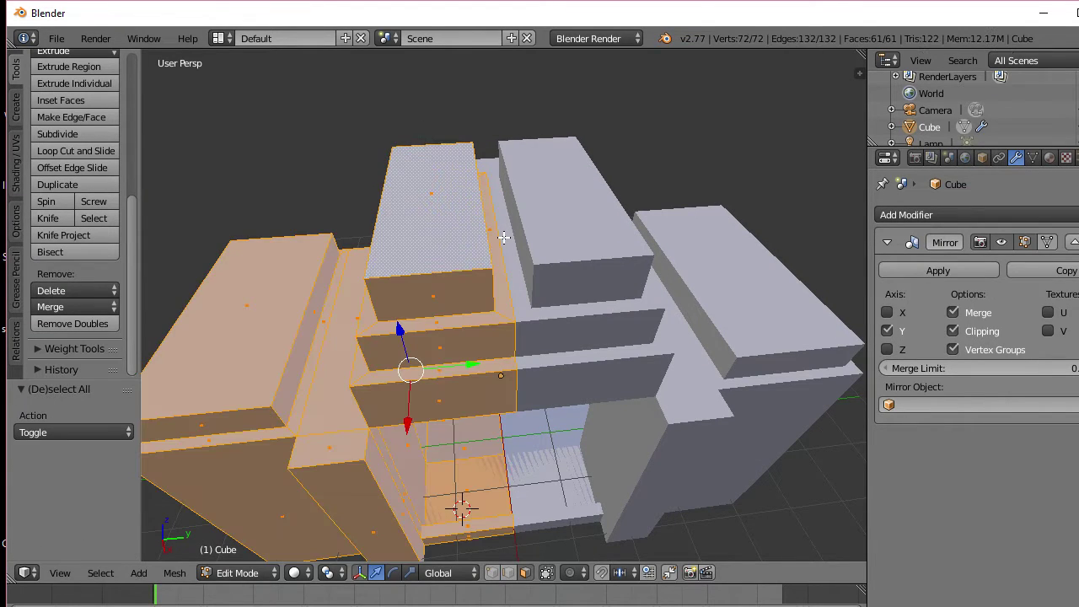
{"action": "key", "text": "g"}
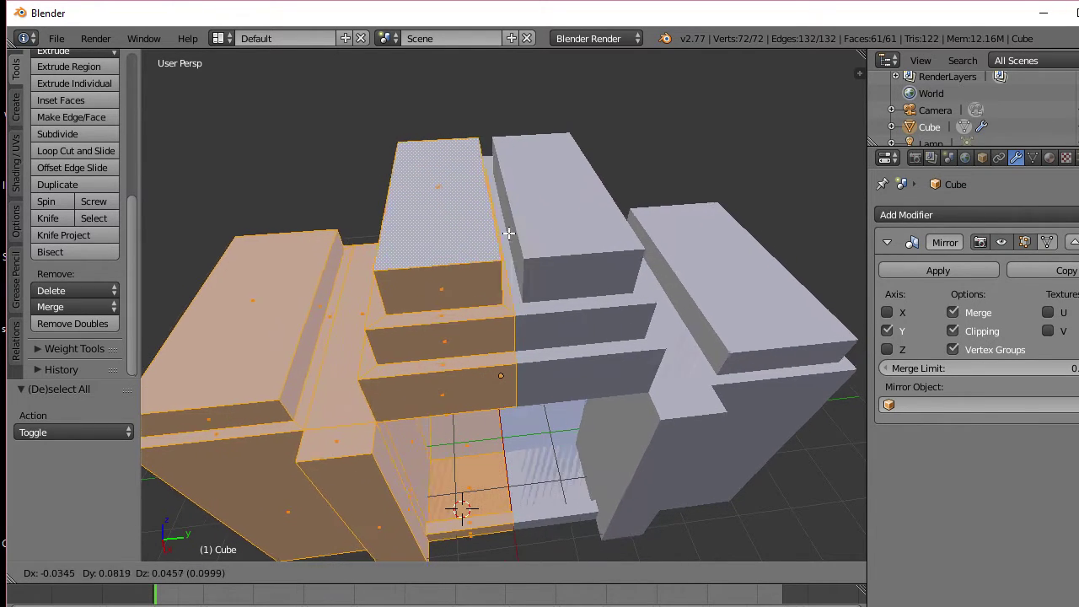
{"action": "left_click", "coordinate": [516, 233]}
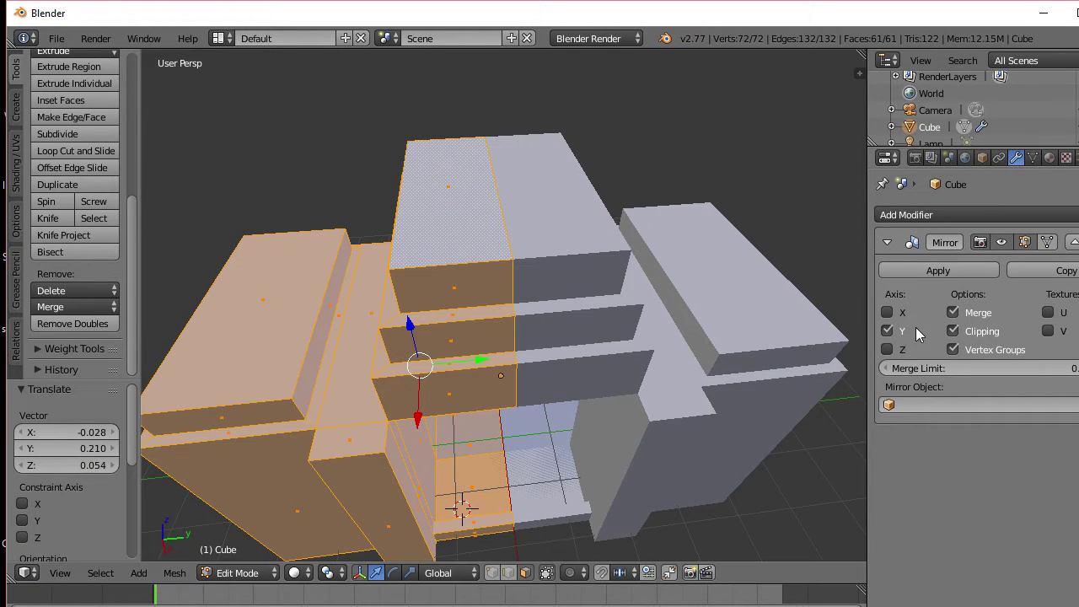
{"action": "left_click", "coordinate": [952, 332]}
{"action": "left_click", "coordinate": [953, 331]}
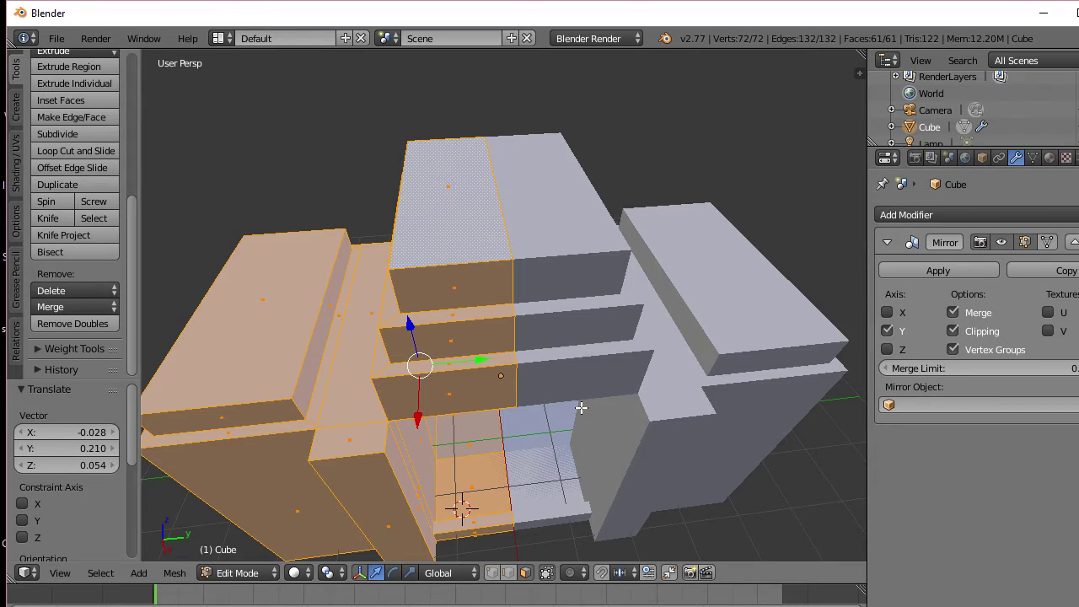
{"action": "middle_click_drag", "start_coordinate": [580, 408], "coordinate": [636, 370]}
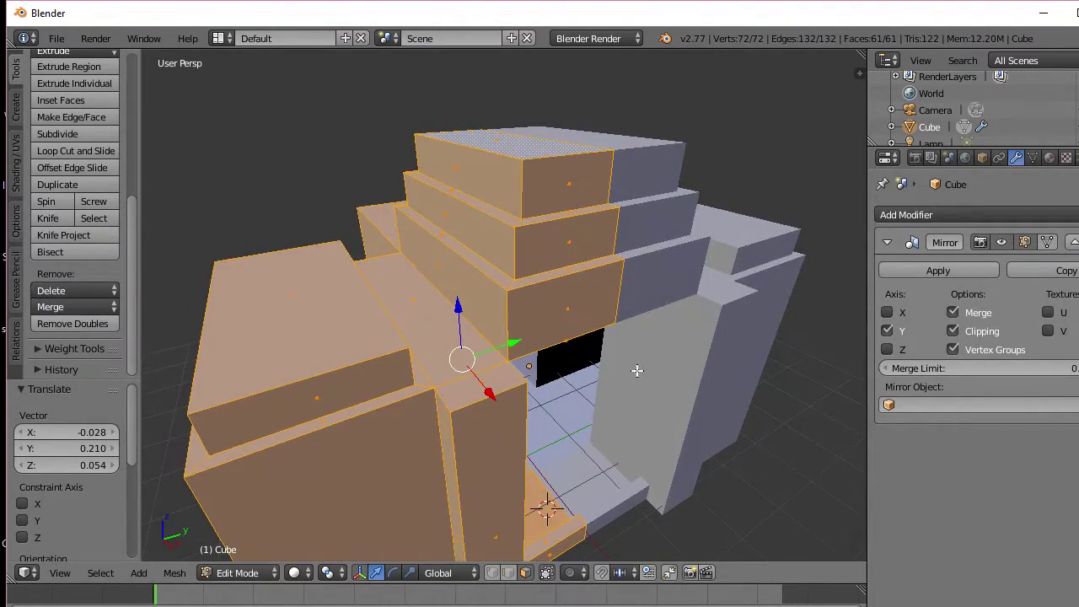
{"action": "right_click", "coordinate": [445, 339]}
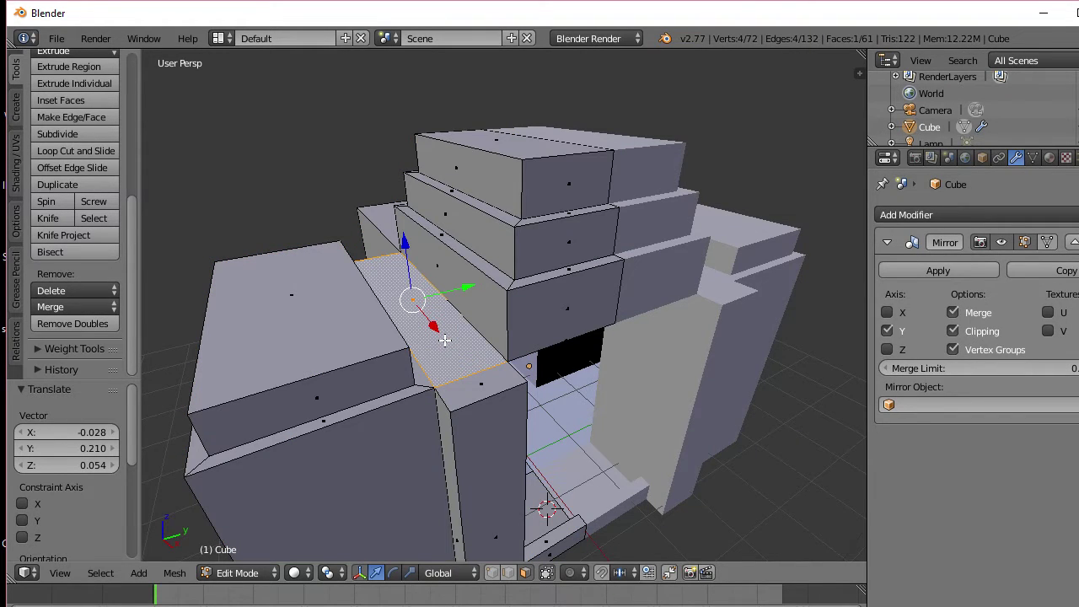
{"action": "mouse_move", "coordinate": [473, 342]}
{"action": "middle_mouse_down"}
{"action": "mouse_move", "coordinate": [390, 361]}
{"action": "mouse_move", "coordinate": [566, 351]}
{"action": "mouse_move", "coordinate": [396, 361]}
{"action": "mouse_move", "coordinate": [473, 353]}
{"action": "middle_mouse_up"}
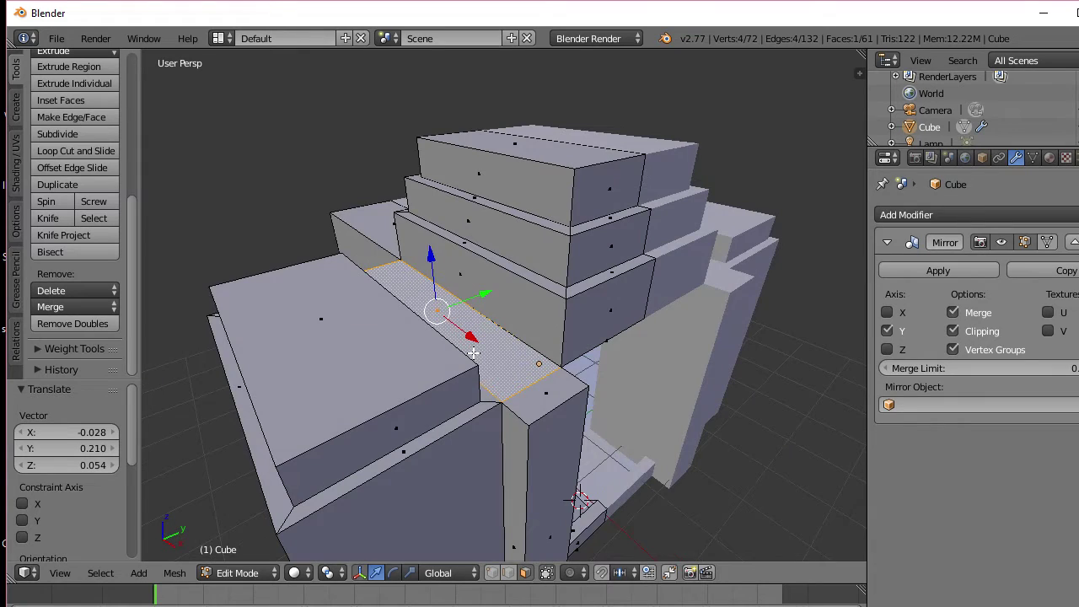
{"action": "key", "text": "e"}
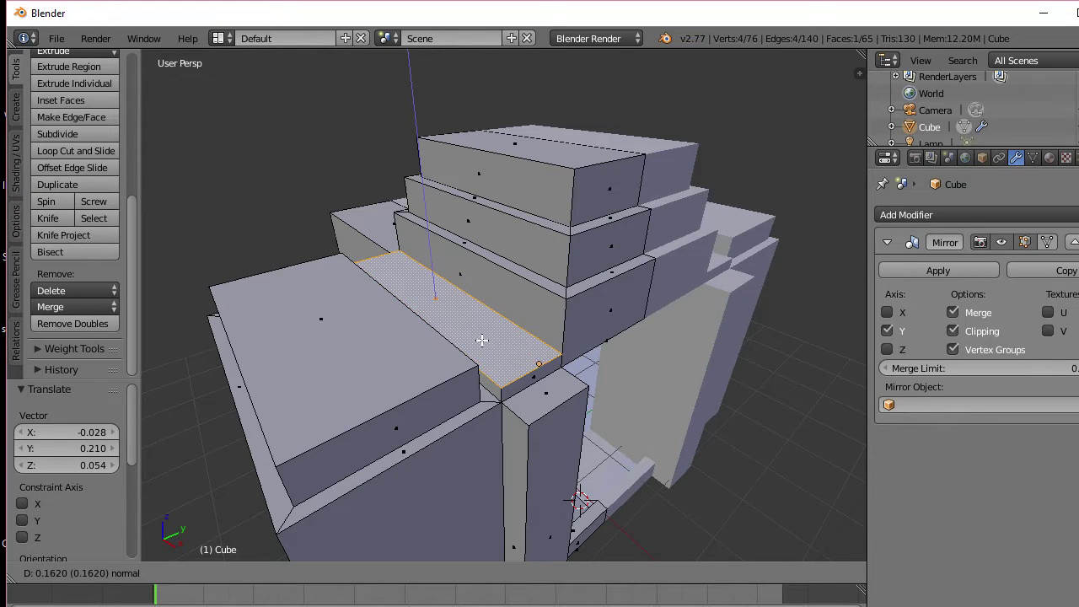
{"action": "right_click", "coordinate": [481, 339]}
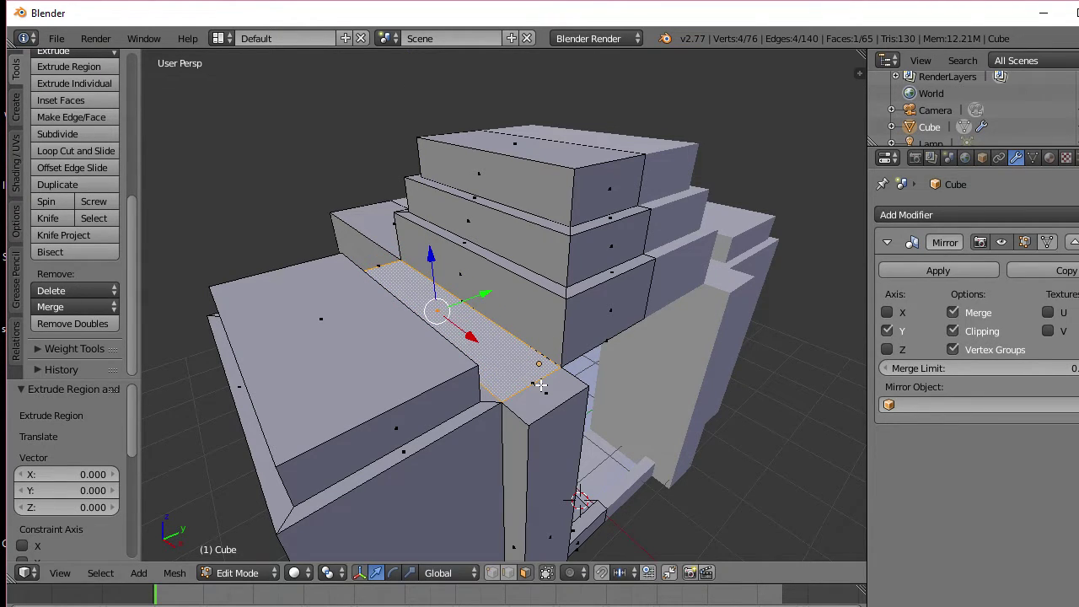
Step: Inset the front wall face of the side block by about 0.061 and extrude it inward by about 0.167 as a recessed panel
{"action": "mouse_move", "coordinate": [540, 385]}
{"action": "middle_mouse_down"}
{"action": "mouse_move", "coordinate": [501, 378]}
{"action": "mouse_move", "coordinate": [535, 361]}
{"action": "mouse_move", "coordinate": [611, 371]}
{"action": "mouse_move", "coordinate": [585, 361]}
{"action": "mouse_move", "coordinate": [604, 388]}
{"action": "mouse_move", "coordinate": [556, 373]}
{"action": "middle_mouse_up"}
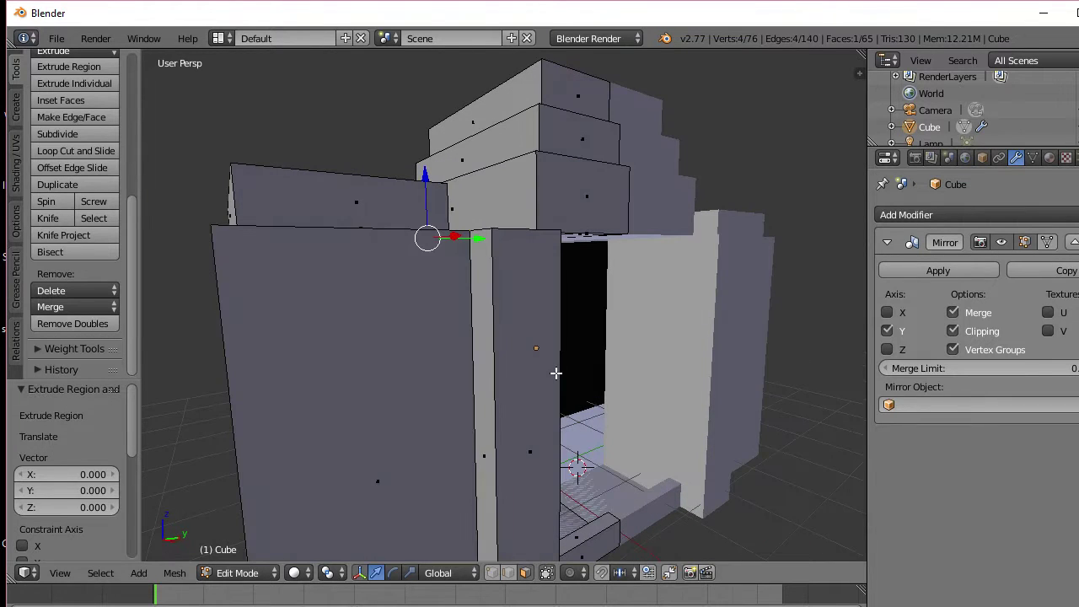
{"action": "right_click", "coordinate": [393, 469]}
{"action": "key", "text": "i"}
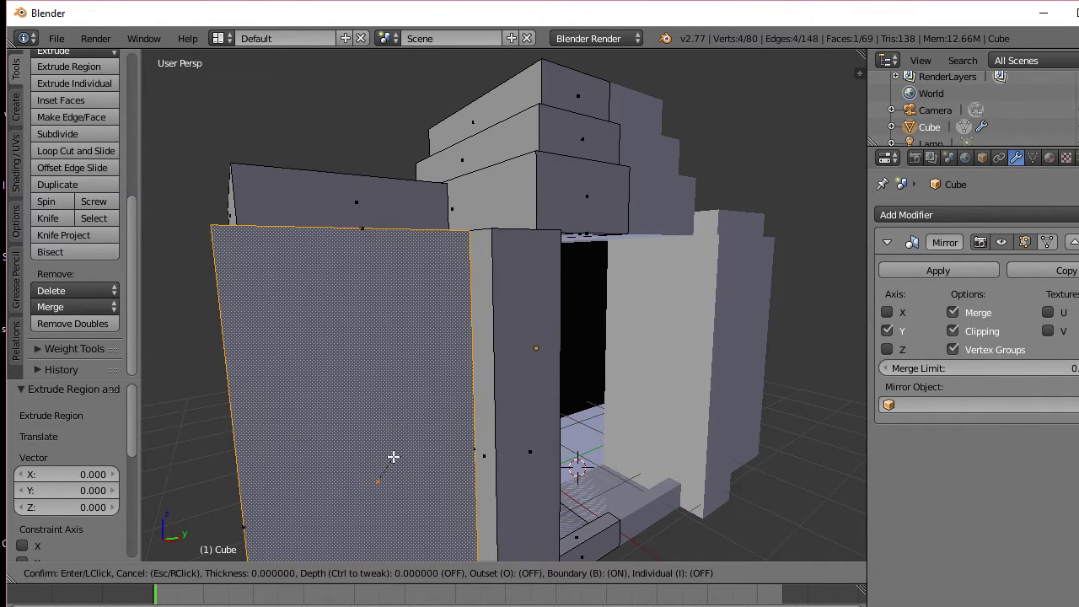
{"action": "left_click", "coordinate": [386, 467]}
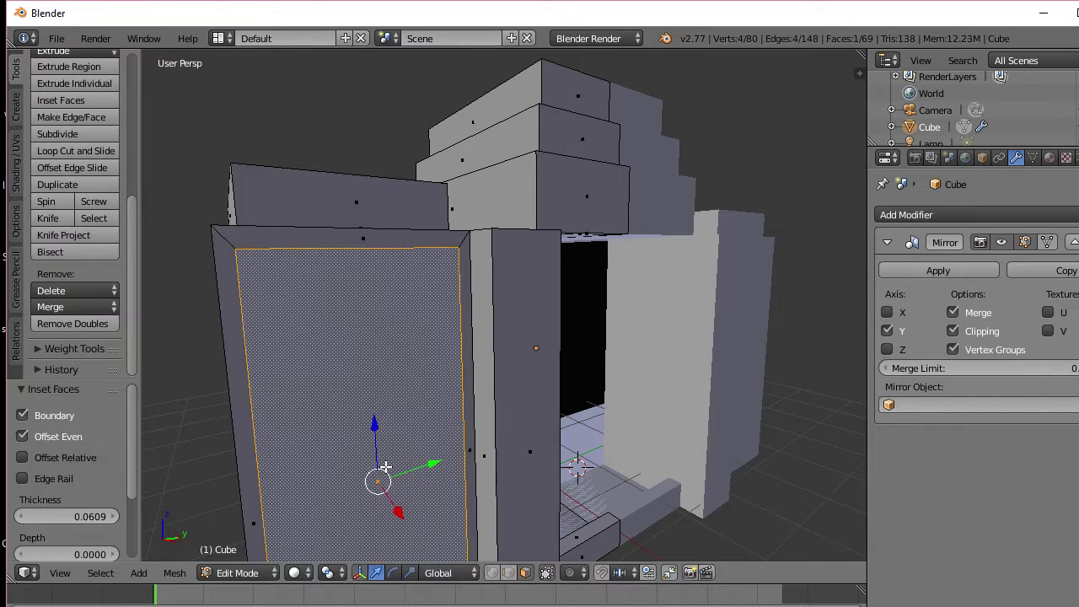
{"action": "middle_click_drag", "start_coordinate": [387, 466], "coordinate": [424, 465]}
{"action": "key", "text": "e"}
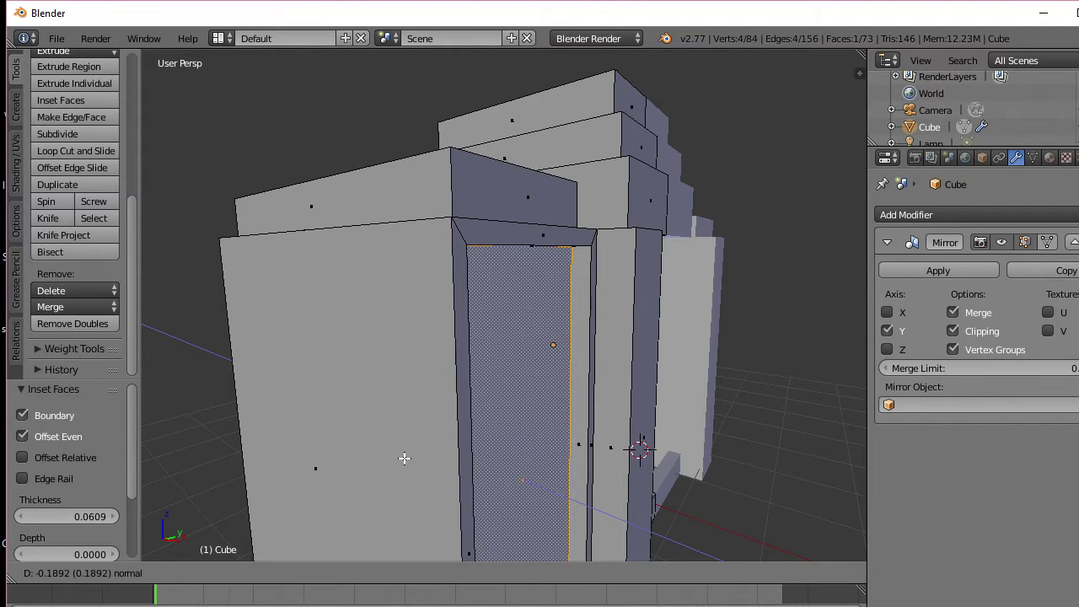
{"action": "left_click", "coordinate": [406, 458]}
Step: Inset the side block's recessed front panel by about 0.041 and extrude it inward by about 0.128 as a second recess
{"action": "key", "text": "i"}
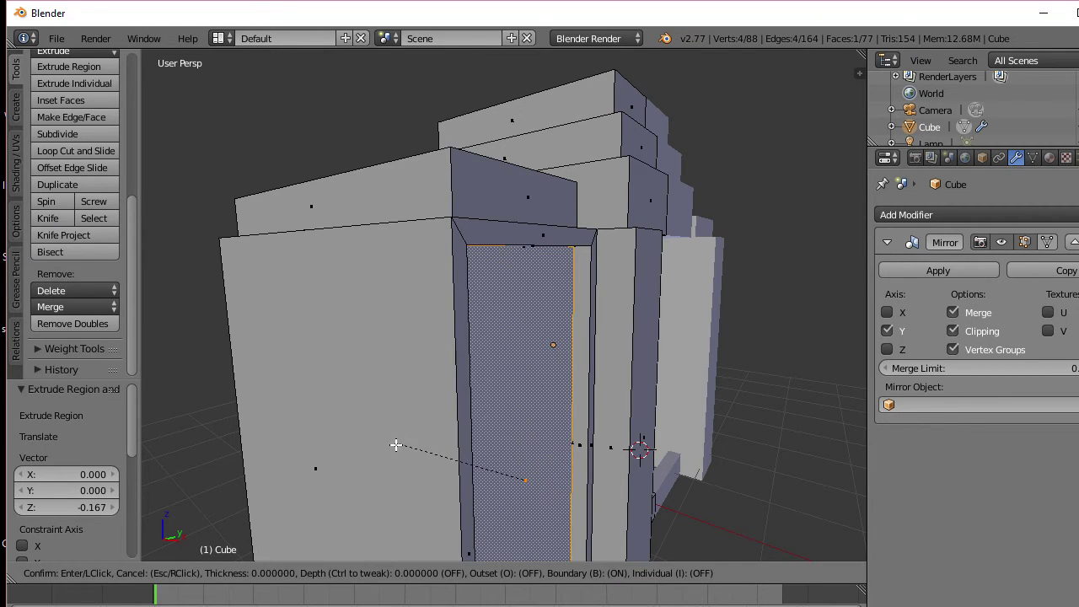
{"action": "right_click", "coordinate": [393, 447]}
{"action": "middle_click_drag", "start_coordinate": [414, 442], "coordinate": [357, 433]}
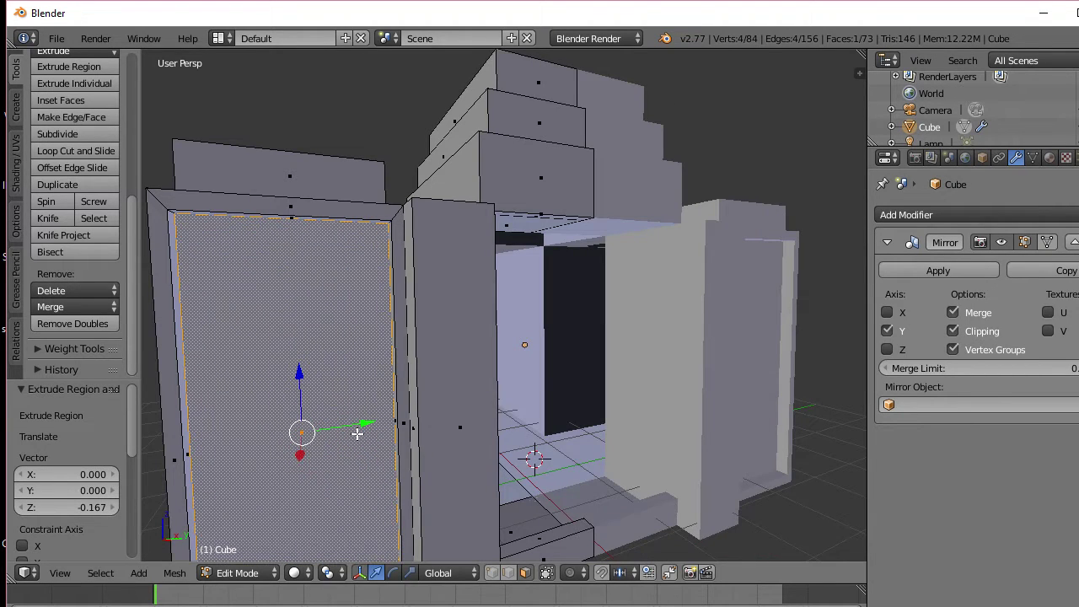
{"action": "key", "text": "i"}
{"action": "left_click", "coordinate": [355, 427]}
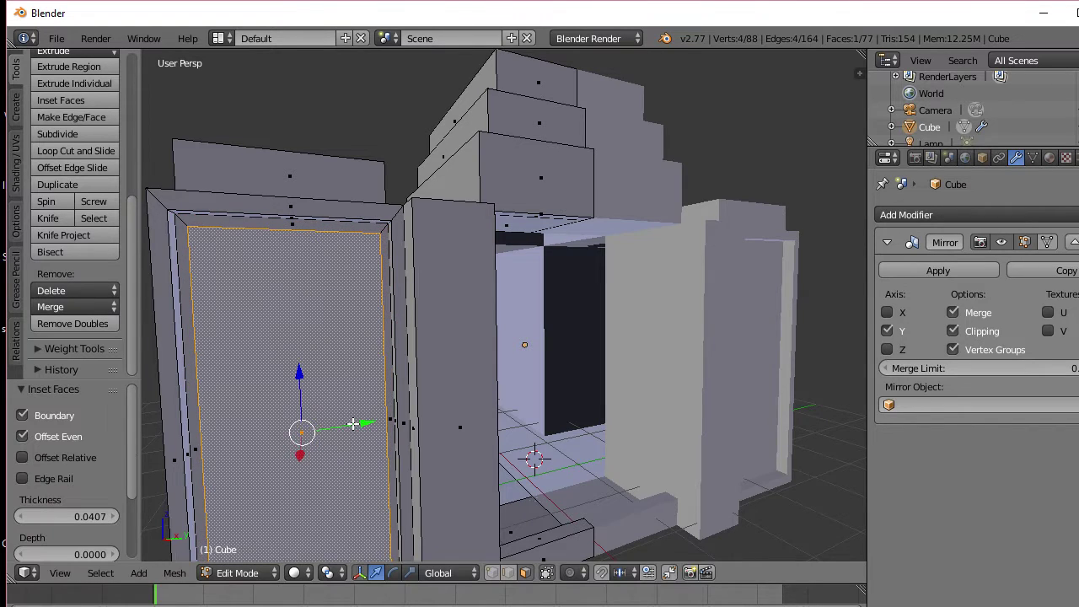
{"action": "middle_click_drag", "start_coordinate": [355, 427], "coordinate": [430, 433]}
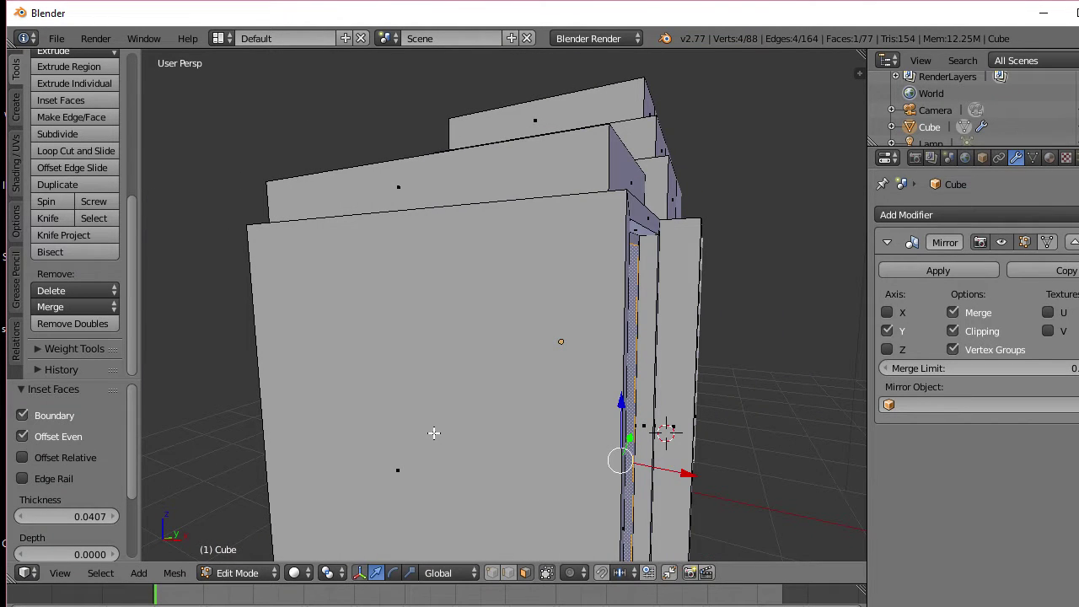
{"action": "key", "text": "e"}
{"action": "left_click", "coordinate": [418, 431]}
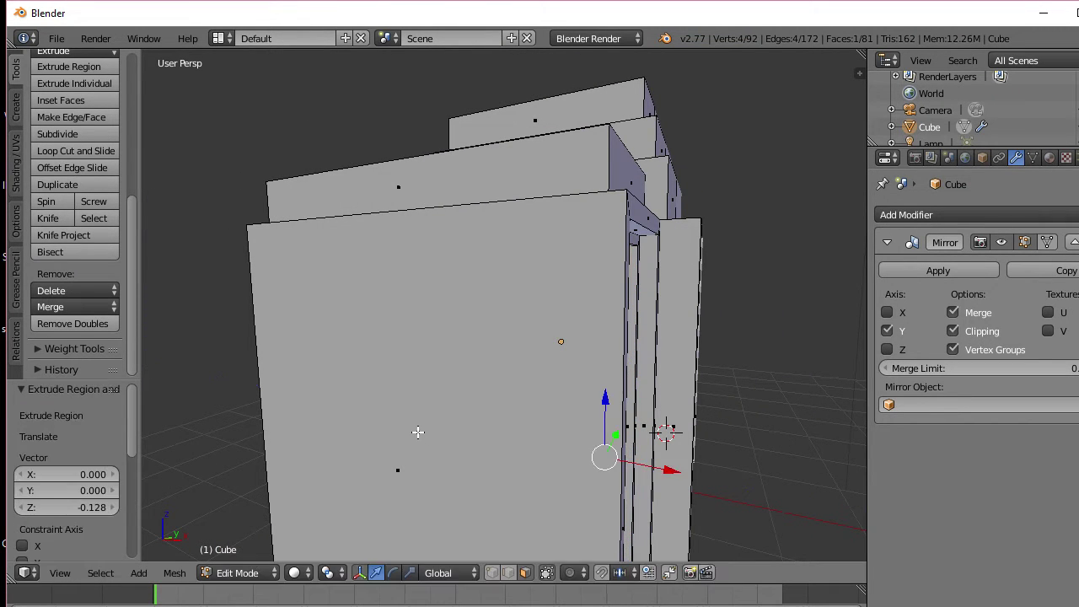
Step: Inset the front face of the pillar beside the opening by about 0.05 and extrude it inward by about 0.117
{"action": "middle_click_drag", "start_coordinate": [418, 432], "coordinate": [372, 435]}
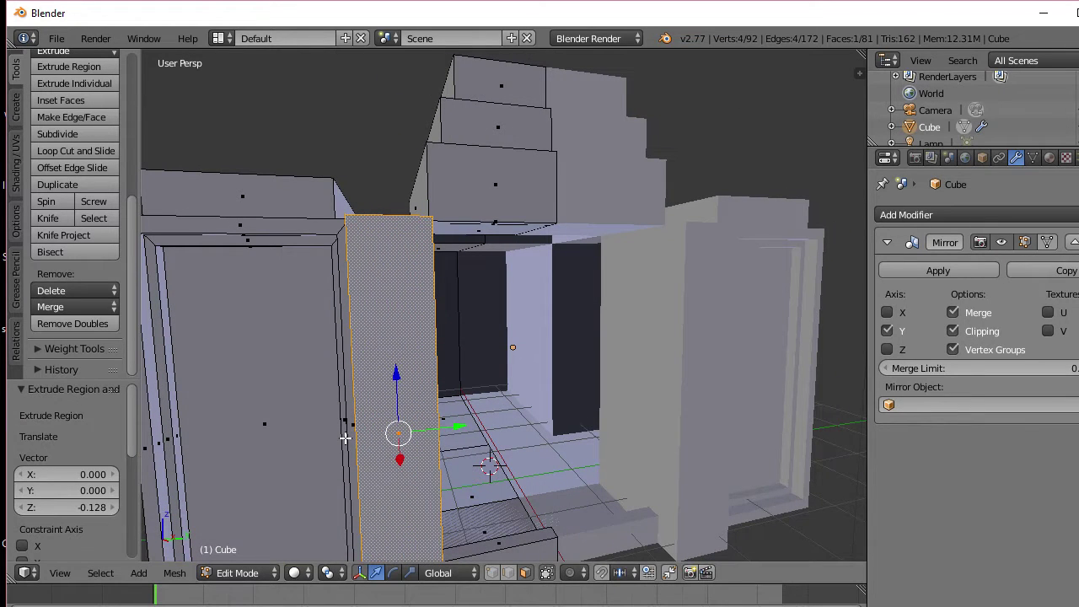
{"action": "key", "text": "i"}
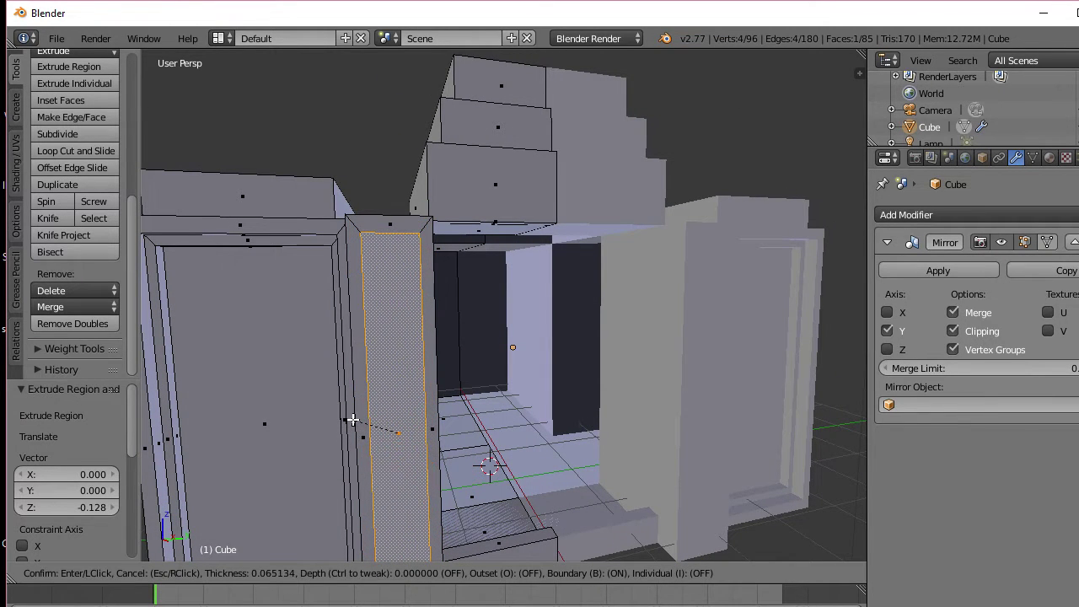
{"action": "left_click", "coordinate": [351, 420]}
{"action": "middle_click_drag", "start_coordinate": [349, 421], "coordinate": [407, 421]}
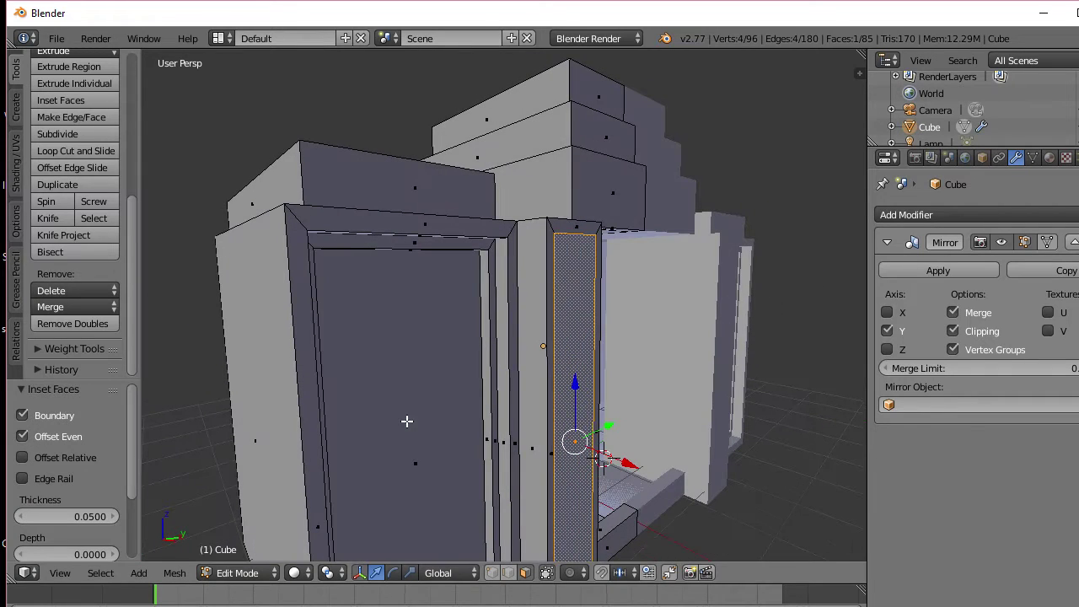
{"action": "key", "text": "e"}
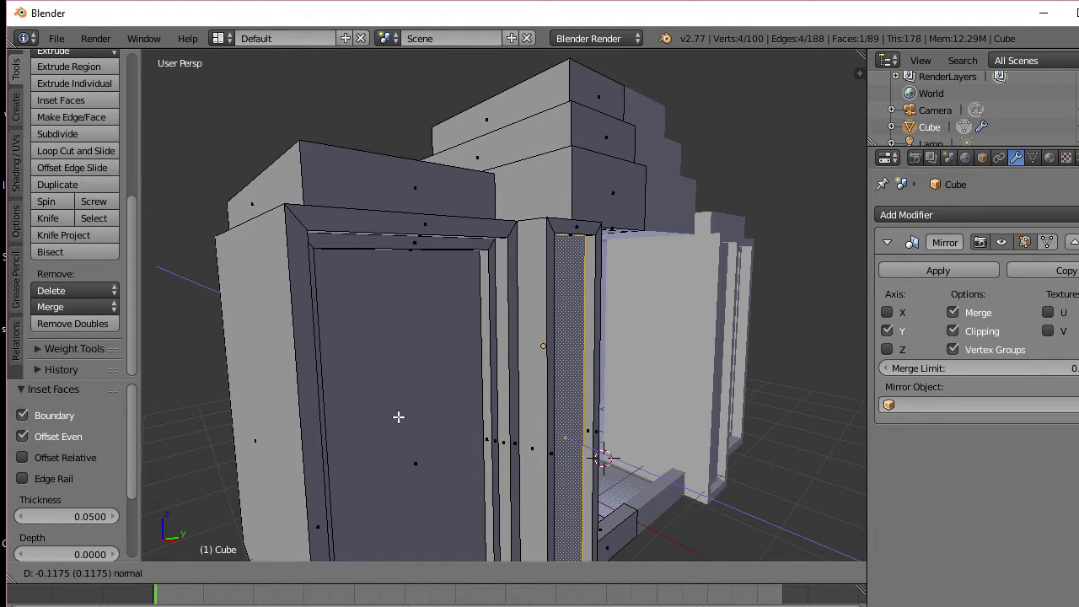
{"action": "left_click", "coordinate": [398, 417]}
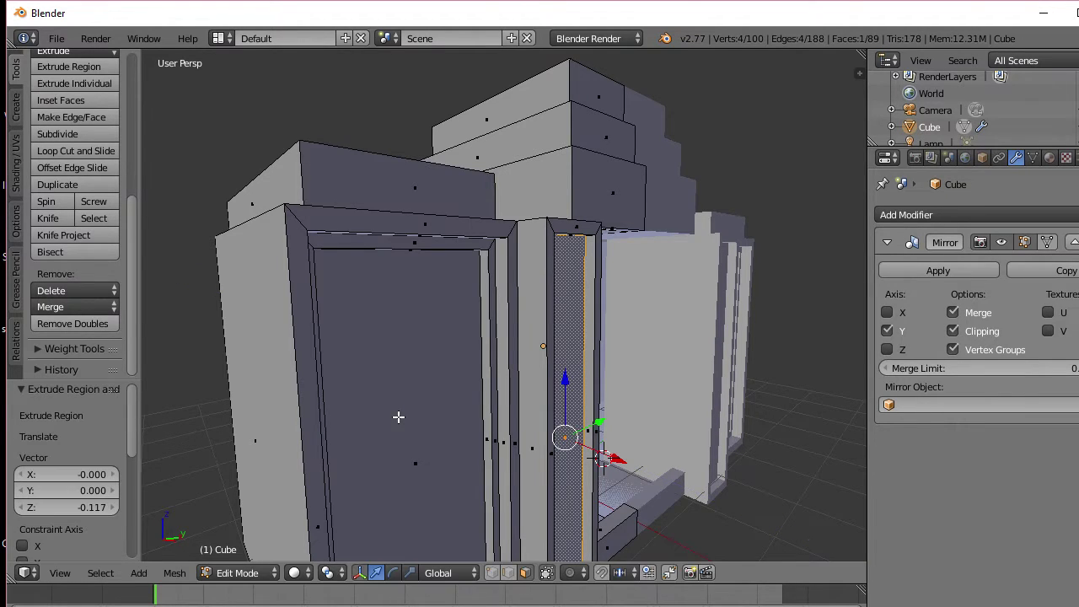
Step: Inset the pillar's recessed face by about 0.048 and extrude it inward by about 0.234 as a deeper recess
{"action": "key", "text": "i"}
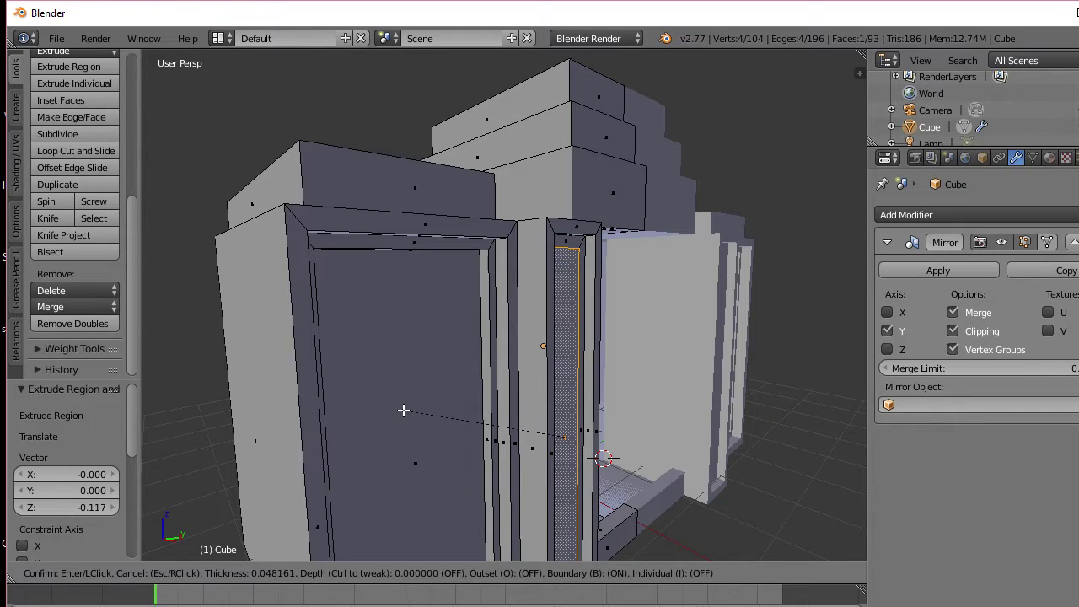
{"action": "left_click", "coordinate": [403, 411]}
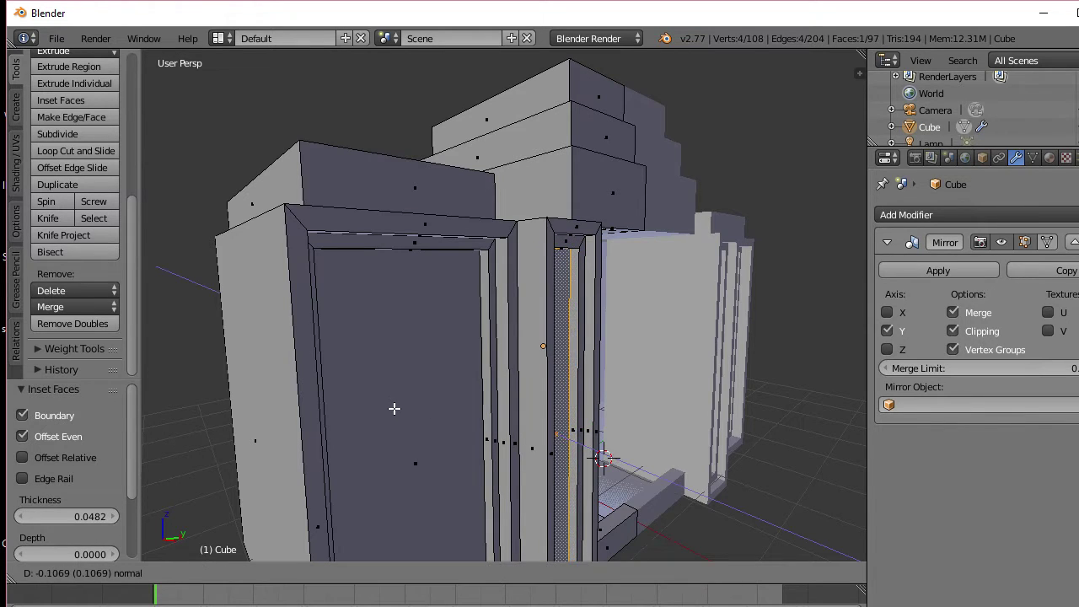
{"action": "key", "text": "e"}
{"action": "left_click", "coordinate": [383, 408]}
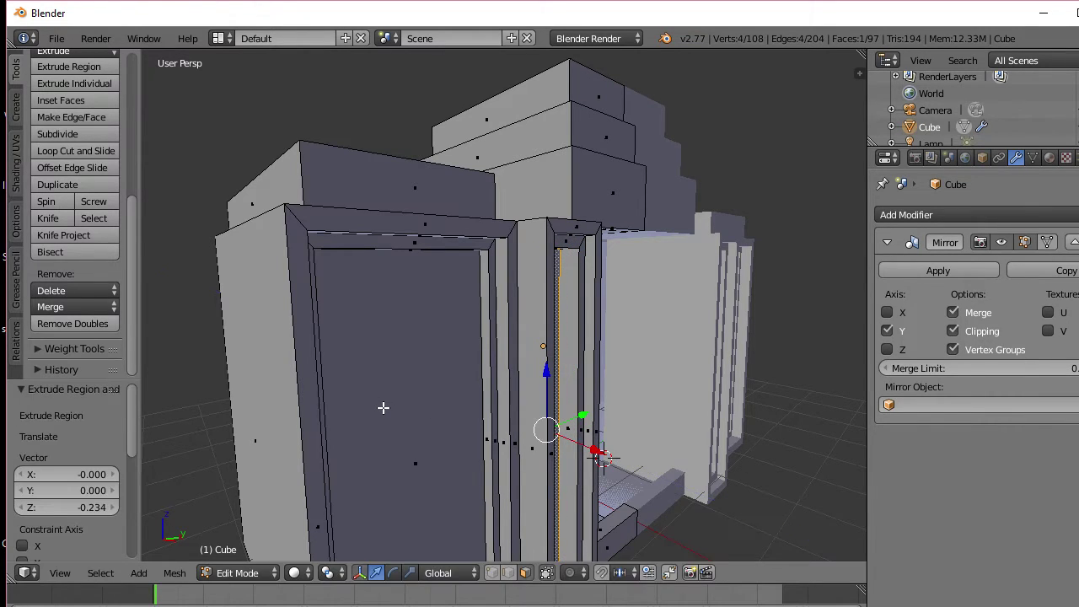
Step: Inset the pillar's innermost face by about 0.071 and extrude it outward by about 0.337 as a narrow vertical bar
{"action": "middle_click_drag", "start_coordinate": [382, 407], "coordinate": [335, 405]}
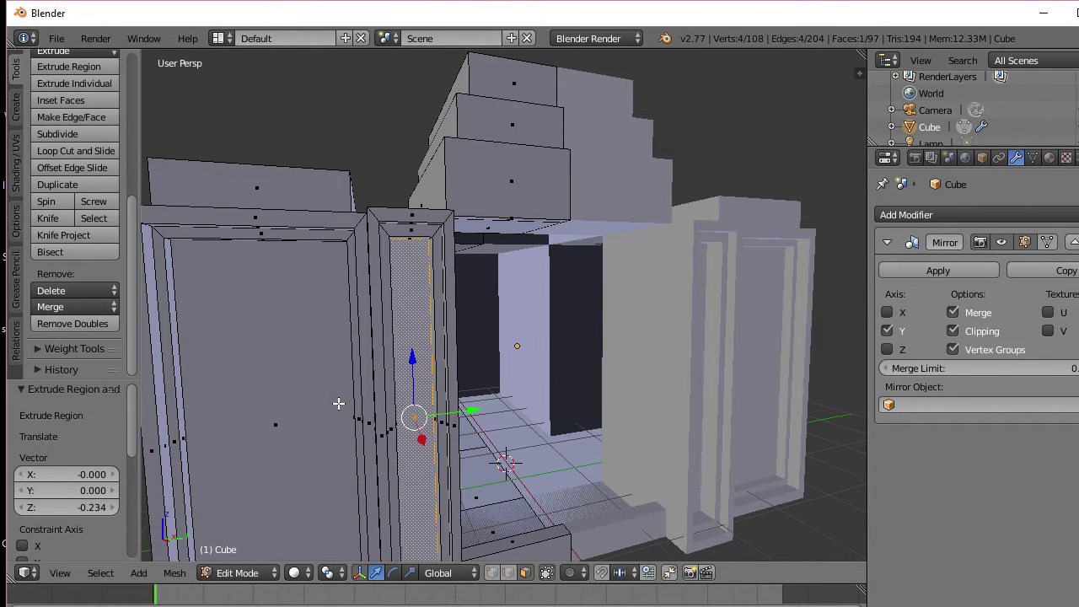
{"action": "key", "text": "i"}
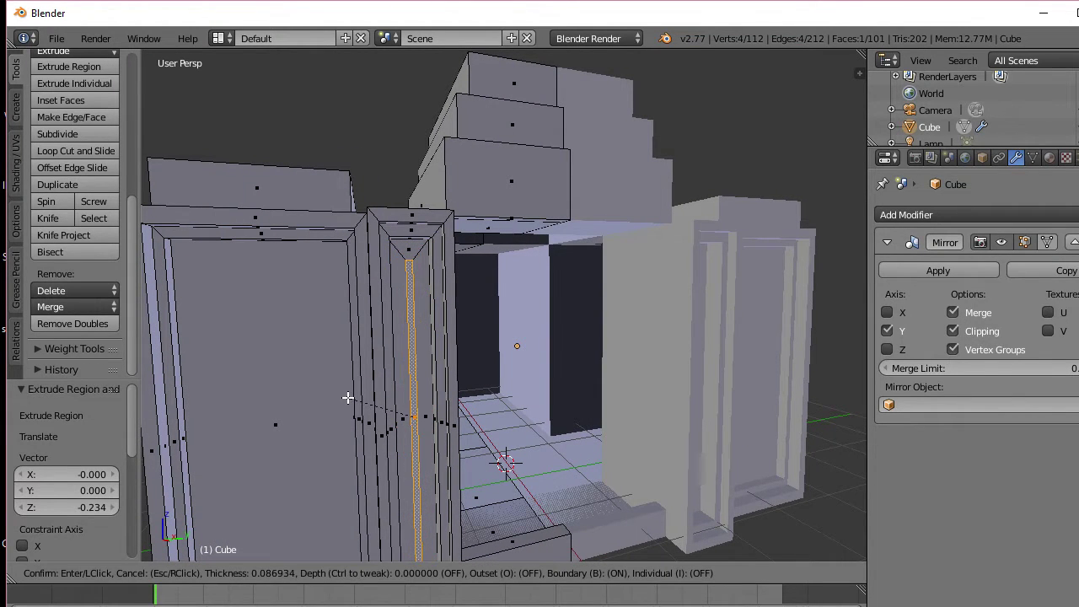
{"action": "left_click", "coordinate": [347, 397]}
{"action": "middle_click_drag", "start_coordinate": [347, 397], "coordinate": [398, 398]}
{"action": "key", "text": "e"}
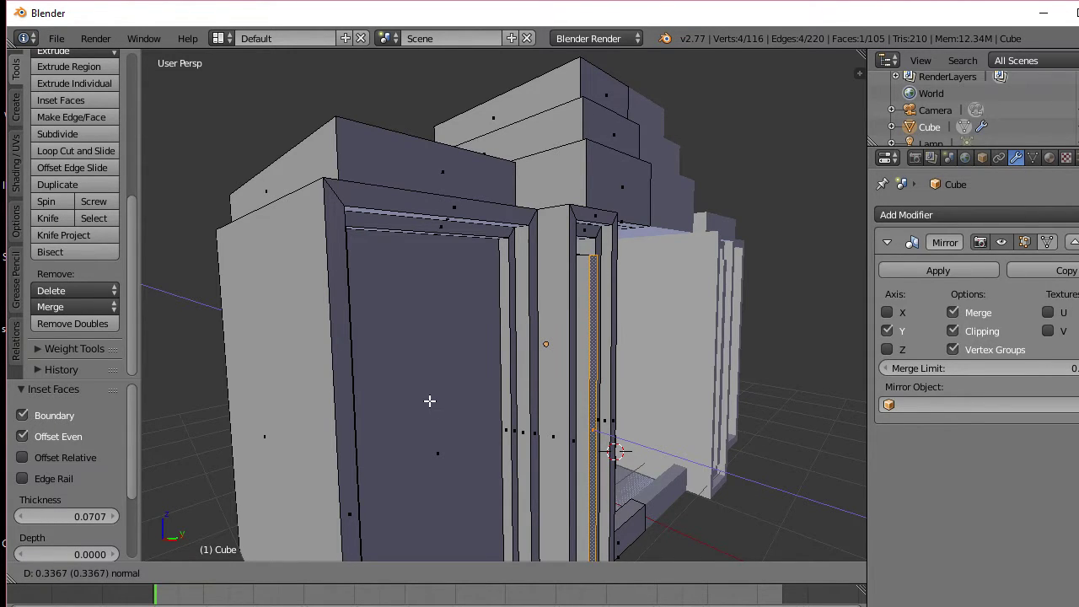
{"action": "left_click", "coordinate": [429, 401]}
Step: Select the top face of the uppermost central roof tier and scale it to about 0.557 to taper the tier
{"action": "middle_click_drag", "start_coordinate": [433, 397], "coordinate": [344, 401]}
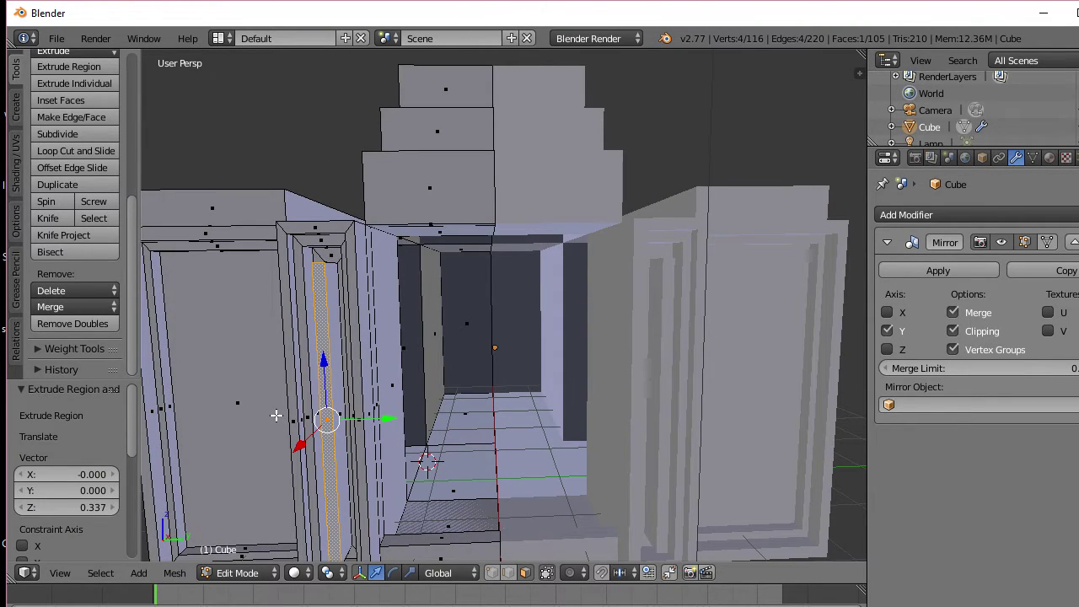
{"action": "key", "text": "Tab"}
{"action": "middle_click_drag", "start_coordinate": [306, 417], "coordinate": [452, 363]}
{"action": "key", "text": "Tab"}
{"action": "right_click", "coordinate": [493, 284]}
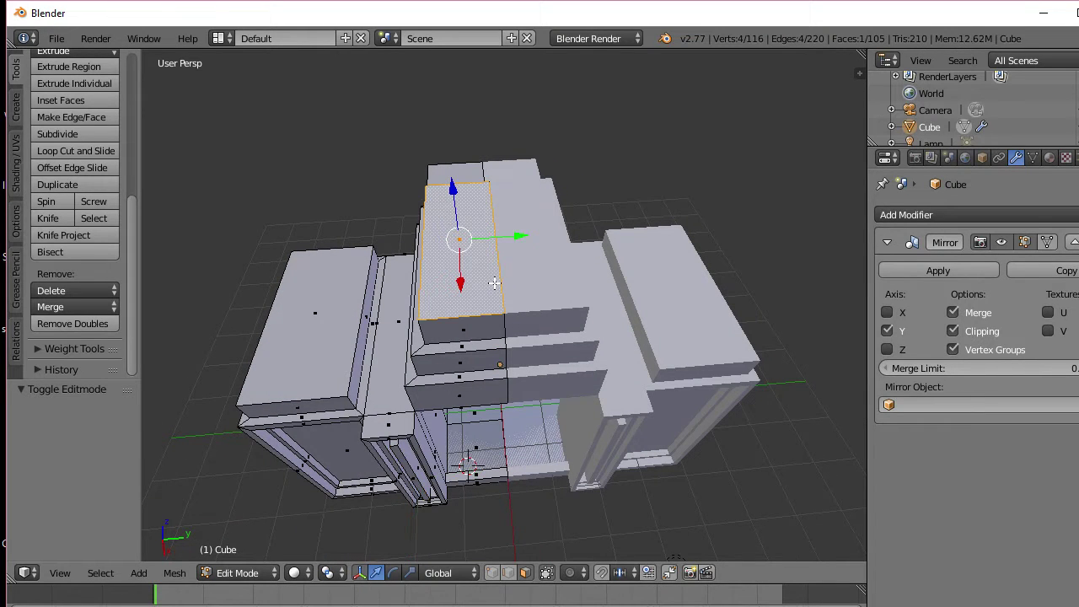
{"action": "mouse_move", "coordinate": [484, 311]}
{"action": "middle_mouse_down"}
{"action": "mouse_move", "coordinate": [474, 325]}
{"action": "mouse_move", "coordinate": [496, 324]}
{"action": "middle_mouse_up"}
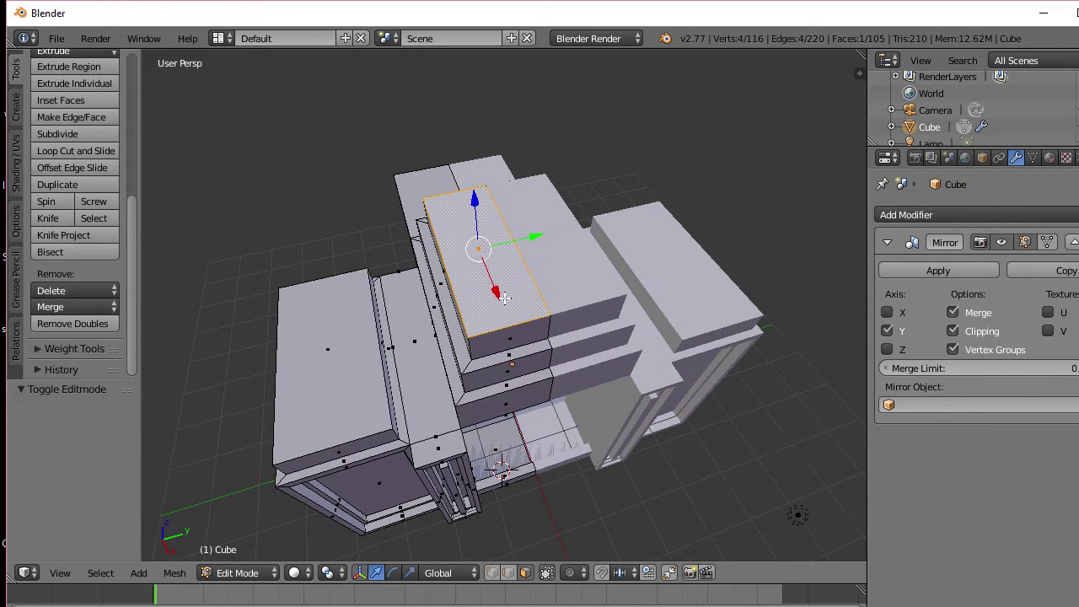
{"action": "key", "text": "s"}
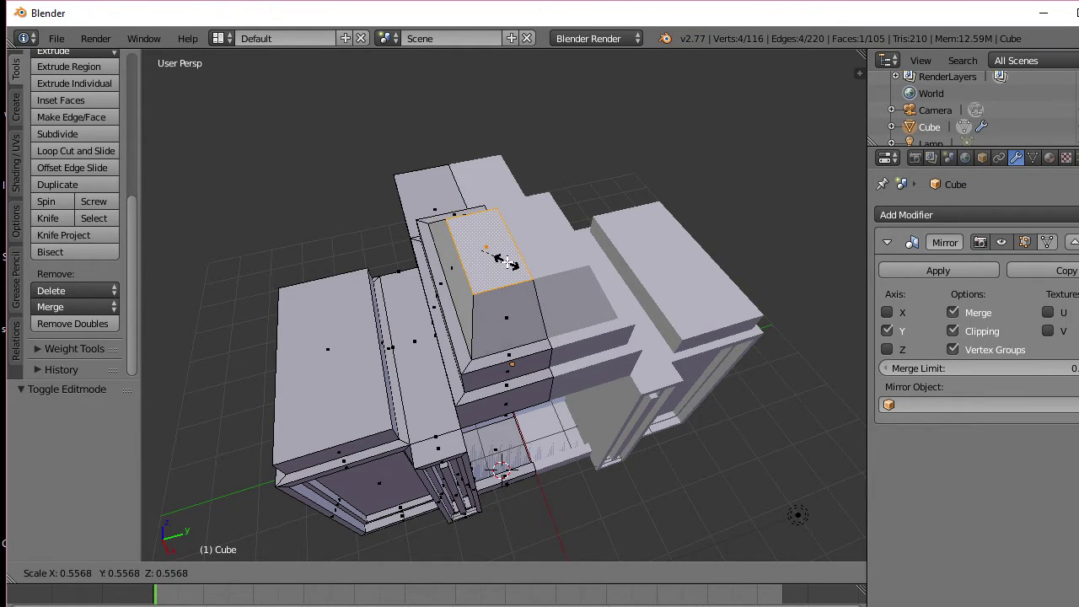
{"action": "left_click", "coordinate": [506, 261]}
Step: Raise the tapered roof tier's top face by about 0.376 along Z
{"action": "middle_click_drag", "start_coordinate": [506, 262], "coordinate": [395, 222]}
{"action": "scroll", "coordinate": [472, 245], "scroll_direction": "up", "scroll_amount": 6}
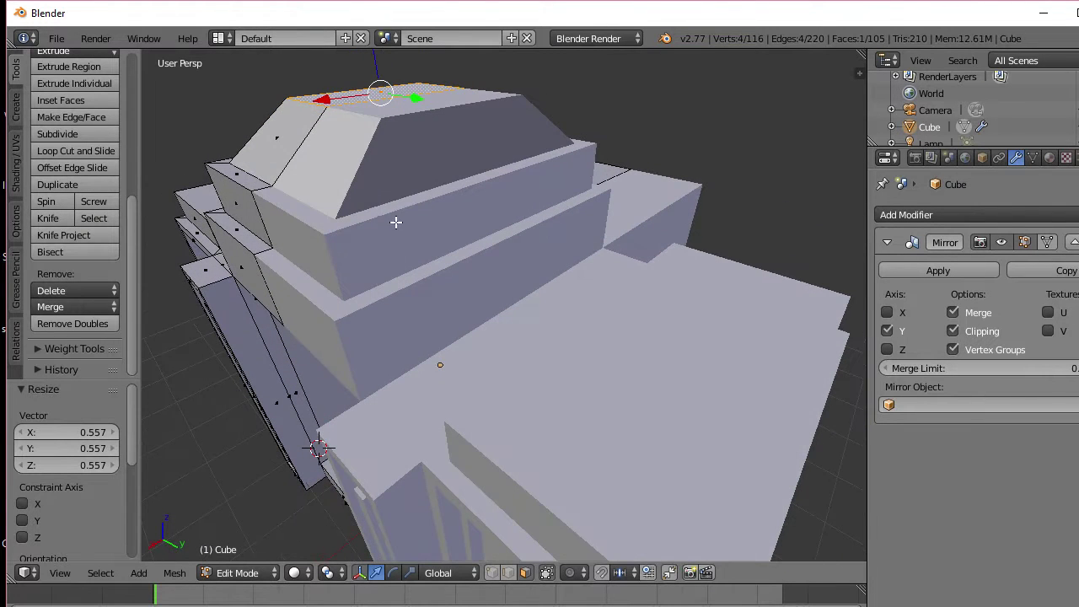
{"action": "key", "text": "g"}
{"action": "key", "text": "z"}
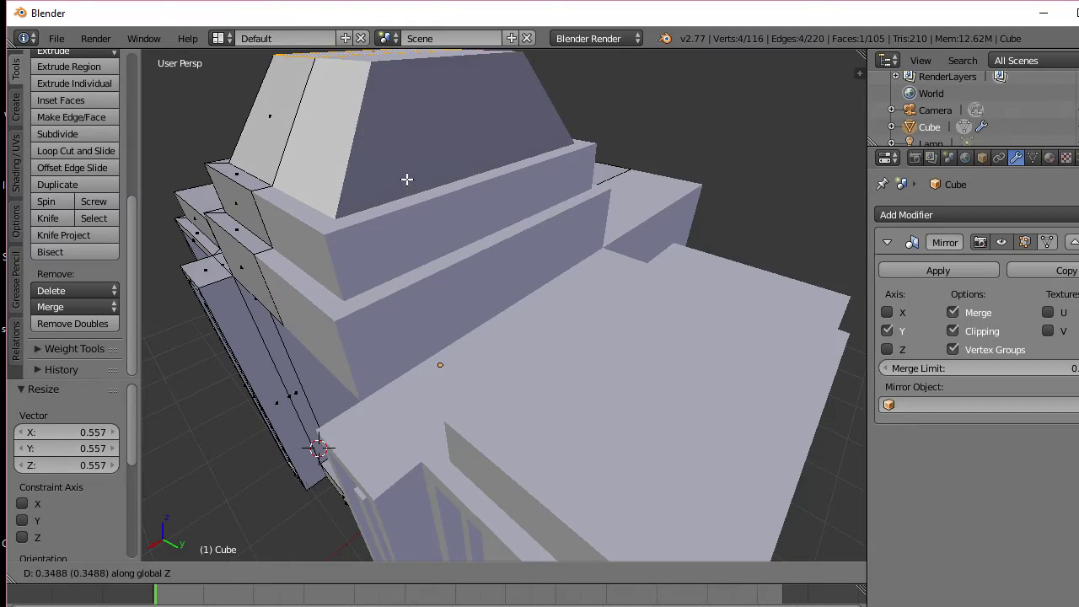
{"action": "left_click", "coordinate": [407, 175]}
Step: Select the front faces of the three central roof tiers together and inset them by about 0.051
{"action": "middle_click_drag", "start_coordinate": [408, 176], "coordinate": [539, 200]}
{"action": "middle_click_drag", "start_coordinate": [586, 229], "coordinate": [536, 241]}
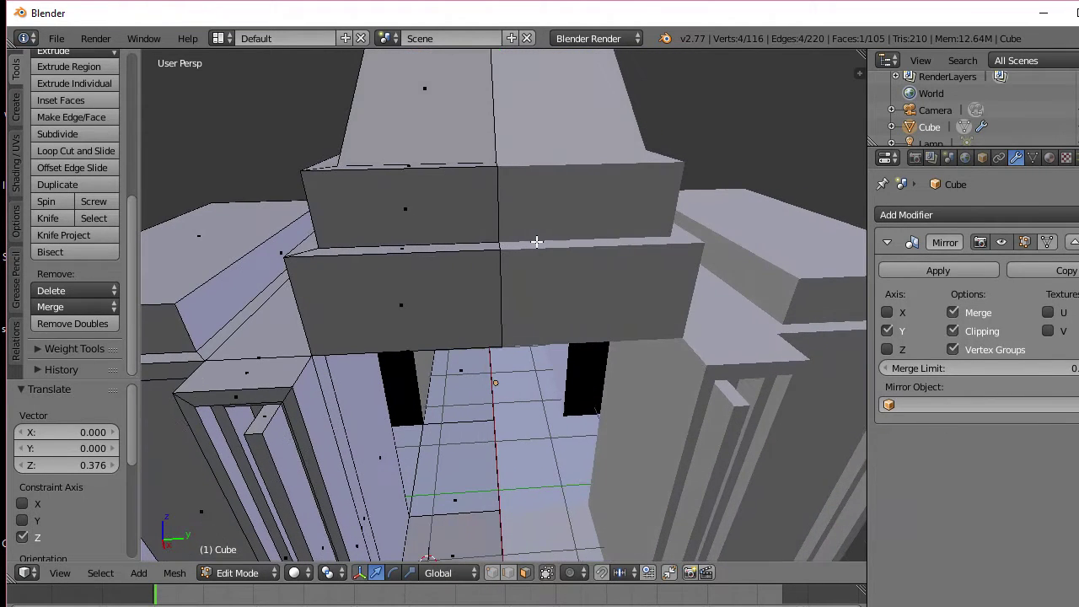
{"action": "middle_click_drag", "start_coordinate": [447, 293], "coordinate": [453, 288]}
{"action": "right_click", "coordinate": [460, 266]}
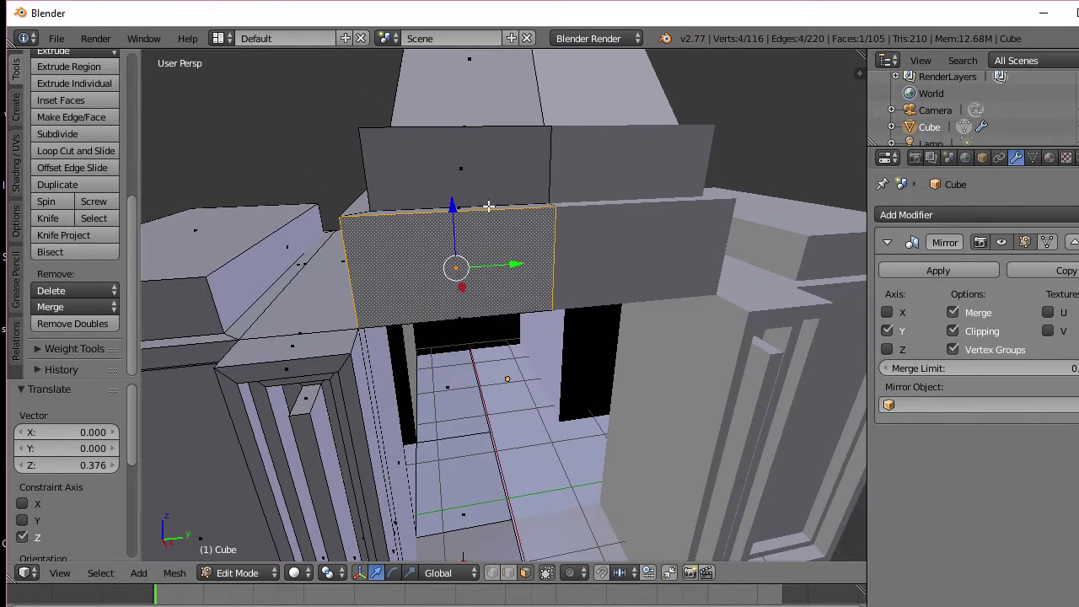
{"action": "right_click", "coordinate": [475, 169], "text": "shift"}
{"action": "middle_click_drag", "start_coordinate": [481, 193], "coordinate": [532, 151]}
{"action": "right_click", "coordinate": [551, 187], "text": "shift"}
{"action": "middle_click_drag", "start_coordinate": [571, 274], "coordinate": [526, 258]}
{"action": "key", "text": "i"}
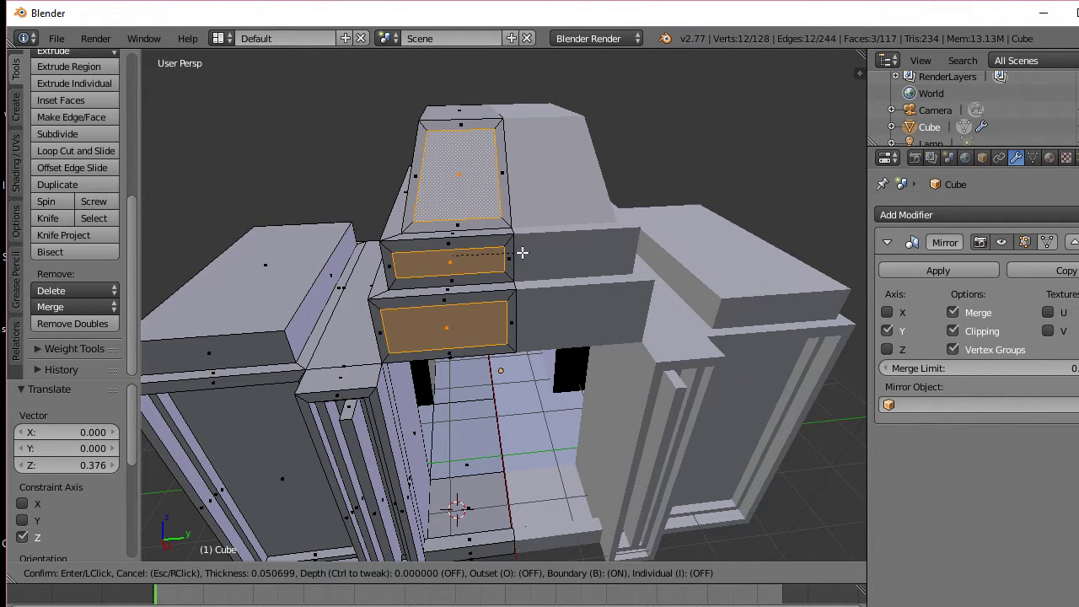
{"action": "left_click", "coordinate": [521, 252]}
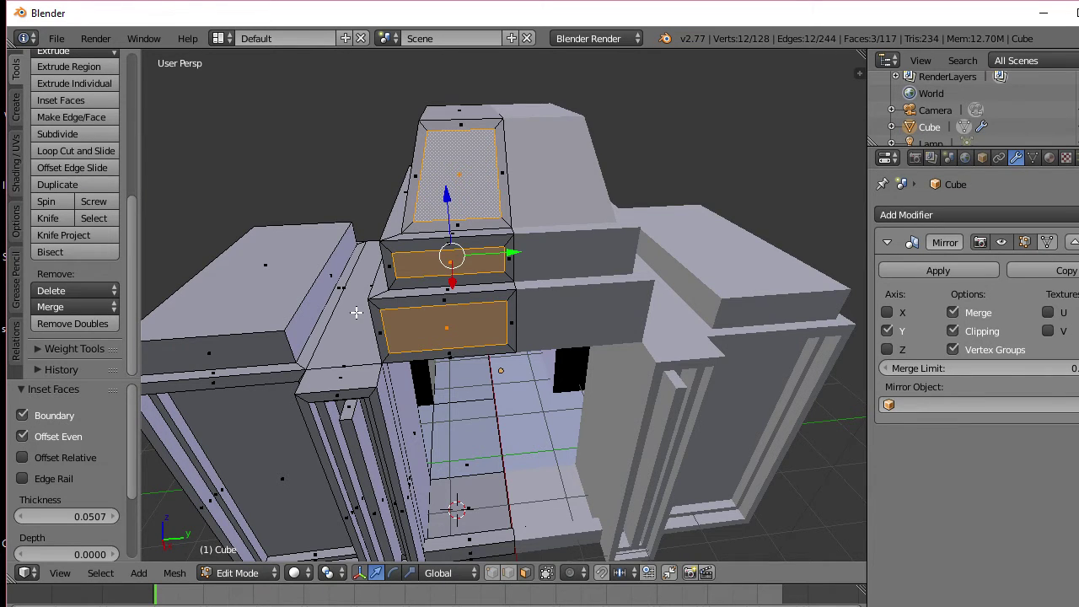
Step: Extrude the three inset roof tier faces inward by about 0.172 as recessed panels and deselect everything
{"action": "middle_click_drag", "start_coordinate": [355, 312], "coordinate": [462, 296]}
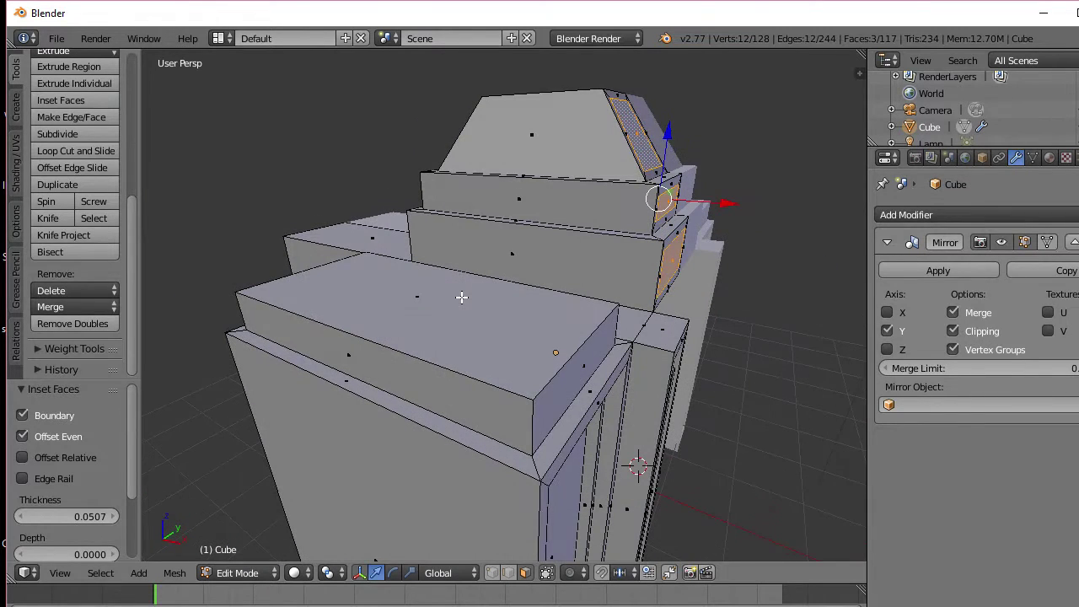
{"action": "key", "text": "e"}
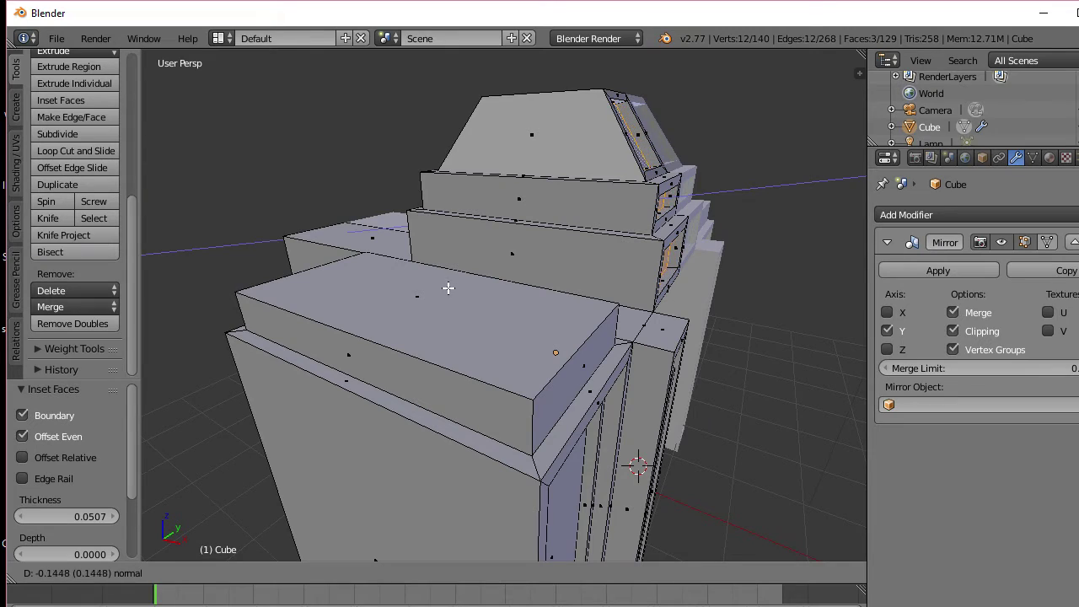
{"action": "left_click", "coordinate": [446, 287]}
{"action": "middle_click_drag", "start_coordinate": [446, 287], "coordinate": [330, 286]}
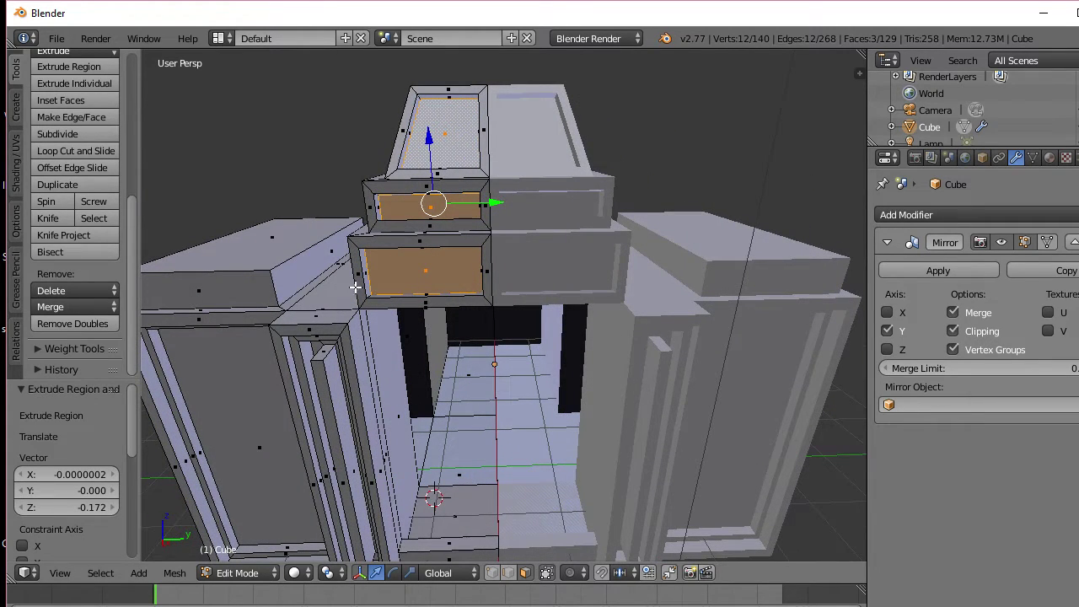
{"action": "key", "text": "a"}
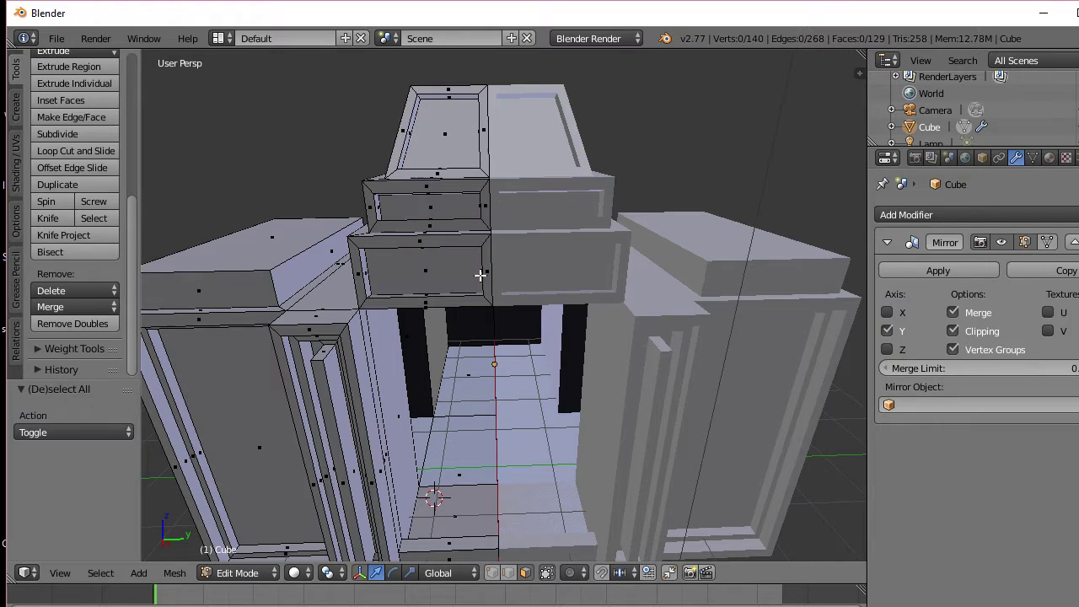
Step: Select the top face of the uppermost tapered roof tier and inset it by about 0.087
{"action": "key", "text": "Tab"}
{"action": "middle_click_drag", "start_coordinate": [476, 273], "coordinate": [511, 342]}
{"action": "scroll", "coordinate": [460, 272], "scroll_direction": "up", "scroll_amount": 2}
{"action": "key", "text": "Tab"}
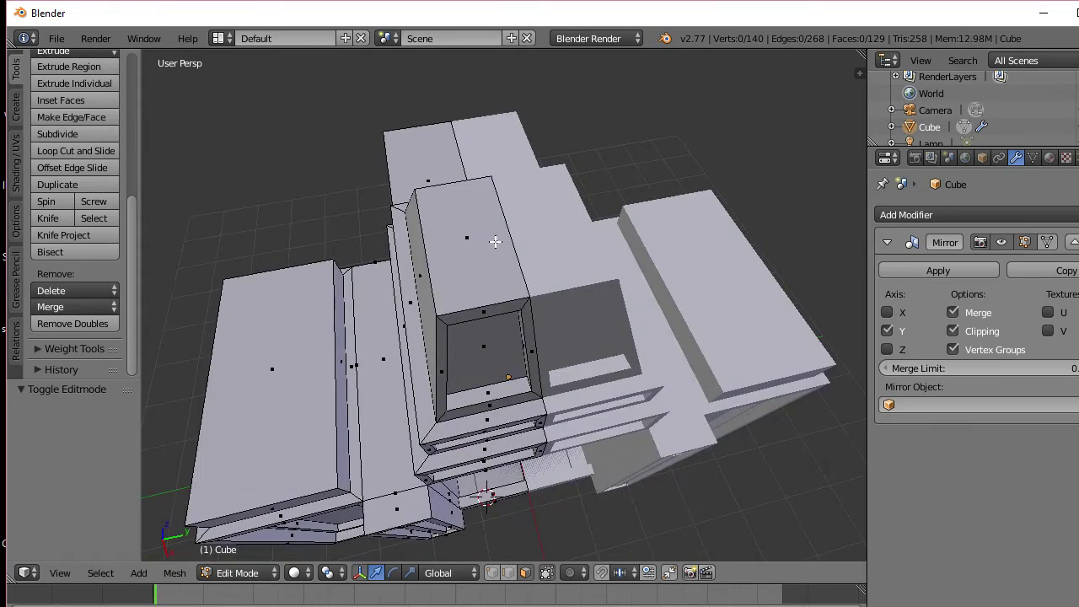
{"action": "left_click", "coordinate": [495, 241]}
{"action": "middle_click_drag", "start_coordinate": [497, 275], "coordinate": [486, 247]}
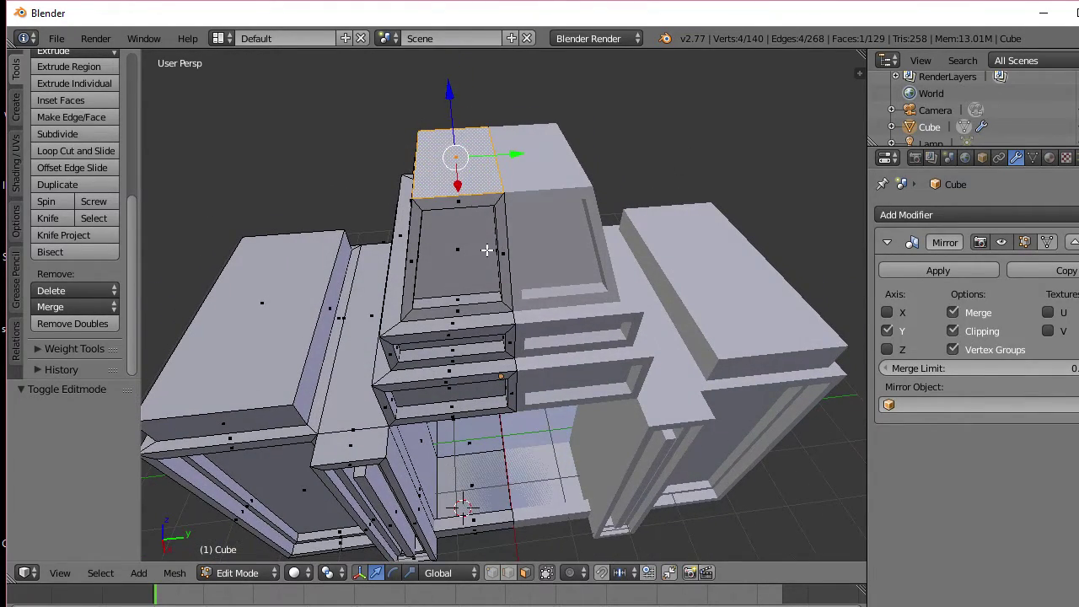
{"action": "key", "text": "s"}
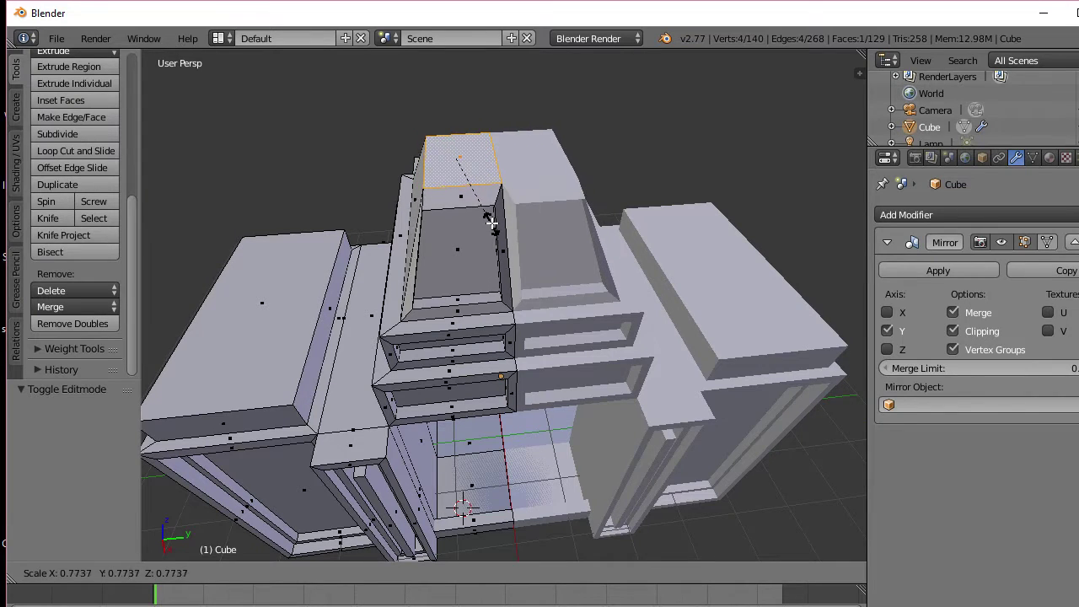
{"action": "left_click", "coordinate": [492, 229]}
{"action": "key", "text": "i"}
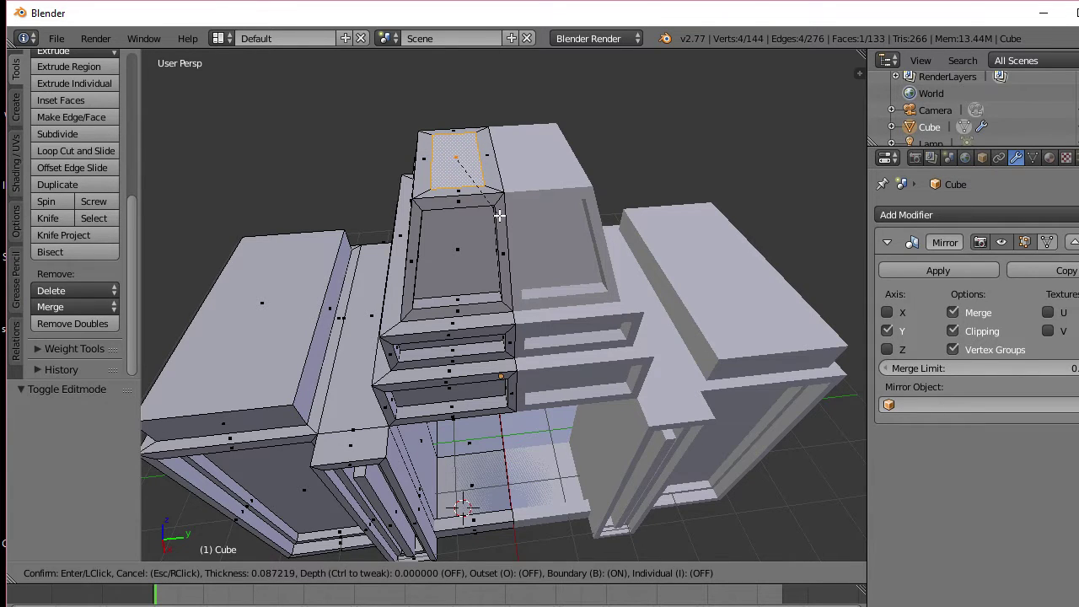
{"action": "left_click", "coordinate": [499, 216]}
Step: Extrude the inset roof face upward by about 0.279 and deselect everything
{"action": "key", "text": "e"}
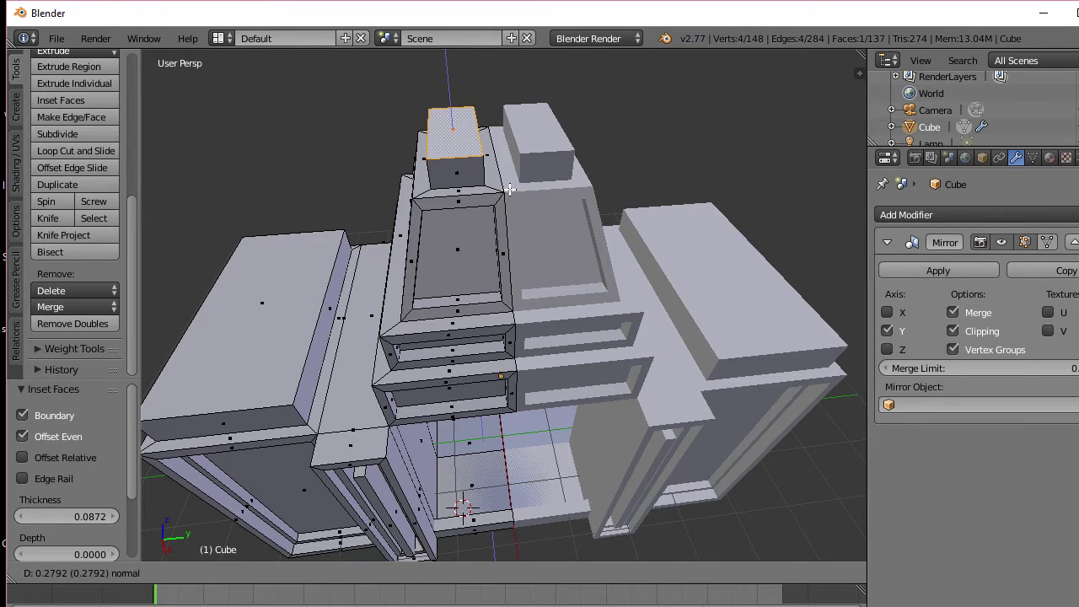
{"action": "left_click", "coordinate": [510, 190]}
{"action": "key", "text": "a"}
Step: Select the whole mesh, move it freely toward the mirror plane by about 0.221 in Y and 0.022 in Z, and deselect it
{"action": "key", "text": "a"}
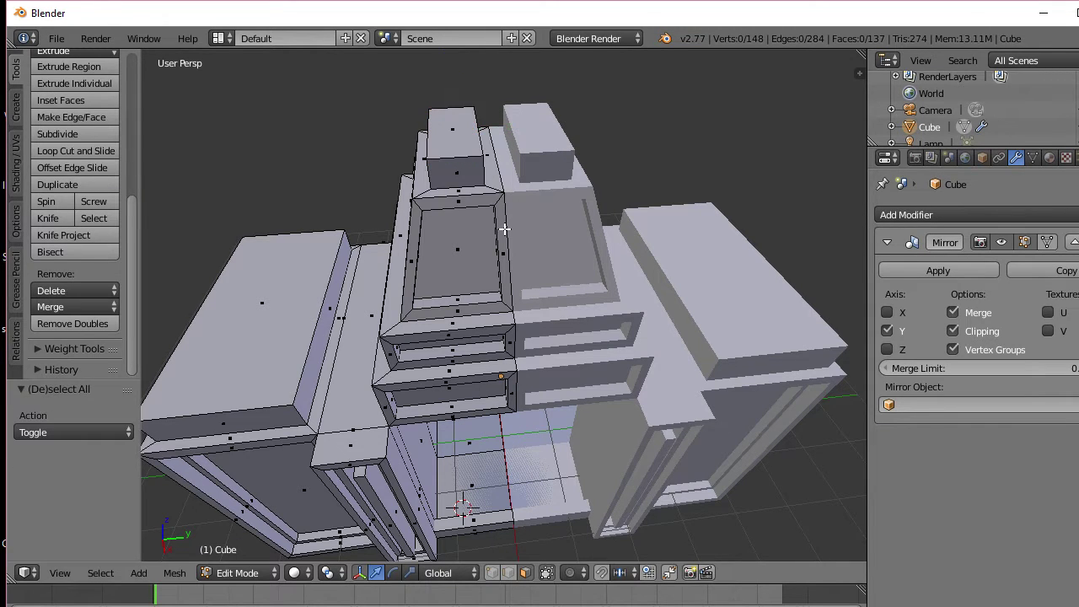
{"action": "key", "text": "g"}
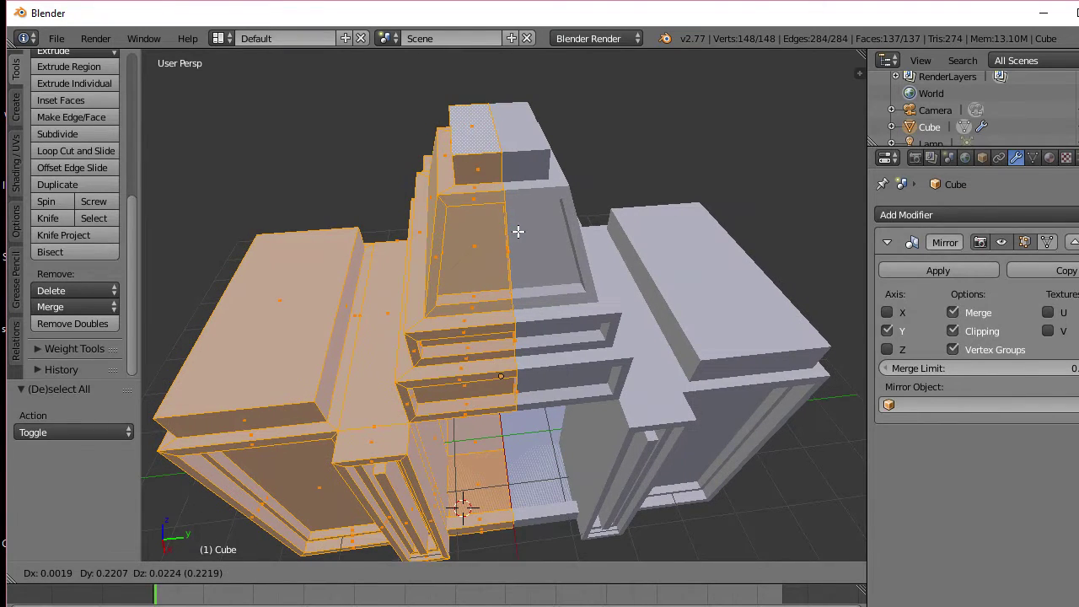
{"action": "left_click", "coordinate": [517, 231]}
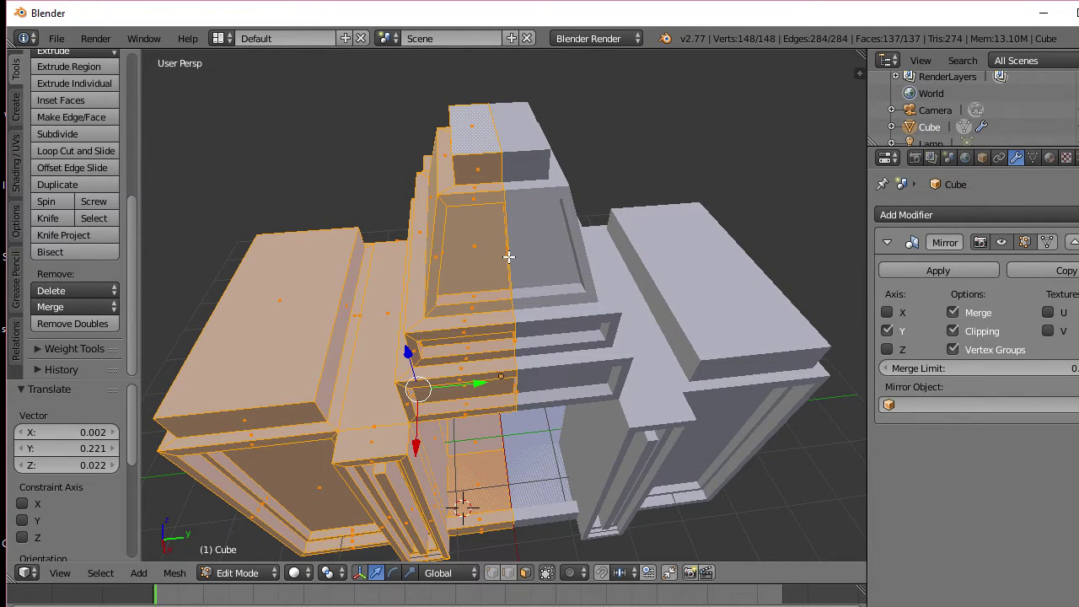
{"action": "key", "text": "a"}
Step: Reselect the whole mesh and move it about 0.155 along the Y axis into the mirror plane
{"action": "middle_click_drag", "start_coordinate": [506, 263], "coordinate": [496, 219]}
{"action": "key", "text": "a"}
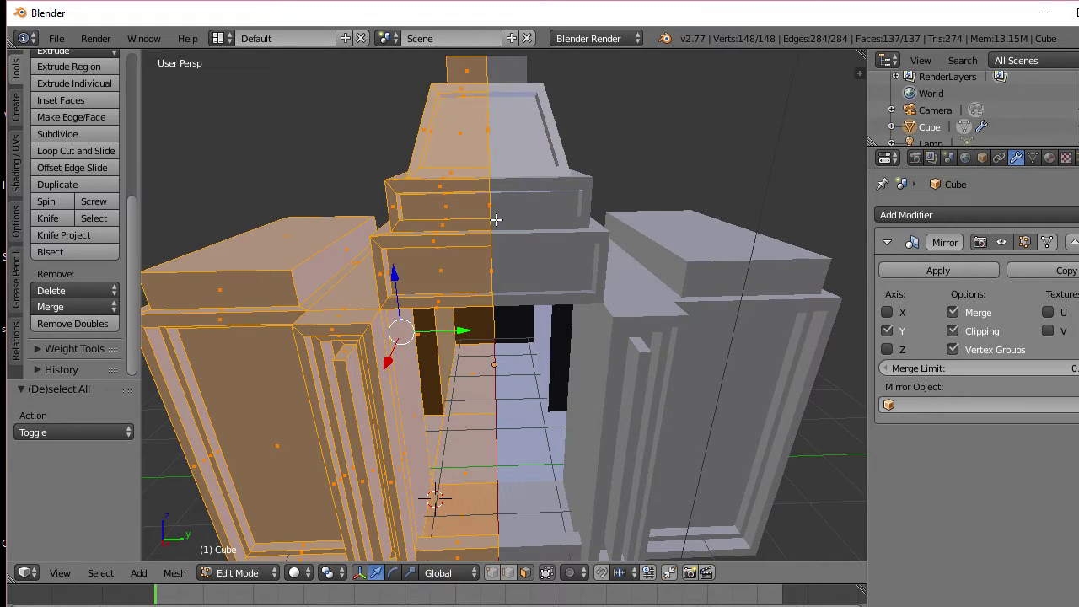
{"action": "key", "text": "g"}
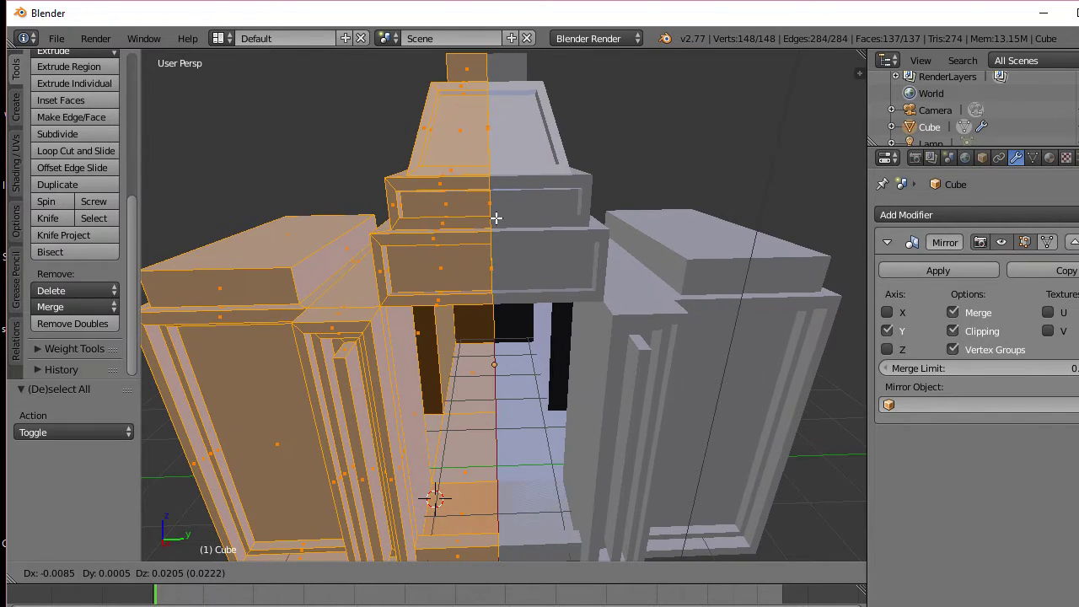
{"action": "left_click", "coordinate": [497, 219]}
{"action": "key", "text": "g"}
{"action": "key", "text": "y"}
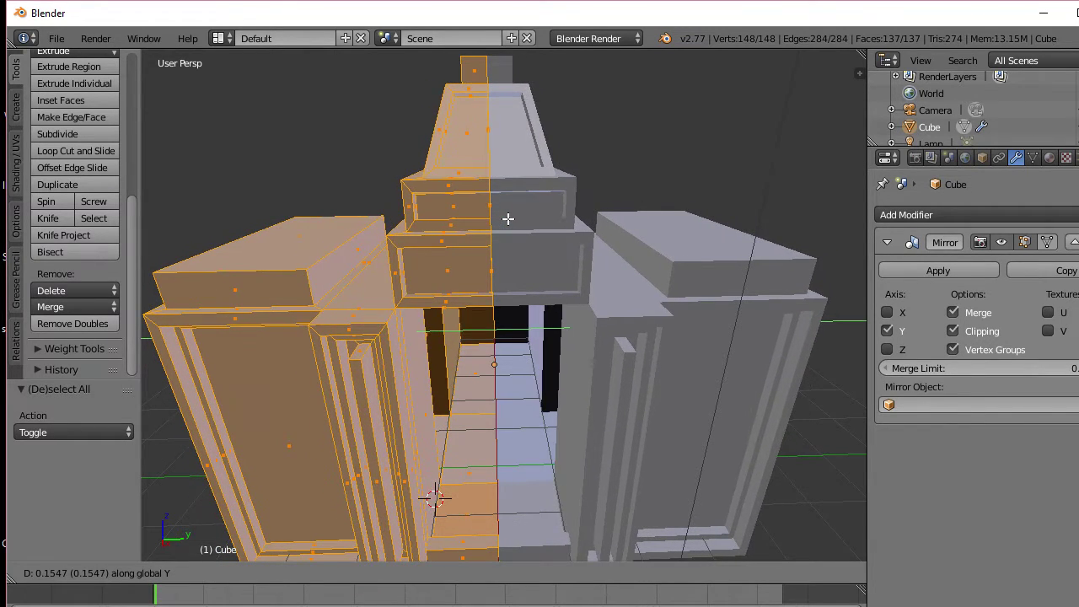
{"action": "left_click", "coordinate": [506, 220]}
Step: Try moving the rear extension's outer side face by about 0.259 in X, -0.722 in Y and -0.021 in Z
{"action": "middle_click_drag", "start_coordinate": [499, 225], "coordinate": [777, 237]}
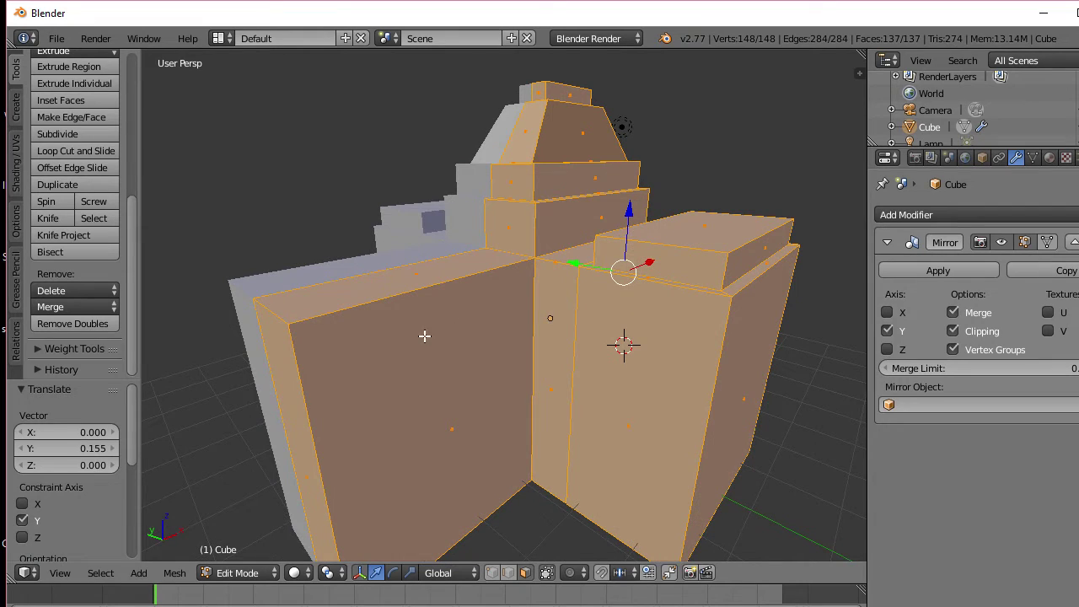
{"action": "middle_click_drag", "start_coordinate": [414, 398], "coordinate": [467, 382]}
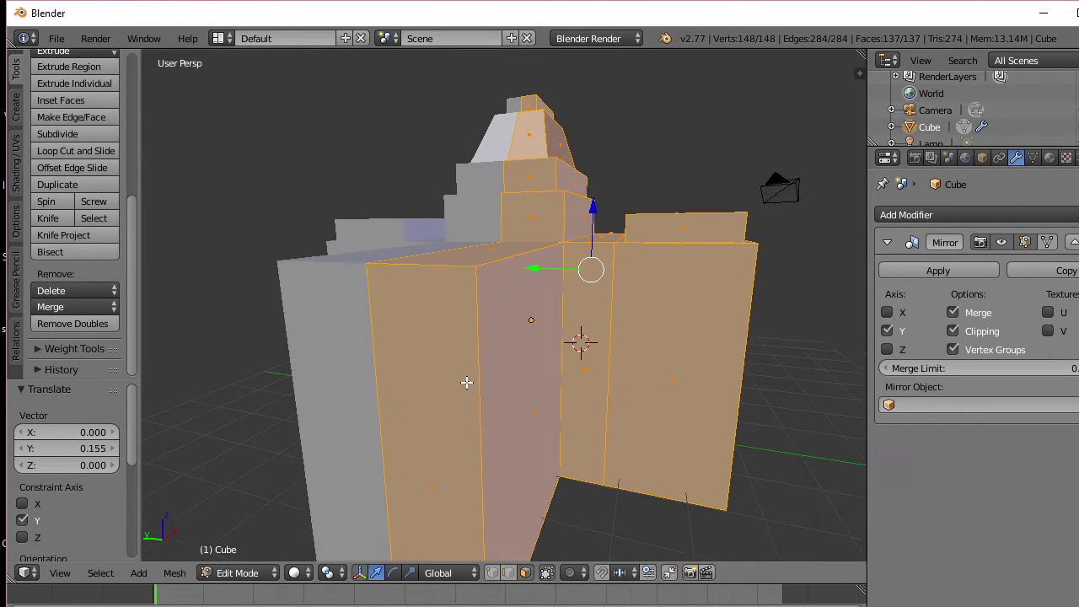
{"action": "key", "text": "a"}
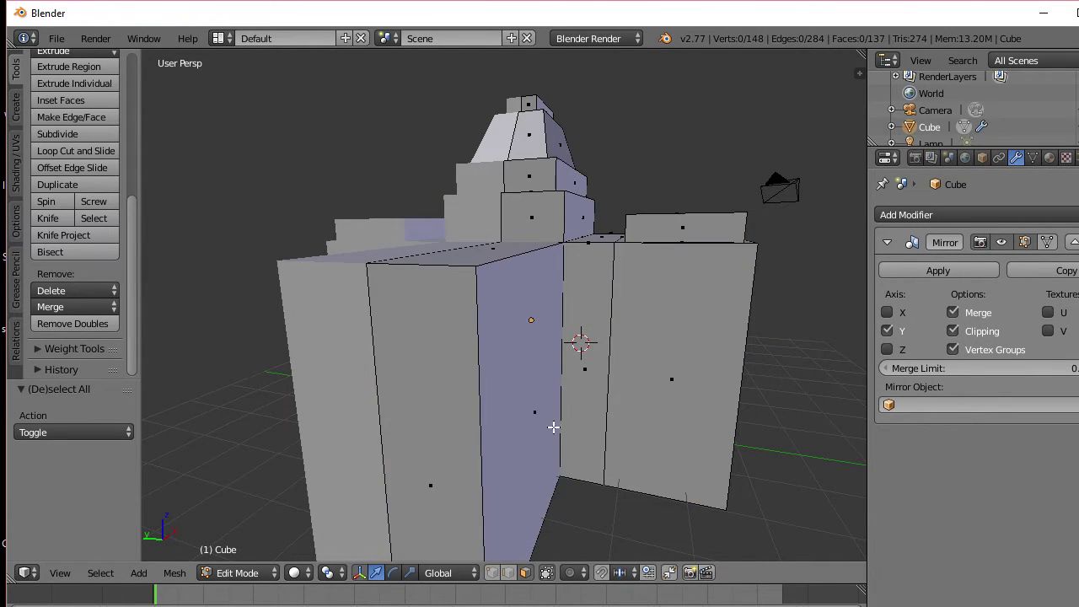
{"action": "right_click", "coordinate": [528, 425]}
{"action": "key", "text": "g"}
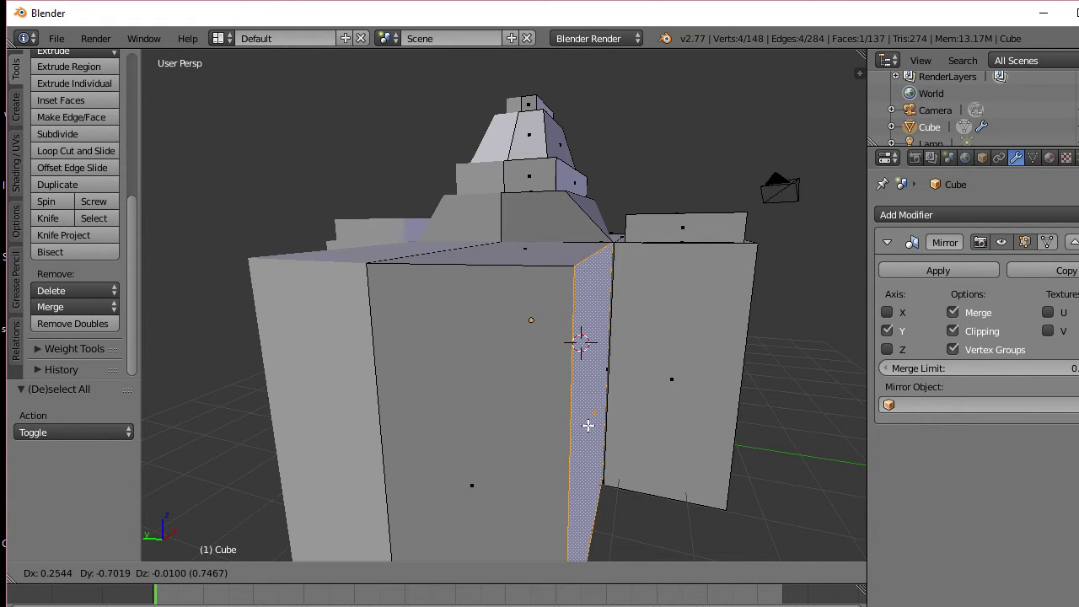
{"action": "left_click", "coordinate": [587, 427]}
{"action": "middle_click_drag", "start_coordinate": [587, 428], "coordinate": [683, 421]}
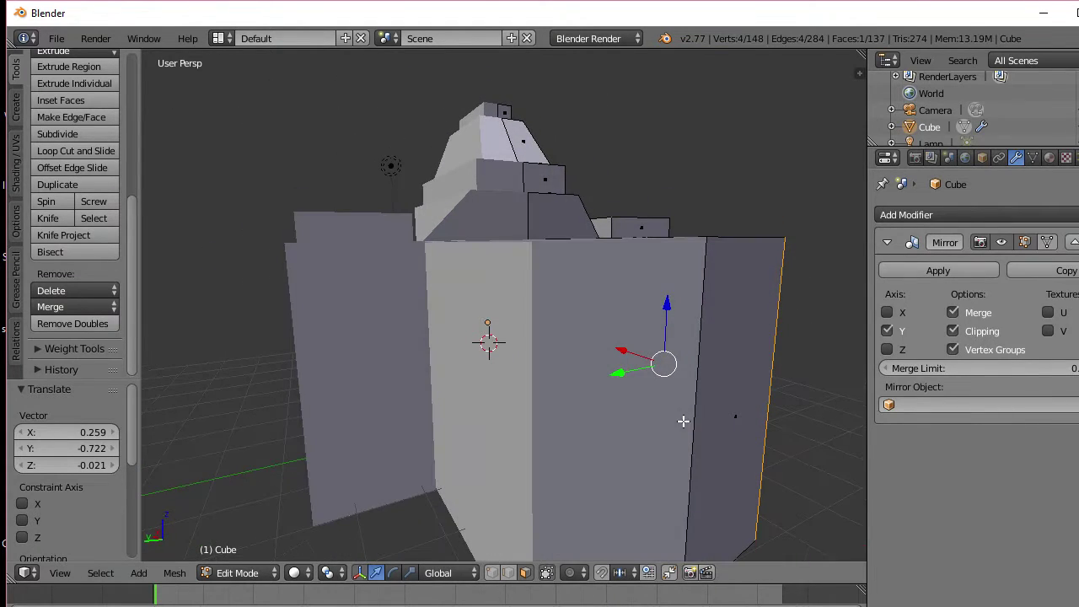
Step: Switch to edge selection and try moving a vertical edge of the rear extension by about 0.261 in X and 0.146 in Y
{"action": "left_click", "coordinate": [508, 572]}
{"action": "right_click", "coordinate": [688, 443]}
{"action": "middle_click_drag", "start_coordinate": [692, 438], "coordinate": [760, 475]}
{"action": "key", "text": "g"}
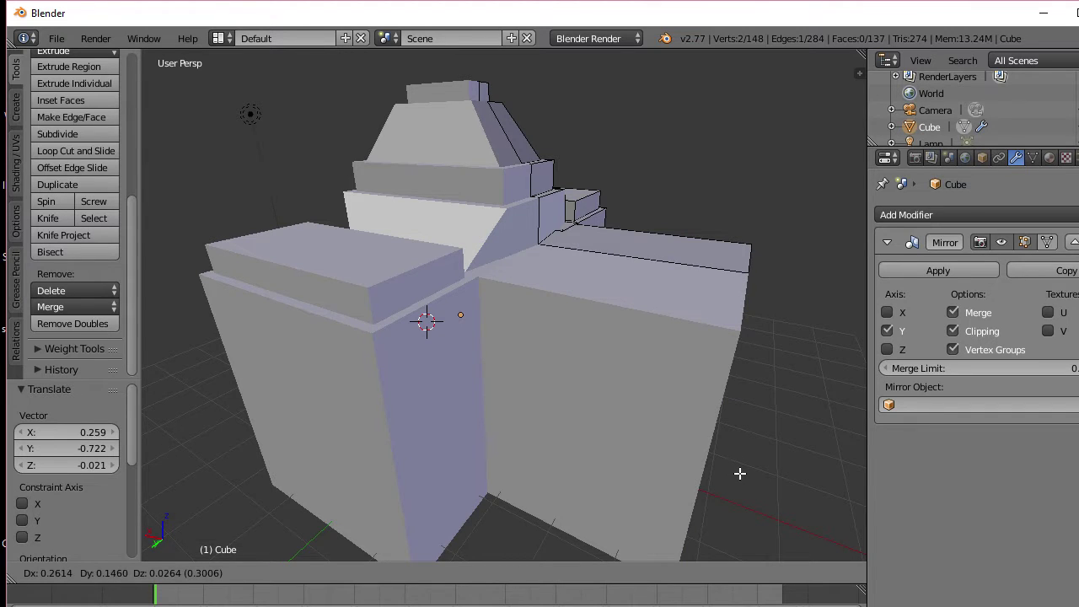
{"action": "left_click", "coordinate": [739, 474]}
{"action": "middle_click_drag", "start_coordinate": [734, 472], "coordinate": [428, 460]}
{"action": "key", "text": "a"}
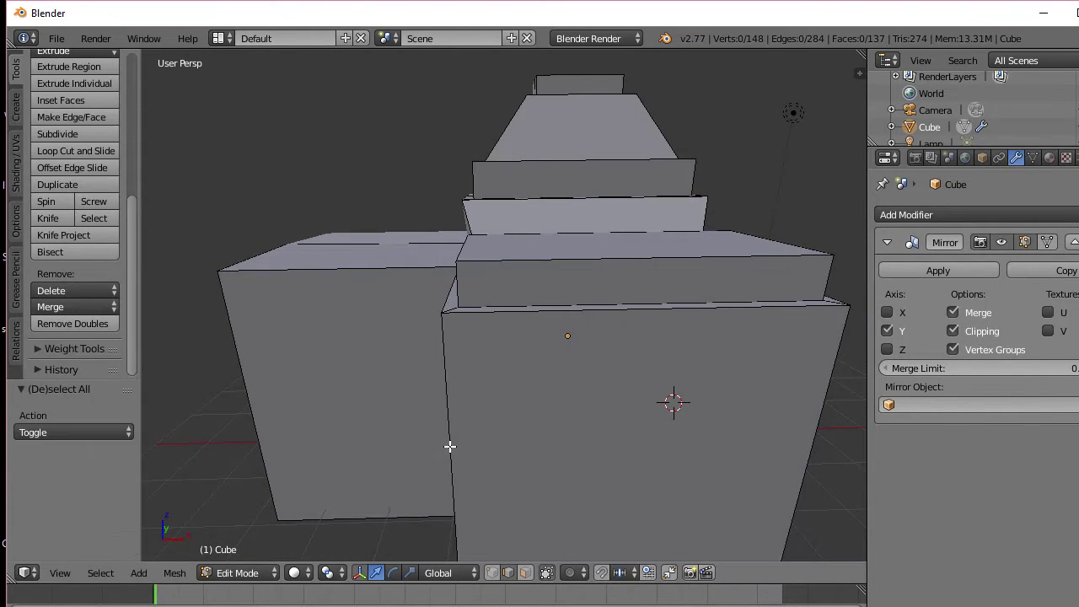
Step: Examine the reshaped rear extension and lowest central roof tier from the front, the side and above
{"action": "middle_click_drag", "start_coordinate": [596, 416], "coordinate": [413, 404]}
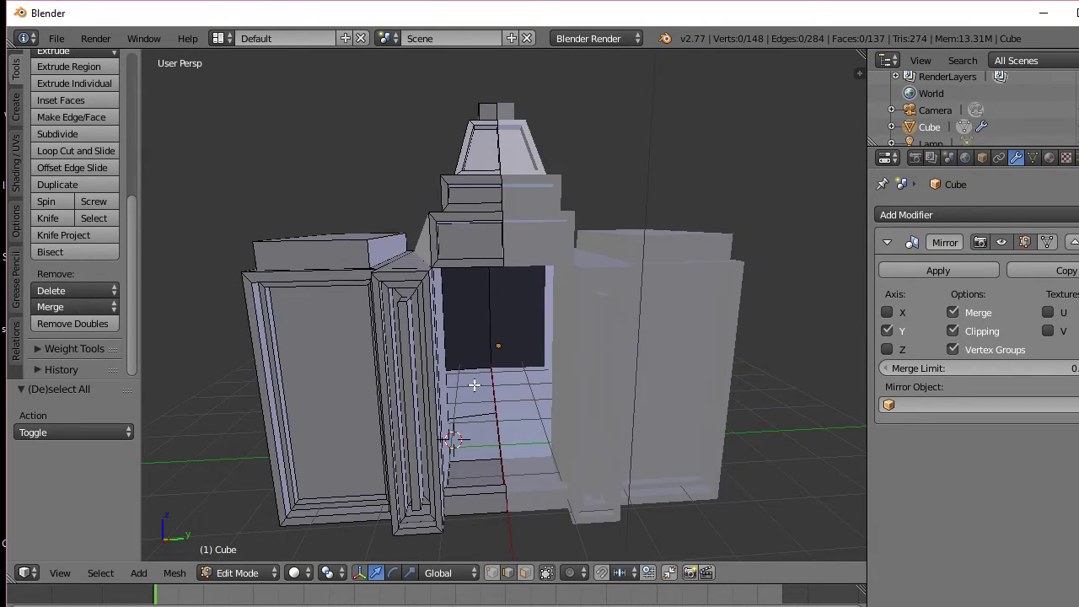
{"action": "middle_click_drag", "start_coordinate": [474, 385], "coordinate": [400, 392]}
{"action": "scroll", "coordinate": [409, 380], "scroll_direction": "up", "scroll_amount": 2}
{"action": "scroll", "coordinate": [409, 379], "scroll_direction": "down", "scroll_amount": 1}
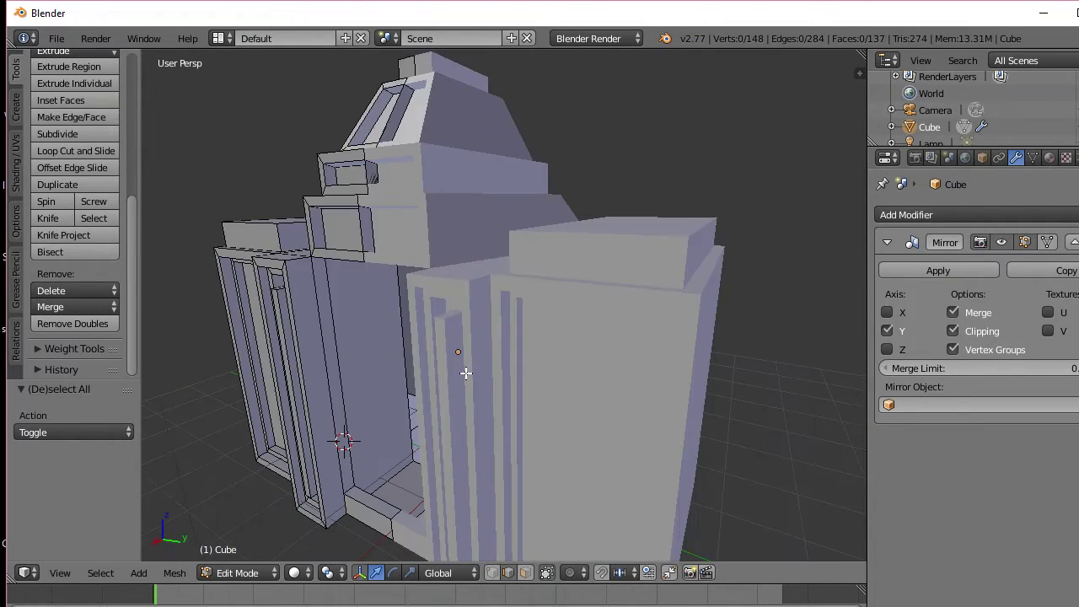
{"action": "middle_click_drag", "start_coordinate": [466, 374], "coordinate": [479, 424]}
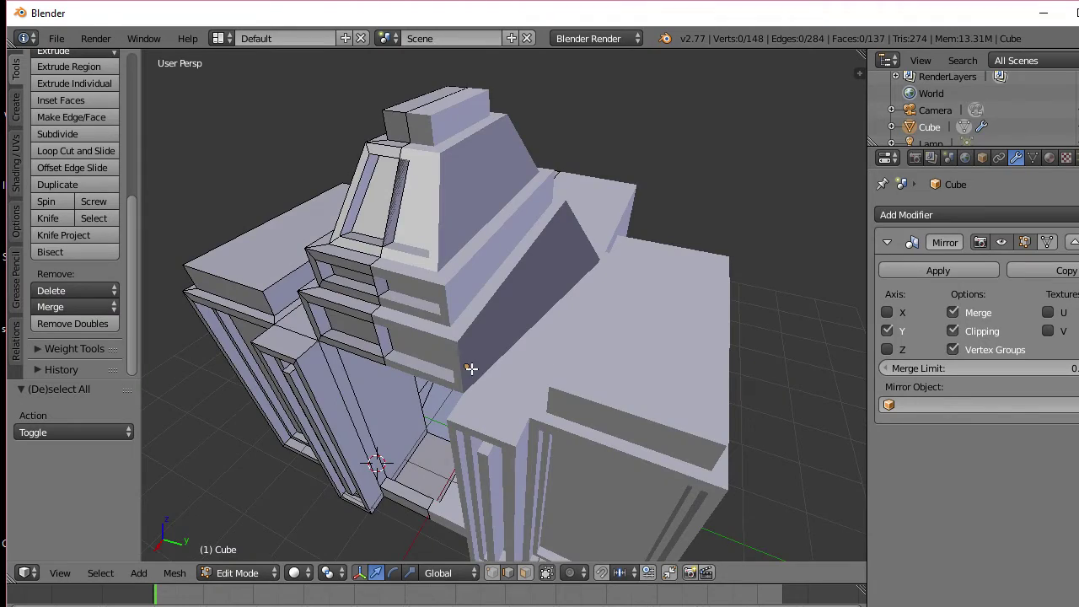
{"action": "middle_click_drag", "start_coordinate": [470, 369], "coordinate": [578, 379]}
{"action": "key", "text": "a"}
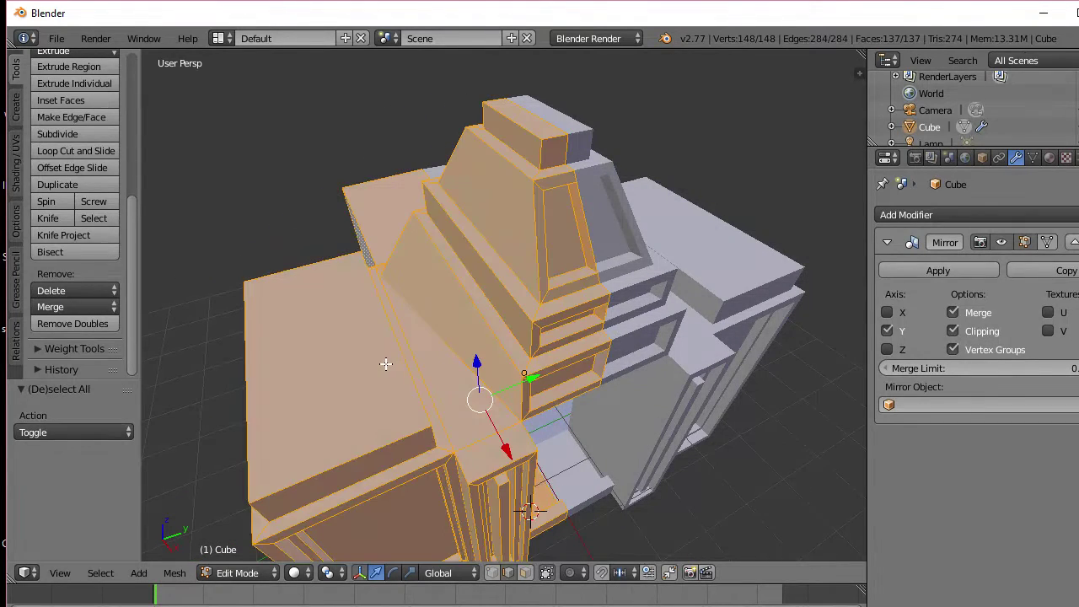
{"action": "key", "text": "a"}
{"action": "key", "text": "a"}
{"action": "key", "text": "Tab"}
{"action": "key", "text": "Tab"}
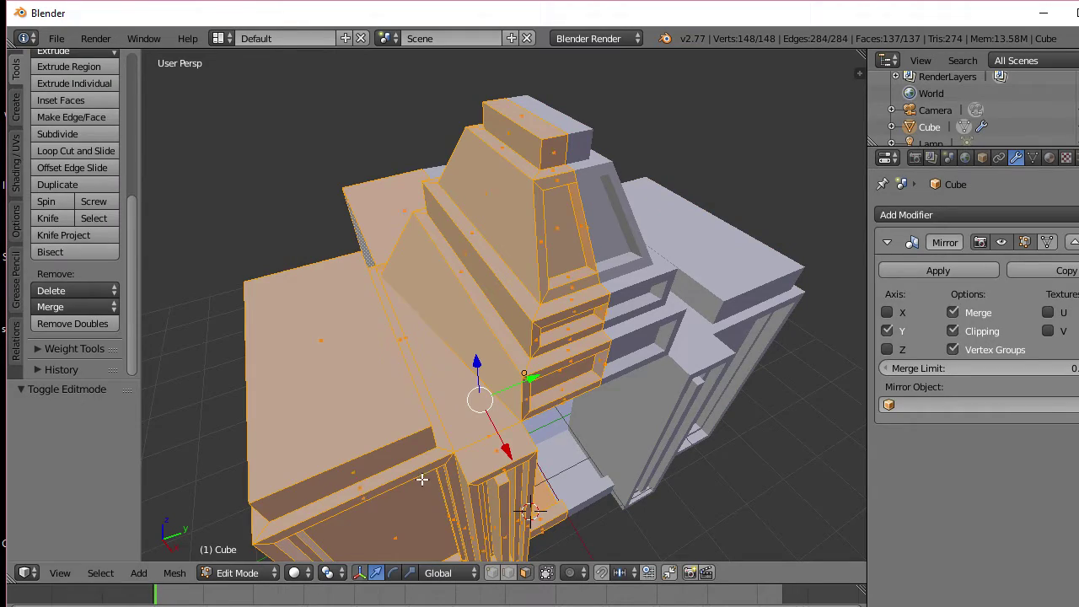
Step: Try to move the top face of the unmirrored side block by -1 along Z
{"action": "right_click", "coordinate": [340, 388]}
{"action": "middle_click_drag", "start_coordinate": [340, 388], "coordinate": [295, 366]}
{"action": "type", "text": "gz-1"}
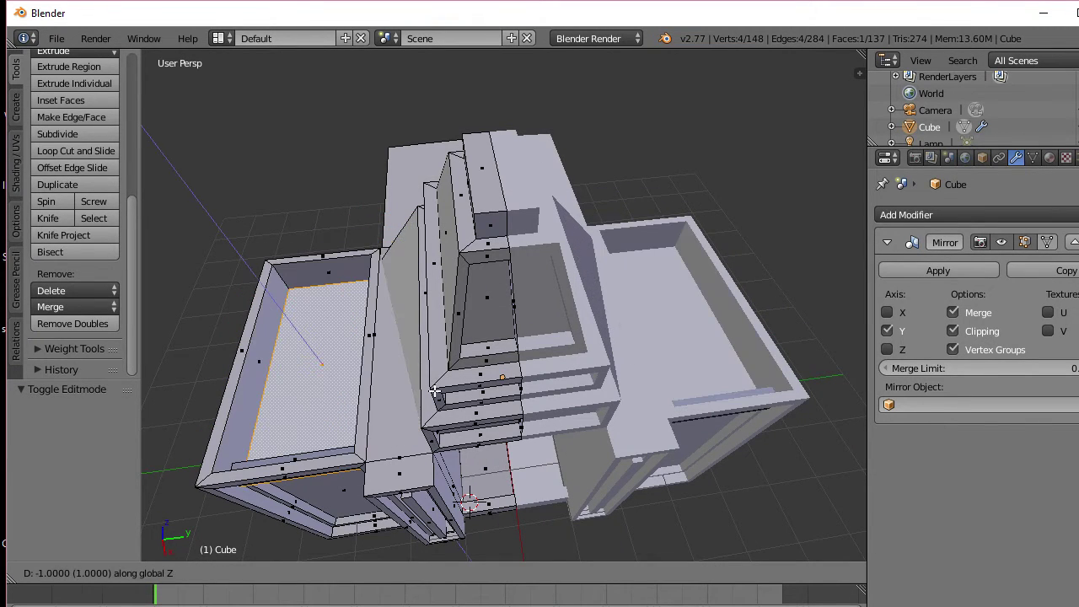
{"action": "right_click", "coordinate": [521, 400]}
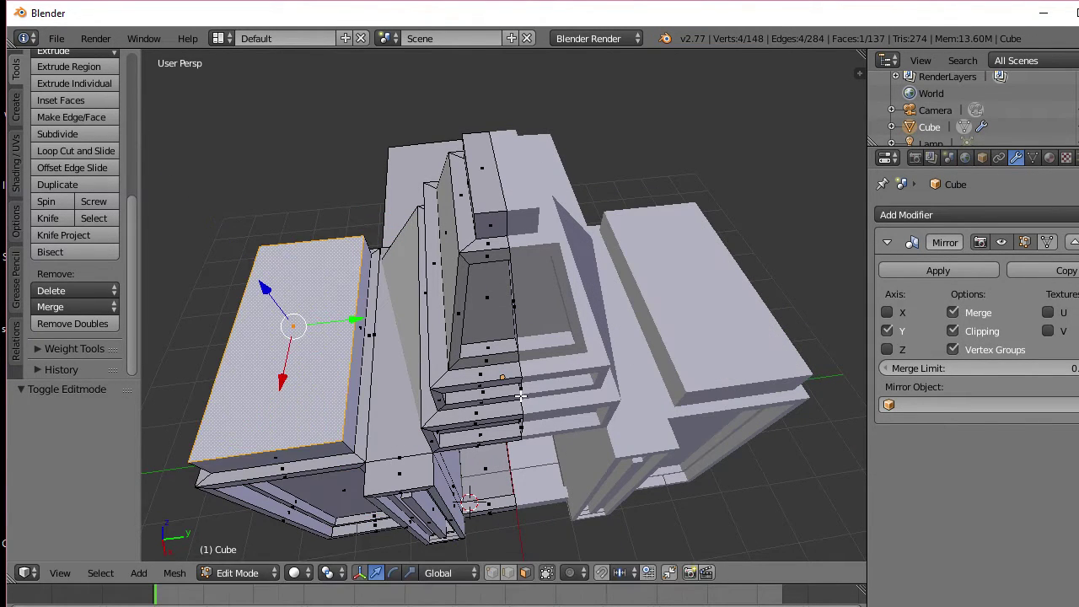
Step: Undo the recent edge and face moves on the rear extension
{"action": "key", "text": "ctrl+z"}
{"action": "key", "text": "a"}
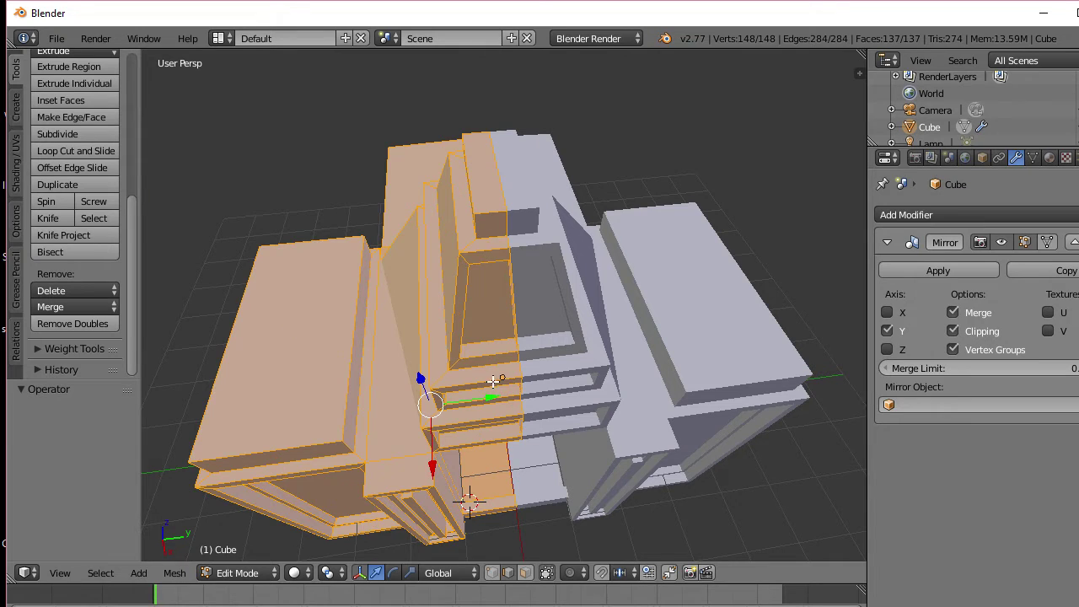
{"action": "key", "text": "a"}
{"action": "key", "text": "a"}
{"action": "key", "text": "a"}
{"action": "key", "text": "ctrl+z"}
{"action": "key", "text": "ctrl+z"}
{"action": "key", "text": "ctrl+z"}
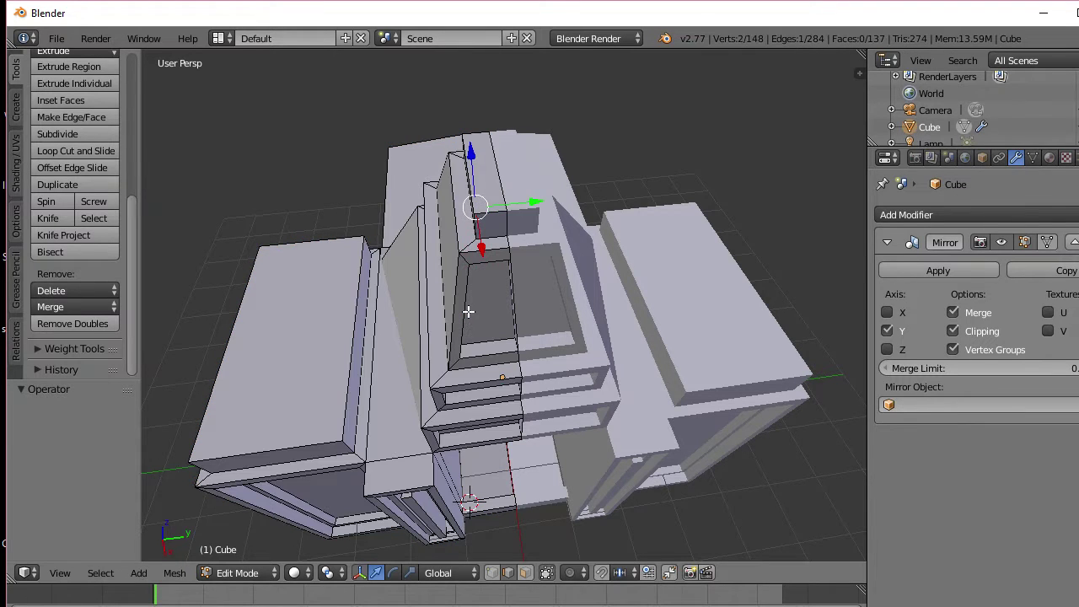
{"action": "key", "text": "ctrl+z"}
{"action": "key", "text": "ctrl+z"}
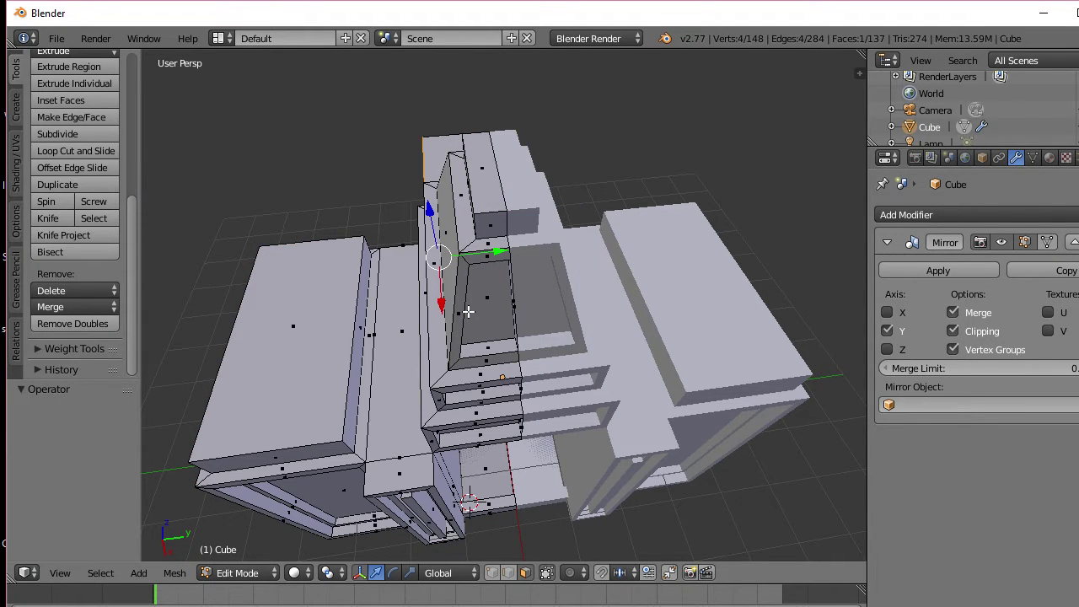
Step: Select the top face of the unmirrored side block and inset it by about 0.097
{"action": "middle_click_drag", "start_coordinate": [431, 361], "coordinate": [464, 330]}
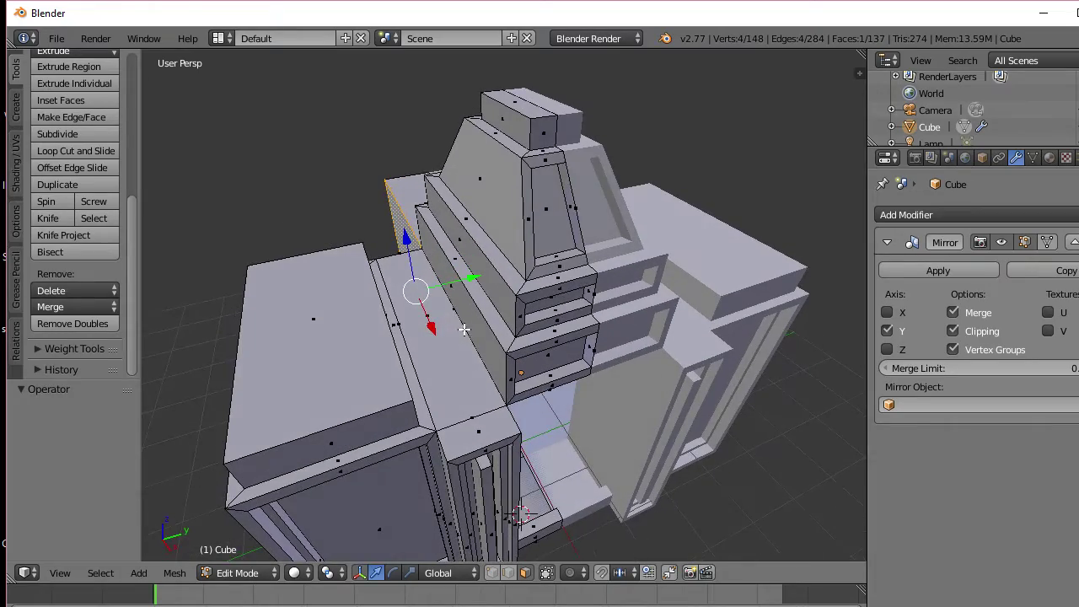
{"action": "middle_click_drag", "start_coordinate": [397, 348], "coordinate": [420, 336]}
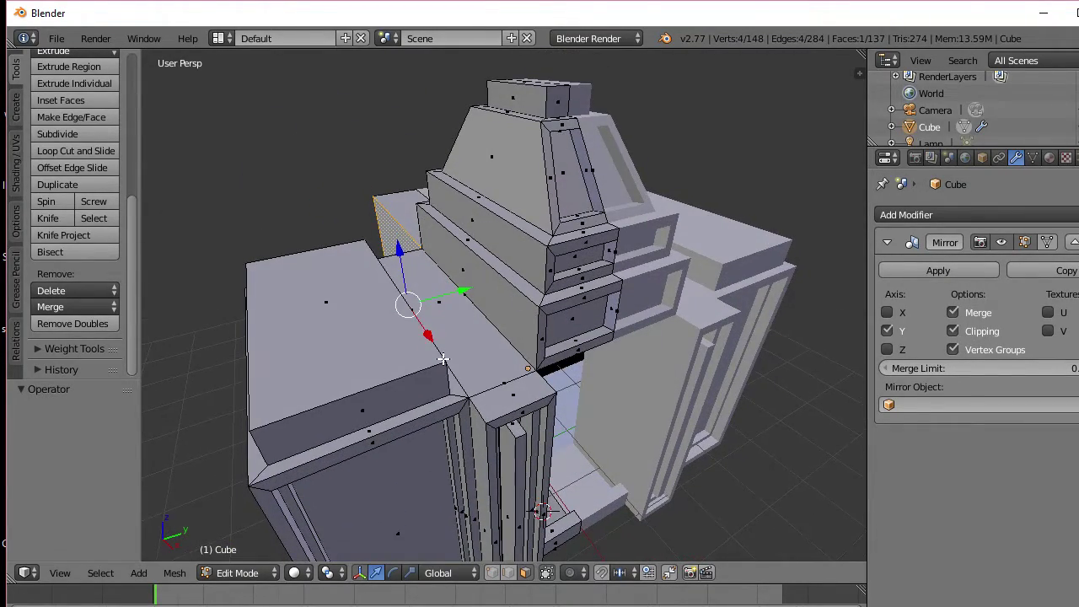
{"action": "mouse_move", "coordinate": [474, 381]}
{"action": "middle_mouse_down"}
{"action": "mouse_move", "coordinate": [388, 337]}
{"action": "mouse_move", "coordinate": [380, 359]}
{"action": "mouse_move", "coordinate": [362, 361]}
{"action": "mouse_move", "coordinate": [477, 384]}
{"action": "middle_mouse_up"}
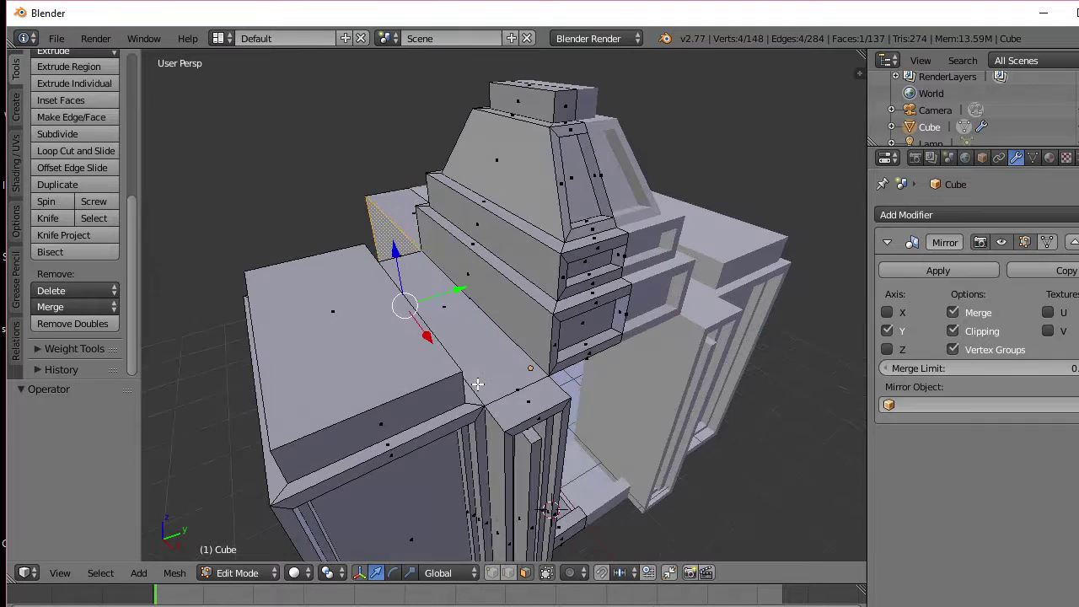
{"action": "right_click", "coordinate": [347, 351]}
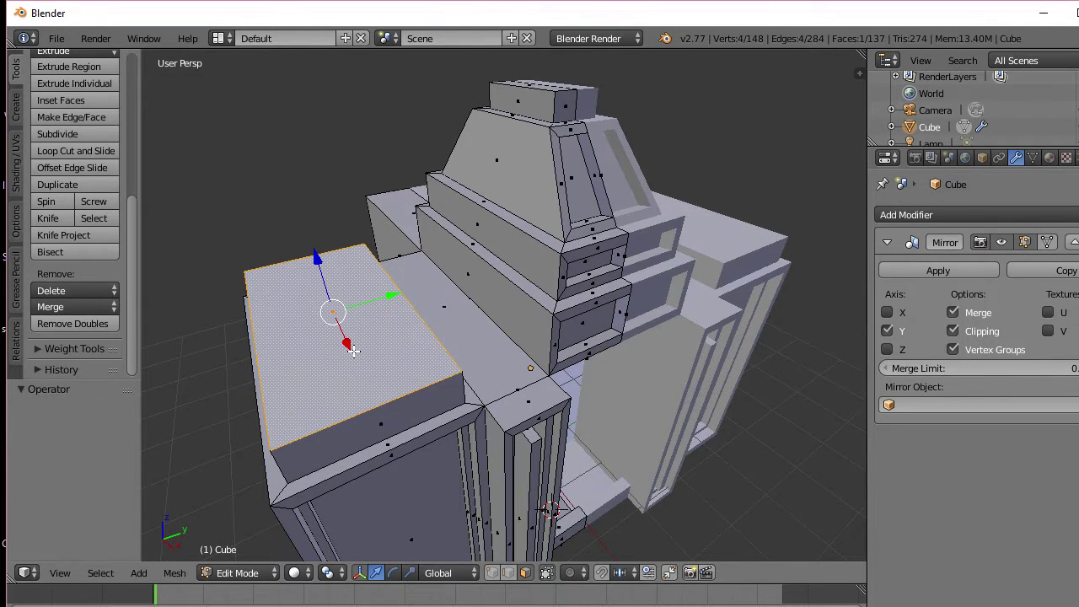
{"action": "key", "text": "i"}
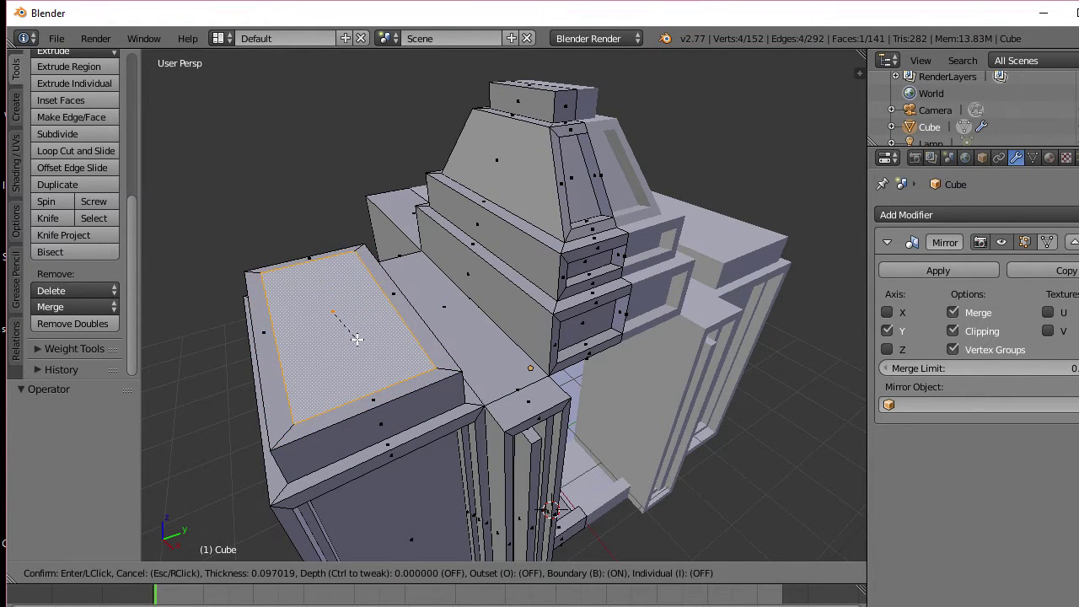
{"action": "left_click", "coordinate": [357, 338]}
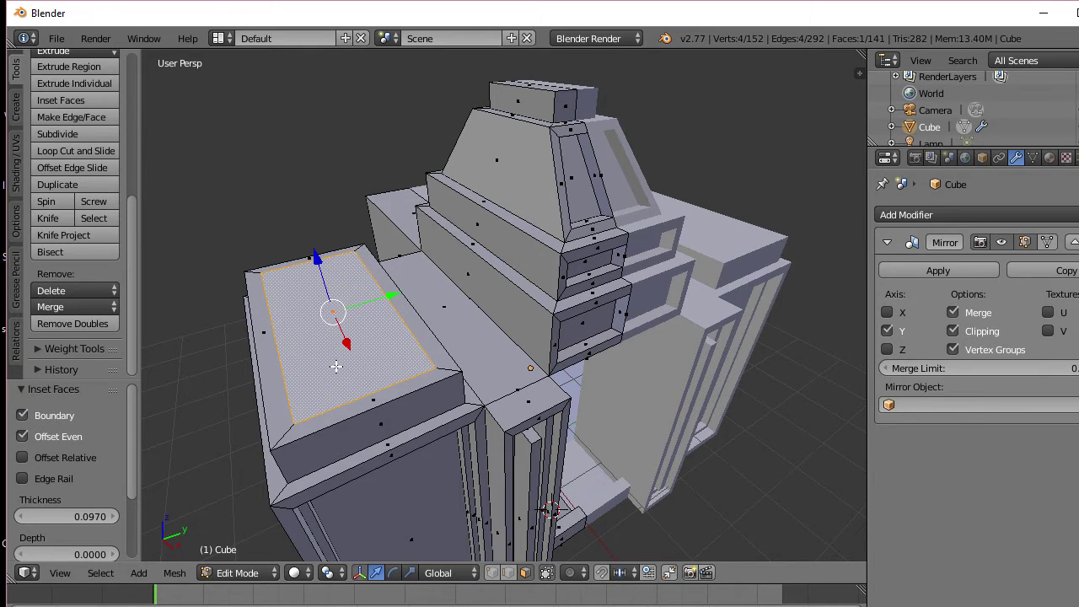
Step: Extrude the inset top face of the unmirrored side block downward by about 0.193 to form a recess
{"action": "key", "text": "e"}
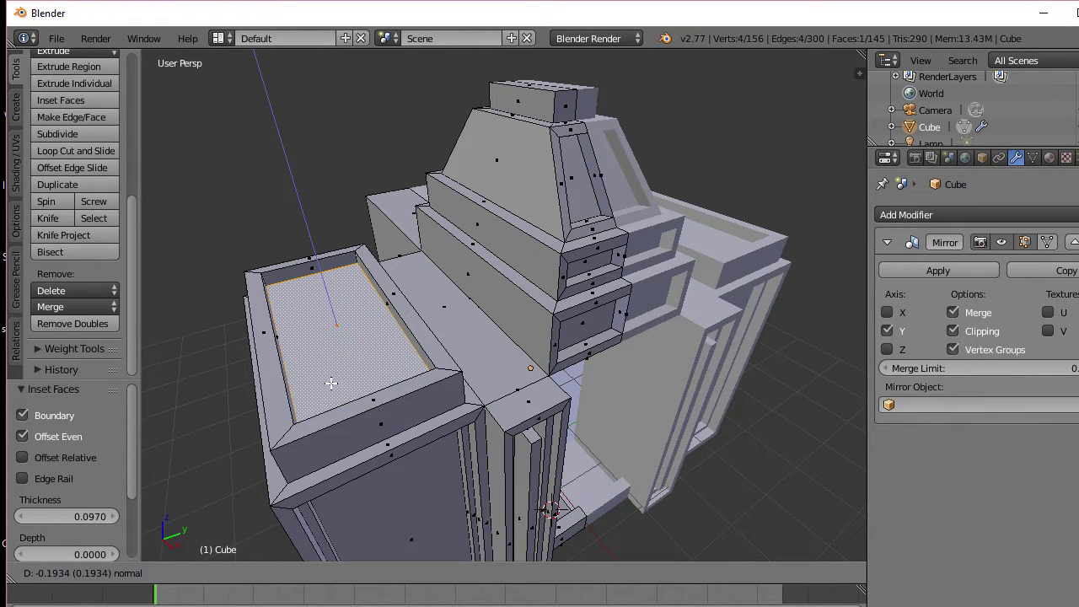
{"action": "left_click", "coordinate": [330, 382]}
{"action": "middle_click_drag", "start_coordinate": [331, 382], "coordinate": [329, 346]}
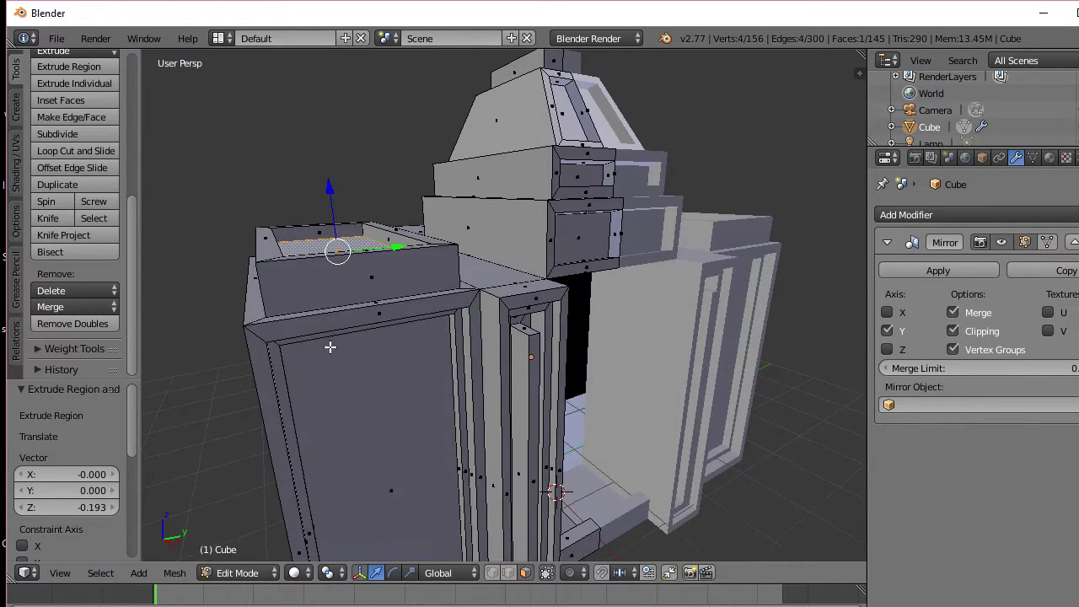
Step: Inset the recess floor on the side block's top by about 0.098 and extrude the inner face up about 0.721
{"action": "key", "text": "i"}
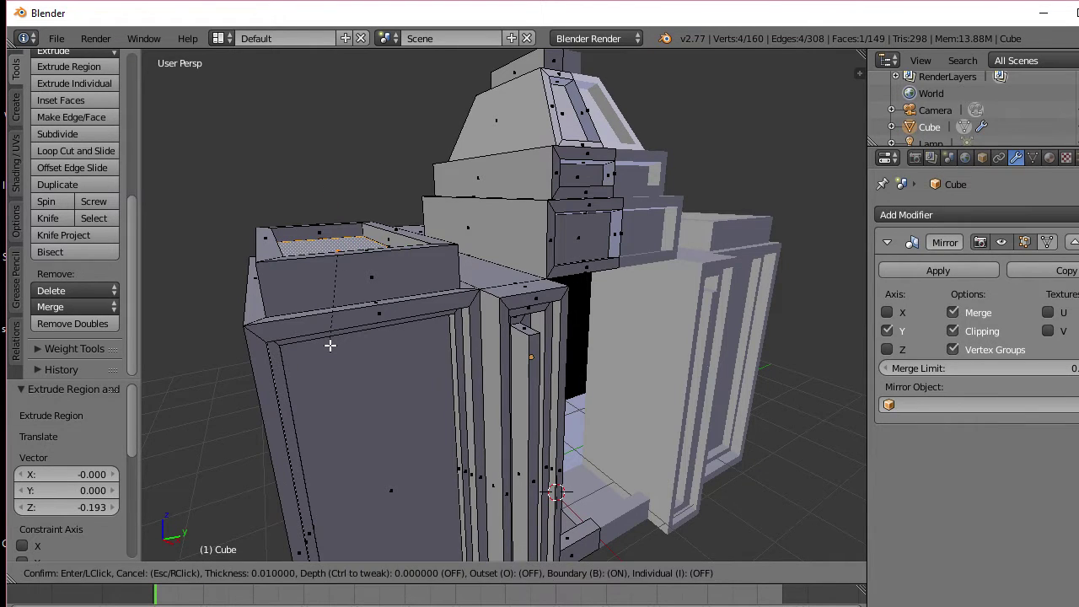
{"action": "left_click", "coordinate": [333, 338]}
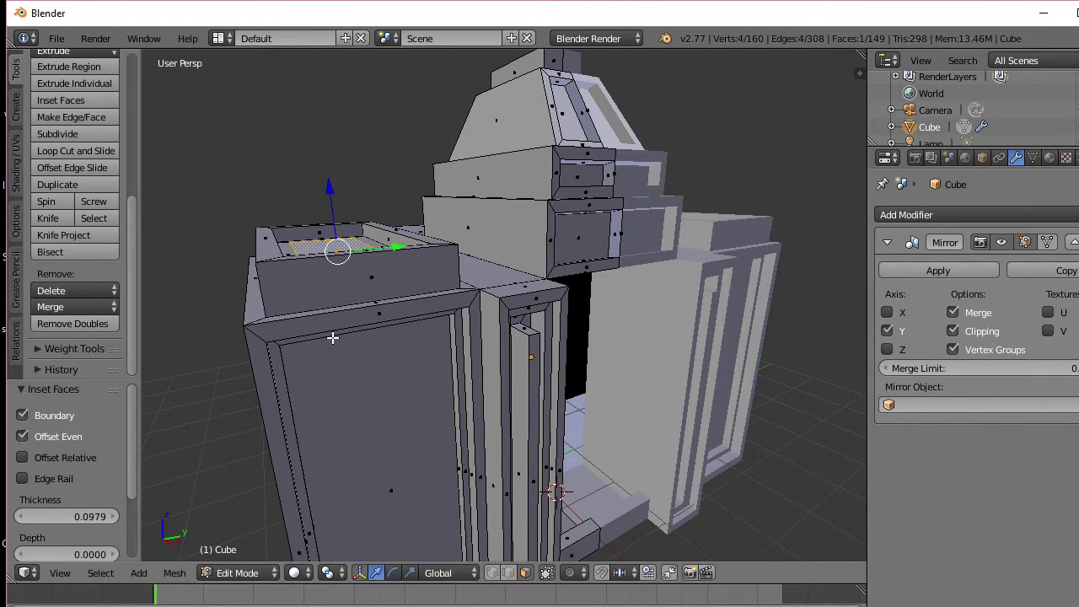
{"action": "key", "text": "e"}
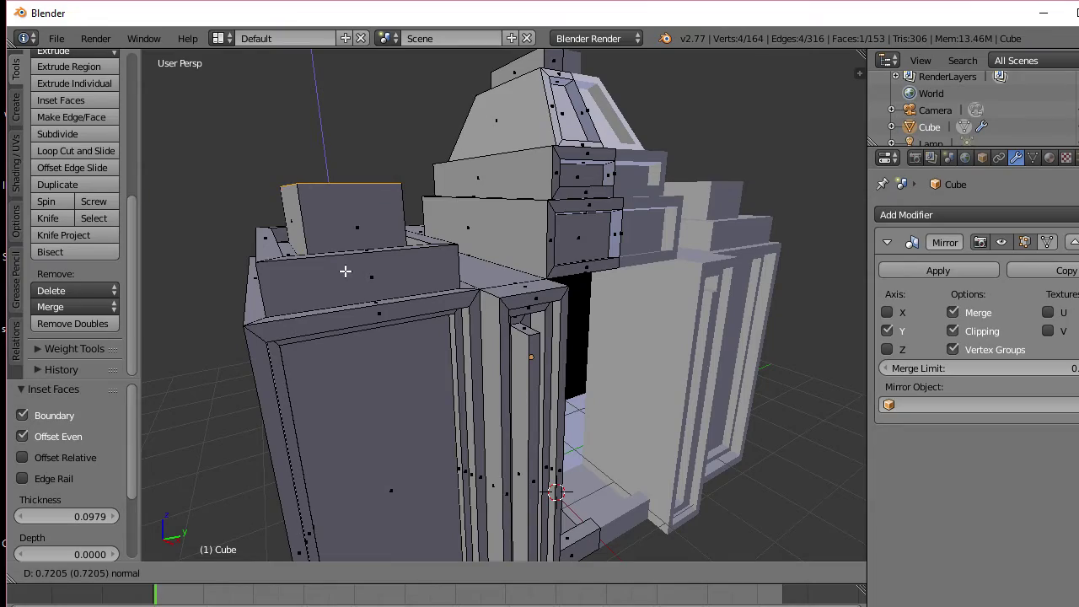
{"action": "left_click", "coordinate": [345, 271]}
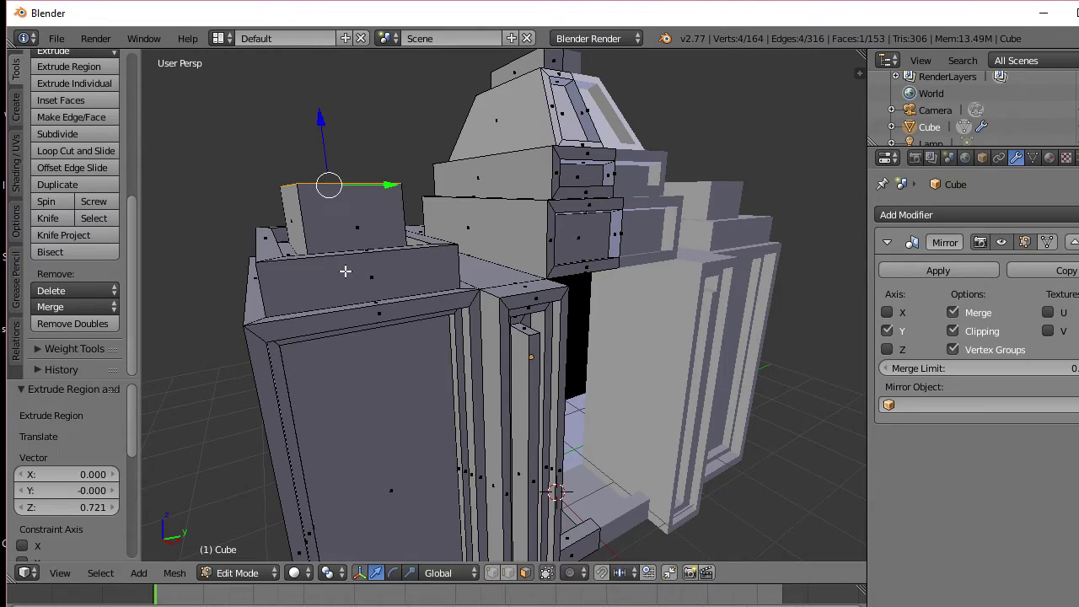
Step: Select the large outer side face of the unmirrored side block and inset it by about 0.106
{"action": "middle_click_drag", "start_coordinate": [499, 304], "coordinate": [591, 297]}
{"action": "scroll", "coordinate": [452, 322], "scroll_direction": "up", "scroll_amount": 1}
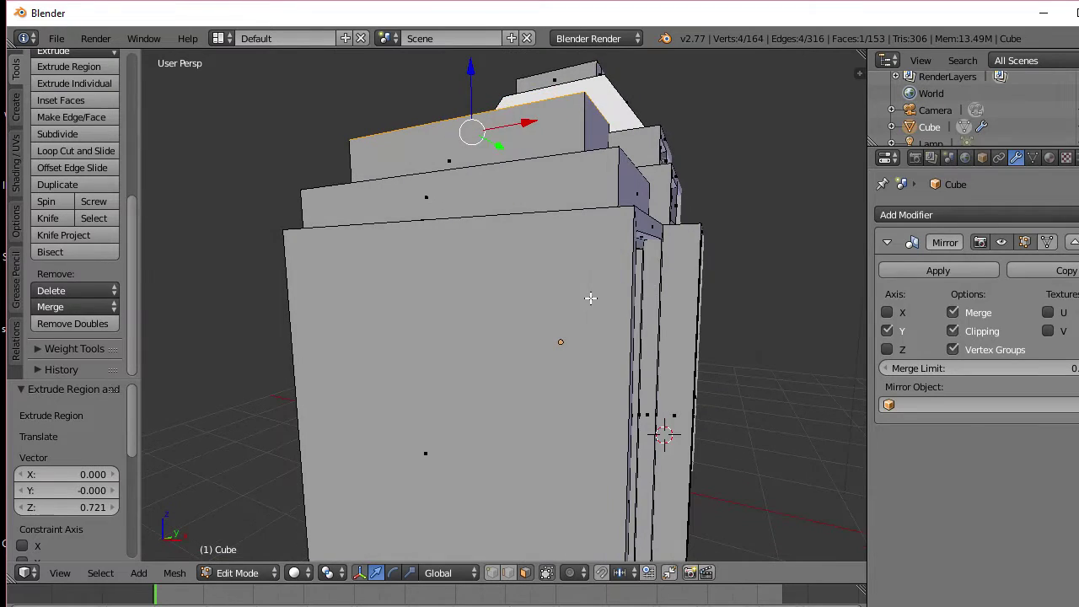
{"action": "right_click", "coordinate": [487, 425]}
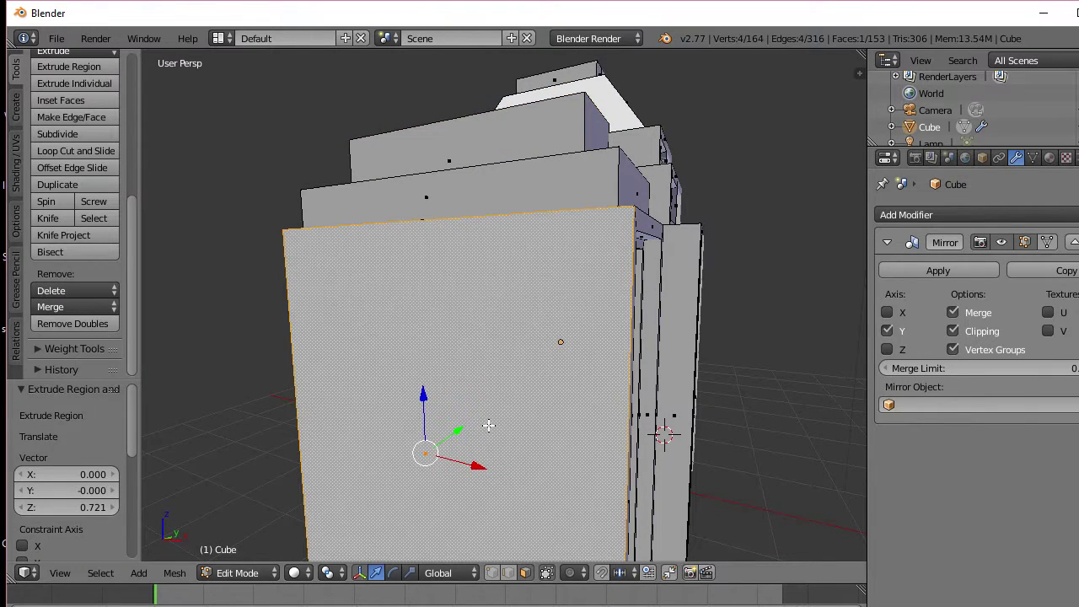
{"action": "scroll", "coordinate": [488, 425], "scroll_direction": "down", "scroll_amount": 2}
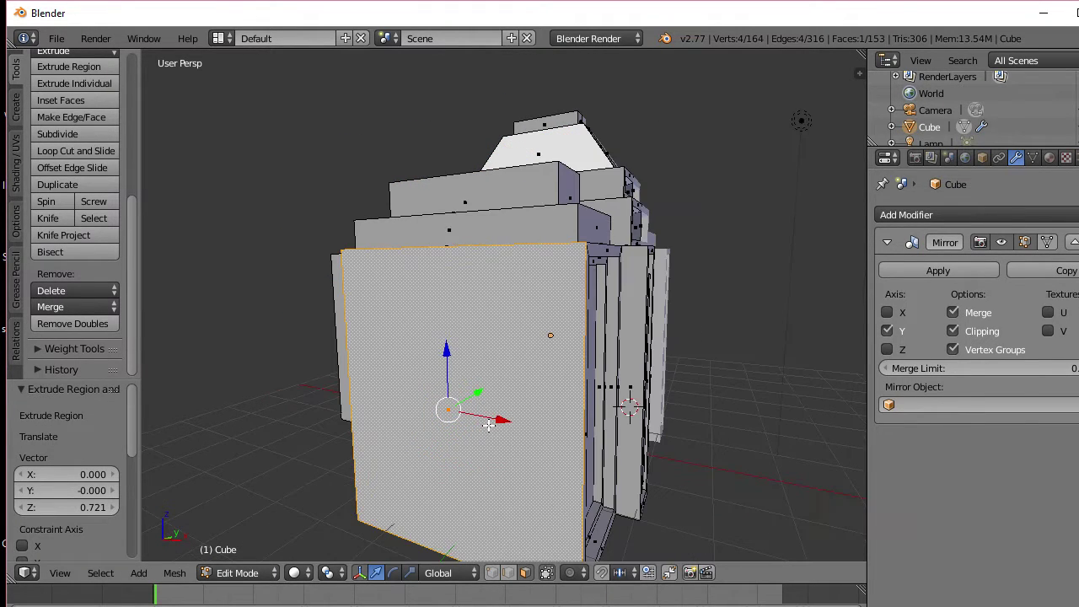
{"action": "key", "text": "i"}
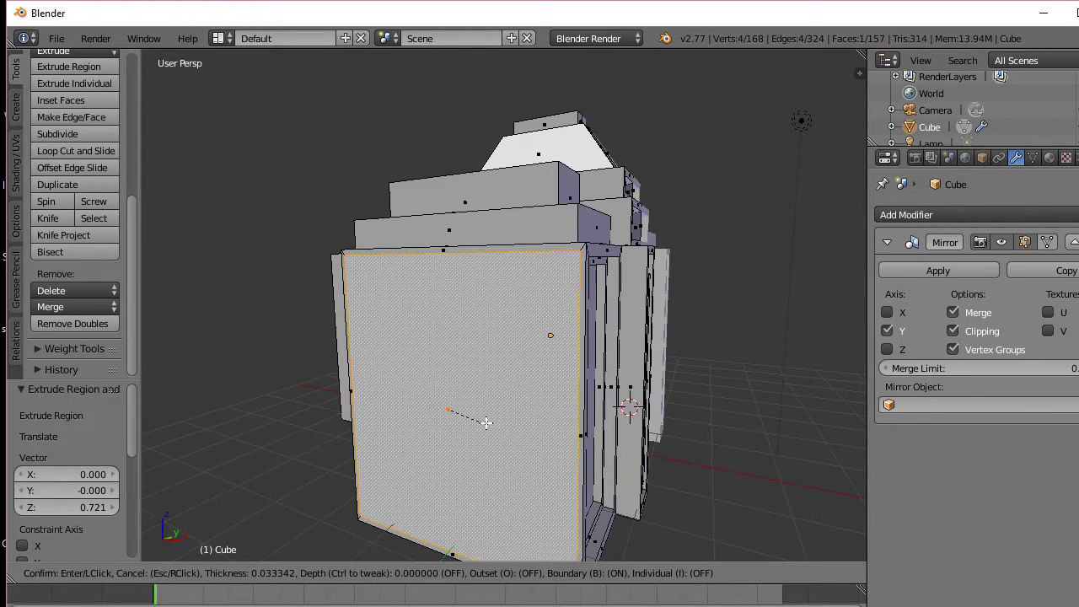
{"action": "left_click", "coordinate": [482, 419]}
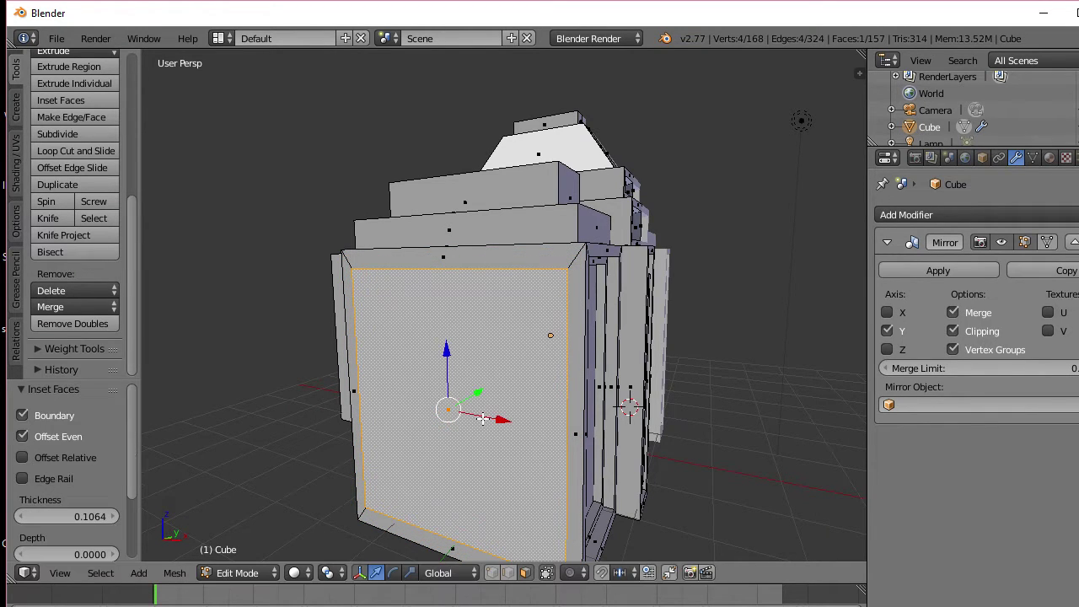
Step: Extrude the inset outer side face inward by about 0.196 and inset the recessed face by about 0.122
{"action": "middle_click_drag", "start_coordinate": [482, 419], "coordinate": [432, 427]}
{"action": "key", "text": "e"}
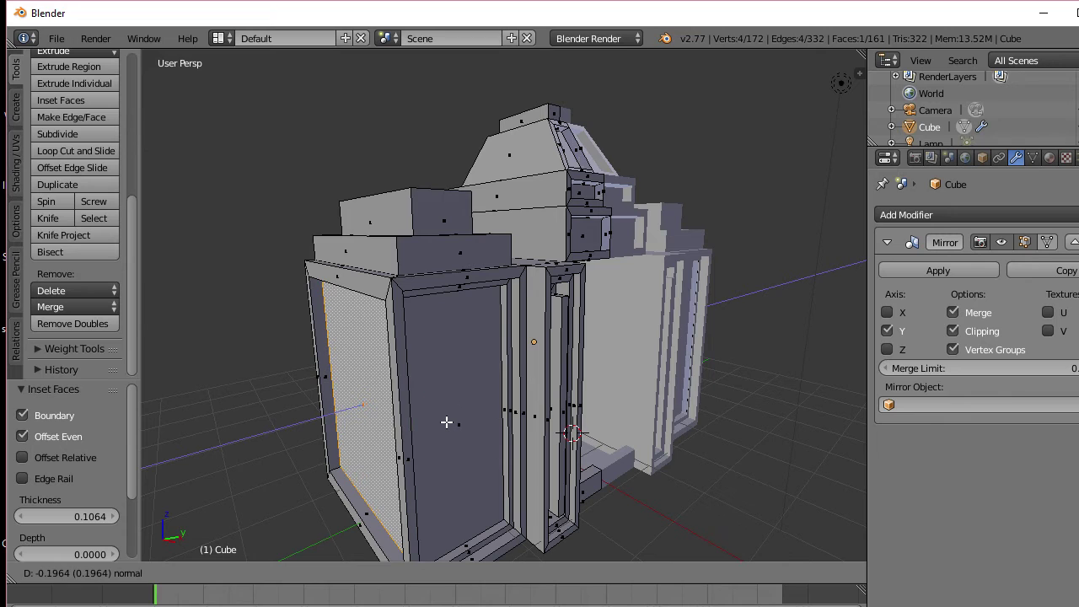
{"action": "left_click", "coordinate": [447, 422]}
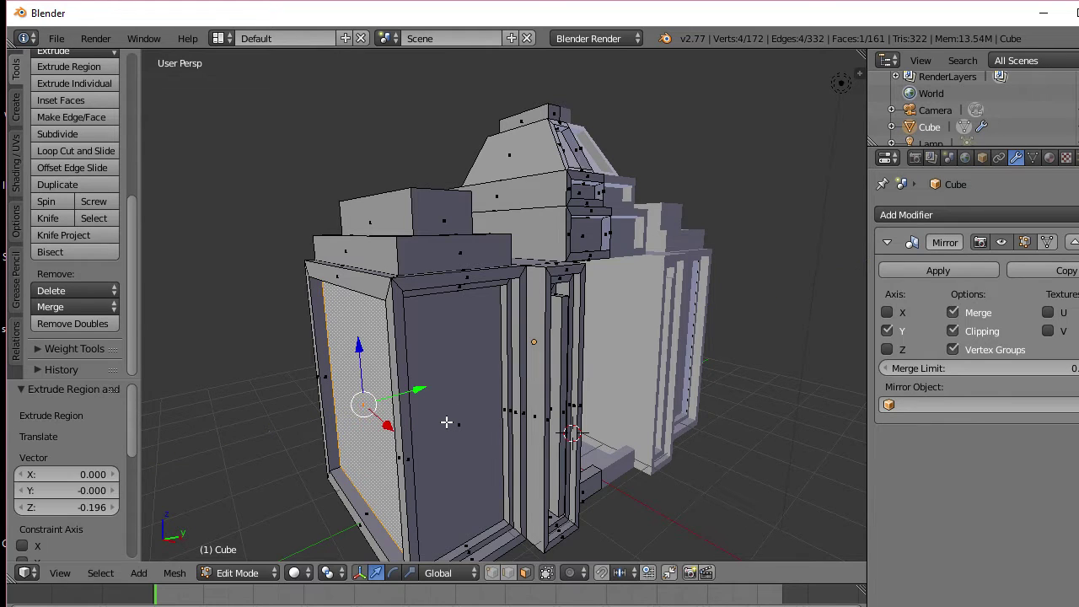
{"action": "key", "text": "i"}
{"action": "left_click", "coordinate": [439, 416]}
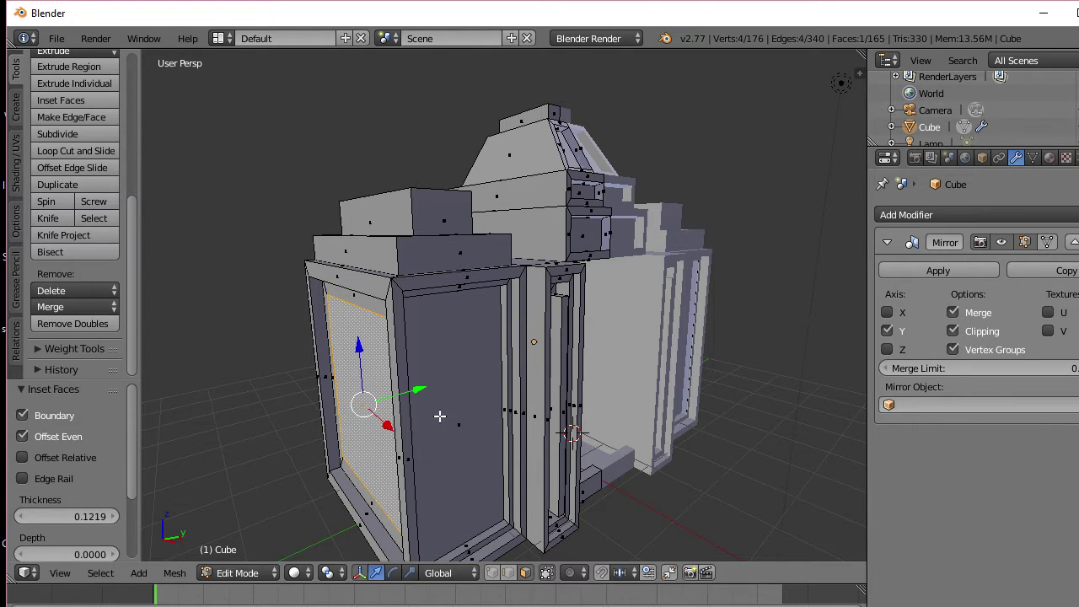
Step: Extrude the inner outer-side panel inward by about 0.155, and extrude it again outward by about 0.5
{"action": "key", "text": "e"}
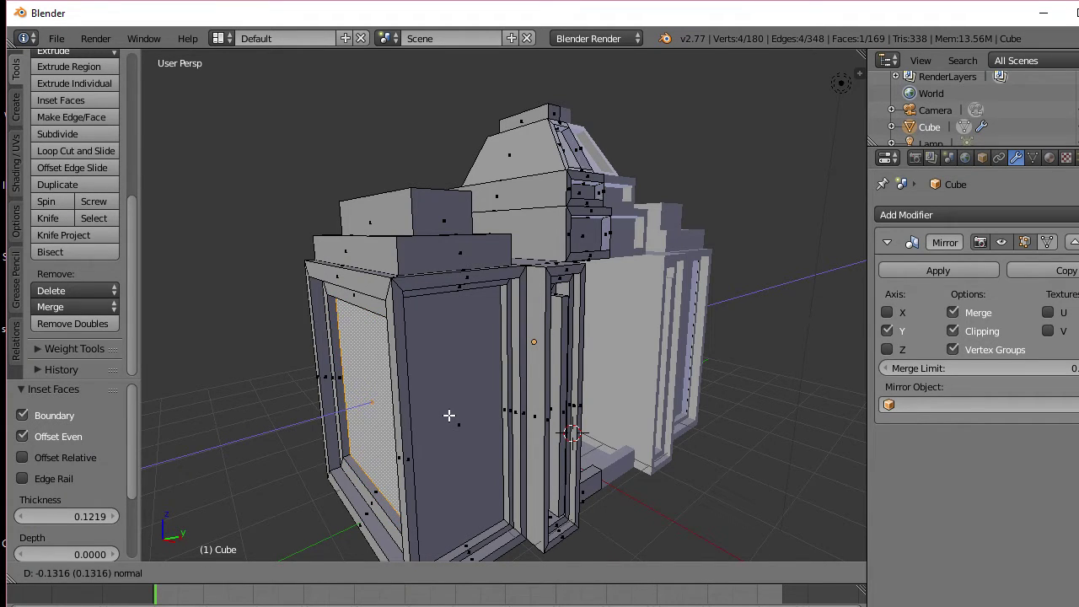
{"action": "left_click", "coordinate": [450, 415]}
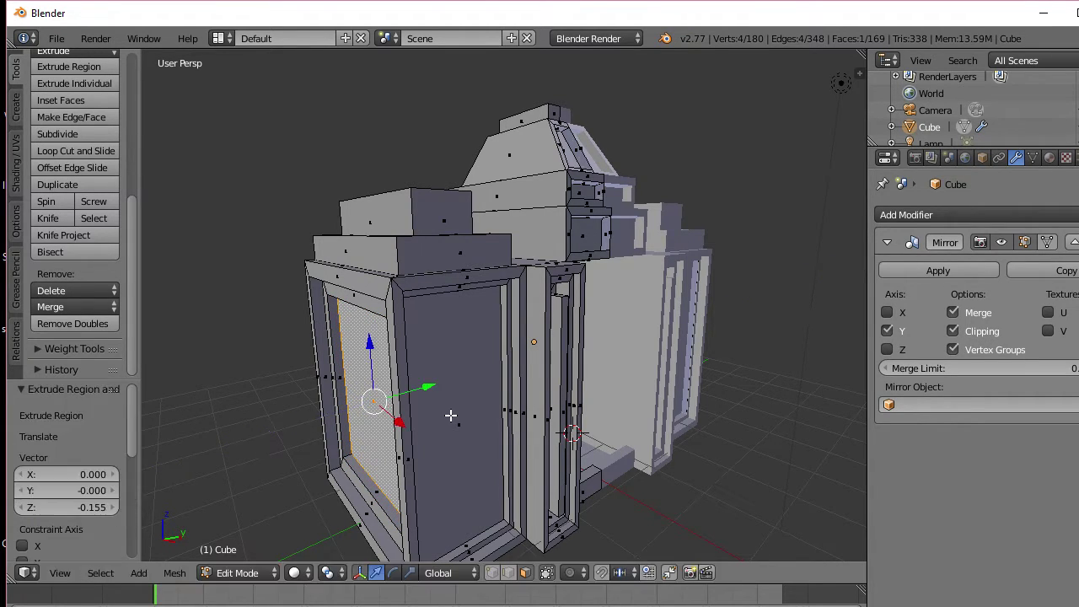
{"action": "key", "text": "e"}
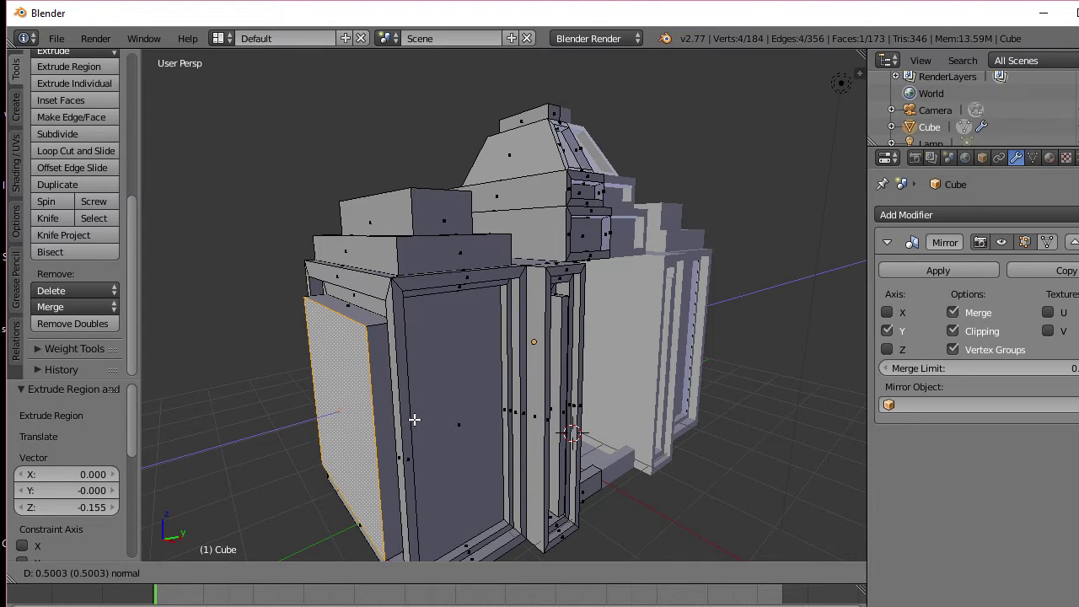
{"action": "left_click", "coordinate": [413, 419]}
Step: Deselect everything and examine the side block's raised outer panel and the whole mirrored building from the front, above and rear
{"action": "middle_click_drag", "start_coordinate": [413, 419], "coordinate": [477, 420]}
{"action": "scroll", "coordinate": [481, 417], "scroll_direction": "up", "scroll_amount": 2}
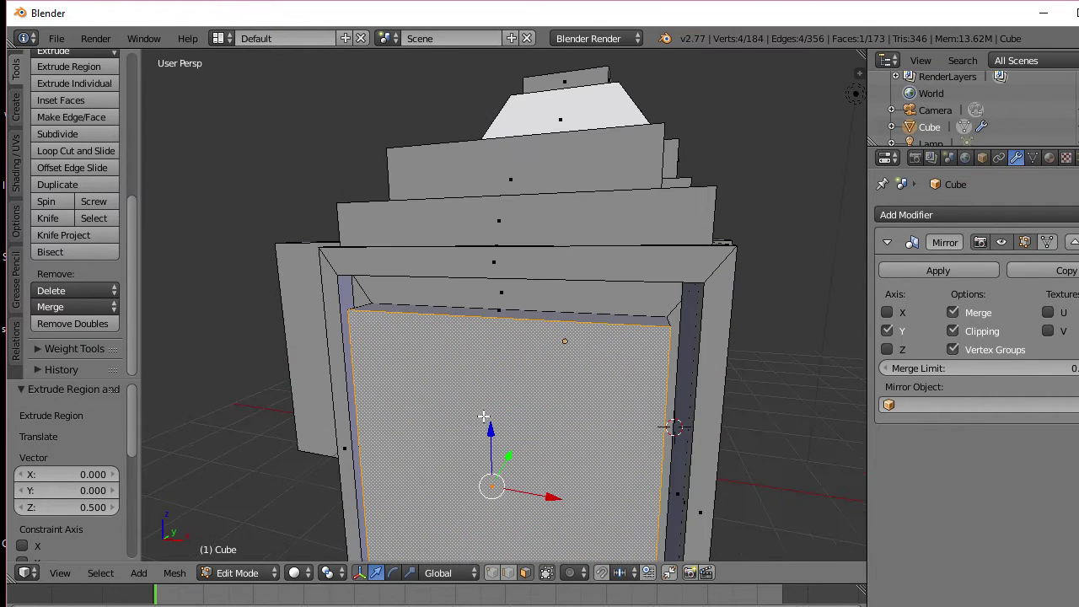
{"action": "key", "text": "a"}
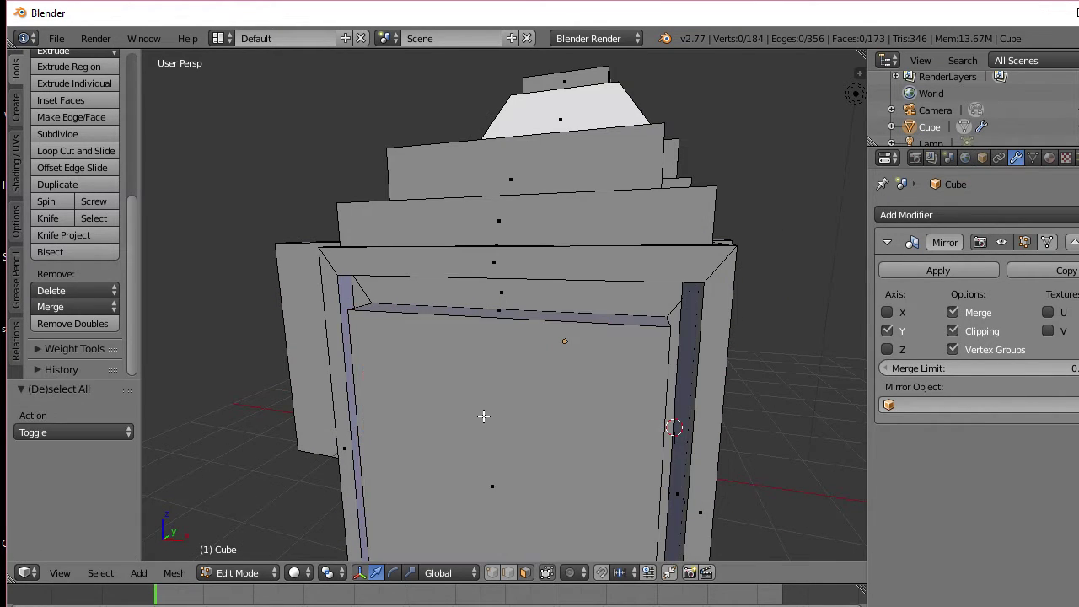
{"action": "middle_click_drag", "start_coordinate": [483, 417], "coordinate": [260, 402]}
{"action": "key", "text": "Tab"}
{"action": "key", "text": "Tab"}
{"action": "key", "text": "Tab"}
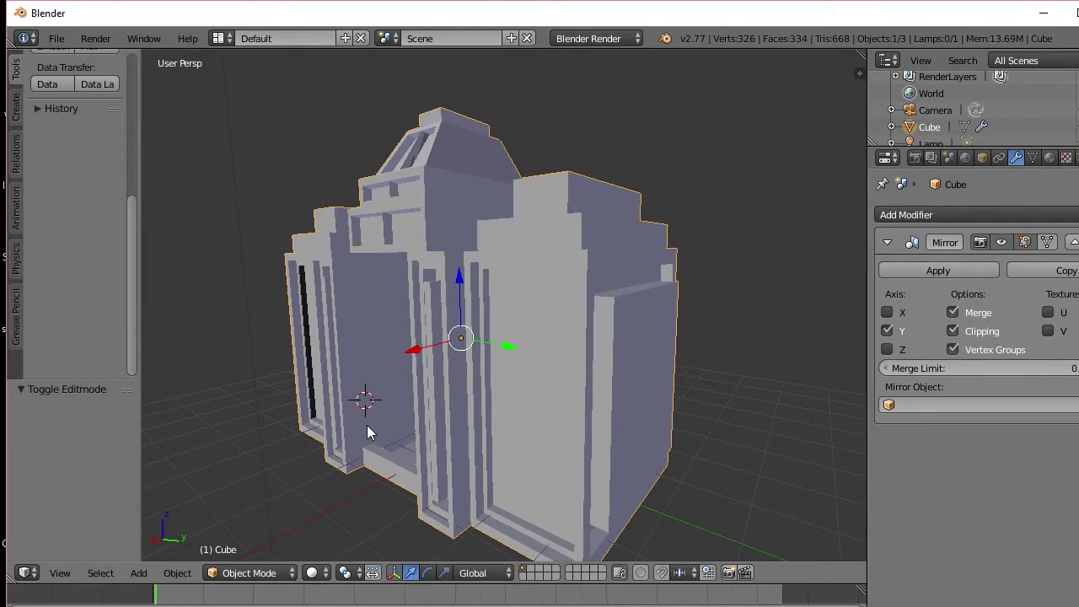
{"action": "key", "text": "Tab"}
{"action": "middle_click_drag", "start_coordinate": [367, 425], "coordinate": [494, 485]}
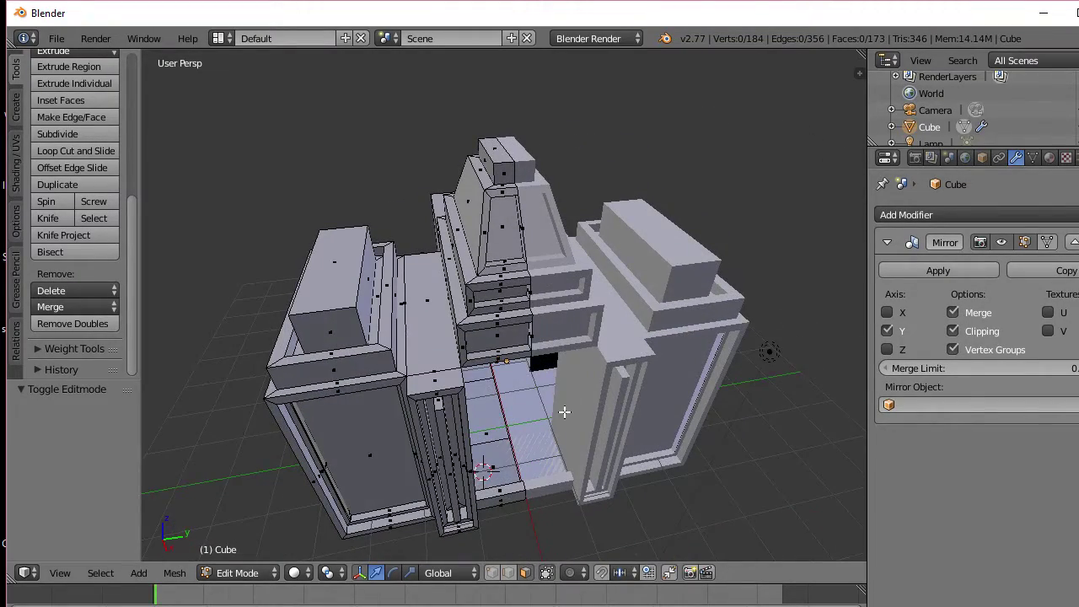
{"action": "middle_click_drag", "start_coordinate": [520, 223], "coordinate": [783, 241]}
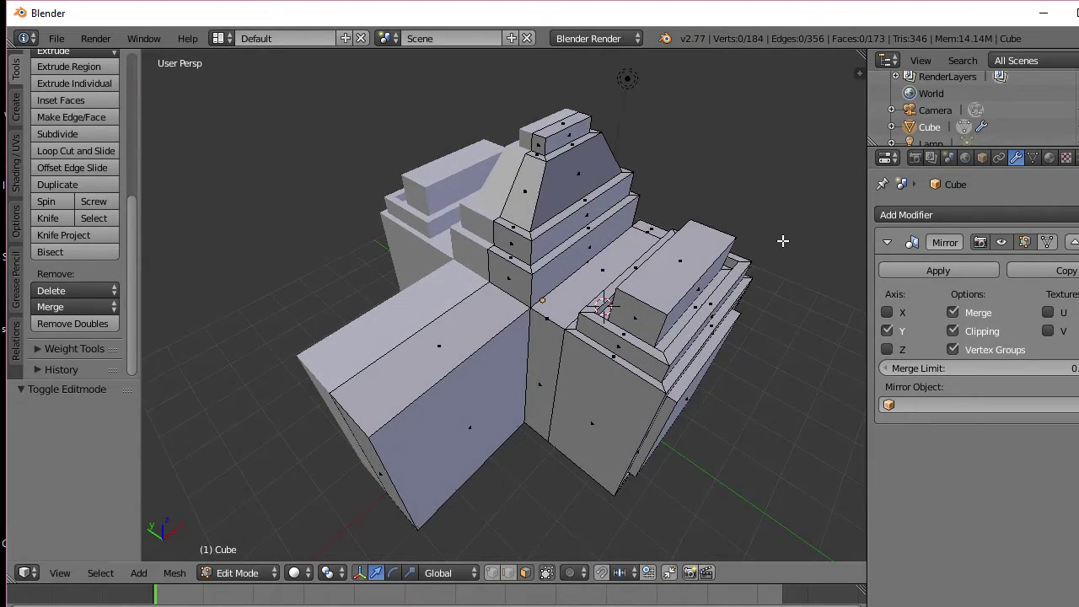
Step: Try to bevel all edges of the whole mesh by about 0.009 with one segment
{"action": "middle_click_drag", "start_coordinate": [505, 339], "coordinate": [231, 269]}
{"action": "key", "text": "a"}
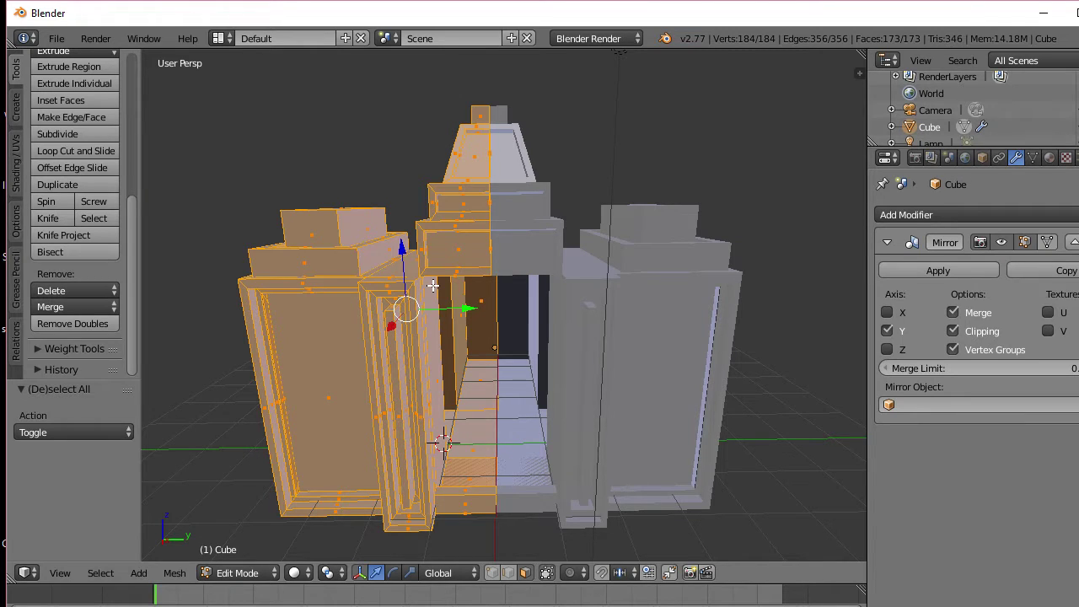
{"action": "key", "text": "ctrl+b"}
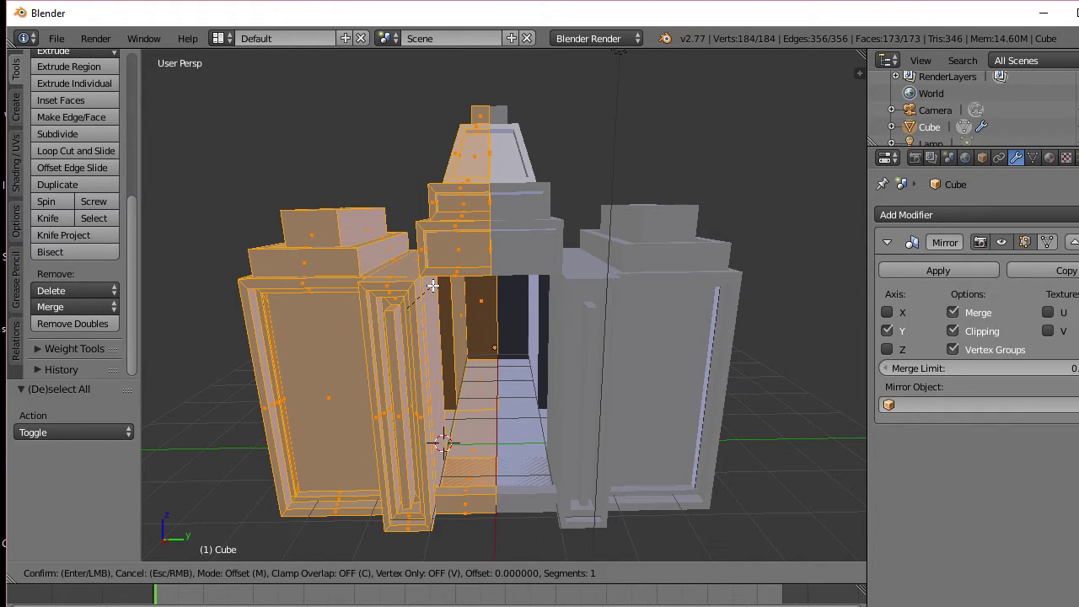
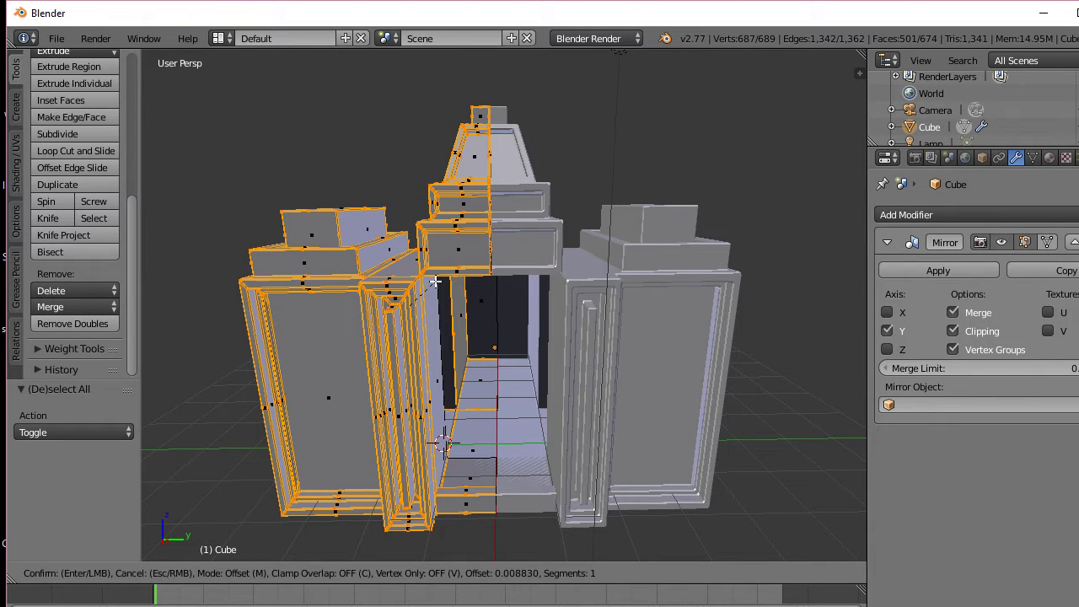
{"action": "left_click", "coordinate": [435, 281]}
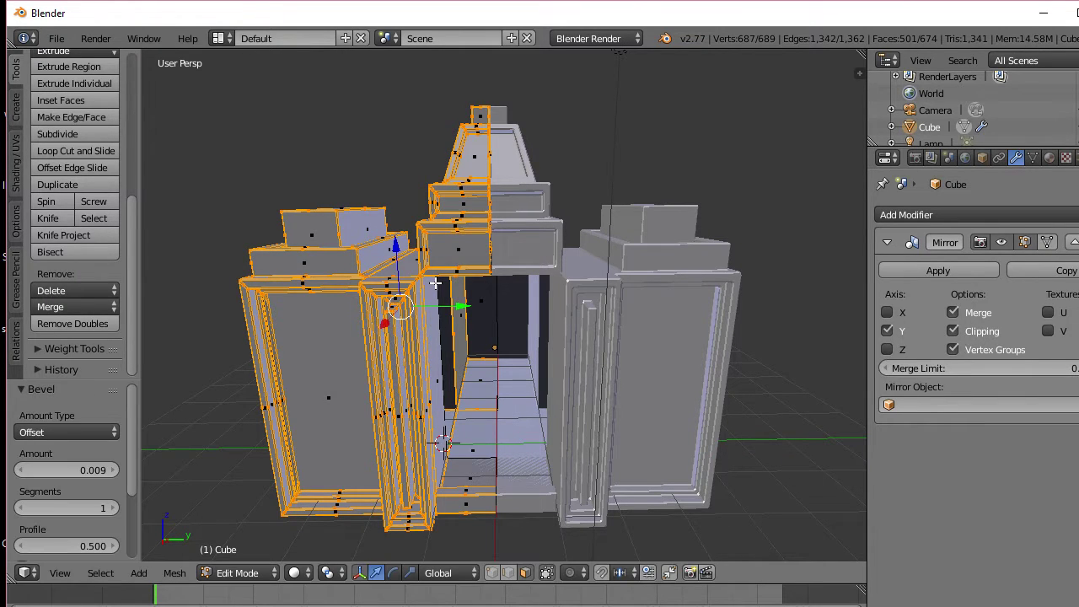
Step: Examine the bevelled edges in Object Mode and up close on the pillars and central roof tiers in Edit Mode
{"action": "key", "text": "a"}
{"action": "mouse_move", "coordinate": [435, 284]}
{"action": "middle_mouse_down"}
{"action": "mouse_move", "coordinate": [500, 289]}
{"action": "mouse_move", "coordinate": [299, 301]}
{"action": "mouse_move", "coordinate": [344, 318]}
{"action": "mouse_move", "coordinate": [354, 358]}
{"action": "mouse_move", "coordinate": [459, 327]}
{"action": "mouse_move", "coordinate": [488, 287]}
{"action": "mouse_move", "coordinate": [433, 319]}
{"action": "mouse_move", "coordinate": [357, 330]}
{"action": "mouse_move", "coordinate": [372, 255]}
{"action": "mouse_move", "coordinate": [369, 317]}
{"action": "mouse_move", "coordinate": [426, 255]}
{"action": "mouse_move", "coordinate": [487, 275]}
{"action": "mouse_move", "coordinate": [624, 284]}
{"action": "mouse_move", "coordinate": [480, 279]}
{"action": "mouse_move", "coordinate": [445, 265]}
{"action": "mouse_move", "coordinate": [463, 266]}
{"action": "mouse_move", "coordinate": [386, 278]}
{"action": "mouse_move", "coordinate": [431, 272]}
{"action": "middle_mouse_up"}
{"action": "key", "text": "Tab"}
{"action": "scroll", "coordinate": [462, 265], "scroll_direction": "down", "scroll_amount": 3}
{"action": "scroll", "coordinate": [447, 280], "scroll_direction": "up", "scroll_amount": 2}
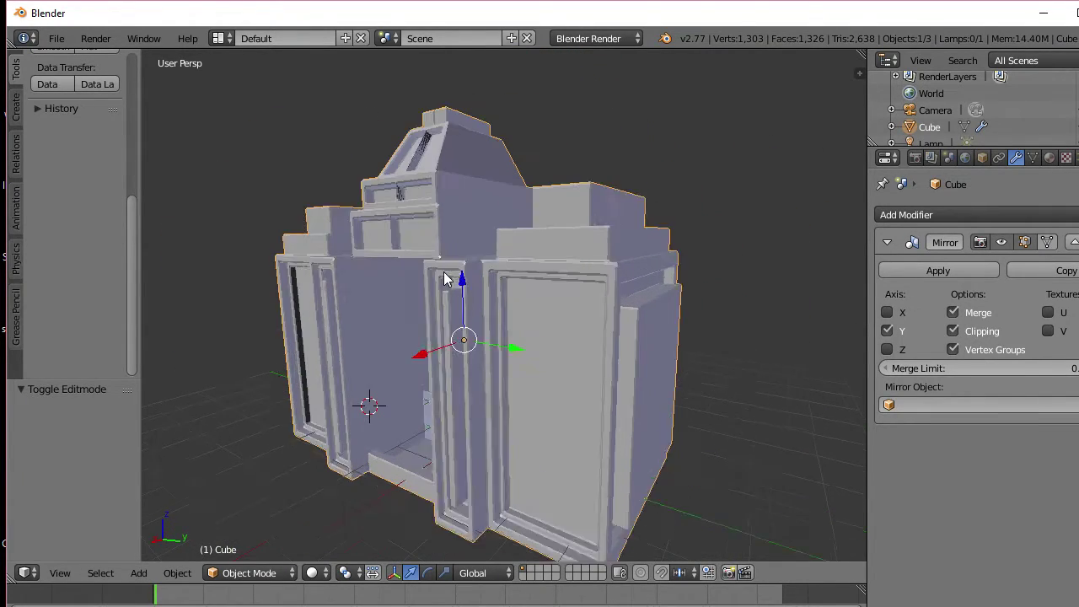
{"action": "scroll", "coordinate": [446, 280], "scroll_direction": "up", "scroll_amount": 2}
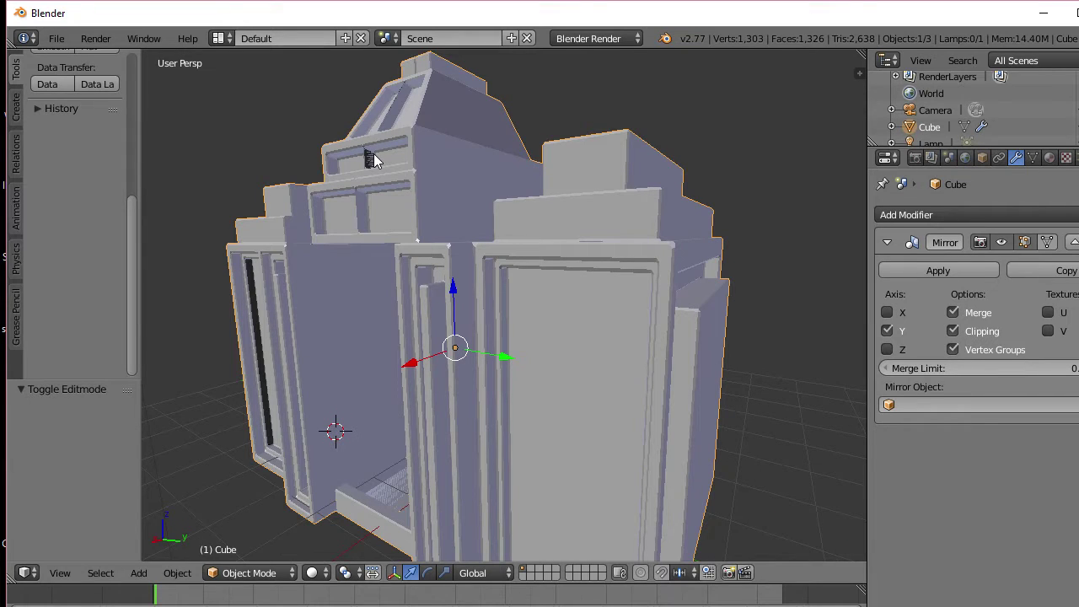
{"action": "key", "text": "Tab"}
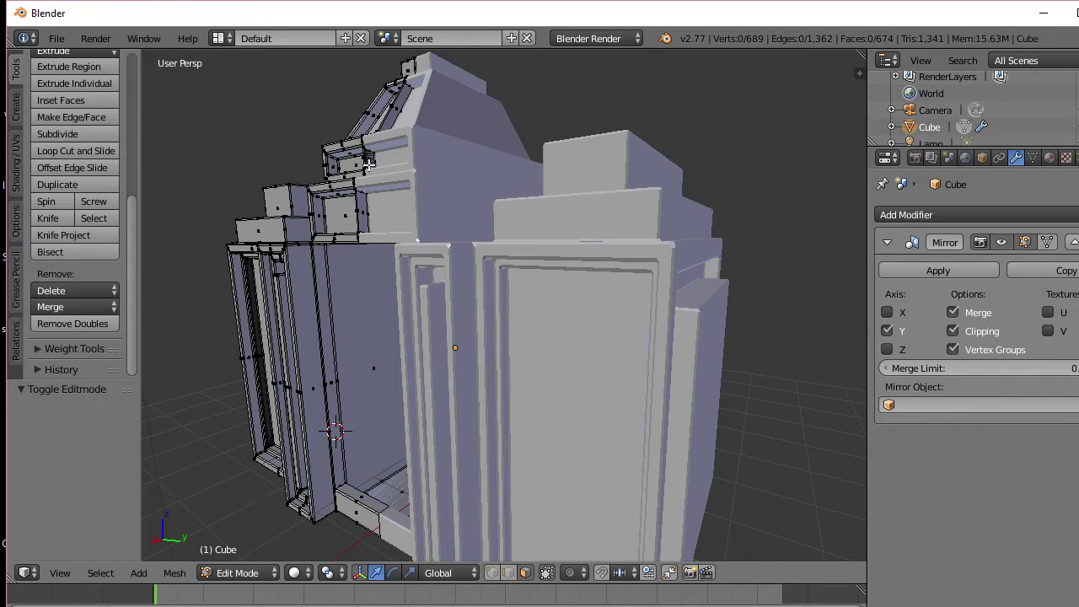
{"action": "right_click", "coordinate": [371, 160]}
{"action": "scroll", "coordinate": [375, 164], "scroll_direction": "up", "scroll_amount": 8}
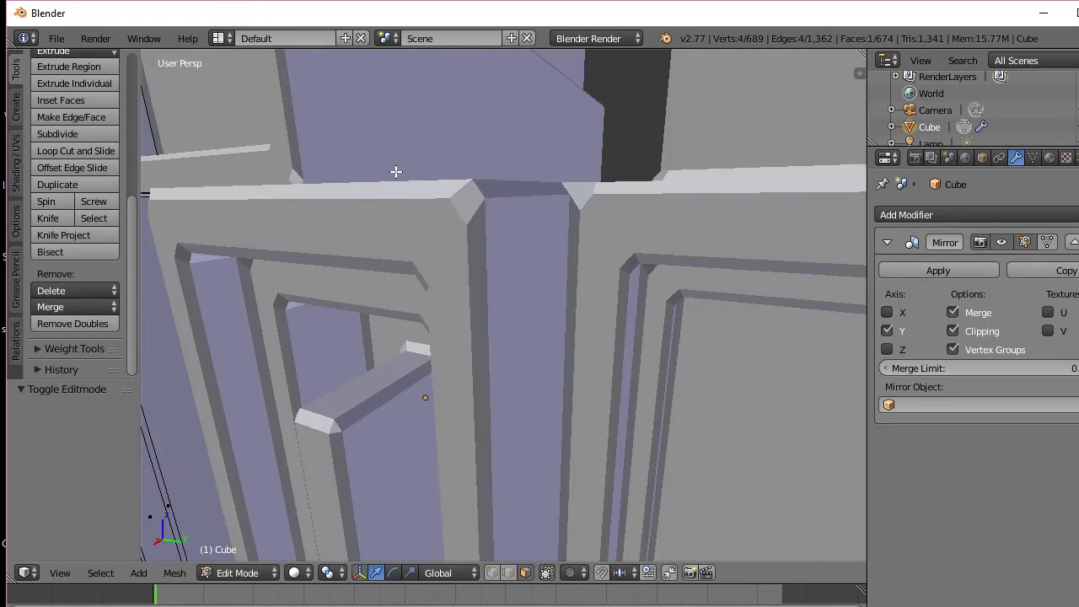
{"action": "scroll", "coordinate": [396, 172], "scroll_direction": "down", "scroll_amount": 8}
{"action": "middle_click_drag", "start_coordinate": [396, 172], "coordinate": [522, 376]}
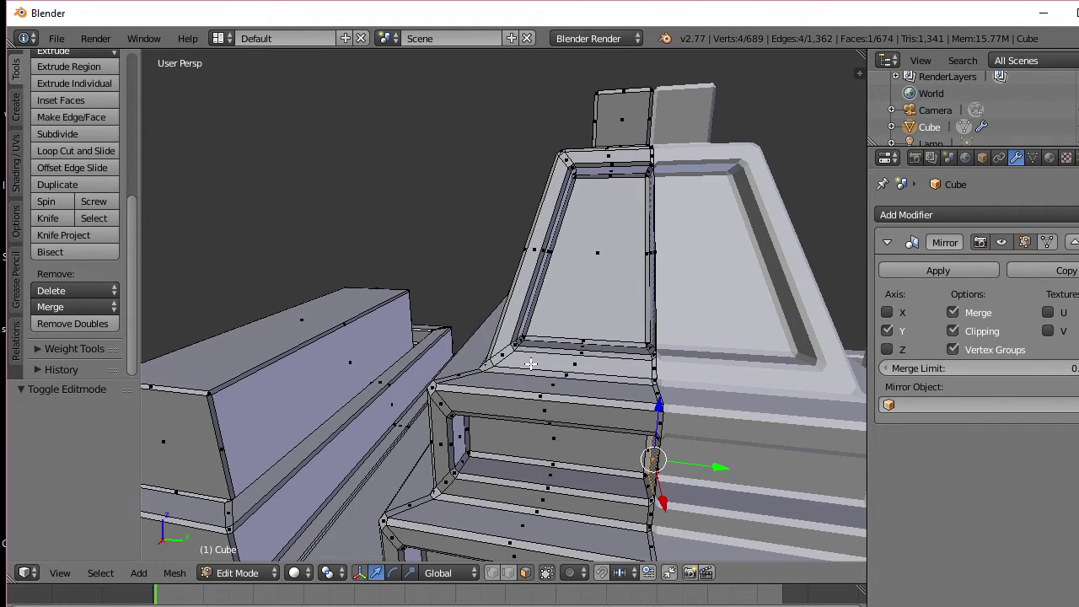
{"action": "key", "text": "a"}
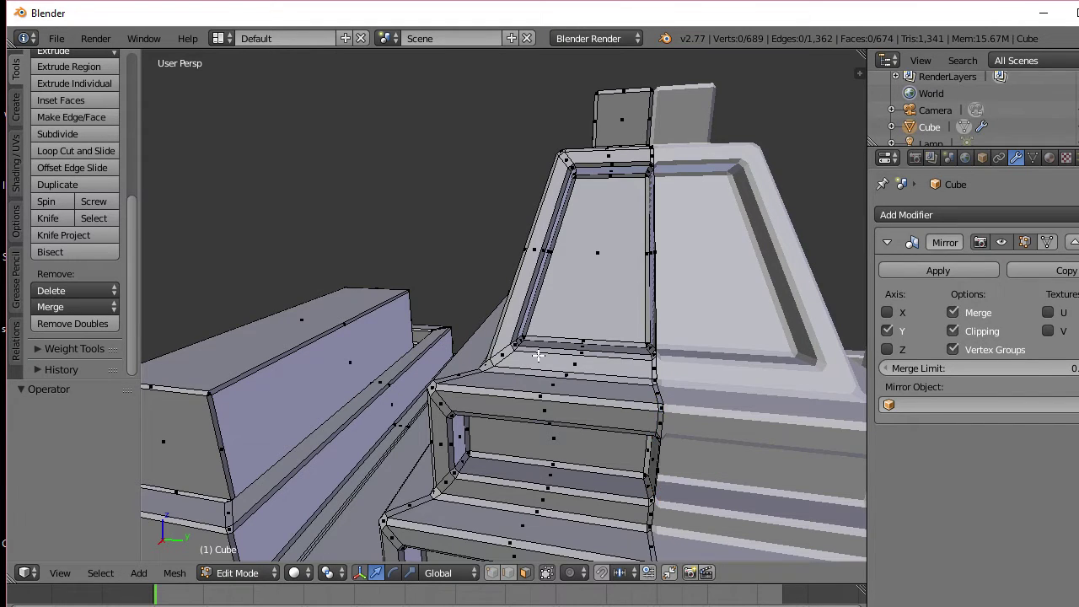
Step: Undo the bevel on the whole mesh
{"action": "key", "text": "ctrl+z"}
{"action": "key", "text": "ctrl+z"}
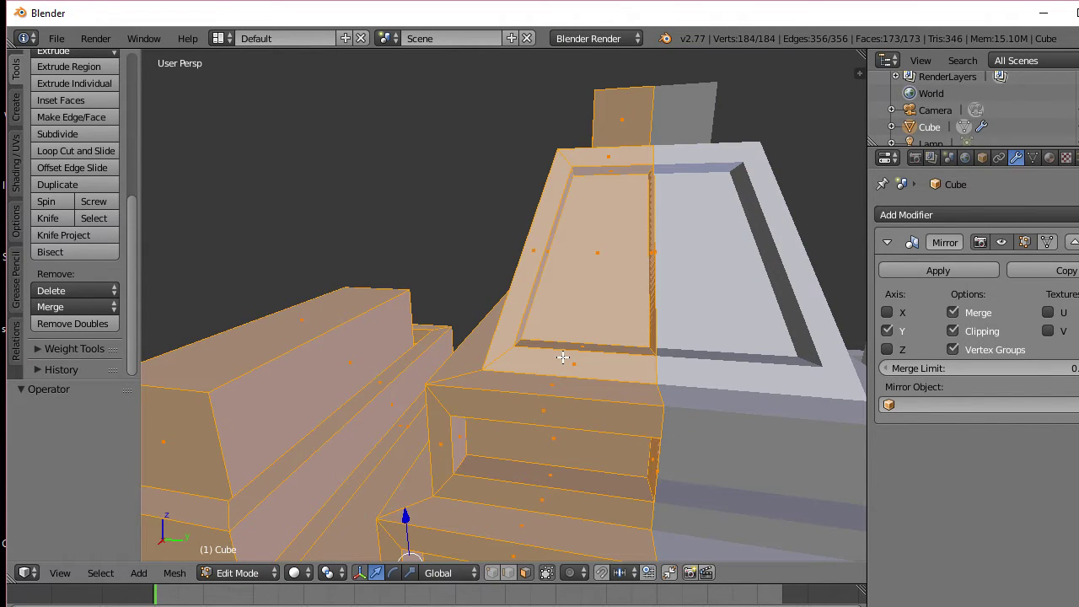
{"action": "scroll", "coordinate": [564, 357], "scroll_direction": "down", "scroll_amount": 4}
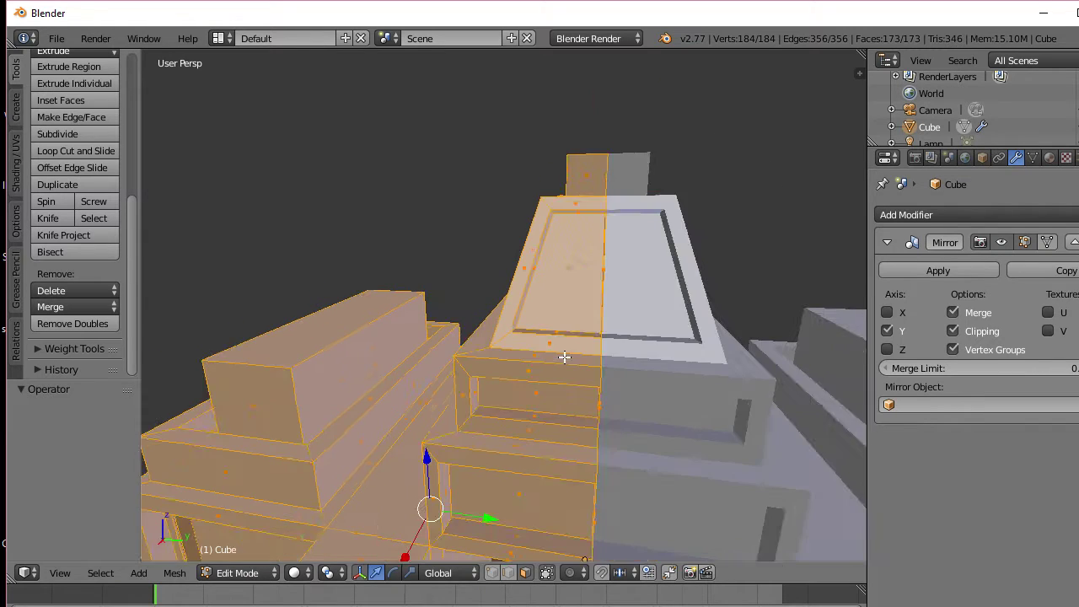
{"action": "middle_click_drag", "start_coordinate": [565, 358], "coordinate": [603, 325]}
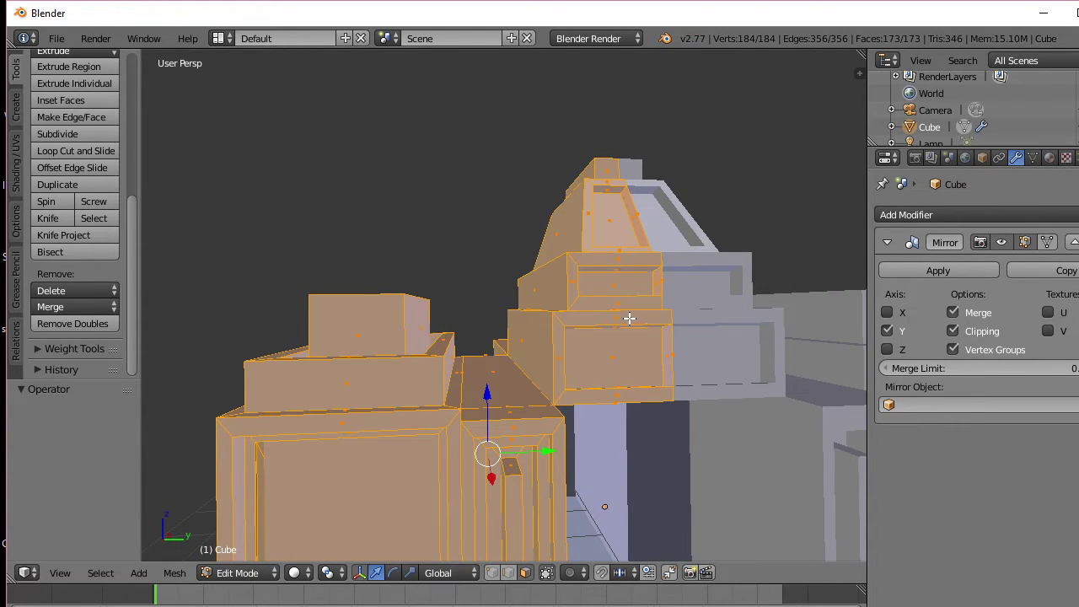
Step: Delete the inner side faces on the mirror plane inside the recessed panels of the lowest and middle central roof tiers
{"action": "scroll", "coordinate": [612, 322], "scroll_direction": "up", "scroll_amount": 2}
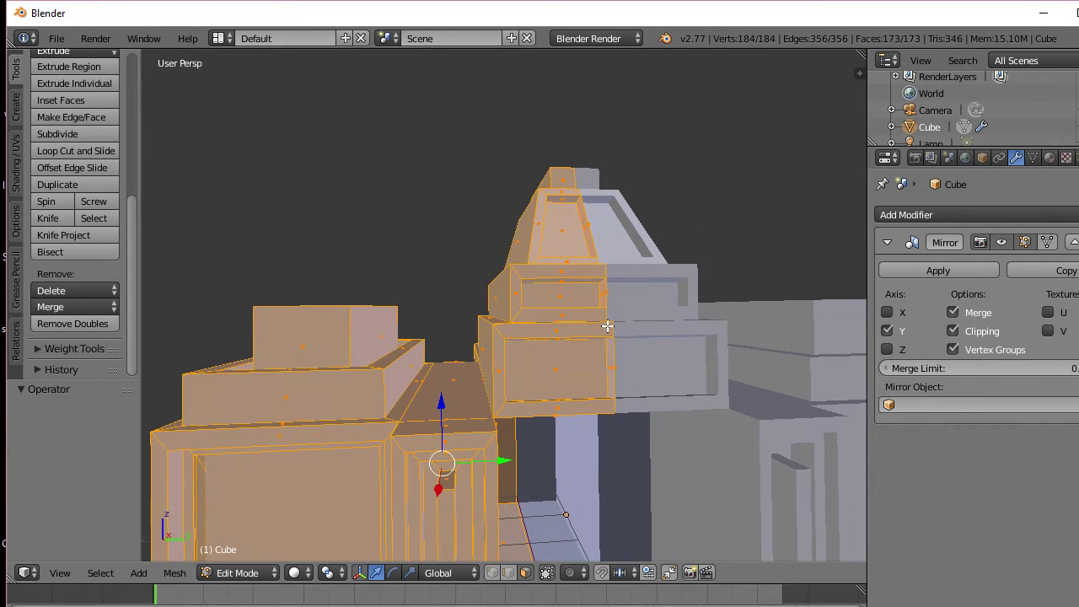
{"action": "scroll", "coordinate": [607, 324], "scroll_direction": "up", "scroll_amount": 2}
{"action": "middle_click_drag", "start_coordinate": [615, 326], "coordinate": [548, 328]}
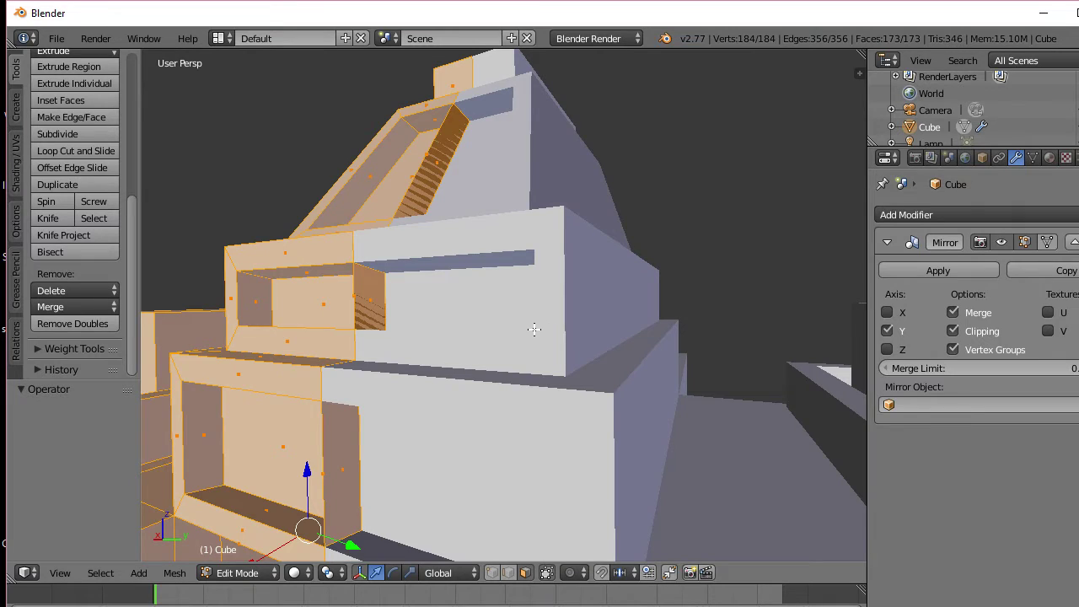
{"action": "right_click", "coordinate": [346, 460]}
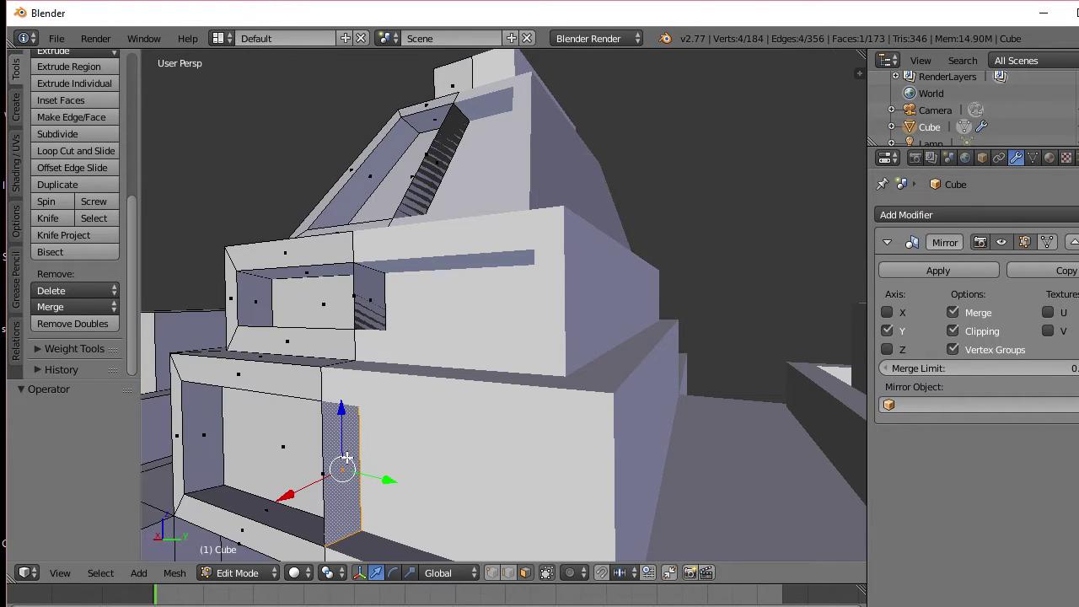
{"action": "key", "text": "x"}
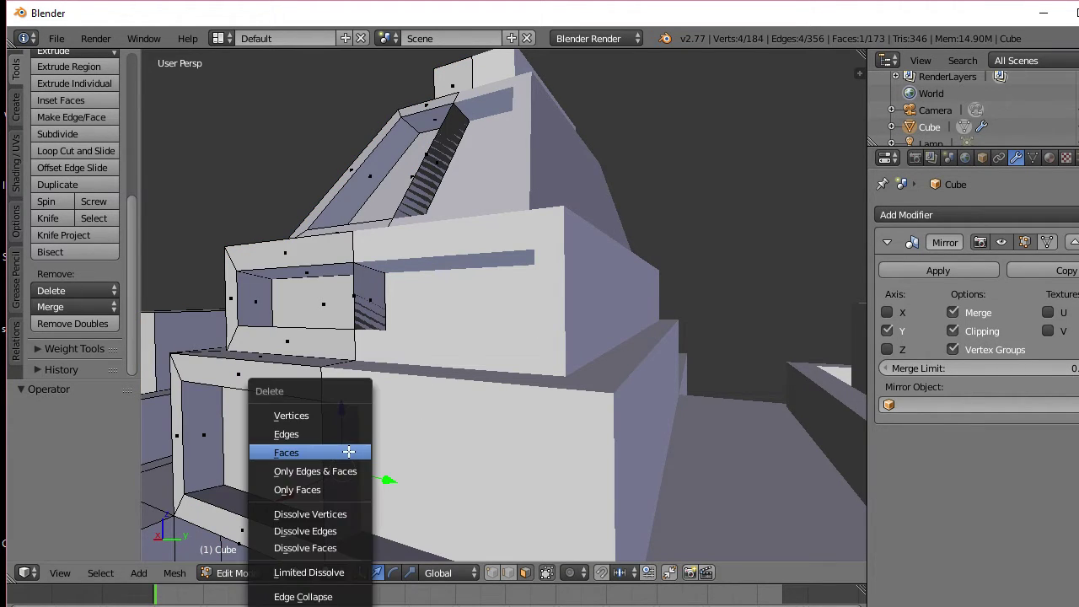
{"action": "left_click", "coordinate": [349, 451]}
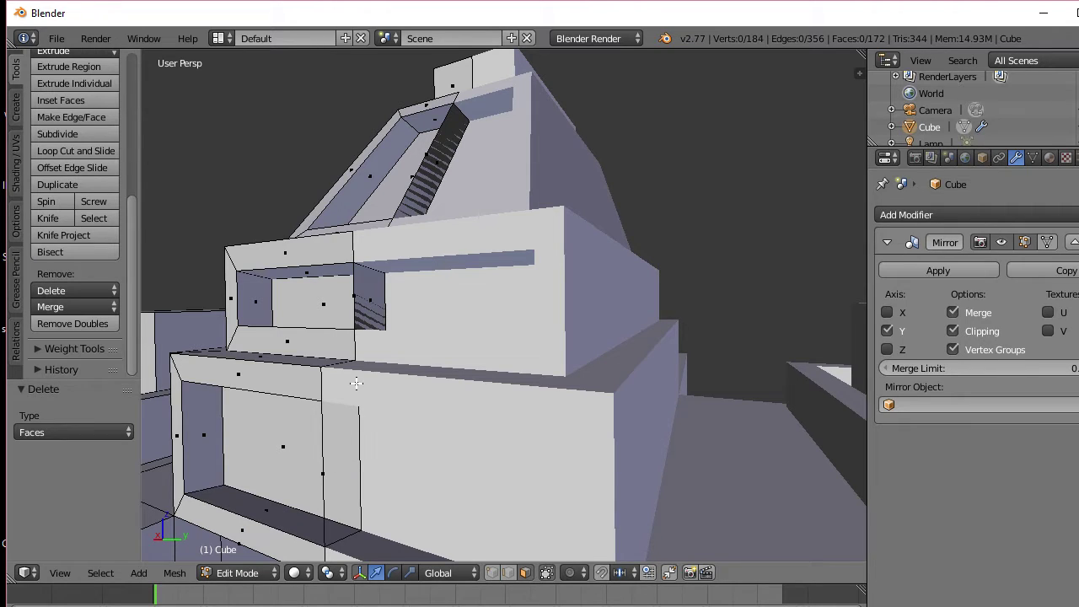
{"action": "right_click", "coordinate": [377, 316]}
{"action": "key", "text": "x"}
{"action": "left_click", "coordinate": [376, 315]}
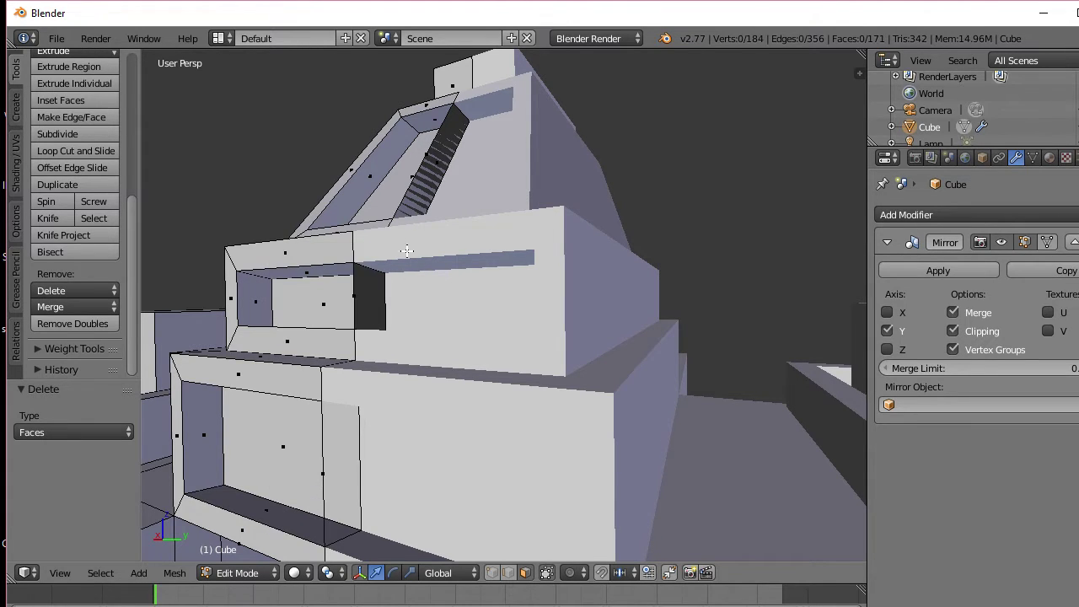
Step: Delete the two overlapping side faces on the centre seam of the sloped upper tier's recess
{"action": "right_click", "coordinate": [429, 185]}
{"action": "key", "text": "x"}
{"action": "left_click", "coordinate": [426, 188]}
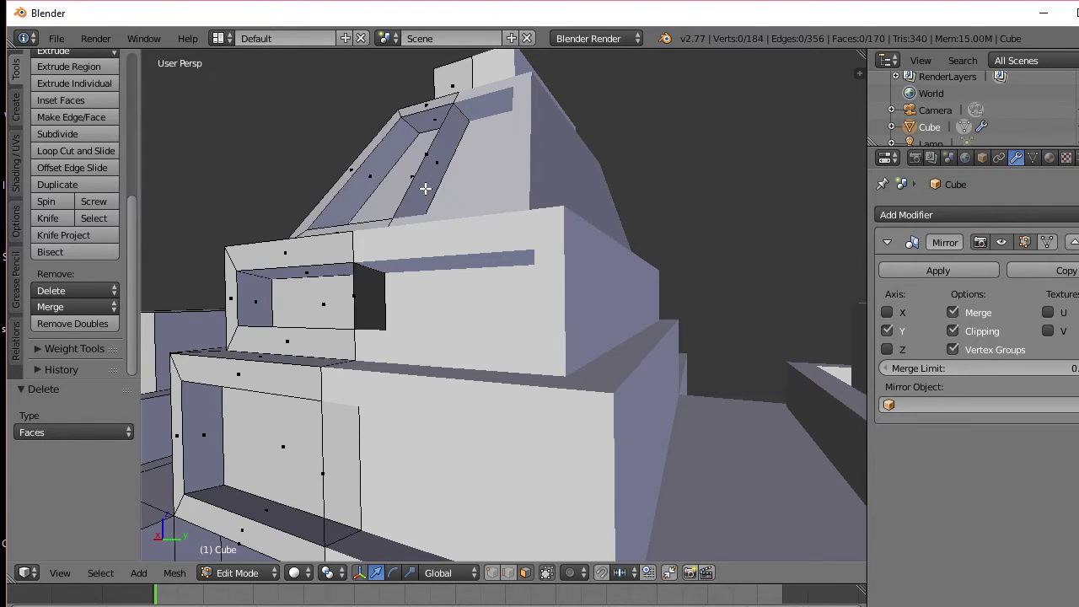
{"action": "right_click", "coordinate": [442, 164]}
{"action": "key", "text": "x"}
{"action": "left_click", "coordinate": [441, 164]}
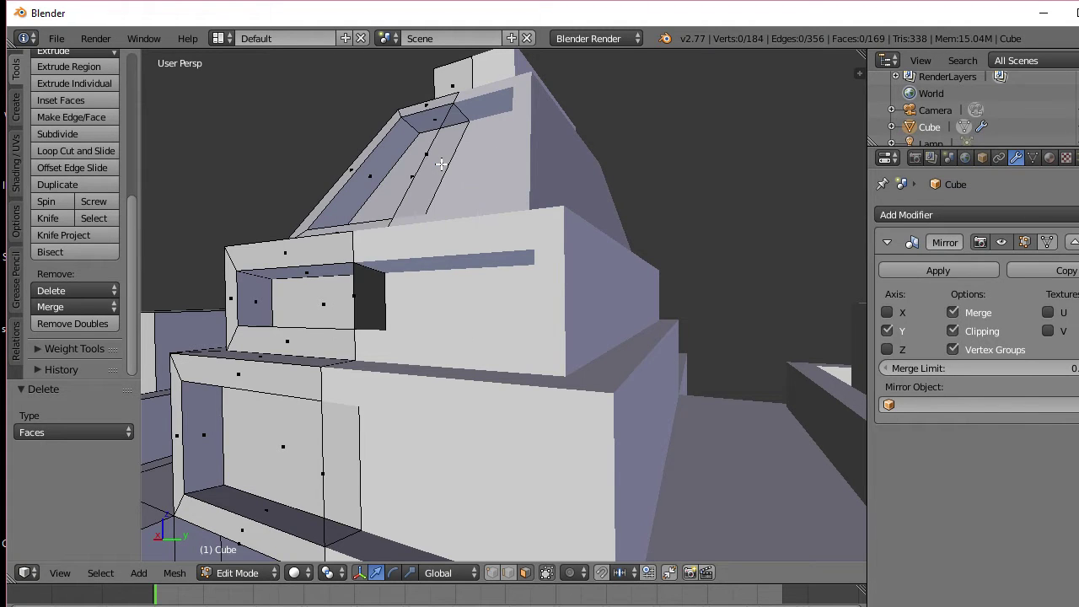
Step: Try to delete the vertices along the mirror seam at the recess openings of all three central roof tiers, using vertex selection
{"action": "middle_click_drag", "start_coordinate": [427, 174], "coordinate": [494, 193]}
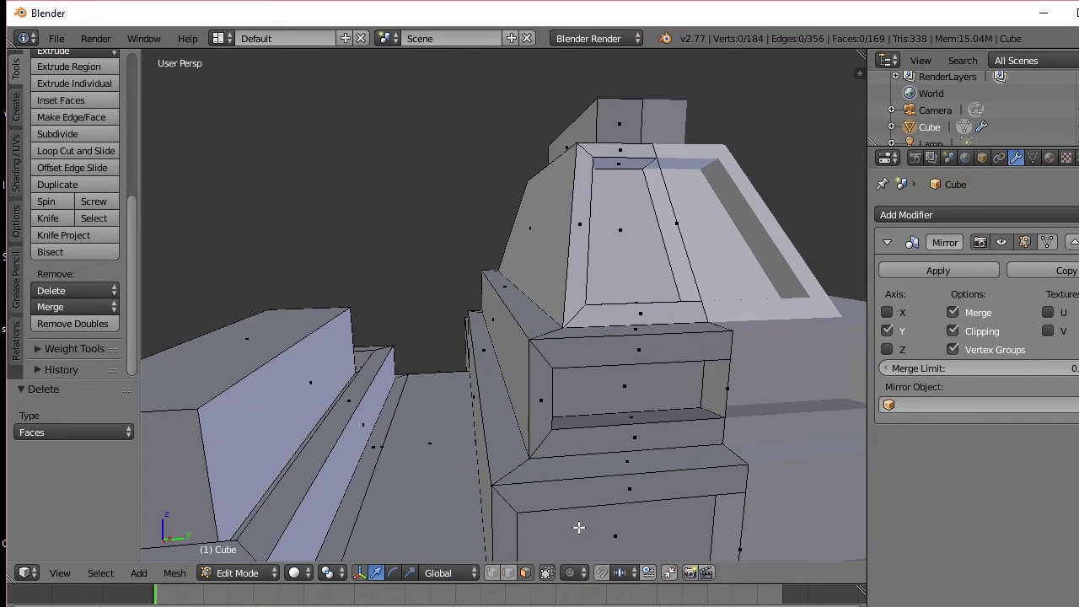
{"action": "left_click", "coordinate": [492, 573]}
{"action": "right_click", "coordinate": [661, 162]}
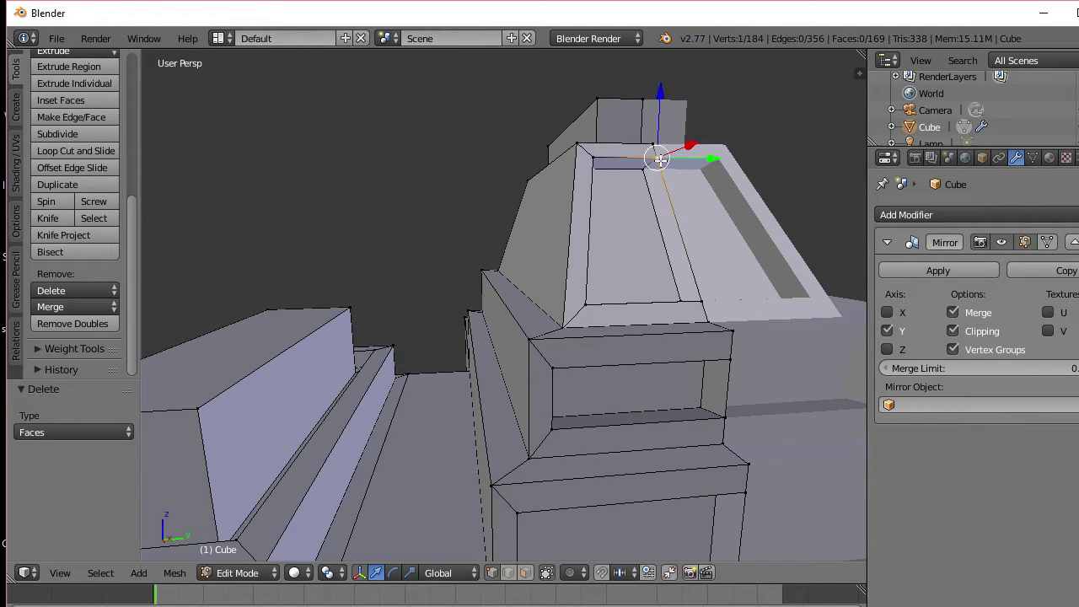
{"action": "right_click", "coordinate": [700, 298], "text": "shift"}
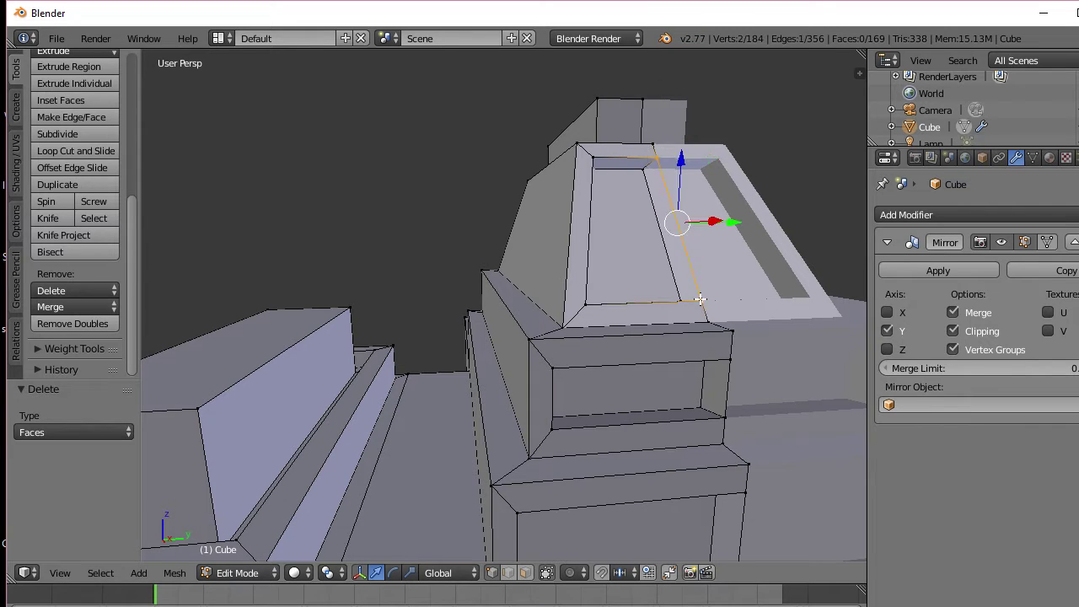
{"action": "mouse_move", "coordinate": [714, 332]}
{"action": "middle_mouse_down"}
{"action": "mouse_move", "coordinate": [694, 316]}
{"action": "mouse_move", "coordinate": [699, 332]}
{"action": "mouse_move", "coordinate": [721, 332]}
{"action": "middle_mouse_up"}
{"action": "right_click", "coordinate": [718, 365], "text": "shift"}
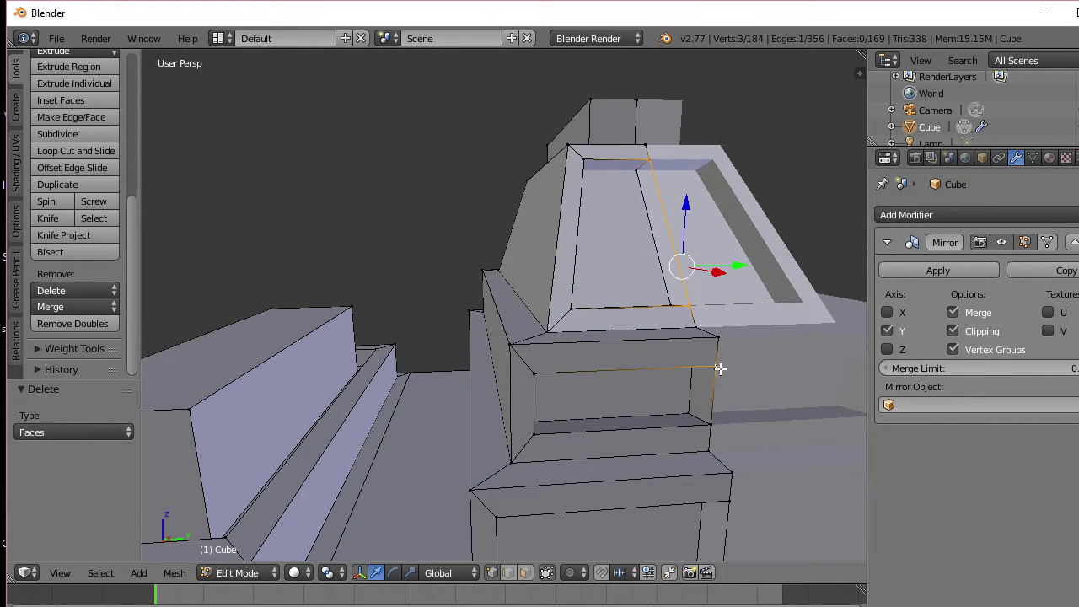
{"action": "right_click", "coordinate": [711, 419], "text": "shift"}
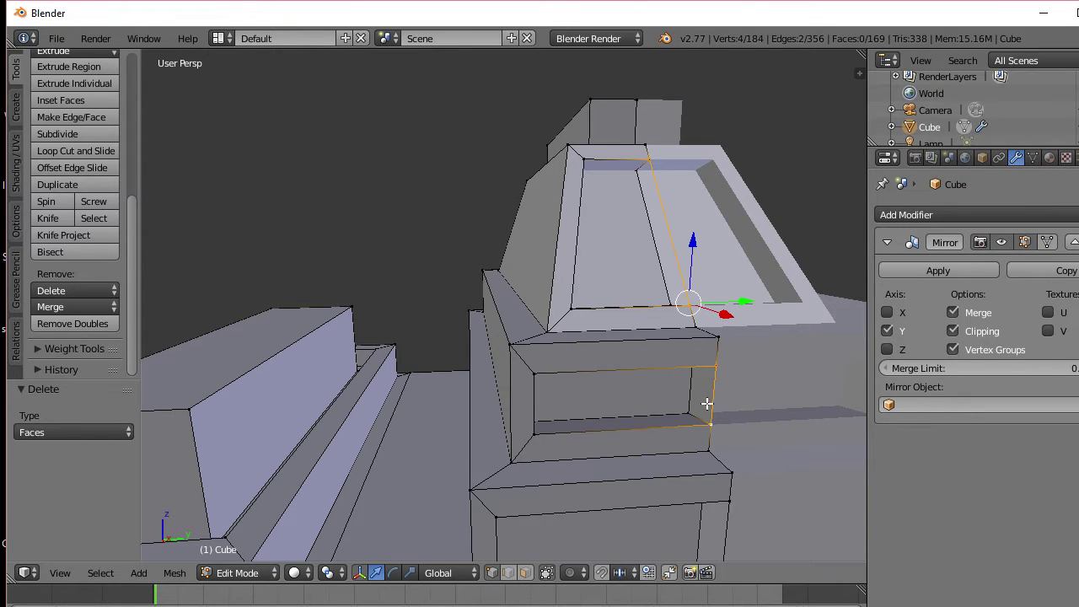
{"action": "scroll", "coordinate": [710, 379], "scroll_direction": "up", "scroll_amount": 3}
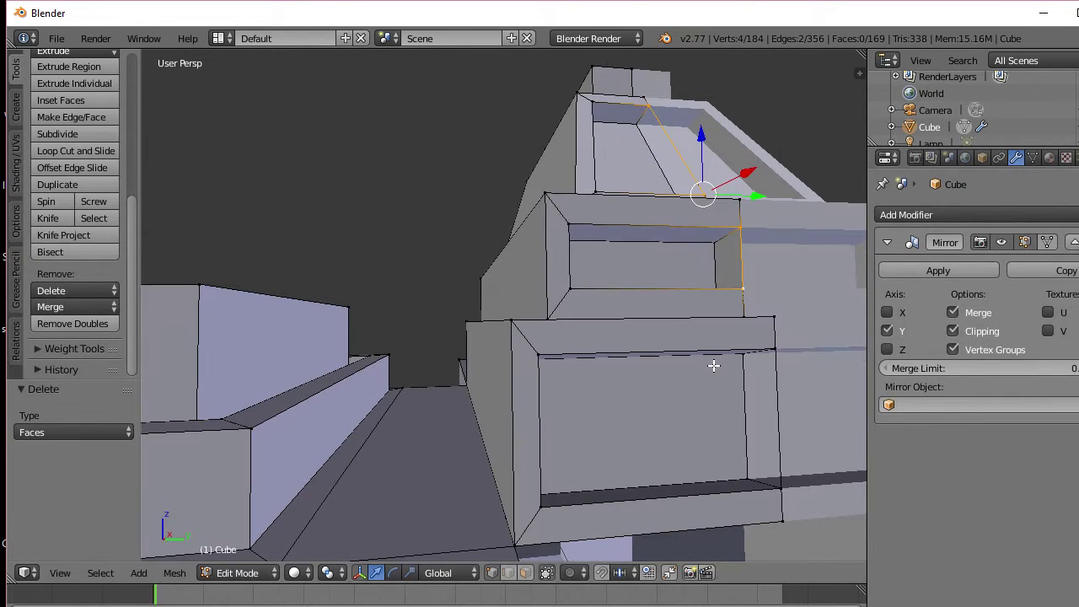
{"action": "middle_click_drag", "start_coordinate": [716, 359], "coordinate": [750, 346]}
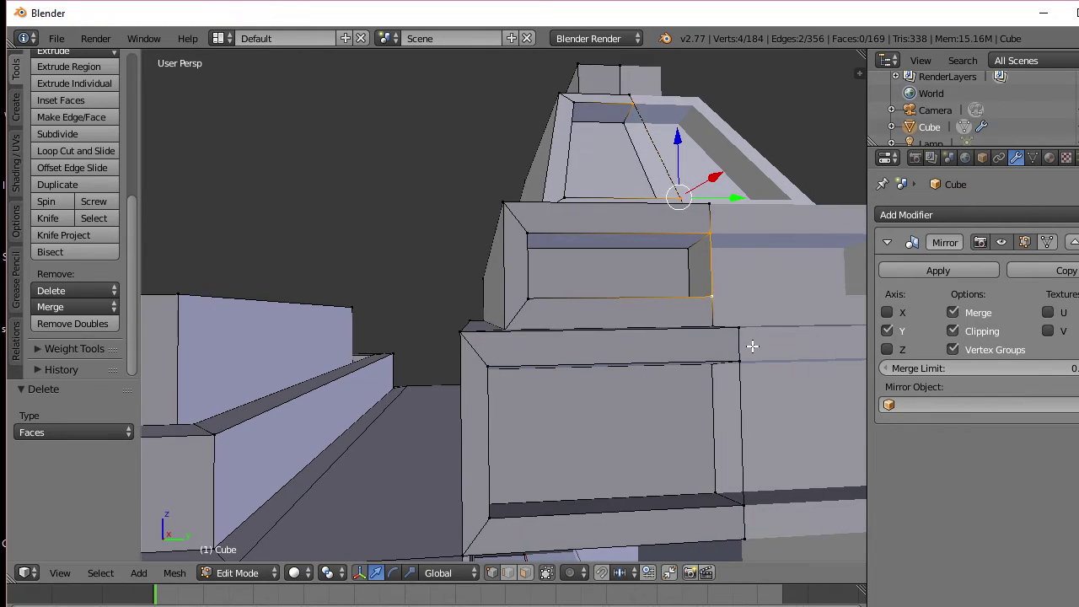
{"action": "right_click", "coordinate": [741, 331], "text": "shift"}
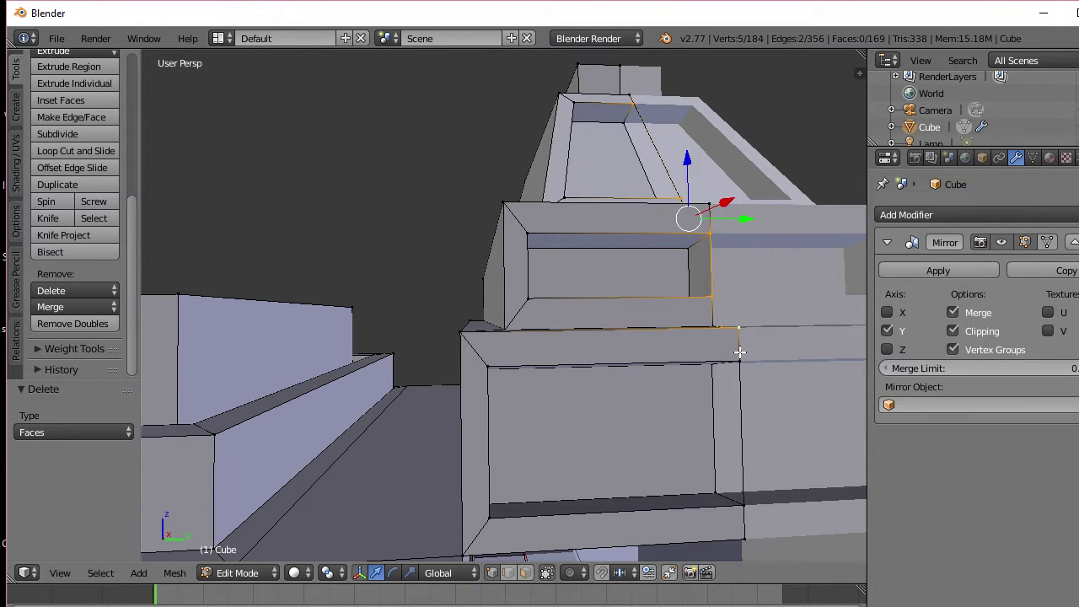
{"action": "right_click", "coordinate": [739, 360], "text": "shift"}
{"action": "right_click", "coordinate": [747, 505], "text": "shift"}
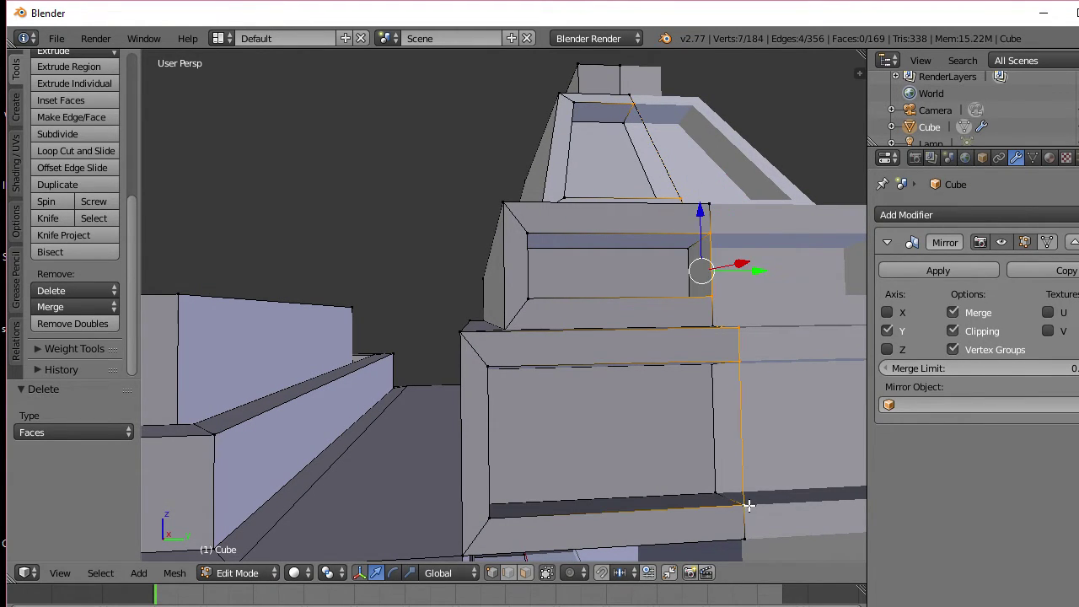
{"action": "middle_click_drag", "start_coordinate": [749, 503], "coordinate": [685, 501]}
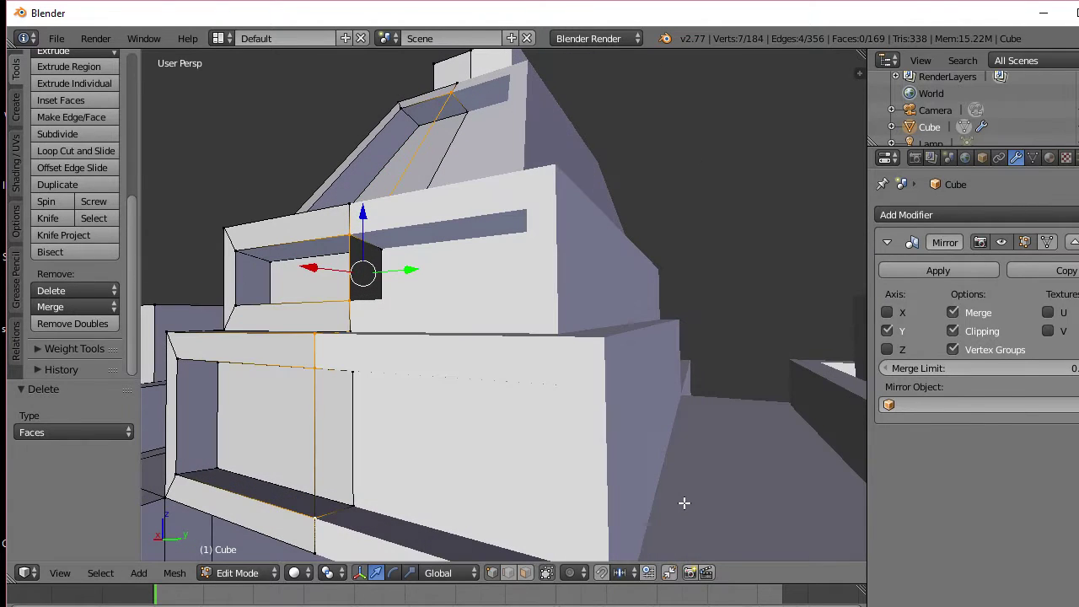
{"action": "middle_click_drag", "start_coordinate": [435, 409], "coordinate": [434, 401]}
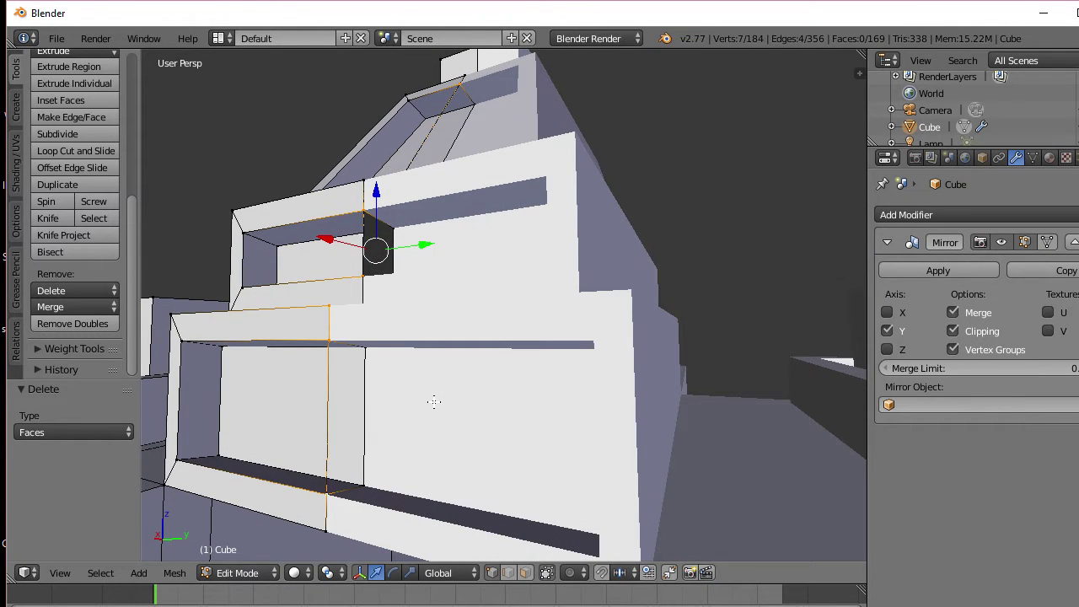
{"action": "key", "text": "x"}
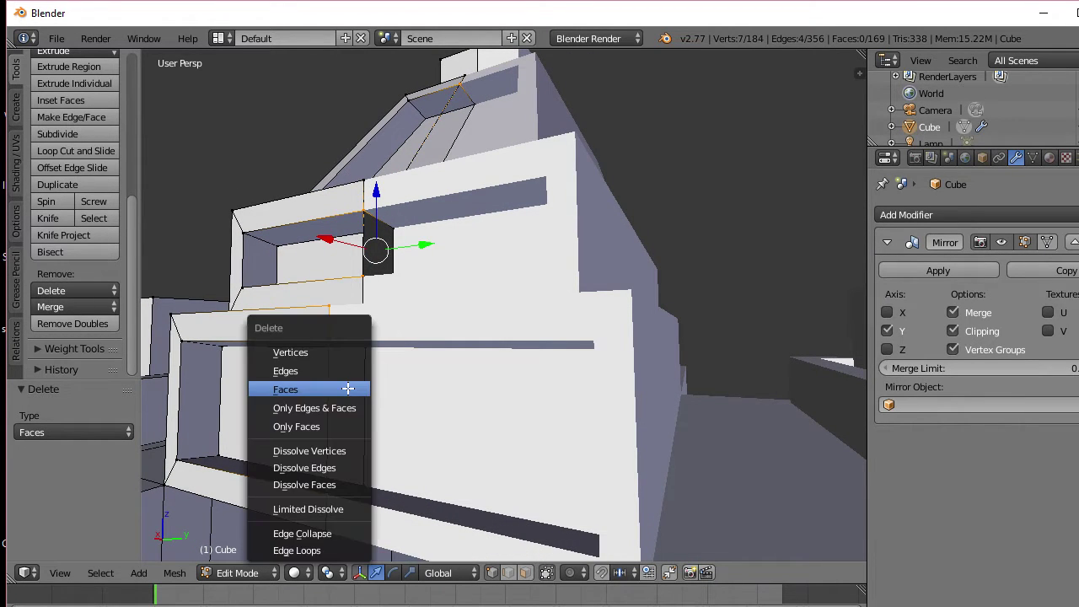
{"action": "left_click", "coordinate": [343, 353]}
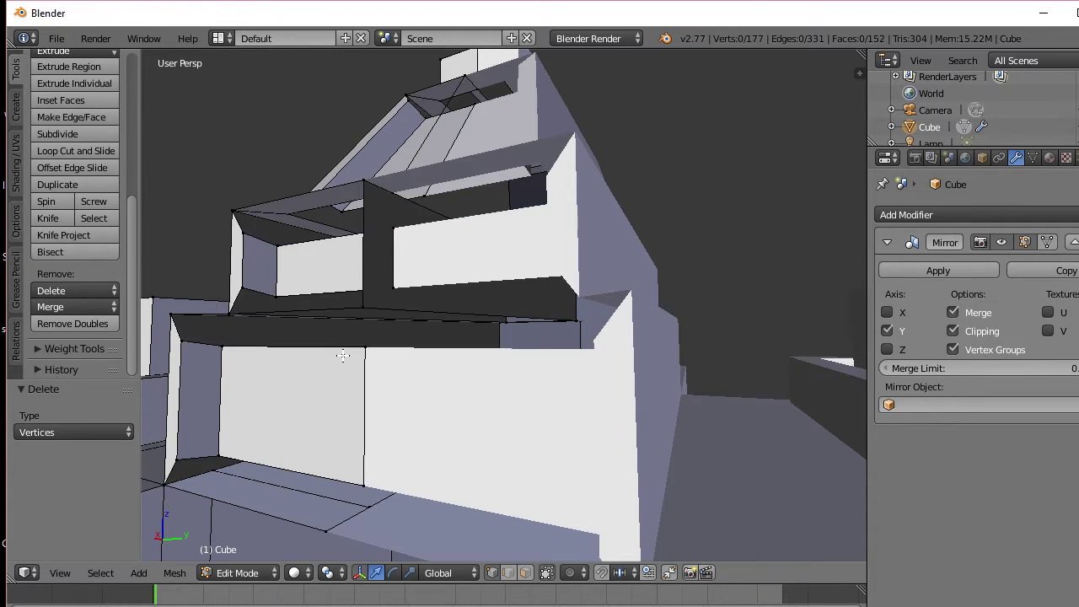
Step: Undo the seam vertex deletion, the vertex selection and the two face deletions in the sloped upper tier's recess
{"action": "key", "text": "ctrl+z"}
{"action": "key", "text": "ctrl+z"}
{"action": "key", "text": "ctrl+z"}
{"action": "key", "text": "ctrl+z"}
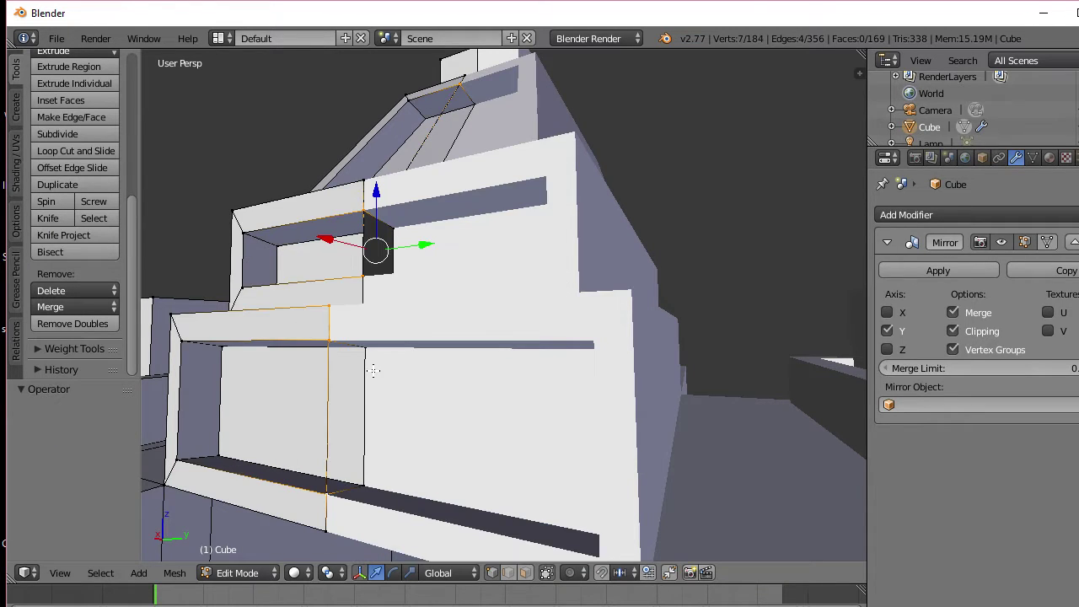
{"action": "key", "text": "ctrl+z"}
{"action": "key", "text": "ctrl+z"}
{"action": "key", "text": "ctrl+z"}
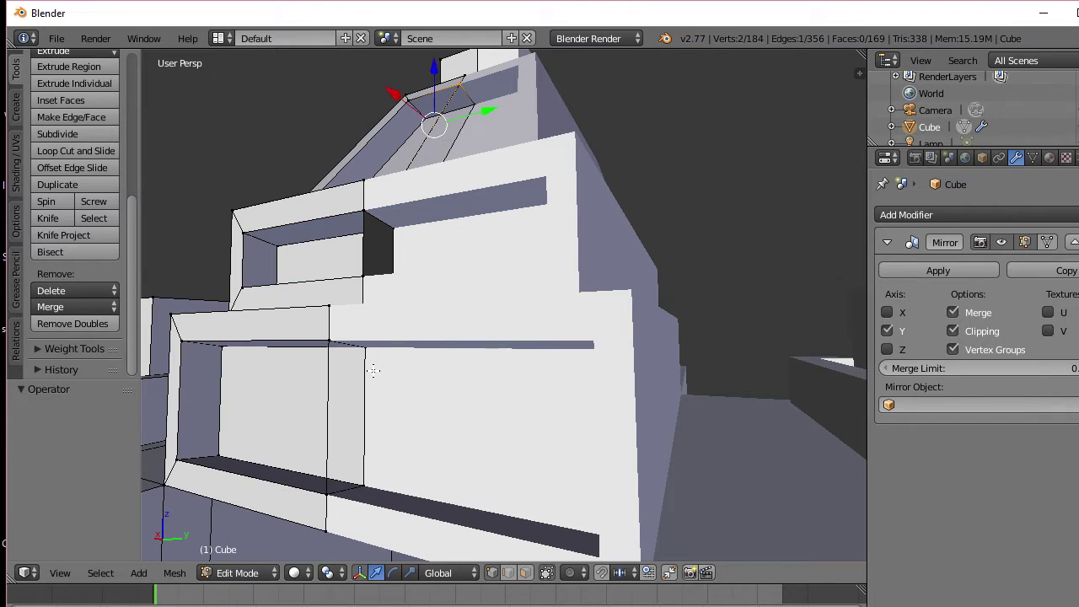
{"action": "key", "text": "ctrl+z"}
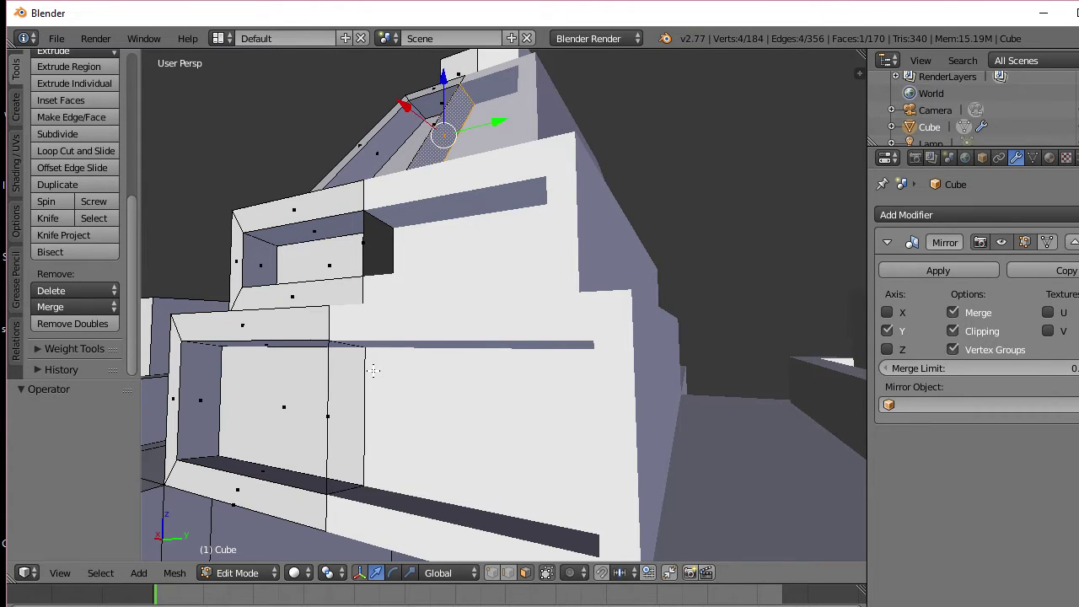
{"action": "key", "text": "ctrl+z"}
{"action": "key", "text": "ctrl+z"}
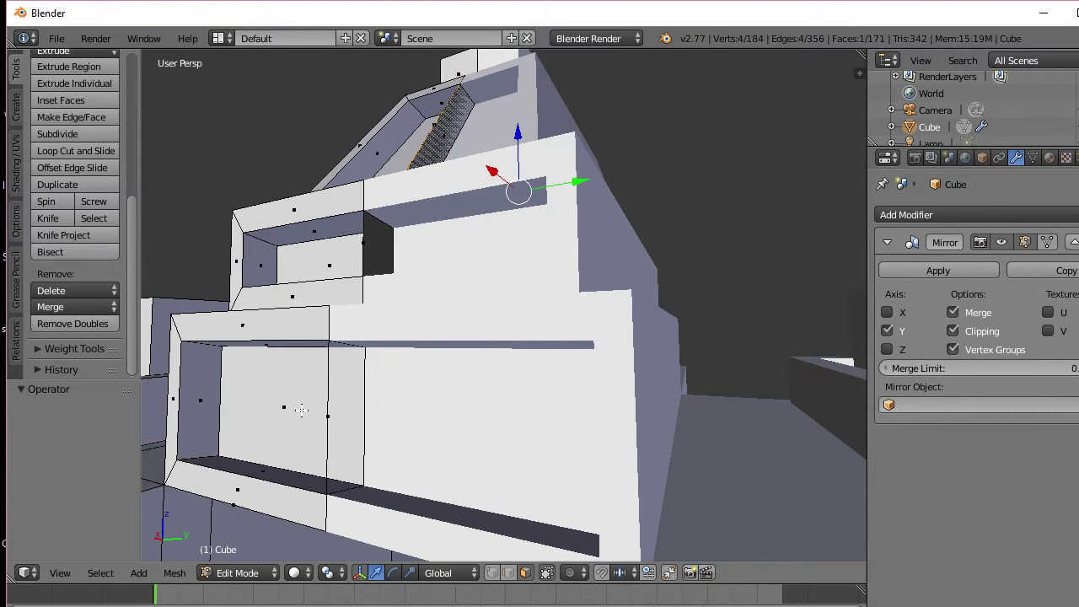
Step: Delete both overlapping faces on the mirror plane inside the sloped upper tier's recessed panel
{"action": "middle_click_drag", "start_coordinate": [371, 314], "coordinate": [427, 364]}
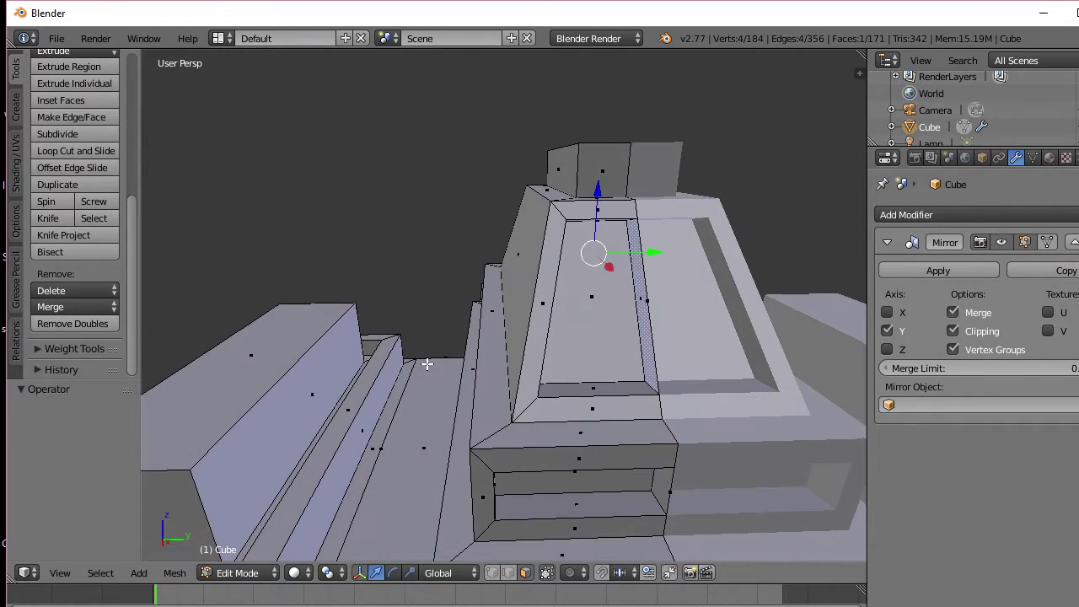
{"action": "right_click", "coordinate": [646, 302]}
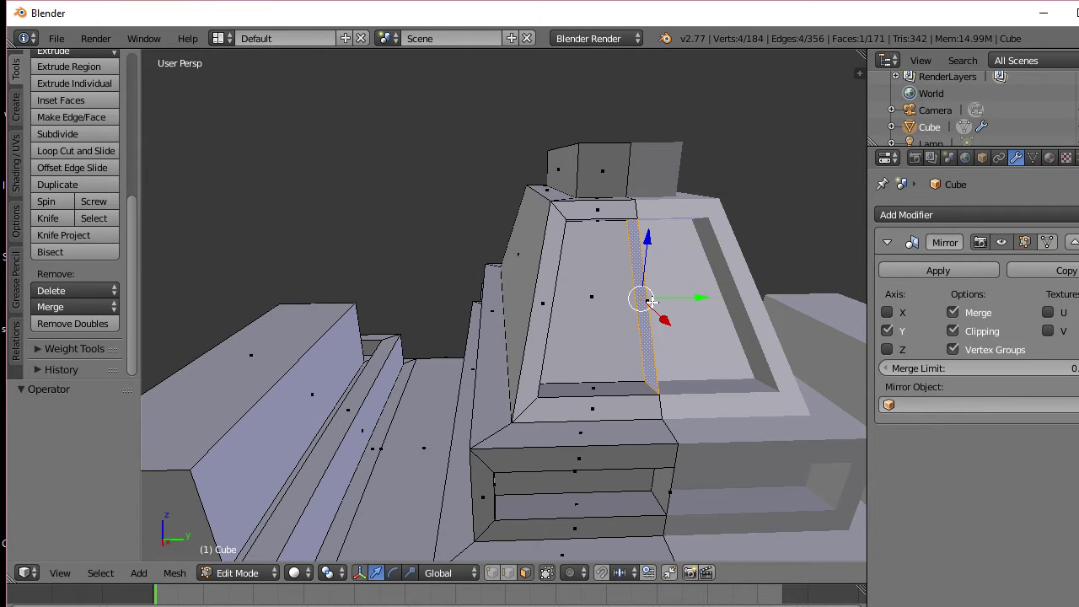
{"action": "key", "text": "x"}
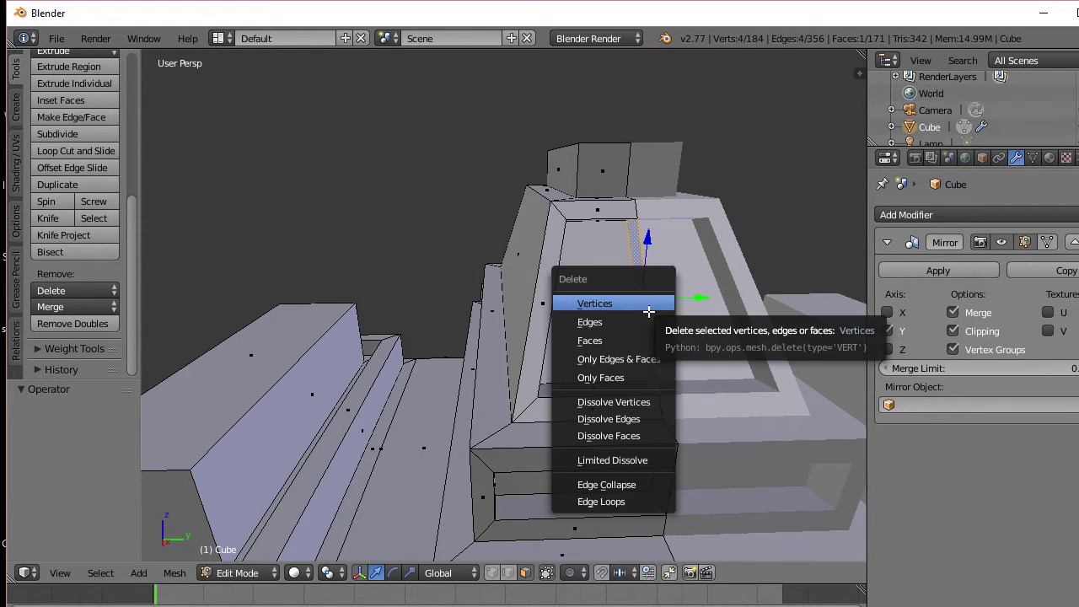
{"action": "left_click", "coordinate": [637, 339]}
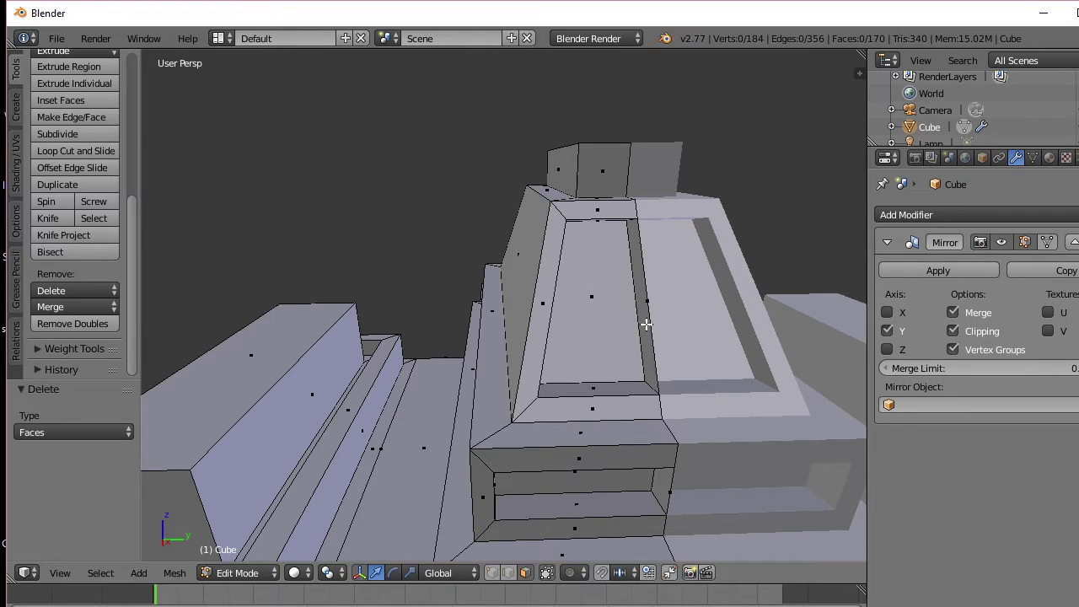
{"action": "right_click", "coordinate": [648, 300]}
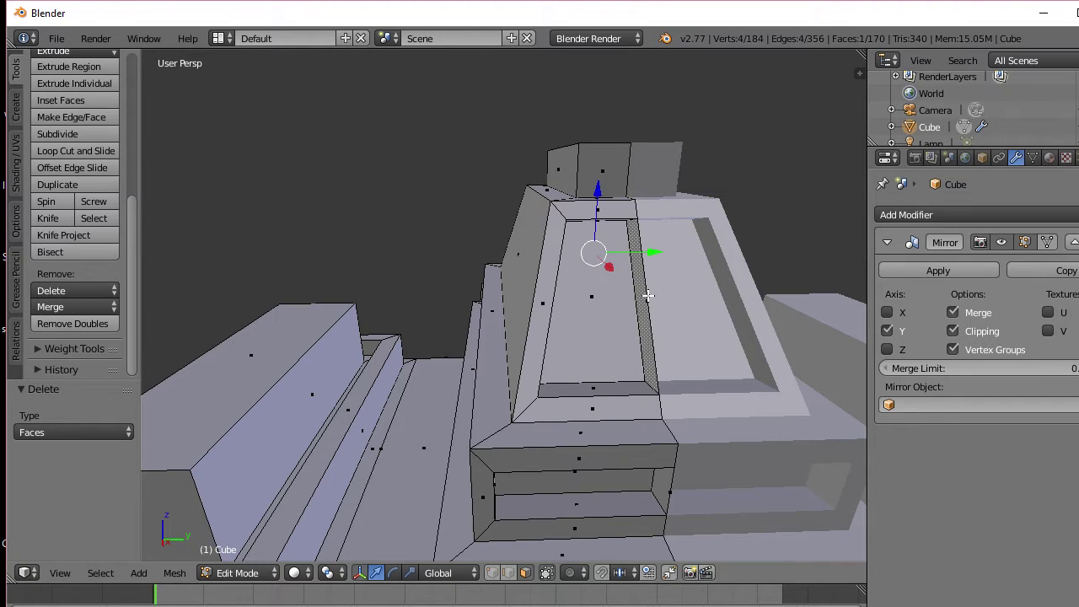
{"action": "key", "text": "x"}
{"action": "left_click", "coordinate": [647, 296]}
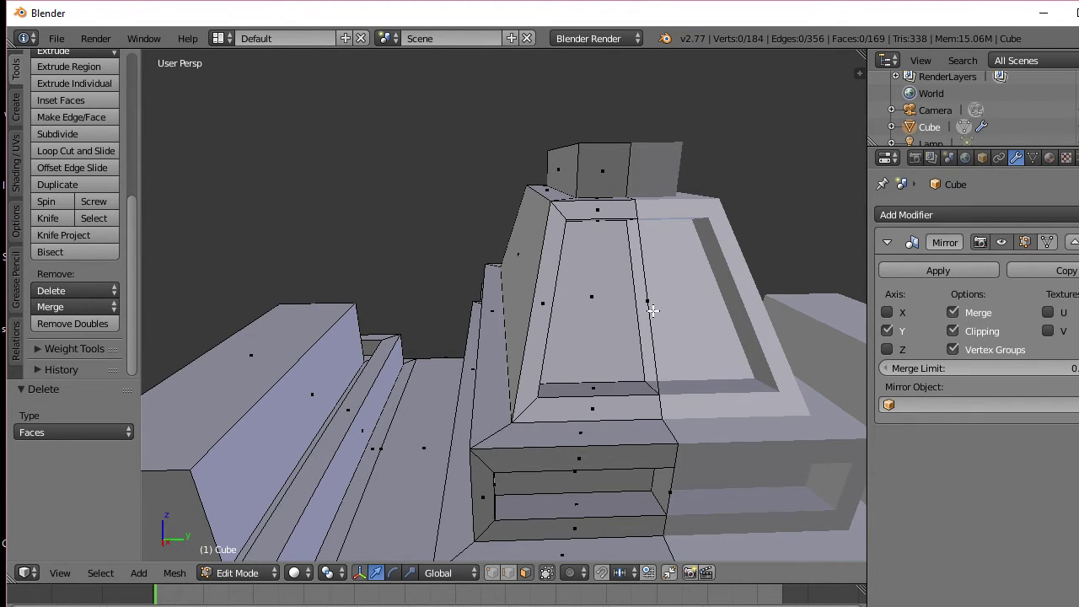
Step: Examine the sloped tier's recessed panel and the lower recesses from several angles in Edit Mode, wireframe and Object Mode
{"action": "middle_click_drag", "start_coordinate": [652, 308], "coordinate": [679, 295]}
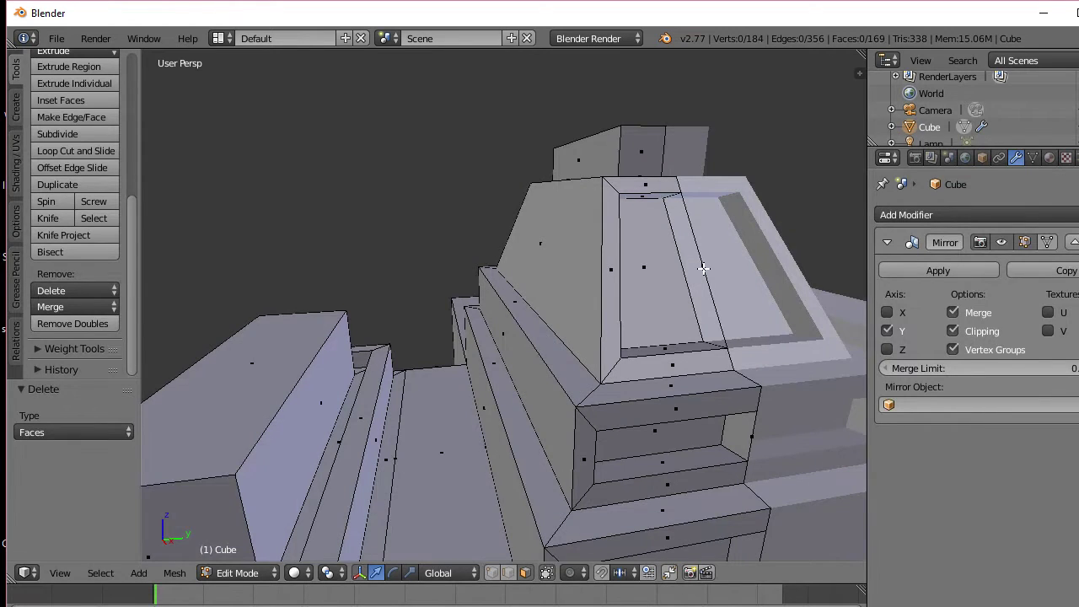
{"action": "middle_click_drag", "start_coordinate": [700, 285], "coordinate": [616, 294]}
{"action": "right_click", "coordinate": [402, 312]}
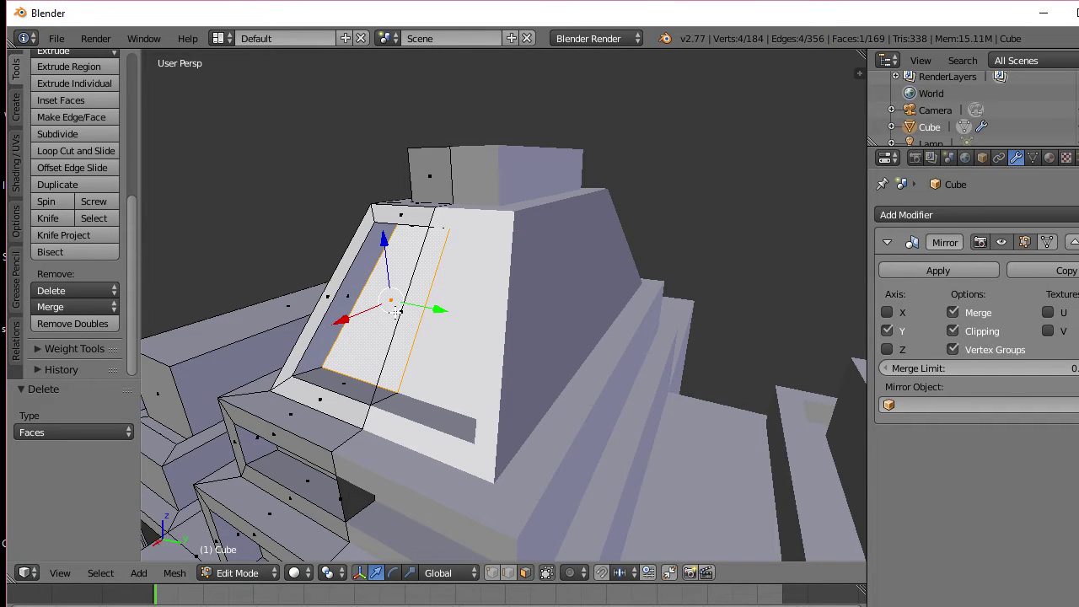
{"action": "middle_click_drag", "start_coordinate": [429, 371], "coordinate": [487, 373]}
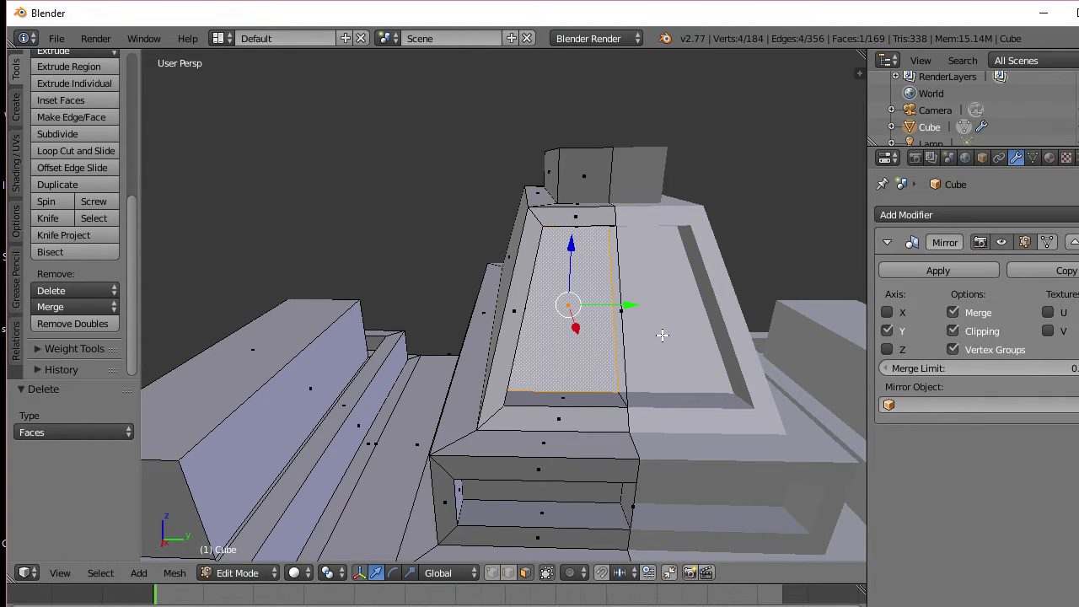
{"action": "key", "text": "z"}
{"action": "key", "text": "z"}
{"action": "key", "text": "Tab"}
{"action": "middle_click_drag", "start_coordinate": [663, 327], "coordinate": [624, 297]}
{"action": "key", "text": "Tab"}
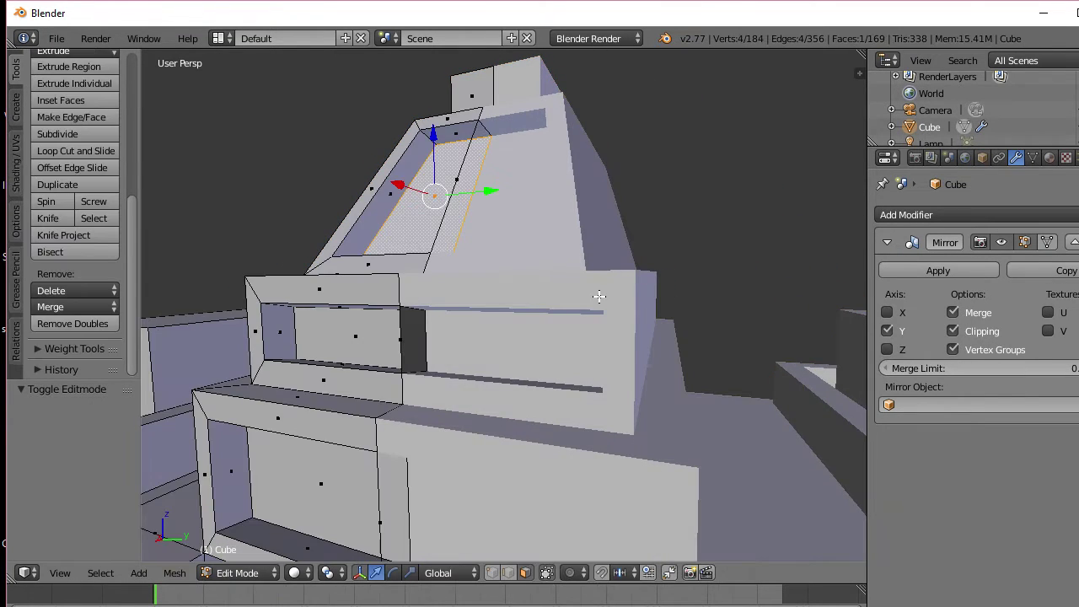
Step: Examine the roof tiers and the whole mirrored building from several angles in Edit Mode and Object Mode
{"action": "middle_click_drag", "start_coordinate": [558, 296], "coordinate": [556, 321]}
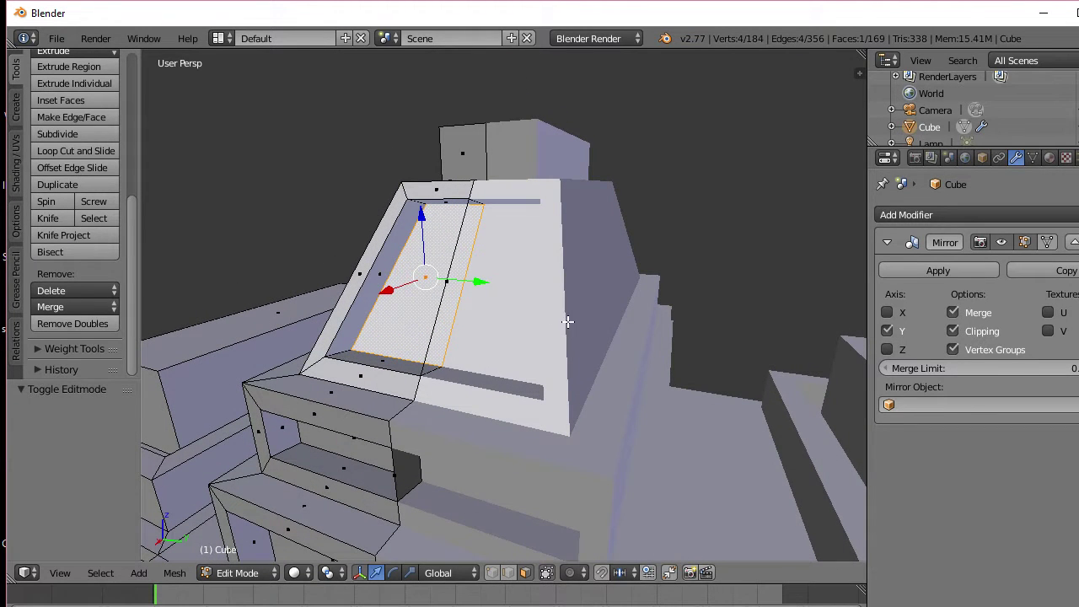
{"action": "scroll", "coordinate": [561, 321], "scroll_direction": "down", "scroll_amount": 4}
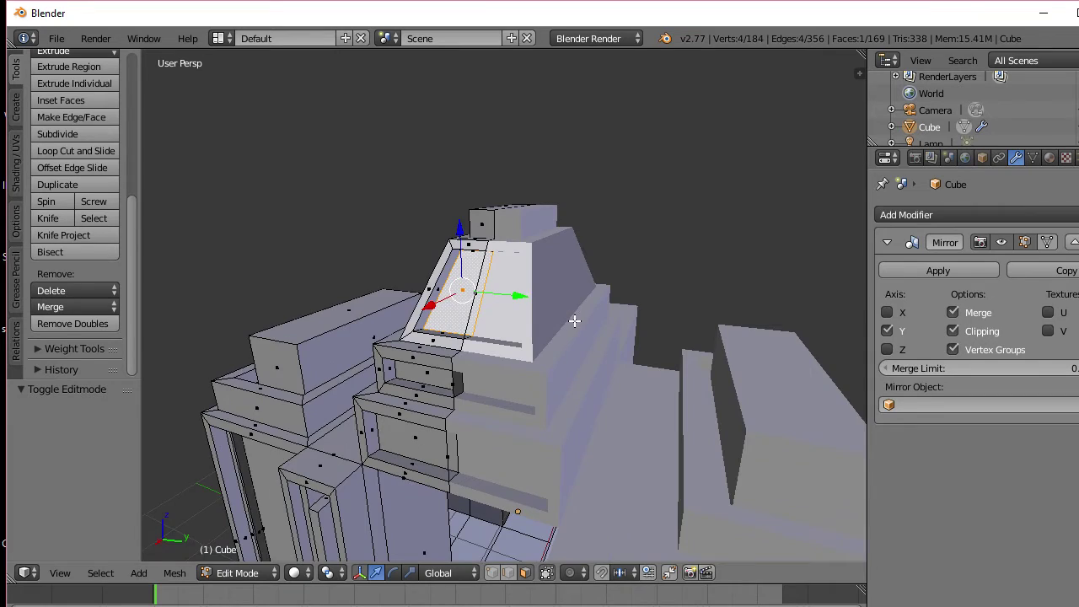
{"action": "middle_click_drag", "start_coordinate": [574, 320], "coordinate": [561, 287]}
{"action": "scroll", "coordinate": [589, 305], "scroll_direction": "down", "scroll_amount": 3}
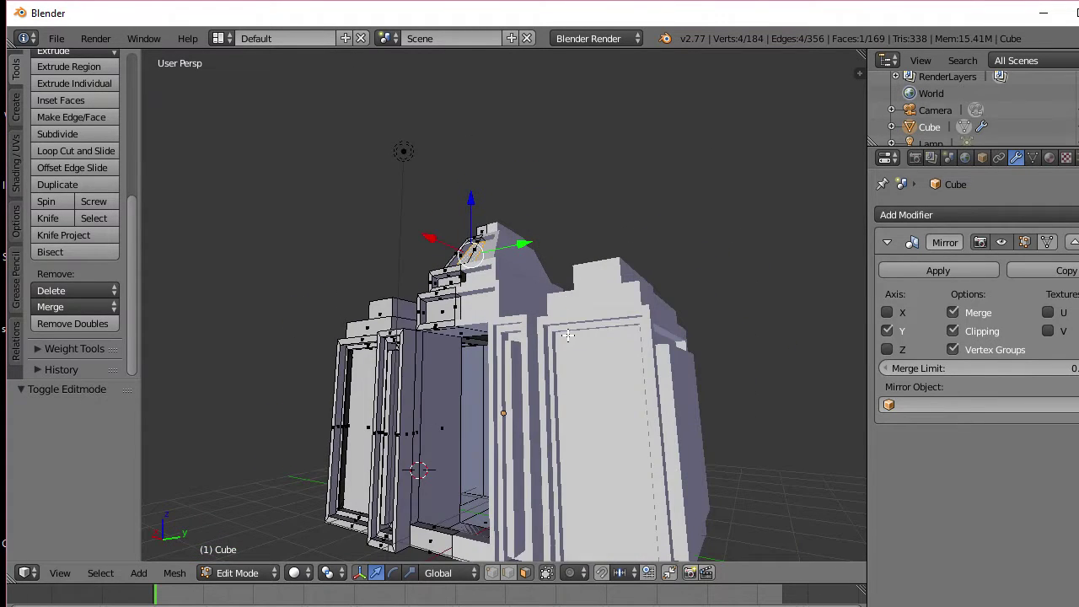
{"action": "scroll", "coordinate": [570, 341], "scroll_direction": "down", "scroll_amount": 3}
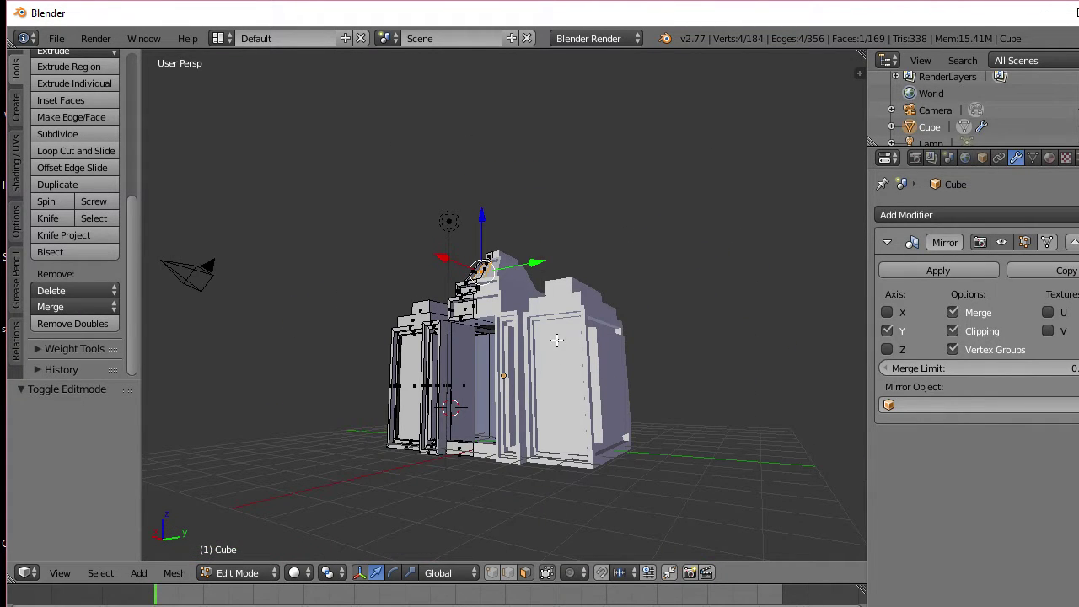
{"action": "mouse_move", "coordinate": [548, 321]}
{"action": "middle_mouse_down"}
{"action": "mouse_move", "coordinate": [551, 385]}
{"action": "mouse_move", "coordinate": [559, 320]}
{"action": "middle_mouse_up"}
{"action": "scroll", "coordinate": [552, 383], "scroll_direction": "up", "scroll_amount": 4}
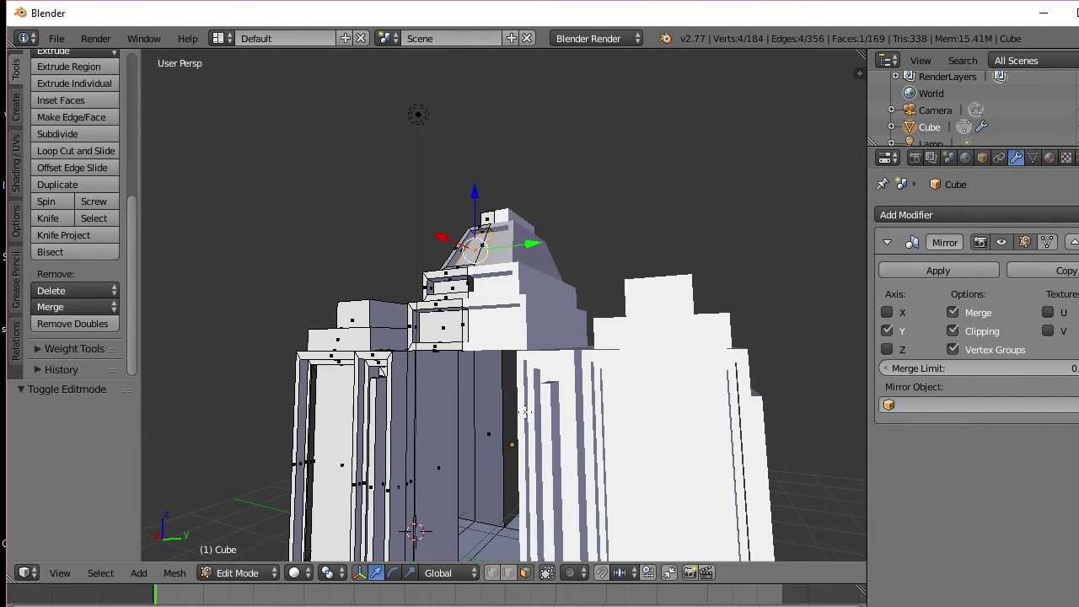
{"action": "middle_click_drag", "start_coordinate": [514, 409], "coordinate": [591, 473]}
{"action": "key", "text": "Tab"}
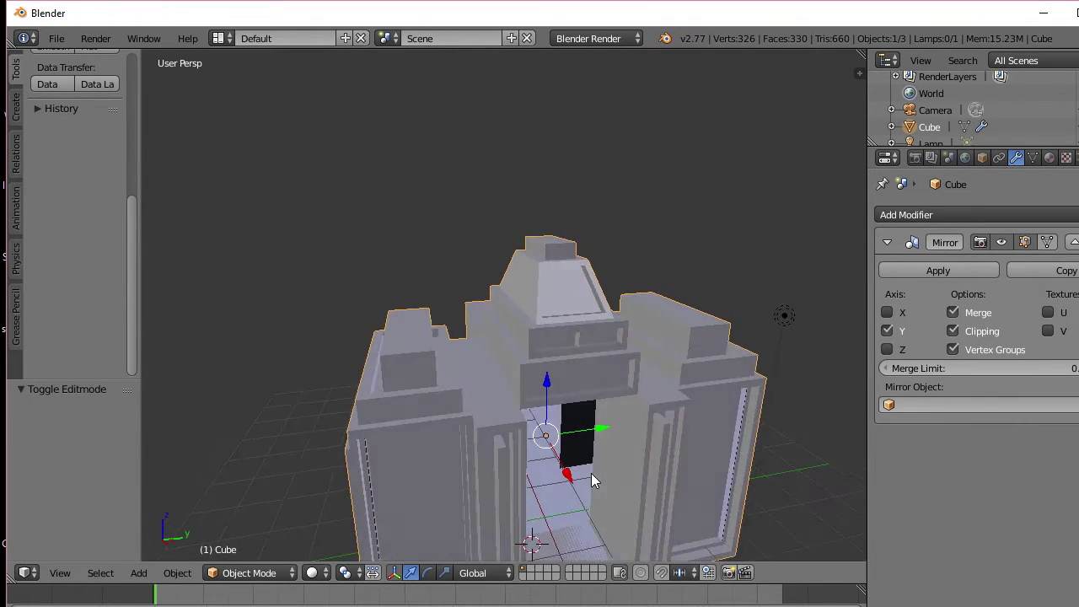
{"action": "scroll", "coordinate": [594, 430], "scroll_direction": "up", "scroll_amount": 4}
{"action": "middle_click_drag", "start_coordinate": [594, 430], "coordinate": [509, 417]}
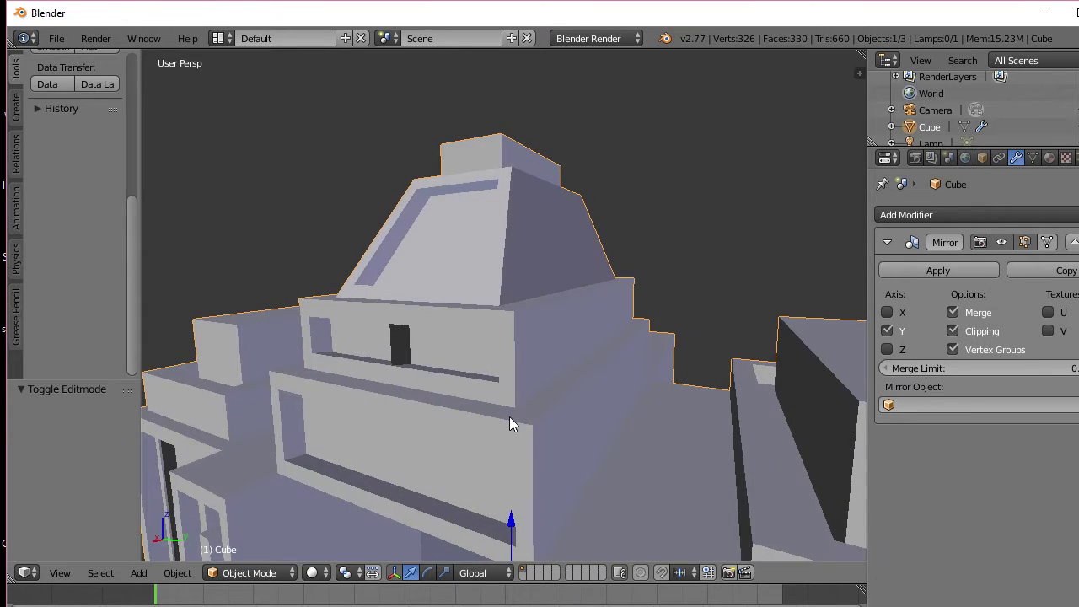
Step: Delete the remaining dark internal face on the mirror plane in the middle tier's recess
{"action": "key", "text": "Tab"}
{"action": "right_click", "coordinate": [400, 343]}
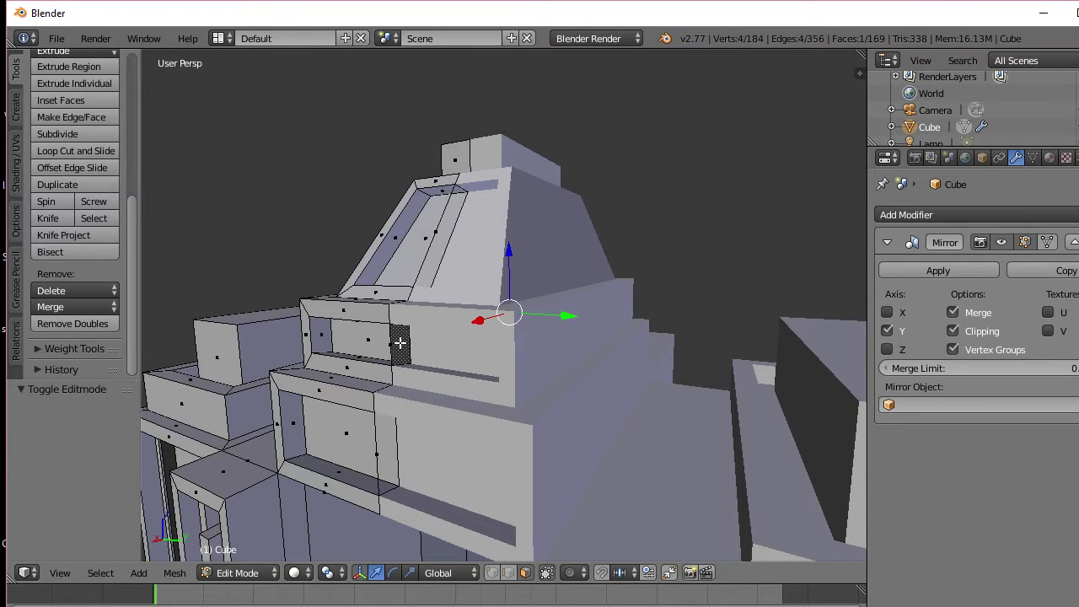
{"action": "key", "text": "x"}
{"action": "left_click", "coordinate": [400, 343]}
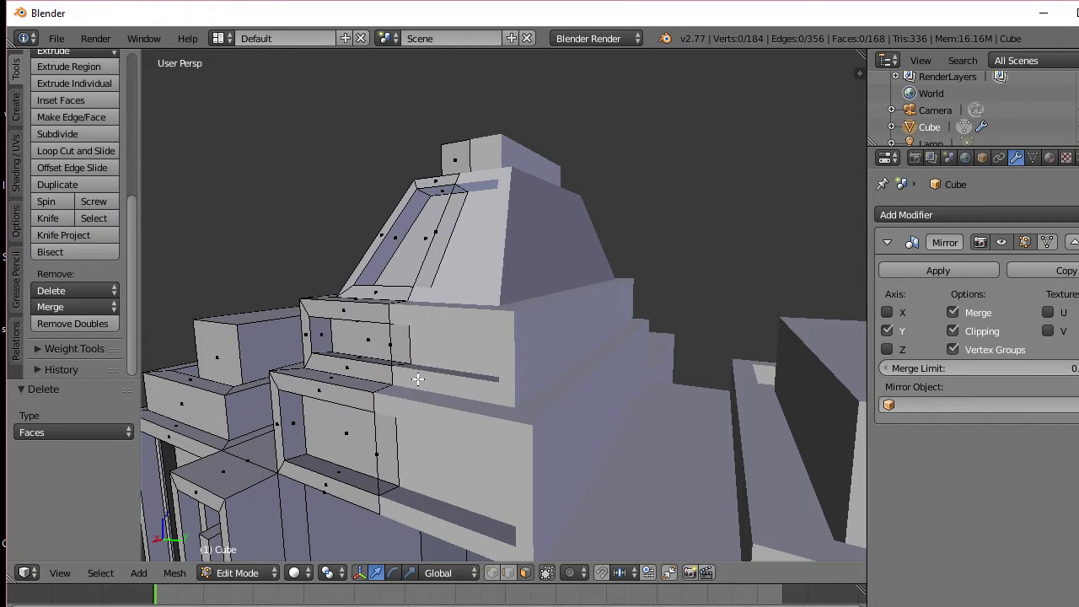
Step: Examine the middle tier's recess up close for leftover geometry on the mirror seam, toggling the full selection
{"action": "scroll", "coordinate": [393, 354], "scroll_direction": "up", "scroll_amount": 10}
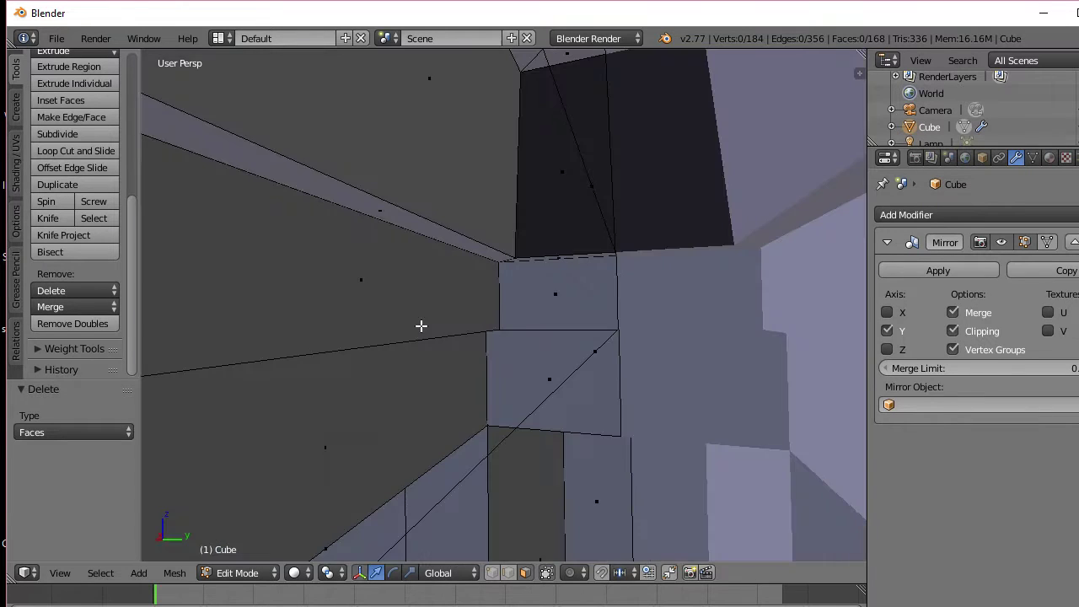
{"action": "scroll", "coordinate": [421, 326], "scroll_direction": "down", "scroll_amount": 3}
{"action": "middle_click_drag", "start_coordinate": [420, 323], "coordinate": [665, 301]}
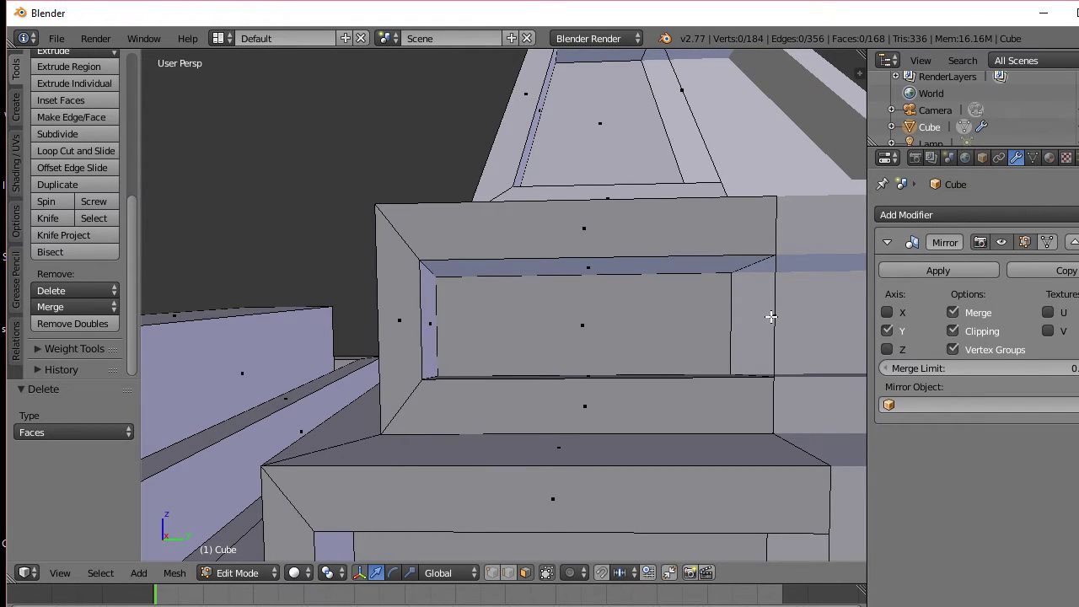
{"action": "key", "text": "a"}
{"action": "key", "text": "a"}
{"action": "key", "text": "a"}
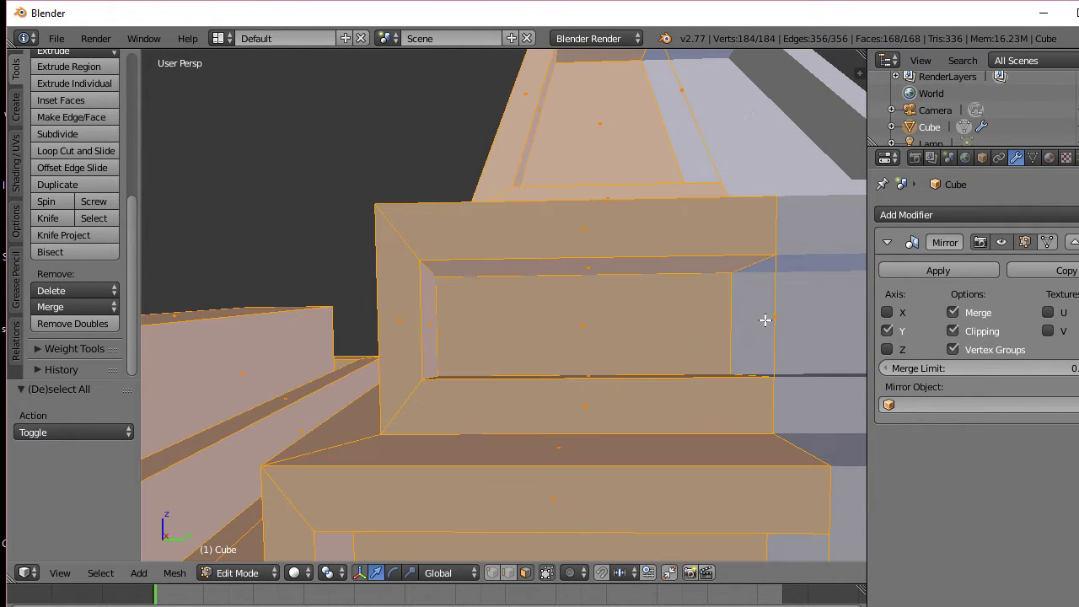
{"action": "key", "text": "a"}
{"action": "key", "text": "Tab"}
{"action": "key", "text": "Tab"}
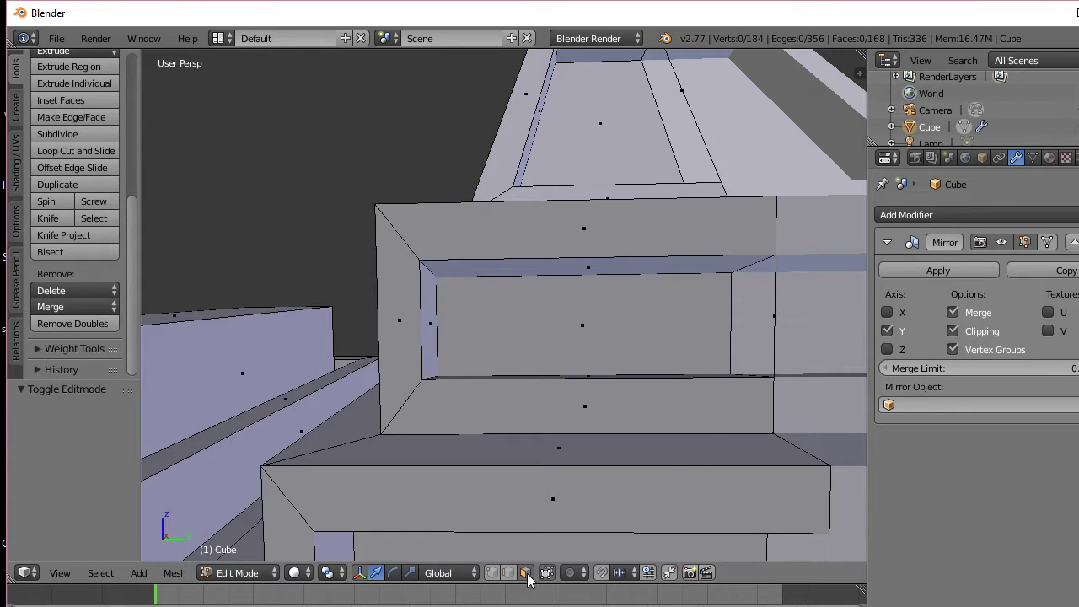
Step: Delete both overlapping vertical edges crossing the middle tier's recess opening at the mirror seam, using edge selection
{"action": "left_click", "coordinate": [493, 572]}
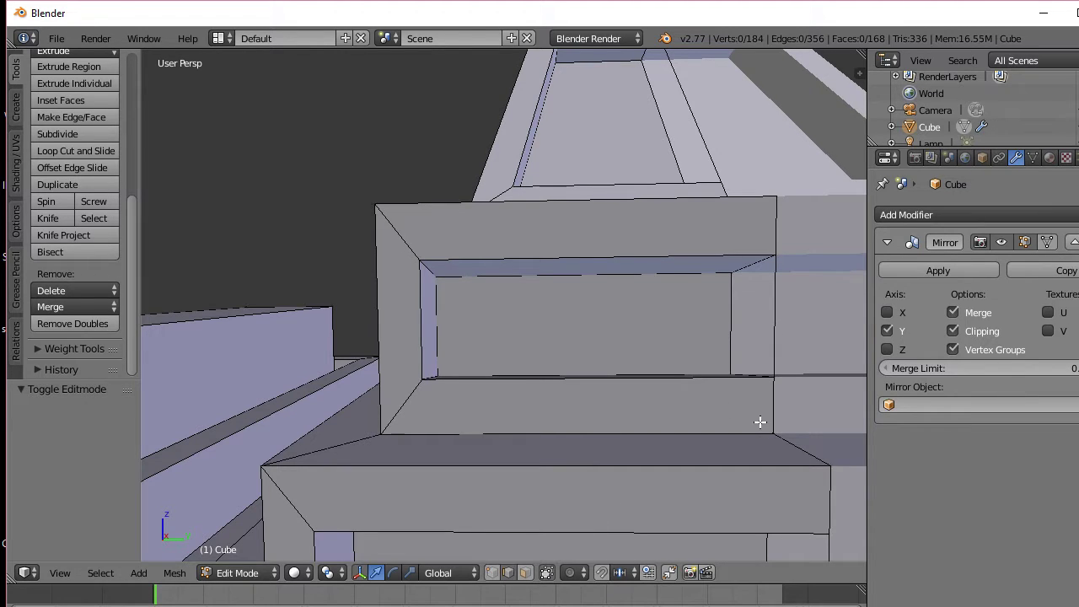
{"action": "right_click", "coordinate": [776, 317]}
{"action": "key", "text": "x"}
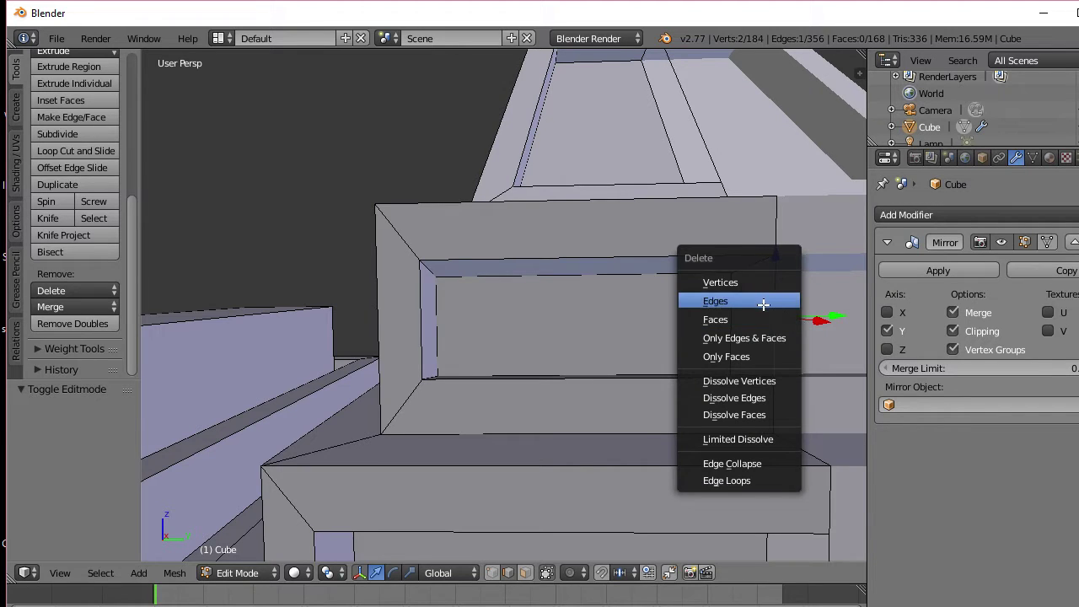
{"action": "left_click", "coordinate": [763, 305]}
{"action": "right_click", "coordinate": [771, 315]}
{"action": "key", "text": "x"}
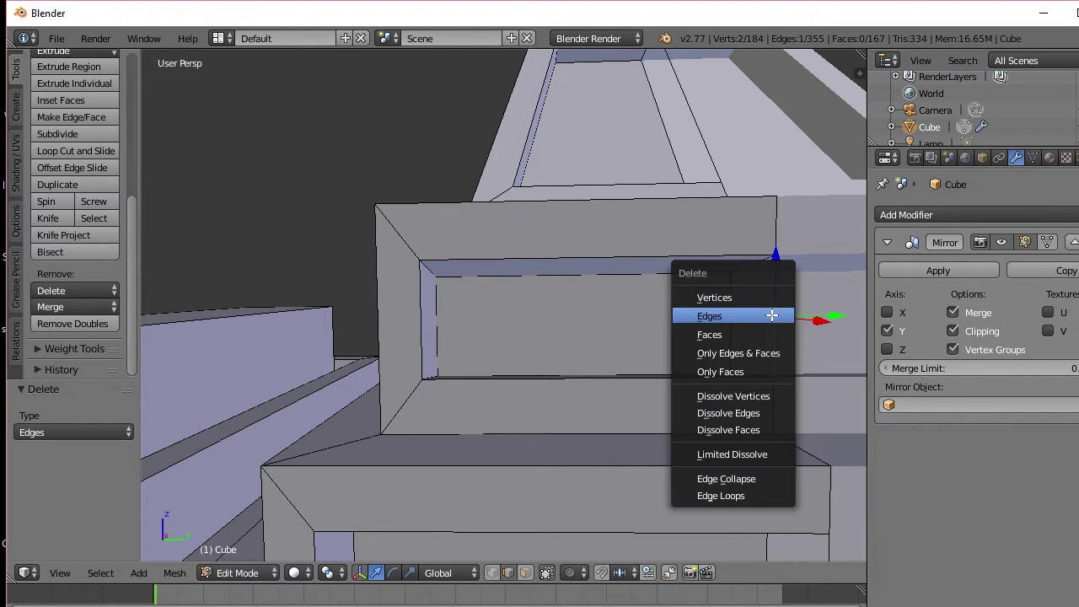
{"action": "left_click", "coordinate": [771, 315]}
Step: Delete both overlapping seam edges crossing the recess opening of the sloped upper tier
{"action": "middle_click_drag", "start_coordinate": [771, 314], "coordinate": [715, 309]}
{"action": "right_click", "coordinate": [706, 320]}
{"action": "key", "text": "x"}
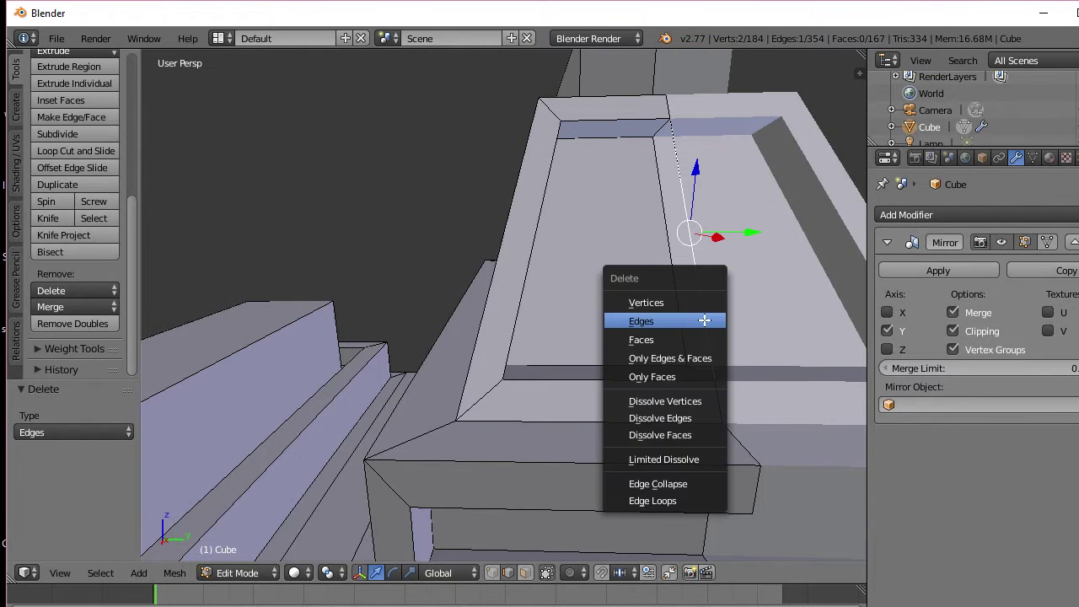
{"action": "left_click", "coordinate": [706, 319]}
{"action": "key", "text": "ctrl+z"}
{"action": "key", "text": "x"}
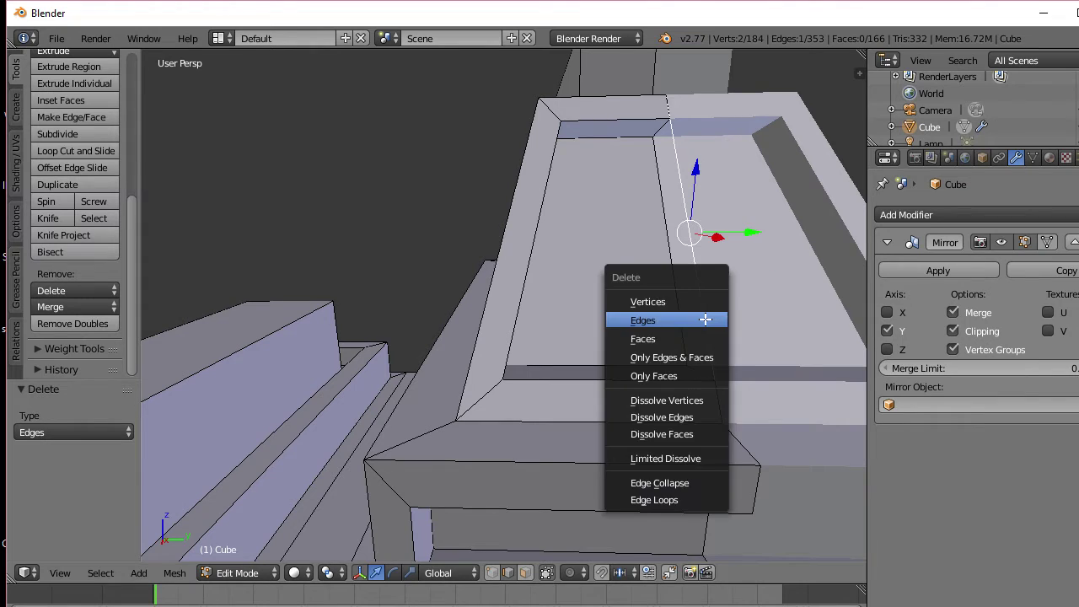
{"action": "left_click", "coordinate": [705, 320]}
Step: Delete both overlapping vertical seam edges crossing the recess opening of the lowest roof tier
{"action": "mouse_move", "coordinate": [707, 314]}
{"action": "middle_mouse_down"}
{"action": "mouse_move", "coordinate": [692, 371]}
{"action": "mouse_move", "coordinate": [699, 318]}
{"action": "middle_mouse_up"}
{"action": "middle_click_drag", "start_coordinate": [666, 380], "coordinate": [668, 345]}
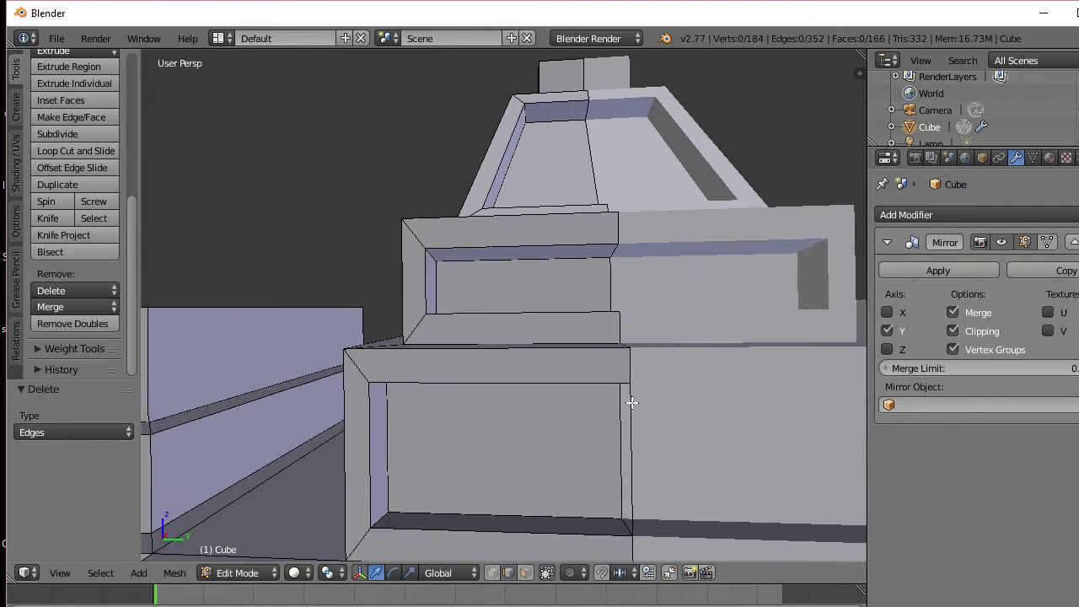
{"action": "right_click", "coordinate": [634, 445]}
{"action": "key", "text": "x"}
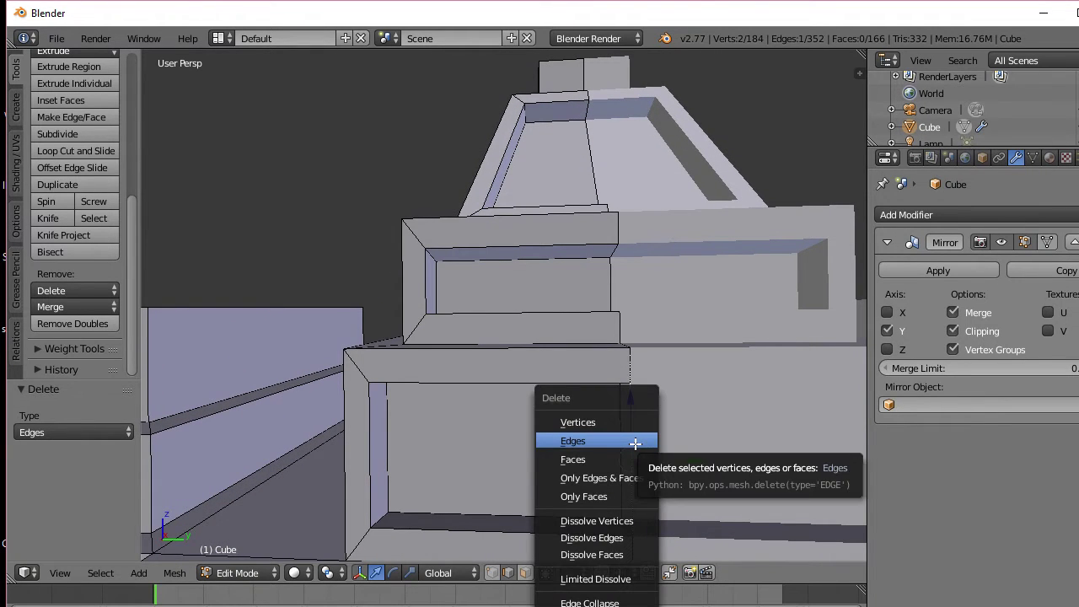
{"action": "left_click", "coordinate": [635, 444]}
{"action": "right_click", "coordinate": [634, 444]}
{"action": "key", "text": "x"}
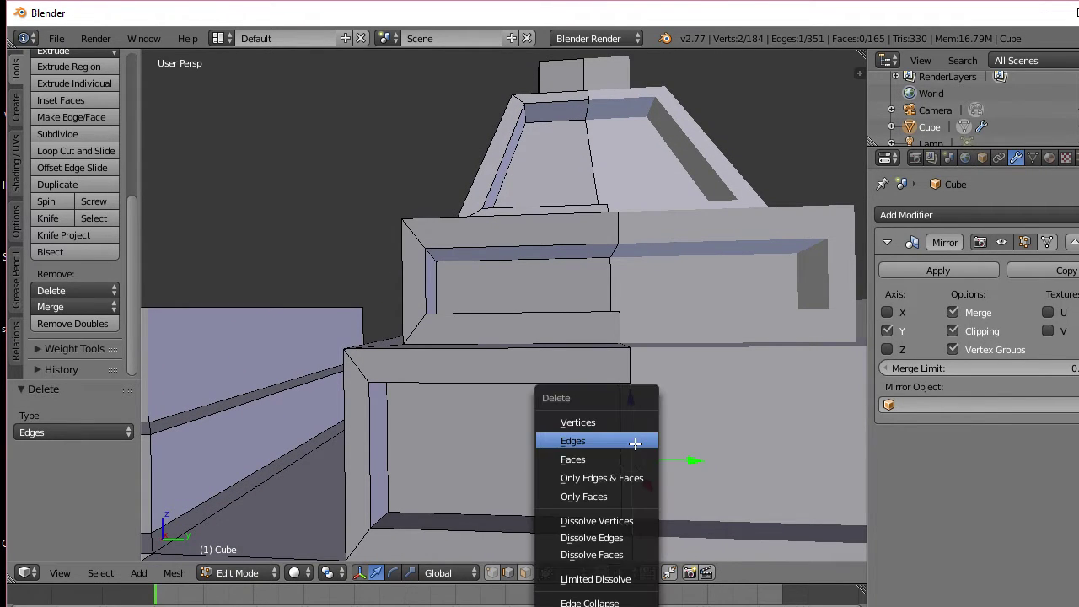
{"action": "left_click", "coordinate": [634, 441]}
Step: Examine the cleaned roof recesses and the building's front from several angles in Object Mode and Edit Mode
{"action": "middle_click_drag", "start_coordinate": [633, 443], "coordinate": [501, 457]}
{"action": "scroll", "coordinate": [654, 435], "scroll_direction": "down", "scroll_amount": 2}
{"action": "key", "text": "Tab"}
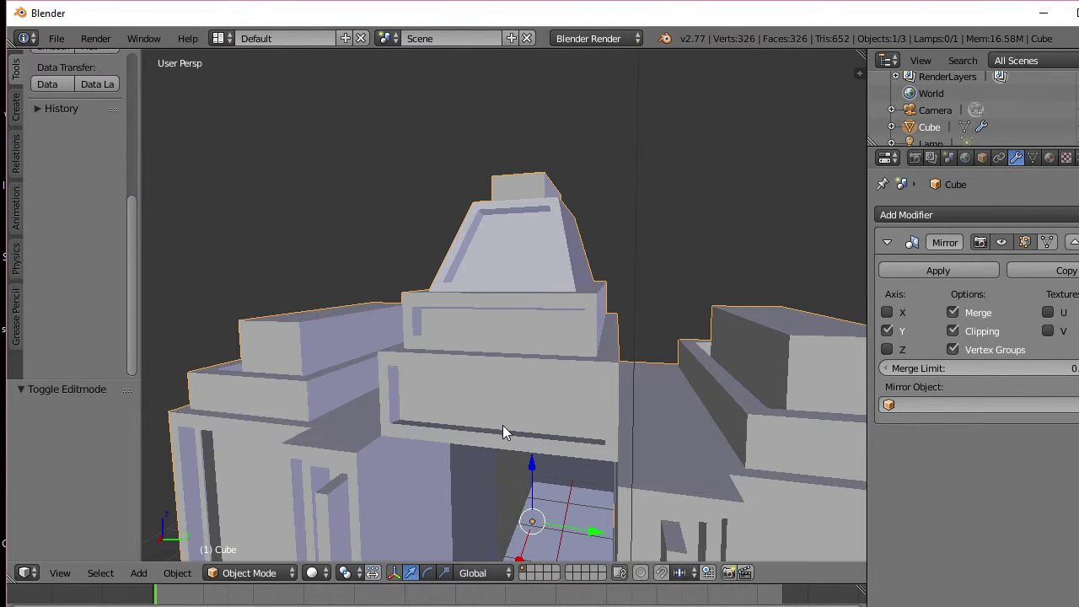
{"action": "middle_click_drag", "start_coordinate": [503, 410], "coordinate": [456, 375]}
{"action": "scroll", "coordinate": [532, 410], "scroll_direction": "down", "scroll_amount": 2}
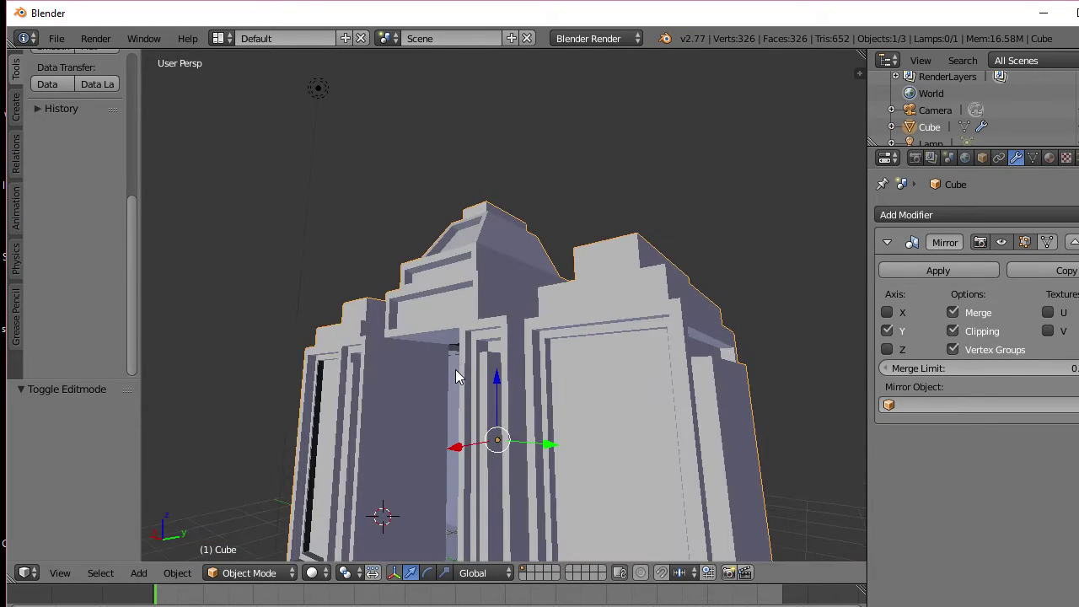
{"action": "key", "text": "Tab"}
{"action": "key", "text": "Tab"}
{"action": "key", "text": "Tab"}
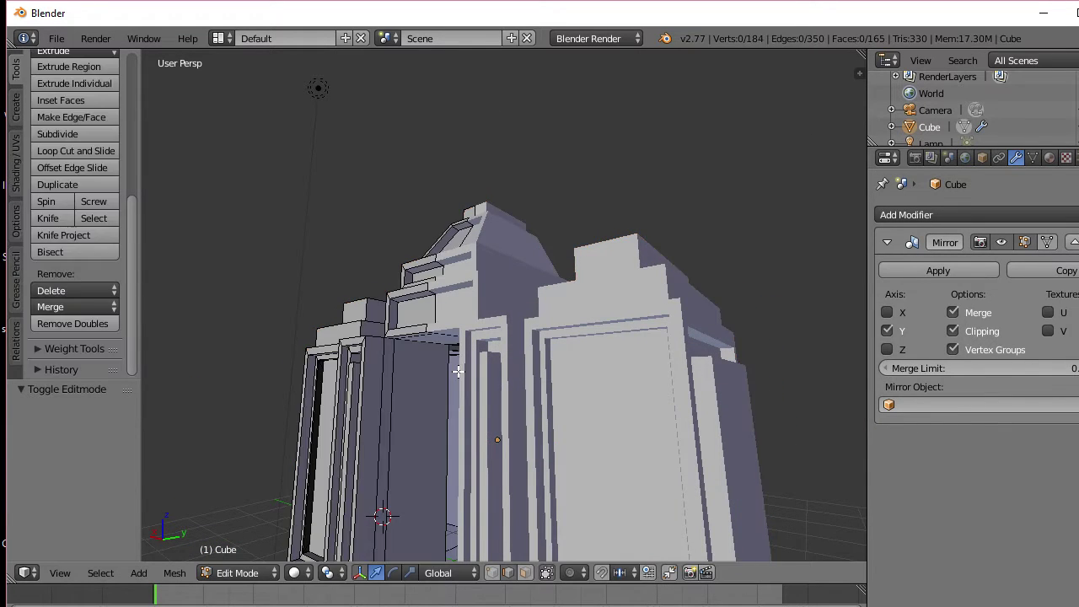
{"action": "middle_click_drag", "start_coordinate": [457, 366], "coordinate": [551, 337]}
{"action": "scroll", "coordinate": [550, 354], "scroll_direction": "down", "scroll_amount": 1}
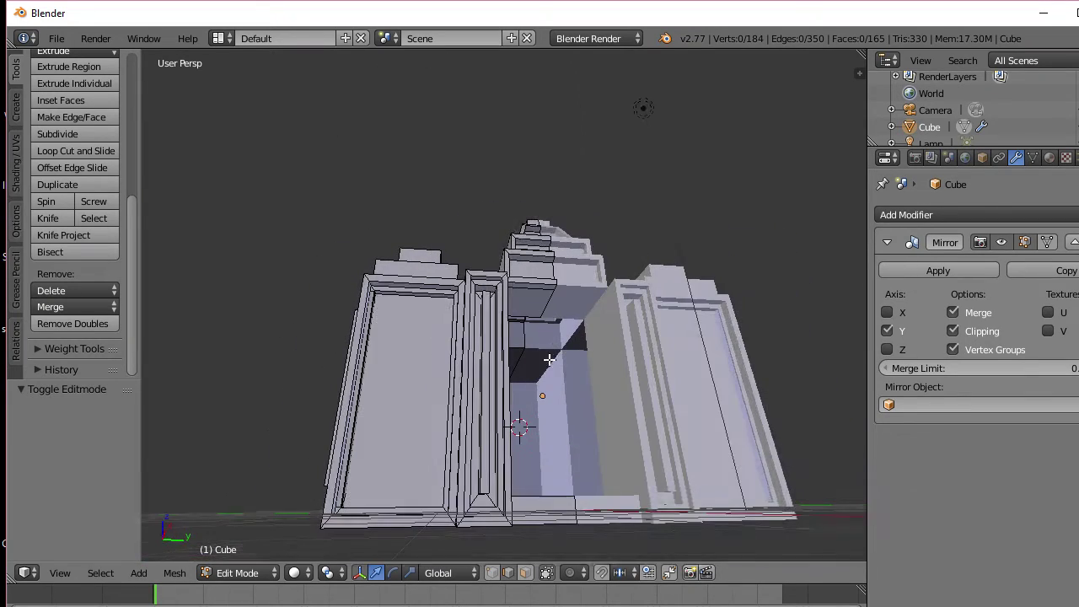
{"action": "middle_click_drag", "start_coordinate": [544, 385], "coordinate": [534, 458]}
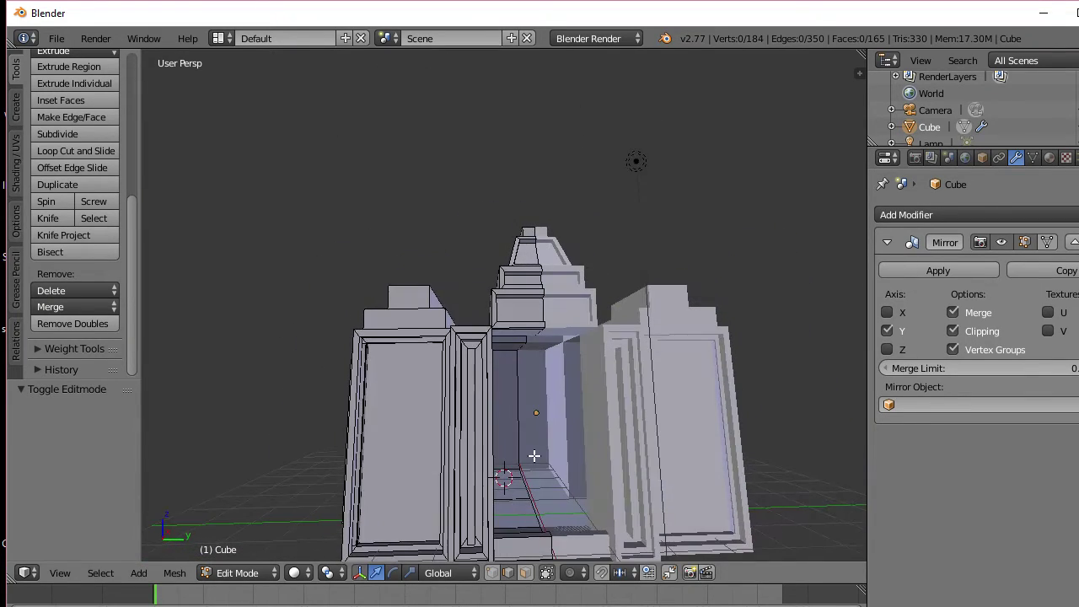
Step: Select the two floor faces along the mirror seam inside the entrance passage, using face selection
{"action": "middle_click_drag", "start_coordinate": [584, 532], "coordinate": [563, 456]}
{"action": "scroll", "coordinate": [573, 453], "scroll_direction": "up", "scroll_amount": 5}
{"action": "scroll", "coordinate": [562, 455], "scroll_direction": "down", "scroll_amount": 3}
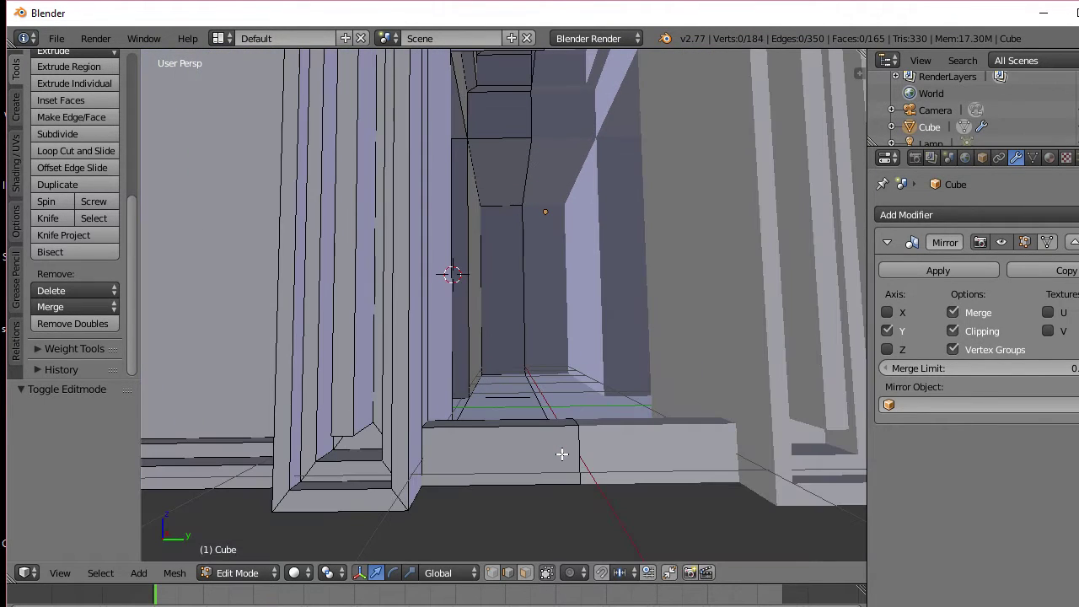
{"action": "scroll", "coordinate": [561, 453], "scroll_direction": "up", "scroll_amount": 2}
{"action": "scroll", "coordinate": [561, 454], "scroll_direction": "down", "scroll_amount": 2}
{"action": "middle_click_drag", "start_coordinate": [561, 454], "coordinate": [522, 477]}
{"action": "scroll", "coordinate": [547, 481], "scroll_direction": "up", "scroll_amount": 2}
{"action": "scroll", "coordinate": [522, 478], "scroll_direction": "up", "scroll_amount": 2}
{"action": "right_click", "coordinate": [522, 477]}
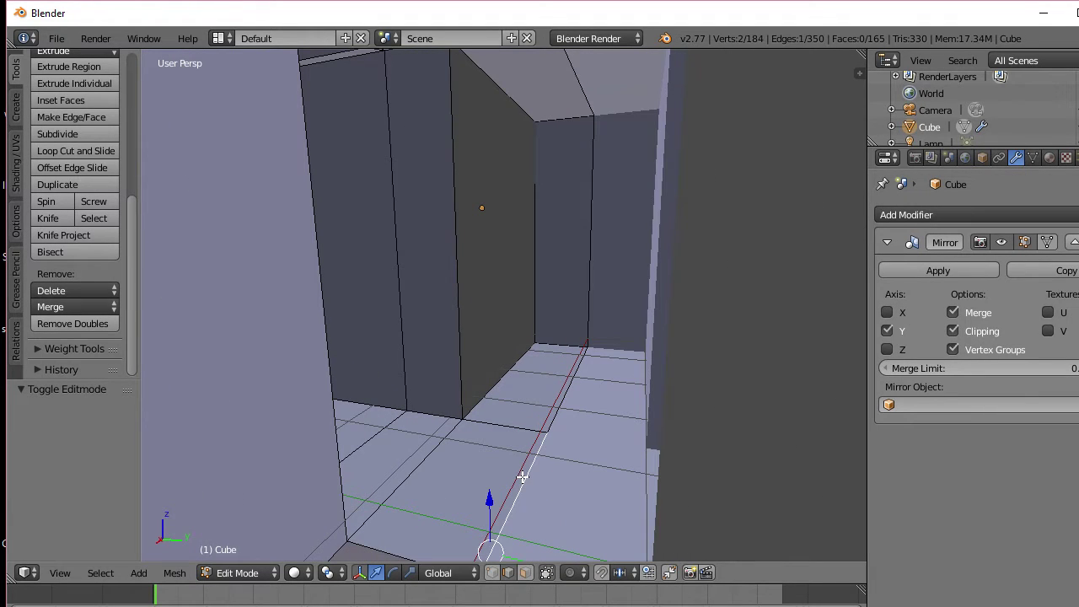
{"action": "left_click", "coordinate": [525, 573]}
{"action": "right_click", "coordinate": [469, 499]}
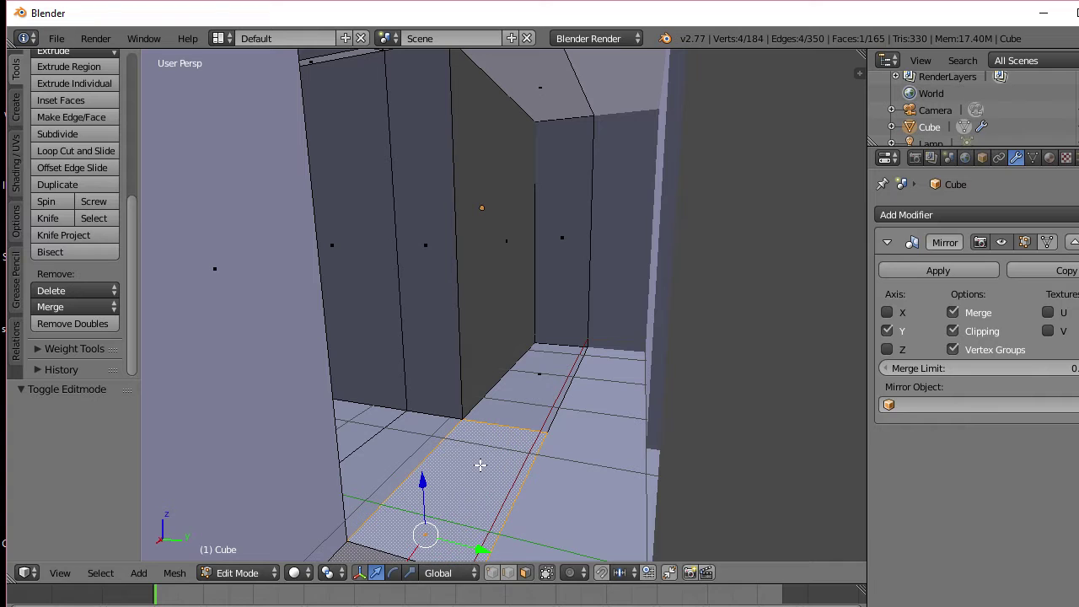
{"action": "right_click", "coordinate": [518, 411], "text": "shift"}
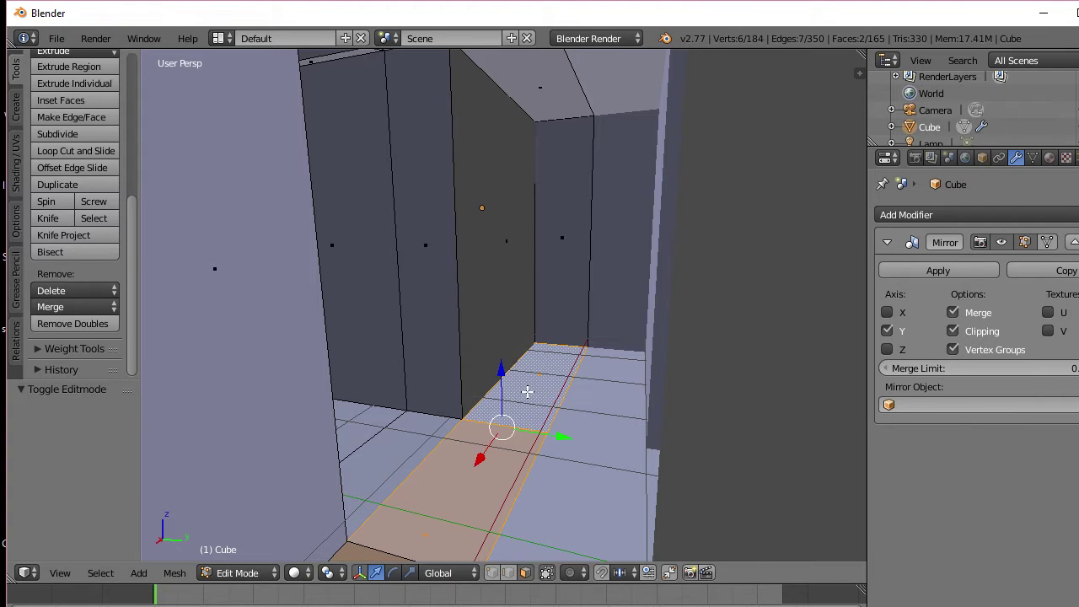
Step: Add the three floor faces beside the passage to the selection and try to extrude the interior floor
{"action": "right_click", "coordinate": [407, 446], "text": "shift"}
{"action": "right_click", "coordinate": [364, 423], "text": "shift"}
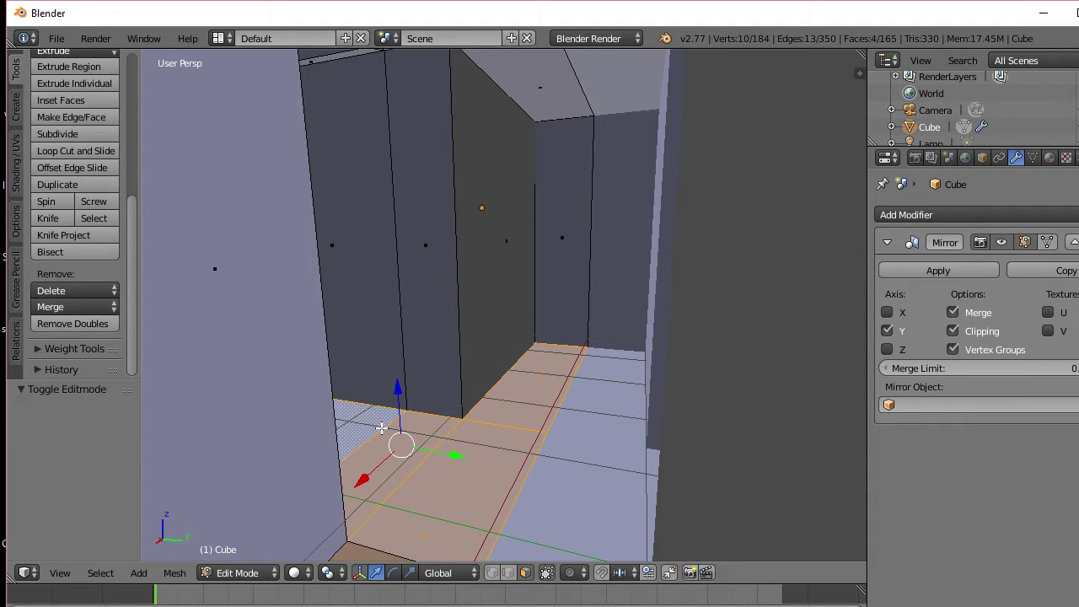
{"action": "middle_click_drag", "start_coordinate": [381, 428], "coordinate": [250, 345], "text": "ctrl"}
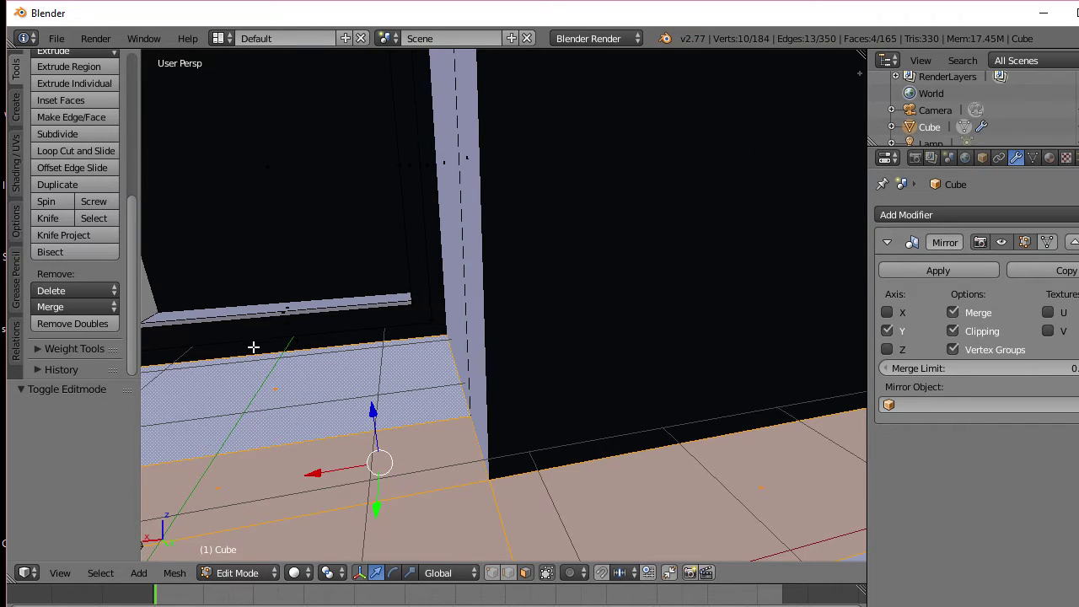
{"action": "right_click", "coordinate": [254, 346], "text": "shift"}
{"action": "middle_click_drag", "start_coordinate": [213, 383], "coordinate": [385, 301]}
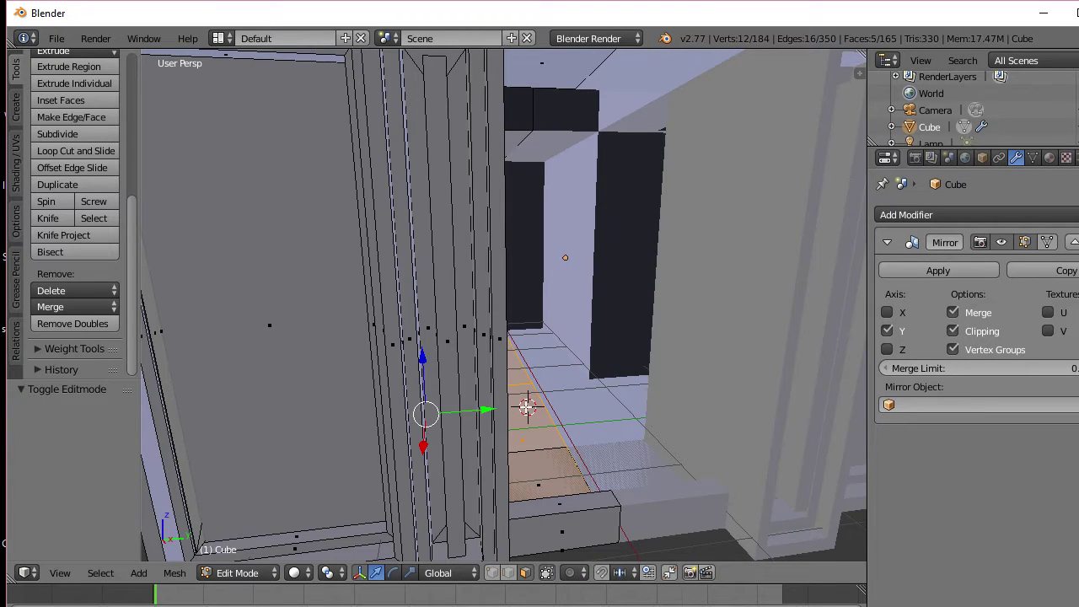
{"action": "key", "text": "e"}
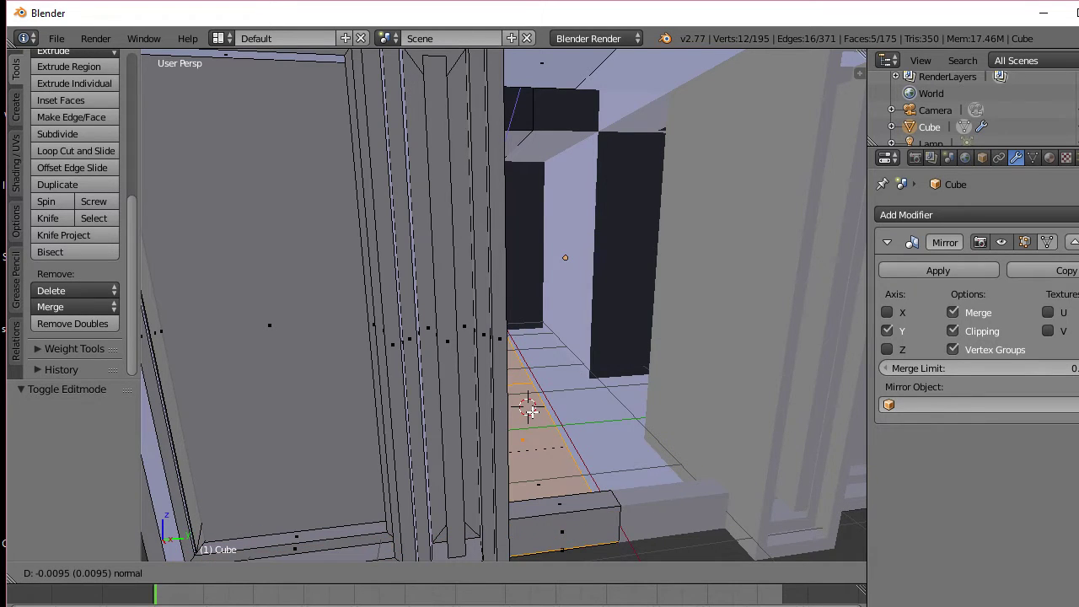
{"action": "right_click", "coordinate": [529, 409]}
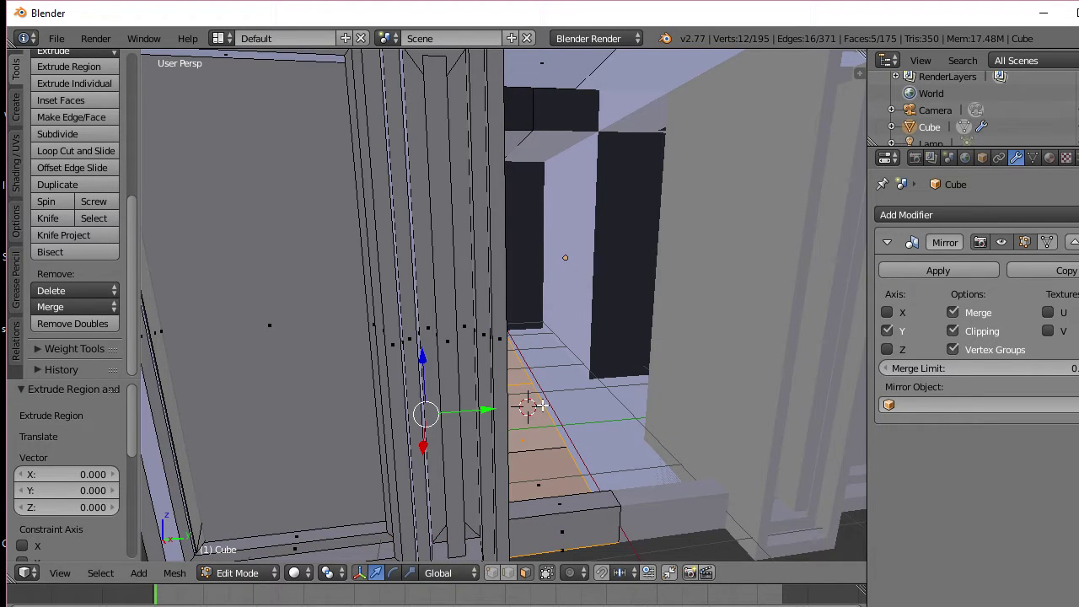
Step: Inset the selected corridor floor faces by about 0.053, extrude them about -0.118 along their normals, and clear the selection
{"action": "key", "text": "i"}
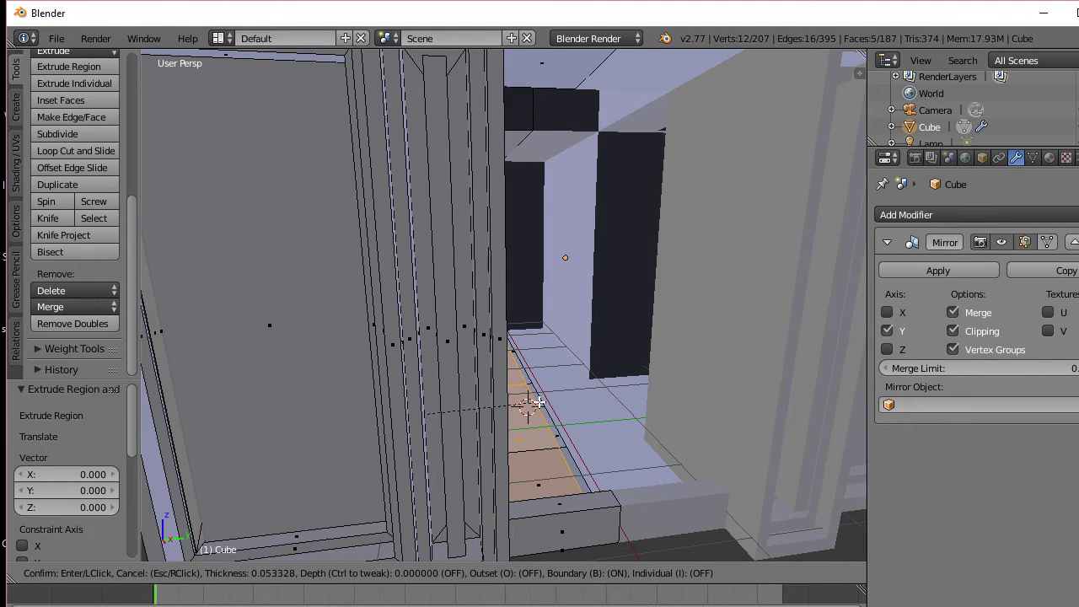
{"action": "left_click", "coordinate": [537, 403]}
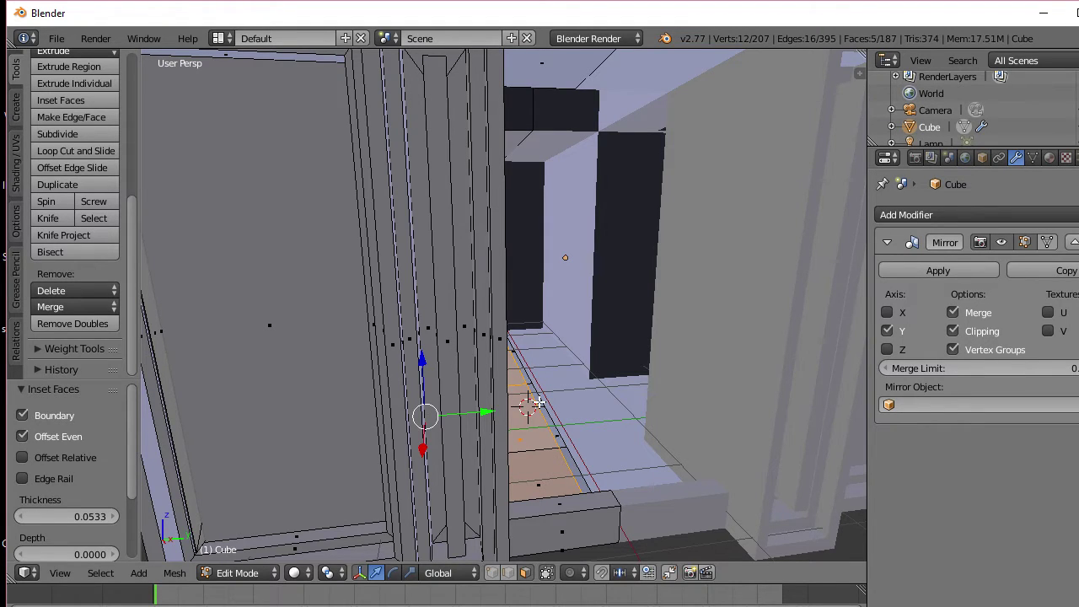
{"action": "key", "text": "e"}
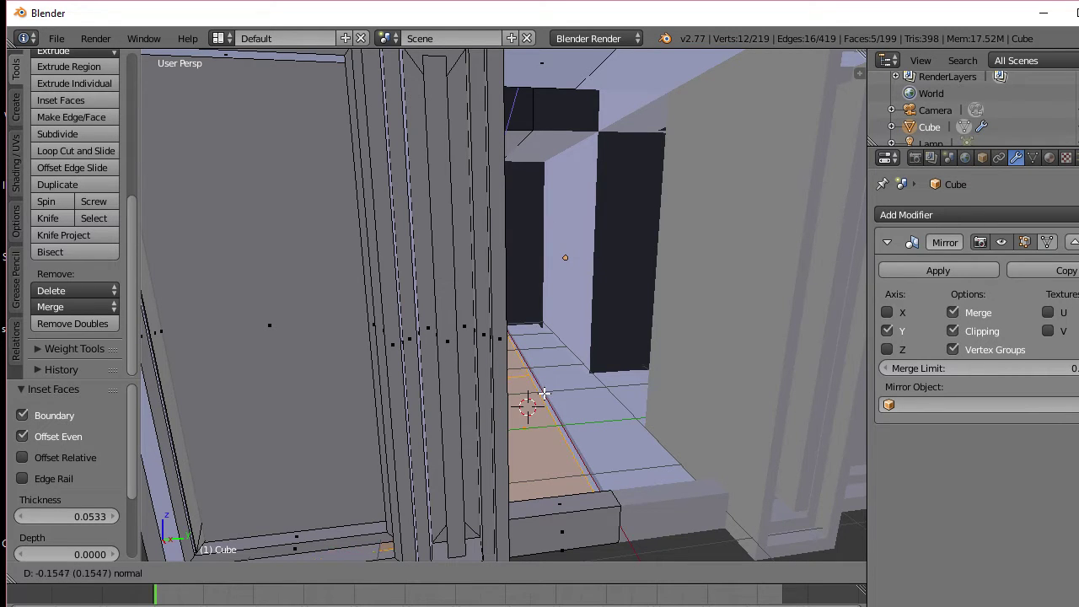
{"action": "left_click", "coordinate": [543, 396]}
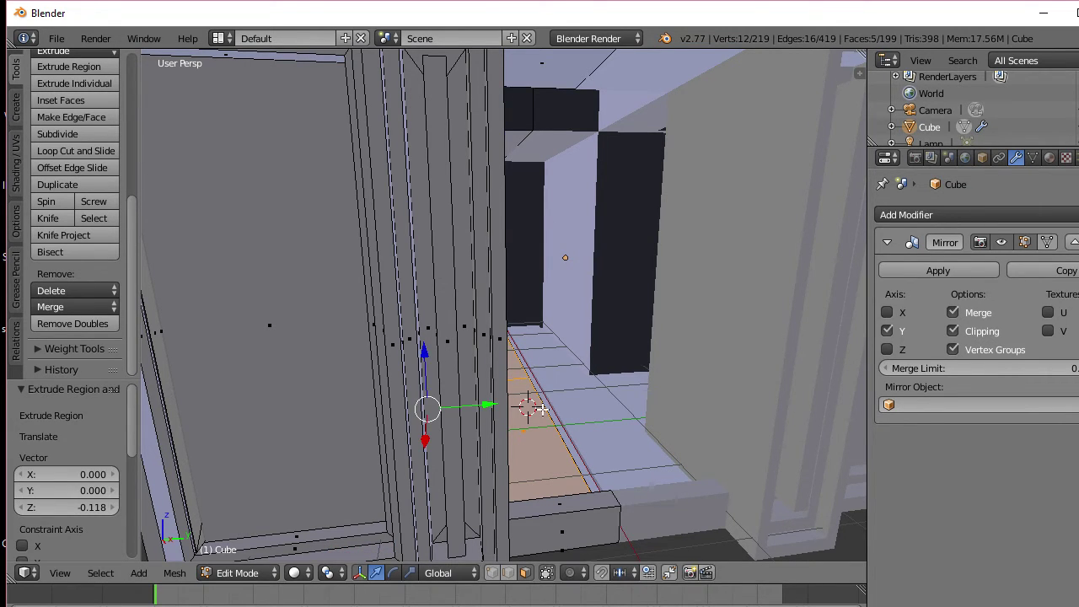
{"action": "middle_click_drag", "start_coordinate": [544, 403], "coordinate": [517, 403]}
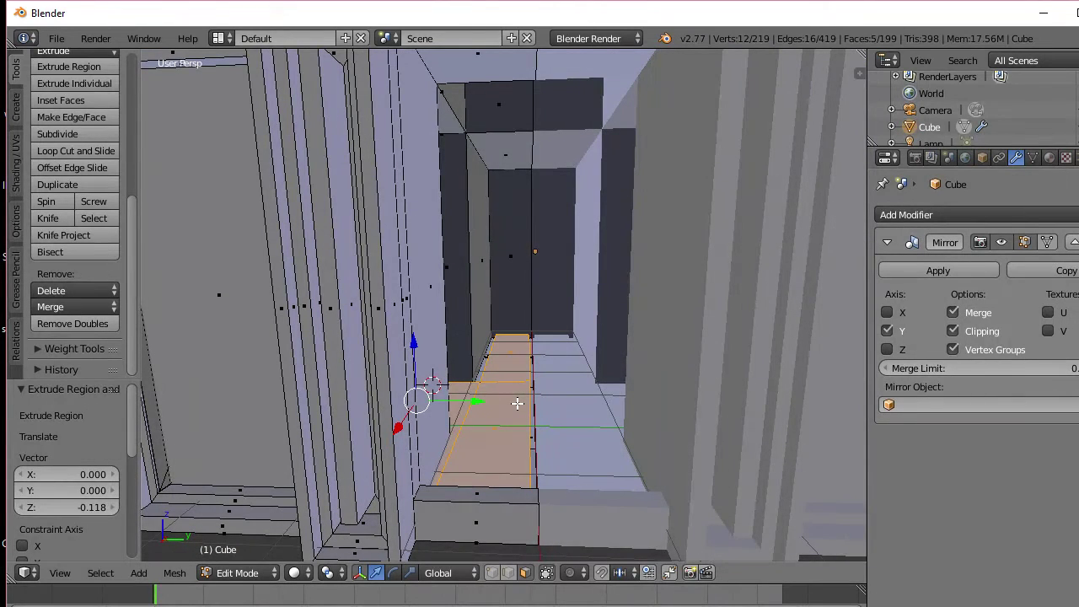
{"action": "key", "text": "a"}
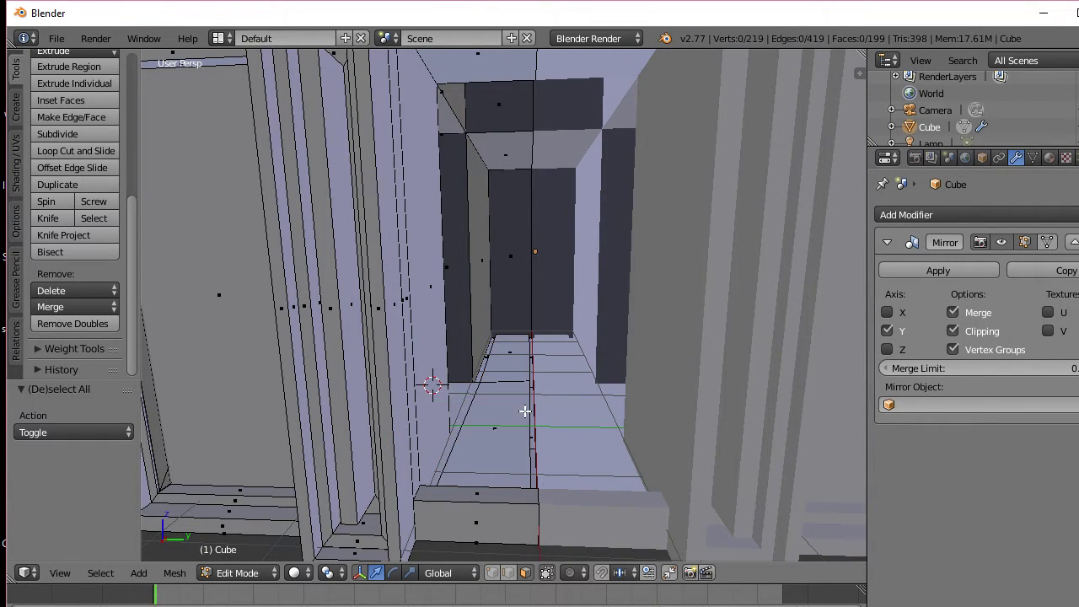
Step: Examine the corridor floor and centre seam in Object Mode and Edit Mode, from inside and from the front of the entrance
{"action": "scroll", "coordinate": [535, 436], "scroll_direction": "up", "scroll_amount": 2}
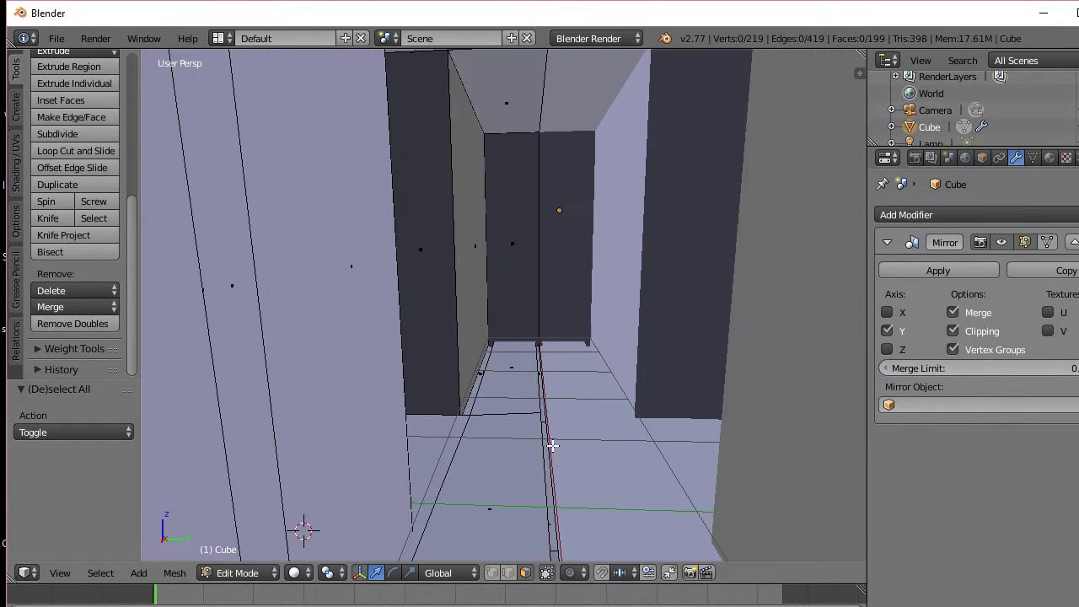
{"action": "key", "text": "Tab"}
{"action": "key", "text": "Tab"}
{"action": "key", "text": "Tab"}
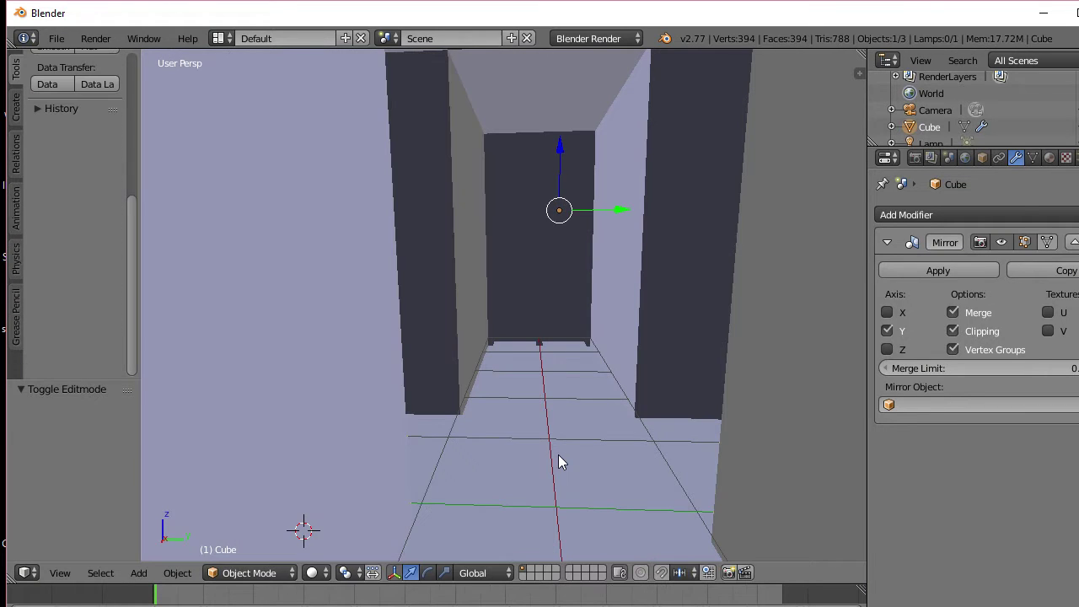
{"action": "key", "text": "a"}
{"action": "key", "text": "Tab"}
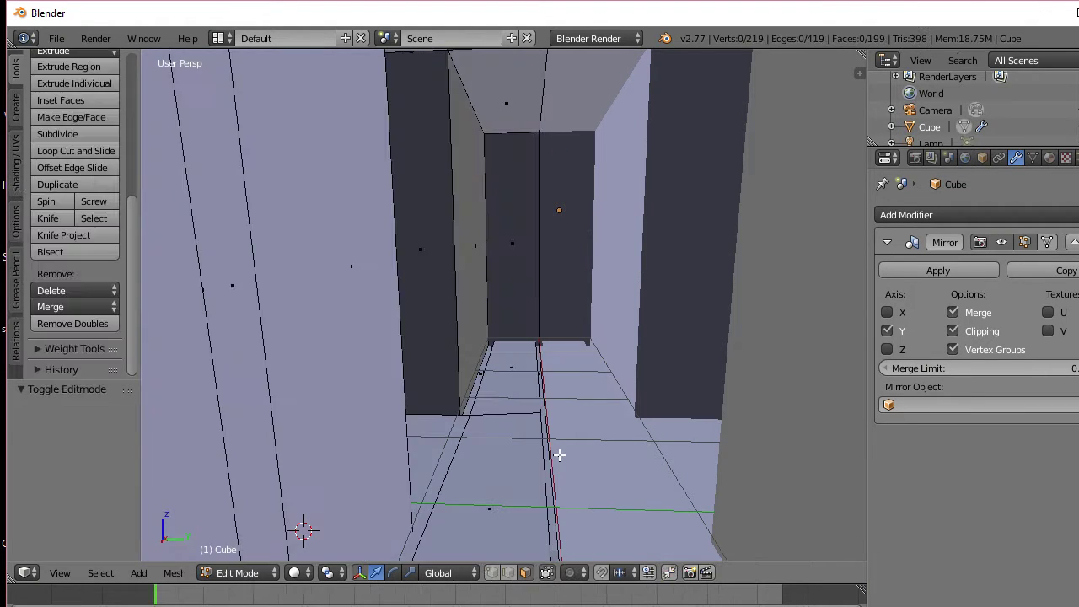
{"action": "key", "text": "Tab"}
{"action": "scroll", "coordinate": [559, 454], "scroll_direction": "down", "scroll_amount": 4}
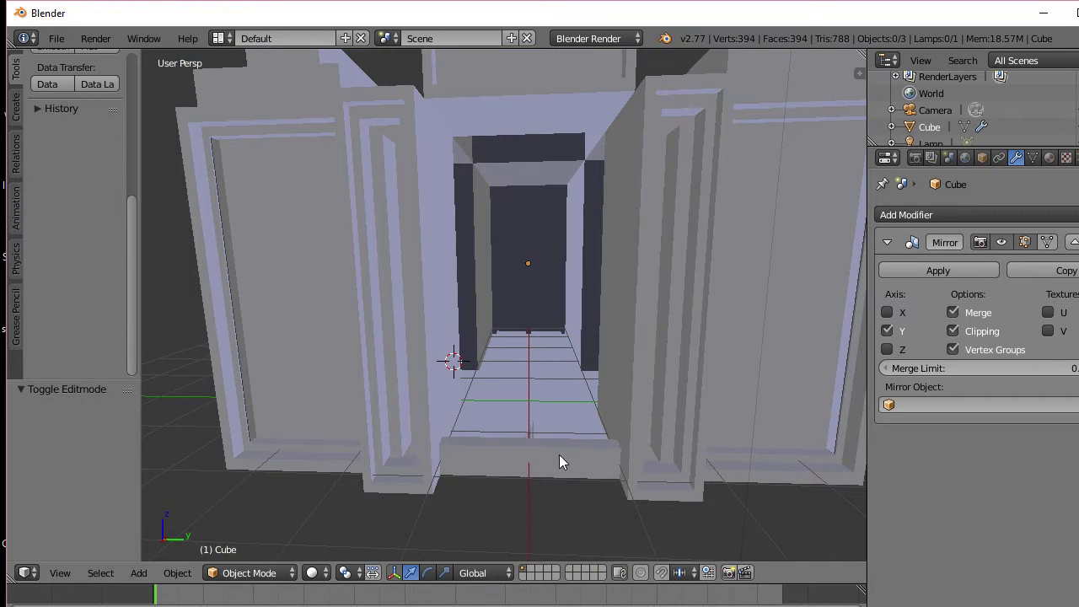
{"action": "middle_click_drag", "start_coordinate": [559, 455], "coordinate": [539, 454]}
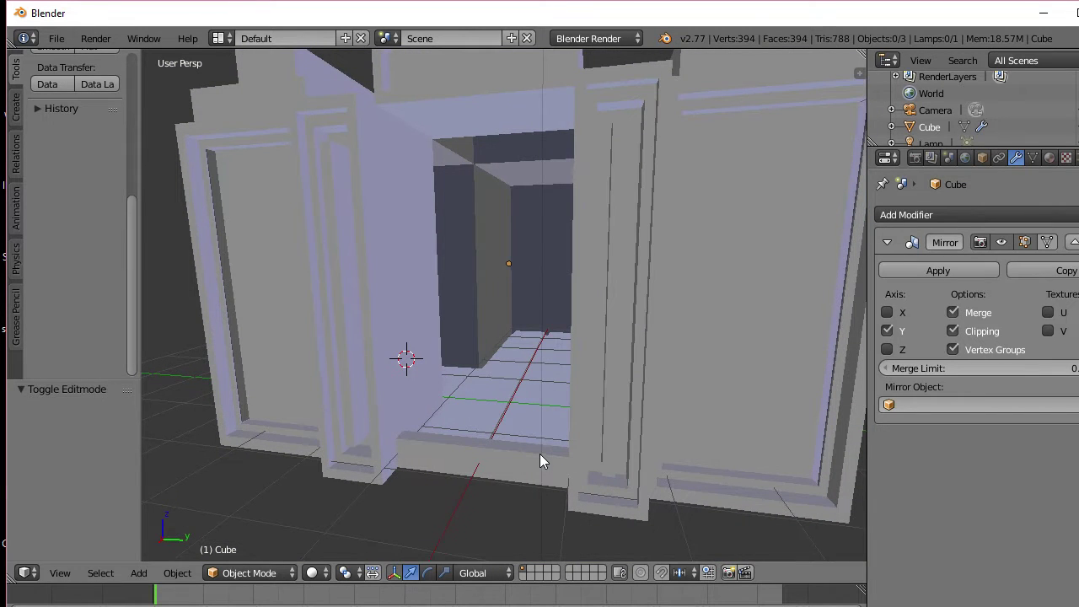
Step: Select the entire mesh and raise it about 0.163 along the Z axis so the floor clears the grid
{"action": "key", "text": "Tab"}
{"action": "key", "text": "a"}
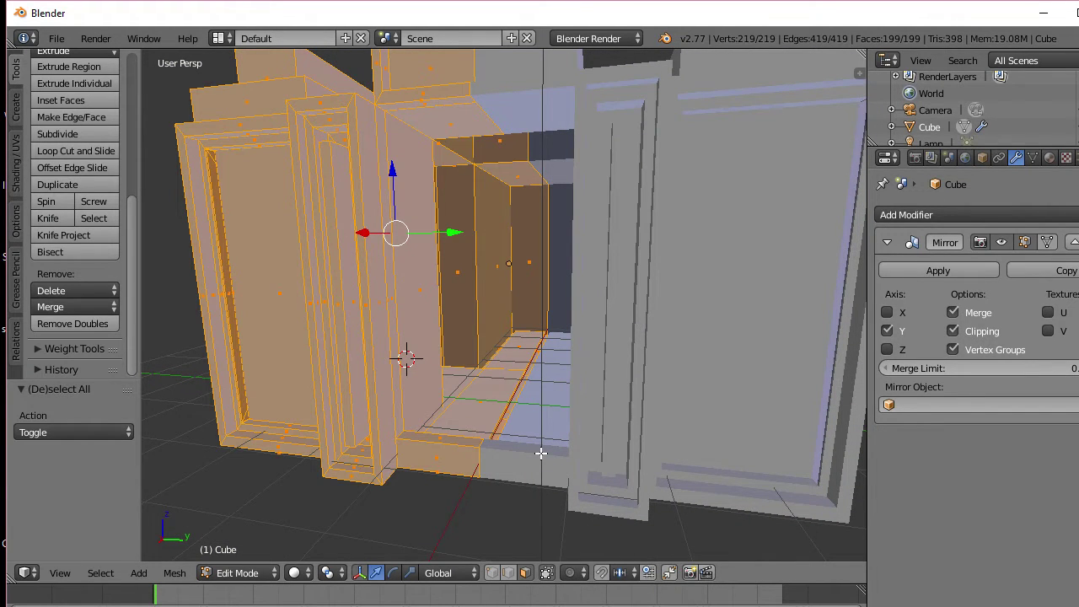
{"action": "key", "text": "g"}
{"action": "key", "text": "z"}
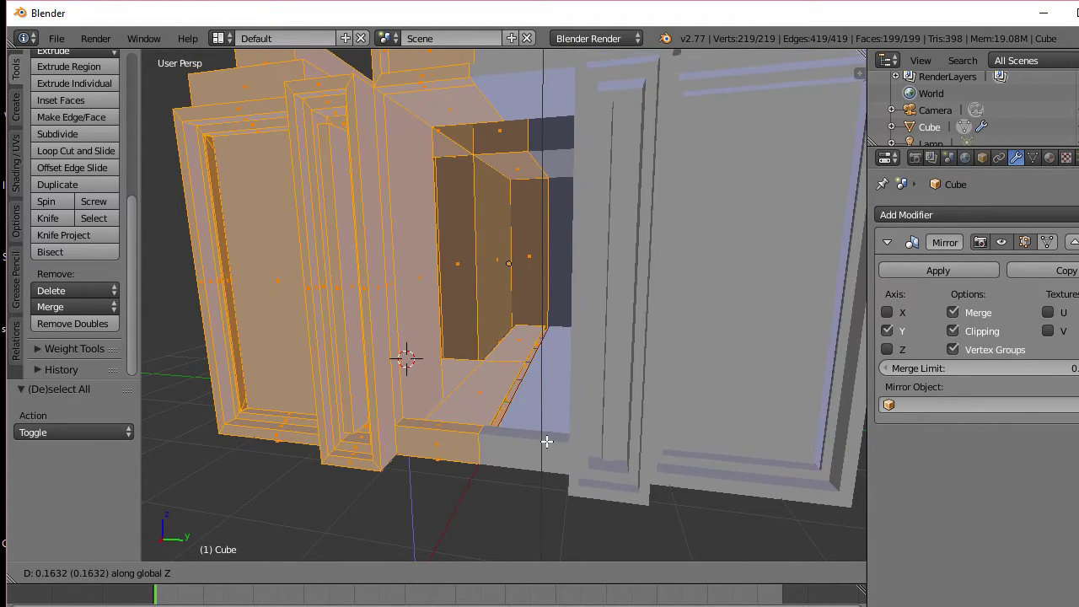
{"action": "left_click", "coordinate": [547, 441]}
{"action": "key", "text": "Tab"}
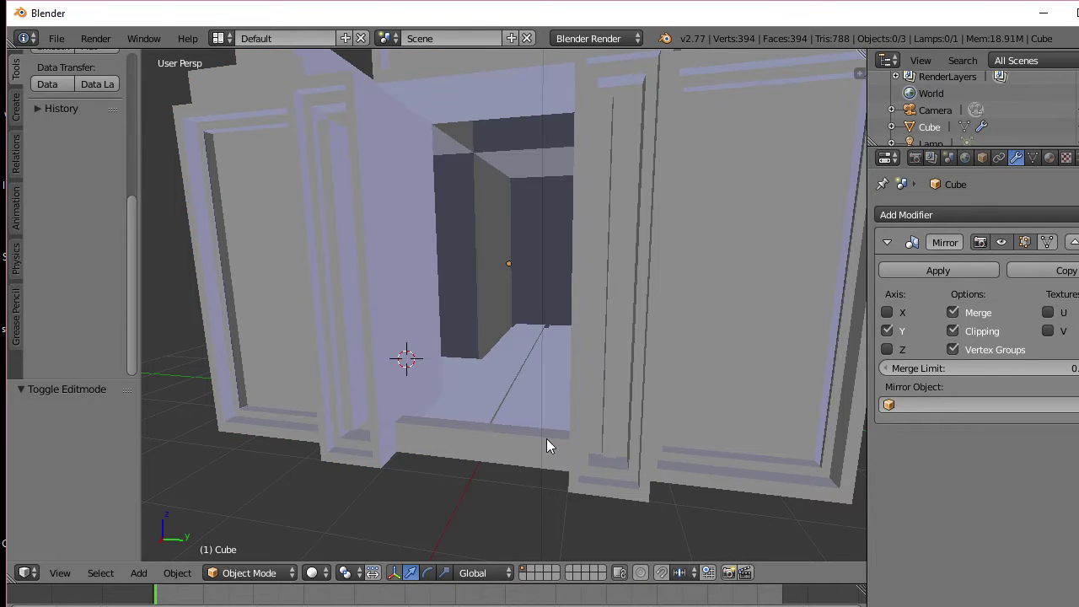
Step: Move the whole mesh about 0.078 along the Y axis to close the mirrored floor's centre seam
{"action": "mouse_move", "coordinate": [546, 438]}
{"action": "middle_mouse_down"}
{"action": "mouse_move", "coordinate": [564, 460]}
{"action": "mouse_move", "coordinate": [563, 411]}
{"action": "mouse_move", "coordinate": [531, 412]}
{"action": "mouse_move", "coordinate": [562, 413]}
{"action": "mouse_move", "coordinate": [558, 427]}
{"action": "middle_mouse_up"}
{"action": "scroll", "coordinate": [567, 439], "scroll_direction": "up", "scroll_amount": 3}
{"action": "key", "text": "Tab"}
{"action": "key", "text": "g"}
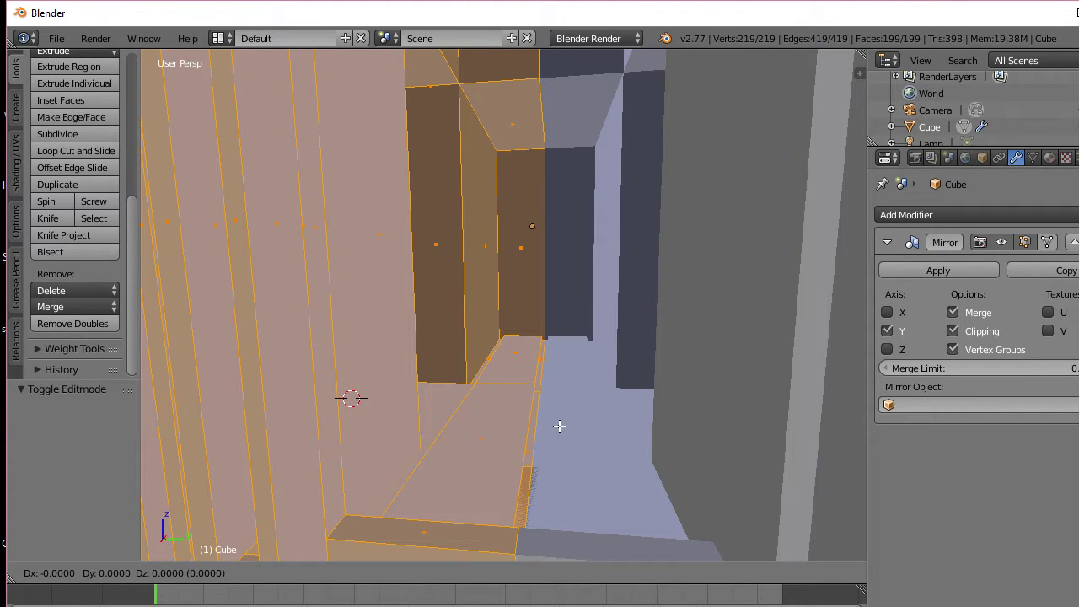
{"action": "key", "text": "y"}
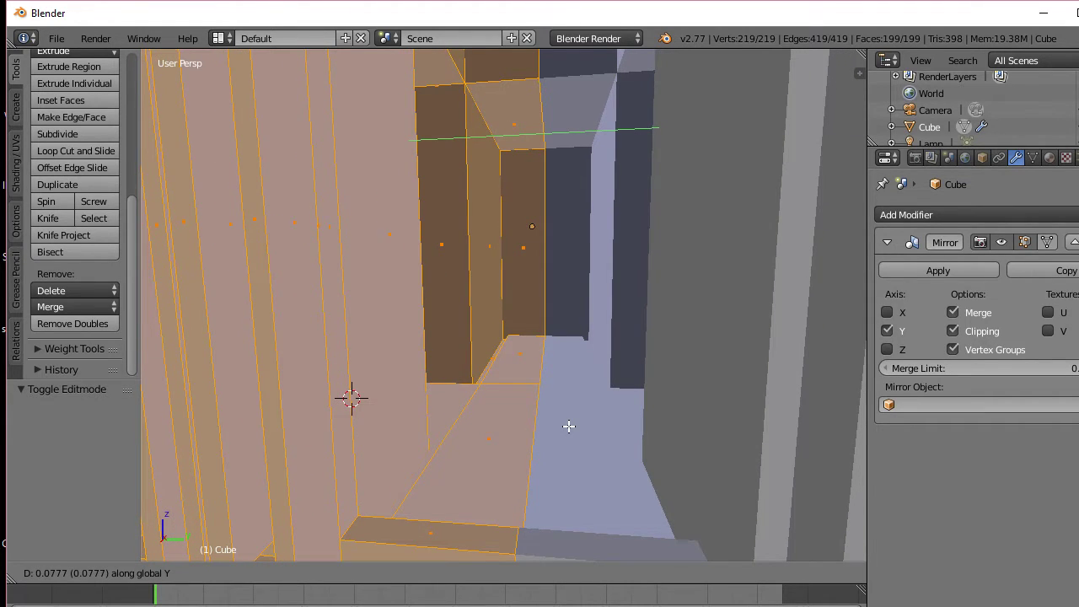
{"action": "left_click", "coordinate": [569, 427]}
{"action": "key", "text": "Tab"}
{"action": "scroll", "coordinate": [569, 426], "scroll_direction": "down", "scroll_amount": 4}
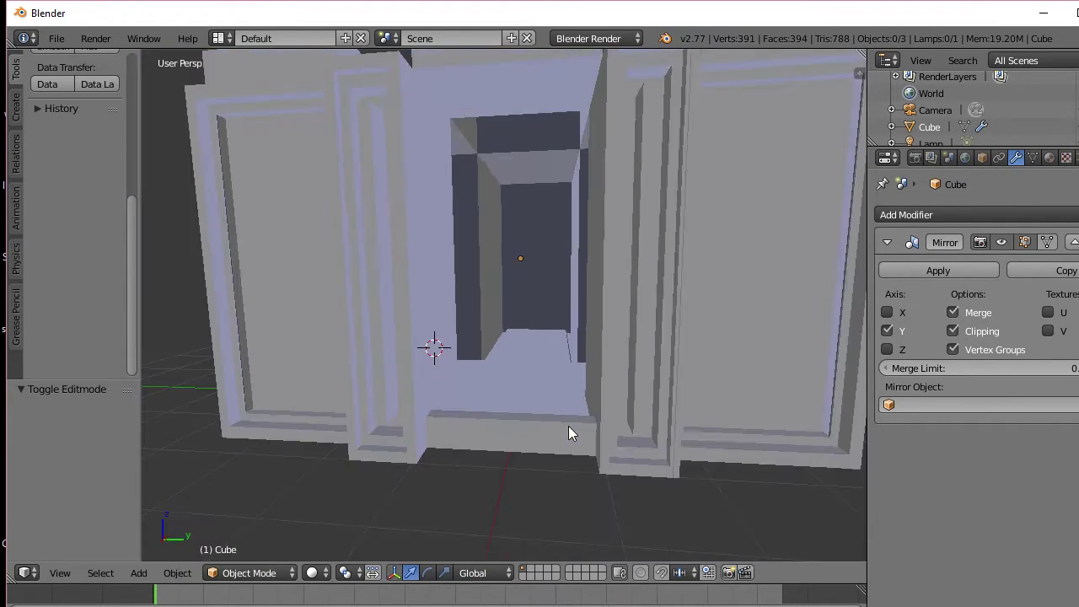
Step: Inset the corridor's inner side wall face by about 0.123 and extrude it outward about 0.522 to form a side opening
{"action": "middle_click_drag", "start_coordinate": [569, 427], "coordinate": [584, 472]}
{"action": "key", "text": "Tab"}
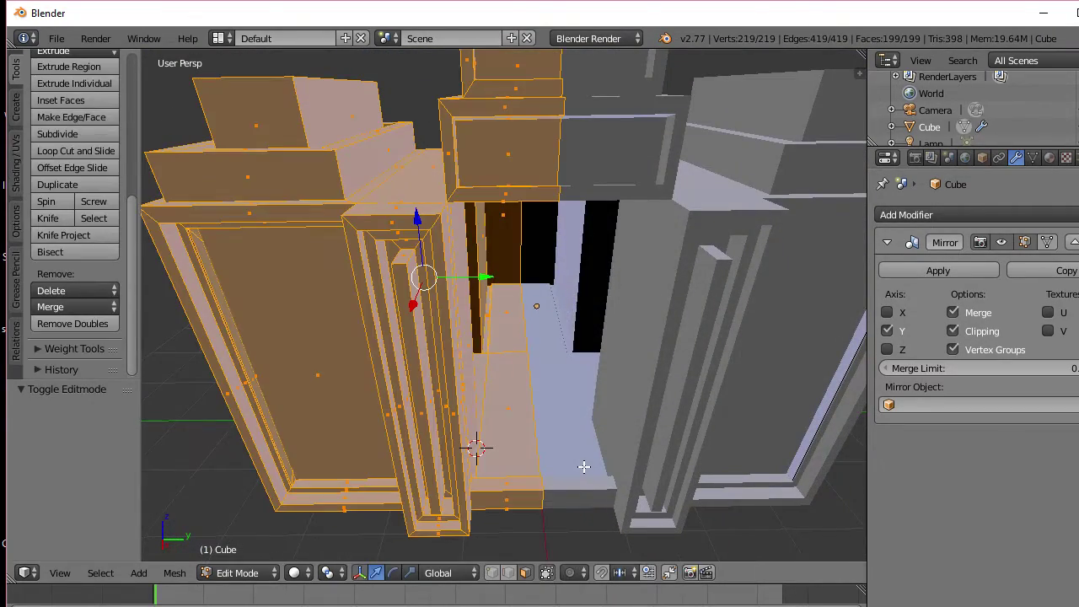
{"action": "middle_click_drag", "start_coordinate": [556, 436], "coordinate": [510, 410]}
{"action": "scroll", "coordinate": [513, 414], "scroll_direction": "up", "scroll_amount": 5}
{"action": "scroll", "coordinate": [514, 408], "scroll_direction": "up", "scroll_amount": 3}
{"action": "scroll", "coordinate": [501, 407], "scroll_direction": "down", "scroll_amount": 5}
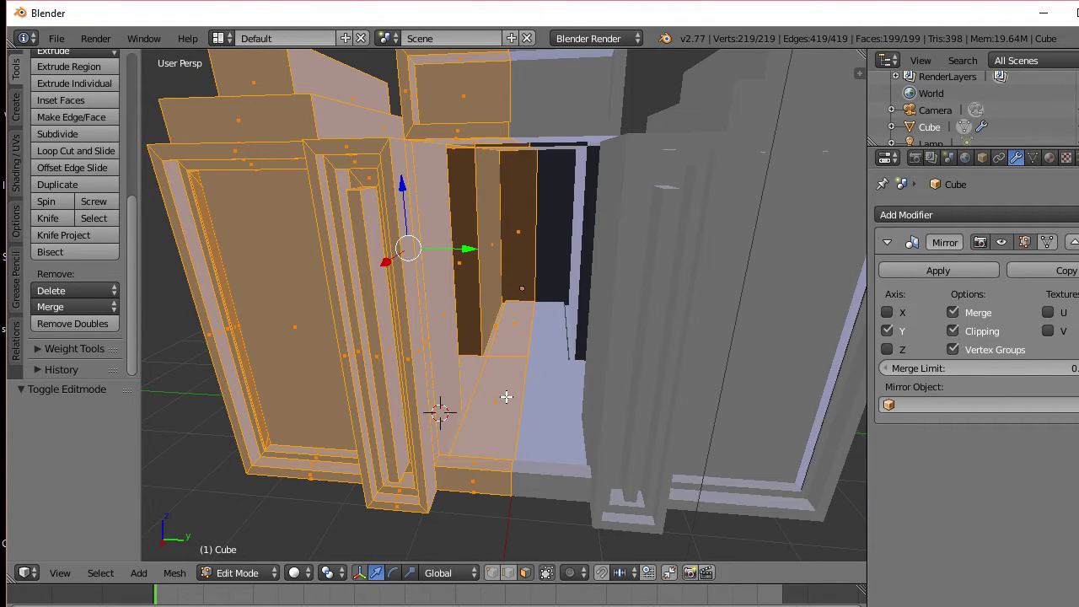
{"action": "right_click", "coordinate": [490, 266]}
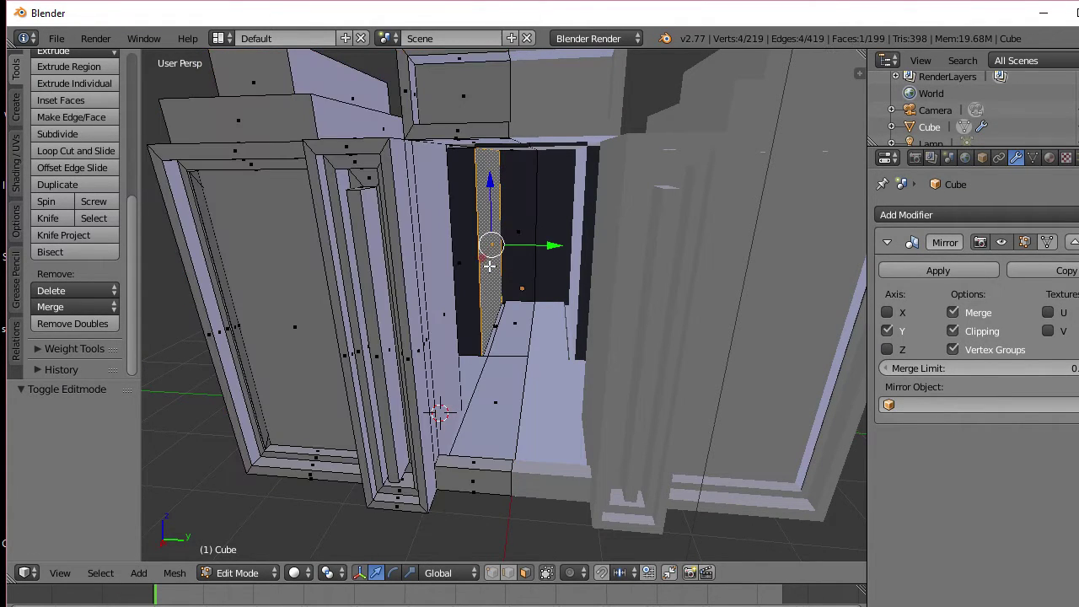
{"action": "key", "text": "i"}
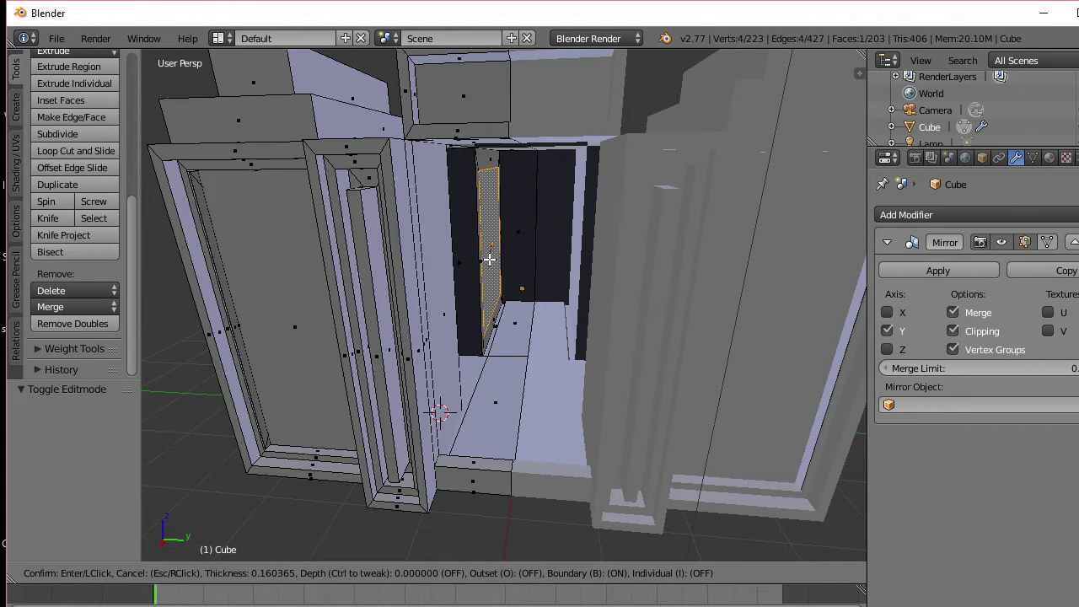
{"action": "left_click", "coordinate": [489, 260]}
{"action": "key", "text": "e"}
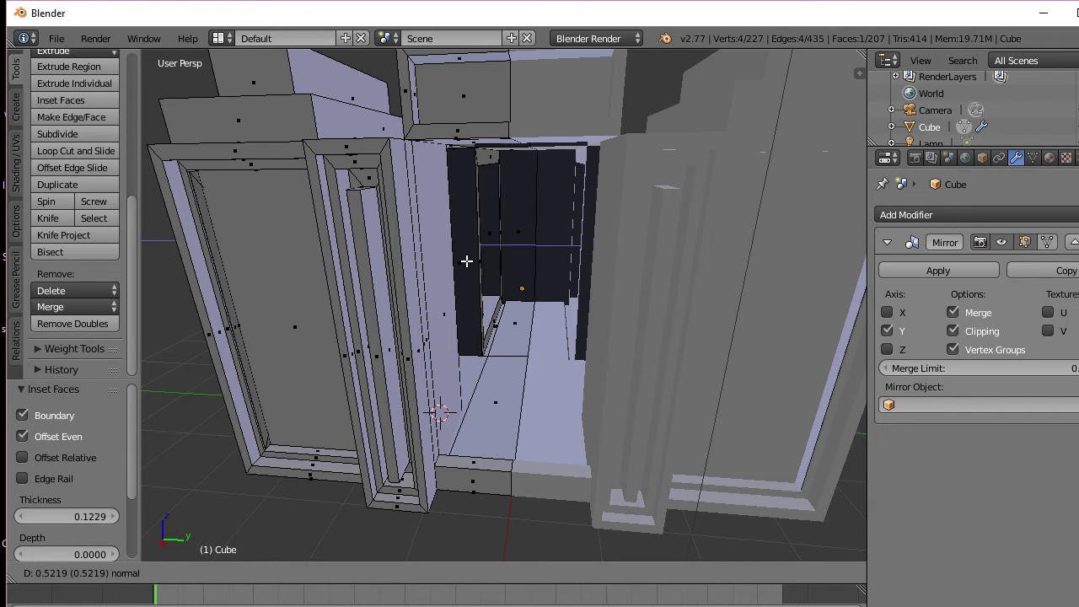
{"action": "left_click", "coordinate": [466, 261]}
Step: Extrude the end face of the side opening outward a further 1.221 to lengthen the side passage
{"action": "middle_click_drag", "start_coordinate": [466, 262], "coordinate": [562, 256]}
{"action": "key", "text": "z"}
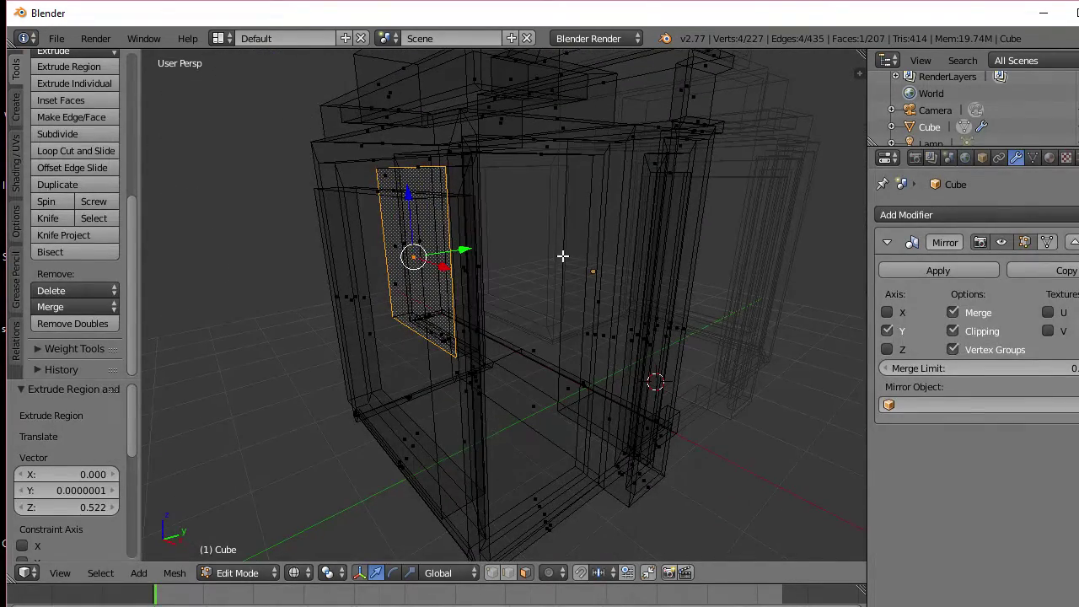
{"action": "middle_click_drag", "start_coordinate": [494, 253], "coordinate": [775, 256]}
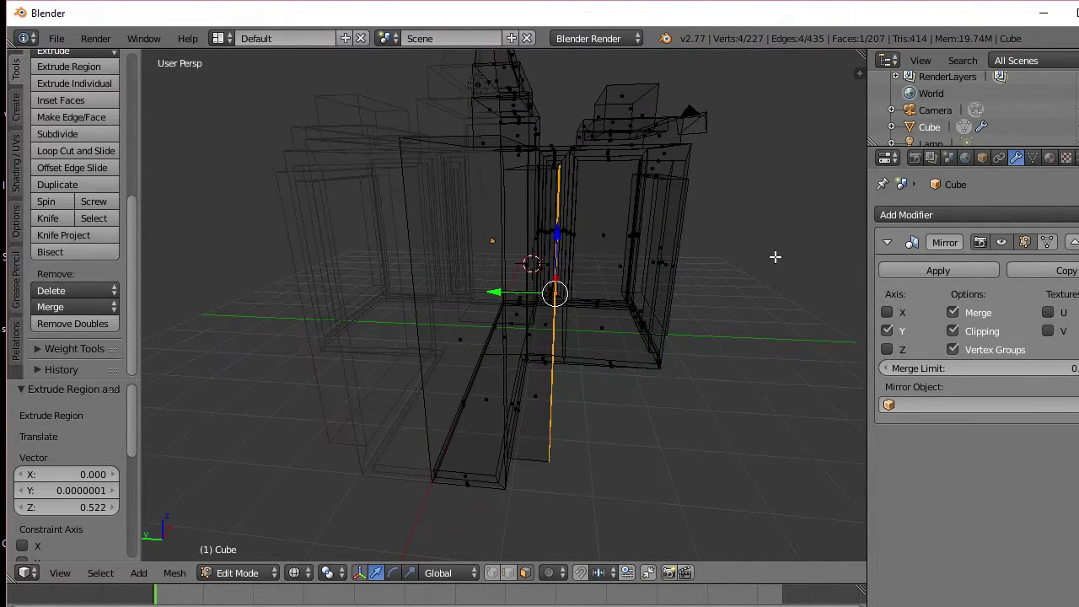
{"action": "key", "text": "z"}
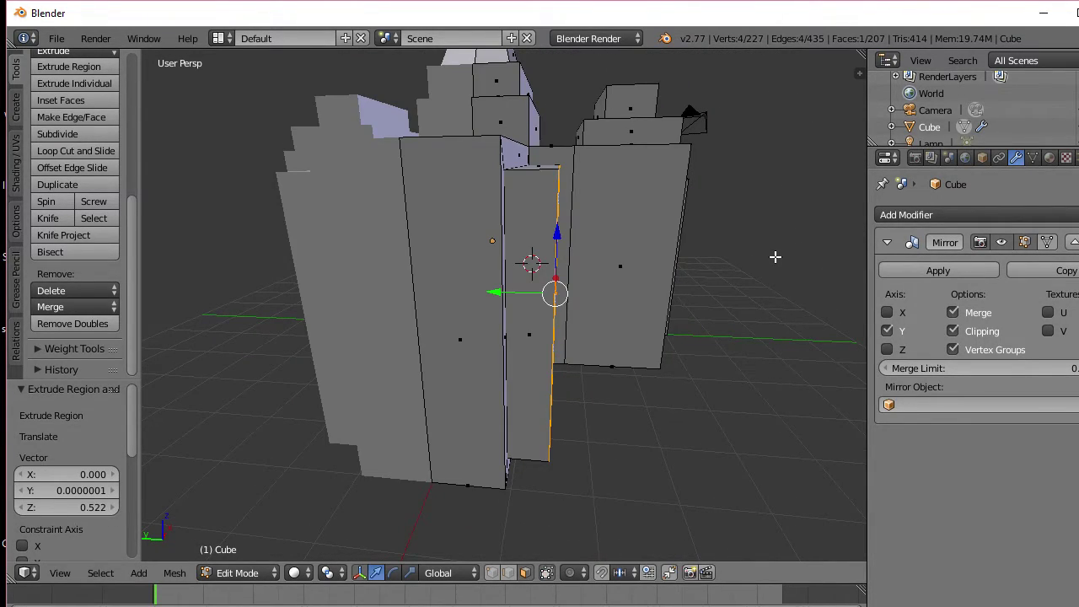
{"action": "key", "text": "e"}
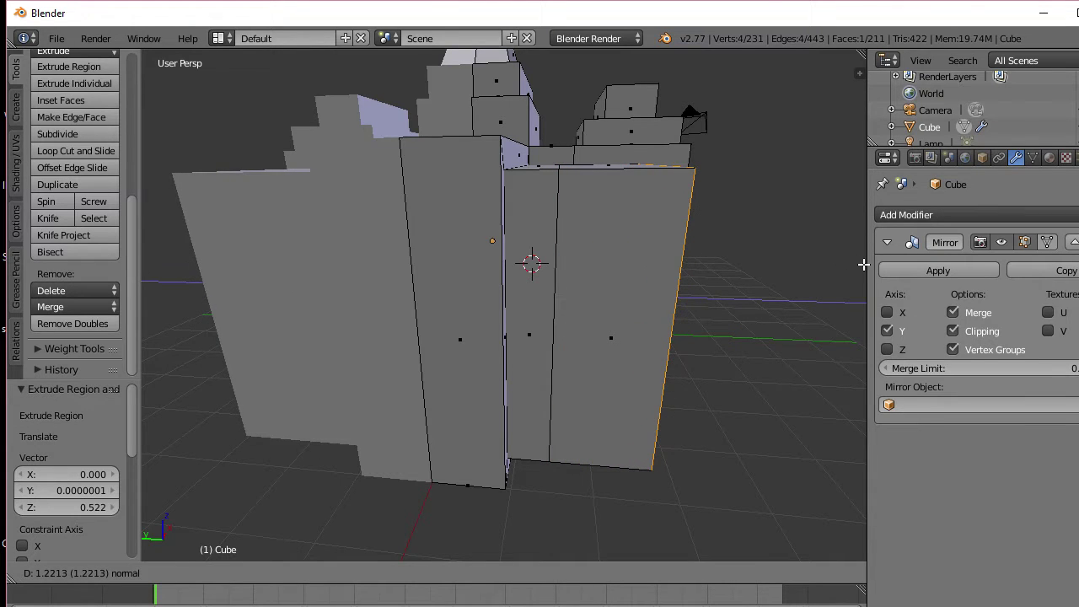
{"action": "left_click", "coordinate": [863, 264]}
Step: Examine the side passage openings, floor and walls inside the corridor from the front entrance and from close up
{"action": "middle_click_drag", "start_coordinate": [862, 266], "coordinate": [478, 252]}
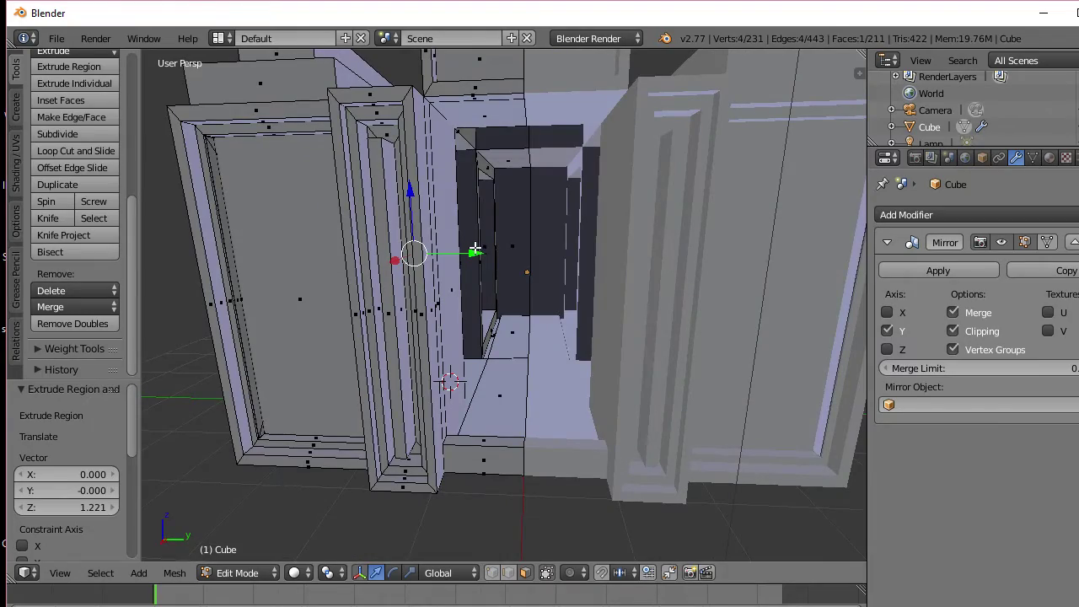
{"action": "mouse_move", "coordinate": [510, 270]}
{"action": "middle_mouse_down"}
{"action": "mouse_move", "coordinate": [475, 270]}
{"action": "mouse_move", "coordinate": [546, 312]}
{"action": "mouse_move", "coordinate": [513, 289]}
{"action": "mouse_move", "coordinate": [517, 264]}
{"action": "mouse_move", "coordinate": [494, 265]}
{"action": "middle_mouse_up"}
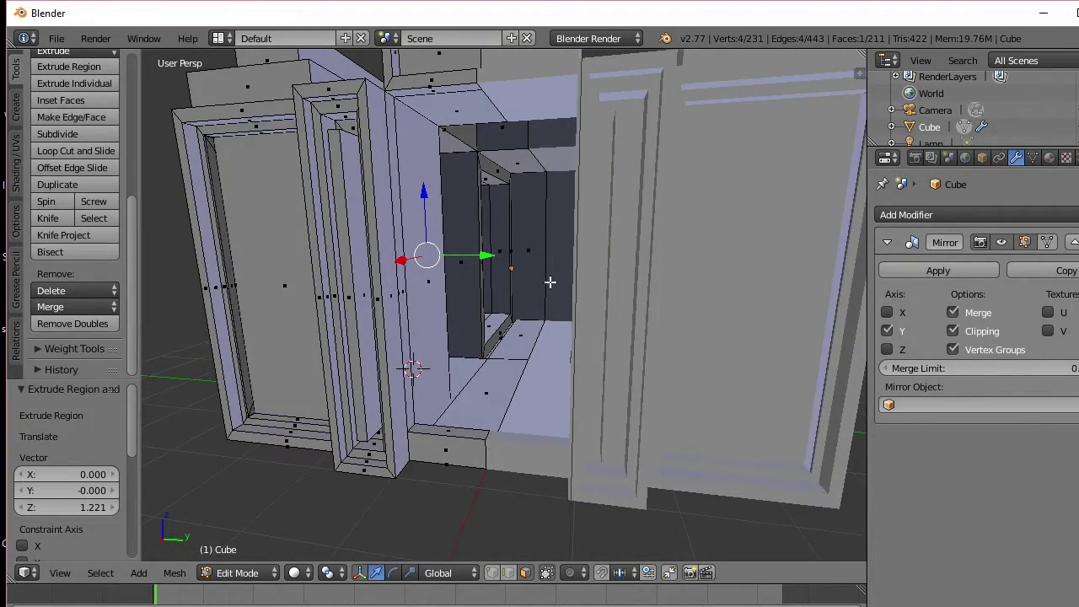
{"action": "scroll", "coordinate": [548, 274], "scroll_direction": "up", "scroll_amount": 7}
{"action": "mouse_move", "coordinate": [511, 169]}
{"action": "middle_mouse_down"}
{"action": "mouse_move", "coordinate": [441, 186]}
{"action": "mouse_move", "coordinate": [631, 185]}
{"action": "mouse_move", "coordinate": [514, 176]}
{"action": "middle_mouse_up"}
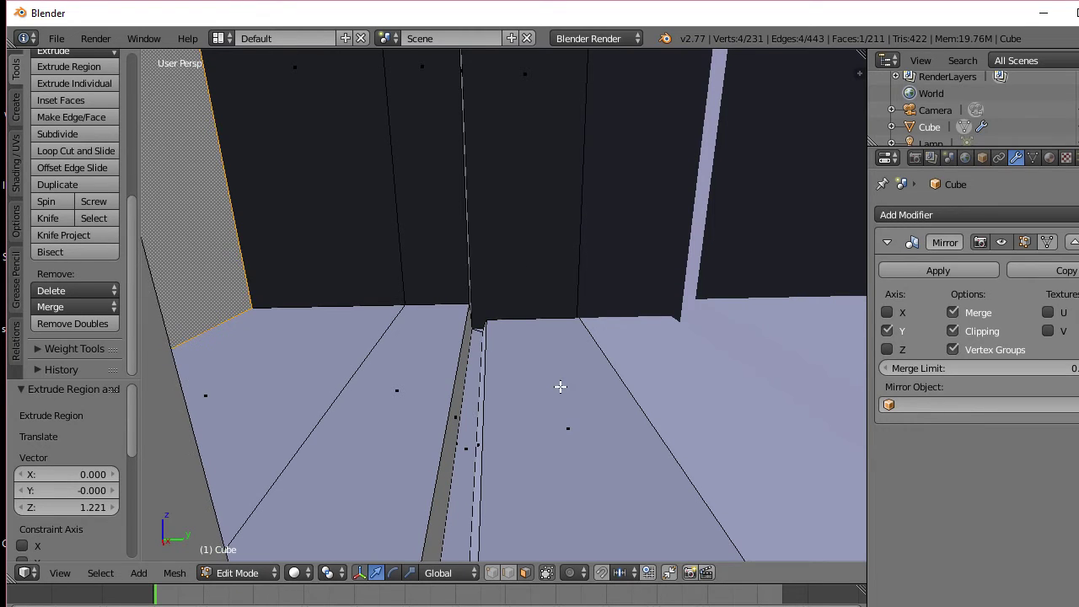
{"action": "scroll", "coordinate": [570, 387], "scroll_direction": "down", "scroll_amount": 2}
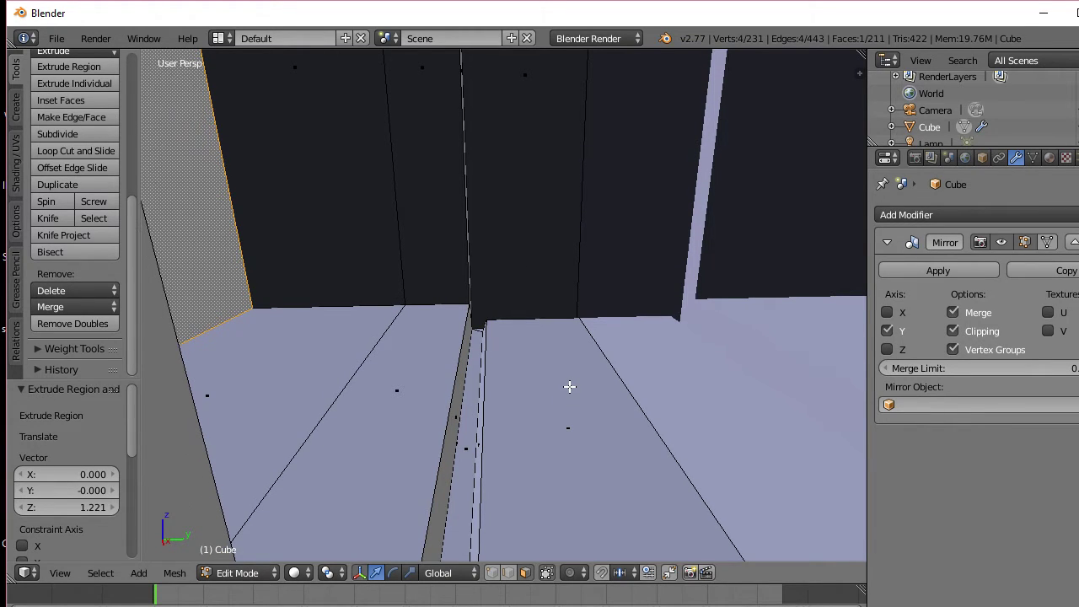
{"action": "middle_click_drag", "start_coordinate": [566, 374], "coordinate": [583, 392], "text": "ctrl"}
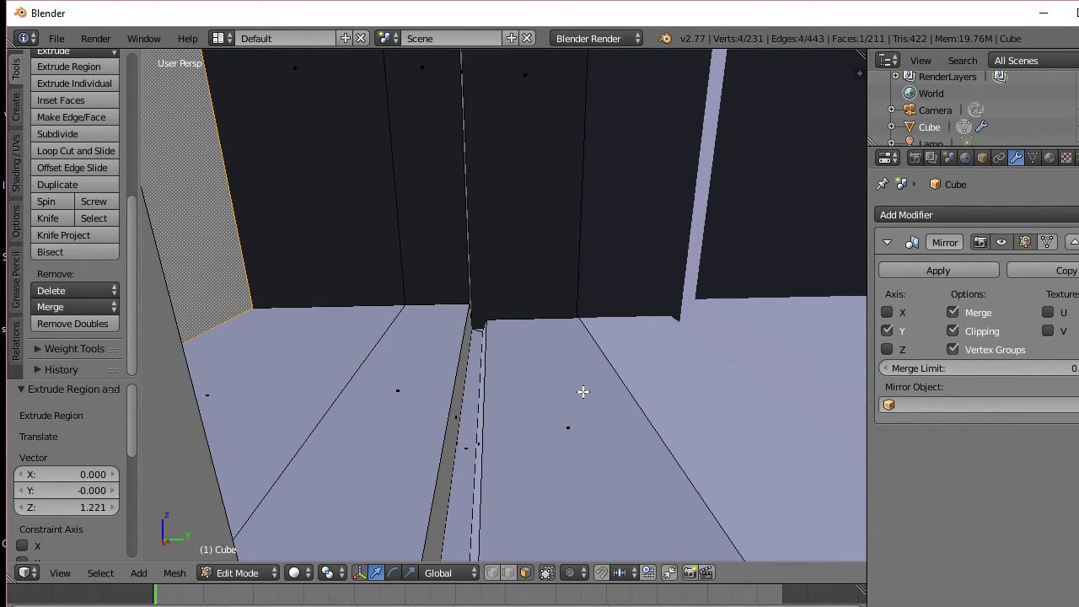
{"action": "scroll", "coordinate": [568, 407], "scroll_direction": "down", "scroll_amount": 7}
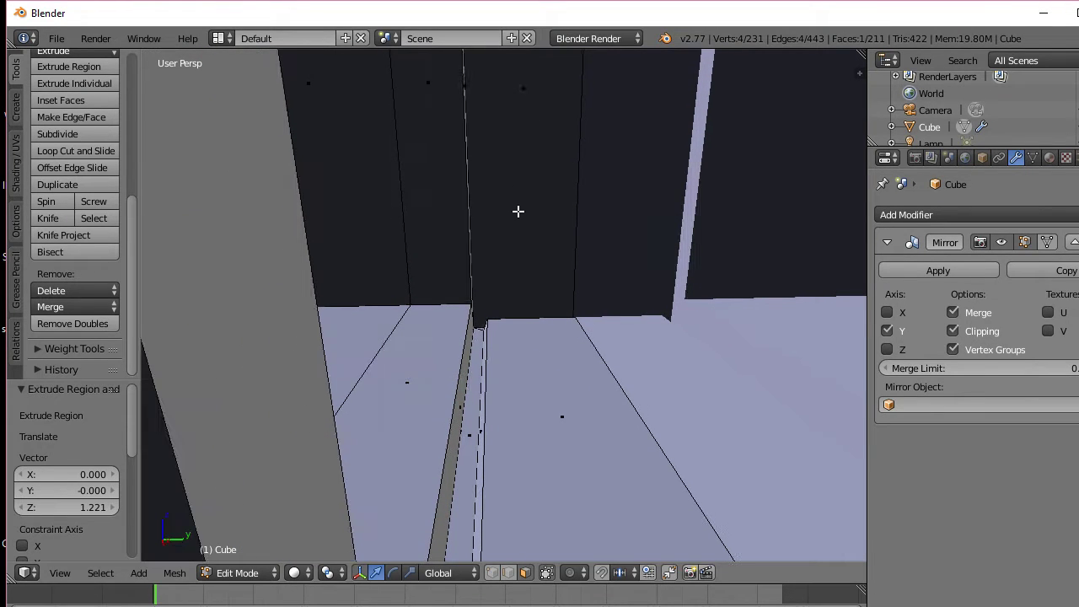
{"action": "middle_click_drag", "start_coordinate": [518, 211], "coordinate": [664, 434]}
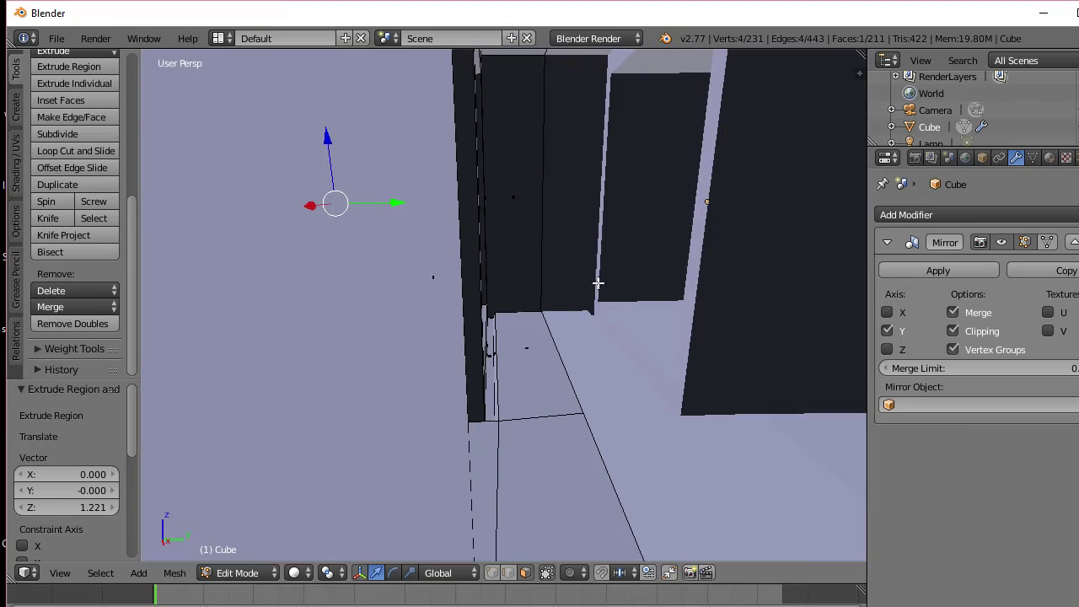
{"action": "scroll", "coordinate": [621, 385], "scroll_direction": "down", "scroll_amount": 5}
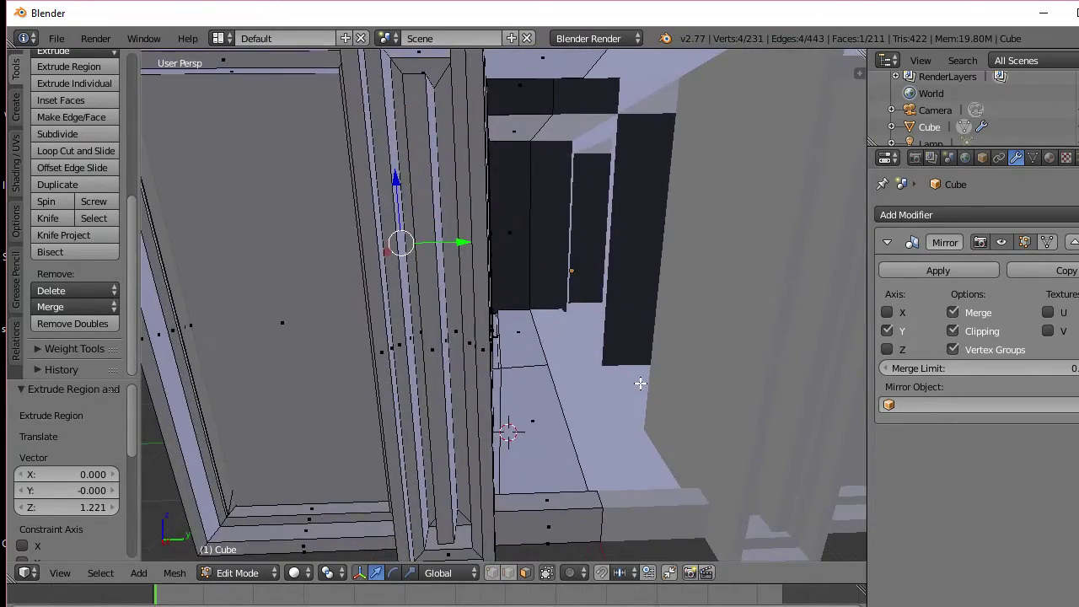
{"action": "middle_click_drag", "start_coordinate": [640, 384], "coordinate": [619, 378]}
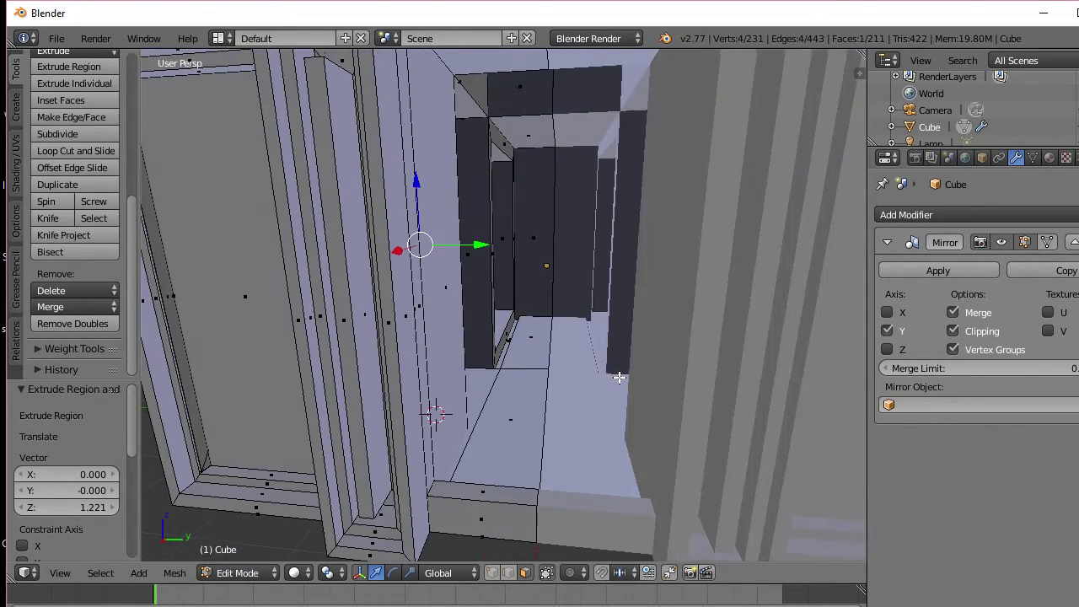
Step: Select the long top face of the narrow wall beside the entrance together with the small top face of its front pillar
{"action": "middle_click_drag", "start_coordinate": [582, 324], "coordinate": [585, 298]}
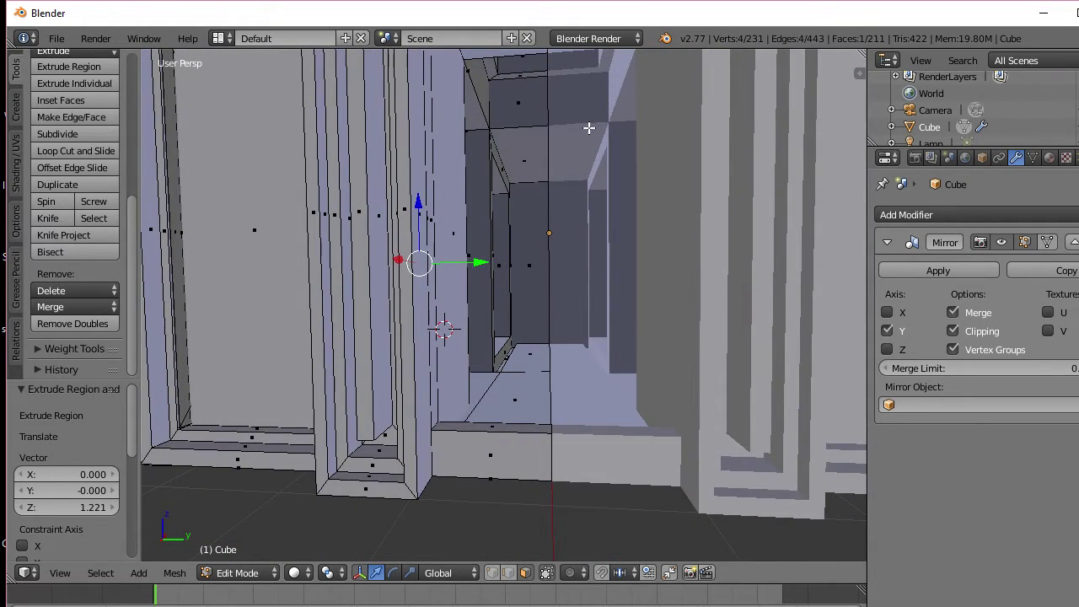
{"action": "middle_click_drag", "start_coordinate": [560, 115], "coordinate": [603, 180]}
{"action": "scroll", "coordinate": [590, 126], "scroll_direction": "down", "scroll_amount": 2}
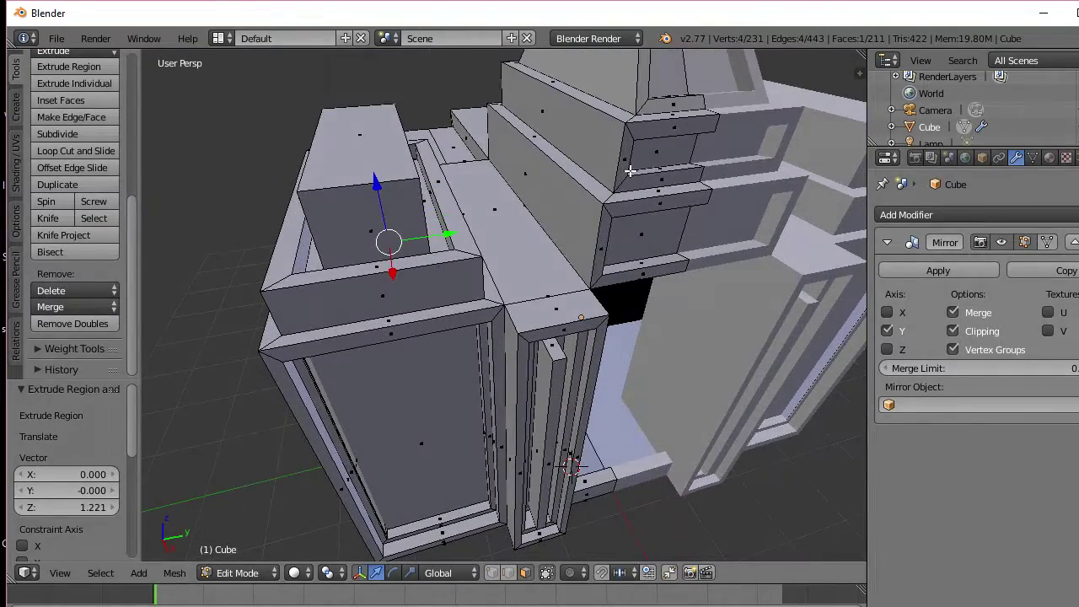
{"action": "right_click", "coordinate": [521, 247]}
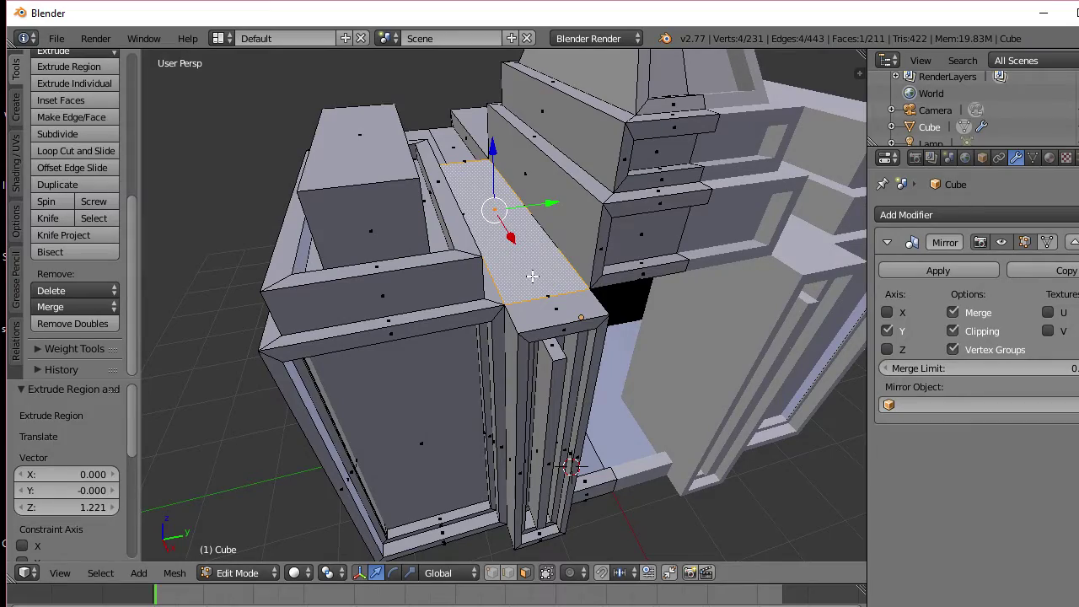
{"action": "right_click", "coordinate": [554, 315], "text": "shift"}
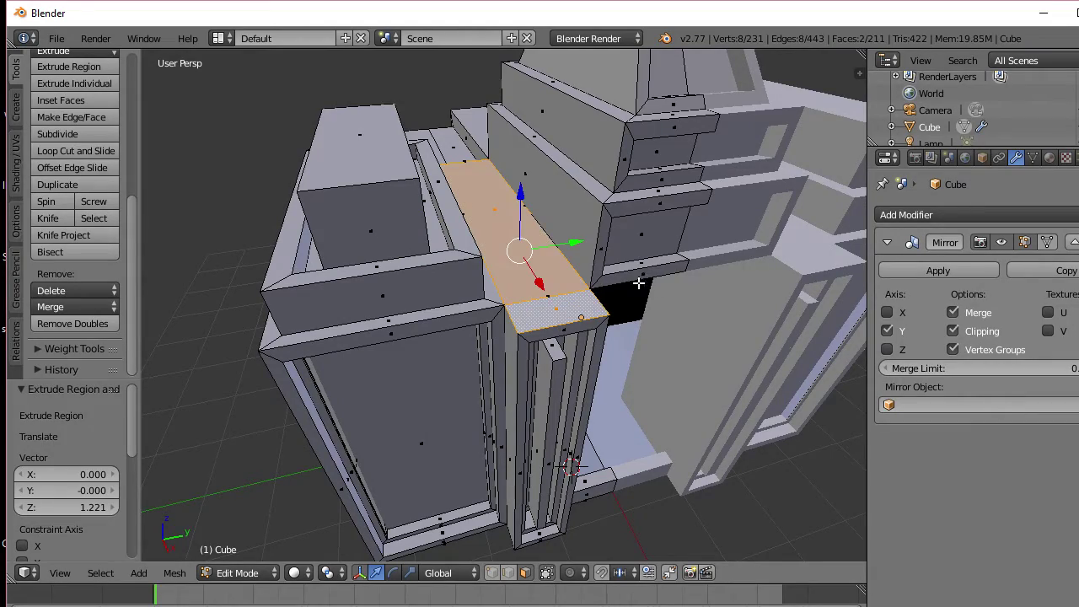
{"action": "middle_click_drag", "start_coordinate": [593, 276], "coordinate": [535, 218]}
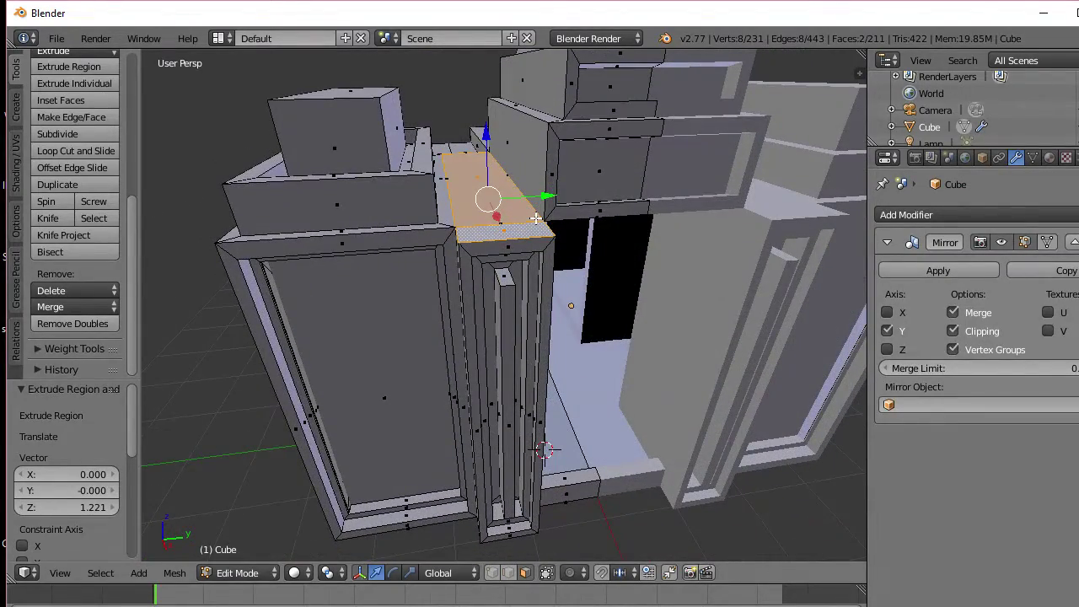
Step: Try insetting the two selected top faces by about 0.0475 and extruding them upward about 0.13
{"action": "key", "text": "i"}
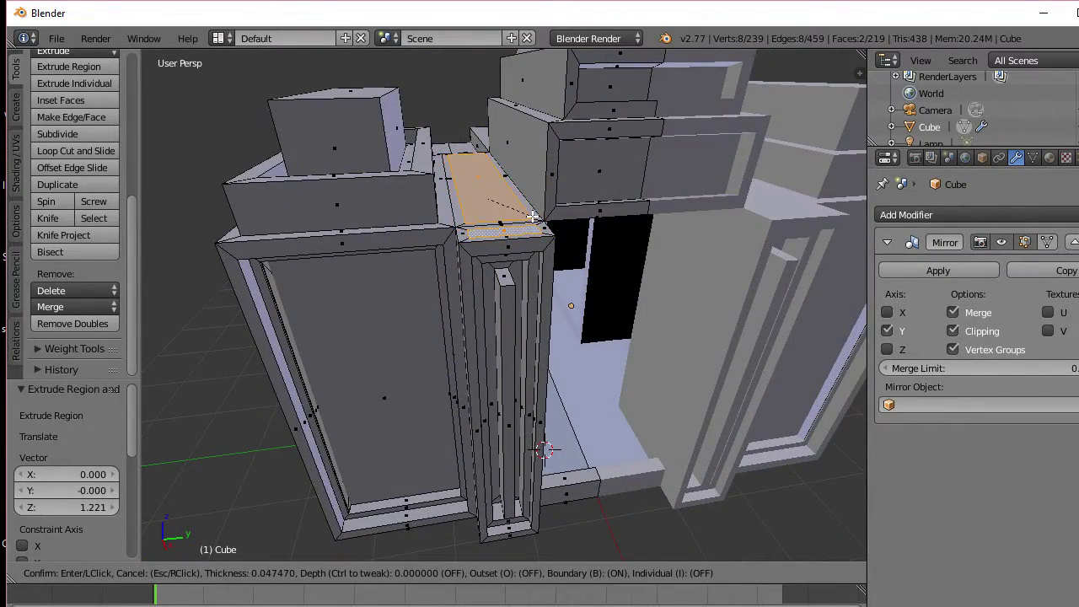
{"action": "left_click", "coordinate": [533, 218]}
{"action": "key", "text": "e"}
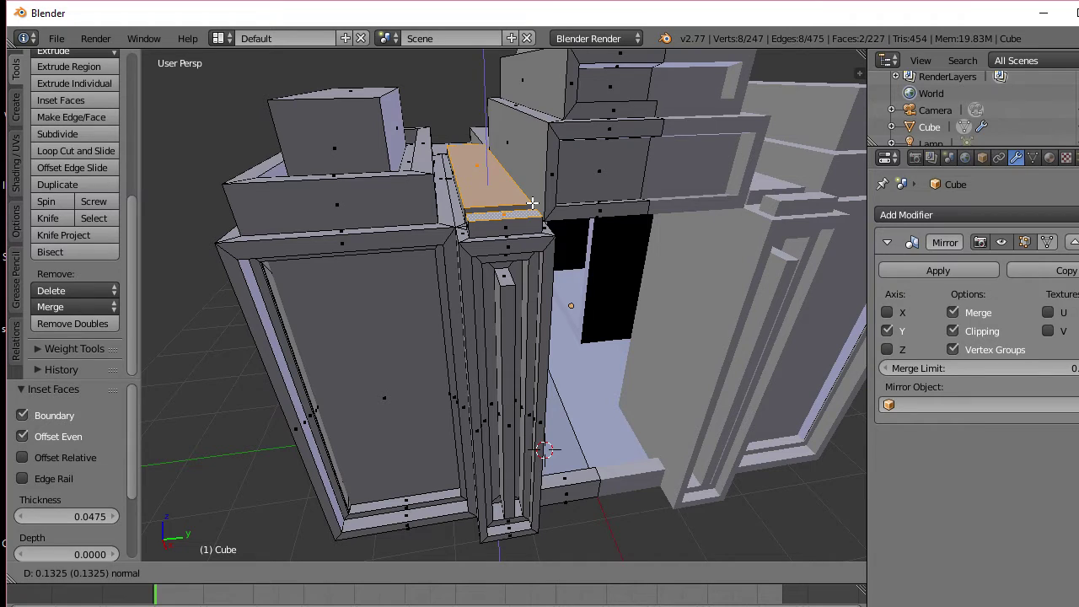
{"action": "left_click", "coordinate": [533, 203]}
{"action": "middle_click_drag", "start_coordinate": [533, 202], "coordinate": [536, 231]}
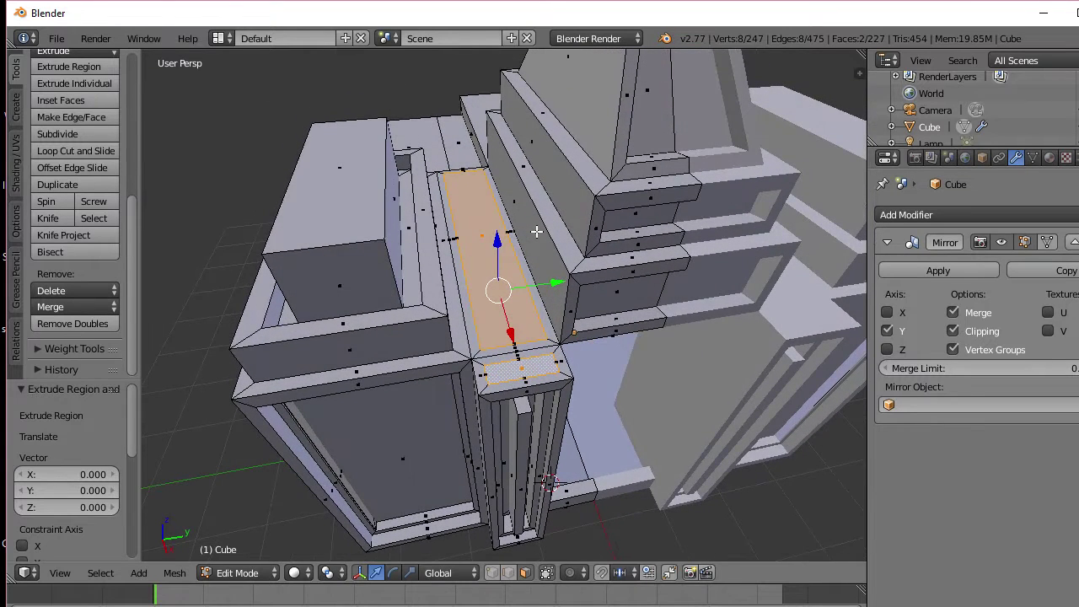
{"action": "key", "text": "ctrl+z"}
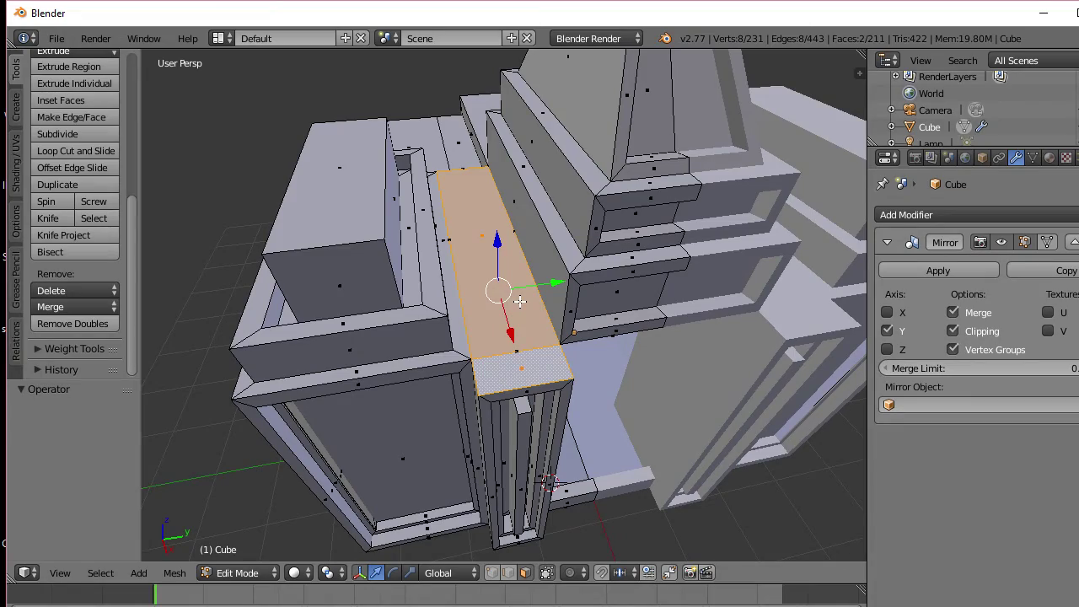
{"action": "middle_click_drag", "start_coordinate": [520, 365], "coordinate": [527, 333]}
{"action": "key", "text": "e"}
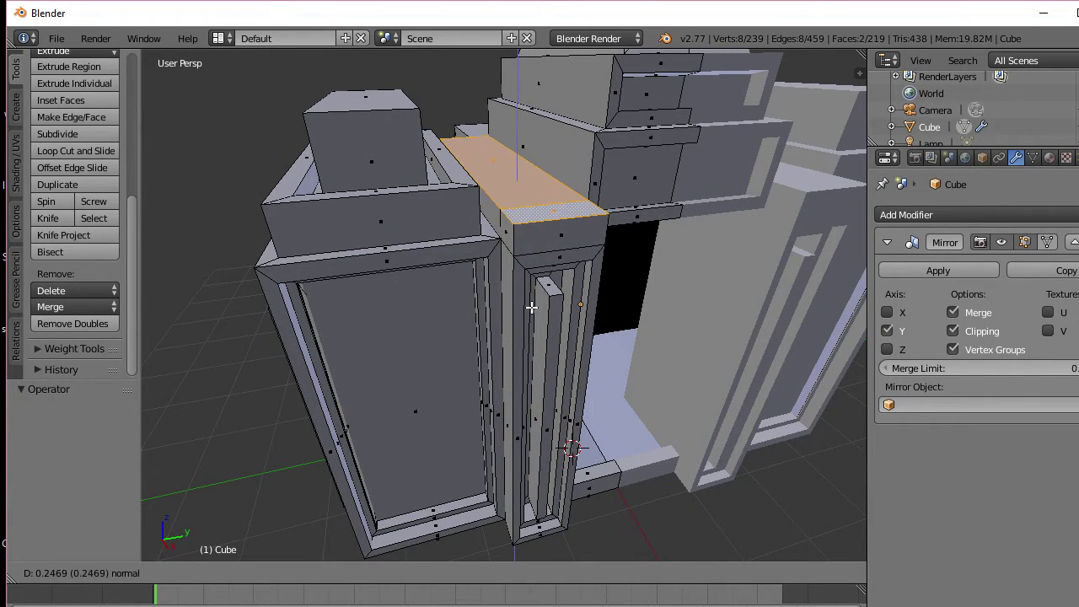
{"action": "right_click", "coordinate": [533, 308]}
Step: Inset the two selected top faces by about 0.0506 and extrude them upward about 0.223
{"action": "key", "text": "i"}
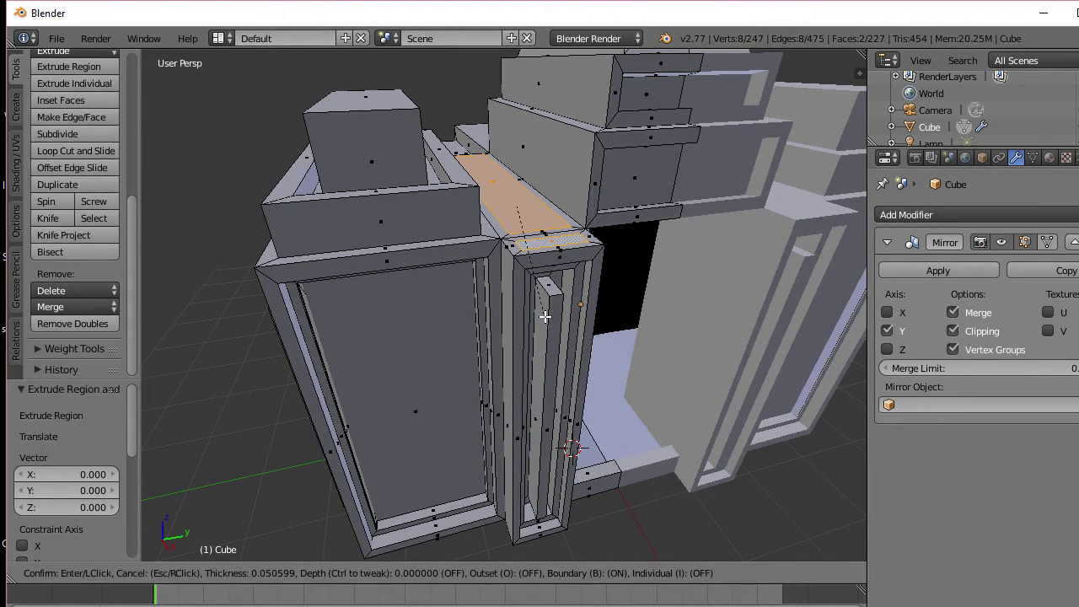
{"action": "left_click", "coordinate": [545, 317]}
{"action": "middle_click_drag", "start_coordinate": [545, 317], "coordinate": [529, 318]}
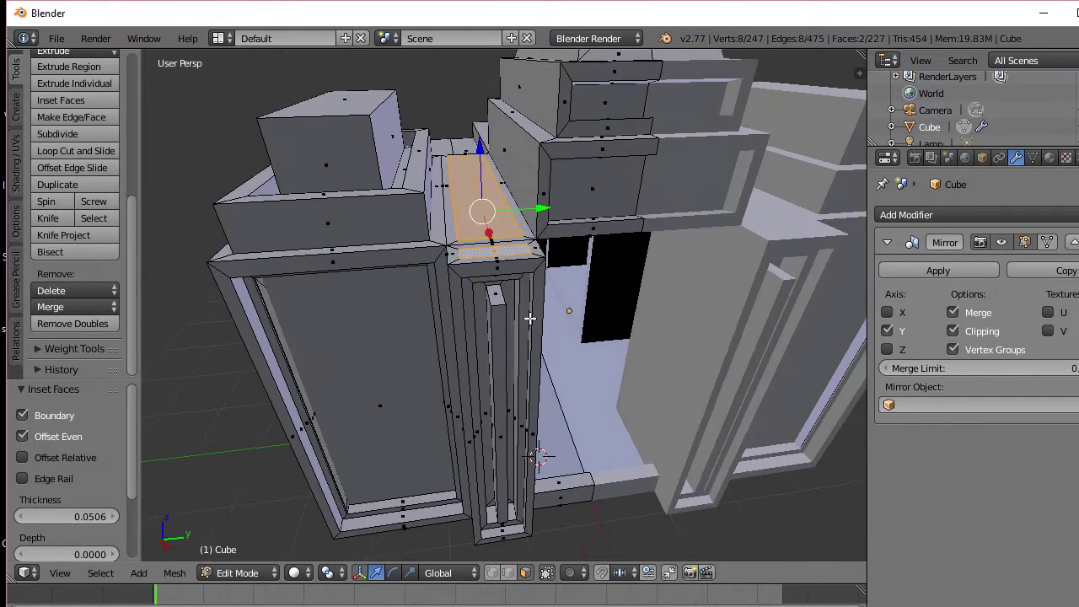
{"action": "key", "text": "e"}
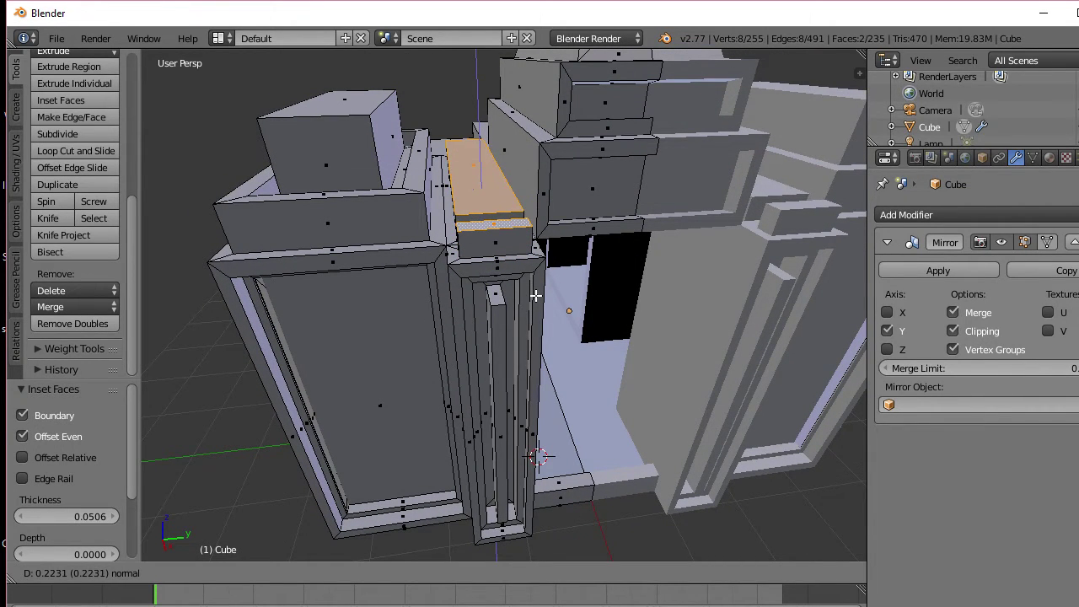
{"action": "left_click", "coordinate": [535, 295]}
Step: Inset the top face of the long raised block by about 0.0797 and sink it about 0.134
{"action": "middle_click_drag", "start_coordinate": [536, 295], "coordinate": [573, 321]}
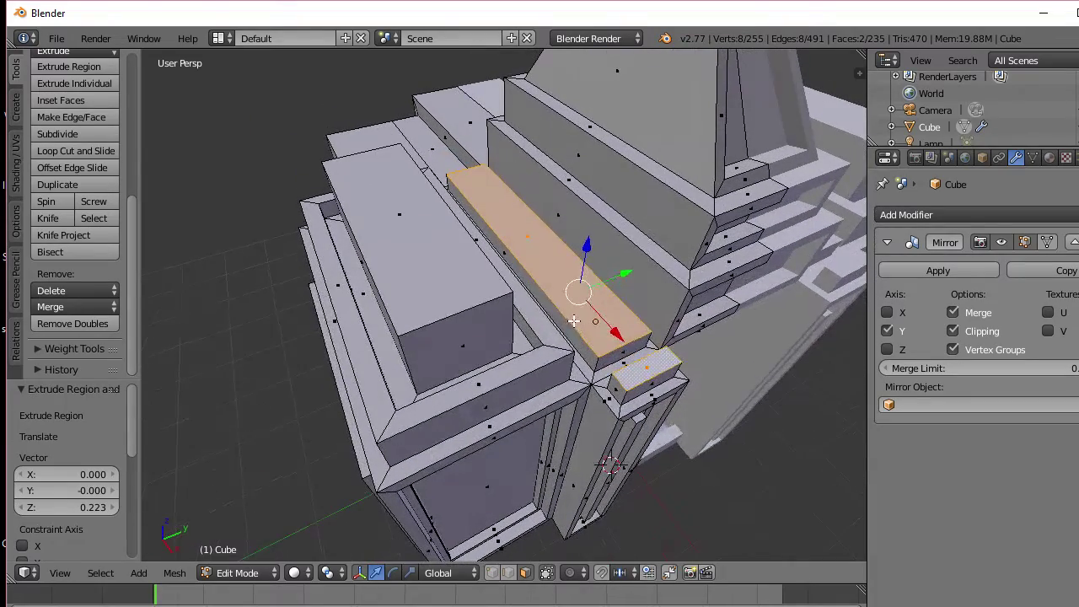
{"action": "left_click", "coordinate": [571, 282]}
{"action": "middle_click_drag", "start_coordinate": [570, 283], "coordinate": [556, 250]}
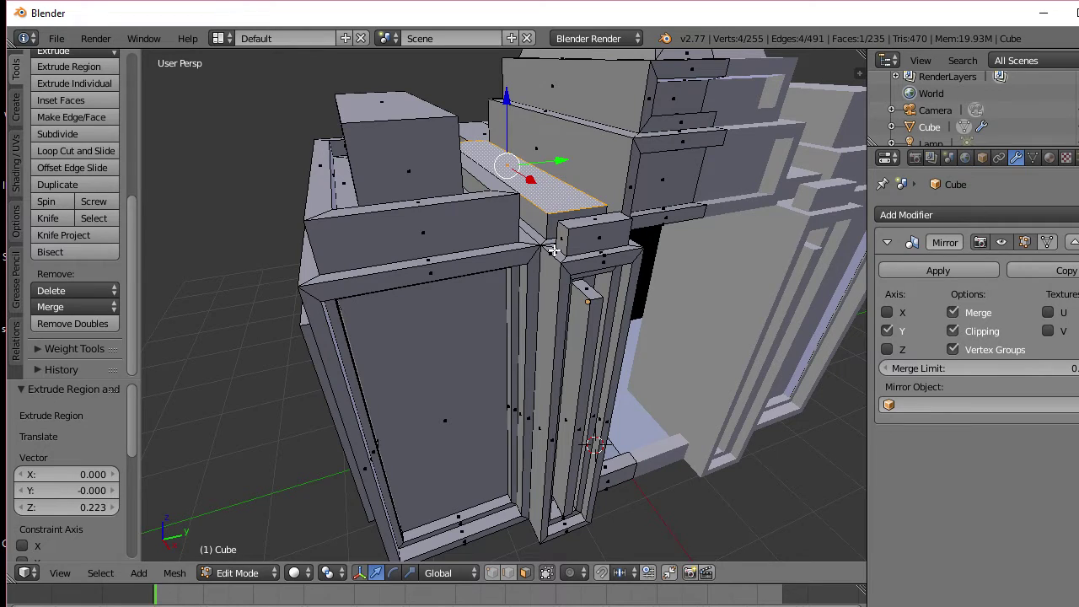
{"action": "key", "text": "i"}
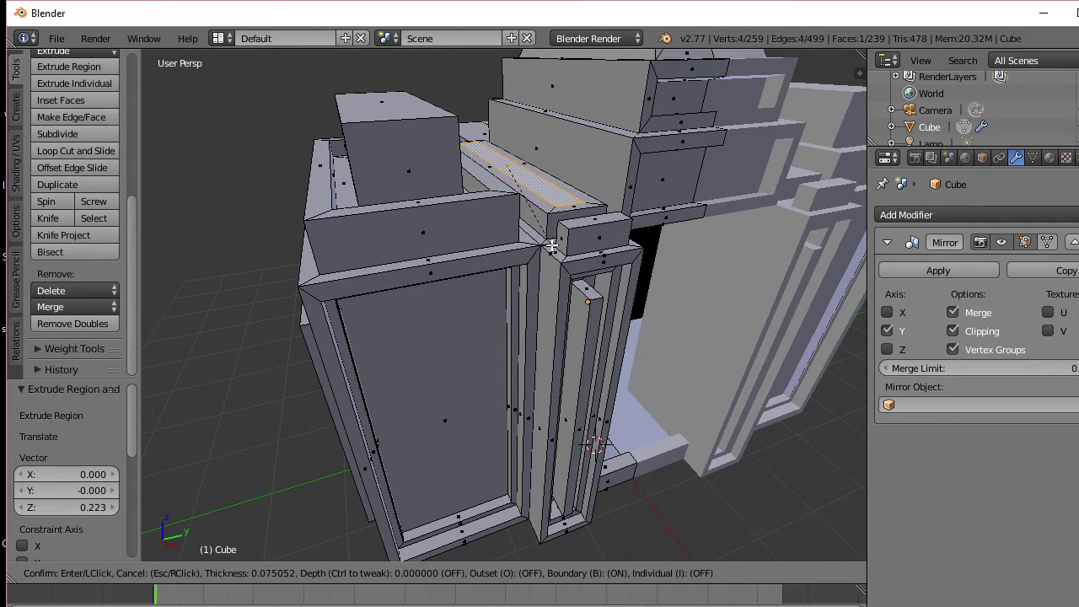
{"action": "left_click", "coordinate": [550, 244]}
{"action": "key", "text": "e"}
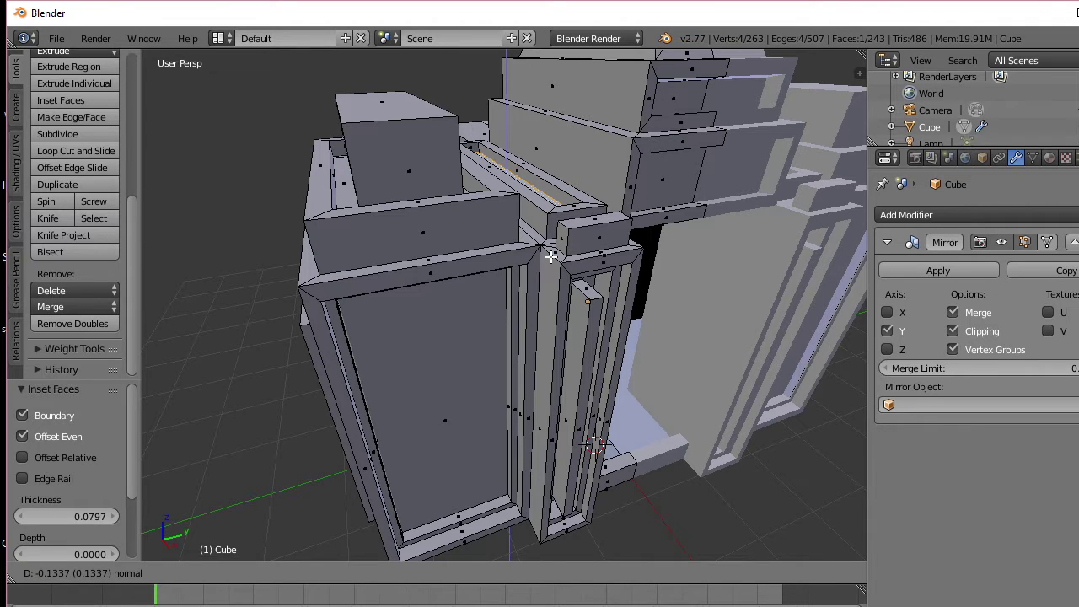
{"action": "left_click", "coordinate": [550, 255]}
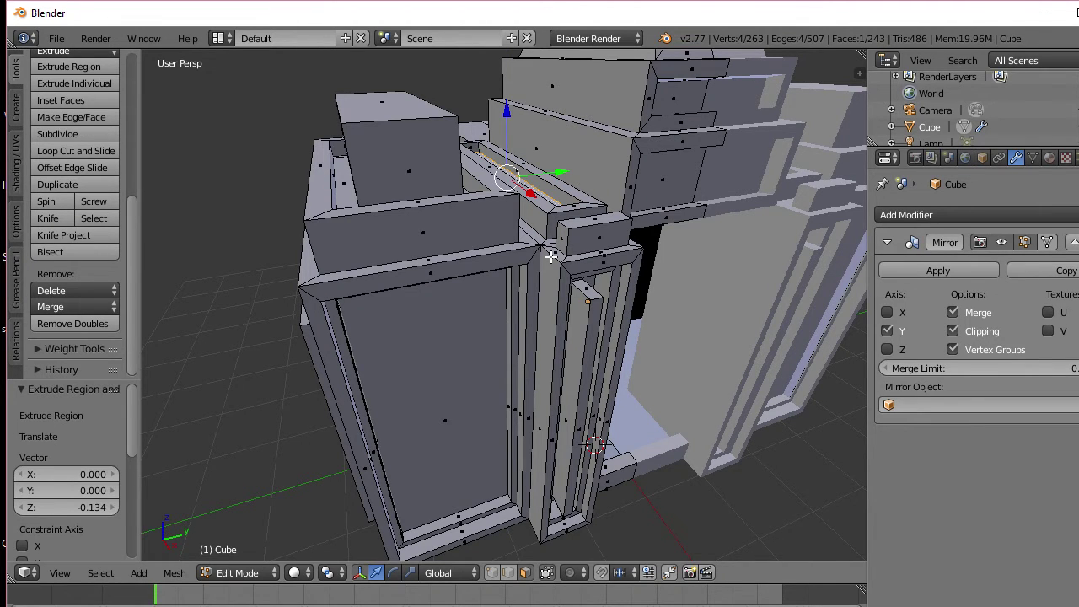
Step: Extrude the sunken top face of the long block upward about 0.59 and check the building in Object Mode
{"action": "middle_click_drag", "start_coordinate": [550, 255], "coordinate": [536, 269]}
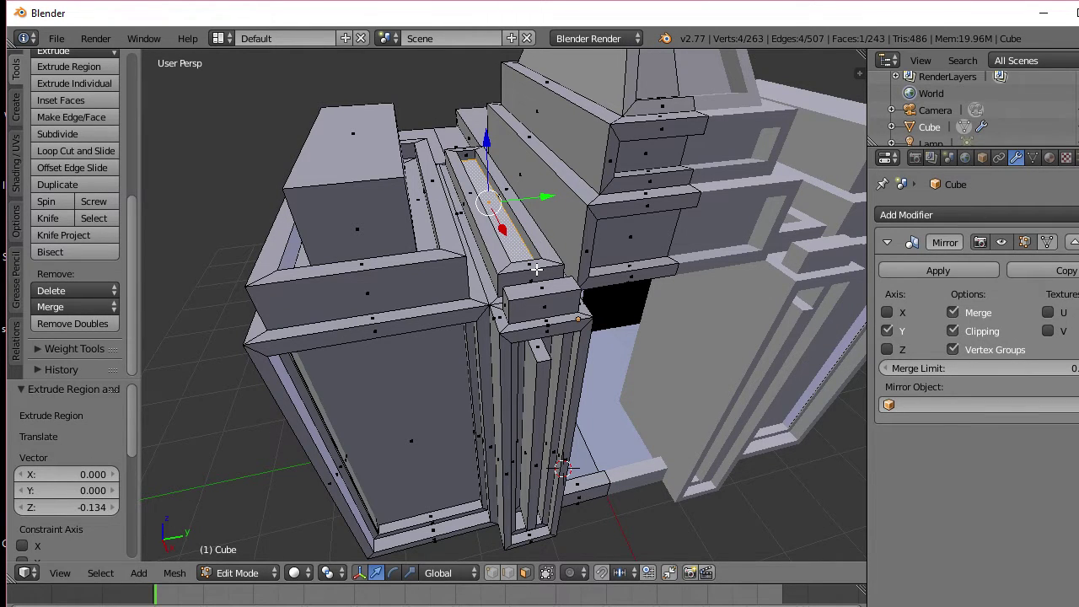
{"action": "key", "text": "e"}
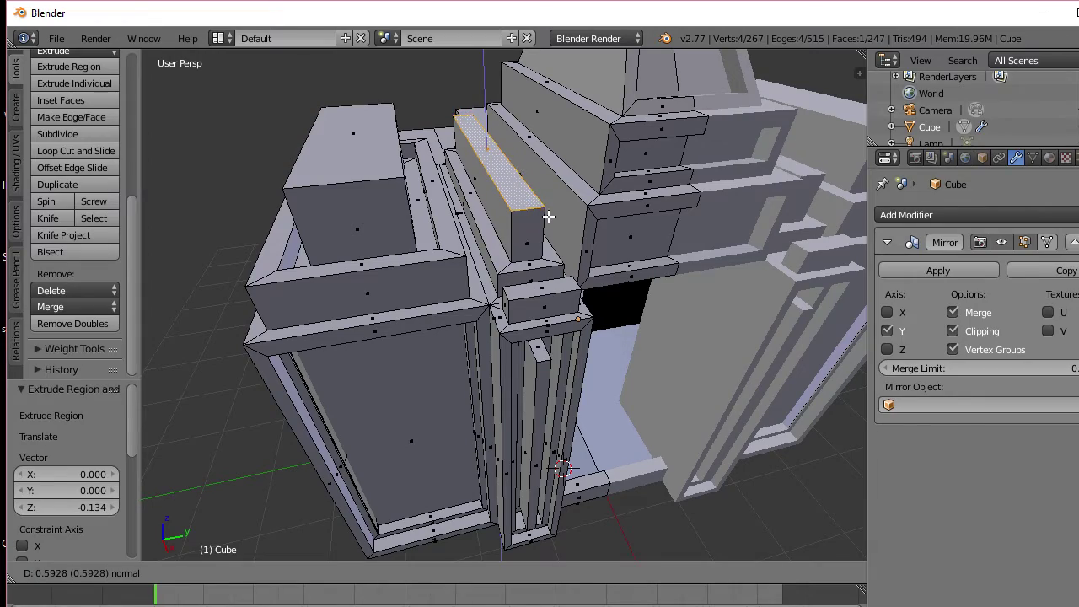
{"action": "left_click", "coordinate": [547, 217]}
{"action": "middle_click_drag", "start_coordinate": [549, 217], "coordinate": [475, 192]}
{"action": "key", "text": "Tab"}
{"action": "scroll", "coordinate": [470, 215], "scroll_direction": "down", "scroll_amount": 2}
{"action": "scroll", "coordinate": [469, 215], "scroll_direction": "down", "scroll_amount": 2}
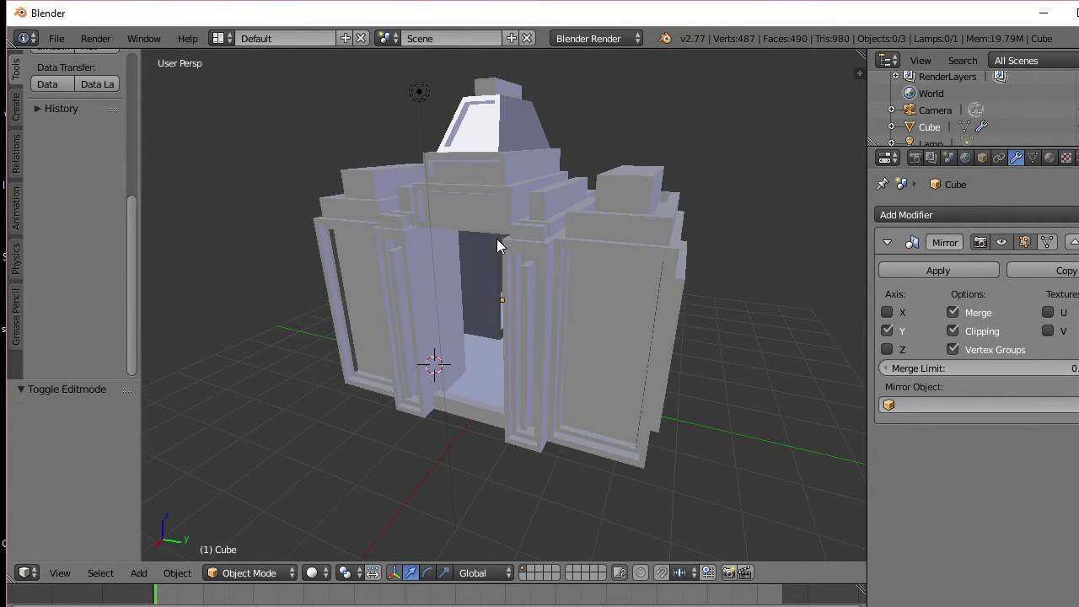
Step: Inset the front face of the side wing's rooftop block by about 0.0233 and extrude it inward about 0.064
{"action": "mouse_move", "coordinate": [497, 238]}
{"action": "middle_mouse_down"}
{"action": "mouse_move", "coordinate": [579, 241]}
{"action": "mouse_move", "coordinate": [517, 256]}
{"action": "mouse_move", "coordinate": [486, 223]}
{"action": "middle_mouse_up"}
{"action": "key", "text": "Tab"}
{"action": "right_click", "coordinate": [437, 216]}
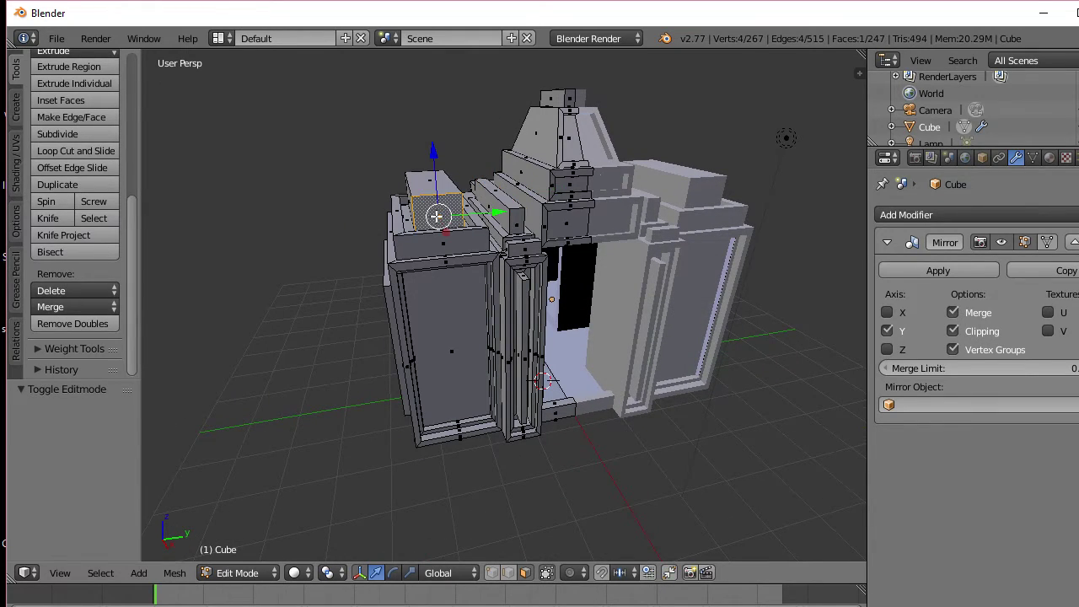
{"action": "scroll", "coordinate": [451, 213], "scroll_direction": "up", "scroll_amount": 4}
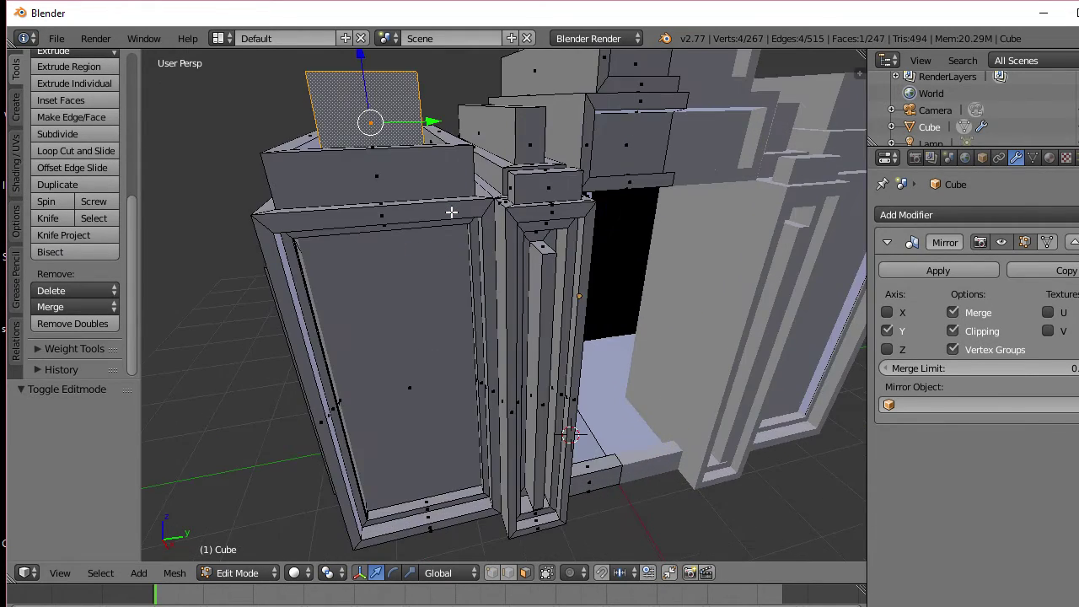
{"action": "middle_click_drag", "start_coordinate": [452, 213], "coordinate": [503, 262]}
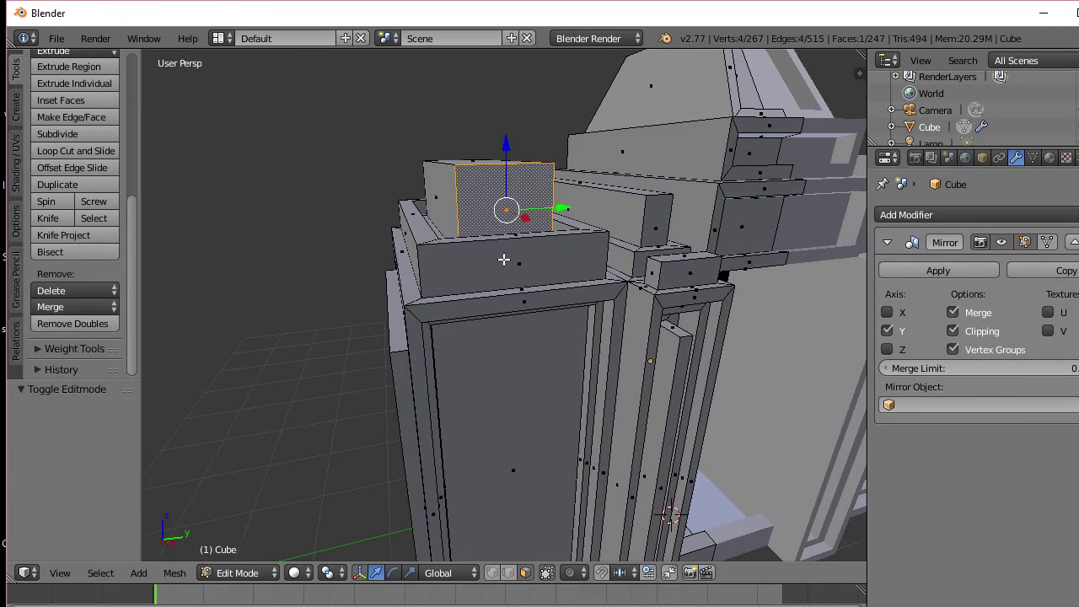
{"action": "key", "text": "i"}
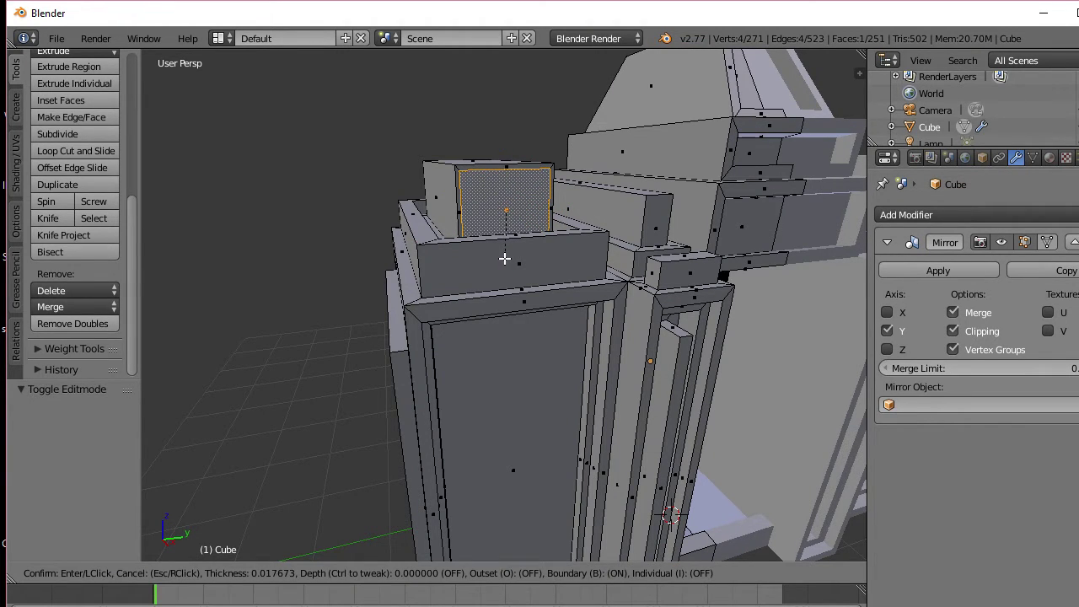
{"action": "left_click", "coordinate": [506, 260]}
{"action": "middle_click_drag", "start_coordinate": [506, 260], "coordinate": [511, 263]}
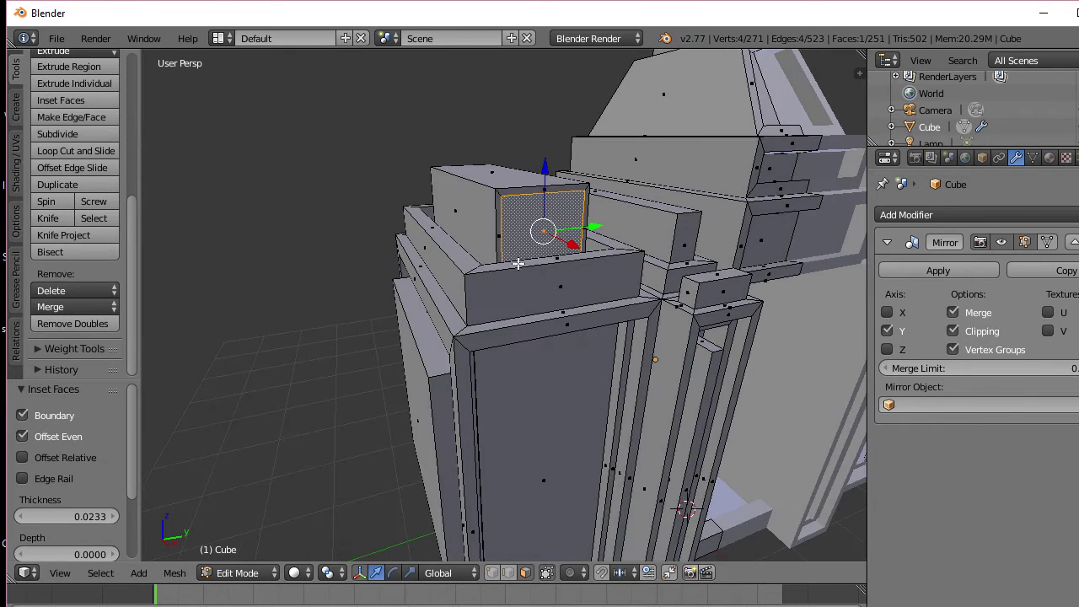
{"action": "key", "text": "e"}
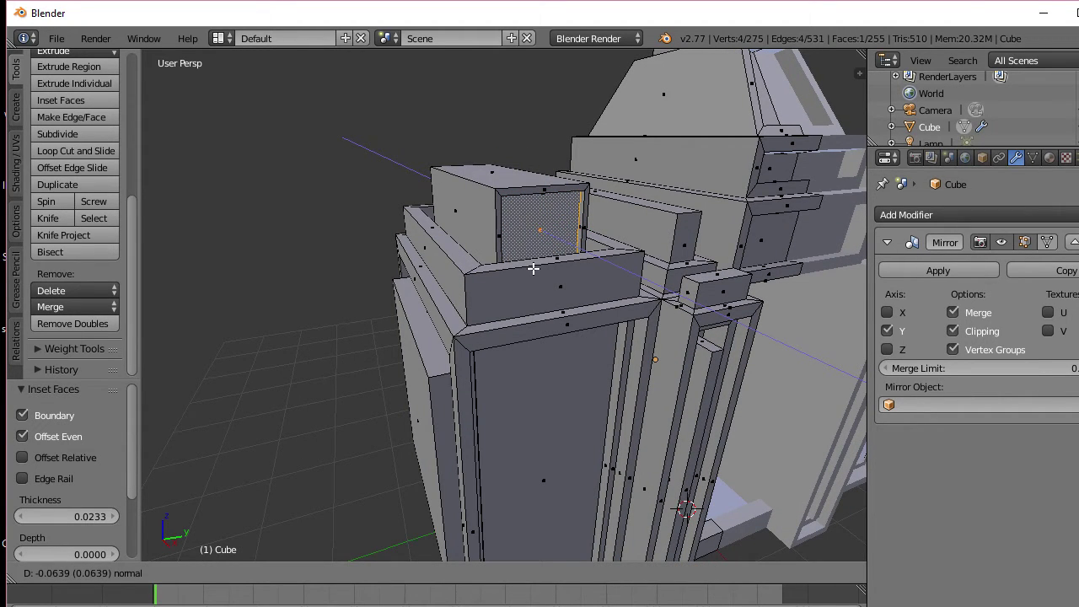
{"action": "left_click", "coordinate": [533, 268]}
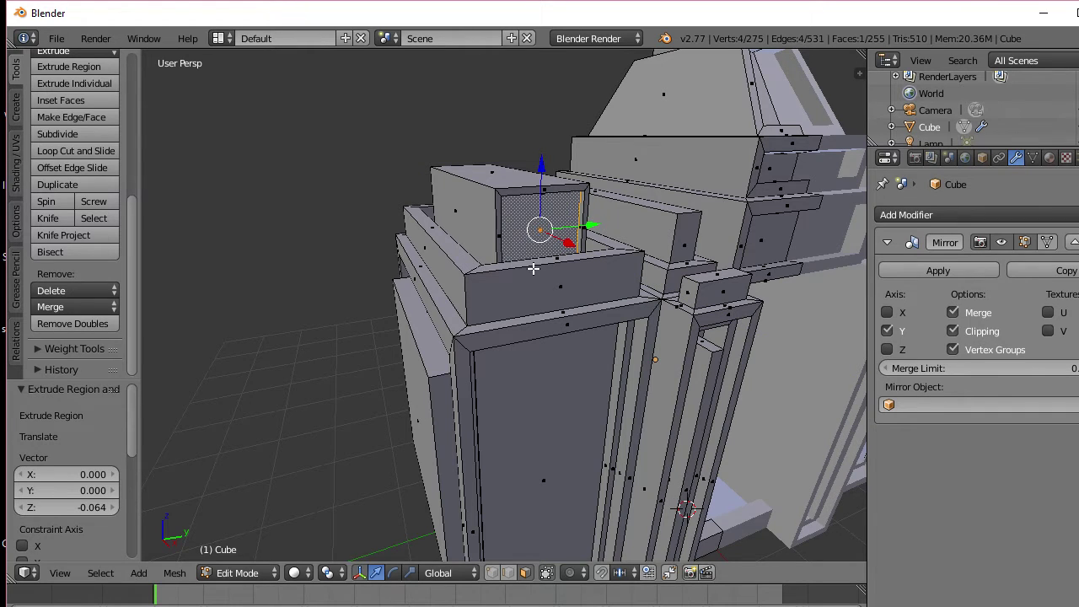
Step: Inset the rooftop block's recessed face by about 0.0271 and extrude it a further 0.128 inward
{"action": "key", "text": "i"}
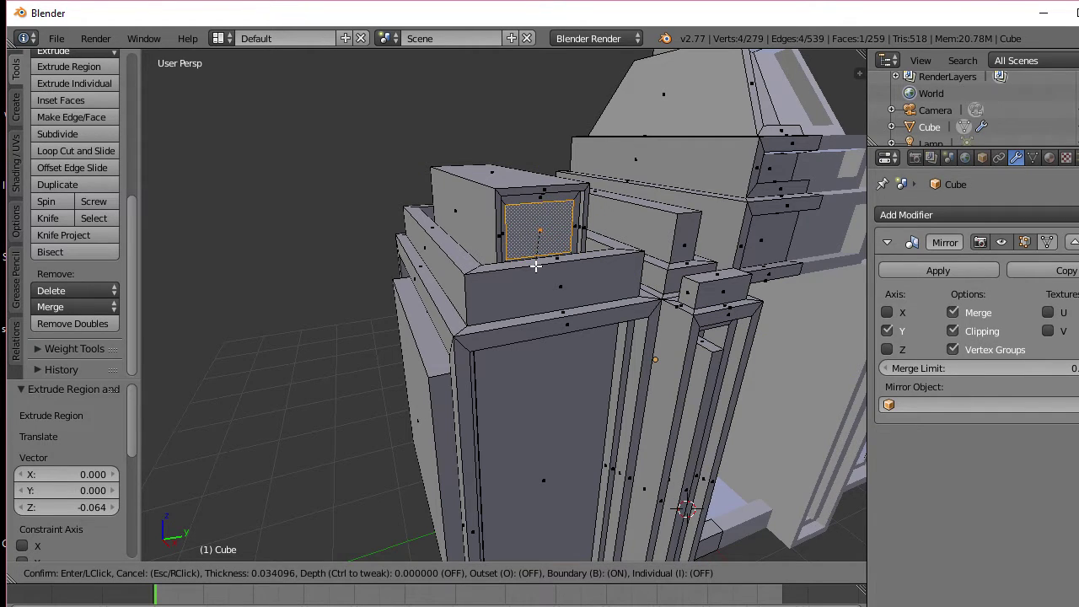
{"action": "left_click", "coordinate": [536, 266]}
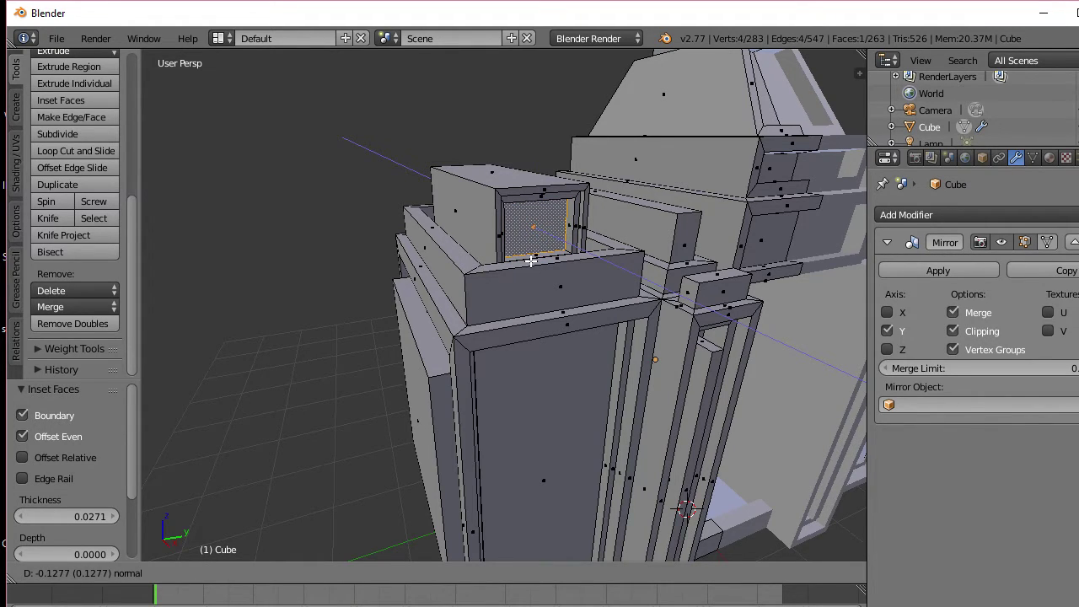
{"action": "left_click", "coordinate": [530, 262]}
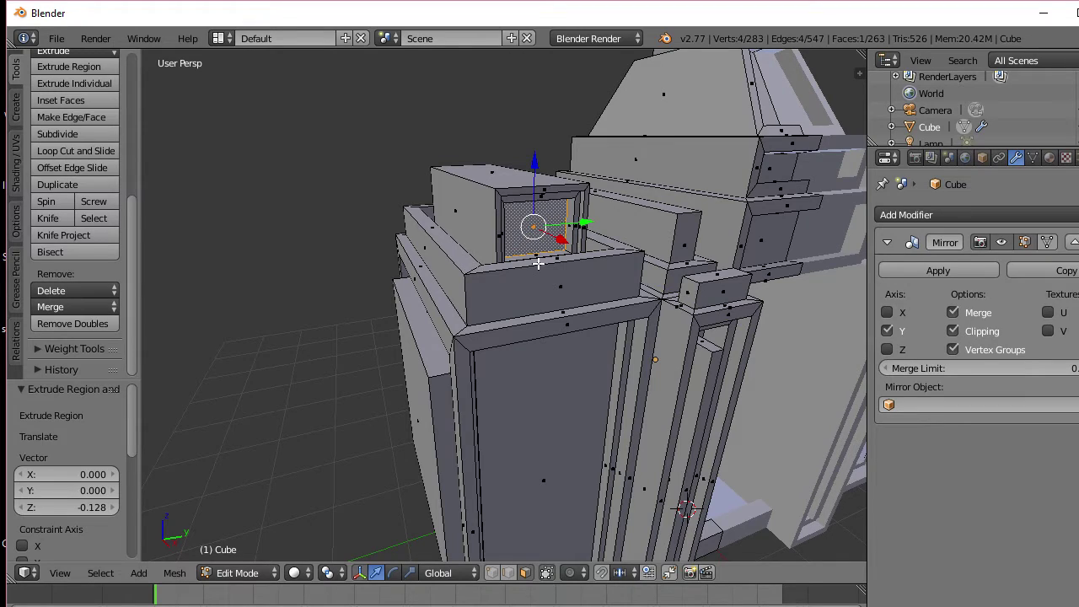
{"action": "key", "text": "Tab"}
{"action": "middle_click_drag", "start_coordinate": [540, 263], "coordinate": [505, 265]}
Step: Inset the front face of the parapet below the rooftop block by about 0.0255 and extrude it inward about 0.101
{"action": "key", "text": "Tab"}
{"action": "right_click", "coordinate": [441, 270]}
{"action": "middle_click_drag", "start_coordinate": [441, 269], "coordinate": [470, 268]}
{"action": "scroll", "coordinate": [475, 258], "scroll_direction": "up", "scroll_amount": 6}
{"action": "key", "text": "i"}
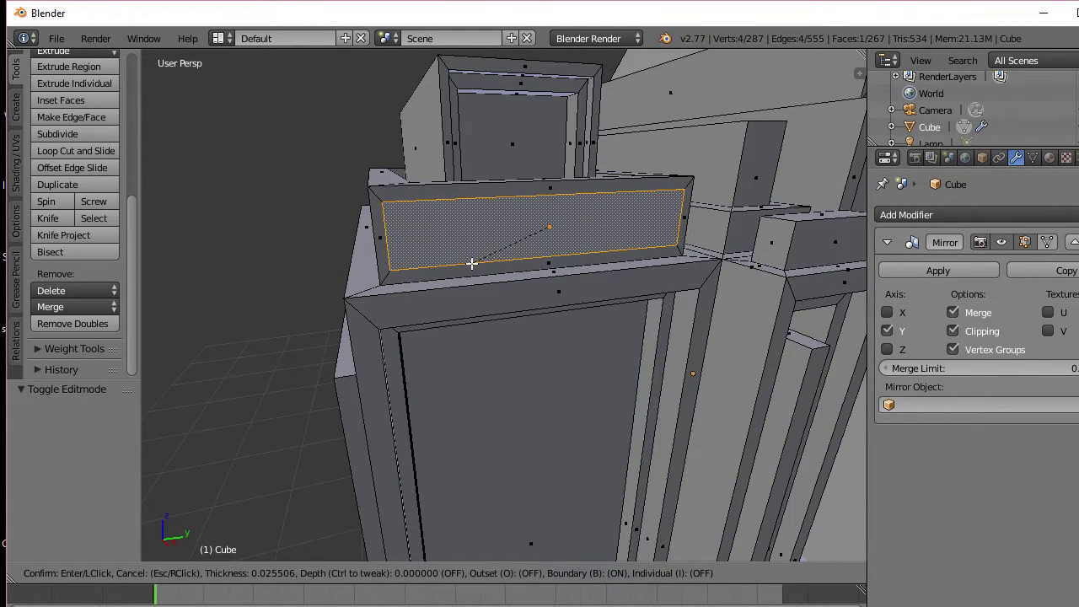
{"action": "left_click", "coordinate": [473, 263]}
{"action": "key", "text": "e"}
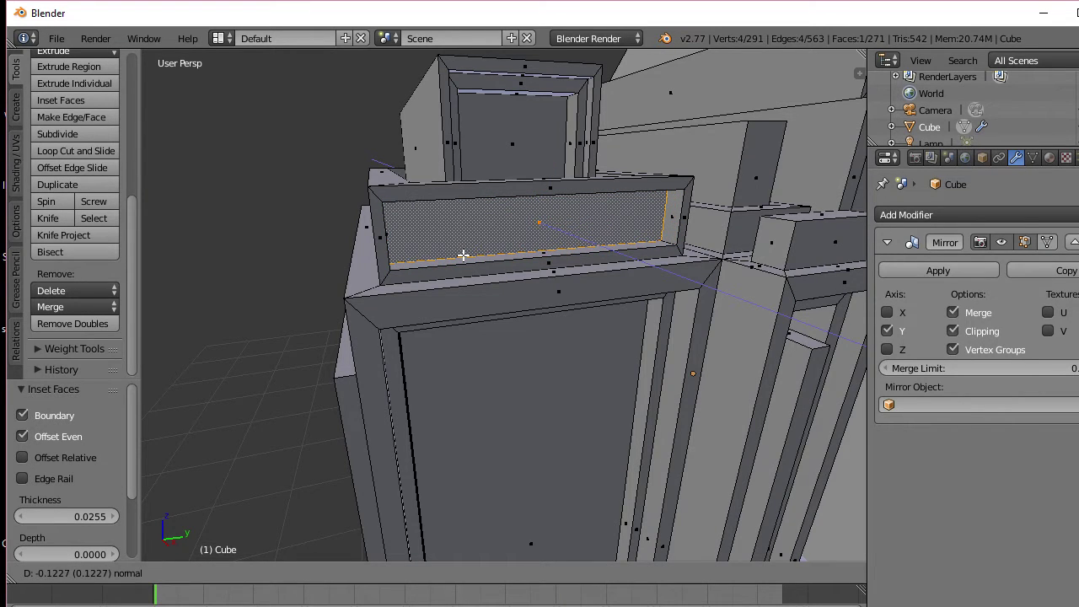
{"action": "left_click", "coordinate": [464, 255]}
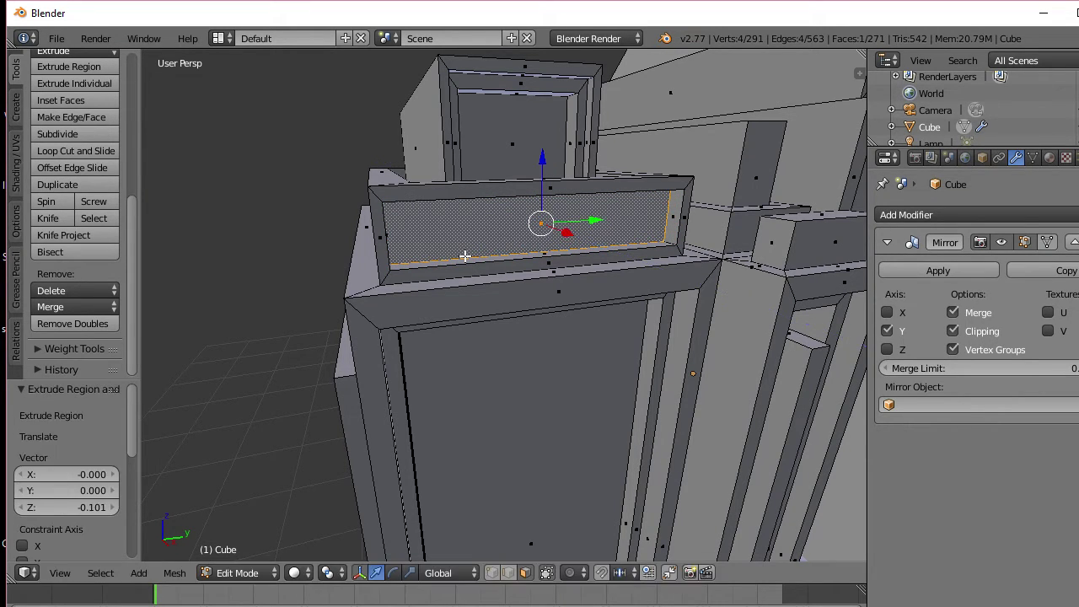
Step: Inset the recessed face of the side wing's parapet by about 0.0237 and extrude it a further 0.032 inward
{"action": "key", "text": "i"}
{"action": "left_click", "coordinate": [467, 252]}
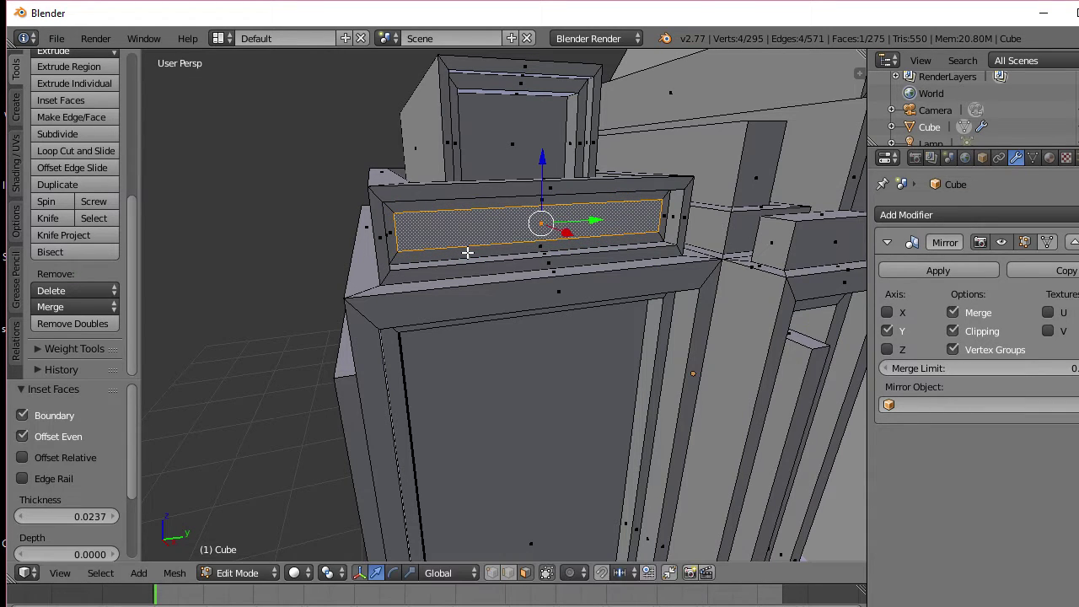
{"action": "key", "text": "e"}
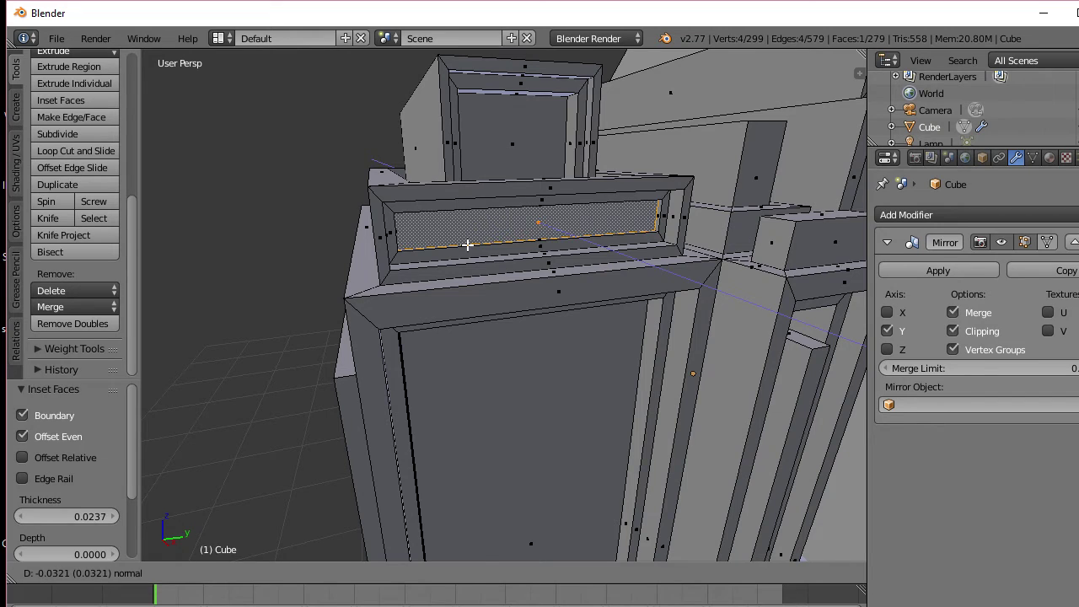
{"action": "left_click", "coordinate": [467, 245]}
{"action": "middle_click_drag", "start_coordinate": [467, 244], "coordinate": [509, 240]}
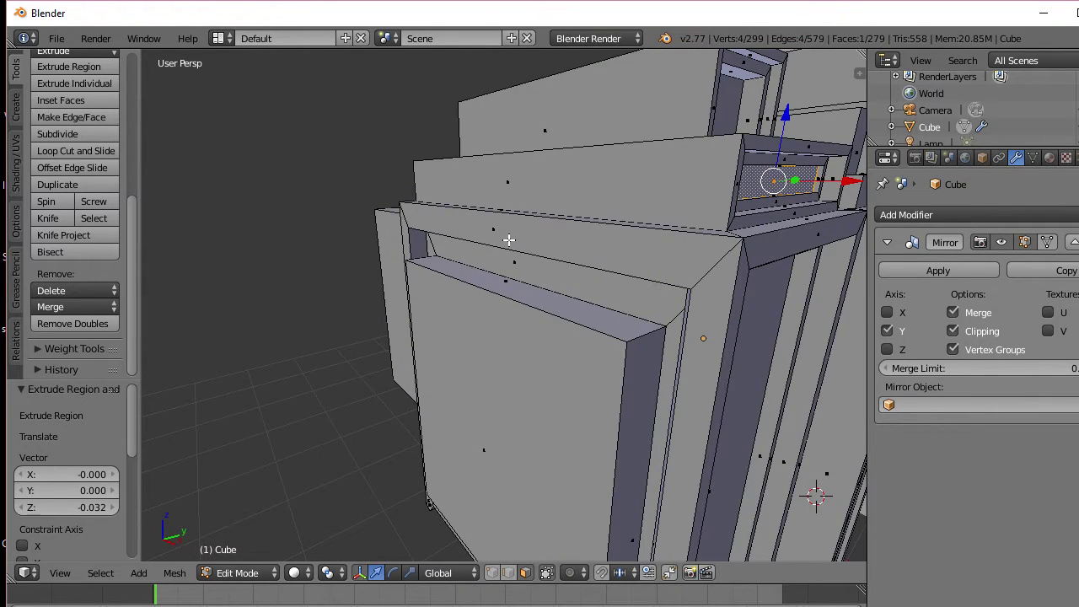
Step: Extrude the parapet's inner panel back outward and check the building in Object Mode
{"action": "key", "text": "e"}
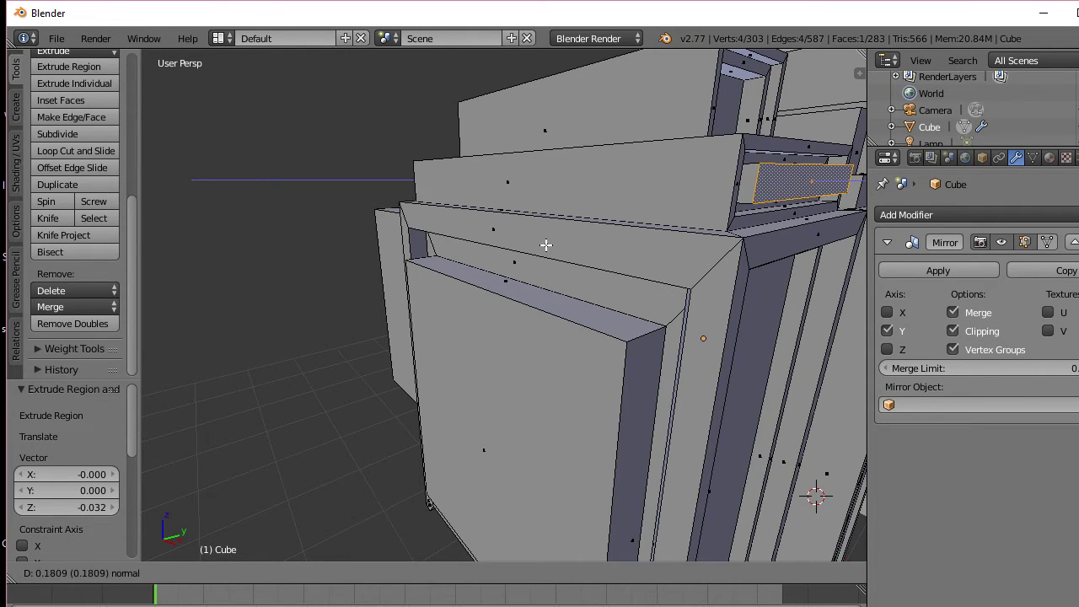
{"action": "left_click", "coordinate": [538, 245]}
{"action": "middle_click_drag", "start_coordinate": [539, 244], "coordinate": [511, 248]}
{"action": "key", "text": "a"}
{"action": "key", "text": "Tab"}
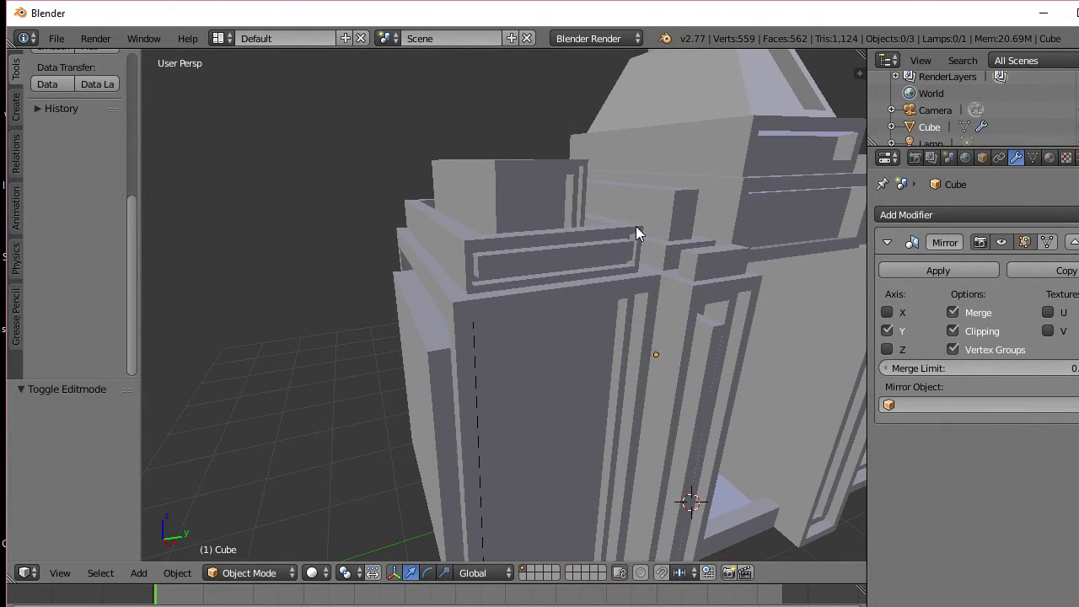
Step: Inset the recessed front panels of the two central tiers by about 0.0254 and extrude both outward about 0.235
{"action": "middle_click_drag", "start_coordinate": [638, 228], "coordinate": [563, 265]}
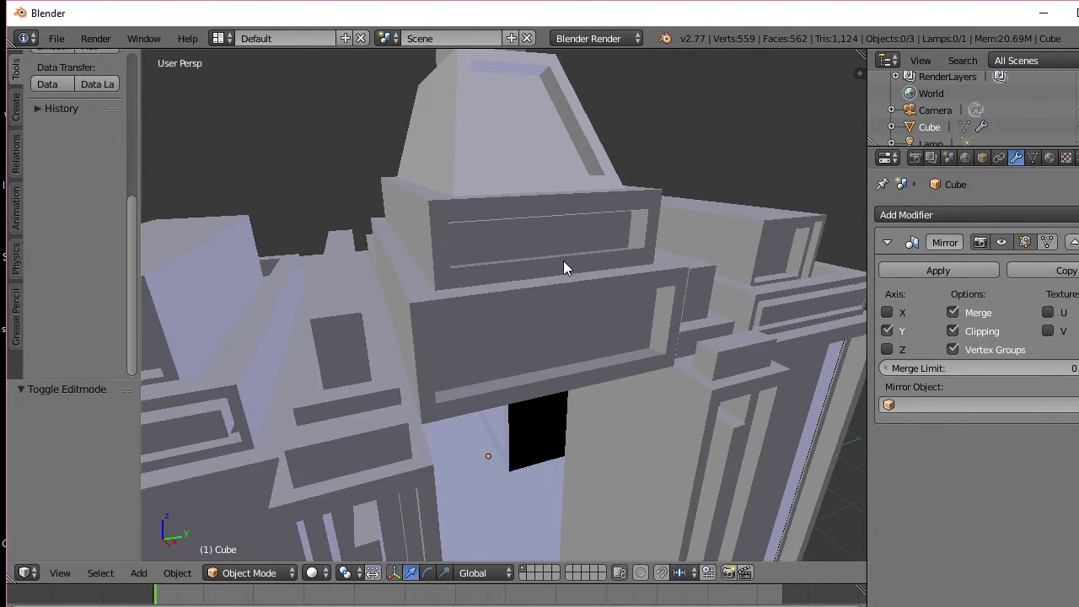
{"action": "right_click", "coordinate": [564, 257]}
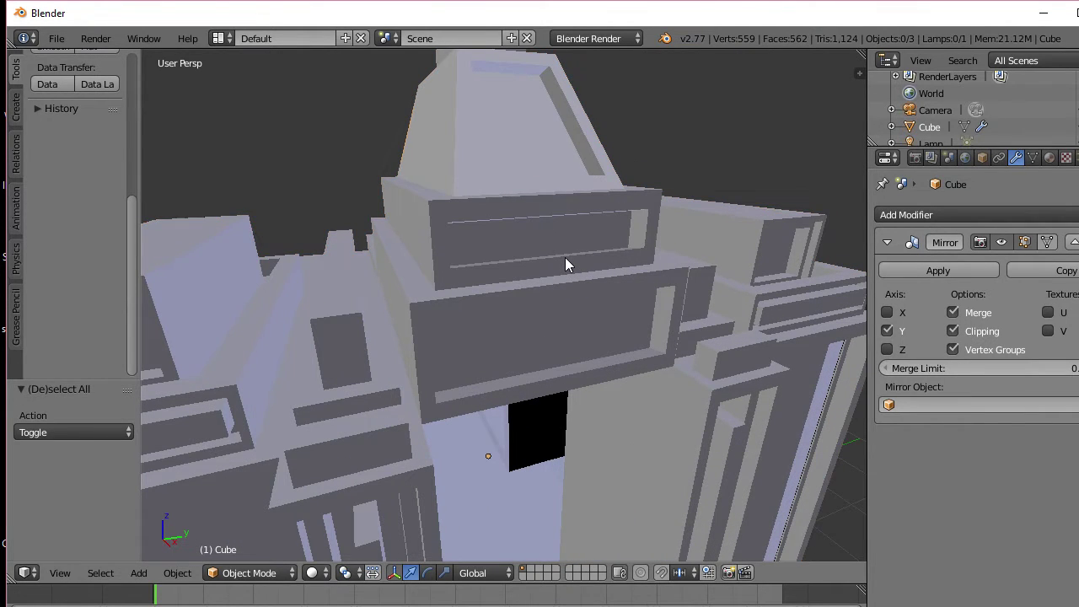
{"action": "key", "text": "Tab"}
{"action": "right_click", "coordinate": [510, 248]}
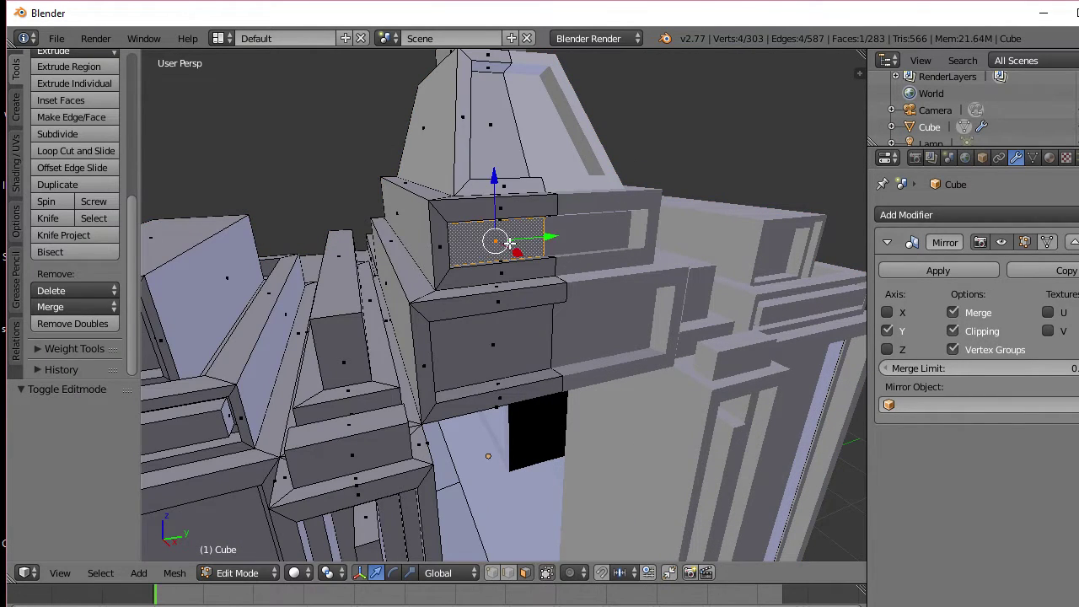
{"action": "right_click", "coordinate": [510, 333], "text": "shift"}
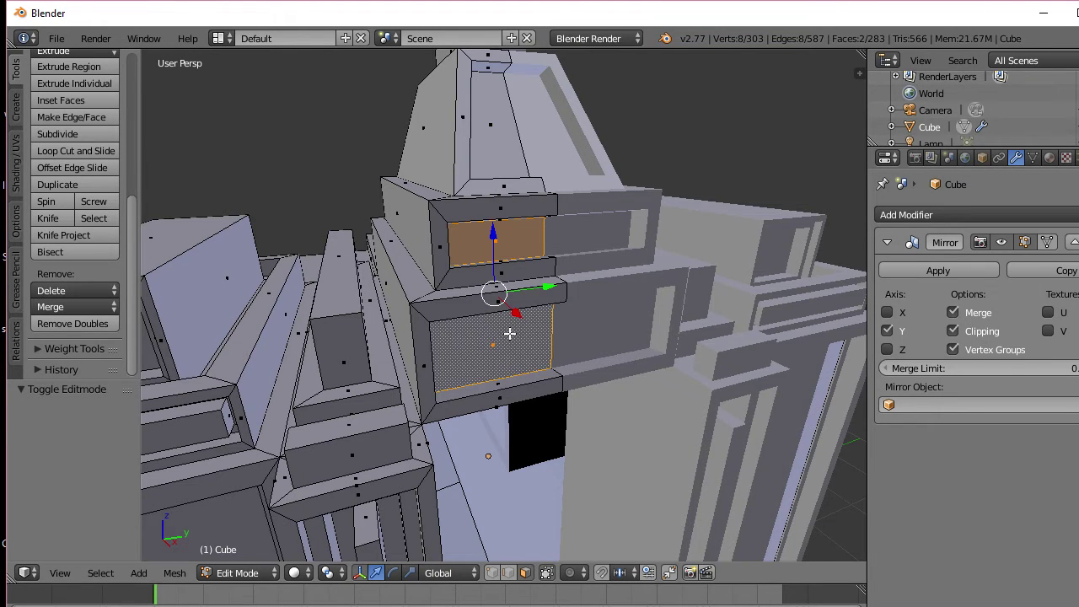
{"action": "middle_click_drag", "start_coordinate": [510, 334], "coordinate": [538, 320]}
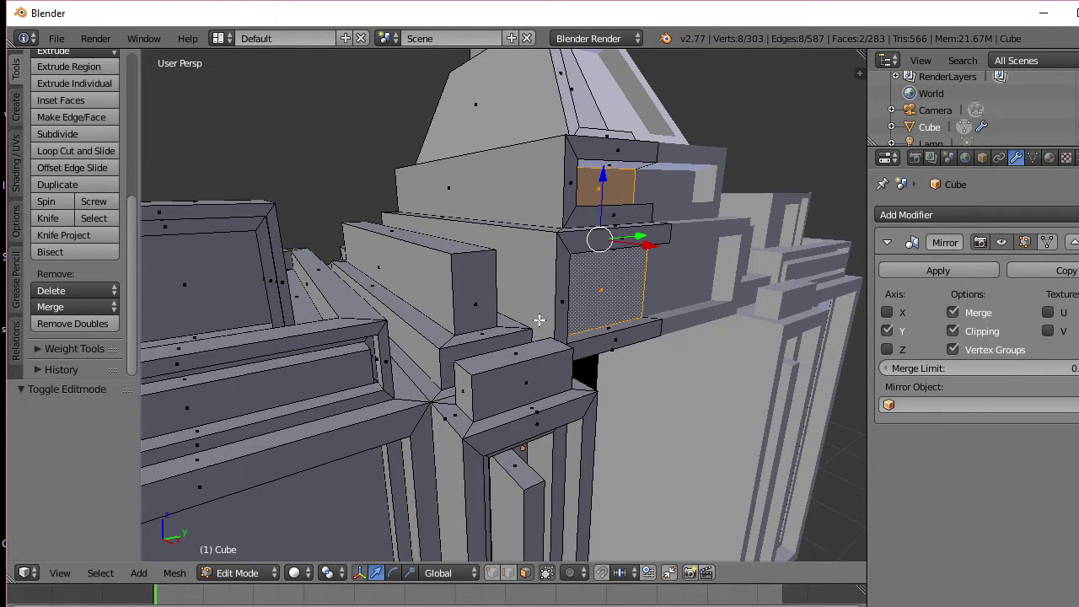
{"action": "key", "text": "i"}
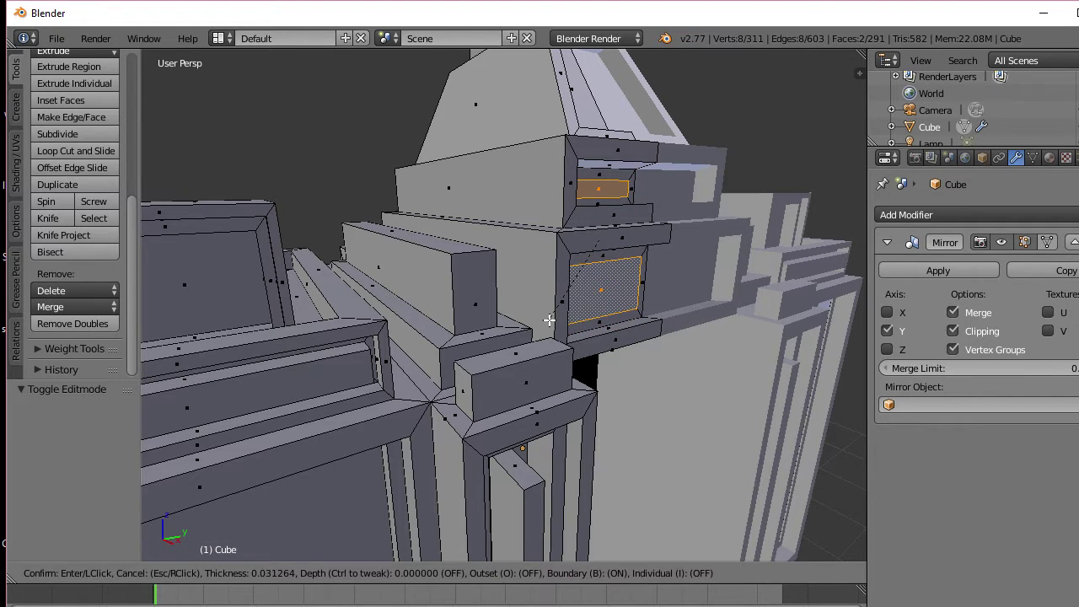
{"action": "left_click", "coordinate": [547, 320]}
{"action": "key", "text": "e"}
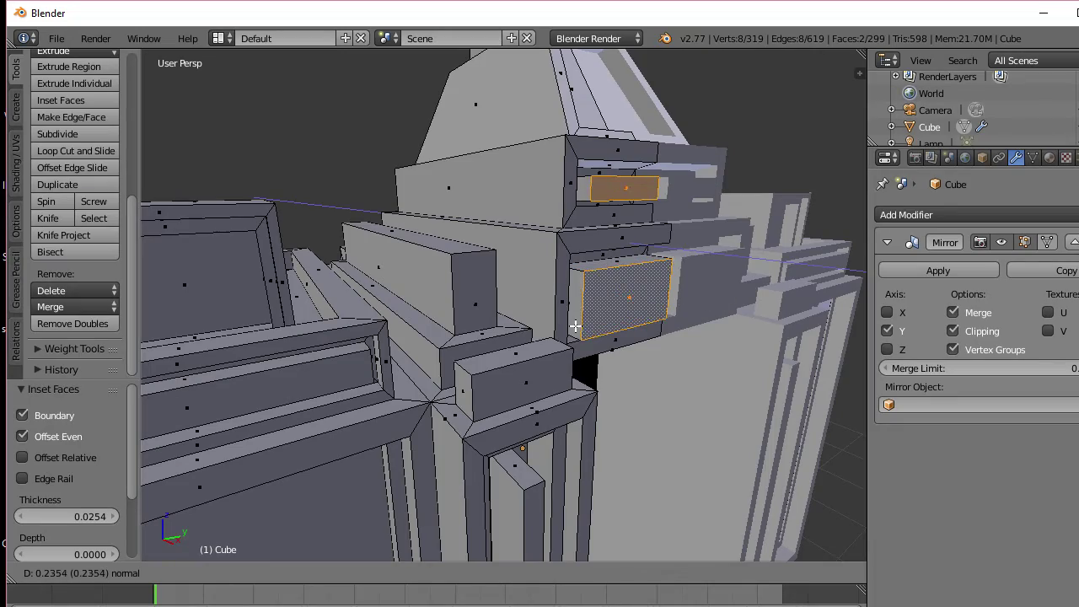
{"action": "left_click", "coordinate": [575, 326]}
Step: Move the whole mesh about 0.048 along Y towards the mirror plane to close the centre seam
{"action": "middle_click_drag", "start_coordinate": [576, 326], "coordinate": [520, 335]}
{"action": "key", "text": "a"}
{"action": "key", "text": "a"}
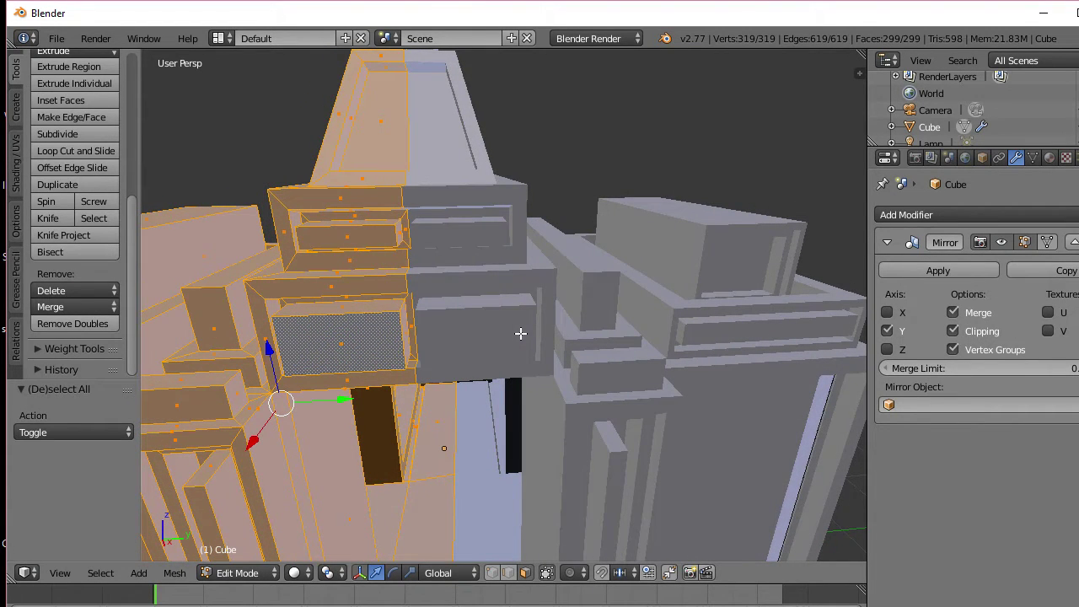
{"action": "key", "text": "g"}
{"action": "key", "text": "y"}
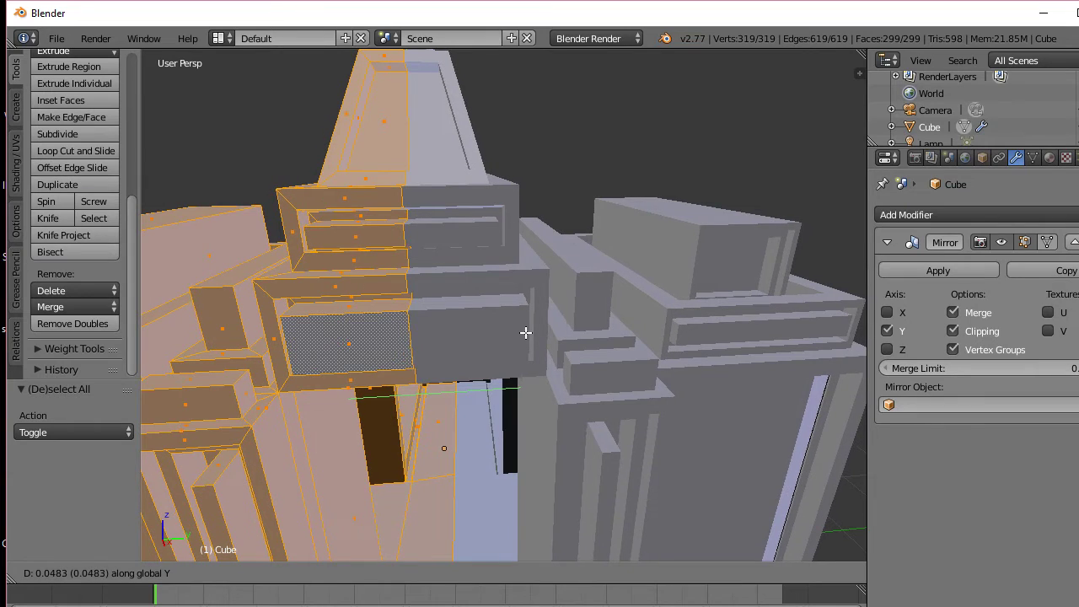
{"action": "left_click", "coordinate": [525, 333]}
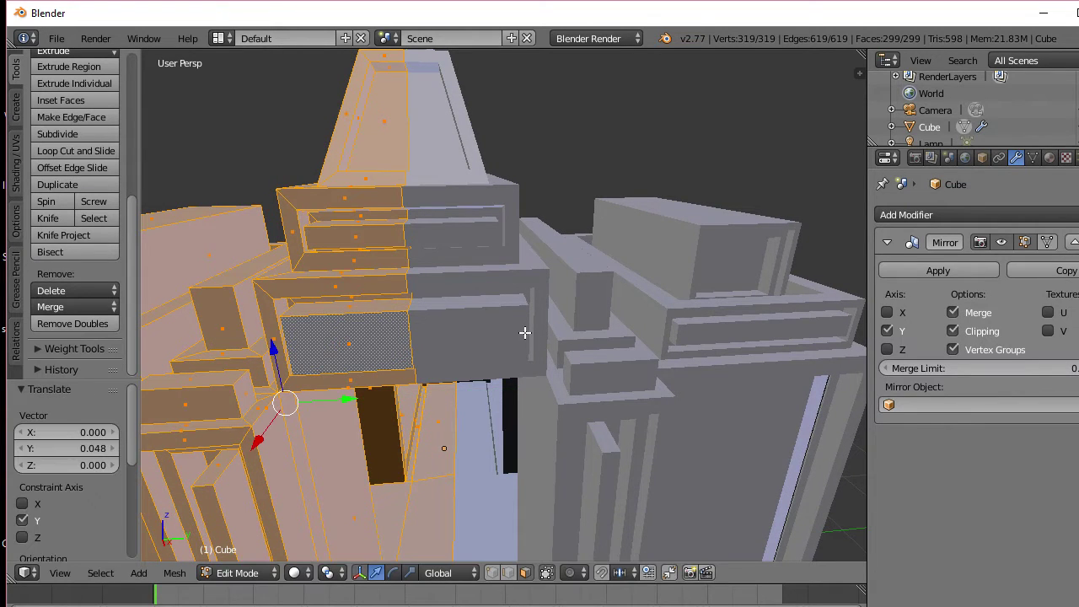
{"action": "middle_click_drag", "start_coordinate": [525, 333], "coordinate": [547, 329]}
{"action": "key", "text": "a"}
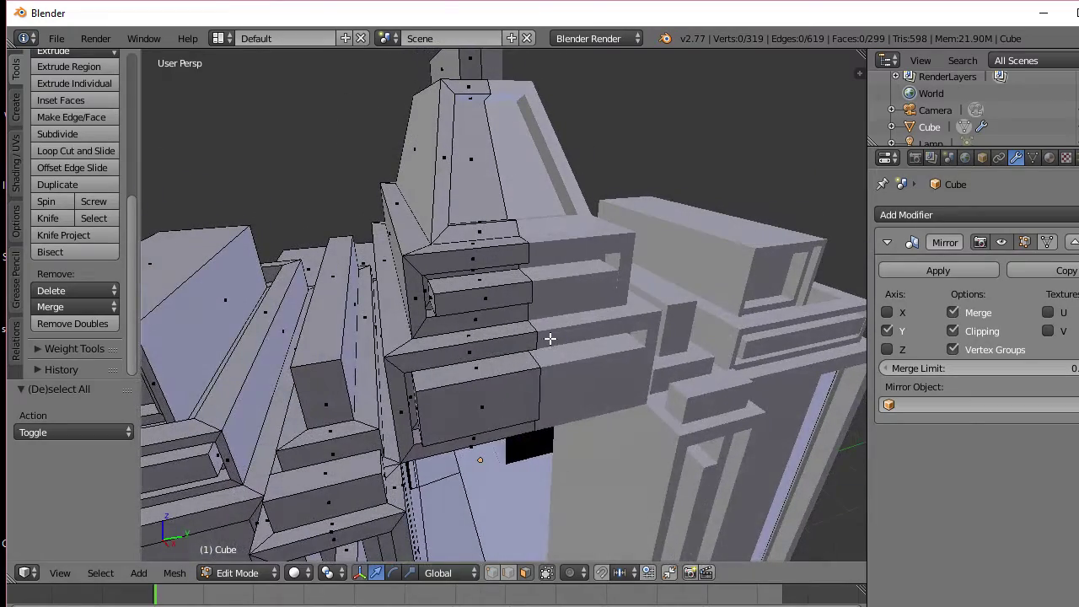
{"action": "scroll", "coordinate": [550, 331], "scroll_direction": "up", "scroll_amount": 2}
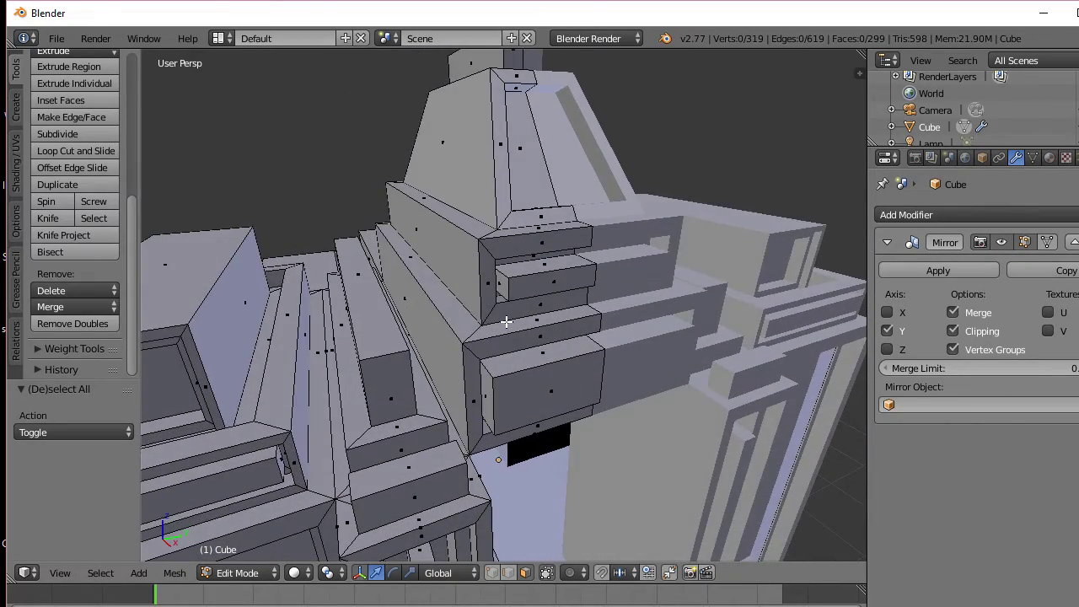
{"action": "scroll", "coordinate": [506, 321], "scroll_direction": "up", "scroll_amount": 2}
{"action": "scroll", "coordinate": [504, 326], "scroll_direction": "up", "scroll_amount": 2}
{"action": "middle_click_drag", "start_coordinate": [504, 326], "coordinate": [522, 339]}
{"action": "scroll", "coordinate": [523, 340], "scroll_direction": "down", "scroll_amount": 4}
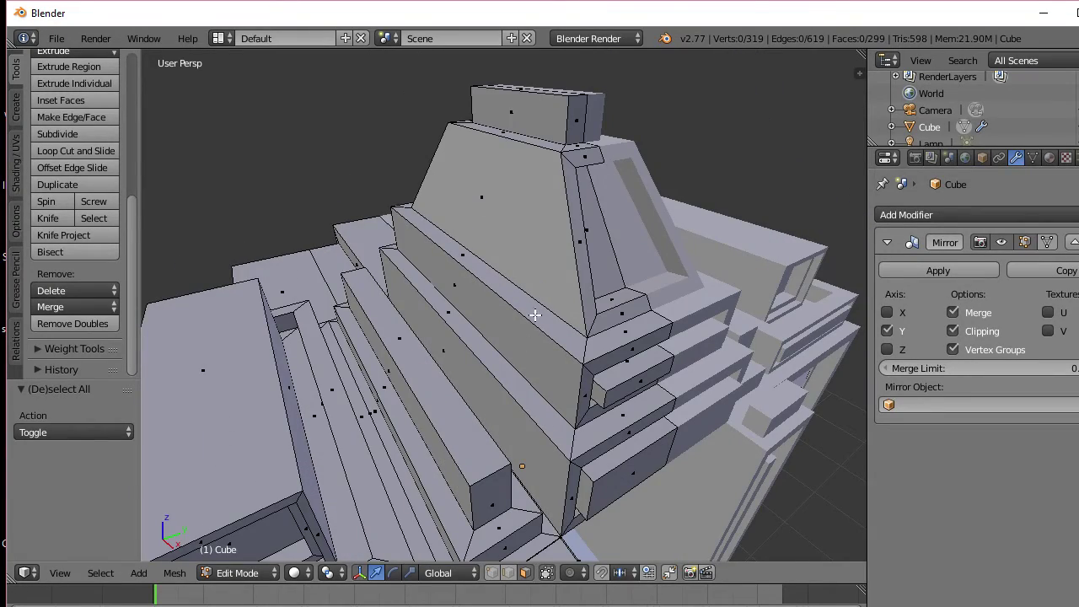
{"action": "middle_click_drag", "start_coordinate": [558, 278], "coordinate": [524, 257]}
{"action": "right_click", "coordinate": [495, 269]}
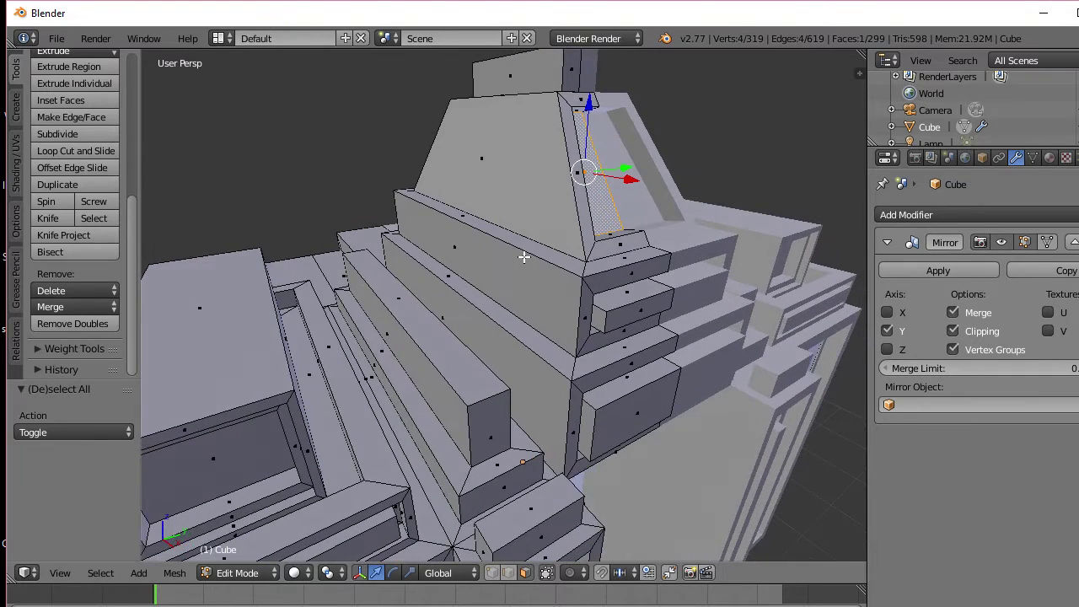
{"action": "key", "text": "e"}
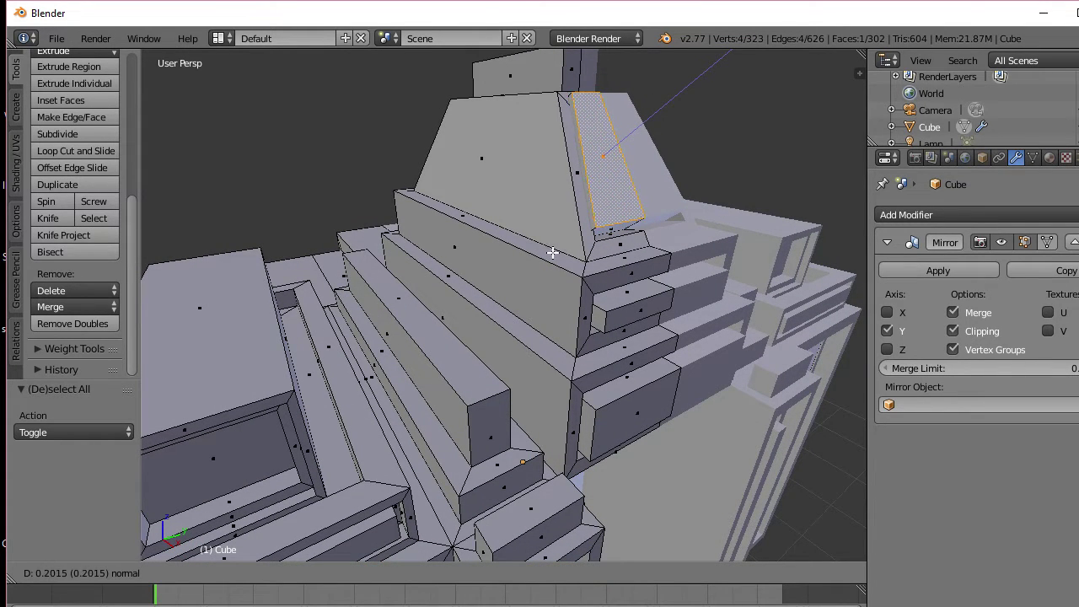
{"action": "right_click", "coordinate": [553, 253]}
{"action": "middle_click_drag", "start_coordinate": [546, 254], "coordinate": [518, 256]}
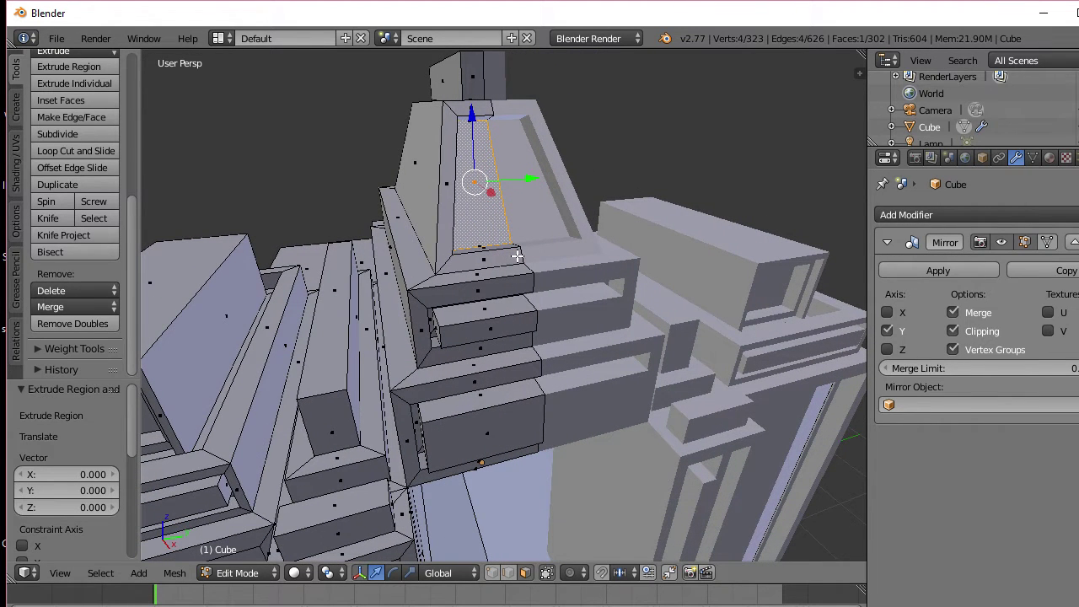
Step: Inset the front face of the topmost central block by about 0.0133 and extrude it inward about 0.161
{"action": "right_click", "coordinate": [473, 86]}
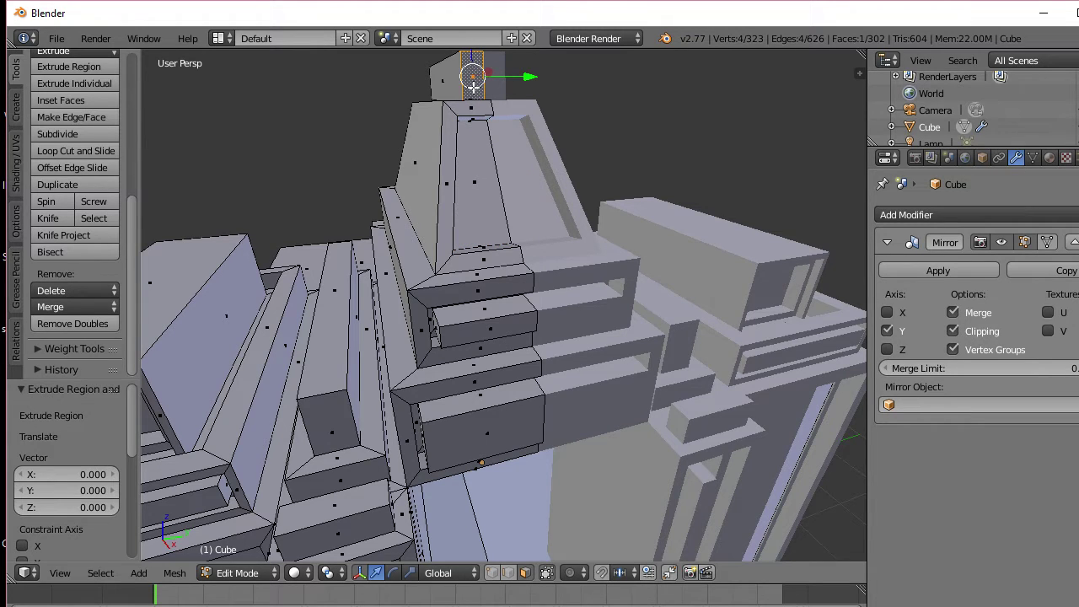
{"action": "key", "text": "i"}
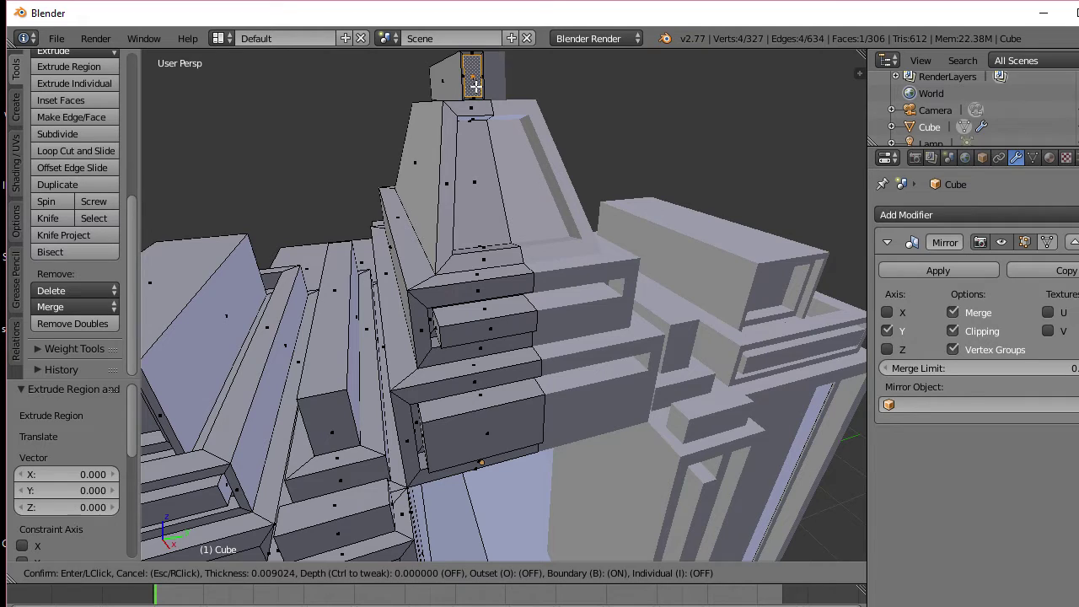
{"action": "left_click", "coordinate": [474, 86]}
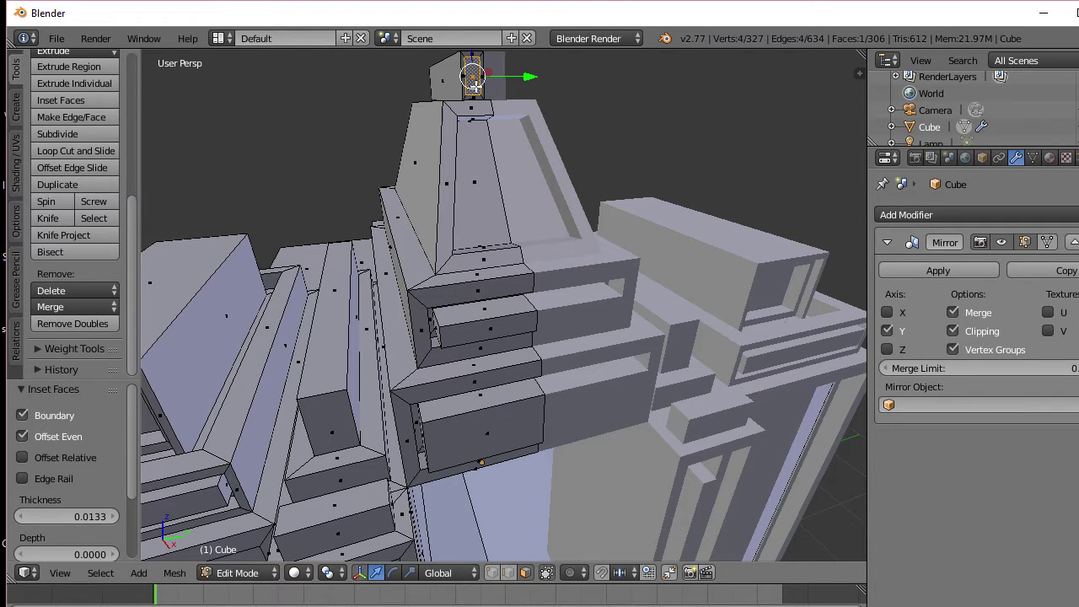
{"action": "key", "text": "e"}
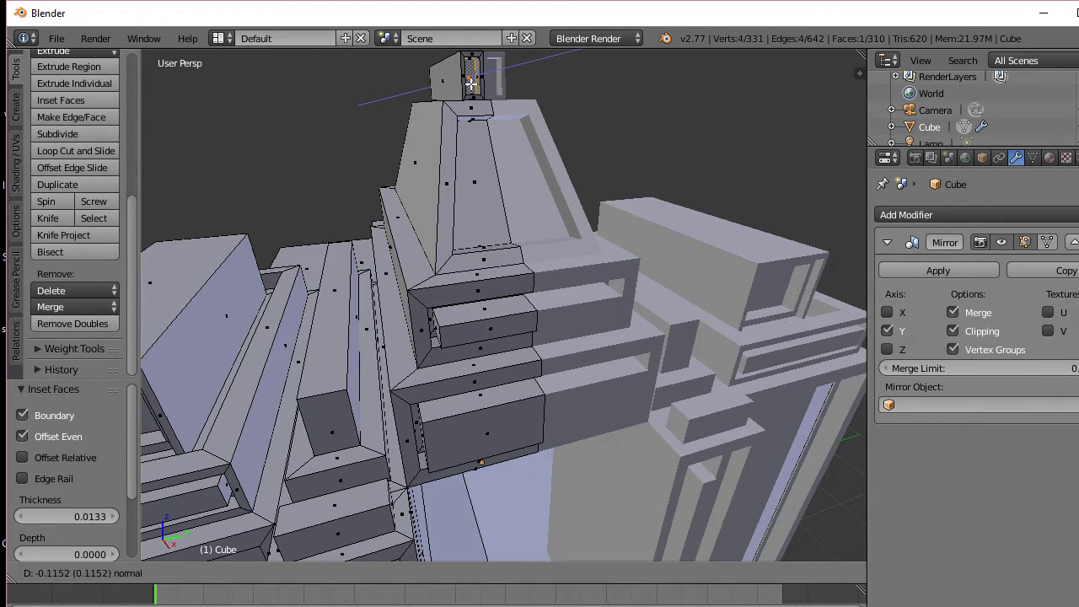
{"action": "left_click", "coordinate": [469, 80]}
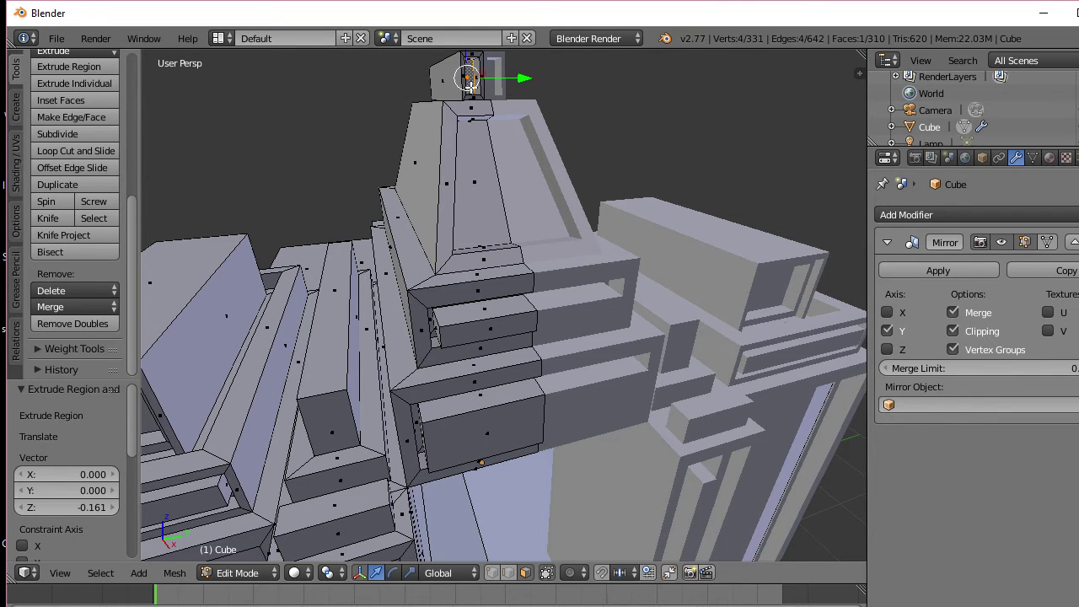
{"action": "middle_click_drag", "start_coordinate": [468, 81], "coordinate": [456, 106]}
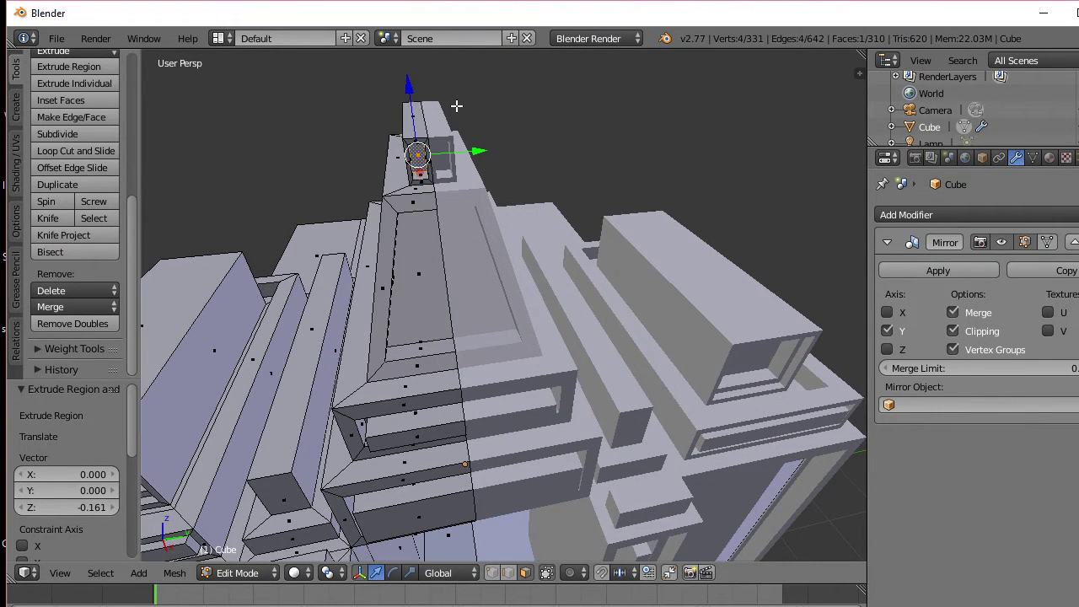
{"action": "key", "text": "Tab"}
{"action": "key", "text": "Tab"}
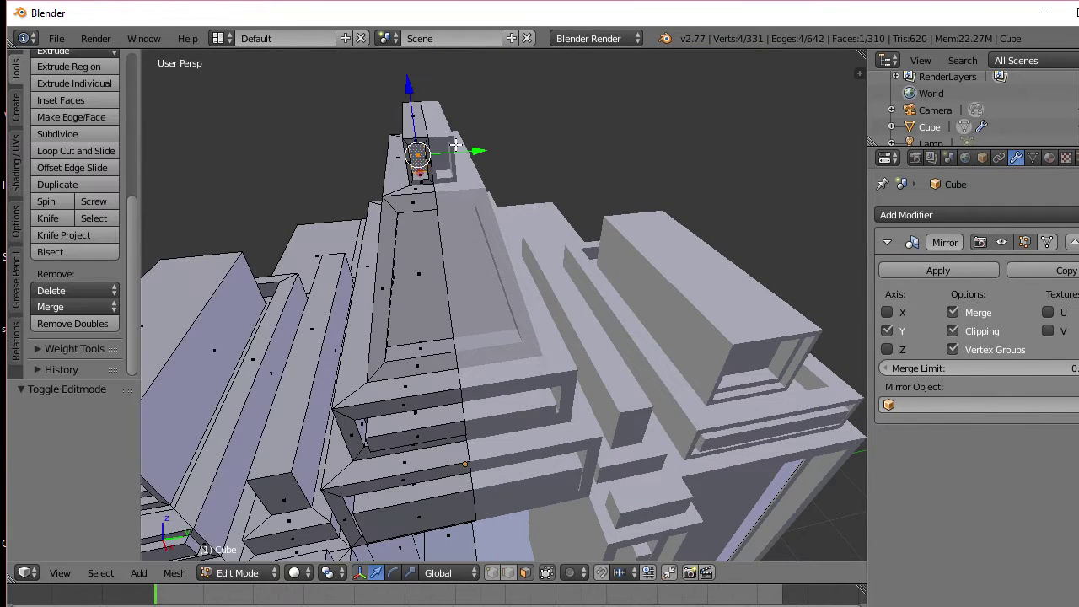
Step: Move the whole mesh freely towards the mirror plane, about 0.005 in X and 0.026 in Y
{"action": "key", "text": "a"}
{"action": "key", "text": "a"}
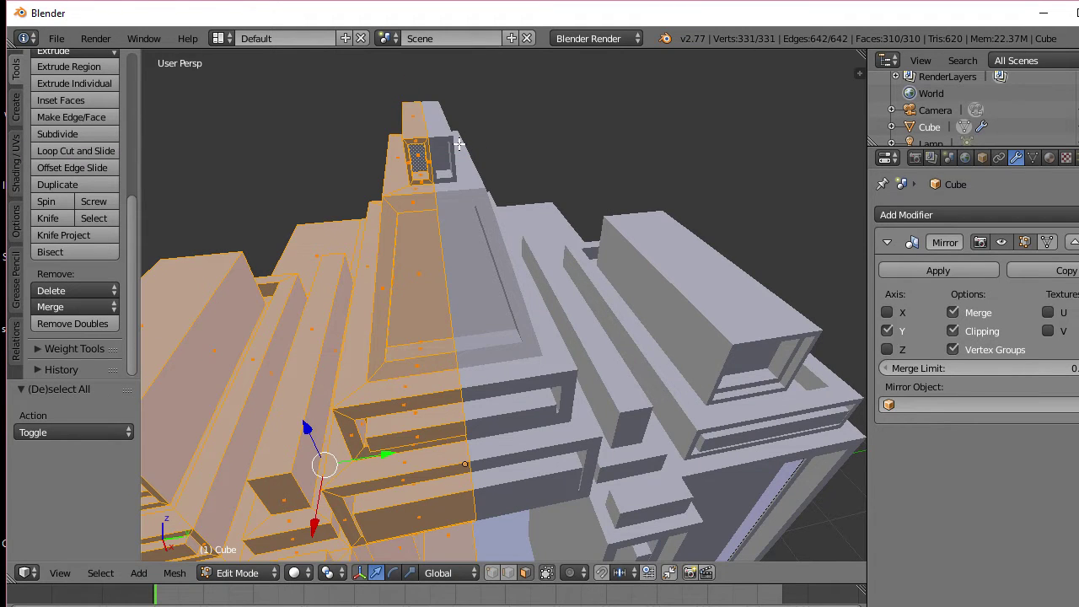
{"action": "key", "text": "g"}
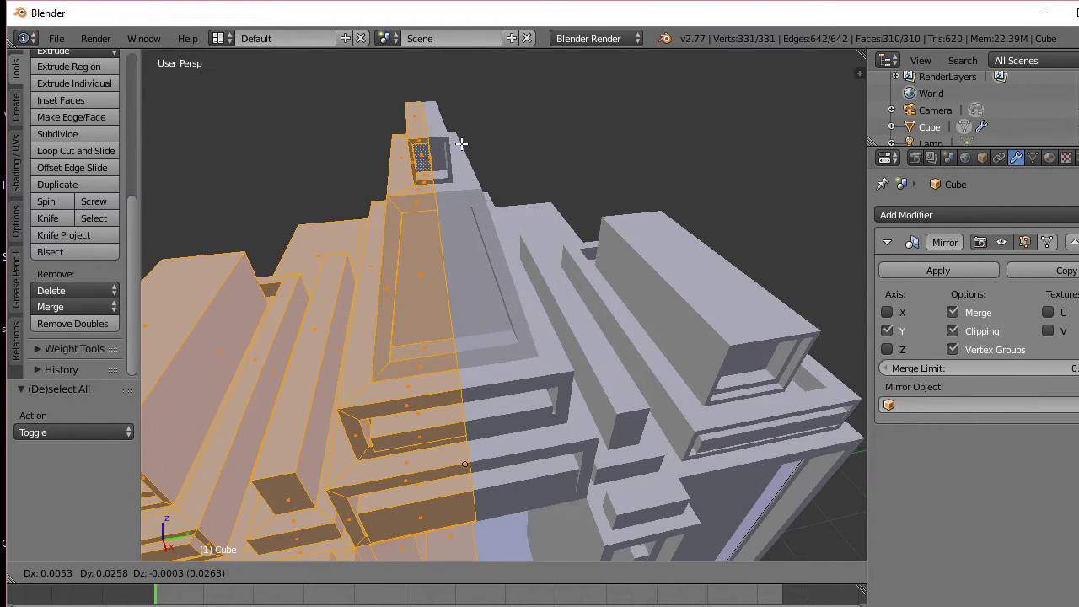
{"action": "left_click", "coordinate": [461, 144]}
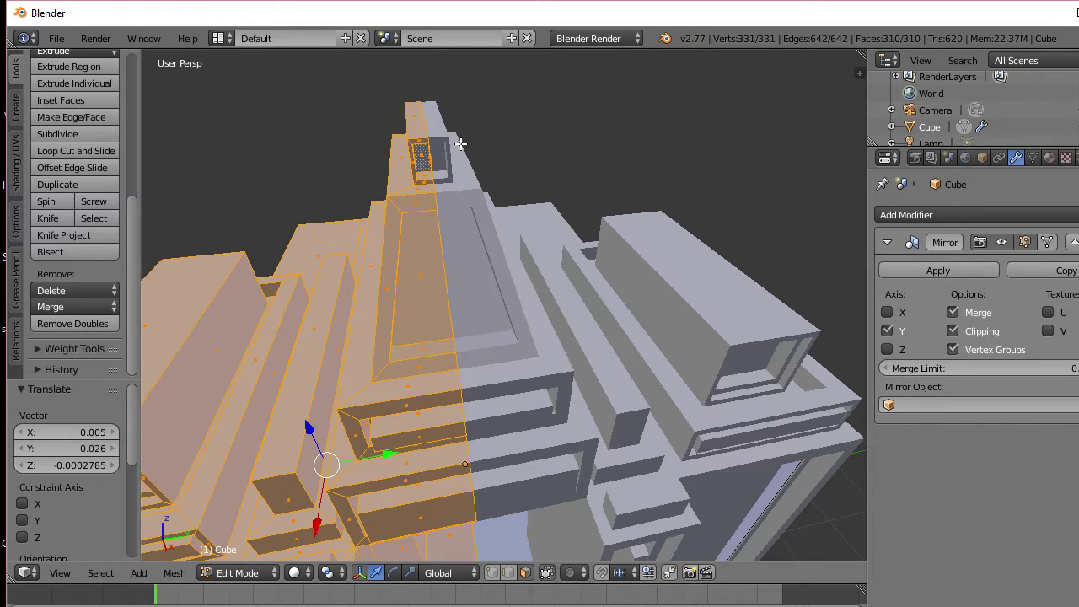
{"action": "key", "text": "a"}
Step: Delete the two inner faces lying along the mirror plane inside the topmost block's front recess
{"action": "scroll", "coordinate": [453, 158], "scroll_direction": "up", "scroll_amount": 2}
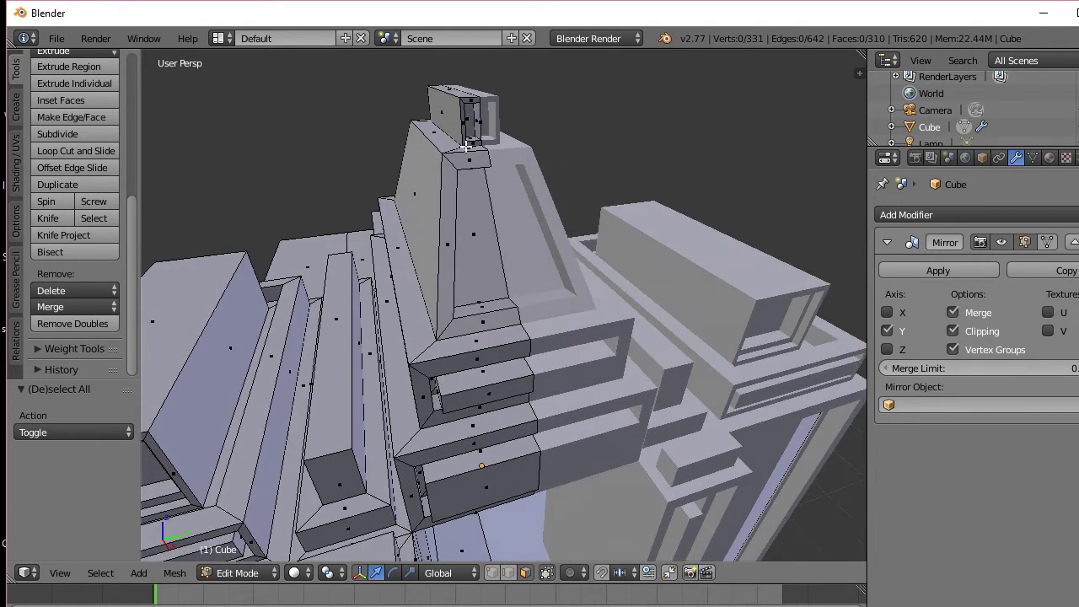
{"action": "scroll", "coordinate": [468, 145], "scroll_direction": "up", "scroll_amount": 5}
{"action": "middle_click_drag", "start_coordinate": [473, 129], "coordinate": [491, 219]}
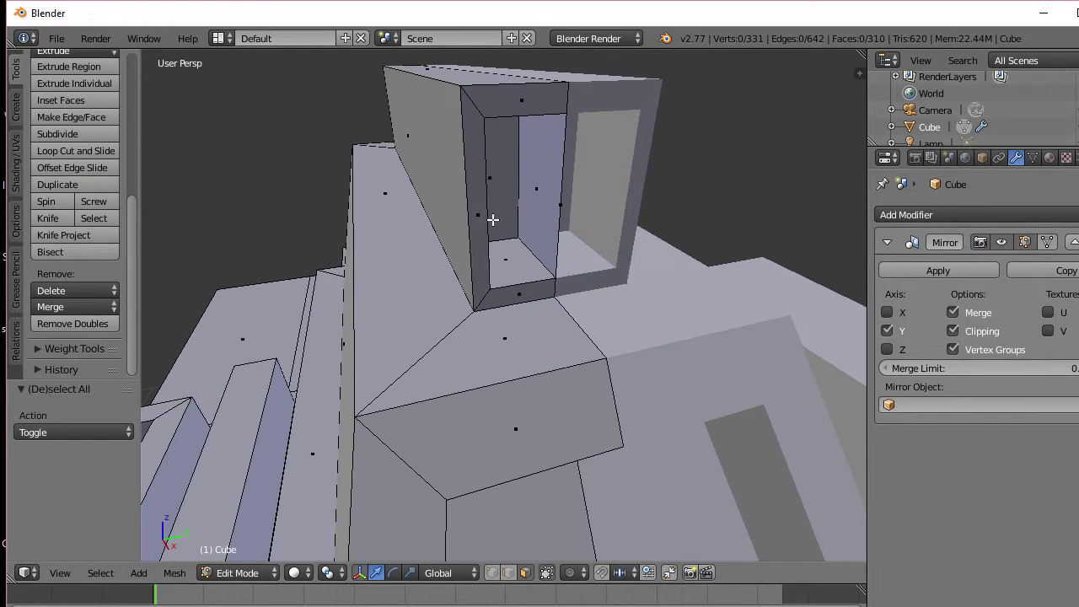
{"action": "right_click", "coordinate": [548, 195]}
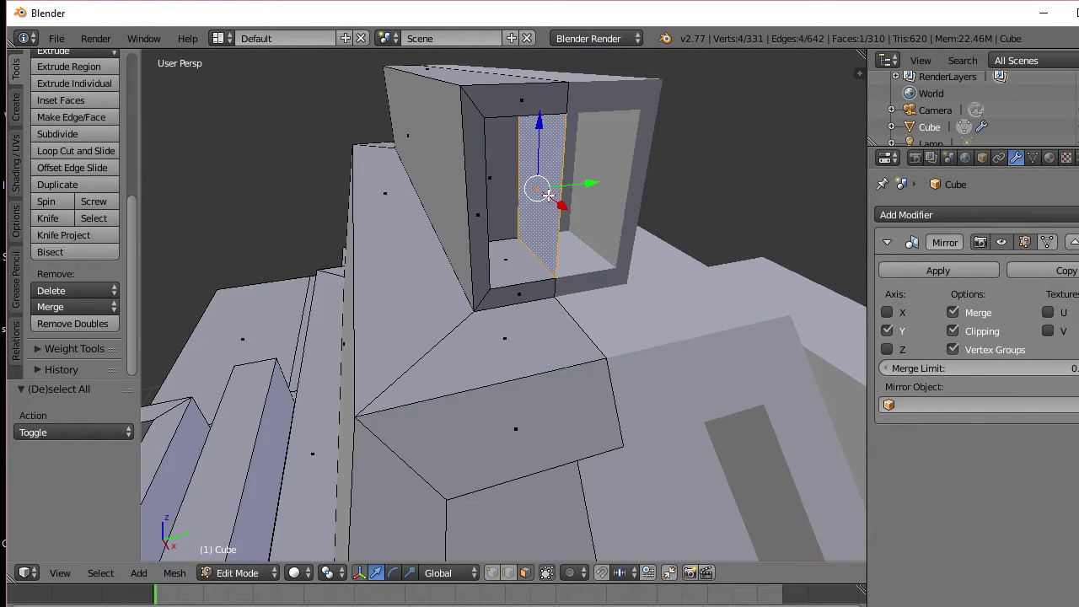
{"action": "key", "text": "x"}
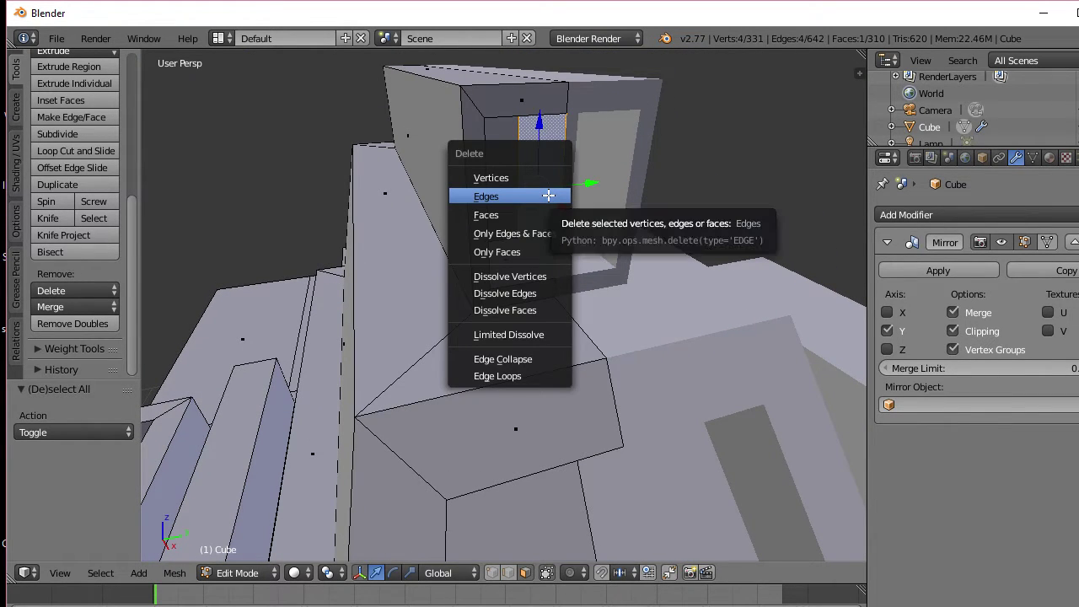
{"action": "left_click", "coordinate": [539, 214]}
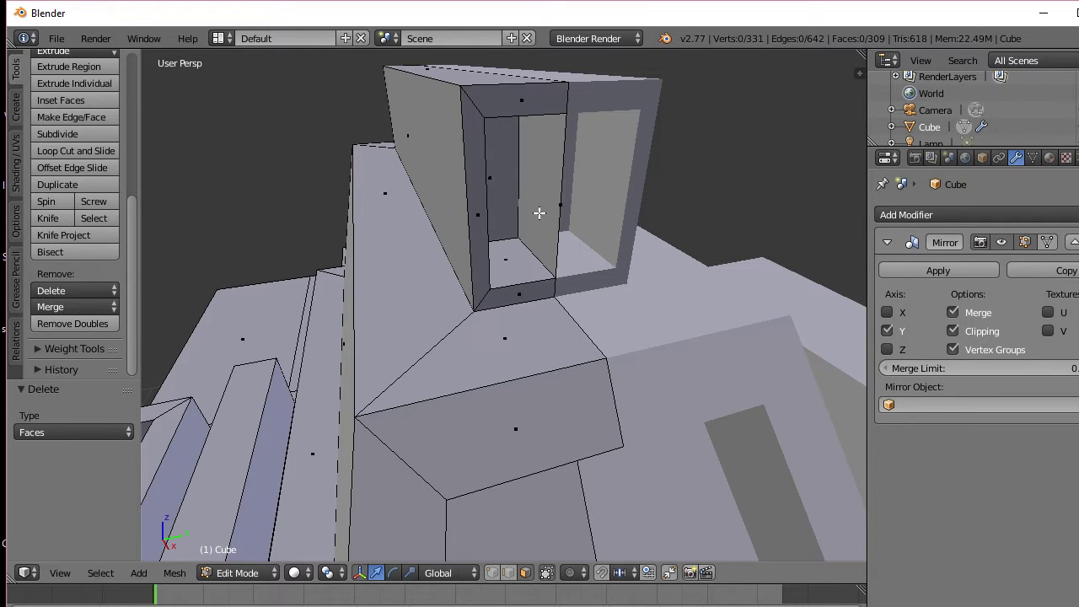
{"action": "right_click", "coordinate": [540, 210]}
{"action": "key", "text": "x"}
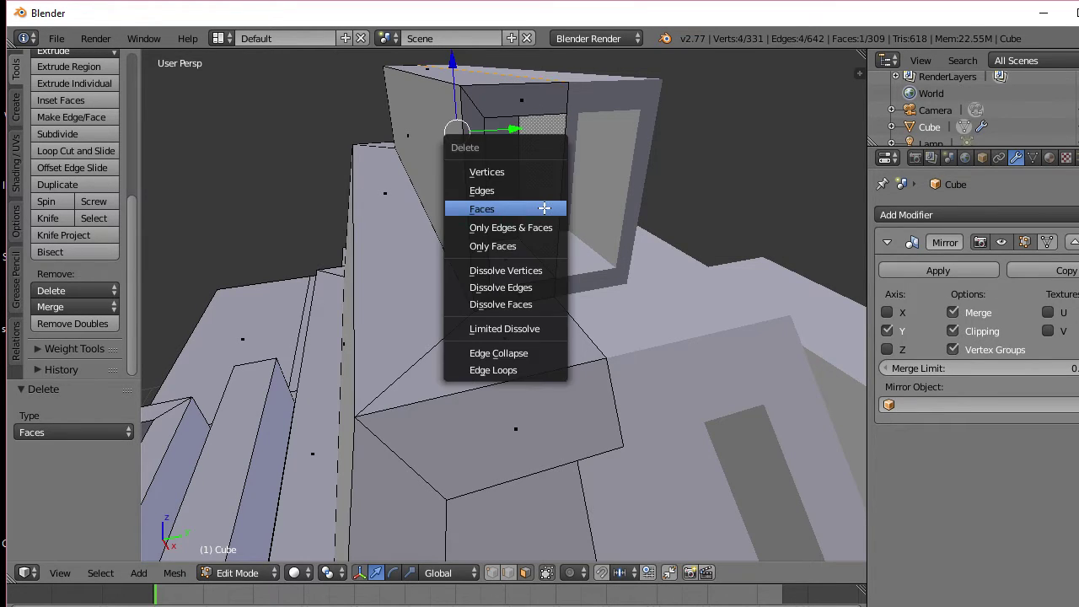
{"action": "left_click", "coordinate": [545, 208]}
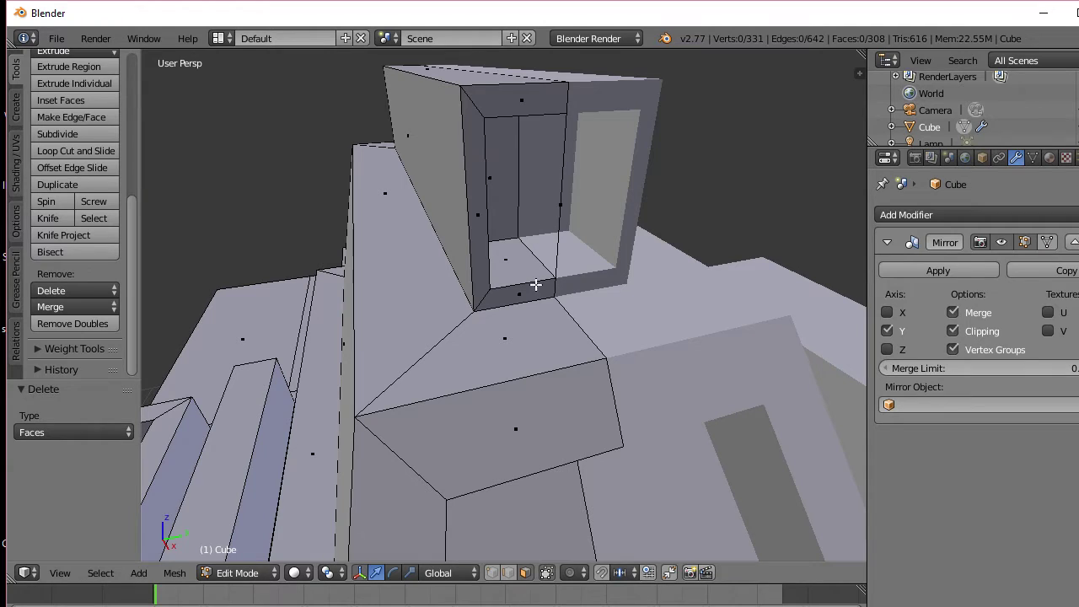
Step: Delete the two overlapping vertical edges at the centre of the topmost block's front opening
{"action": "left_click", "coordinate": [509, 573]}
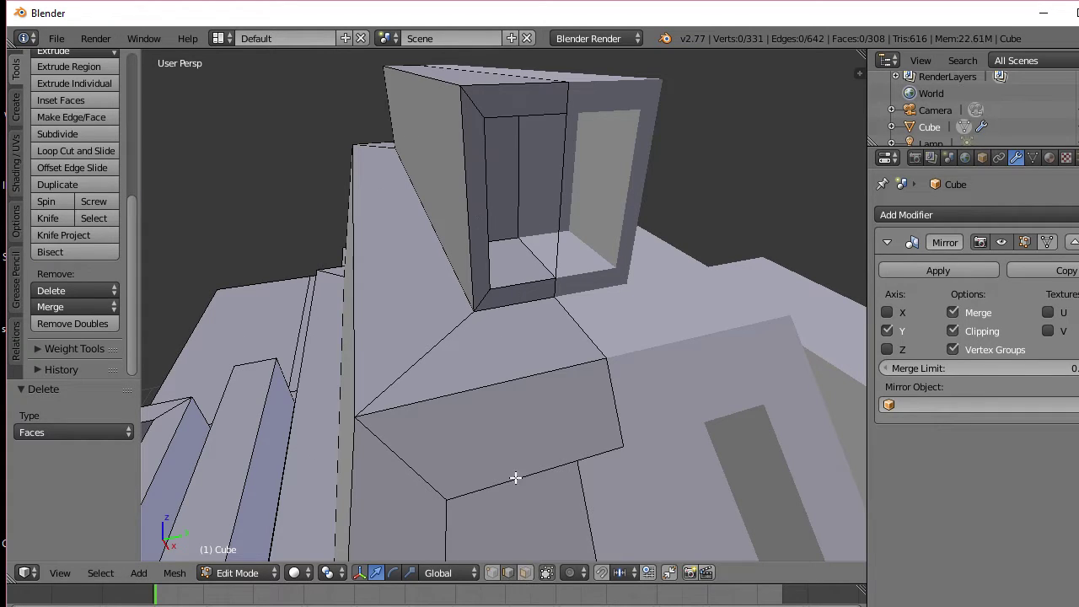
{"action": "right_click", "coordinate": [563, 226]}
{"action": "key", "text": "x"}
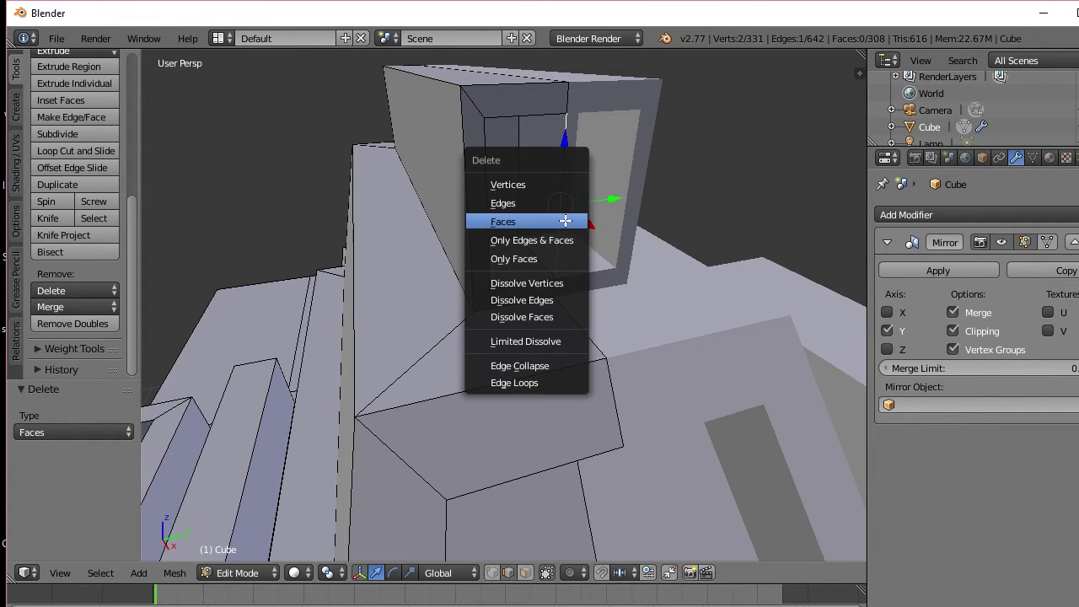
{"action": "left_click", "coordinate": [563, 206]}
{"action": "right_click", "coordinate": [563, 207]}
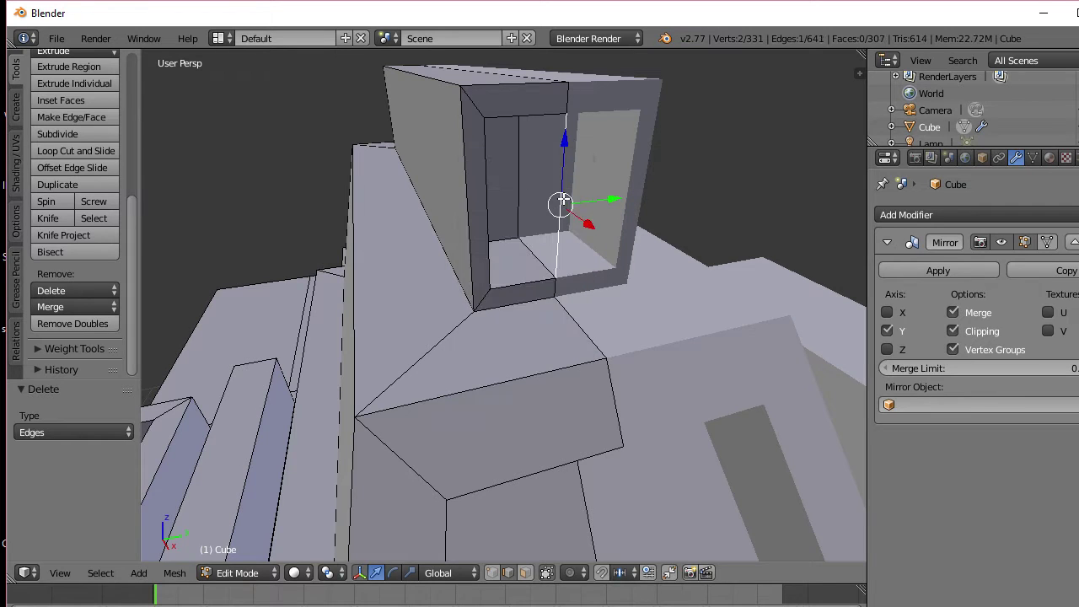
{"action": "key", "text": "x"}
{"action": "left_click", "coordinate": [564, 198]}
{"action": "mouse_move", "coordinate": [567, 228]}
{"action": "middle_mouse_down"}
{"action": "mouse_move", "coordinate": [548, 217]}
{"action": "mouse_move", "coordinate": [556, 228]}
{"action": "mouse_move", "coordinate": [568, 220]}
{"action": "middle_mouse_up"}
{"action": "key", "text": "a"}
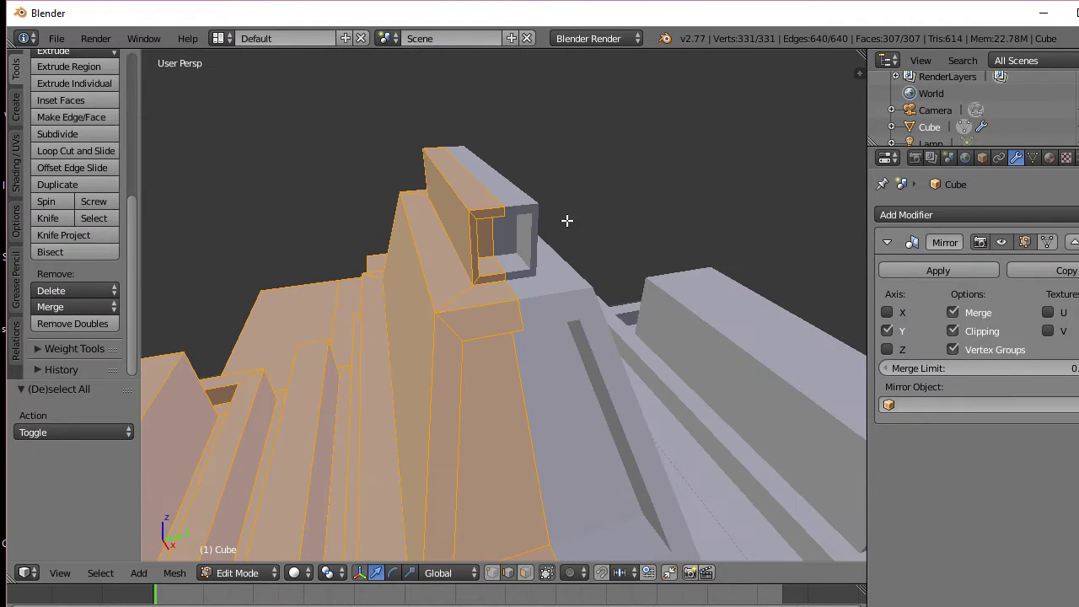
{"action": "middle_click_drag", "start_coordinate": [496, 376], "coordinate": [493, 381]}
Step: Extrude the back face of the topmost block's recess outward about 0.226 so it protrudes from the frame
{"action": "left_click", "coordinate": [525, 572]}
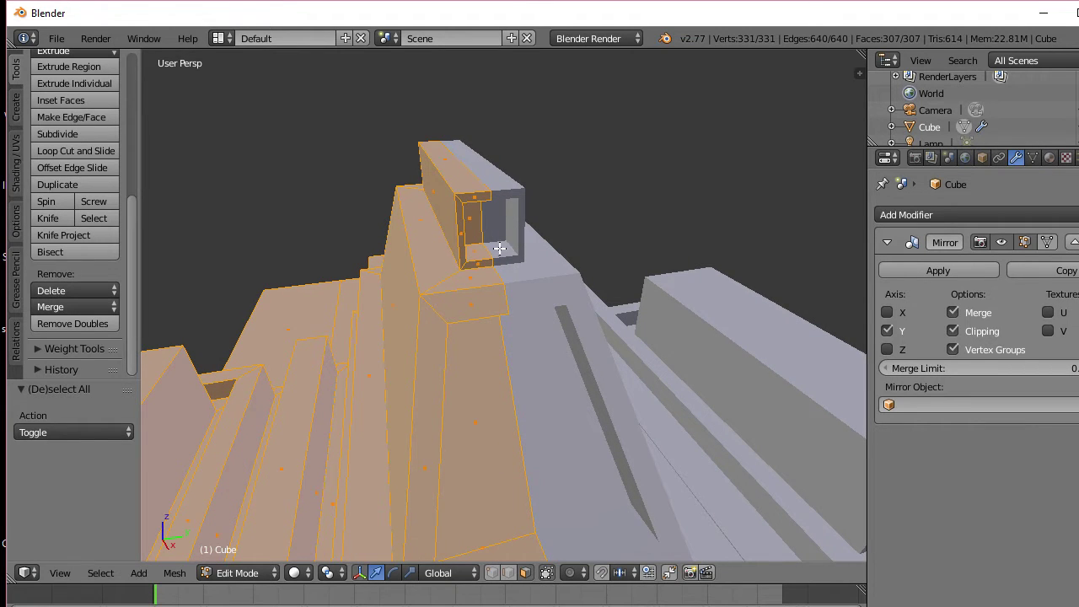
{"action": "right_click", "coordinate": [475, 225]}
{"action": "middle_click_drag", "start_coordinate": [475, 226], "coordinate": [517, 222]}
{"action": "key", "text": "e"}
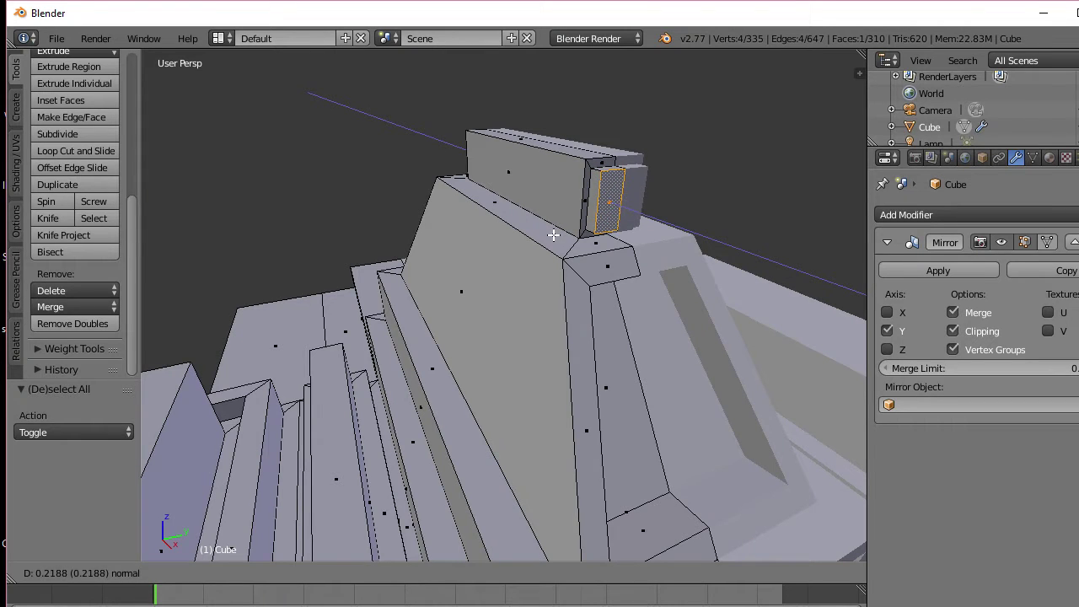
{"action": "left_click", "coordinate": [553, 237]}
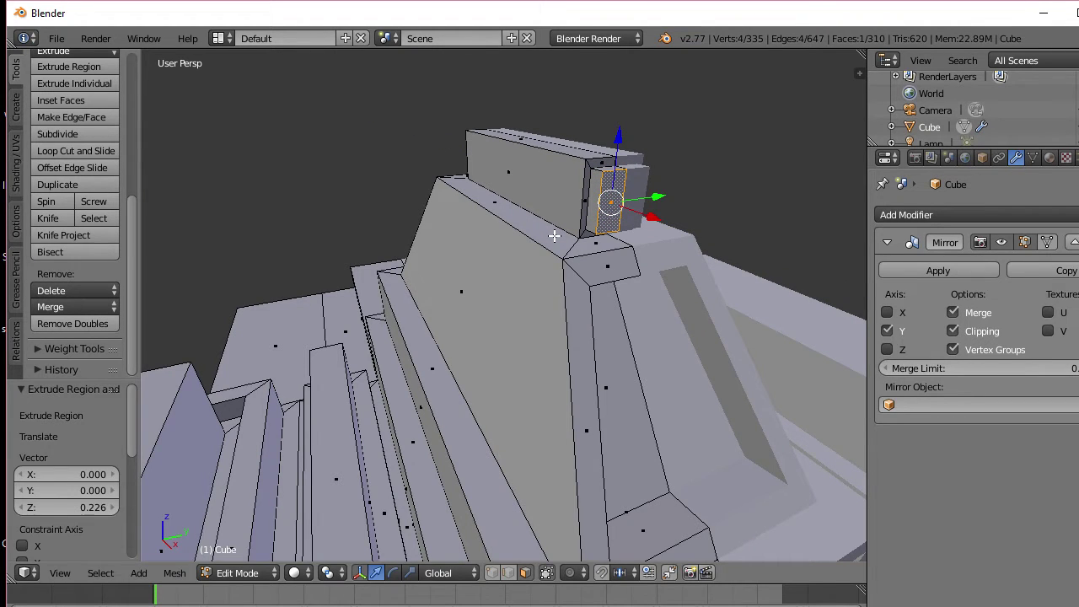
{"action": "key", "text": "a"}
Step: Examine the whole mirrored building in Object Mode from several angles, including its entrance and base
{"action": "middle_click_drag", "start_coordinate": [554, 237], "coordinate": [456, 243]}
{"action": "scroll", "coordinate": [449, 195], "scroll_direction": "down", "scroll_amount": 3}
{"action": "scroll", "coordinate": [455, 188], "scroll_direction": "down", "scroll_amount": 2}
{"action": "key", "text": "Tab"}
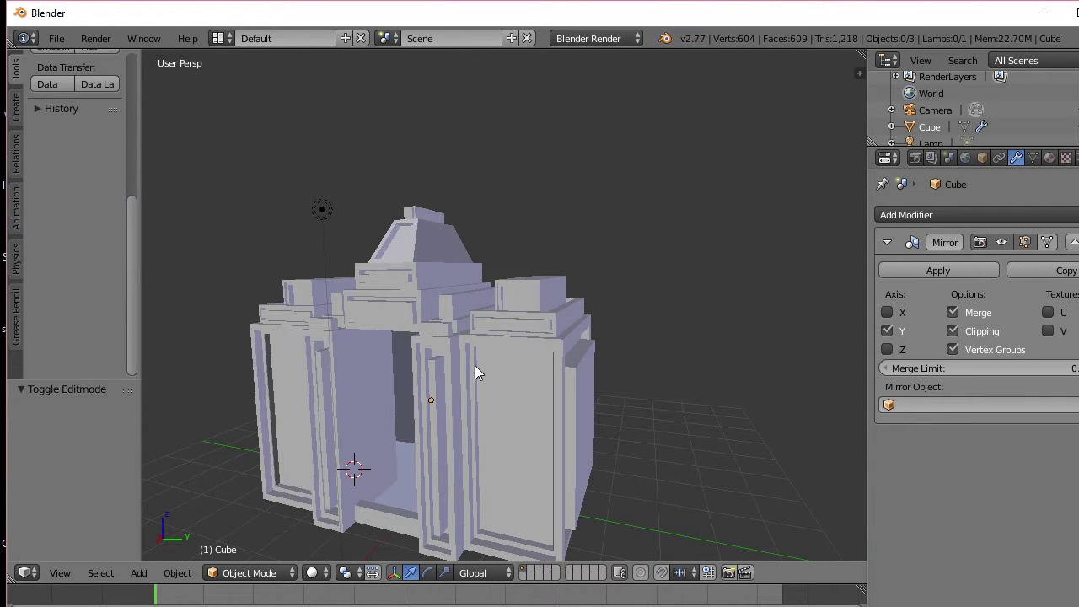
{"action": "middle_click_drag", "start_coordinate": [474, 367], "coordinate": [563, 363]}
{"action": "scroll", "coordinate": [477, 371], "scroll_direction": "up", "scroll_amount": 5}
{"action": "scroll", "coordinate": [450, 363], "scroll_direction": "down", "scroll_amount": 2}
{"action": "key", "text": "Tab"}
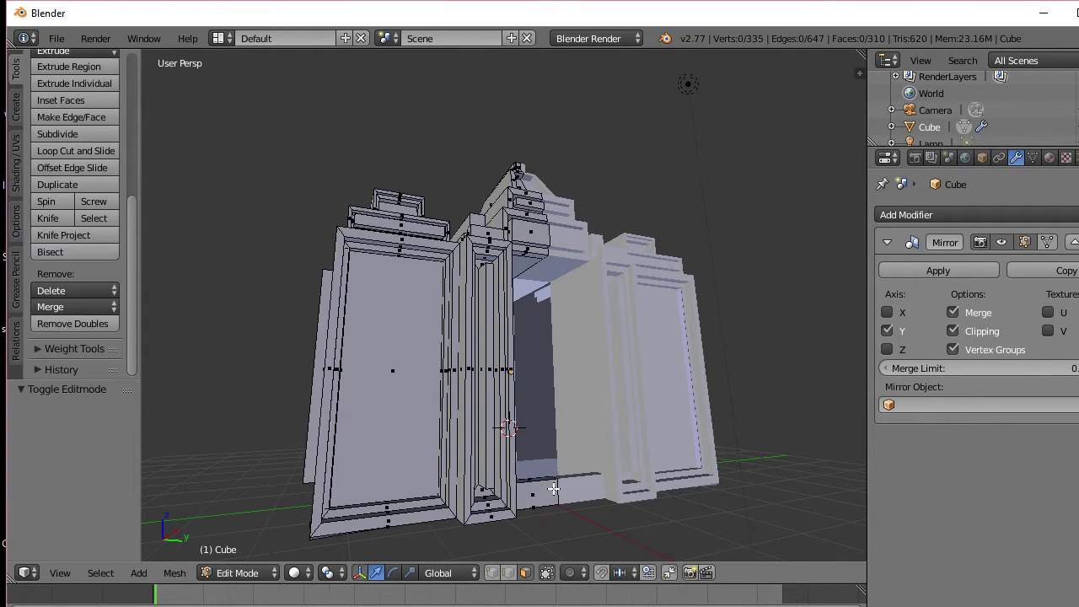
Step: Extrude the front face of the entrance threshold outward in four successive segments, the last about 0.301 long
{"action": "right_click", "coordinate": [553, 488]}
{"action": "middle_click_drag", "start_coordinate": [553, 488], "coordinate": [426, 483]}
{"action": "scroll", "coordinate": [426, 483], "scroll_direction": "up", "scroll_amount": 3}
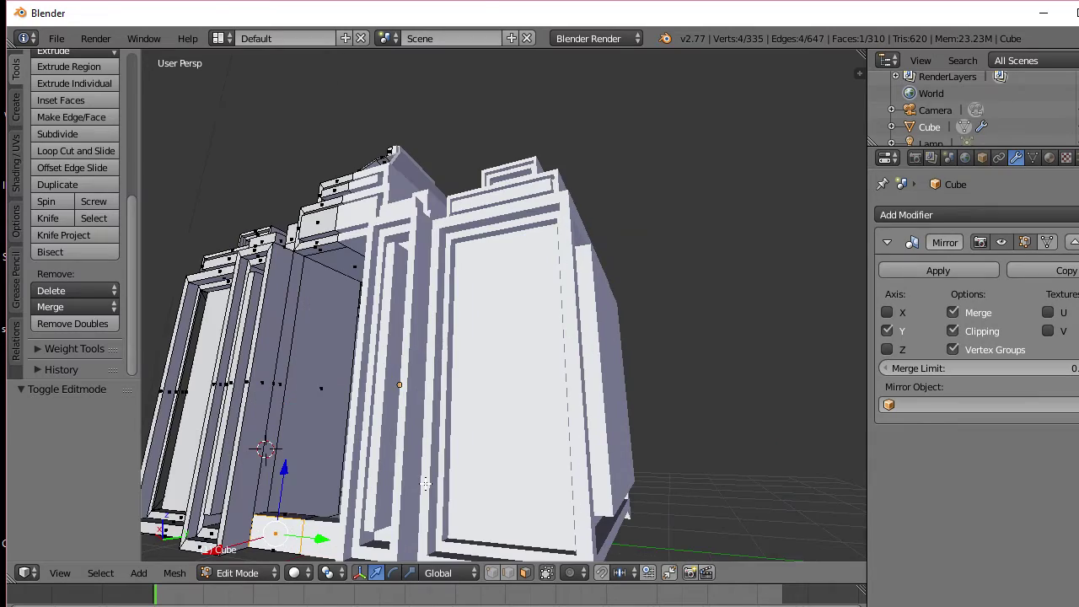
{"action": "middle_click_drag", "start_coordinate": [349, 451], "coordinate": [415, 376]}
{"action": "scroll", "coordinate": [428, 421], "scroll_direction": "up", "scroll_amount": 1}
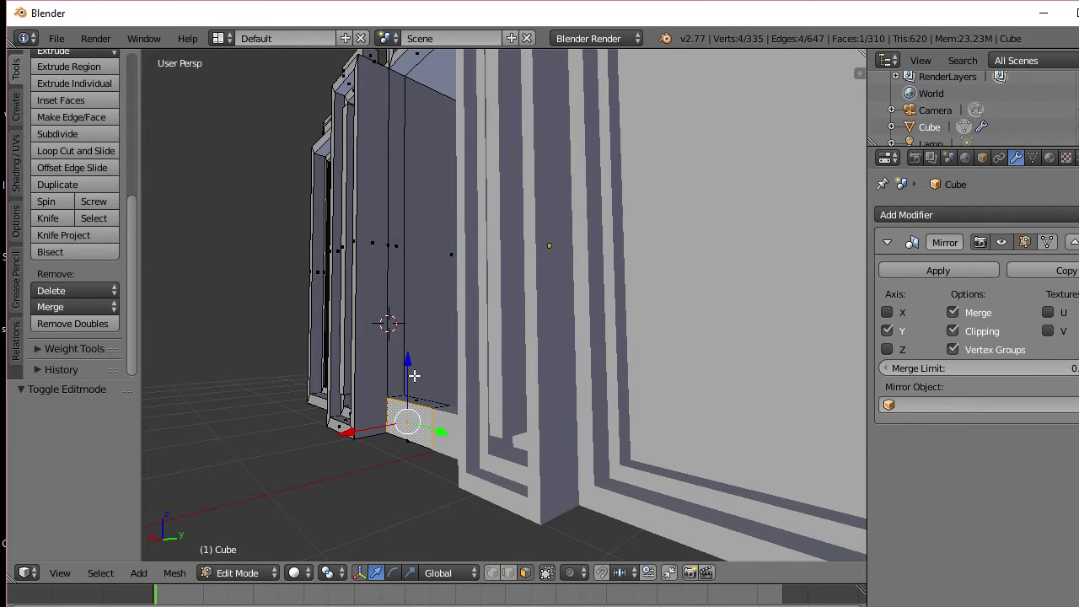
{"action": "key", "text": "e"}
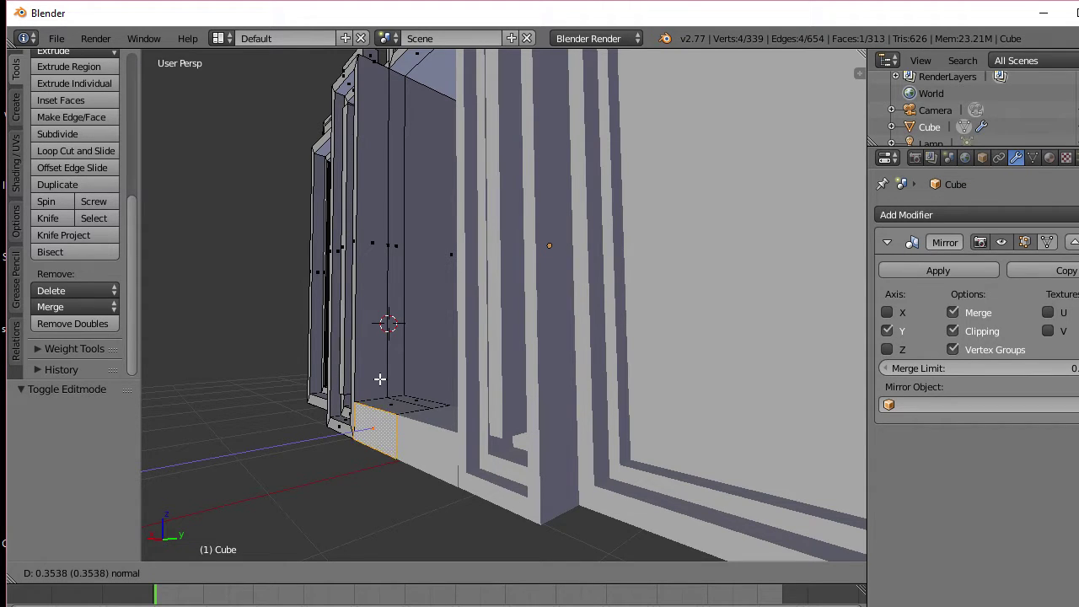
{"action": "left_click", "coordinate": [371, 381]}
{"action": "key", "text": "e"}
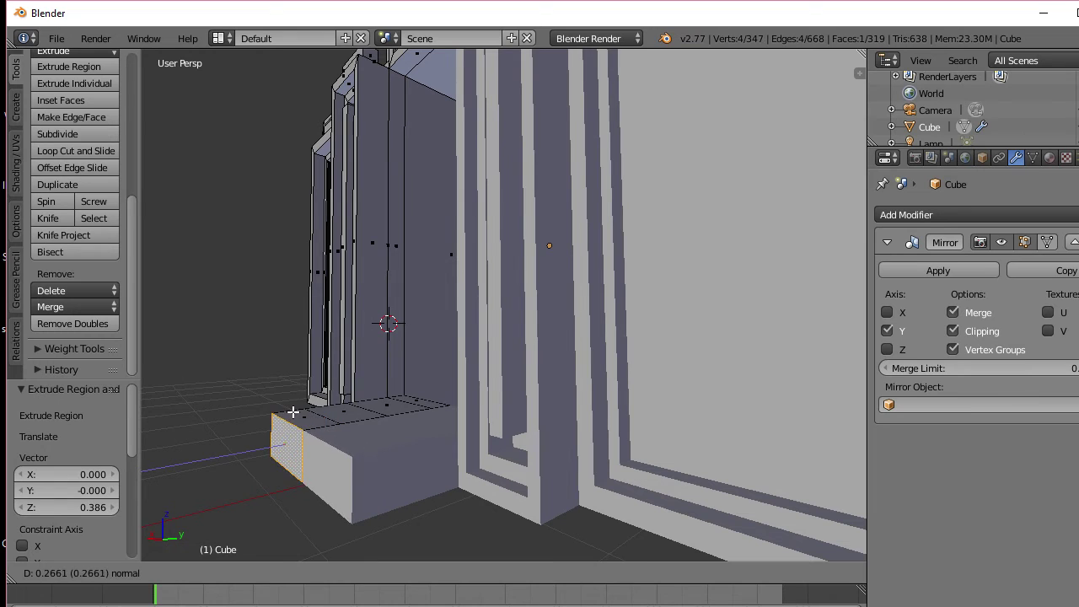
{"action": "left_click", "coordinate": [276, 421]}
{"action": "key", "text": "e"}
{"action": "left_click", "coordinate": [236, 430]}
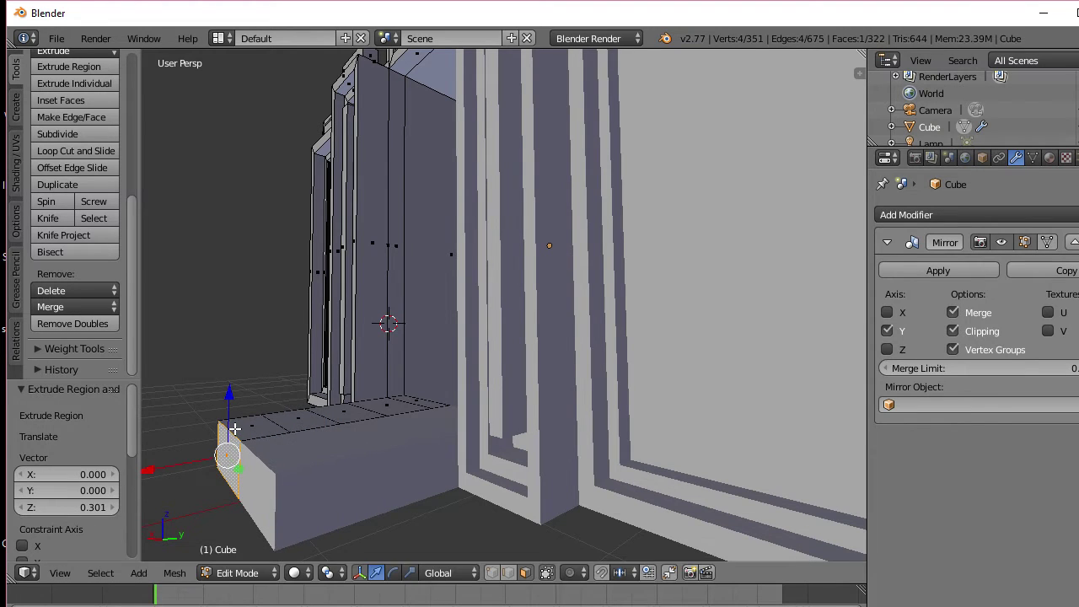
Step: Extrude the top face of the new segment nearest the entrance upward about 0.116 to form the highest step
{"action": "middle_click_drag", "start_coordinate": [410, 407], "coordinate": [407, 430]}
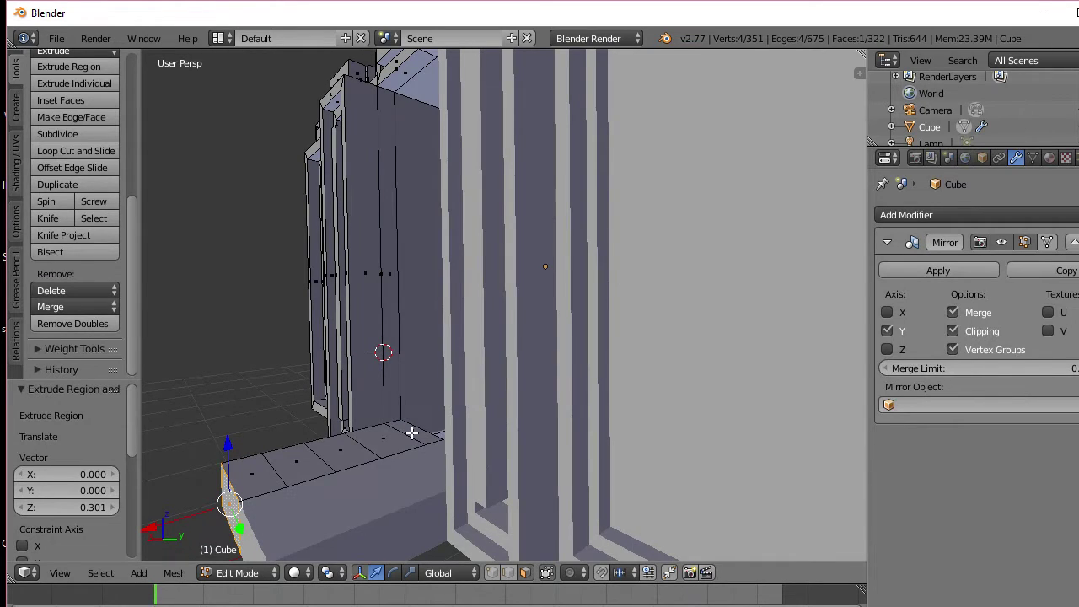
{"action": "right_click", "coordinate": [403, 444]}
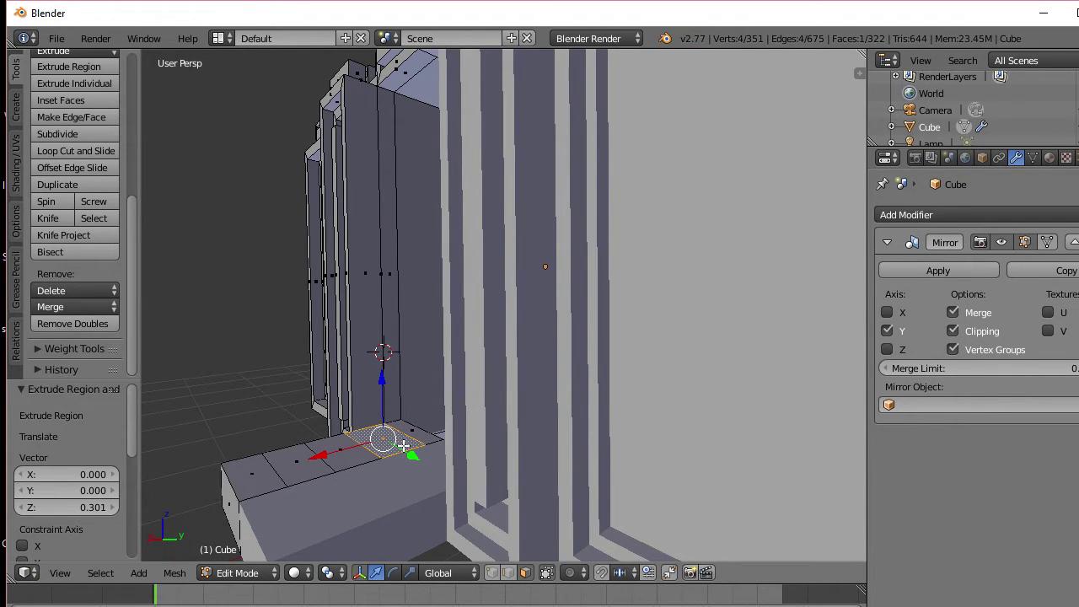
{"action": "key", "text": "e"}
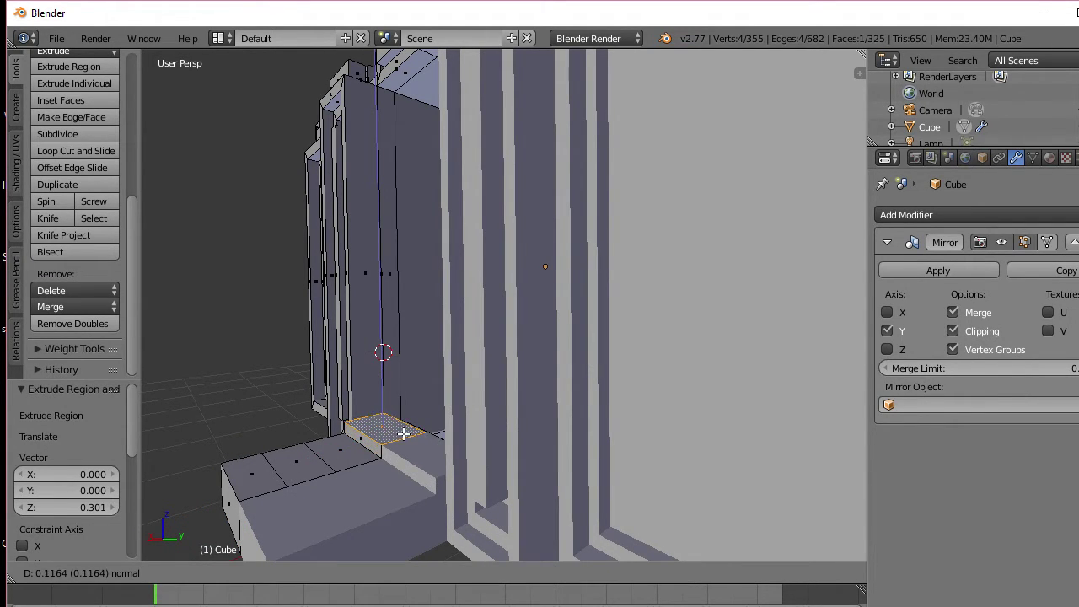
{"action": "left_click", "coordinate": [384, 442]}
Step: Extrude the second segment's top upward in two passes, the last about 0.055, and the third segment's top about 0.020
{"action": "right_click", "coordinate": [356, 451]}
{"action": "key", "text": "e"}
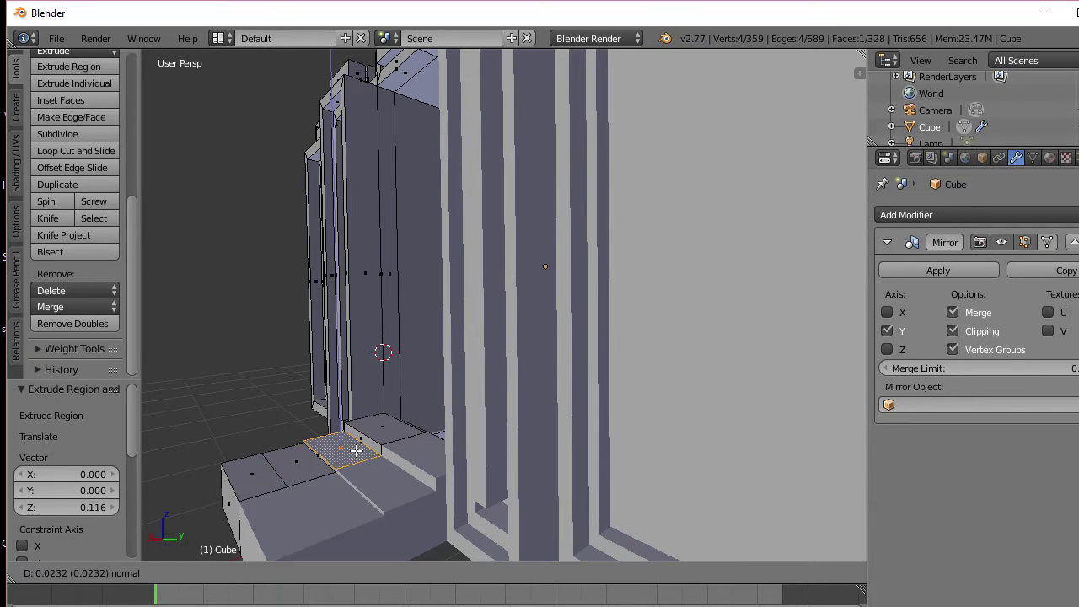
{"action": "left_click", "coordinate": [358, 452]}
{"action": "key", "text": "e"}
{"action": "left_click", "coordinate": [357, 445]}
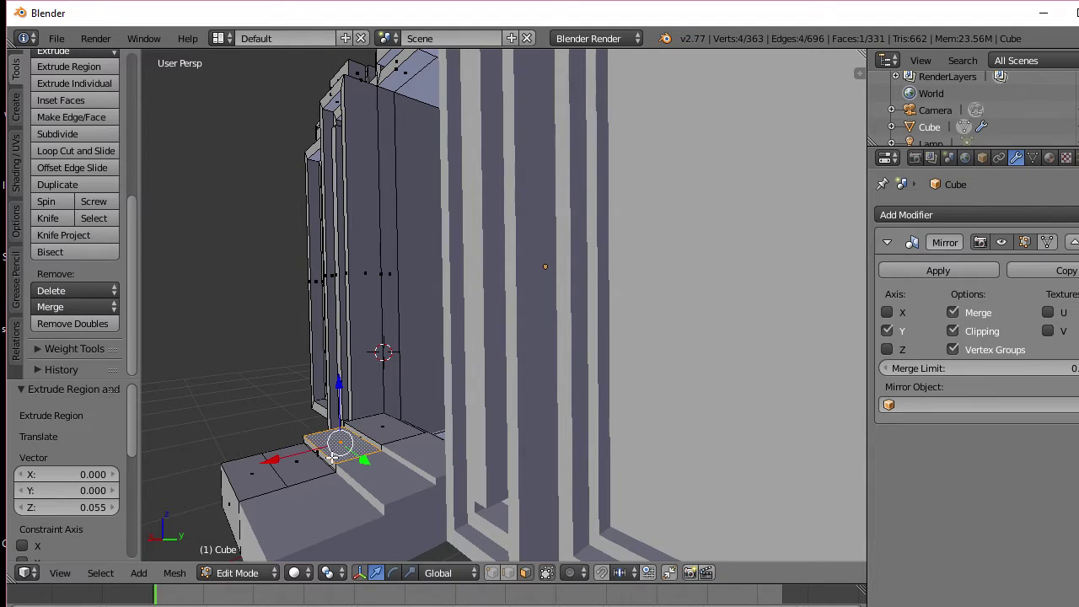
{"action": "right_click", "coordinate": [305, 463]}
{"action": "key", "text": "e"}
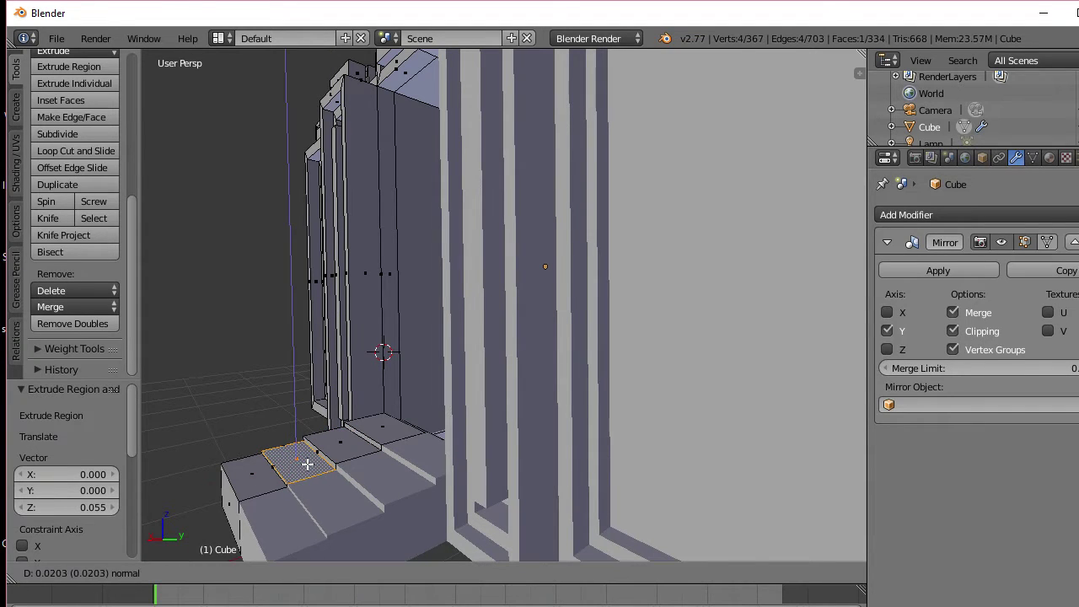
{"action": "left_click", "coordinate": [306, 465]}
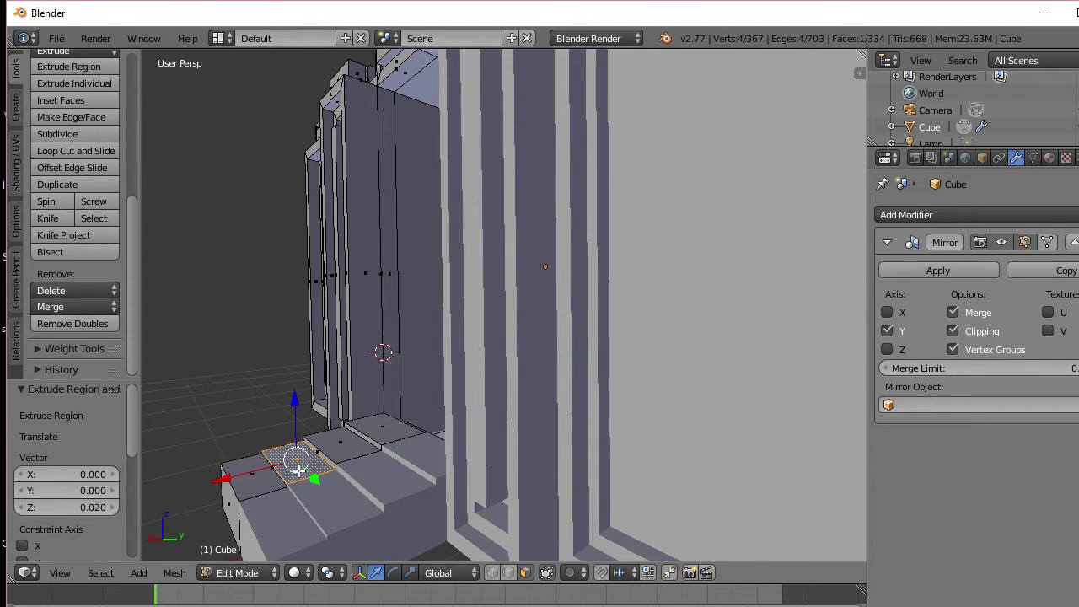
Step: Lower the outermost step's top face along Z by about 0.158 and the adjacent step's top face by about 0.086
{"action": "right_click", "coordinate": [248, 484]}
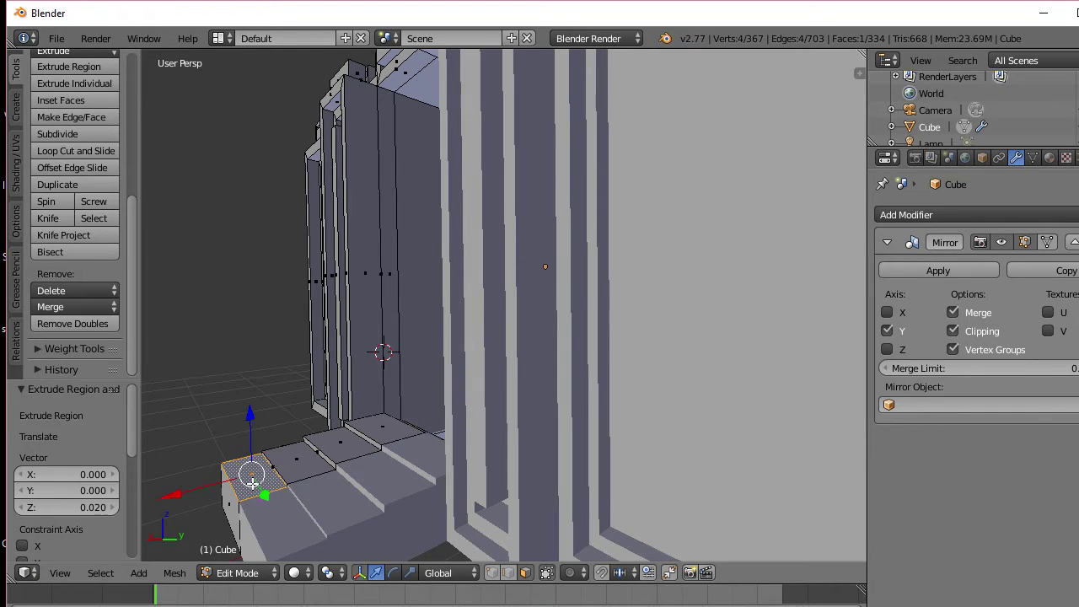
{"action": "key", "text": "g"}
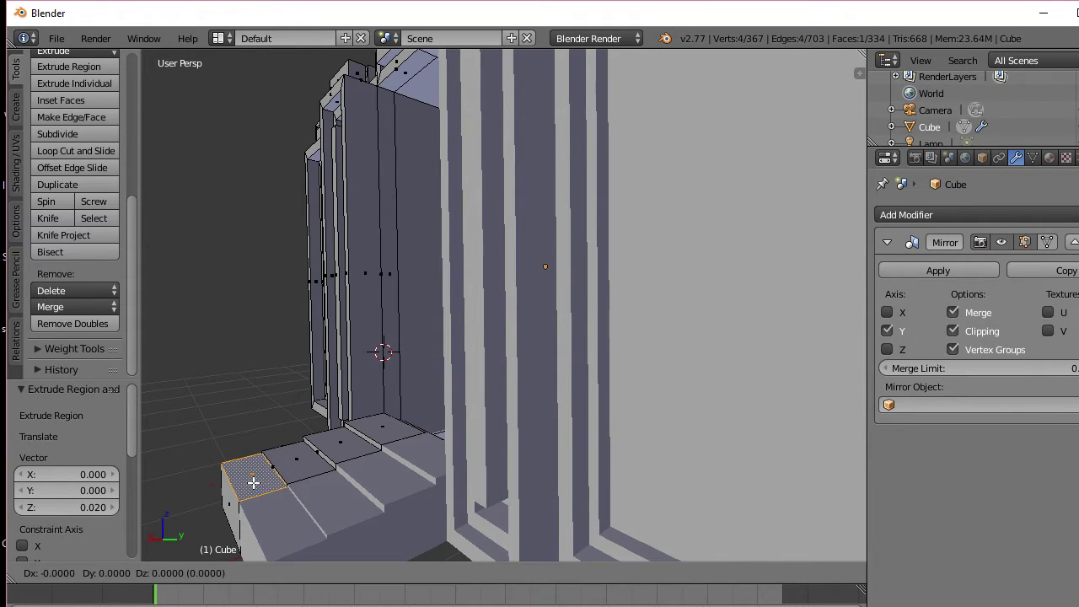
{"action": "key", "text": "z"}
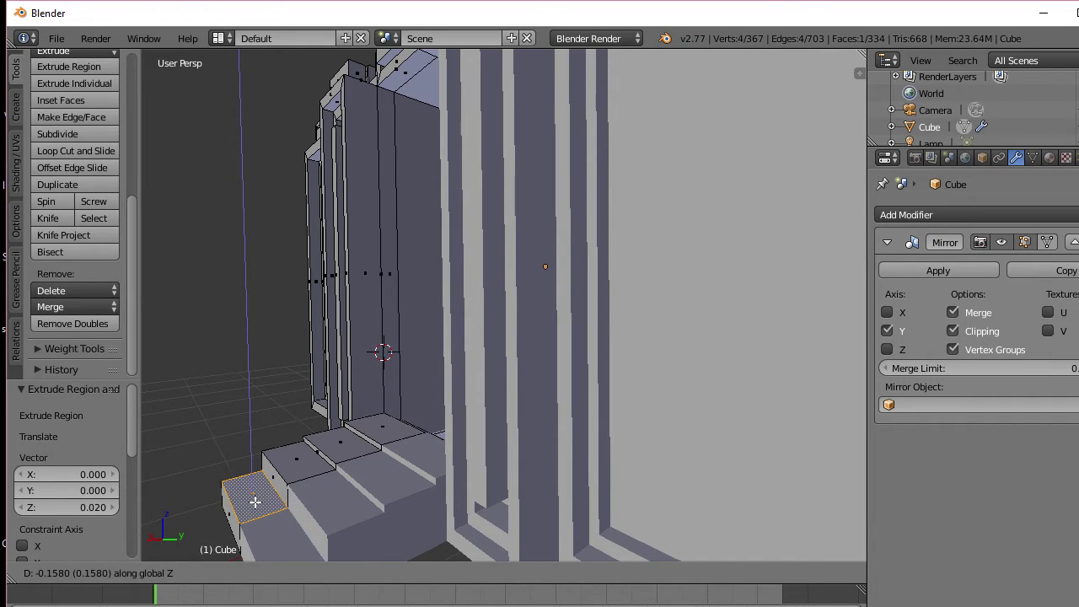
{"action": "left_click", "coordinate": [255, 502]}
{"action": "right_click", "coordinate": [299, 469]}
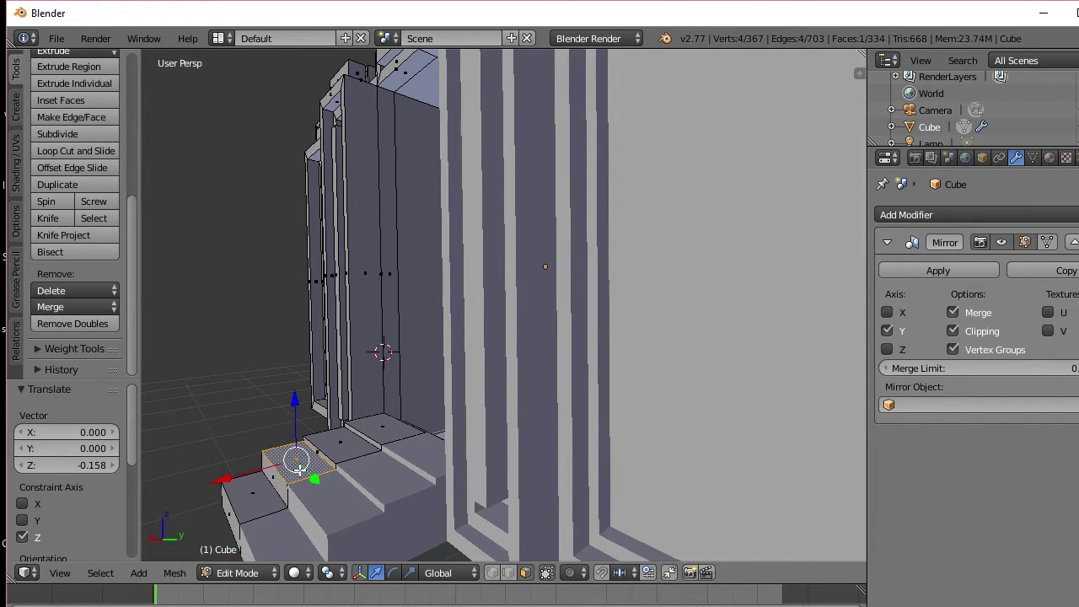
{"action": "key", "text": "g"}
{"action": "key", "text": "z"}
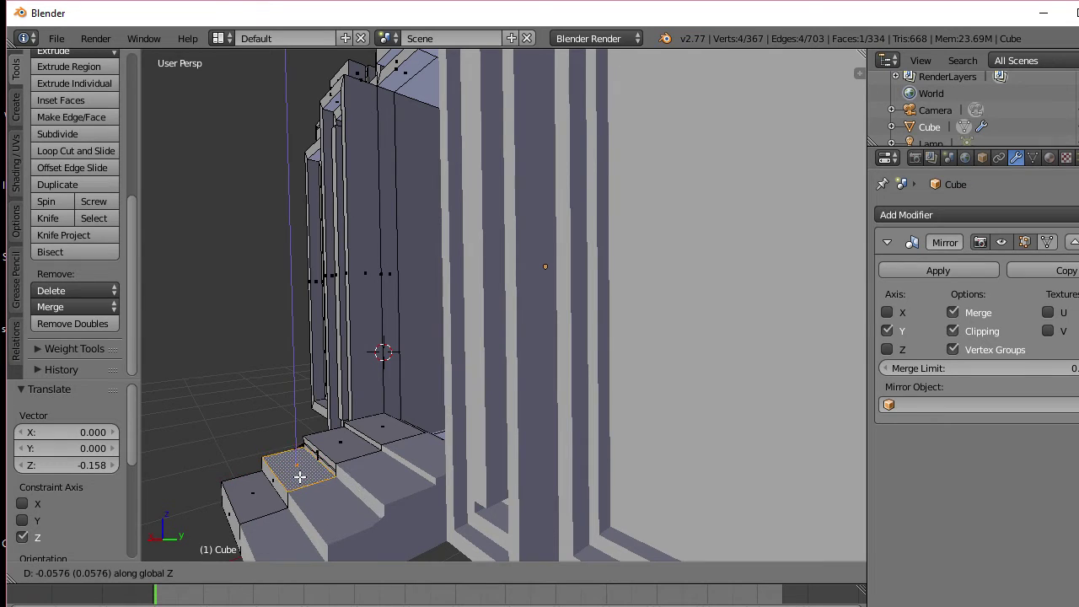
{"action": "left_click", "coordinate": [300, 480]}
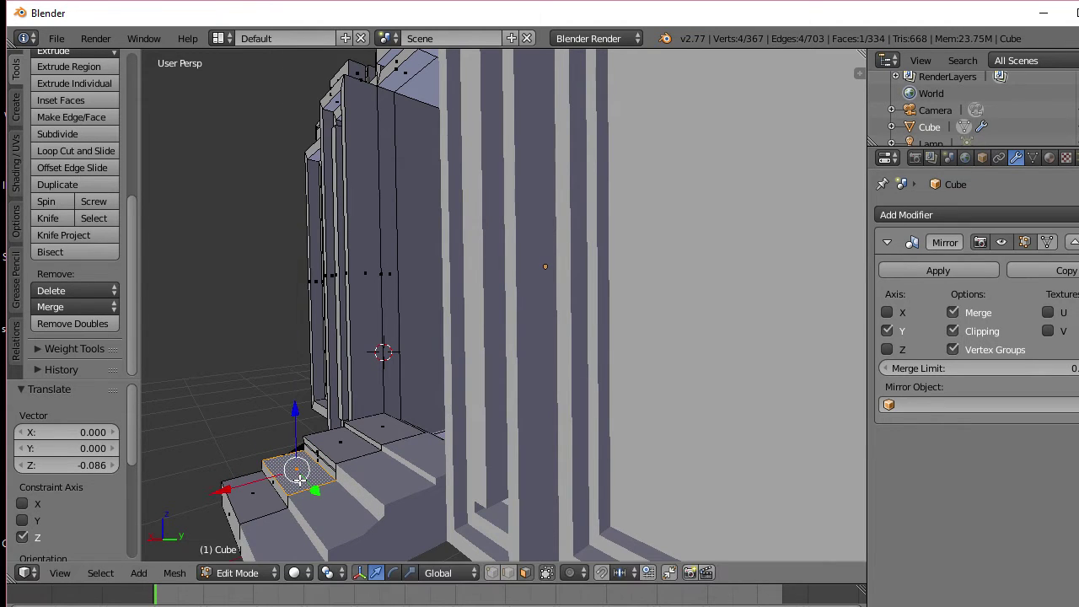
{"action": "middle_click_drag", "start_coordinate": [342, 455], "coordinate": [371, 449]}
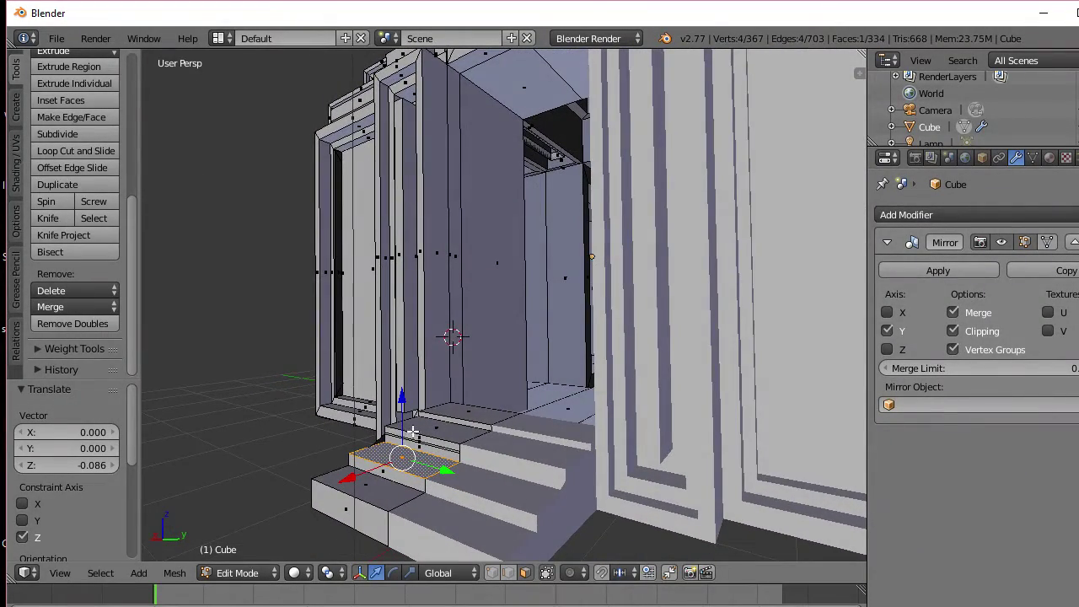
Step: Undo the height changes and upward extrusions on the three outer stair segments, back to only the highest step being raised
{"action": "scroll", "coordinate": [413, 434], "scroll_direction": "up", "scroll_amount": 5}
{"action": "middle_click_drag", "start_coordinate": [411, 456], "coordinate": [437, 389]}
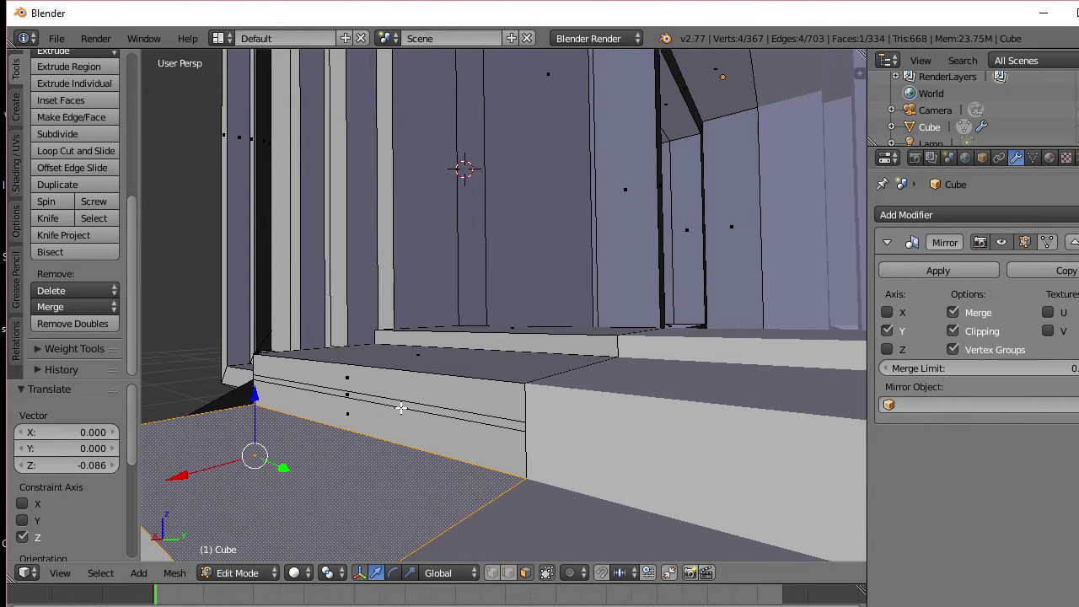
{"action": "scroll", "coordinate": [400, 408], "scroll_direction": "down", "scroll_amount": 3}
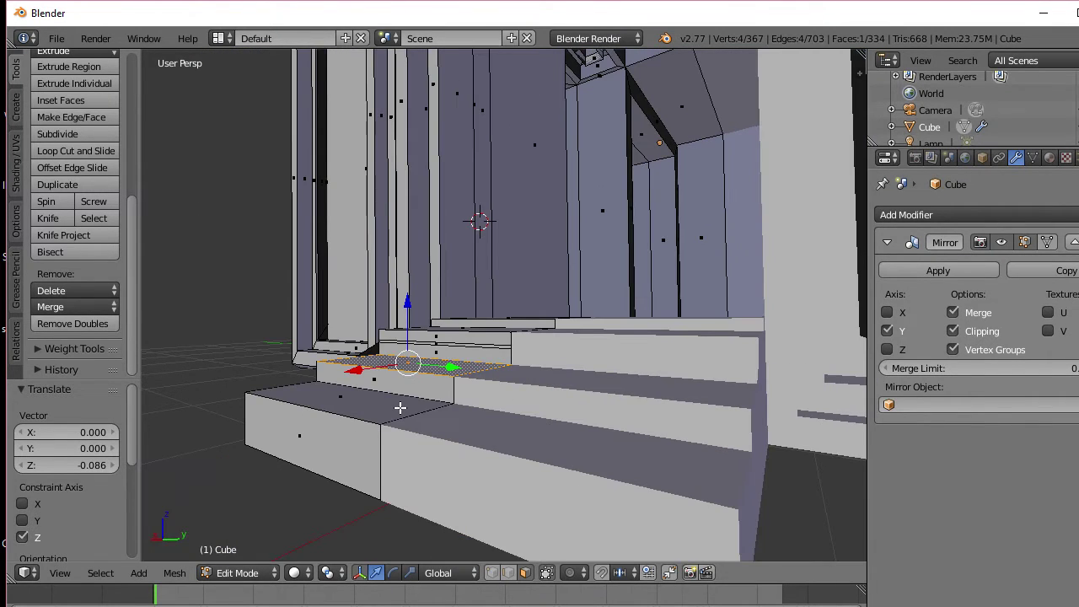
{"action": "key", "text": "ctrl+z"}
{"action": "key", "text": "ctrl+z"}
{"action": "key", "text": "ctrl+z"}
{"action": "key", "text": "ctrl+z"}
{"action": "key", "text": "ctrl+z"}
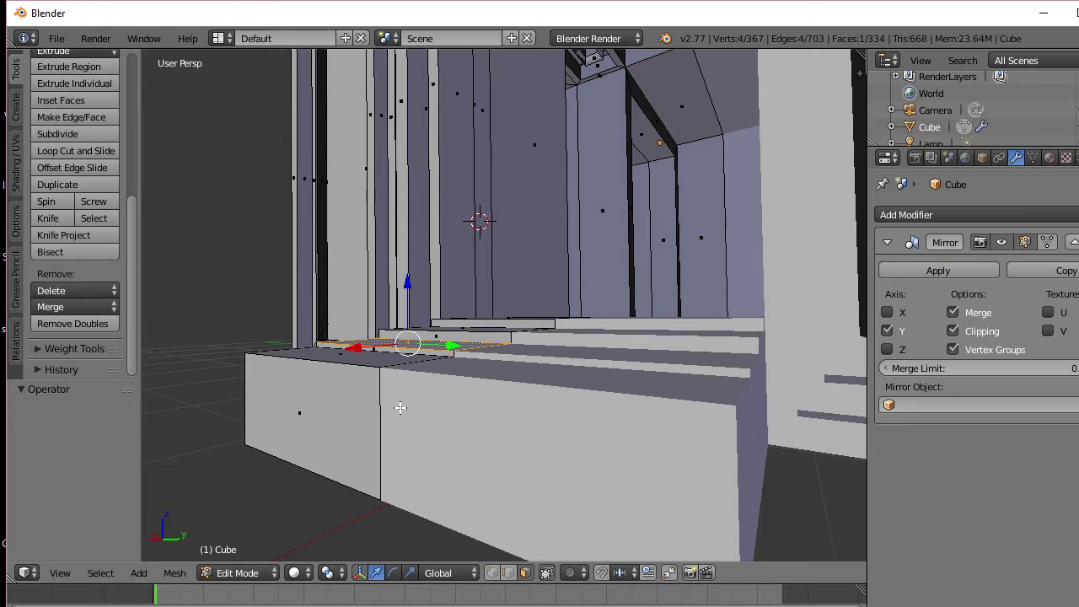
{"action": "key", "text": "ctrl+z"}
{"action": "middle_click_drag", "start_coordinate": [401, 408], "coordinate": [398, 422]}
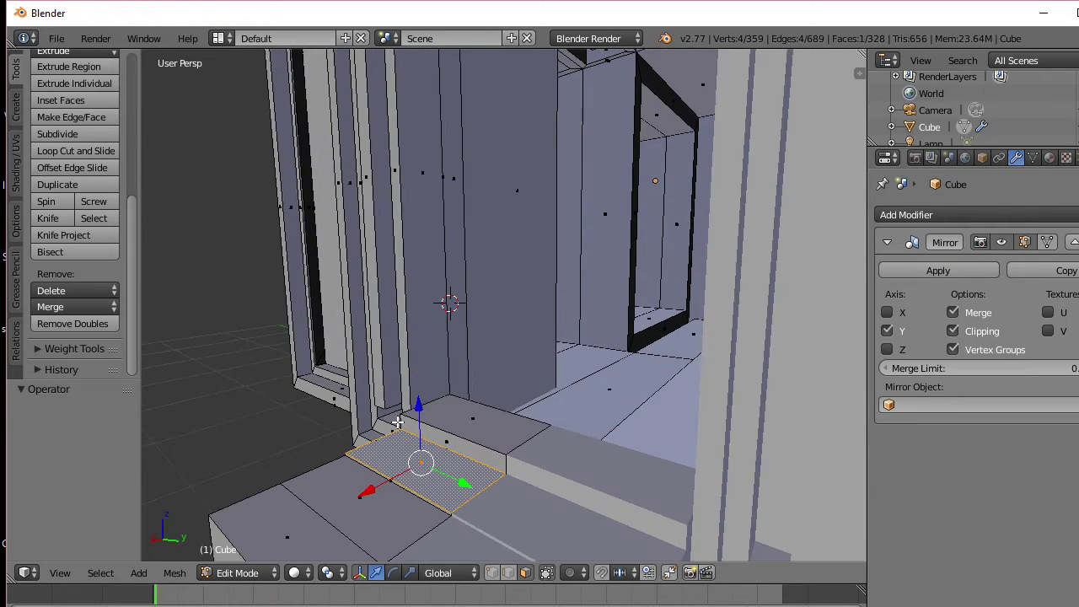
{"action": "key", "text": "ctrl+z"}
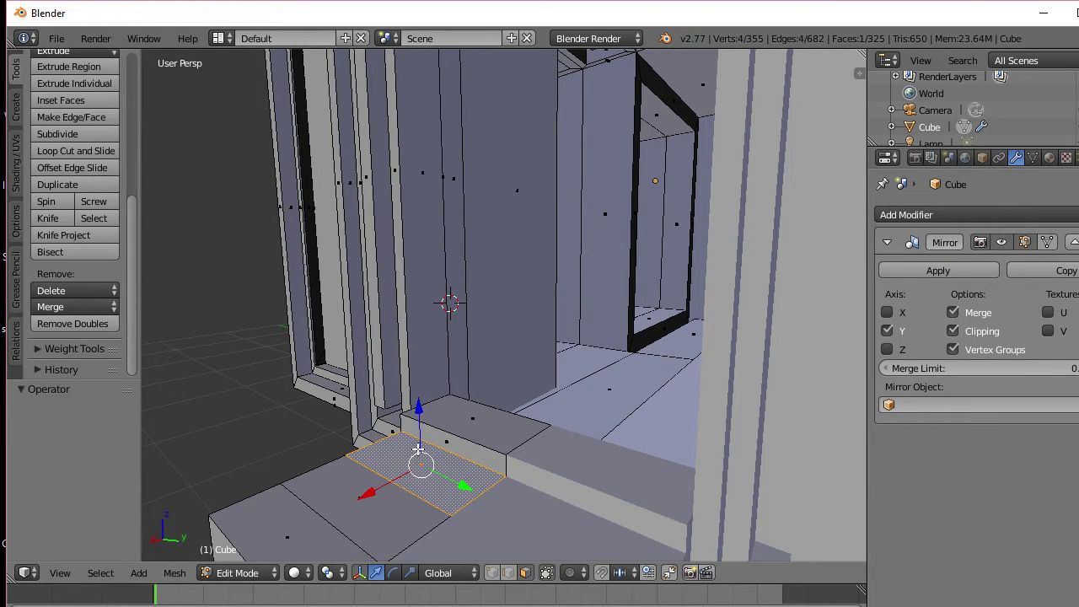
{"action": "key", "text": "ctrl+z"}
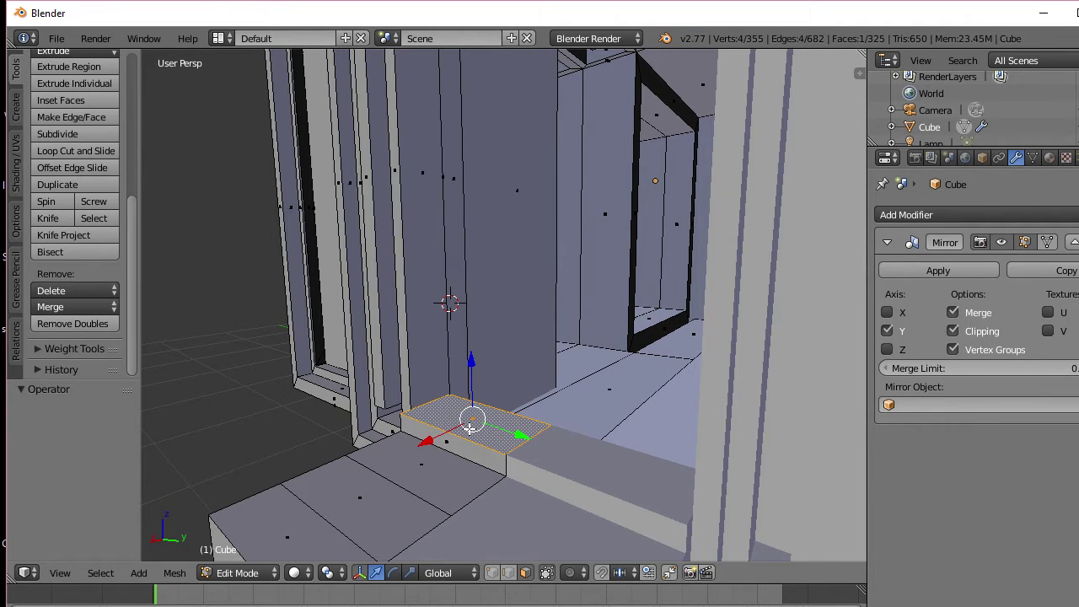
Step: Try lowering the top face of the second stair segment along Z by about 0.054, then the third segment's top face
{"action": "right_click", "coordinate": [435, 463]}
{"action": "middle_click_drag", "start_coordinate": [422, 474], "coordinate": [416, 463]}
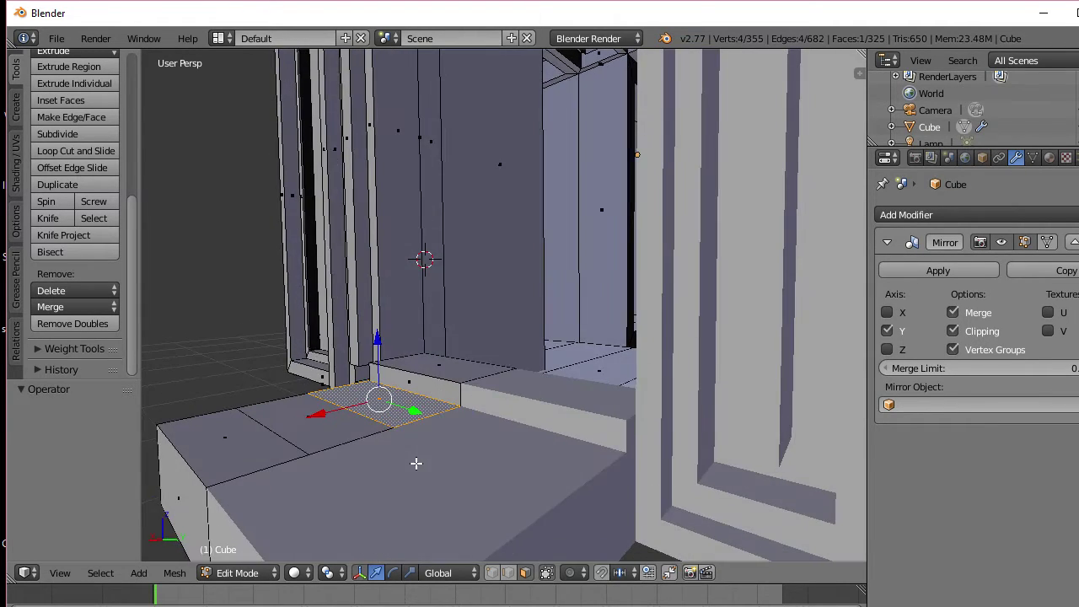
{"action": "key", "text": "g"}
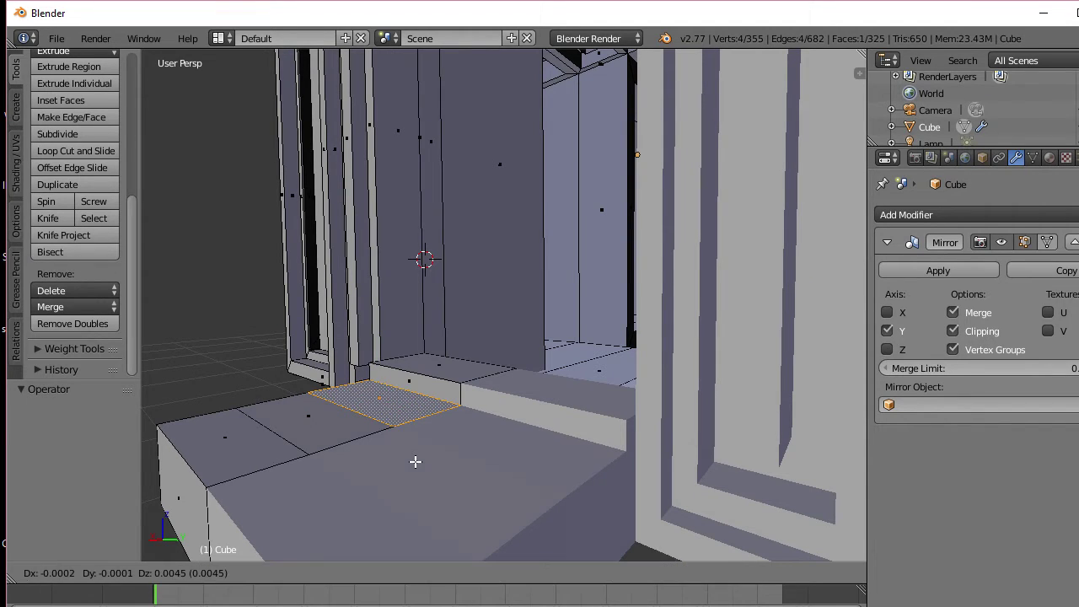
{"action": "key", "text": "z"}
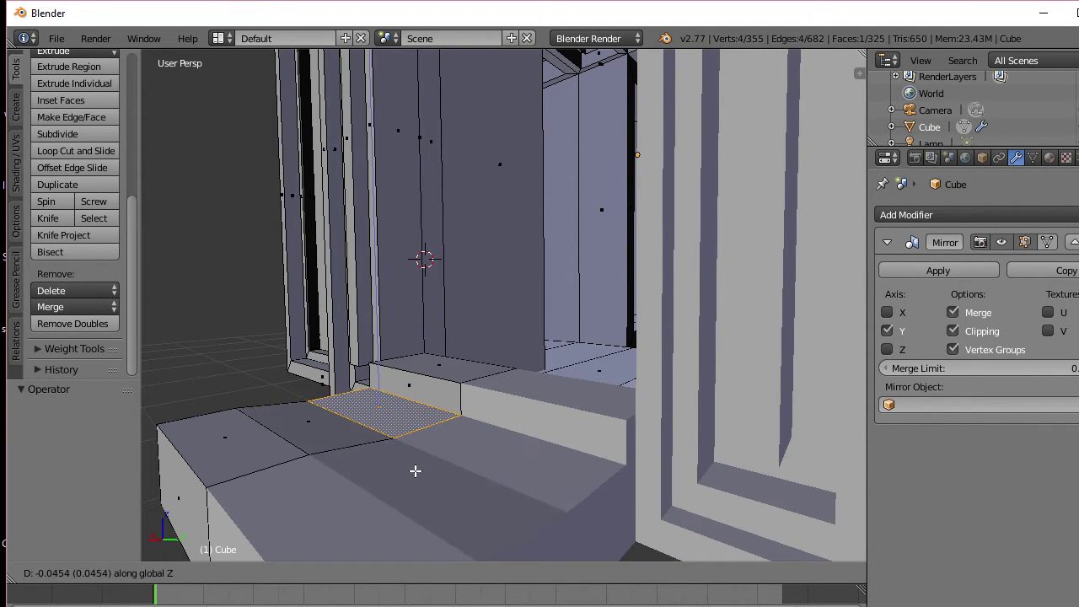
{"action": "left_click", "coordinate": [415, 473]}
{"action": "key", "text": "z"}
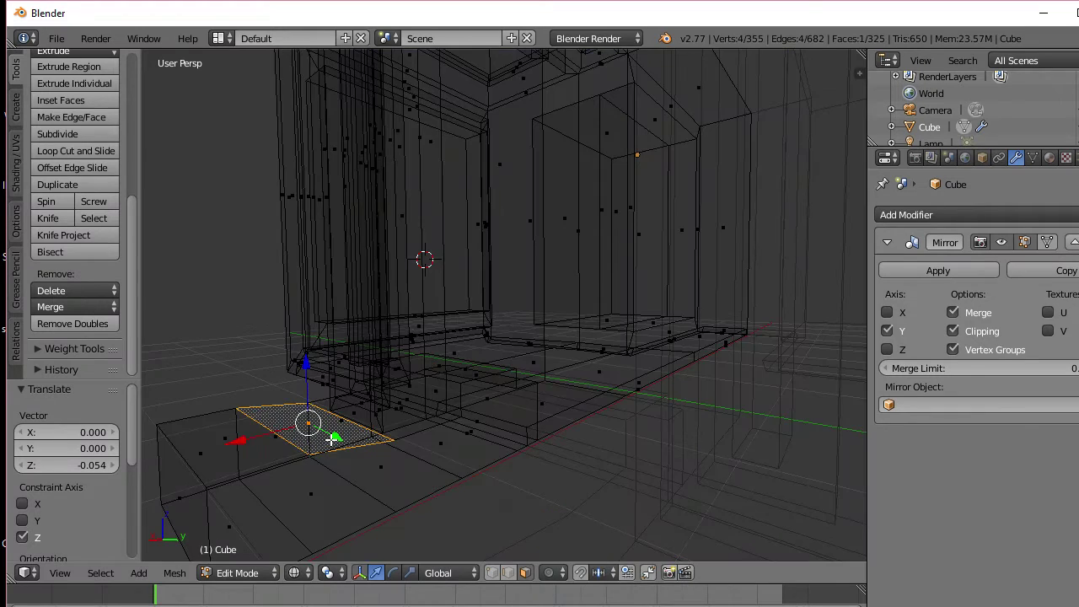
{"action": "key", "text": "z"}
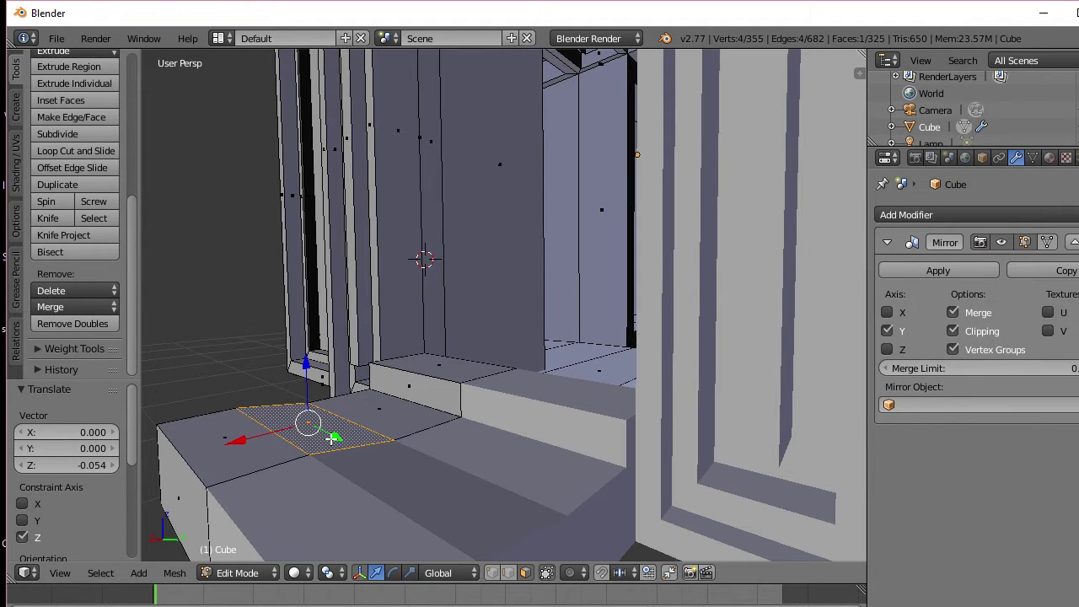
{"action": "key", "text": "g"}
{"action": "key", "text": "z"}
{"action": "right_click", "coordinate": [335, 453]}
{"action": "key", "text": "ctrl+z"}
{"action": "key", "text": "ctrl+z"}
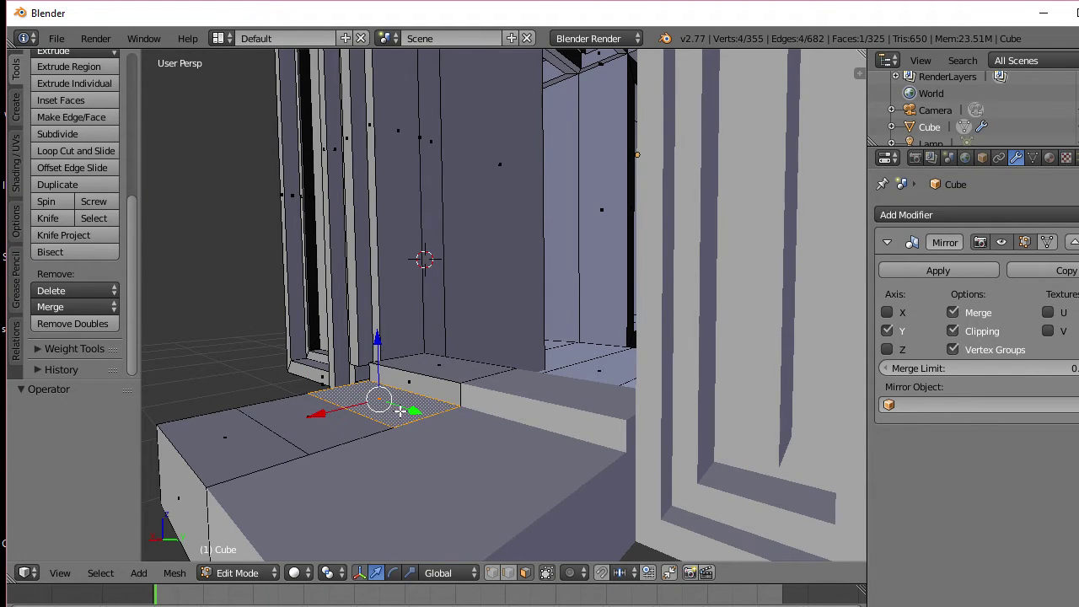
Step: Raise the top face of the step nearest the entrance along Z by about 0.066
{"action": "right_click", "coordinate": [439, 371]}
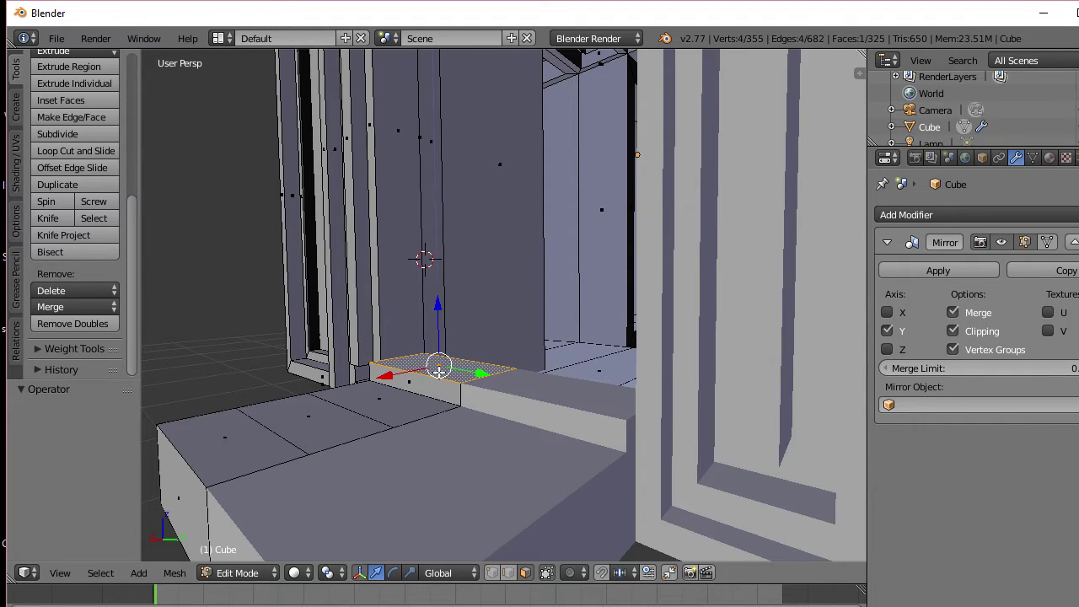
{"action": "key", "text": "e"}
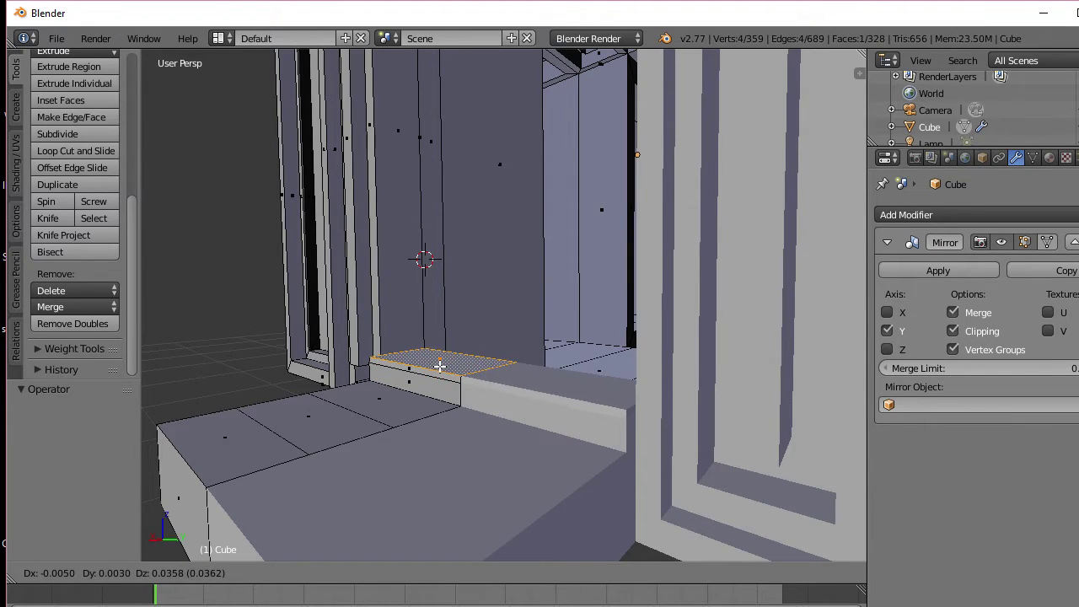
{"action": "right_click", "coordinate": [442, 360]}
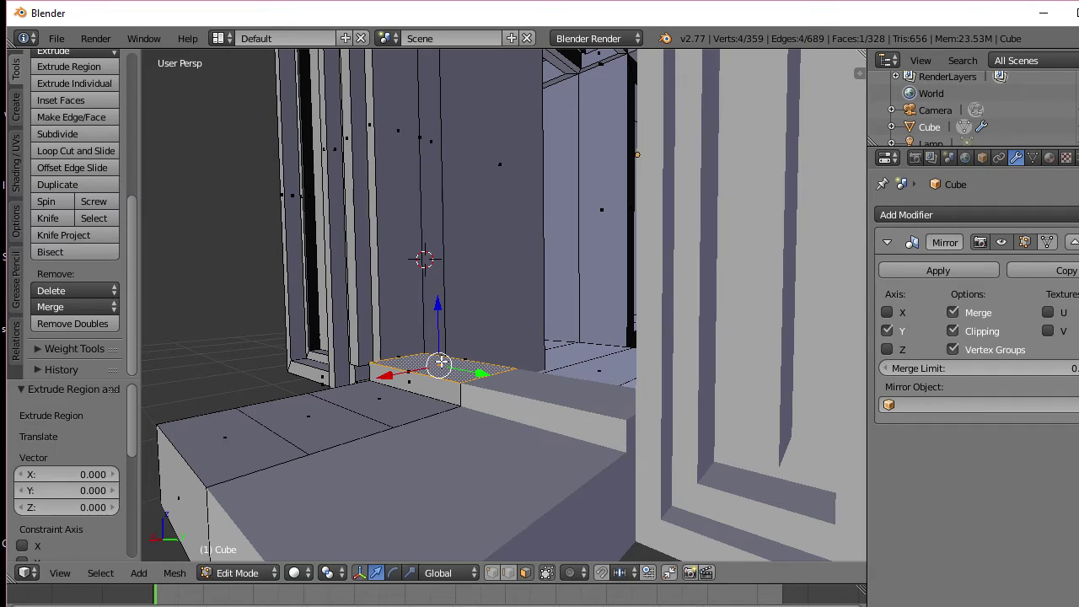
{"action": "key", "text": "g"}
{"action": "key", "text": "z"}
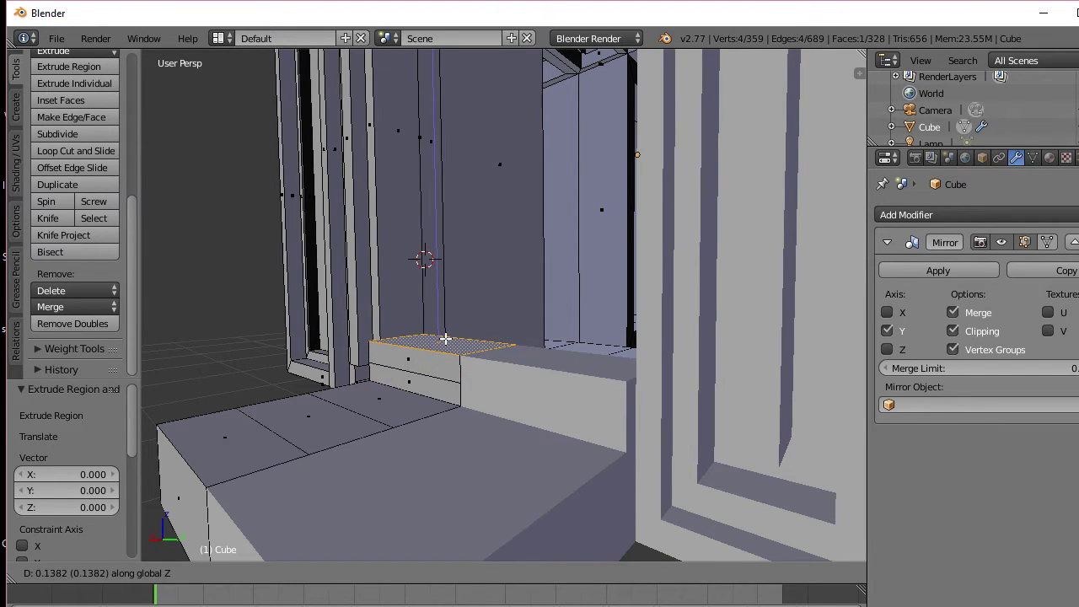
{"action": "right_click", "coordinate": [445, 338]}
{"action": "key", "text": "ctrl+z"}
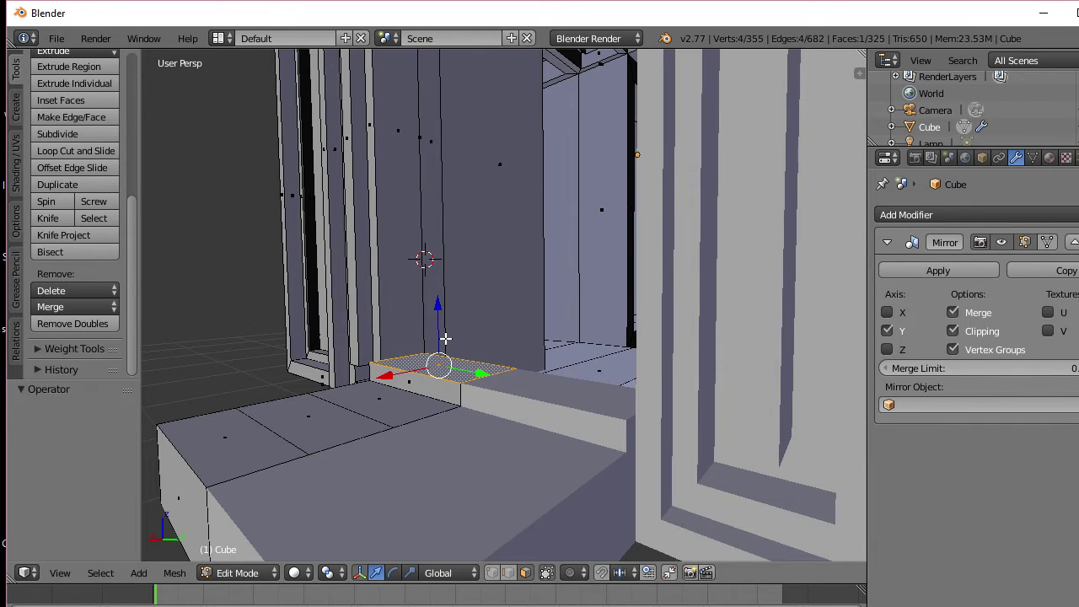
{"action": "key", "text": "g"}
{"action": "key", "text": "z"}
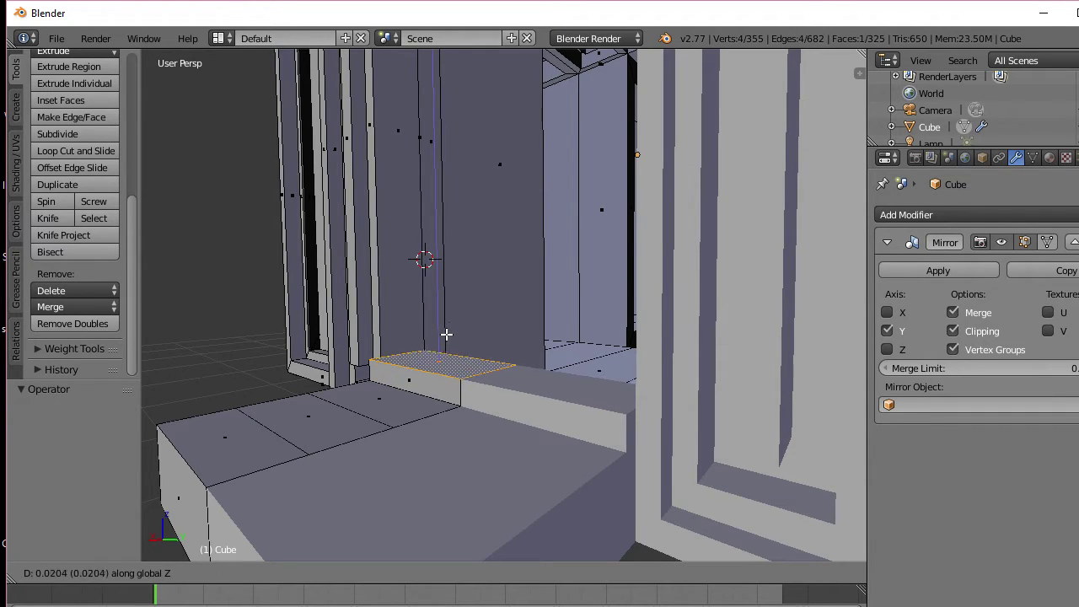
{"action": "left_click", "coordinate": [445, 341]}
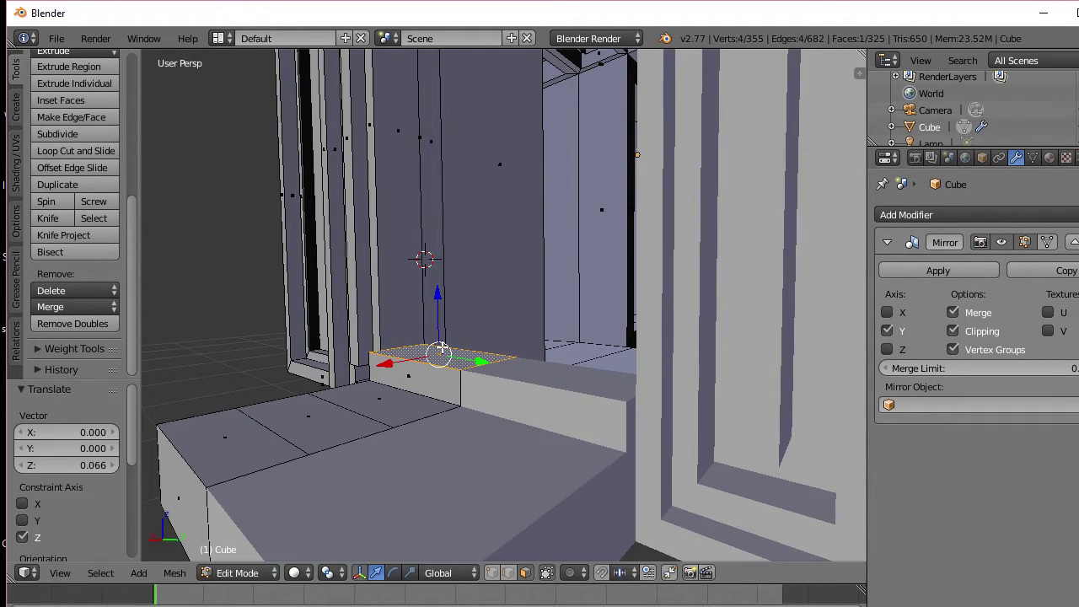
Step: Extrude the top face of the second stair segment slightly downward, by about 0.009 in Z
{"action": "right_click", "coordinate": [401, 405]}
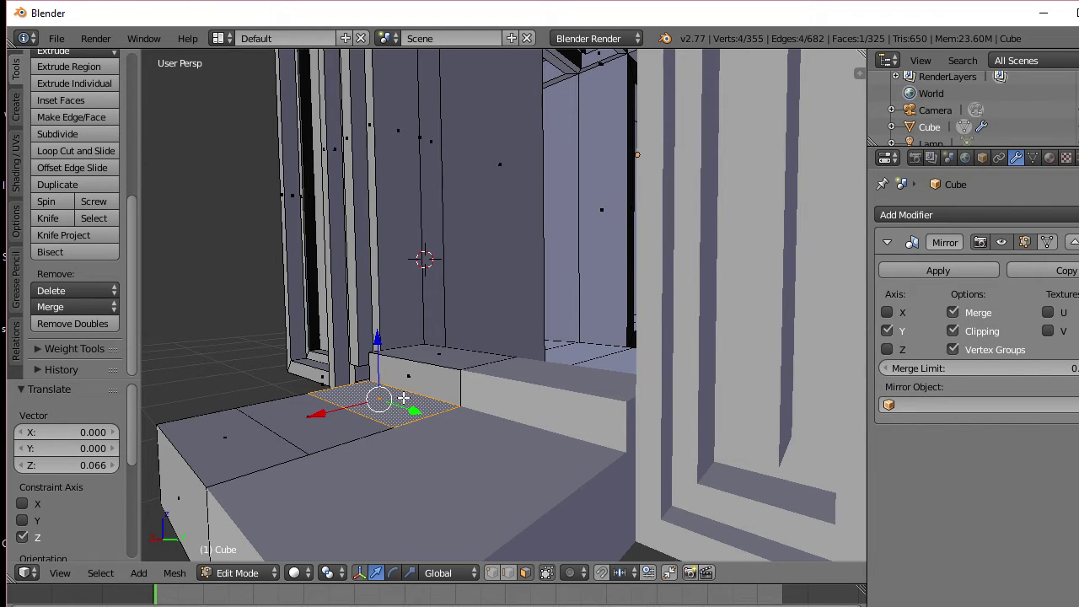
{"action": "key", "text": "g"}
{"action": "key", "text": "z"}
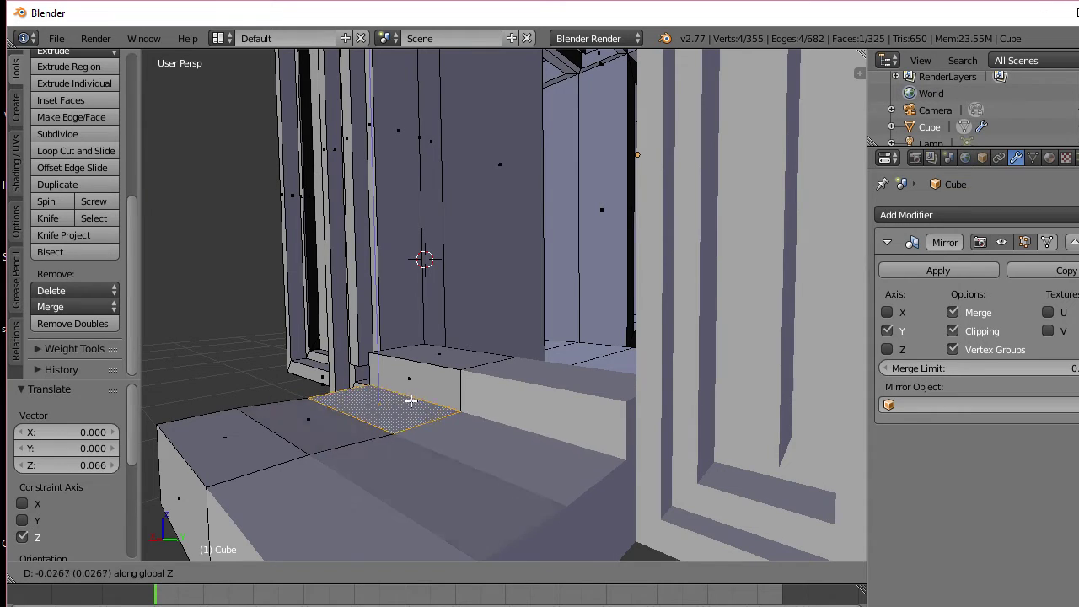
{"action": "right_click", "coordinate": [411, 399]}
{"action": "key", "text": "e"}
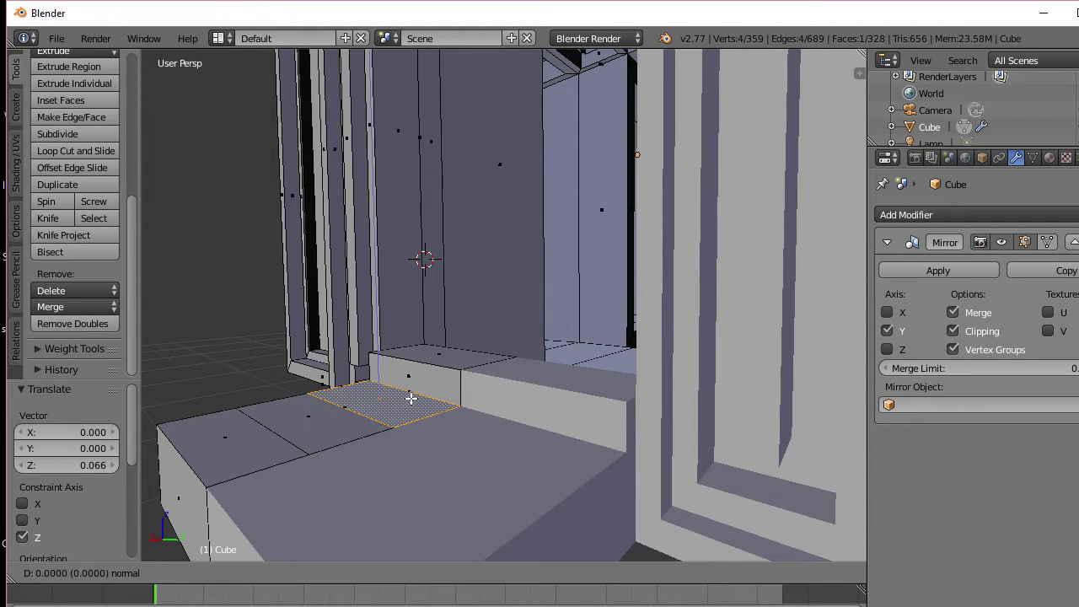
{"action": "key", "text": "z"}
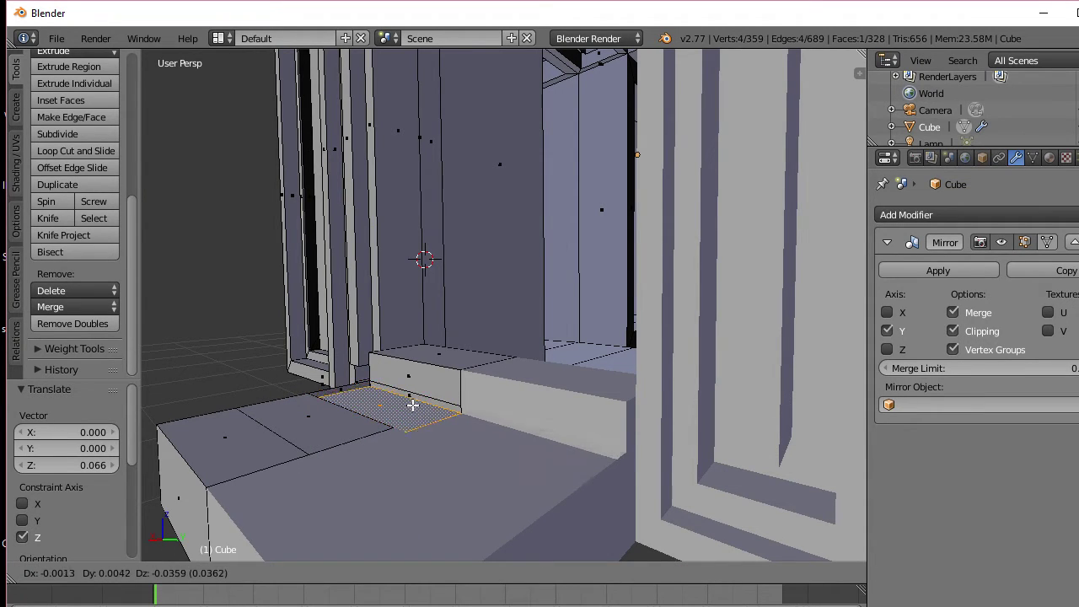
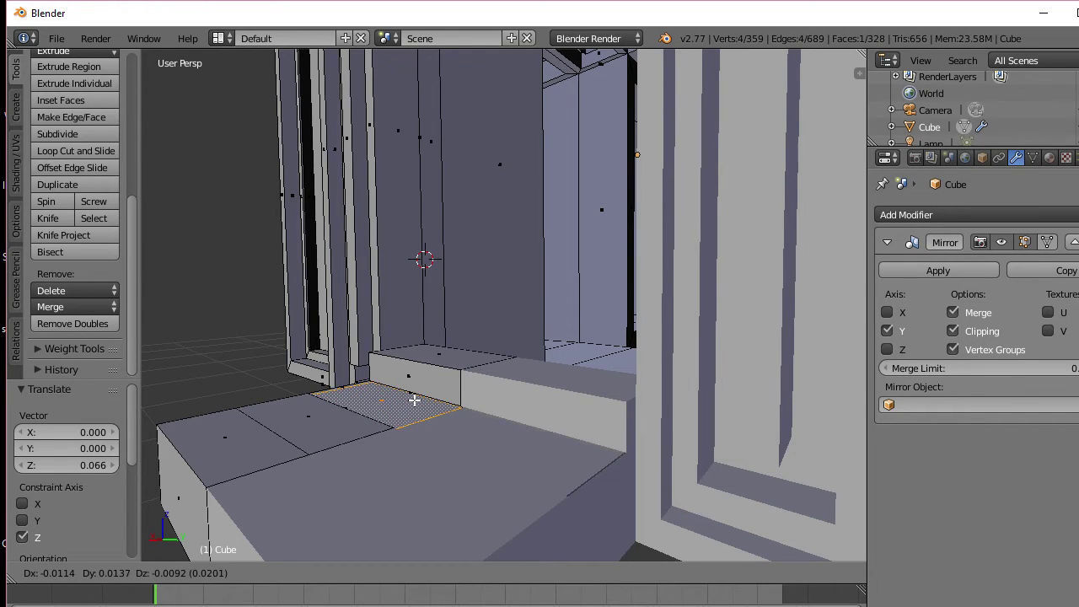
{"action": "left_click", "coordinate": [414, 400]}
Step: Extrude the third segment's top face downward by about 0.156 and the outermost segment's top face by about 0.172
{"action": "right_click", "coordinate": [354, 423]}
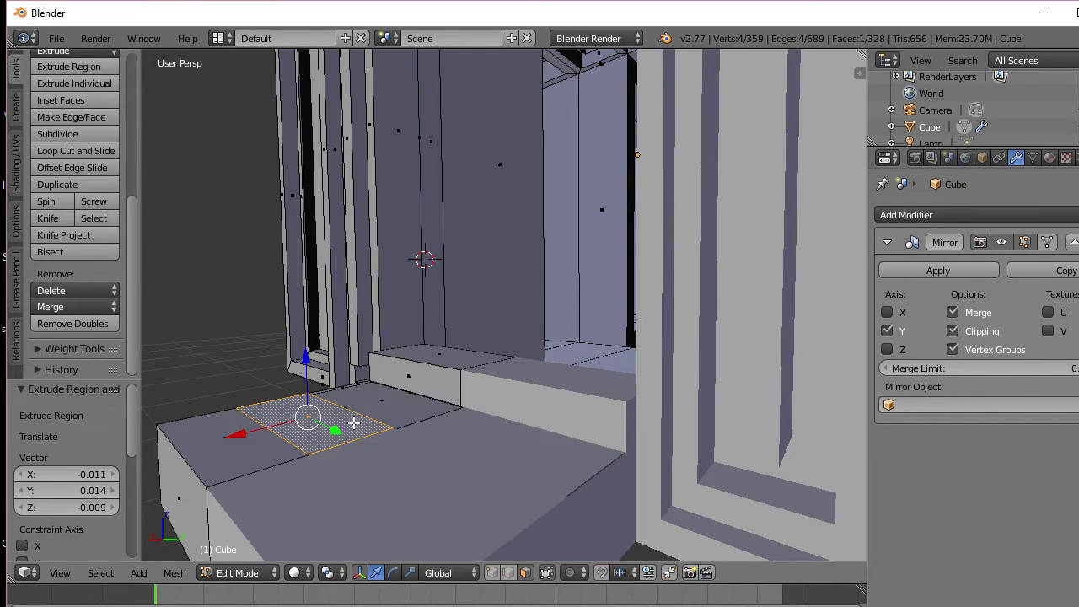
{"action": "key", "text": "e"}
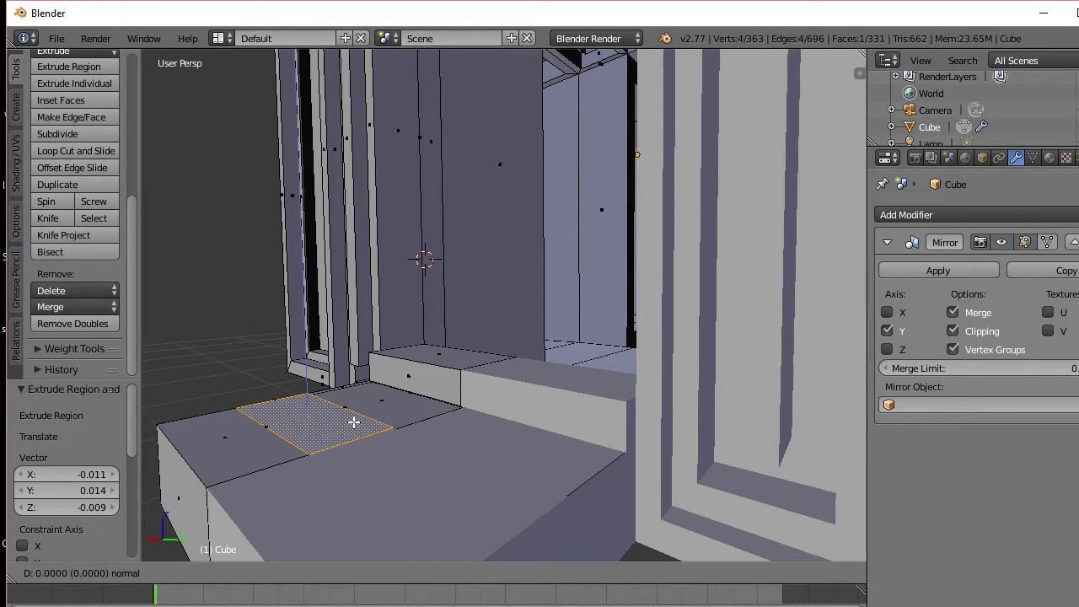
{"action": "key", "text": "z"}
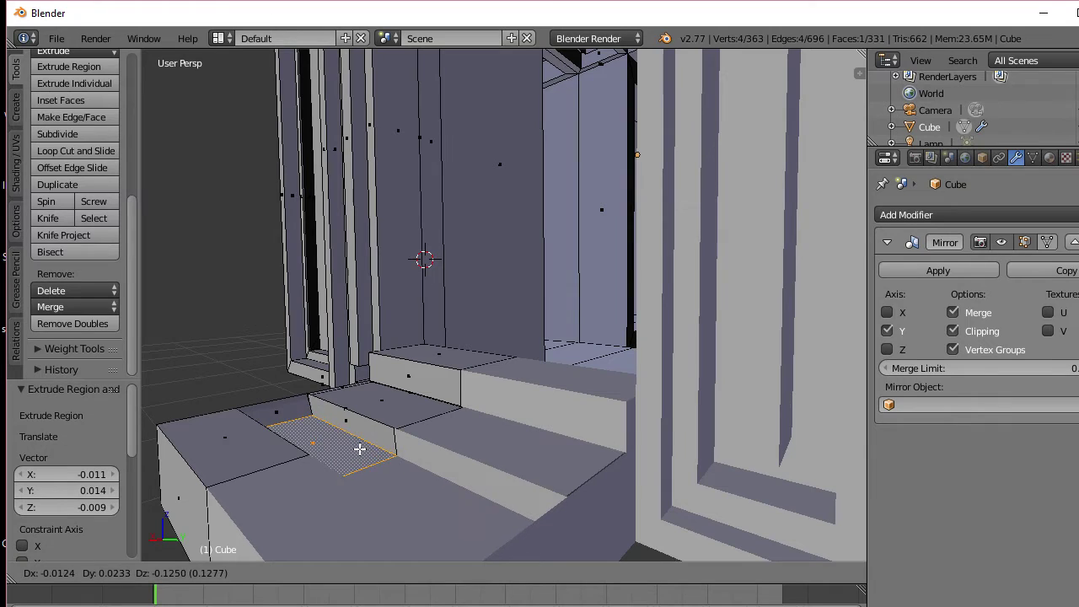
{"action": "left_click", "coordinate": [358, 453]}
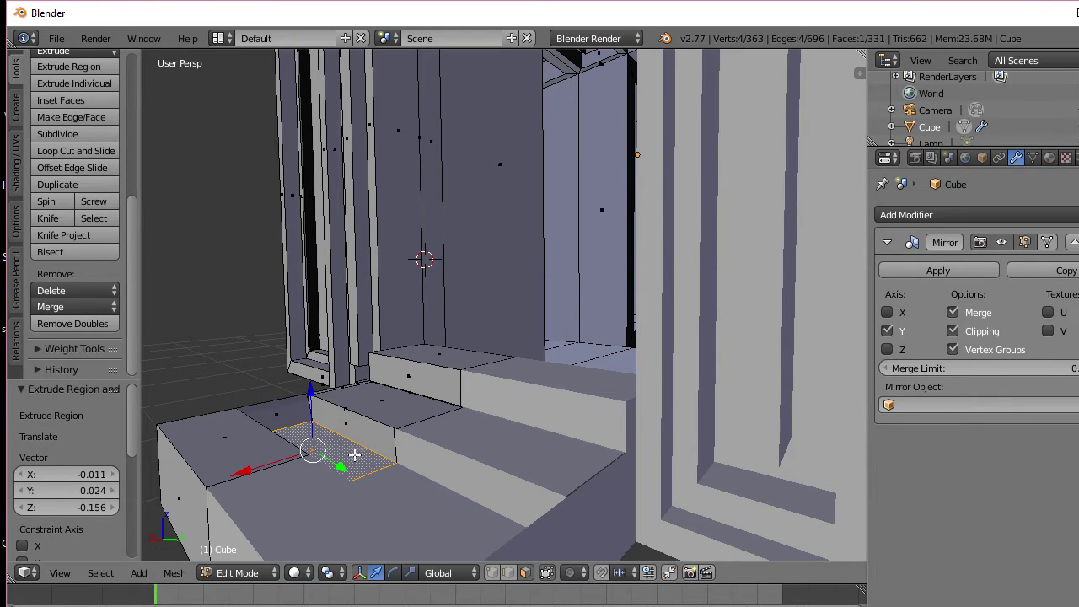
{"action": "right_click", "coordinate": [247, 449]}
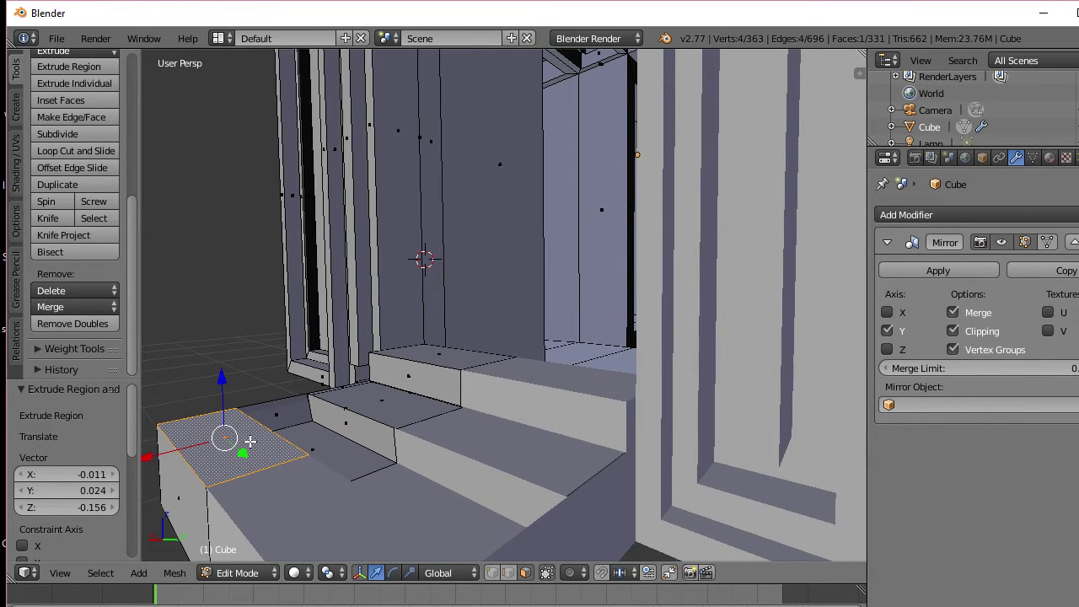
{"action": "key", "text": "e"}
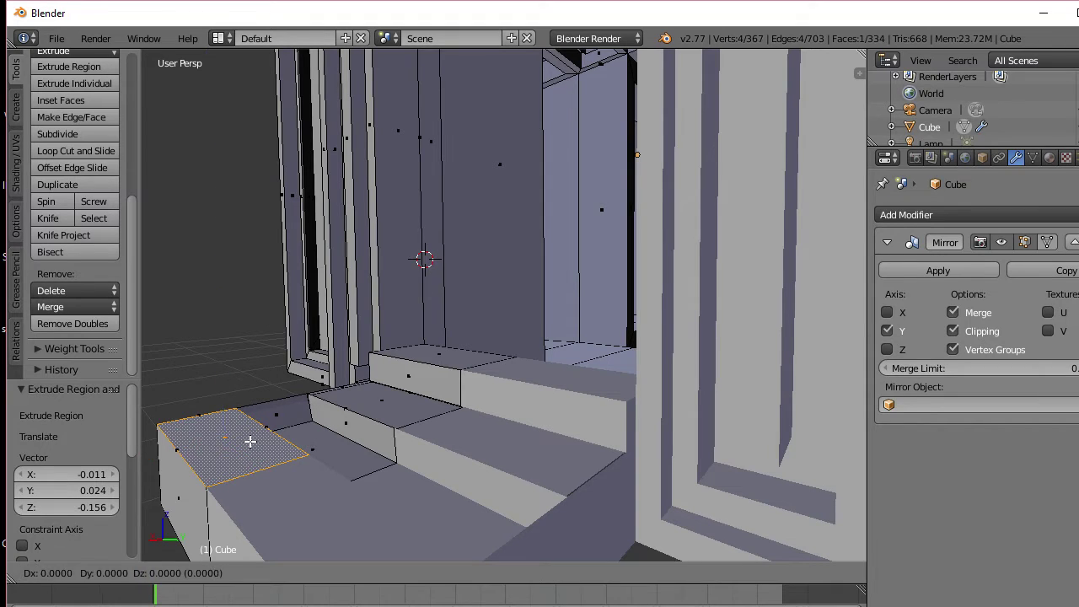
{"action": "key", "text": "z"}
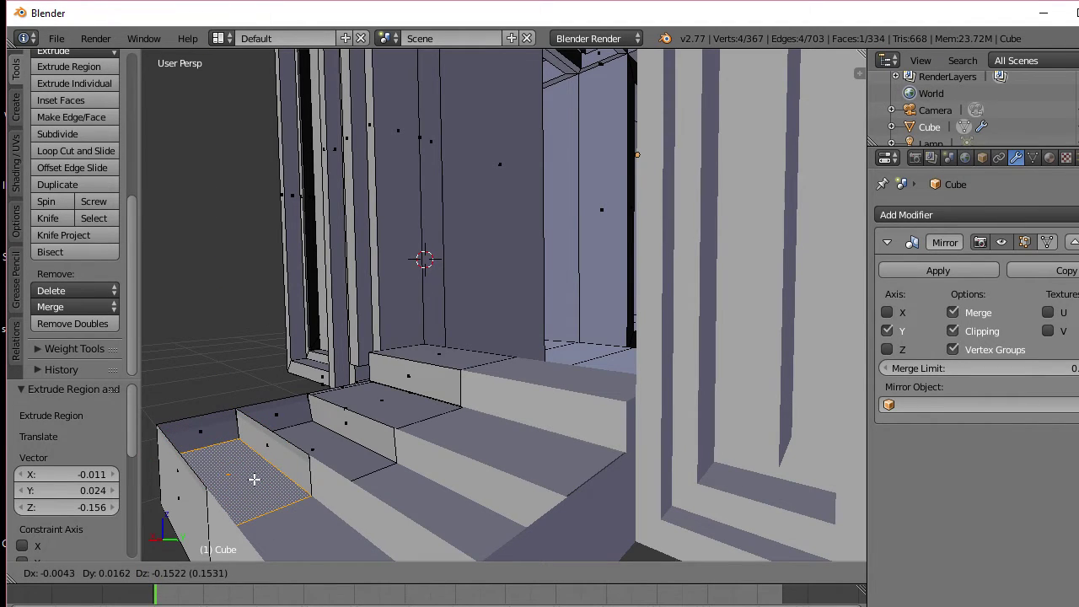
{"action": "left_click", "coordinate": [254, 483]}
Step: Delete the three faces on the outer side of the front stair block
{"action": "scroll", "coordinate": [257, 466], "scroll_direction": "down", "scroll_amount": 3}
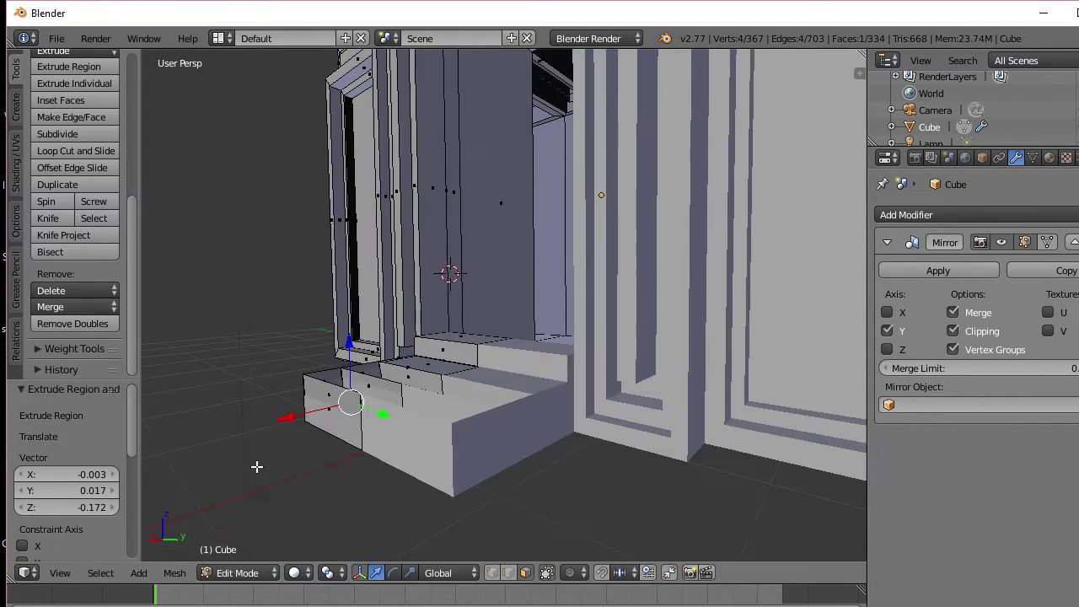
{"action": "scroll", "coordinate": [267, 455], "scroll_direction": "up", "scroll_amount": 2}
{"action": "scroll", "coordinate": [267, 455], "scroll_direction": "down", "scroll_amount": 2}
{"action": "middle_click_drag", "start_coordinate": [267, 455], "coordinate": [422, 440]}
{"action": "middle_click_drag", "start_coordinate": [564, 393], "coordinate": [531, 362]}
{"action": "scroll", "coordinate": [552, 425], "scroll_direction": "up", "scroll_amount": 4}
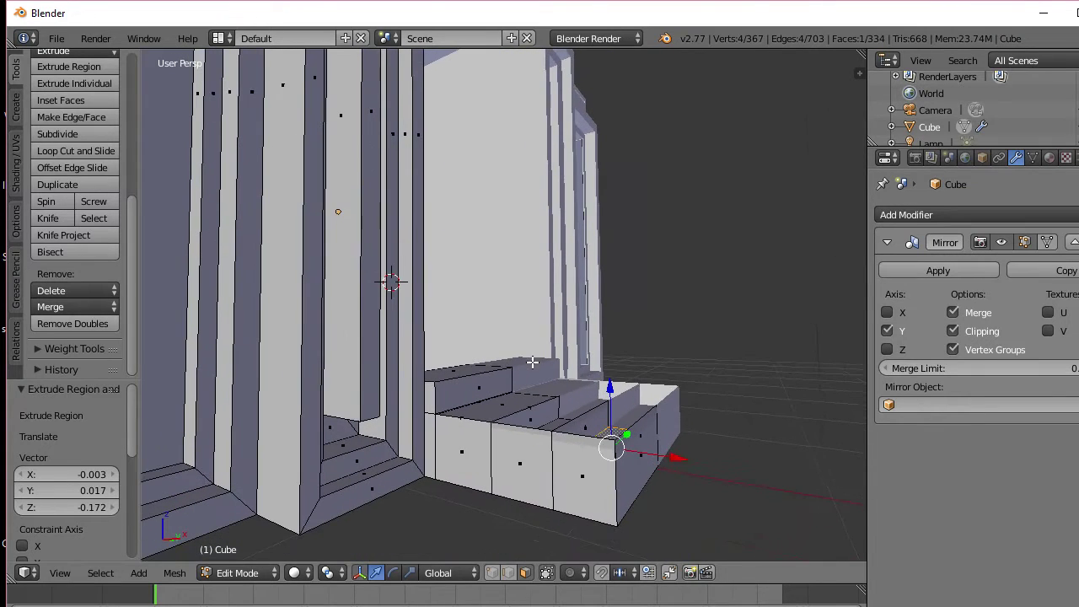
{"action": "right_click", "coordinate": [580, 498]}
{"action": "right_click", "coordinate": [522, 485], "text": "shift"}
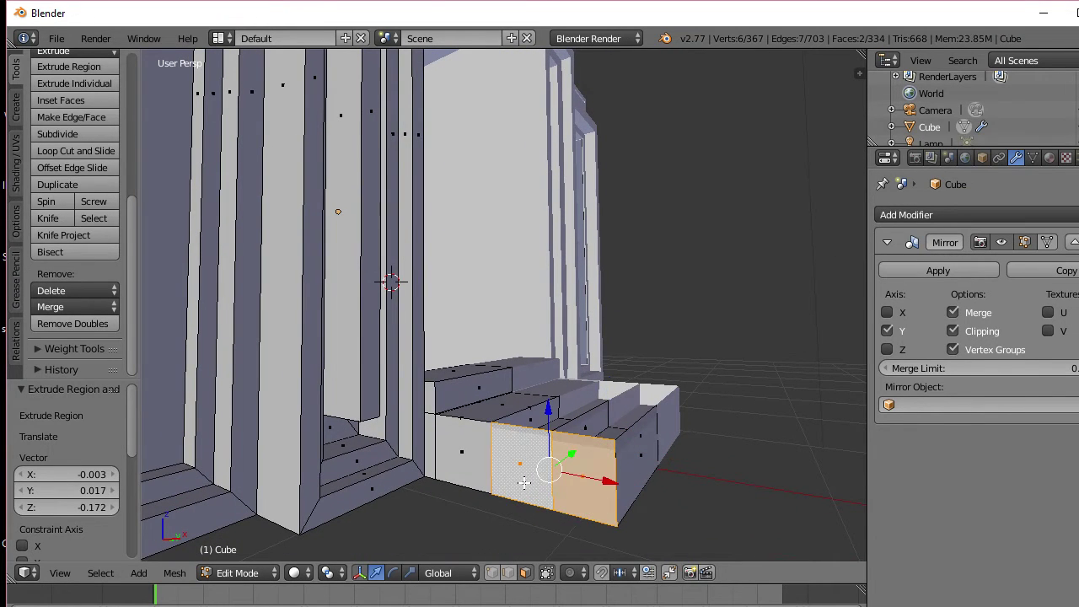
{"action": "right_click", "coordinate": [482, 470], "text": "shift"}
{"action": "key", "text": "x"}
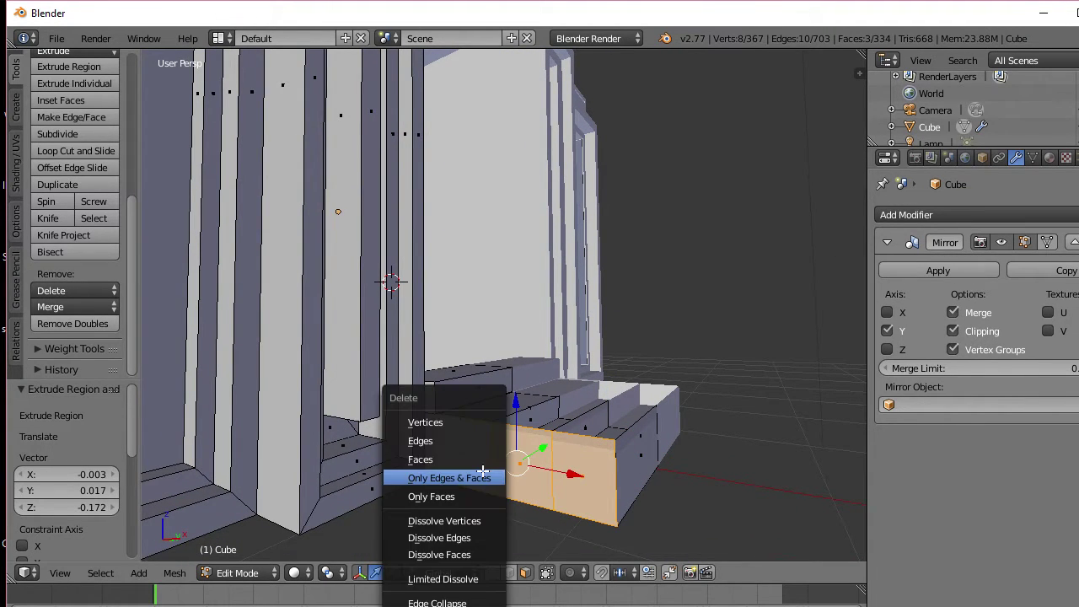
{"action": "left_click", "coordinate": [468, 459]}
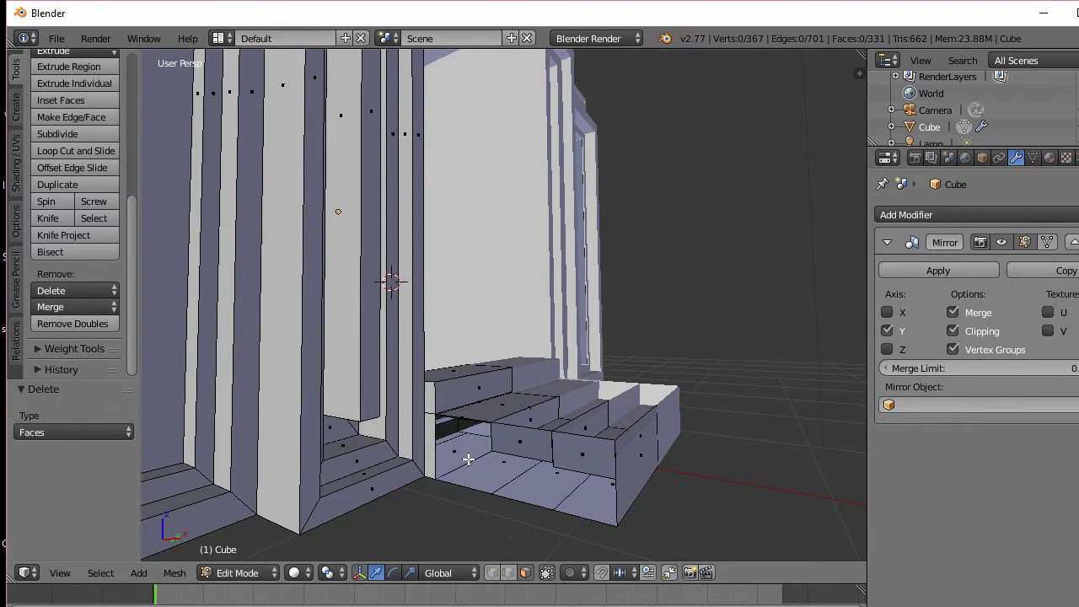
Step: Undo the side-face deletion and all the step extrusions, back to the flat-topped stair block
{"action": "middle_click_drag", "start_coordinate": [515, 467], "coordinate": [491, 467]}
{"action": "scroll", "coordinate": [465, 477], "scroll_direction": "up", "scroll_amount": 5}
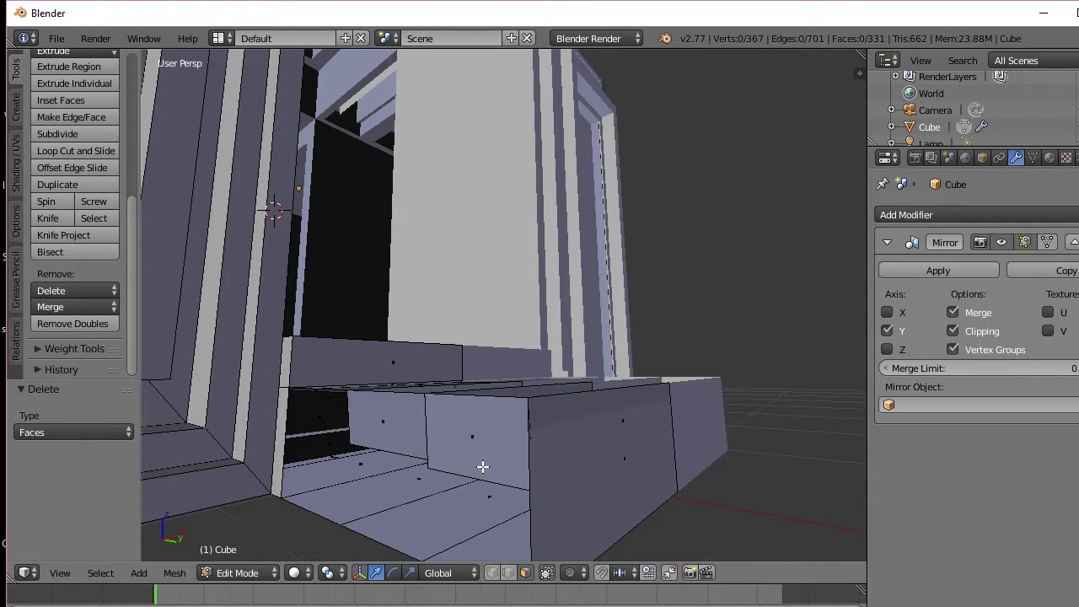
{"action": "key", "text": "ctrl+z"}
{"action": "key", "text": "ctrl+z"}
{"action": "key", "text": "ctrl+z"}
{"action": "key", "text": "ctrl+z"}
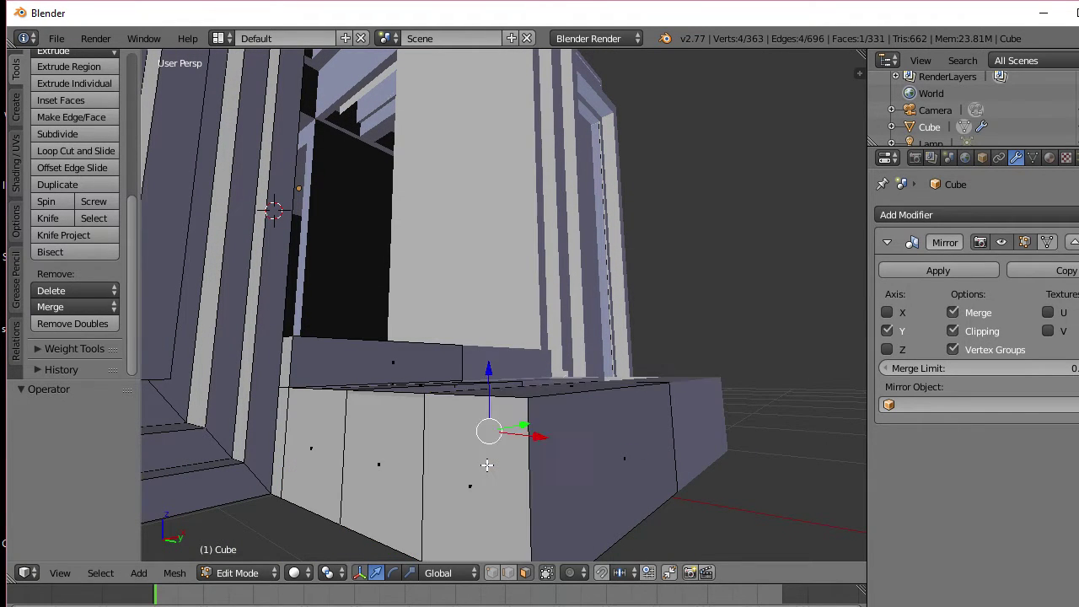
{"action": "key", "text": "ctrl+z"}
{"action": "key", "text": "ctrl+z"}
{"action": "key", "text": "ctrl+z"}
{"action": "key", "text": "ctrl+z"}
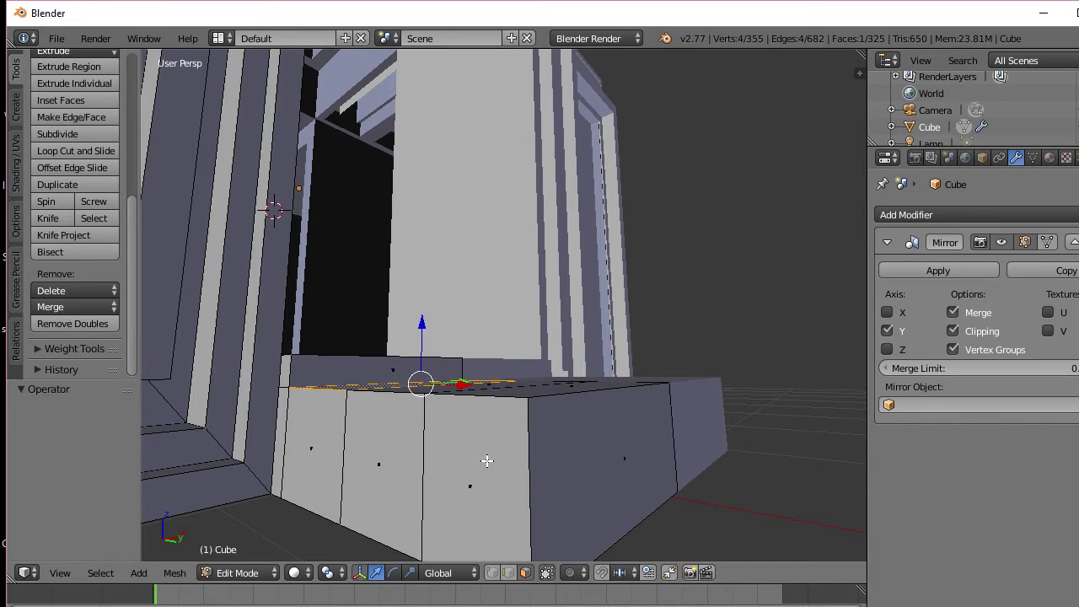
{"action": "key", "text": "ctrl+z"}
{"action": "key", "text": "ctrl+z"}
{"action": "key", "text": "ctrl+z"}
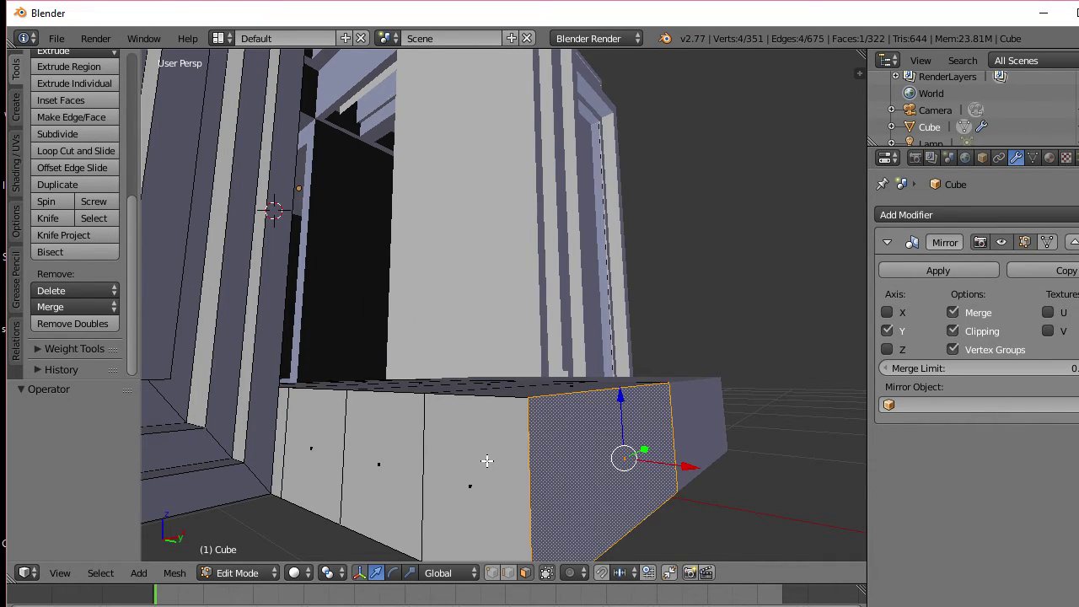
Step: Raise the narrow threshold face at the entrance end of the stair block along Z by about 0.182
{"action": "middle_click_drag", "start_coordinate": [488, 460], "coordinate": [334, 511]}
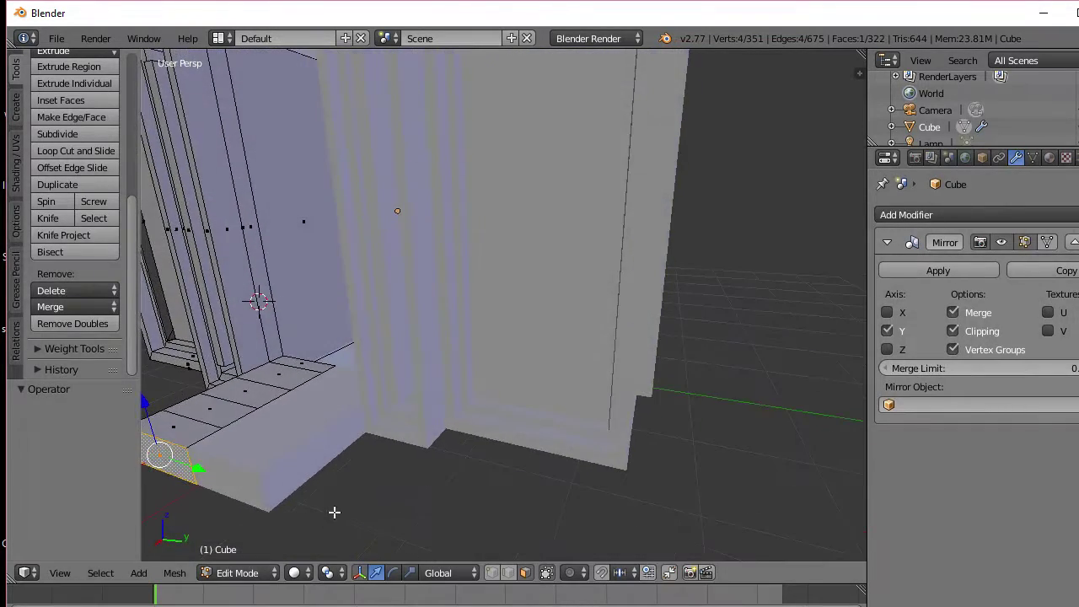
{"action": "middle_click_drag", "start_coordinate": [234, 449], "coordinate": [289, 433]}
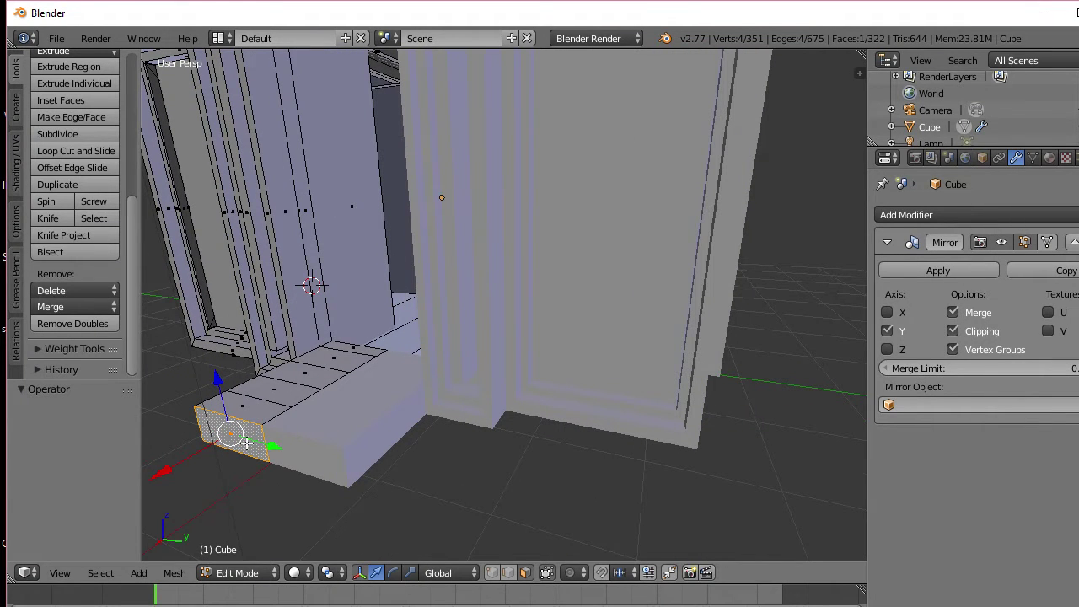
{"action": "right_click", "coordinate": [264, 407]}
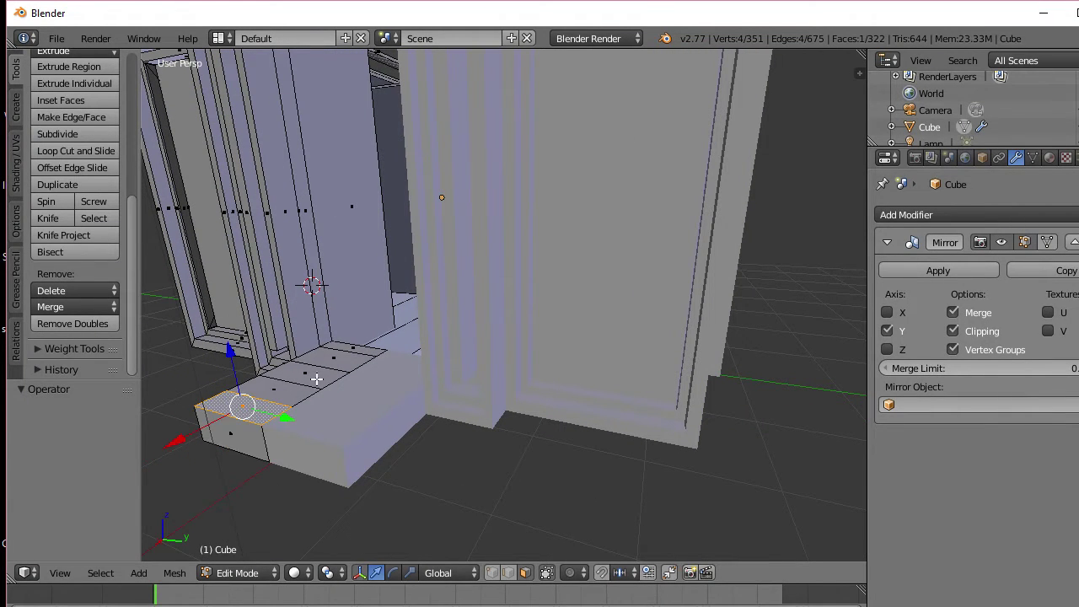
{"action": "right_click", "coordinate": [355, 349]}
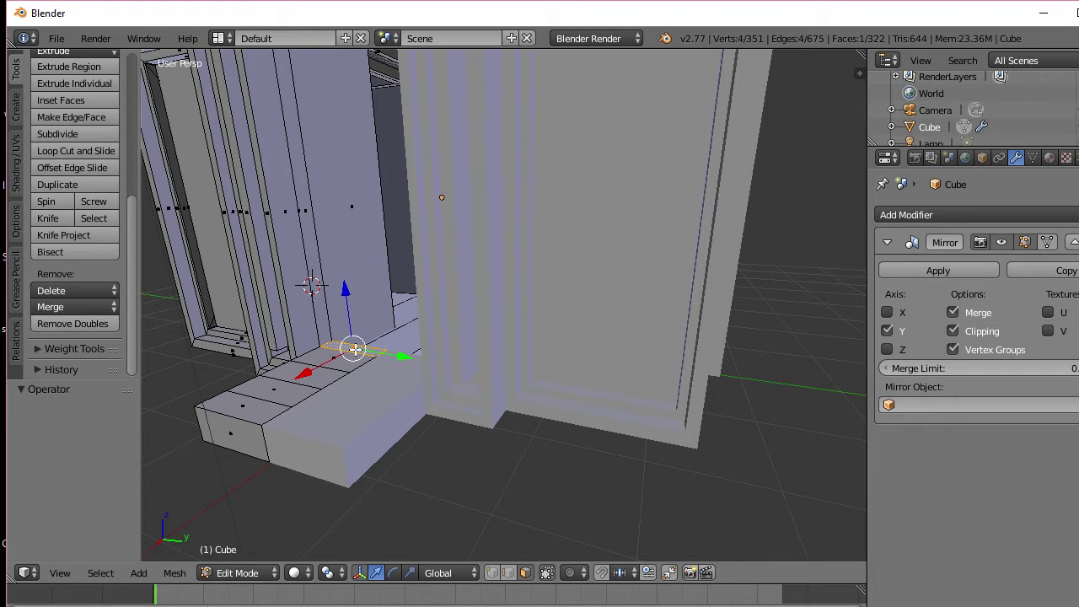
{"action": "key", "text": "g"}
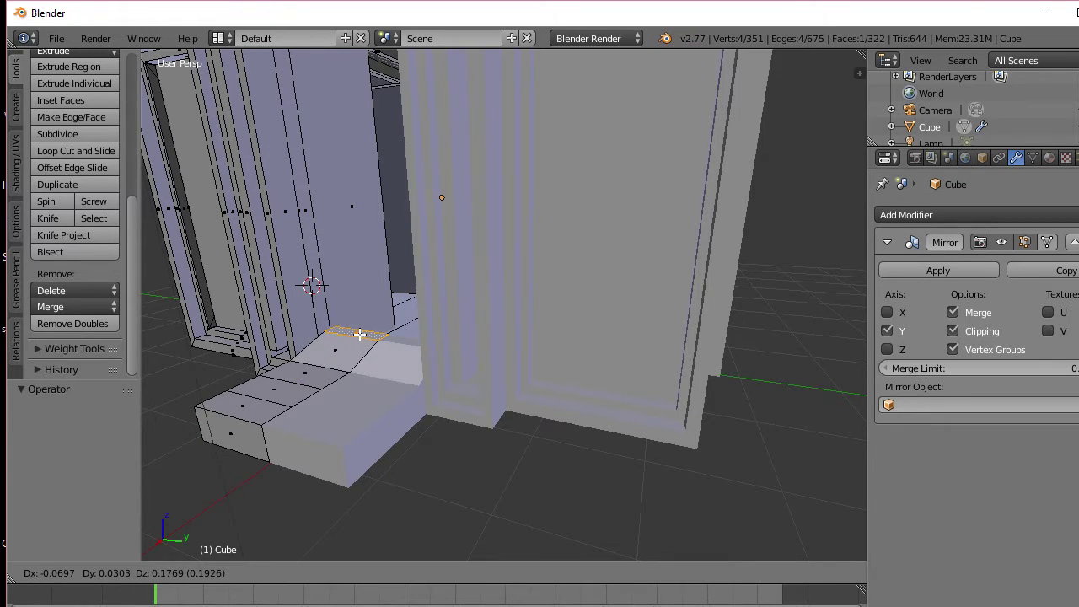
{"action": "right_click", "coordinate": [355, 341]}
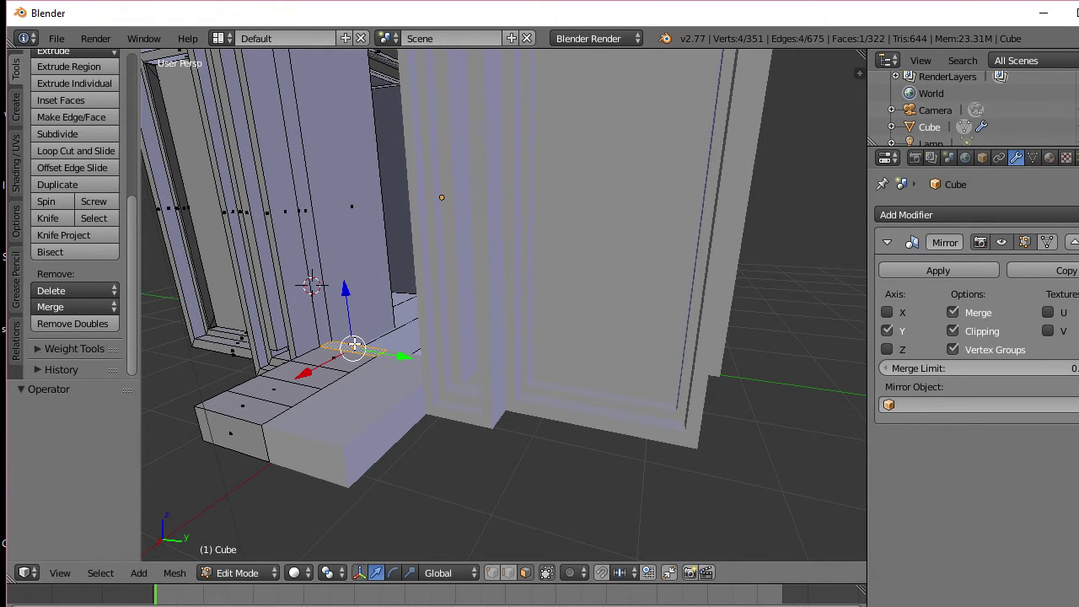
{"action": "key", "text": "g"}
{"action": "key", "text": "z"}
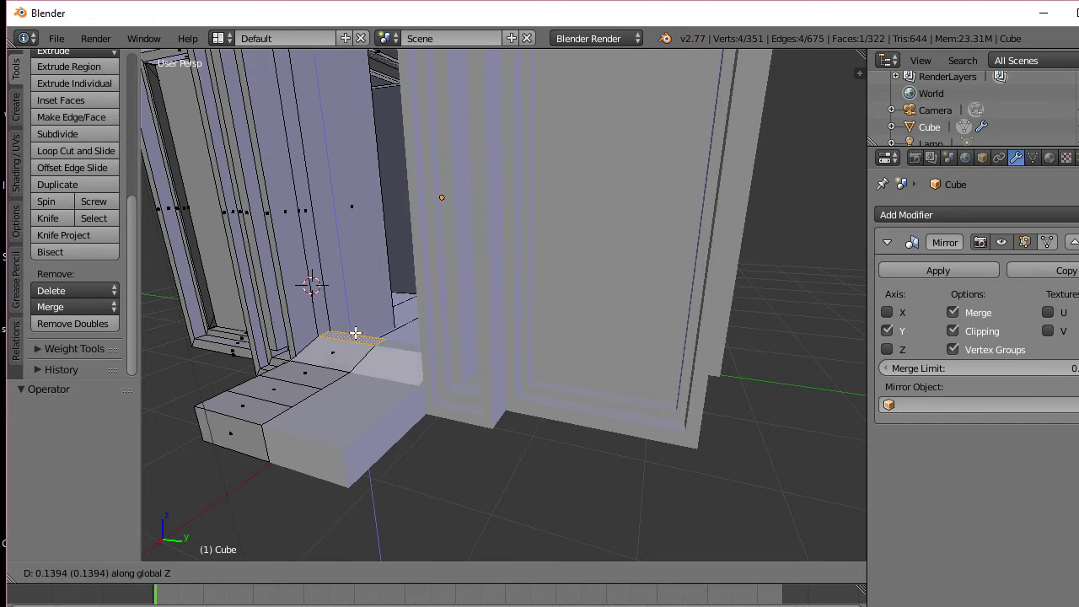
{"action": "left_click", "coordinate": [356, 330]}
{"action": "right_click", "coordinate": [323, 373]}
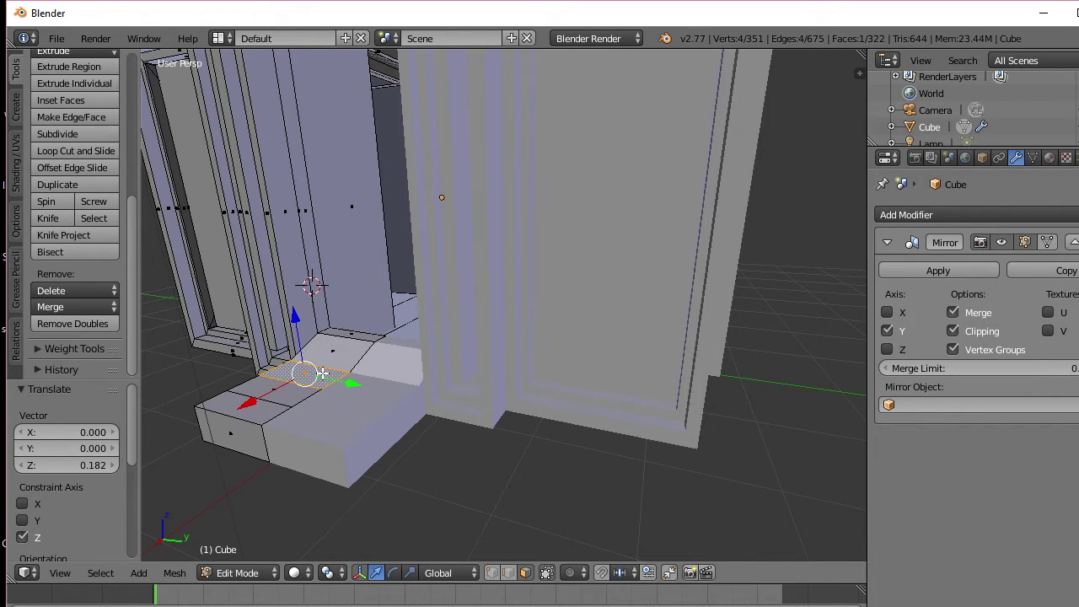
{"action": "key", "text": "g"}
{"action": "key", "text": "z"}
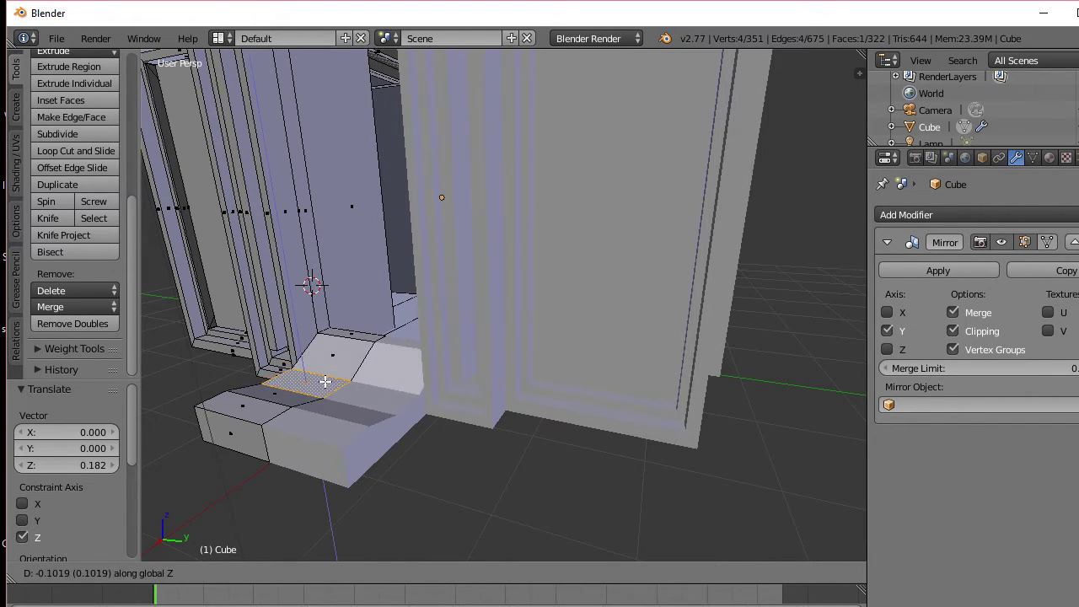
{"action": "right_click", "coordinate": [326, 380]}
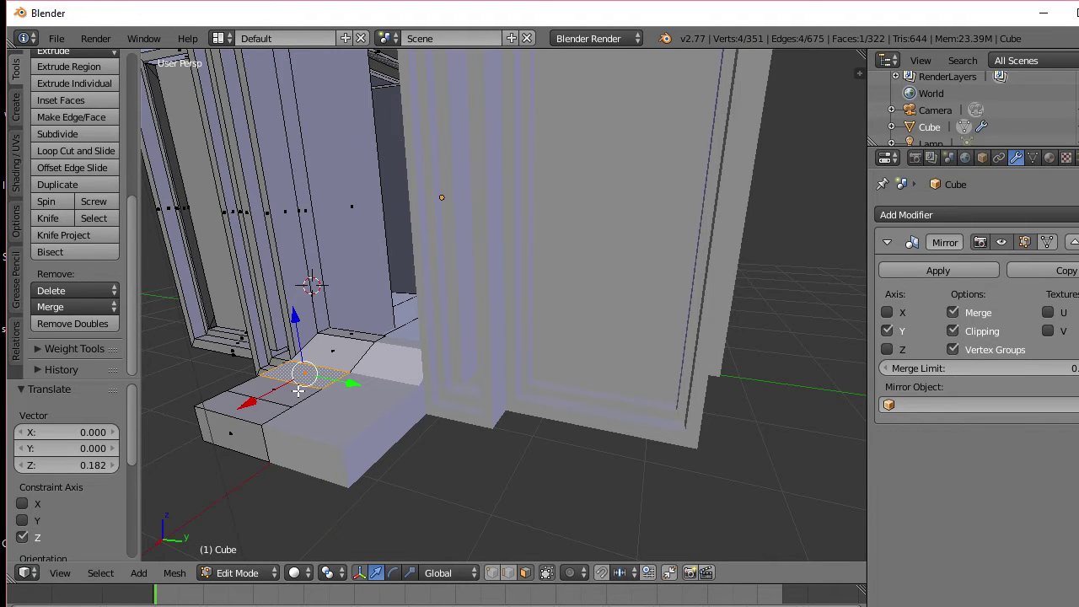
Step: Lower the top face of the third stair segment along Z by about 0.095
{"action": "right_click", "coordinate": [285, 393]}
{"action": "key", "text": "g"}
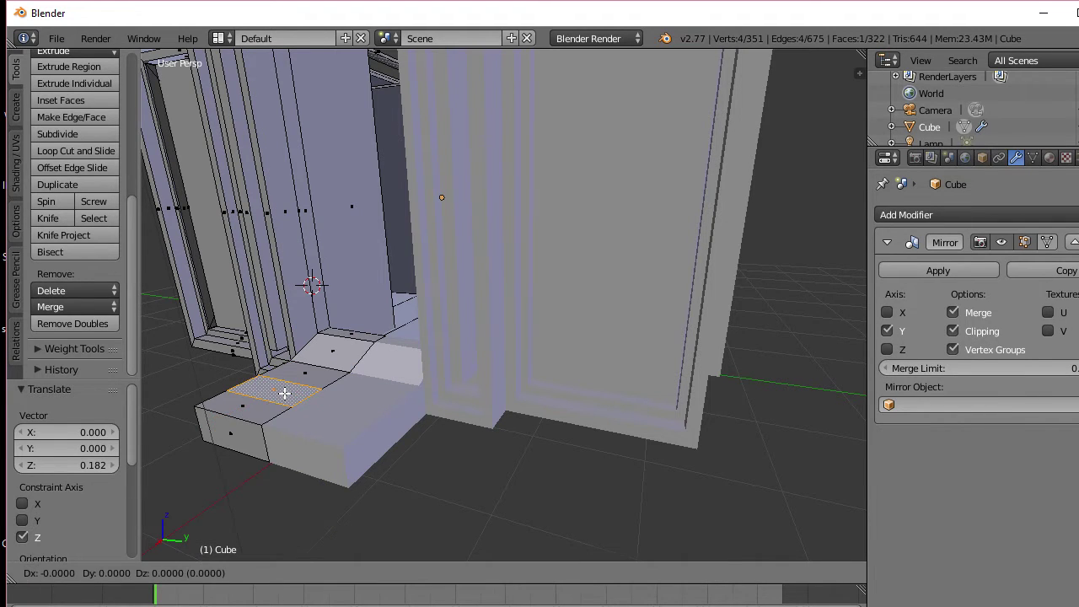
{"action": "key", "text": "z"}
{"action": "left_click", "coordinate": [288, 402]}
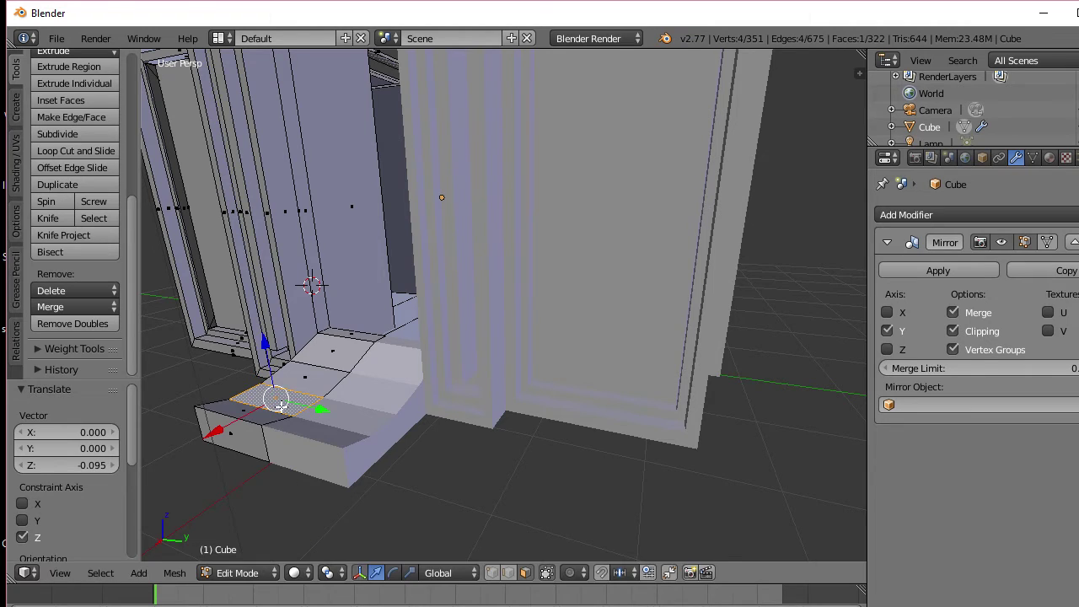
{"action": "right_click", "coordinate": [246, 411]}
{"action": "key", "text": "z"}
{"action": "key", "text": "z"}
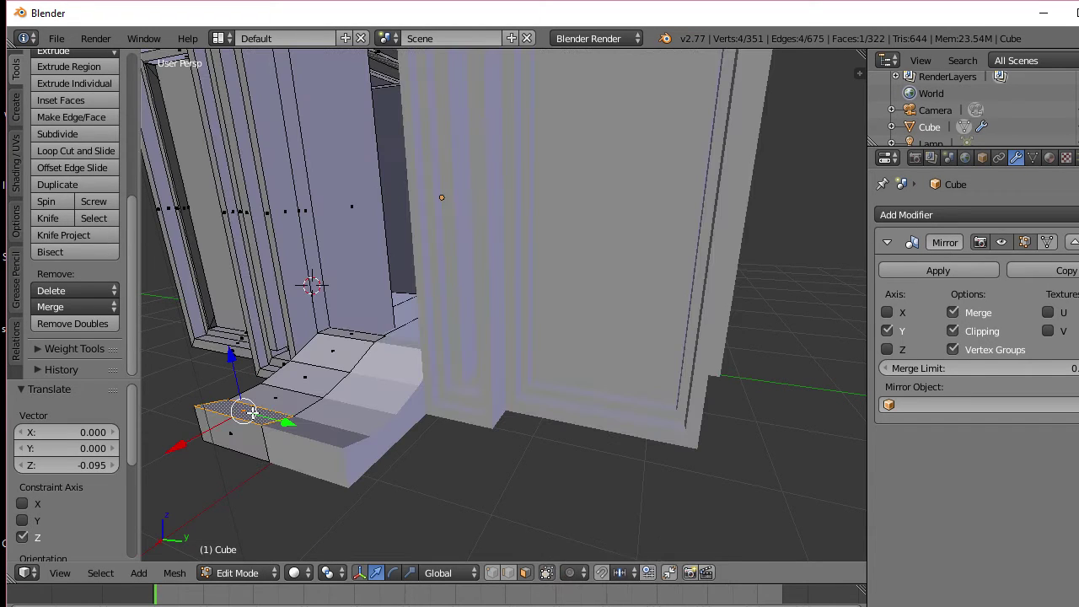
{"action": "key", "text": "g"}
{"action": "key", "text": "z"}
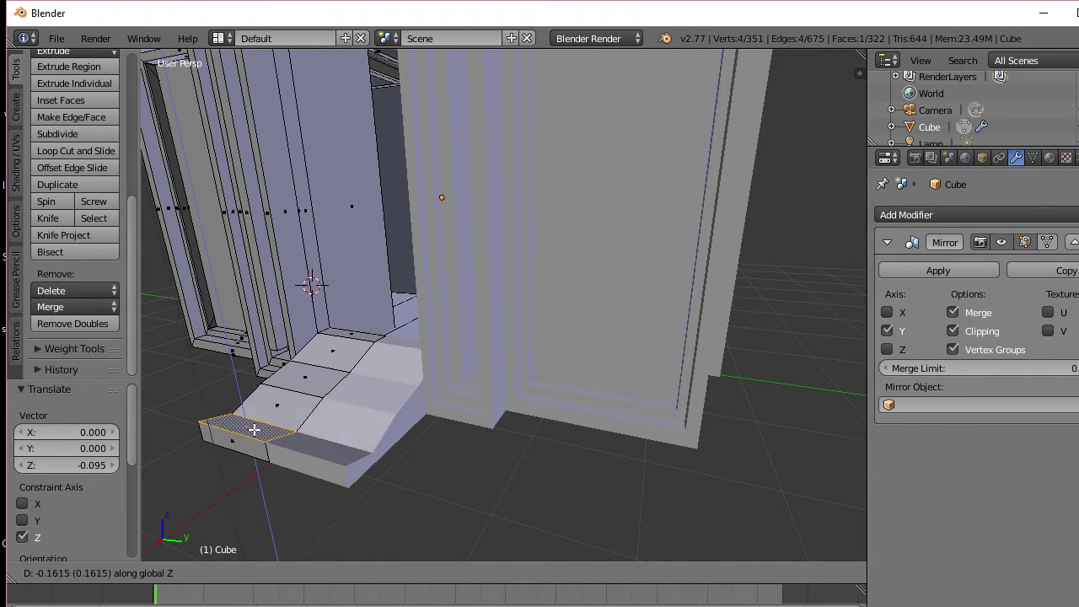
{"action": "right_click", "coordinate": [253, 430]}
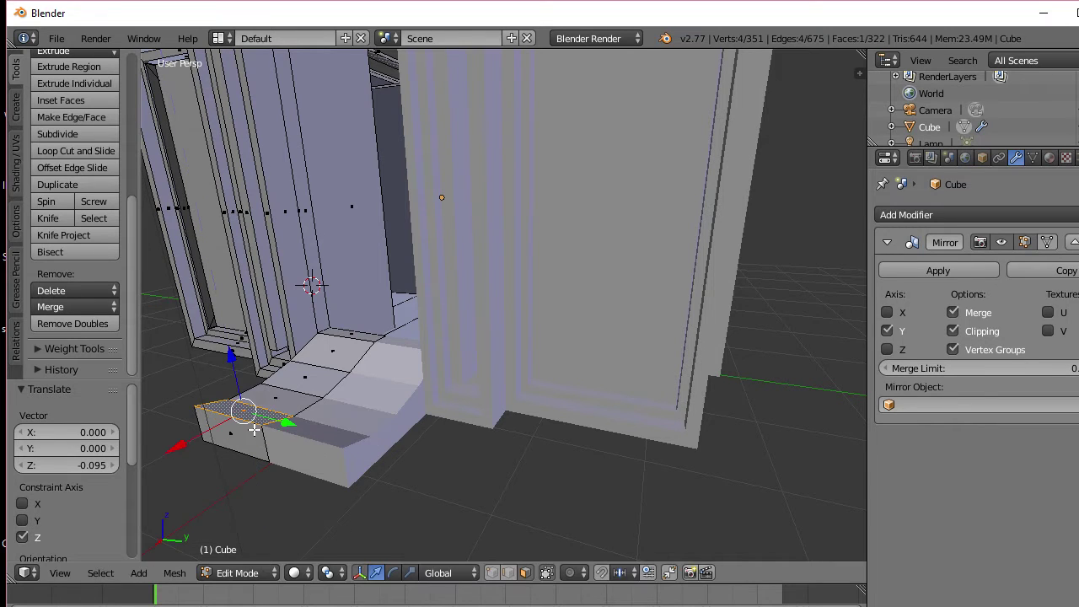
Step: Undo the Z moves of the third segment's top face and the threshold face
{"action": "scroll", "coordinate": [249, 413], "scroll_direction": "up", "scroll_amount": 4}
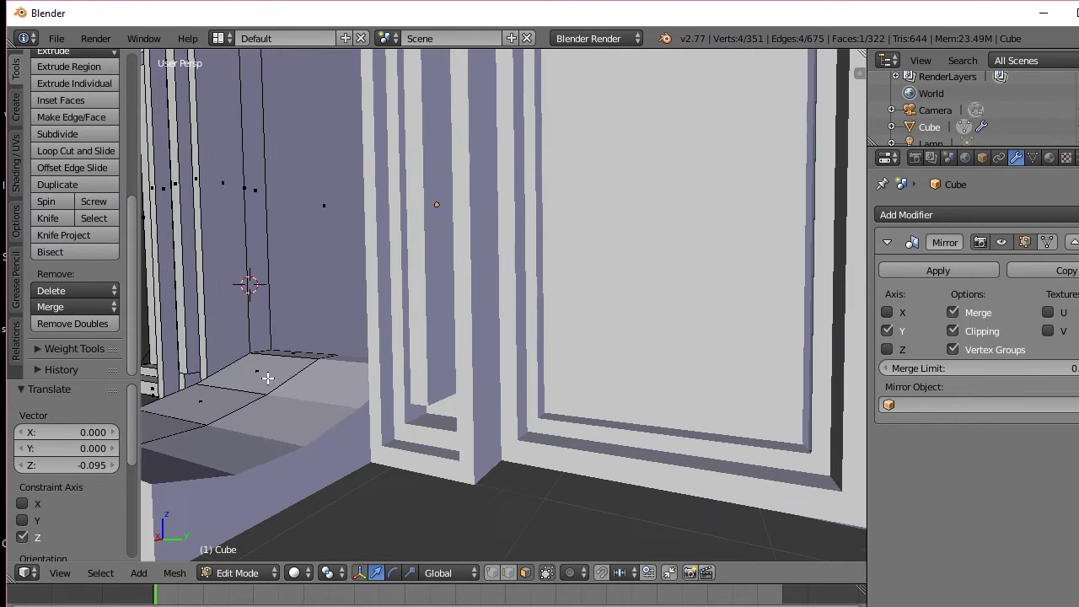
{"action": "middle_click_drag", "start_coordinate": [232, 418], "coordinate": [302, 411]}
{"action": "key", "text": "ctrl+z"}
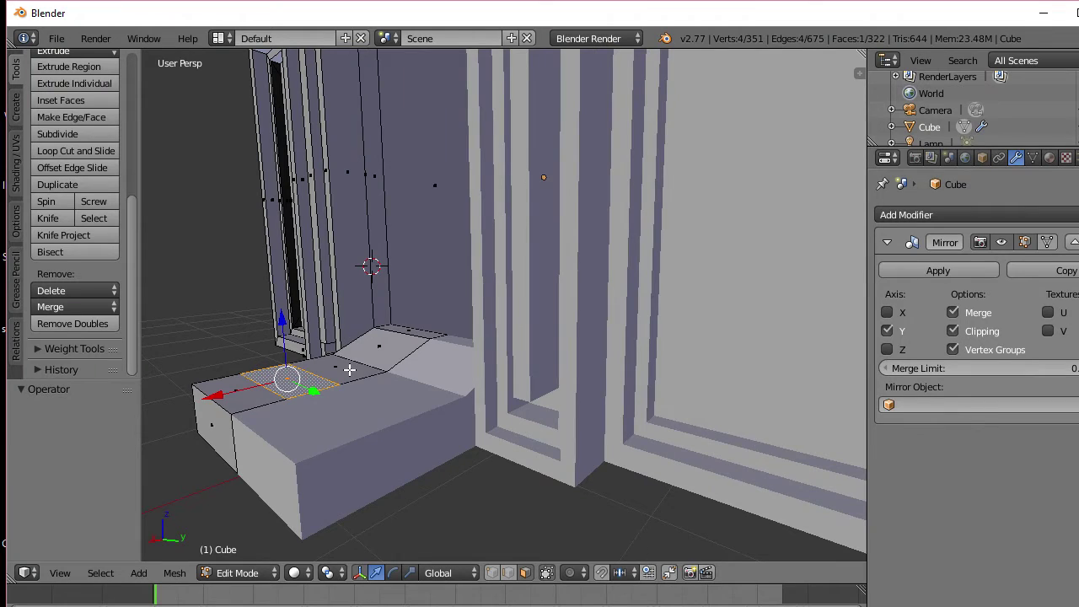
{"action": "key", "text": "ctrl+z"}
{"action": "key", "text": "ctrl+z"}
{"action": "key", "text": "ctrl+z"}
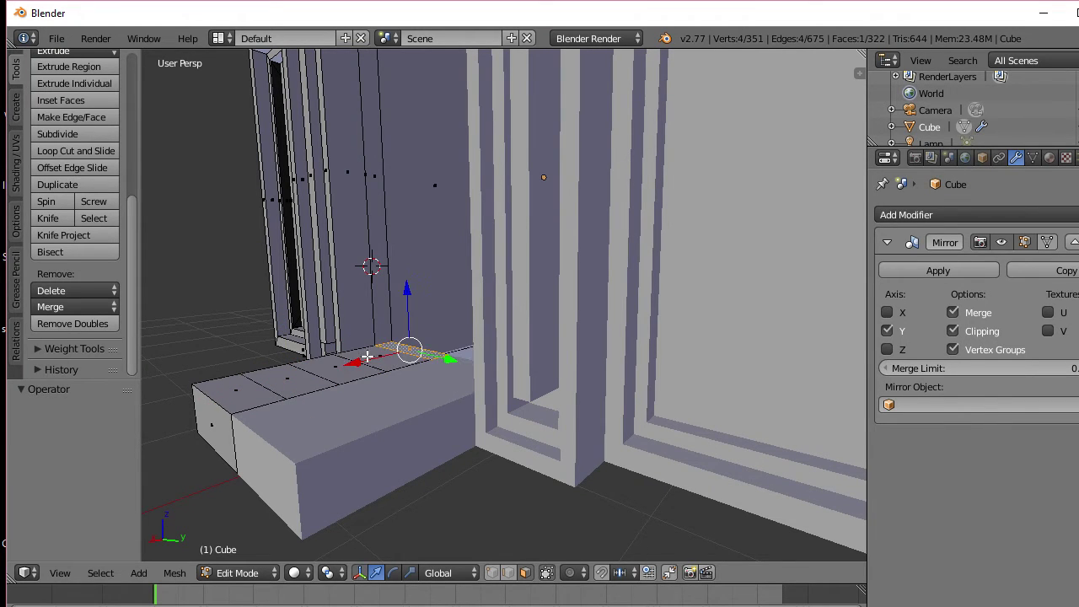
Step: Extrude the top face of the step nearest the entrance up by about 0.241 and the second segment's by about 0.082
{"action": "right_click", "coordinate": [379, 360]}
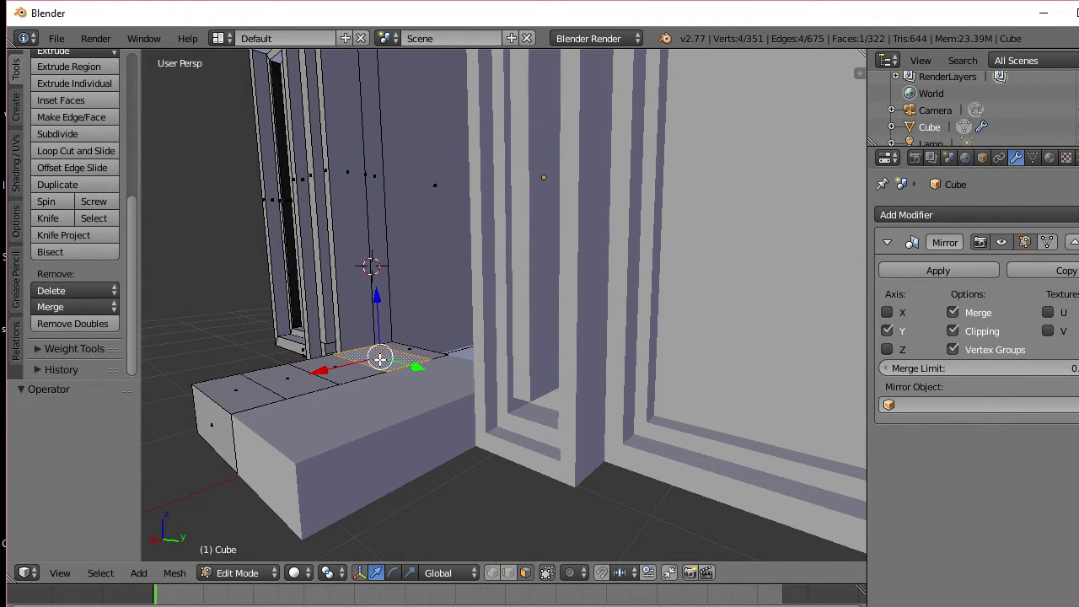
{"action": "key", "text": "e"}
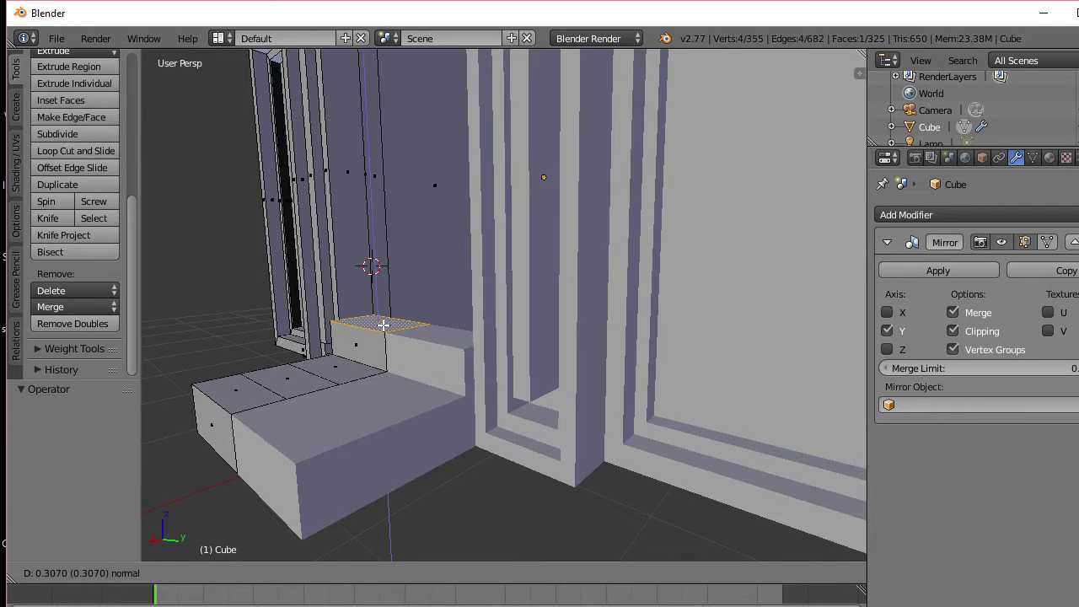
{"action": "left_click", "coordinate": [381, 330]}
{"action": "right_click", "coordinate": [341, 368]}
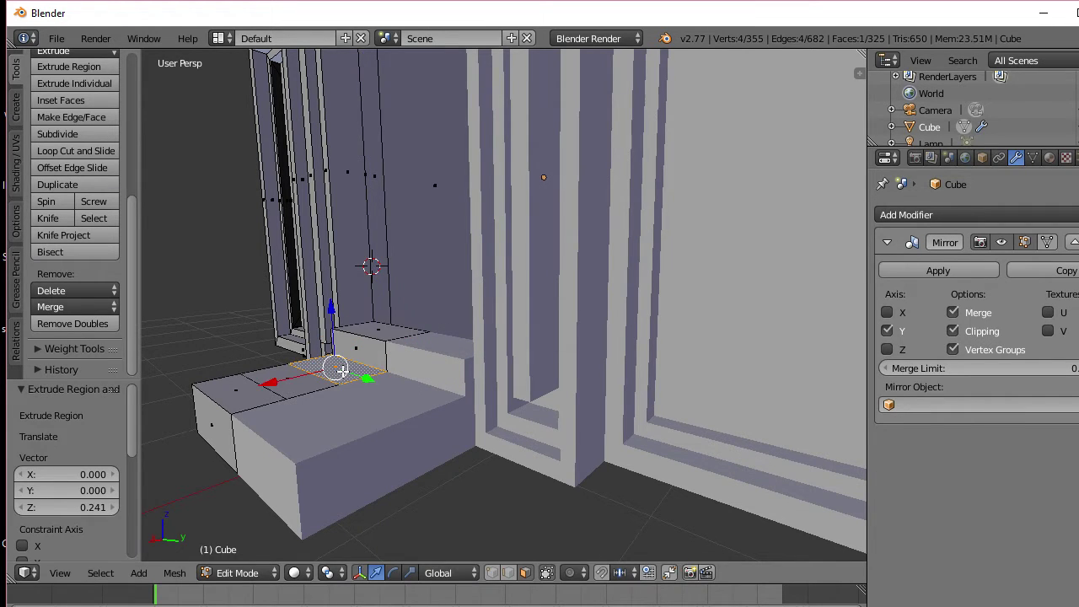
{"action": "key", "text": "e"}
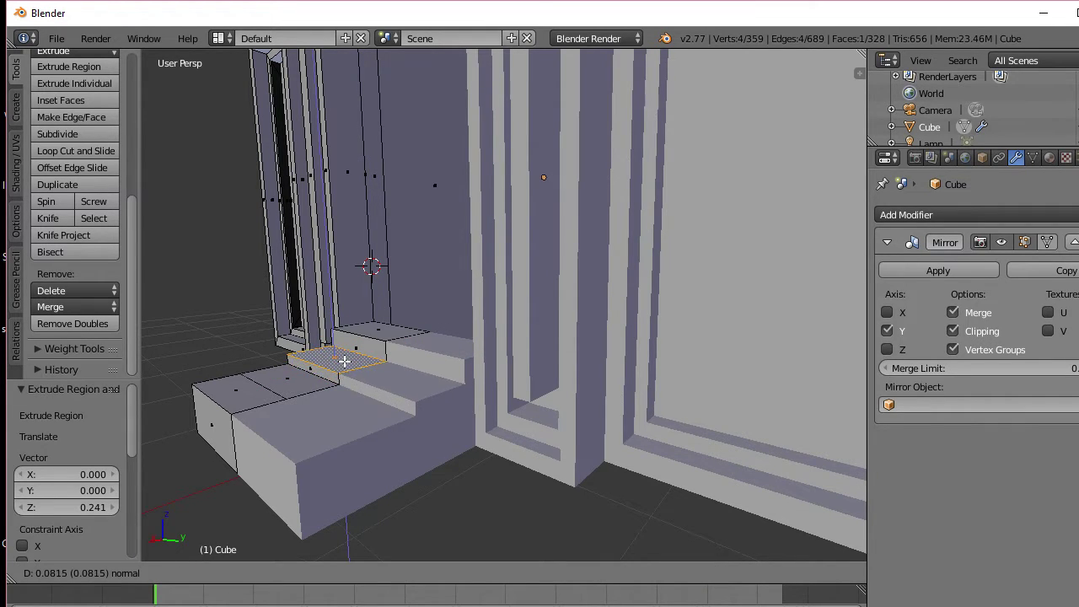
{"action": "left_click", "coordinate": [320, 379]}
Step: Extrude the third segment's top face upward by about 0.027 and select the outermost segment's top face
{"action": "right_click", "coordinate": [311, 383]}
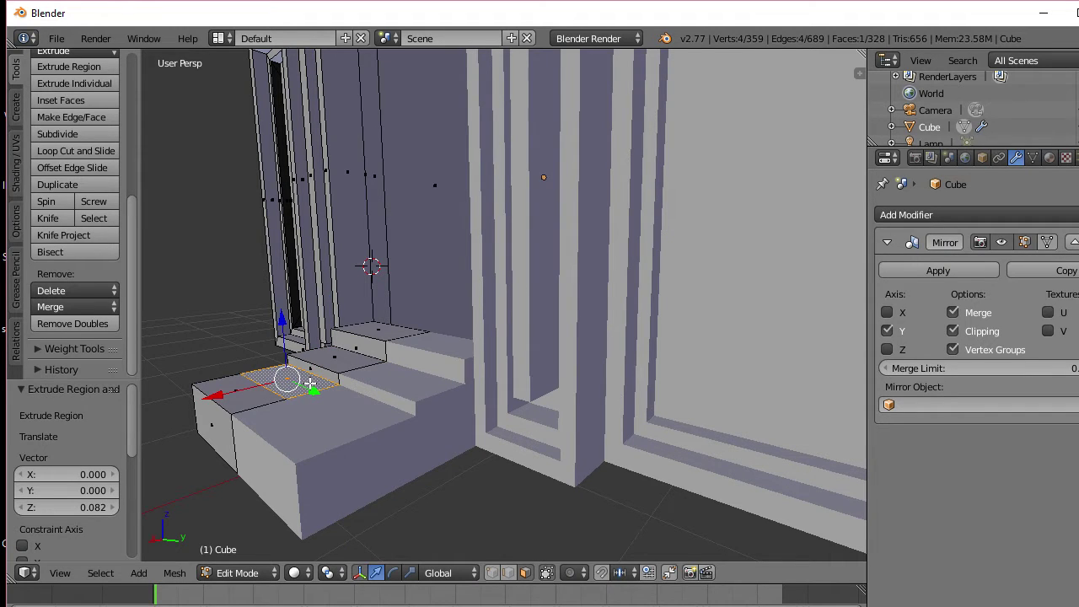
{"action": "key", "text": "e"}
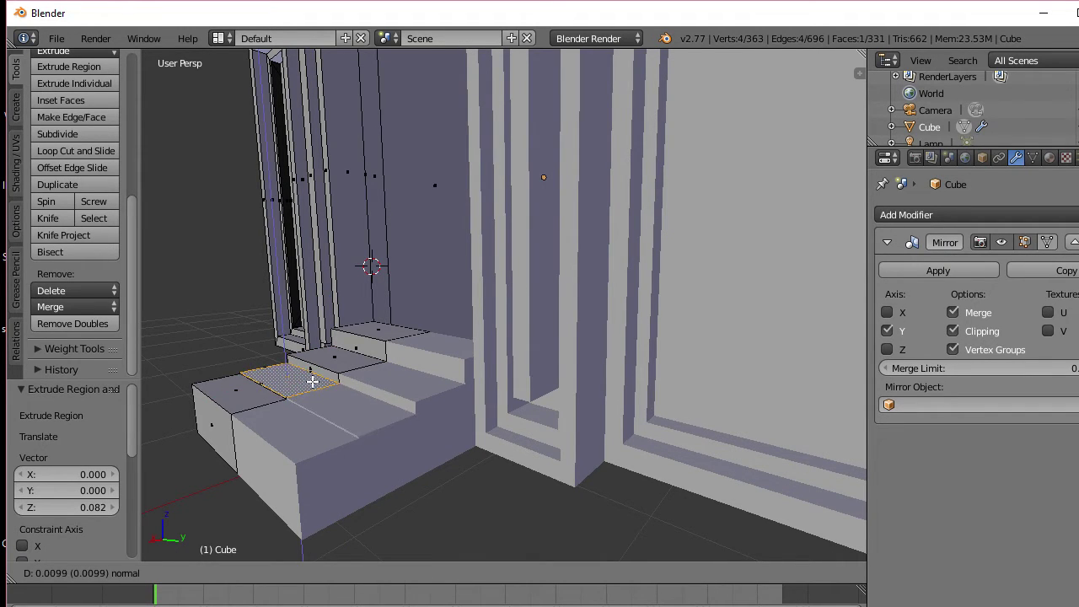
{"action": "left_click", "coordinate": [314, 380]}
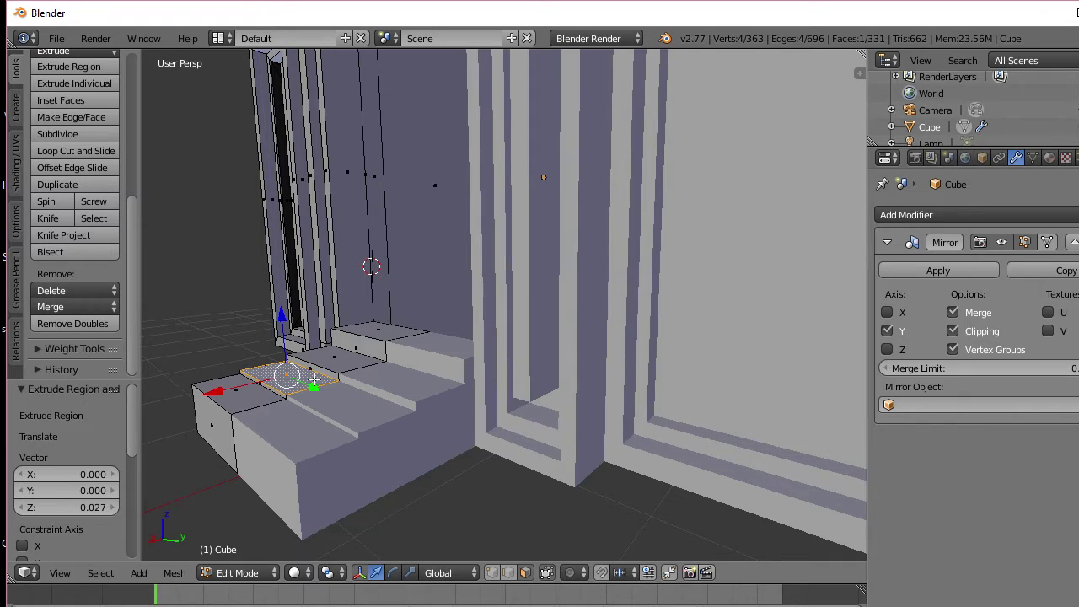
{"action": "right_click", "coordinate": [253, 396]}
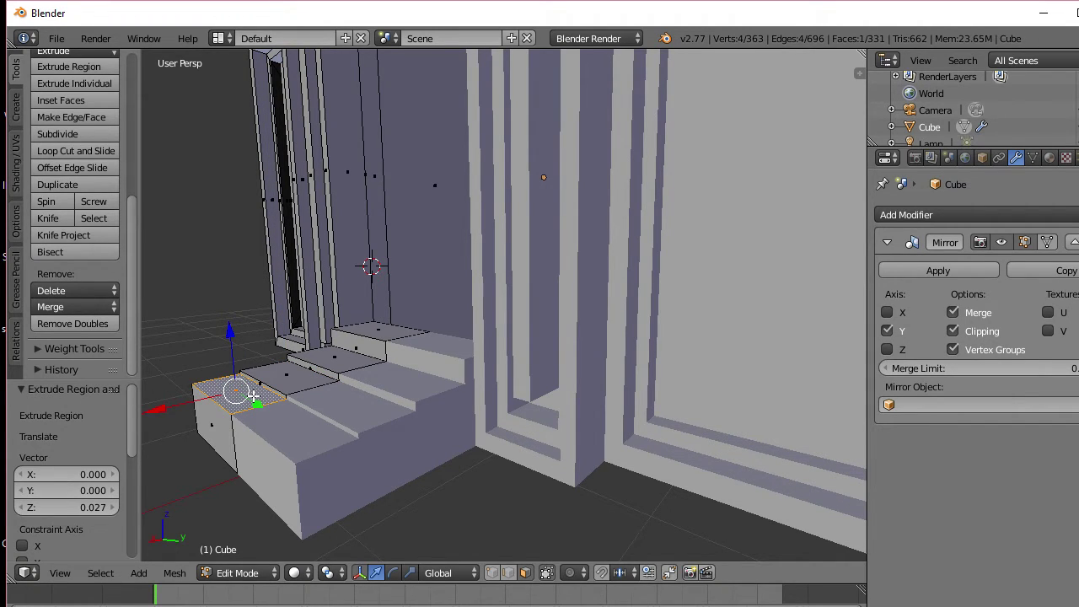
{"action": "key", "text": "e"}
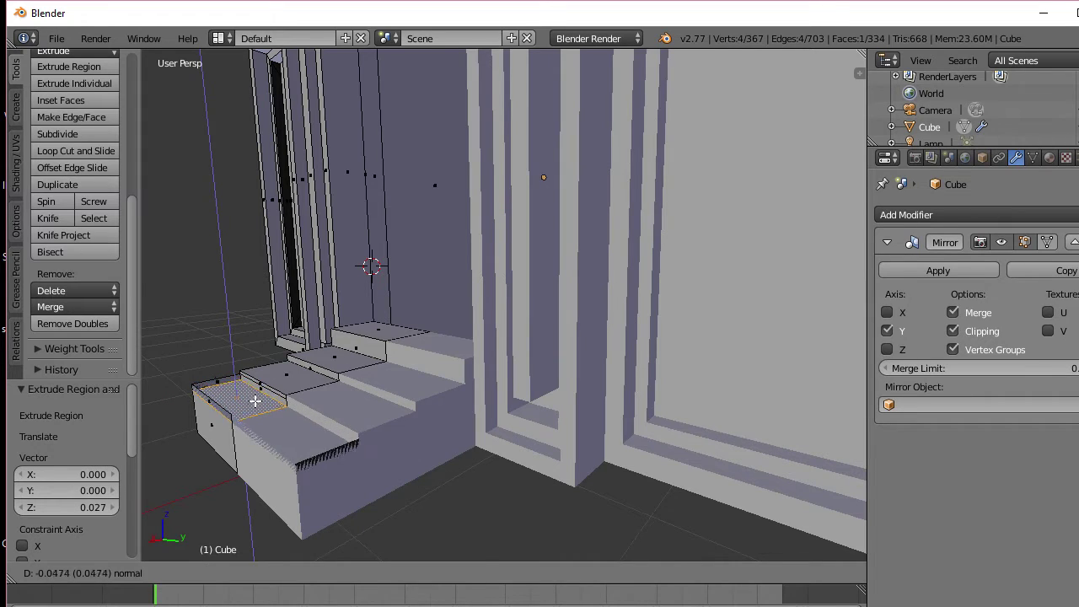
{"action": "right_click", "coordinate": [254, 401]}
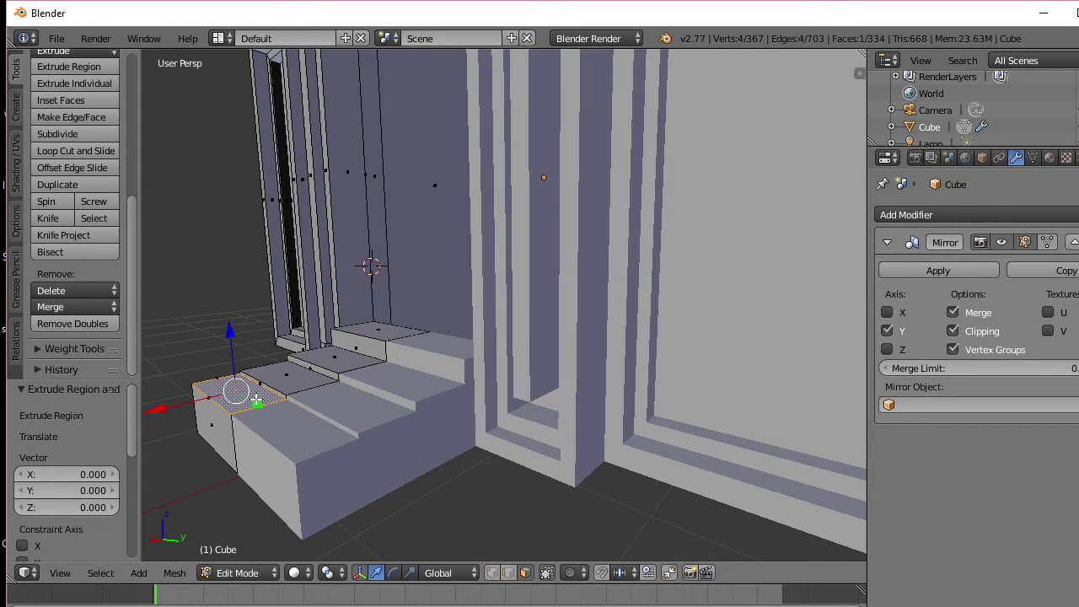
{"action": "key", "text": "ctrl+z"}
{"action": "key", "text": "ctrl+z"}
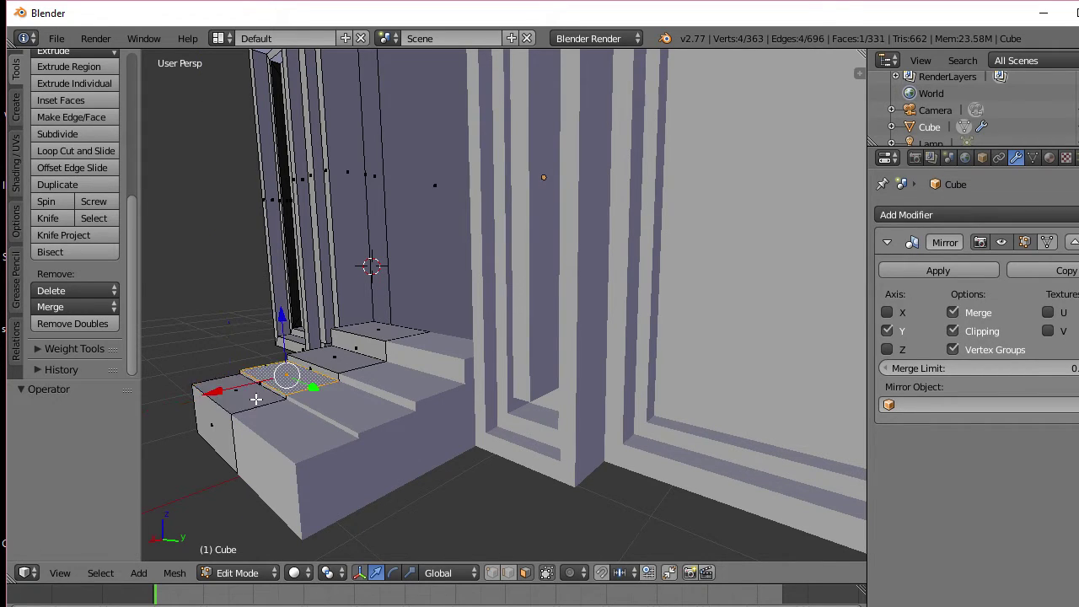
Step: Lower the top face of the outermost stair segment along Z by about 0.162
{"action": "right_click", "coordinate": [252, 398]}
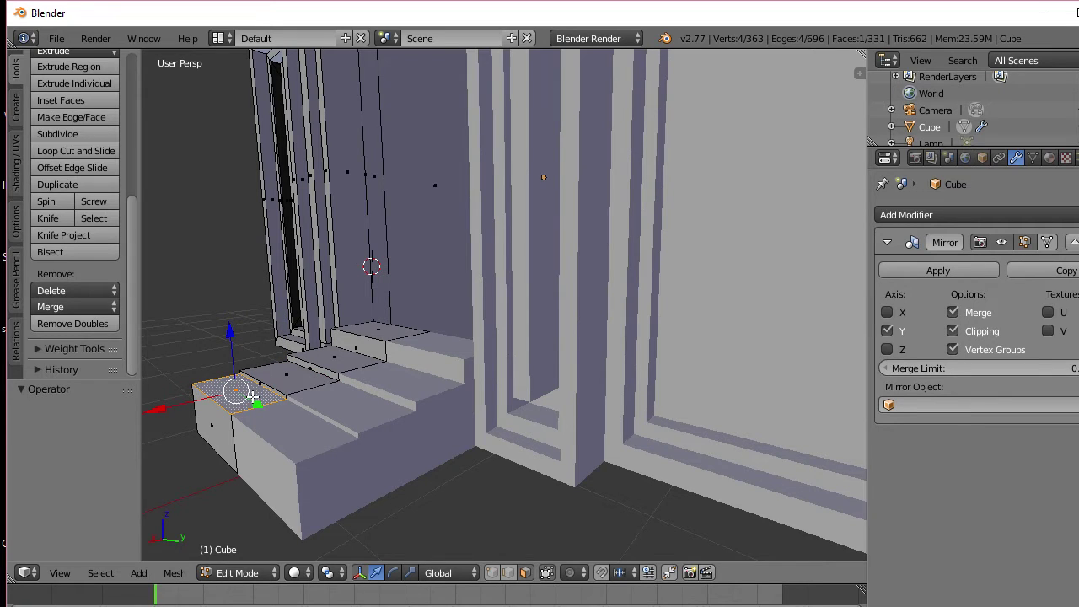
{"action": "key", "text": "g"}
{"action": "key", "text": "z"}
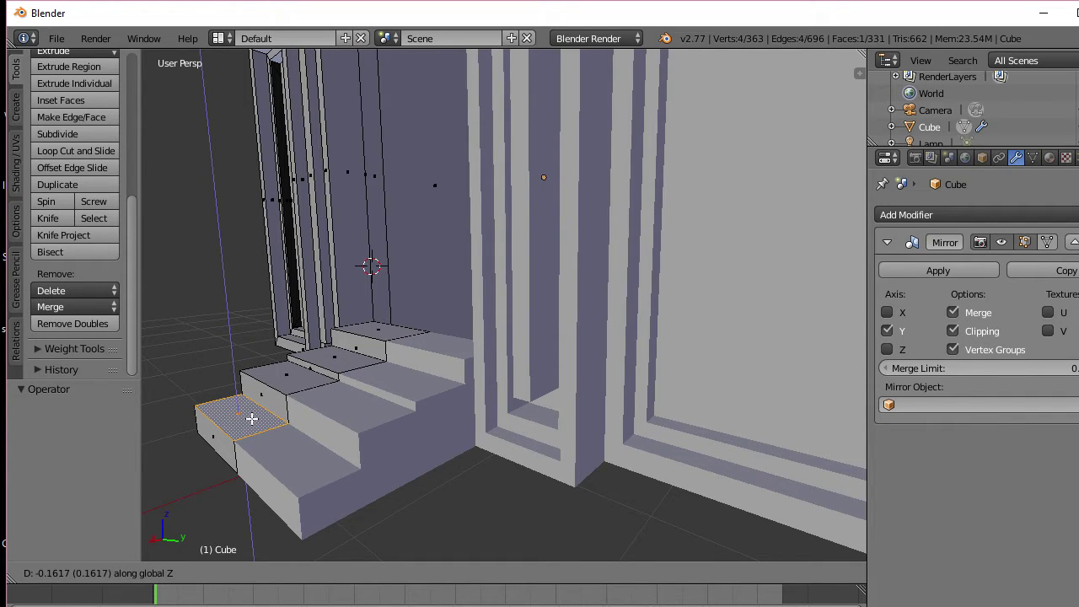
{"action": "left_click", "coordinate": [252, 418]}
Step: Raise the top face of the stair segment just below the threshold step along Z by about 0.080
{"action": "right_click", "coordinate": [336, 356]}
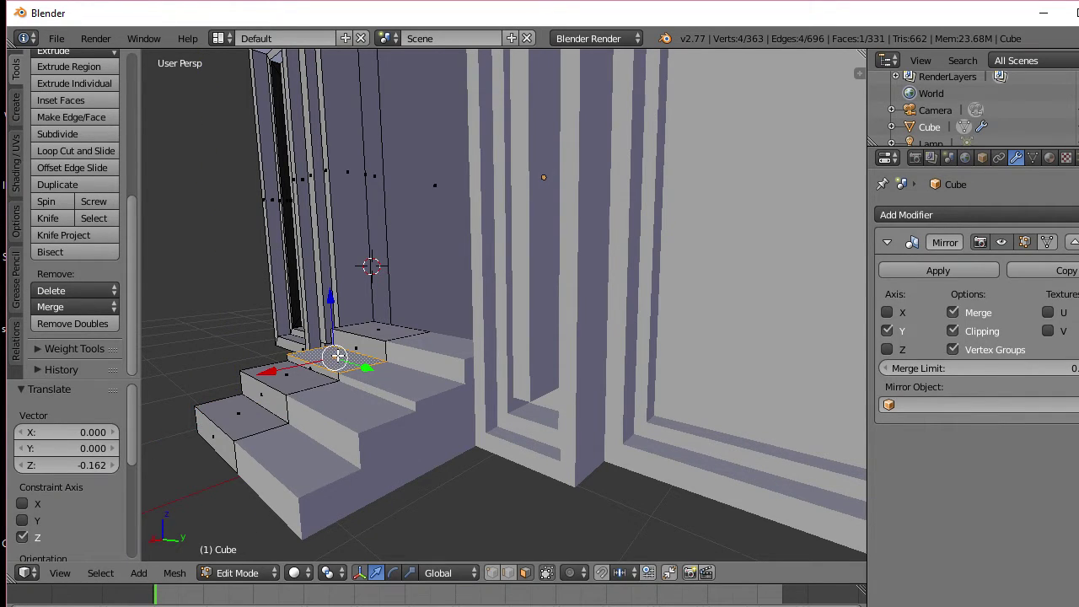
{"action": "key", "text": "g"}
{"action": "key", "text": "z"}
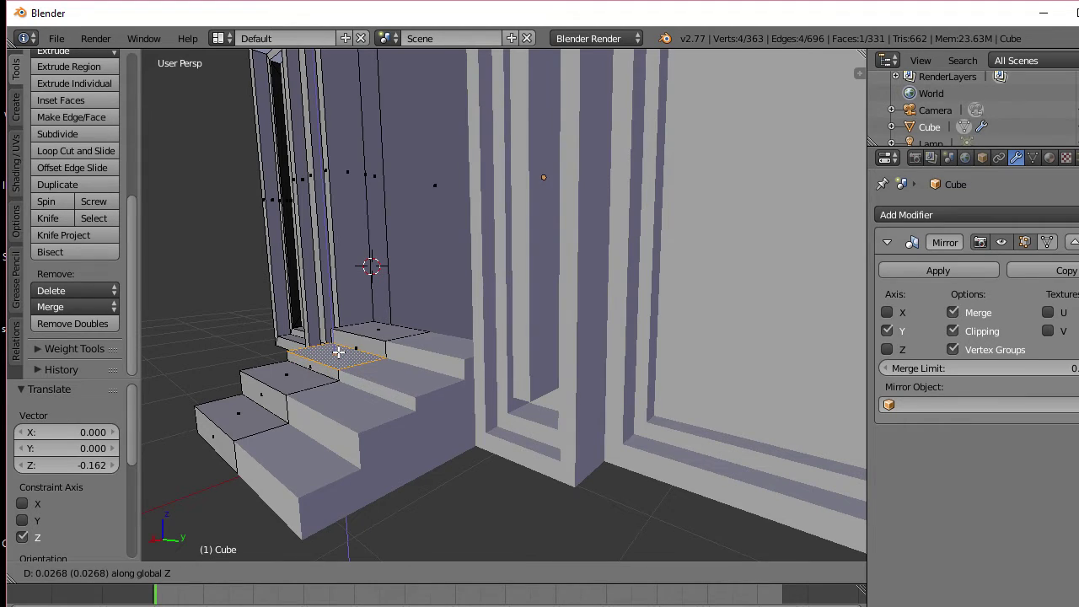
{"action": "left_click", "coordinate": [339, 346]}
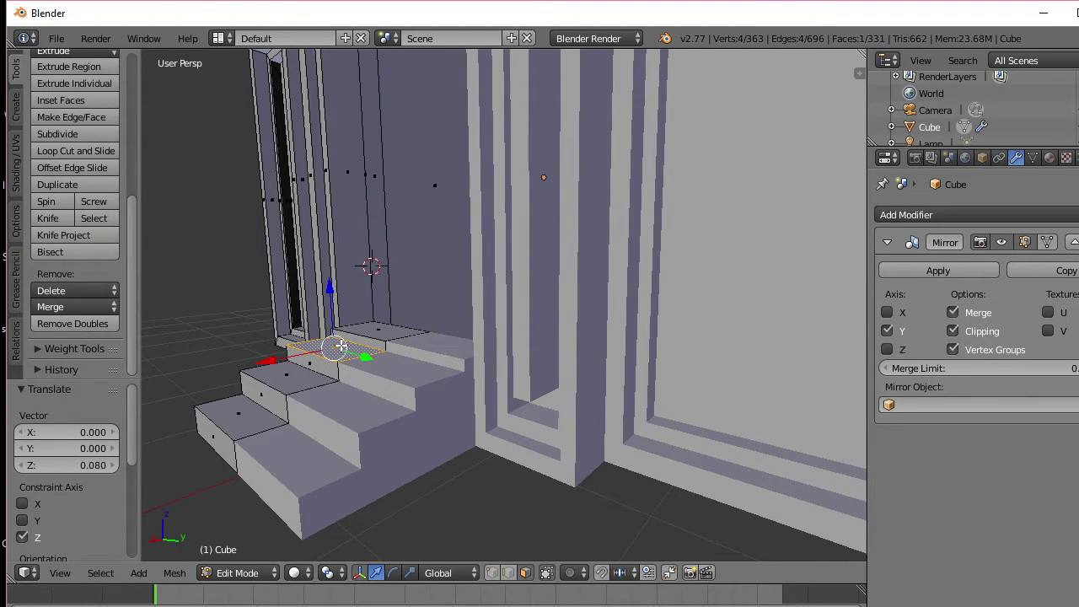
{"action": "middle_click_drag", "start_coordinate": [290, 425], "coordinate": [339, 403]}
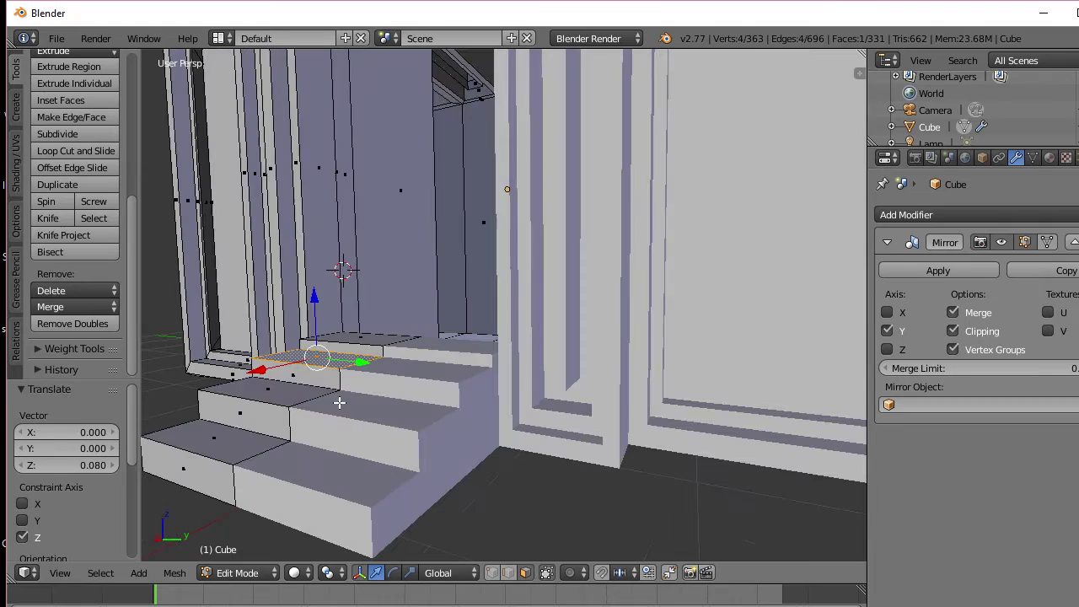
{"action": "right_click", "coordinate": [203, 474]}
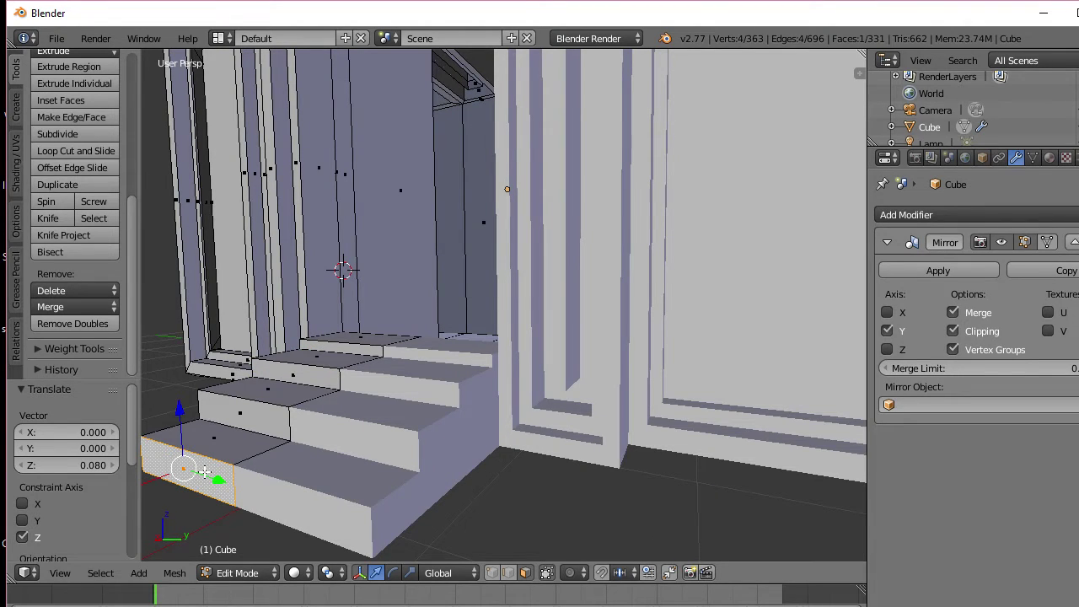
{"action": "key", "text": "e"}
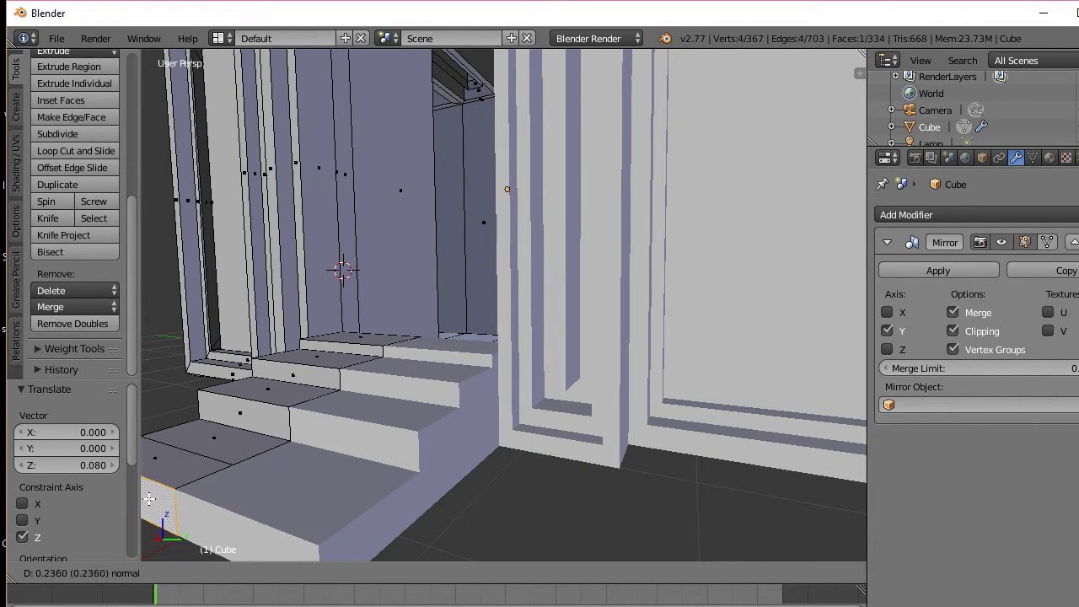
{"action": "right_click", "coordinate": [181, 481]}
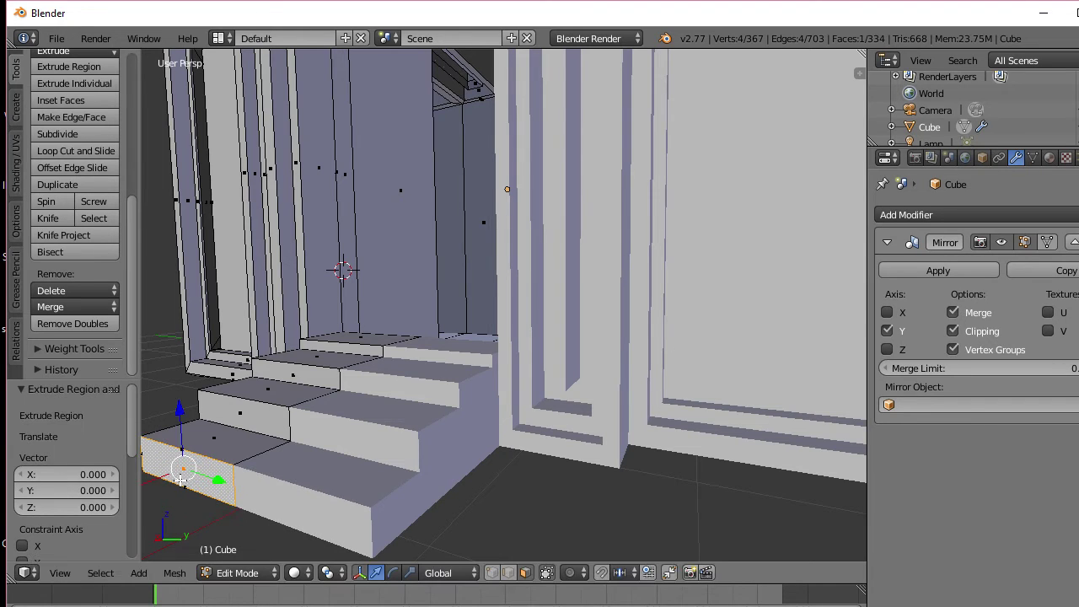
{"action": "middle_click_drag", "start_coordinate": [180, 481], "coordinate": [872, 477]}
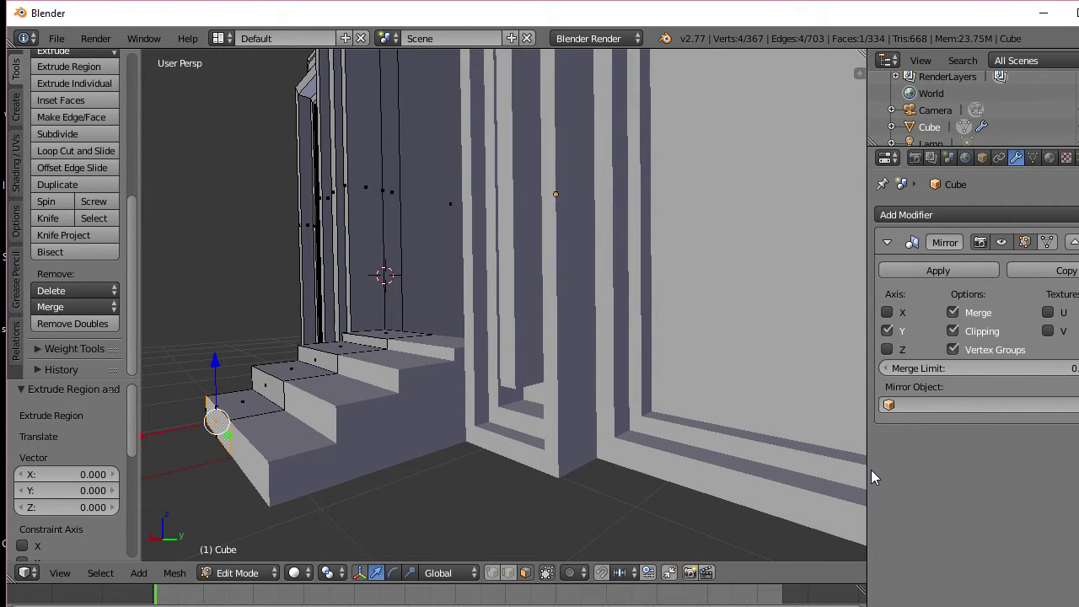
{"action": "key", "text": "ctrl+z"}
{"action": "key", "text": "ctrl+z"}
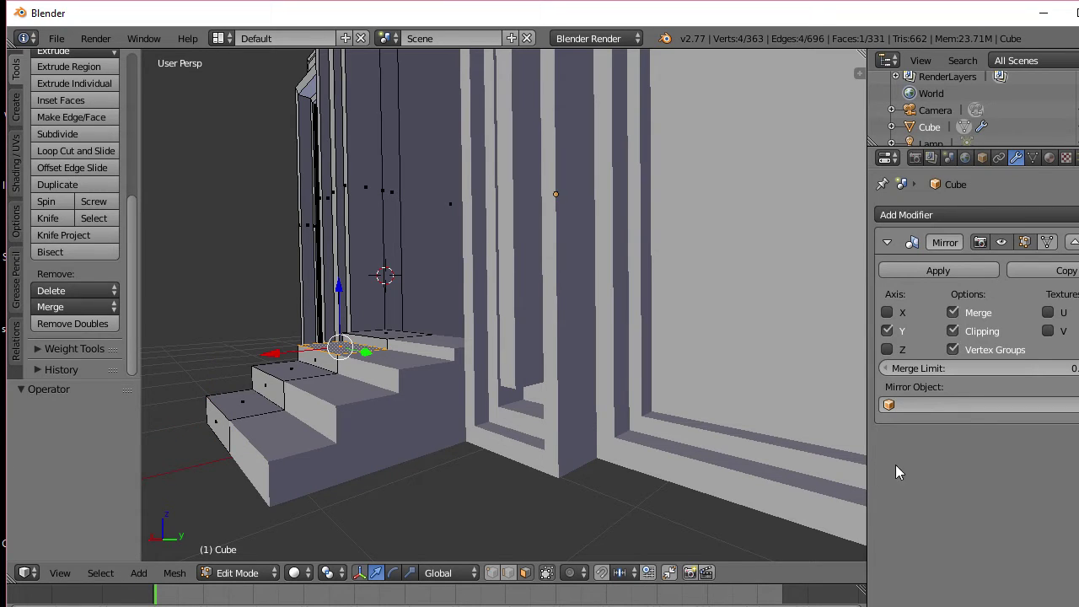
Step: Extrude the front face of the lowest stair step outward by about 0.279
{"action": "right_click", "coordinate": [216, 430]}
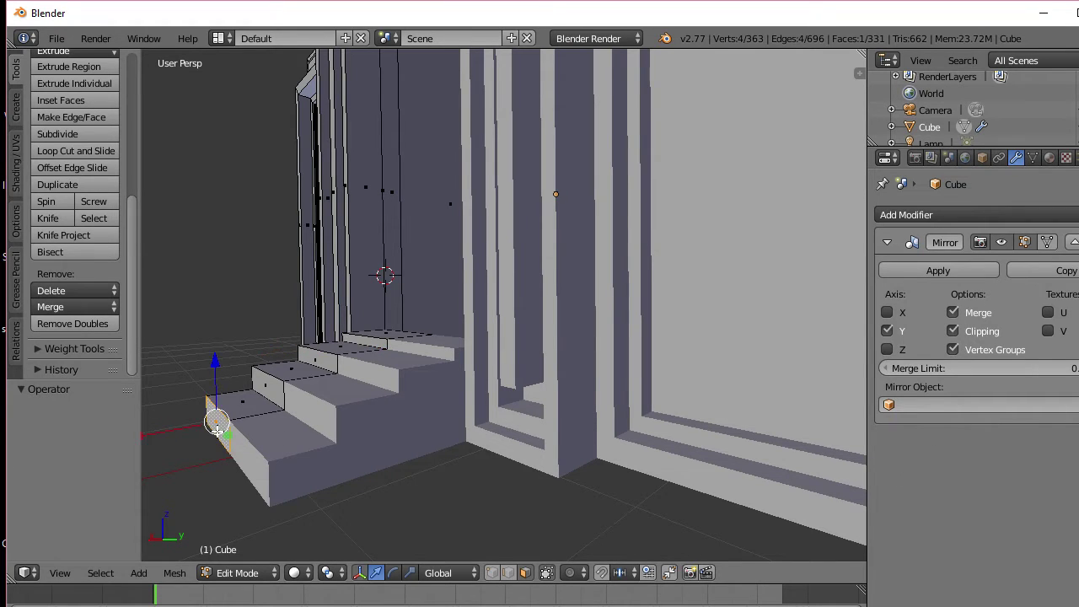
{"action": "key", "text": "e"}
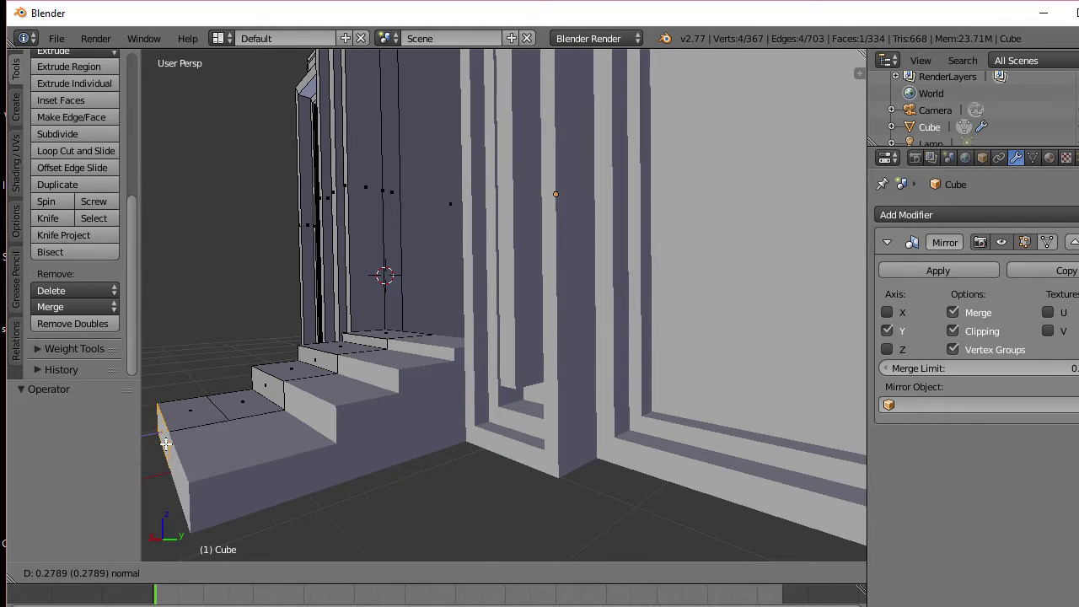
{"action": "left_click", "coordinate": [209, 430]}
{"action": "right_click", "coordinate": [176, 405]}
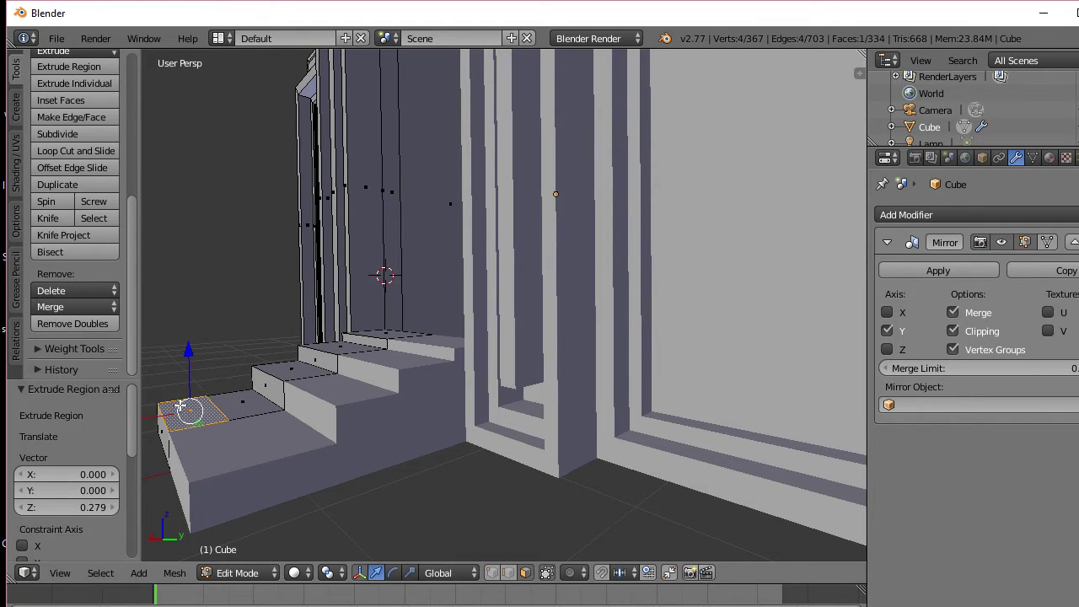
{"action": "key", "text": "g"}
{"action": "key", "text": "z"}
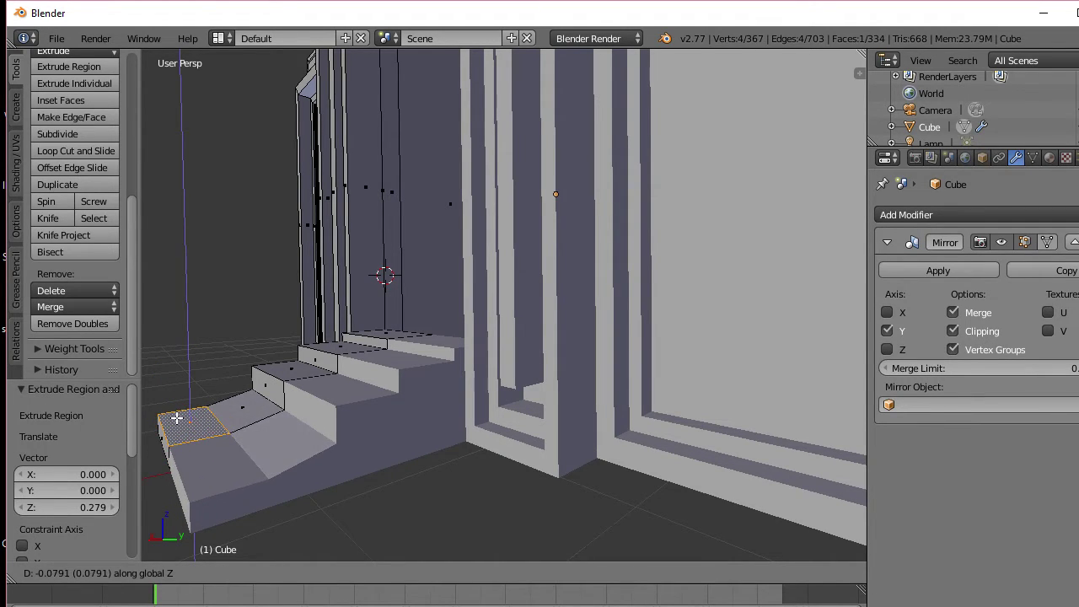
{"action": "left_click", "coordinate": [176, 417]}
Step: Extrude the top face of the segment just behind the new outermost one upward by about 0.087
{"action": "right_click", "coordinate": [242, 406]}
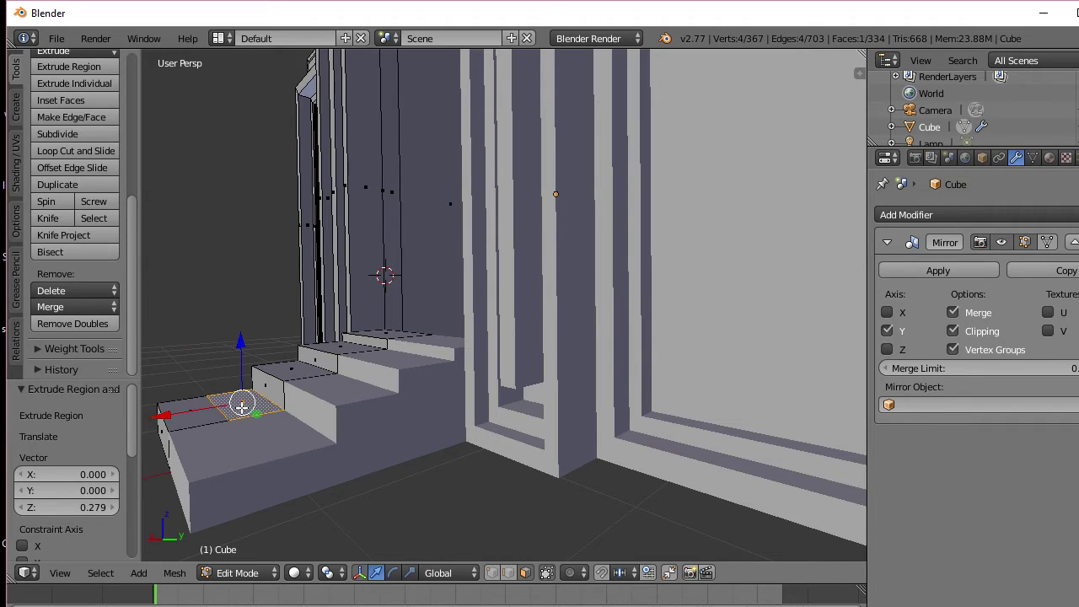
{"action": "key", "text": "e"}
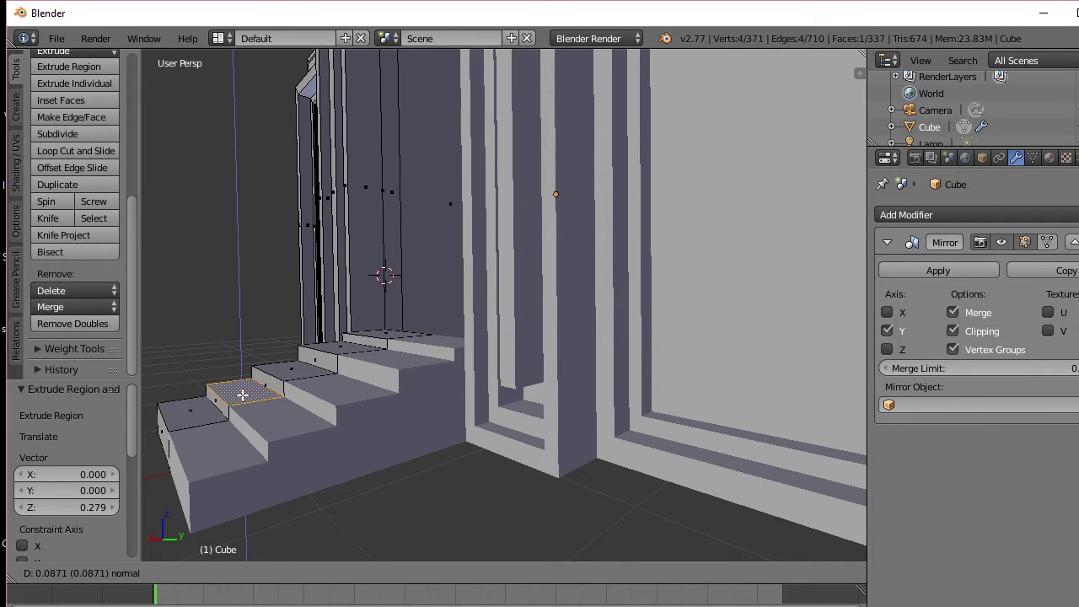
{"action": "left_click", "coordinate": [242, 395]}
Step: Lower the top face of the new outermost stair segment along Z by about 0.099
{"action": "right_click", "coordinate": [188, 415]}
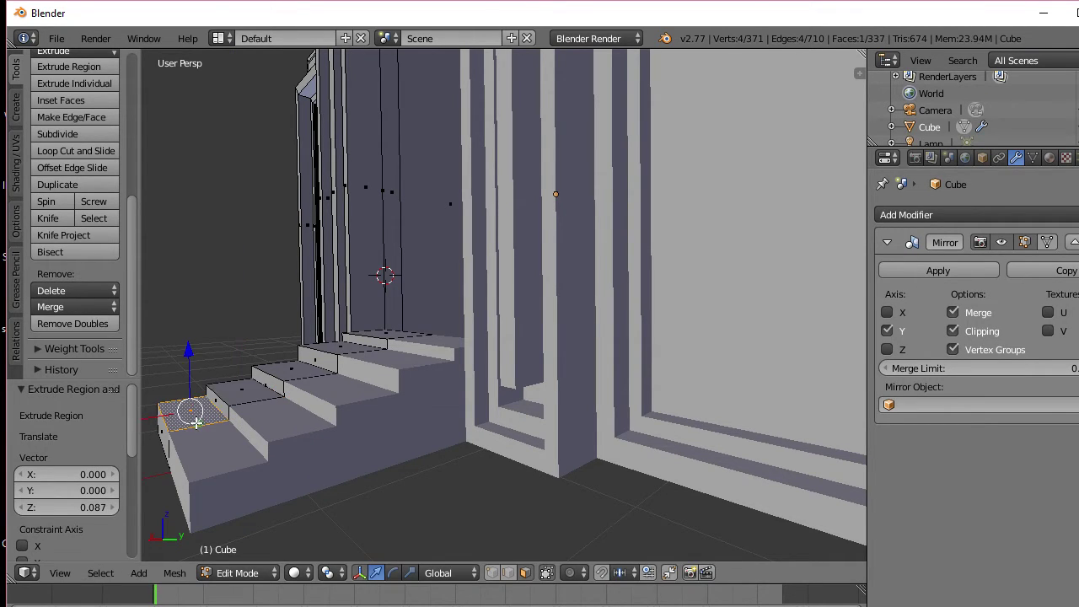
{"action": "key", "text": "g"}
{"action": "key", "text": "z"}
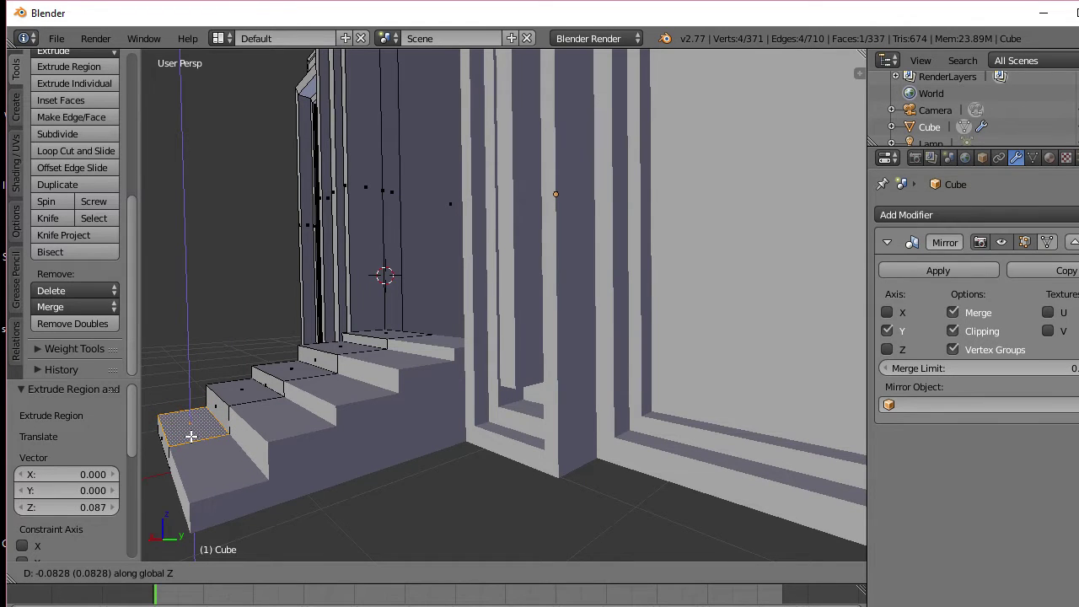
{"action": "left_click", "coordinate": [191, 439]}
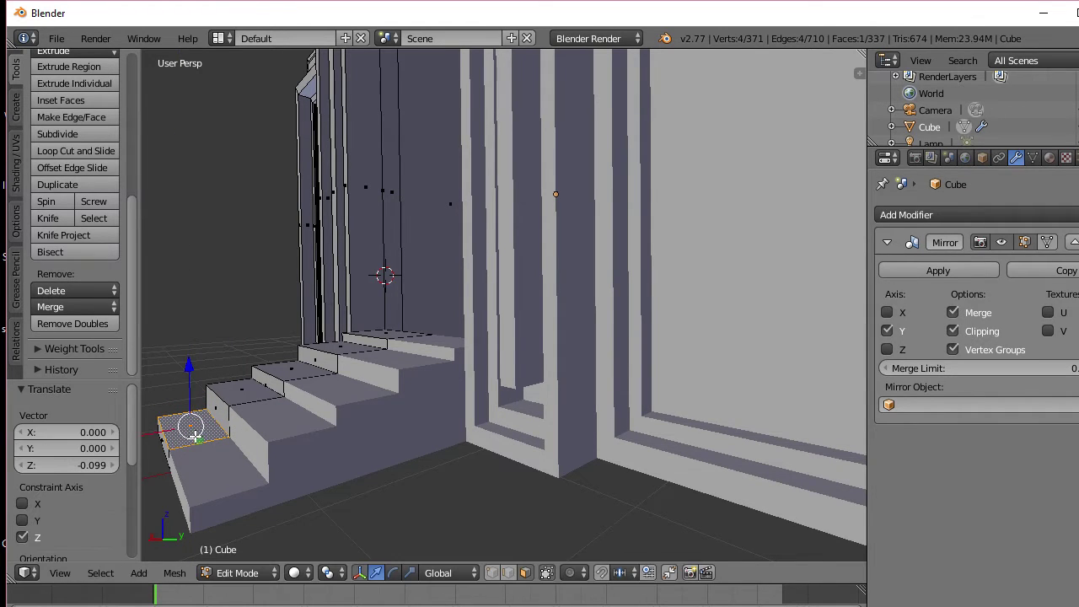
Step: Leave Edit Mode and examine the staircase and the whole building from several angles
{"action": "middle_click_drag", "start_coordinate": [192, 438], "coordinate": [309, 442]}
{"action": "scroll", "coordinate": [389, 424], "scroll_direction": "down", "scroll_amount": 2}
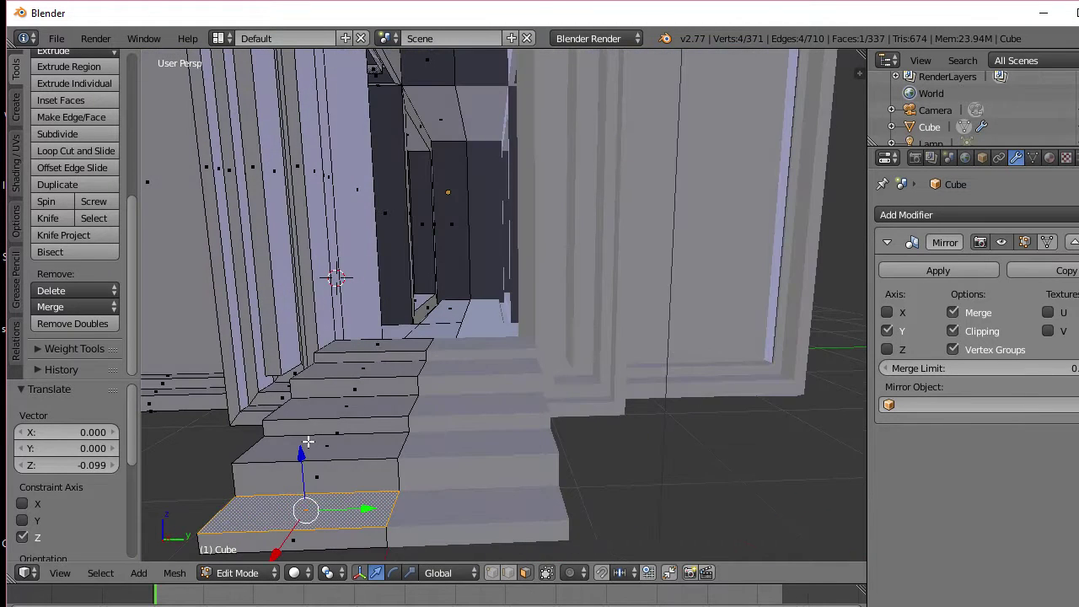
{"action": "key", "text": "Tab"}
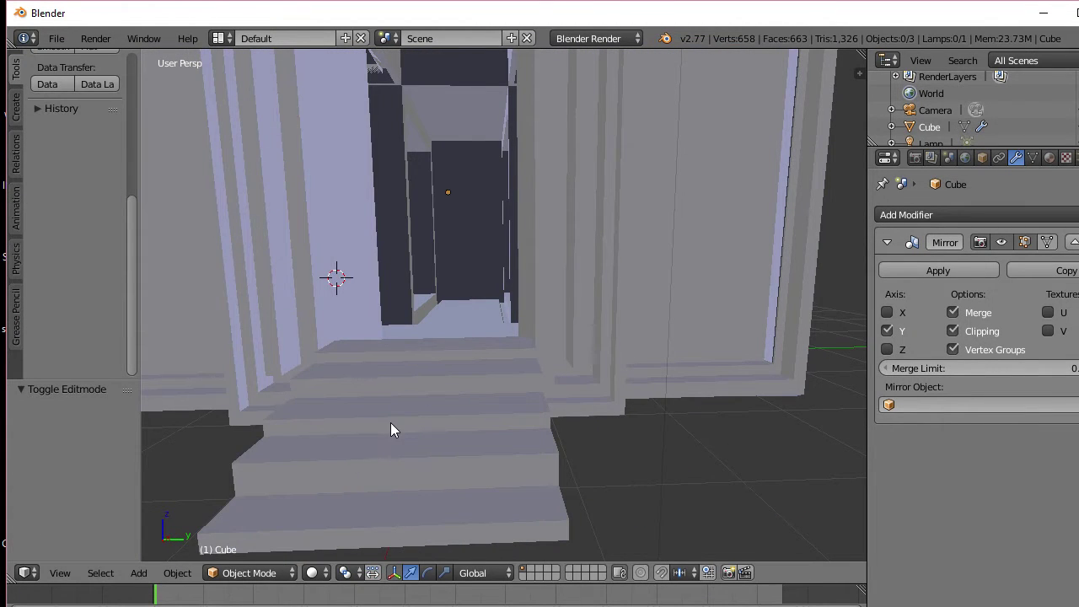
{"action": "scroll", "coordinate": [391, 422], "scroll_direction": "down", "scroll_amount": 2}
{"action": "middle_click_drag", "start_coordinate": [389, 419], "coordinate": [310, 410]}
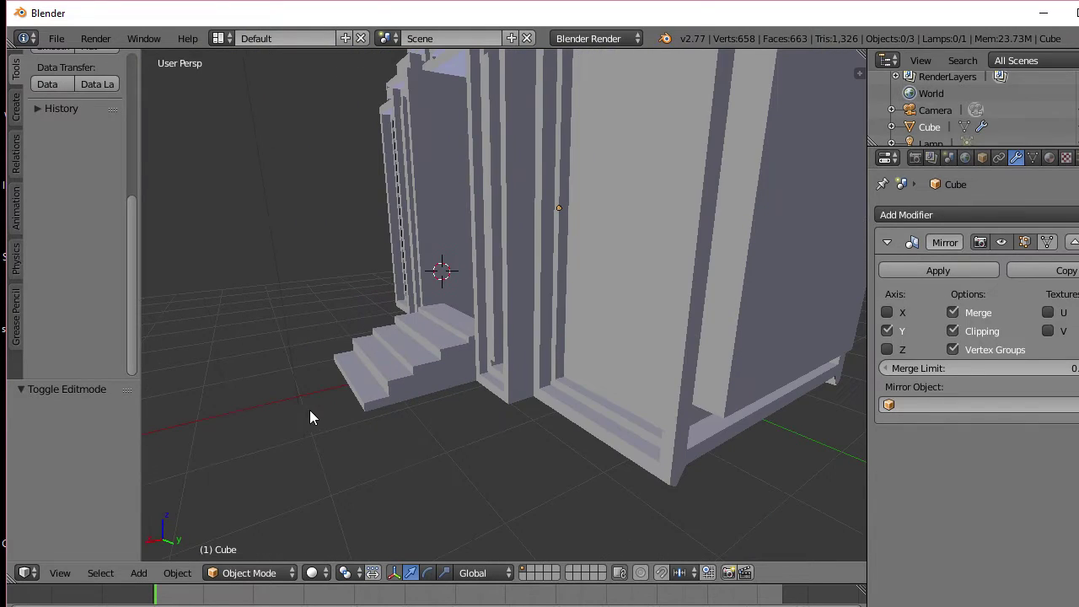
{"action": "middle_click_drag", "start_coordinate": [375, 396], "coordinate": [440, 380]}
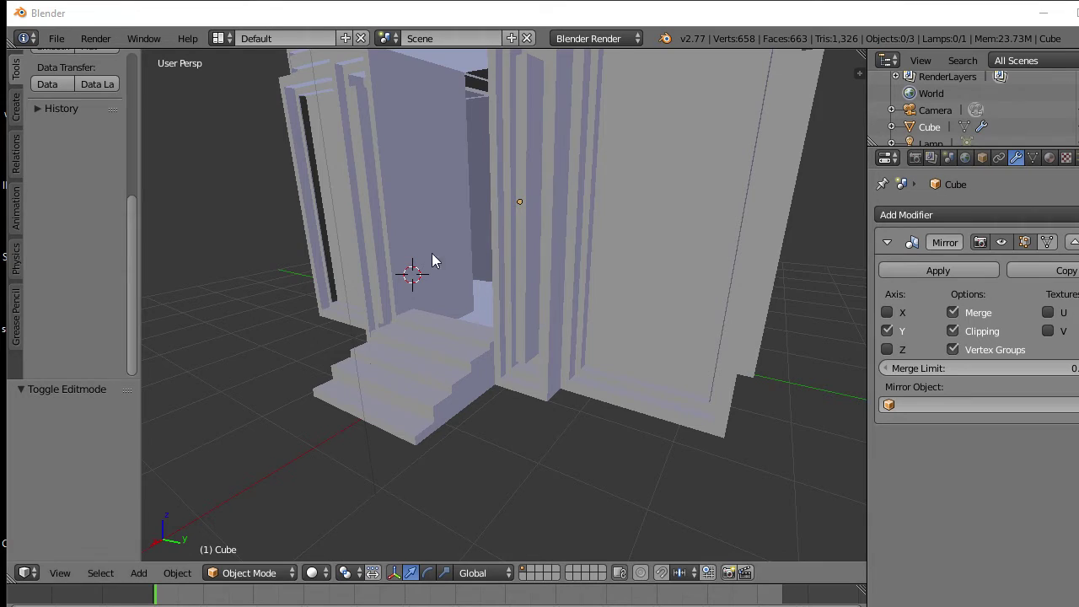
{"action": "middle_click_drag", "start_coordinate": [431, 253], "coordinate": [486, 353]}
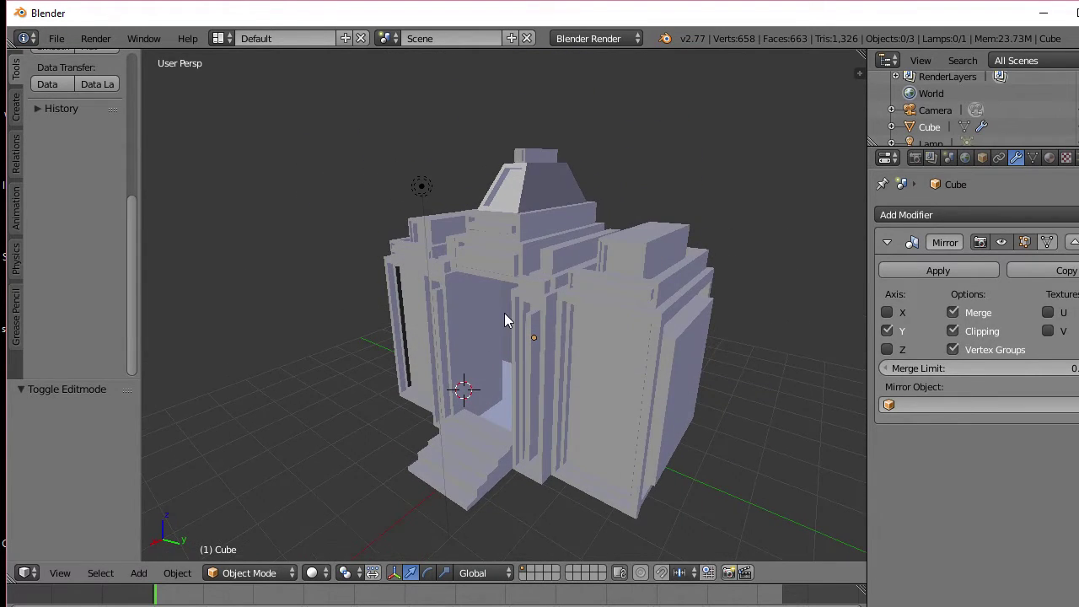
{"action": "middle_click_drag", "start_coordinate": [504, 314], "coordinate": [528, 320]}
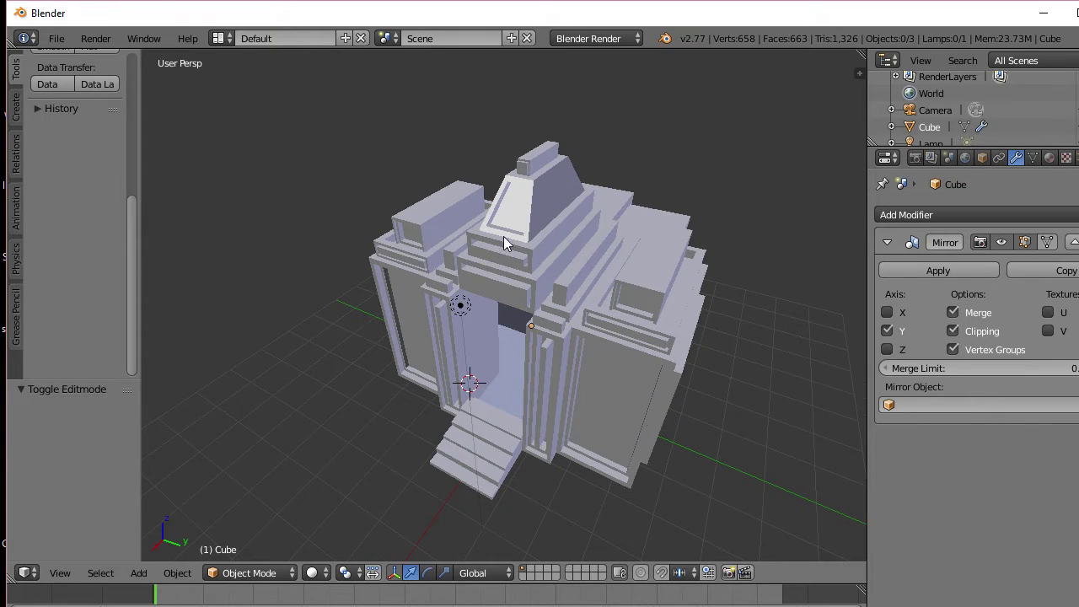
Step: Extrude the large side face of the central roof pyramid outward by about 0.146 and return to Object Mode
{"action": "key", "text": "a"}
{"action": "middle_click_drag", "start_coordinate": [474, 283], "coordinate": [624, 272]}
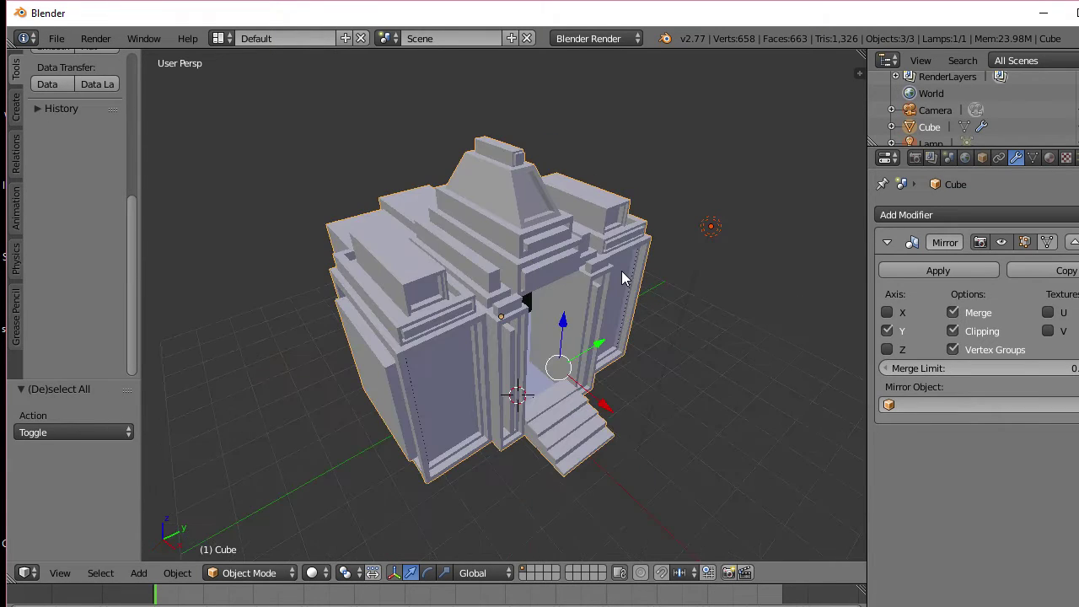
{"action": "key", "text": "Tab"}
{"action": "right_click", "coordinate": [501, 194]}
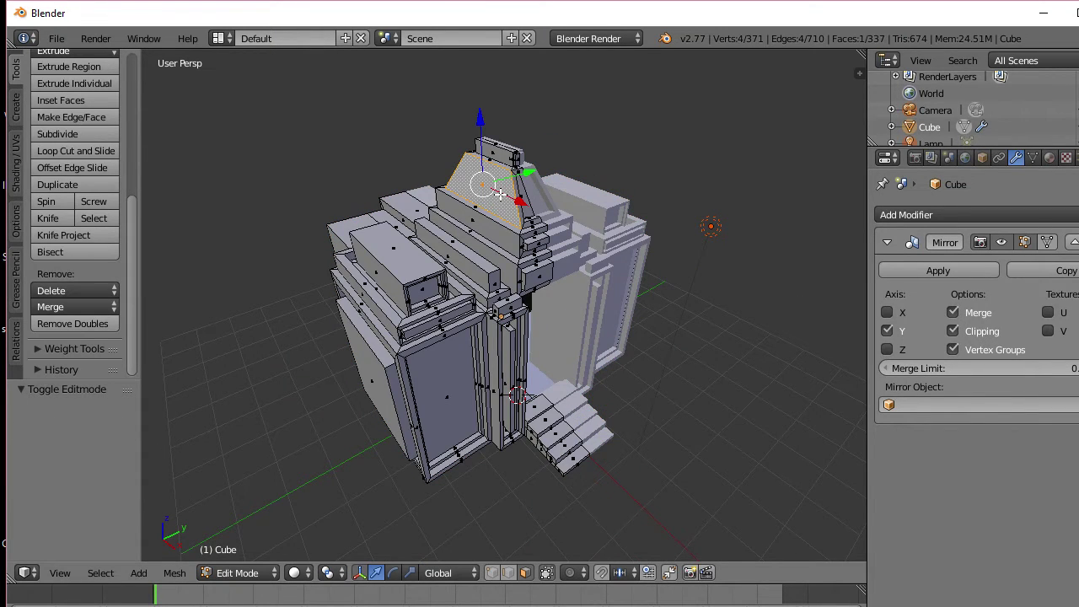
{"action": "scroll", "coordinate": [482, 203], "scroll_direction": "up", "scroll_amount": 3}
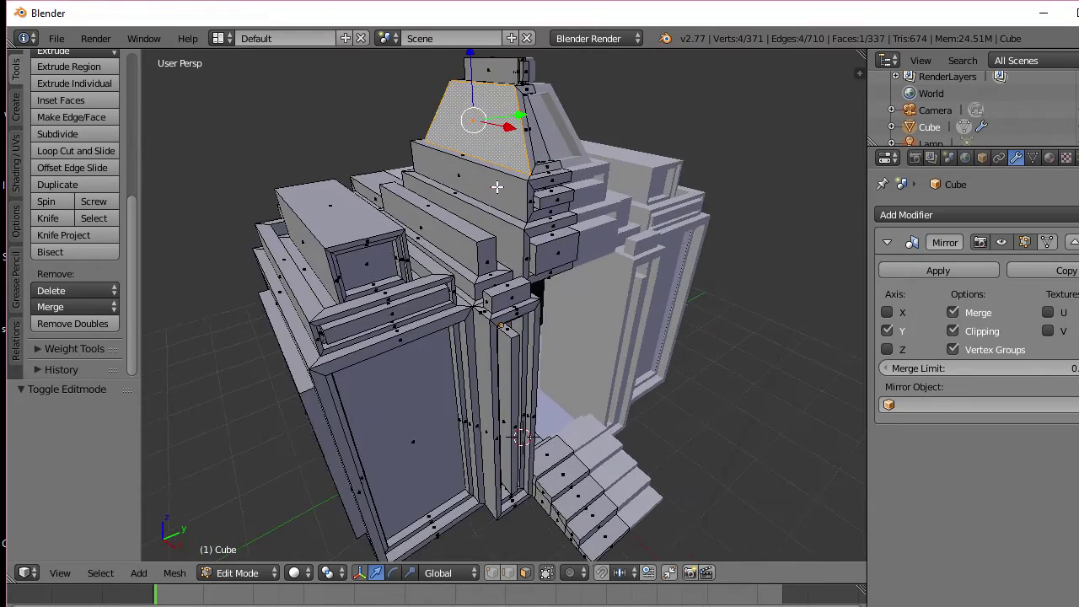
{"action": "middle_click_drag", "start_coordinate": [481, 203], "coordinate": [462, 207]}
{"action": "key", "text": "e"}
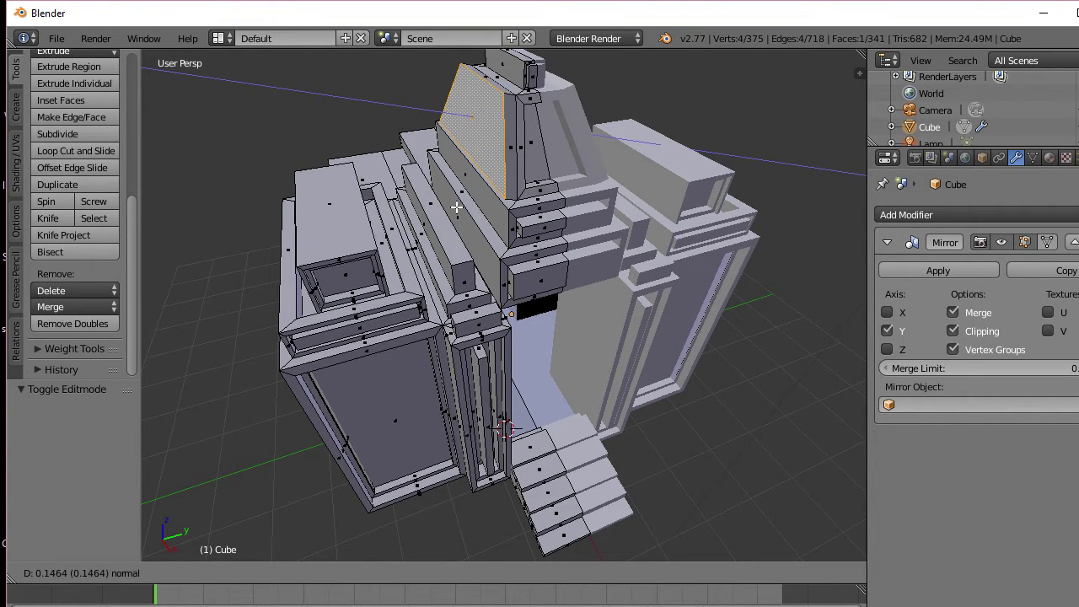
{"action": "left_click", "coordinate": [456, 206]}
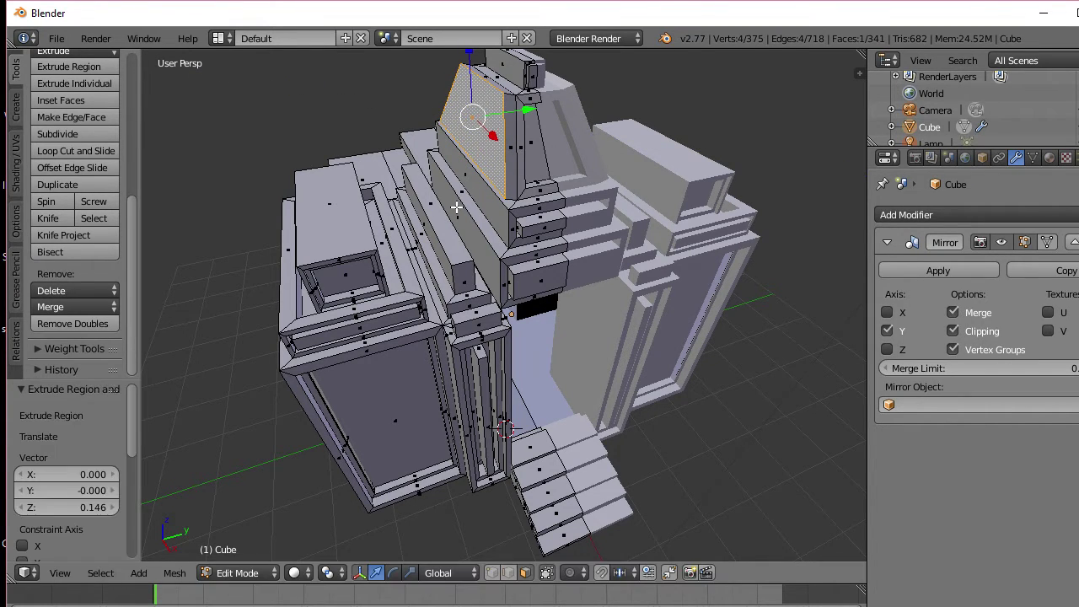
{"action": "key", "text": "Tab"}
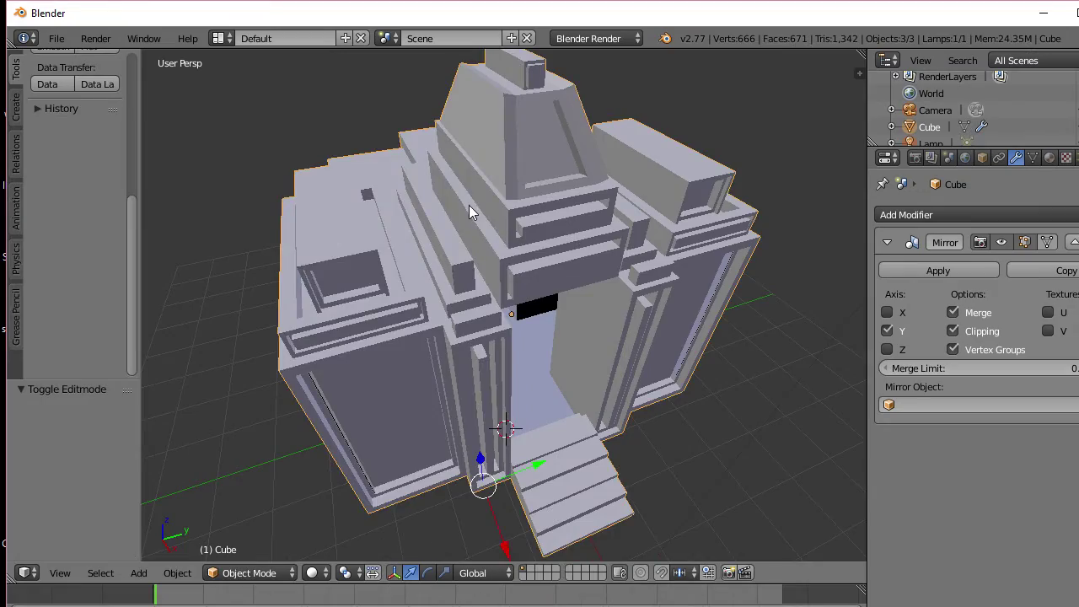
Step: Enter Edit Mode on the building and select the top face of the raised block on the side wing's roof
{"action": "mouse_move", "coordinate": [469, 205]}
{"action": "middle_mouse_down"}
{"action": "mouse_move", "coordinate": [435, 207]}
{"action": "mouse_move", "coordinate": [399, 188]}
{"action": "mouse_move", "coordinate": [306, 210]}
{"action": "mouse_move", "coordinate": [234, 256]}
{"action": "mouse_move", "coordinate": [304, 244]}
{"action": "mouse_move", "coordinate": [384, 193]}
{"action": "mouse_move", "coordinate": [465, 174]}
{"action": "mouse_move", "coordinate": [496, 186]}
{"action": "mouse_move", "coordinate": [494, 200]}
{"action": "mouse_move", "coordinate": [456, 187]}
{"action": "mouse_move", "coordinate": [454, 211]}
{"action": "mouse_move", "coordinate": [466, 196]}
{"action": "mouse_move", "coordinate": [513, 186]}
{"action": "mouse_move", "coordinate": [549, 225]}
{"action": "mouse_move", "coordinate": [483, 211]}
{"action": "middle_mouse_up"}
{"action": "key", "text": "Tab"}
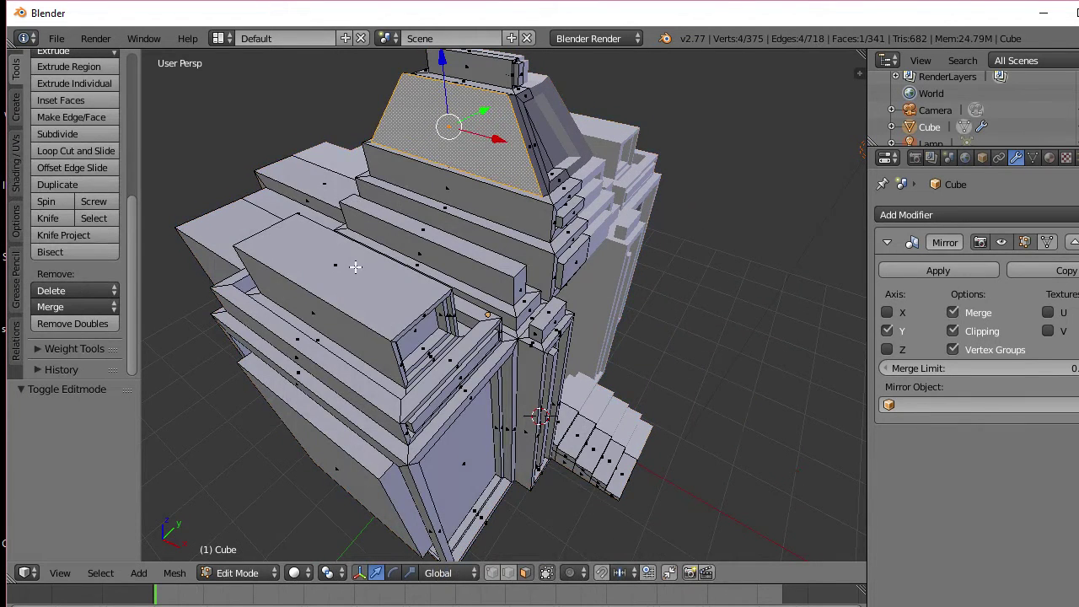
{"action": "right_click", "coordinate": [352, 278]}
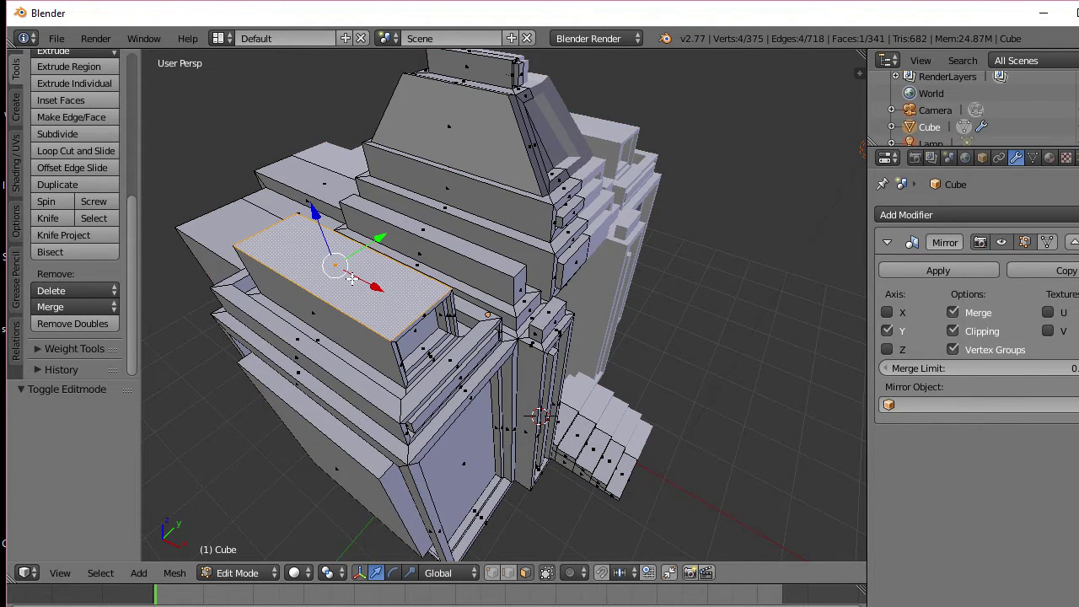
{"action": "key", "text": "i"}
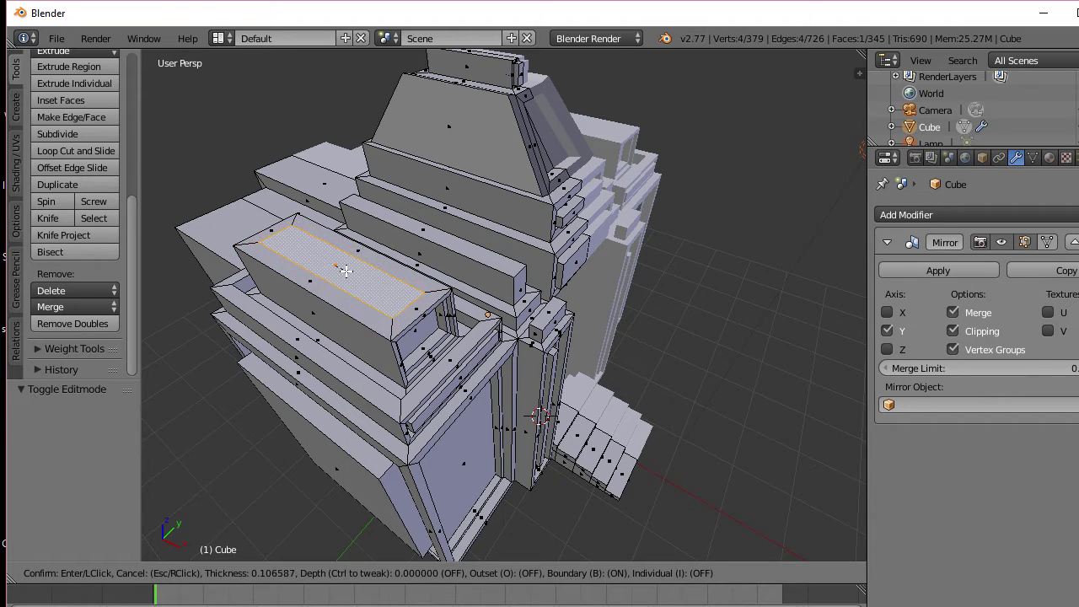
{"action": "right_click", "coordinate": [348, 270]}
{"action": "key", "text": "s"}
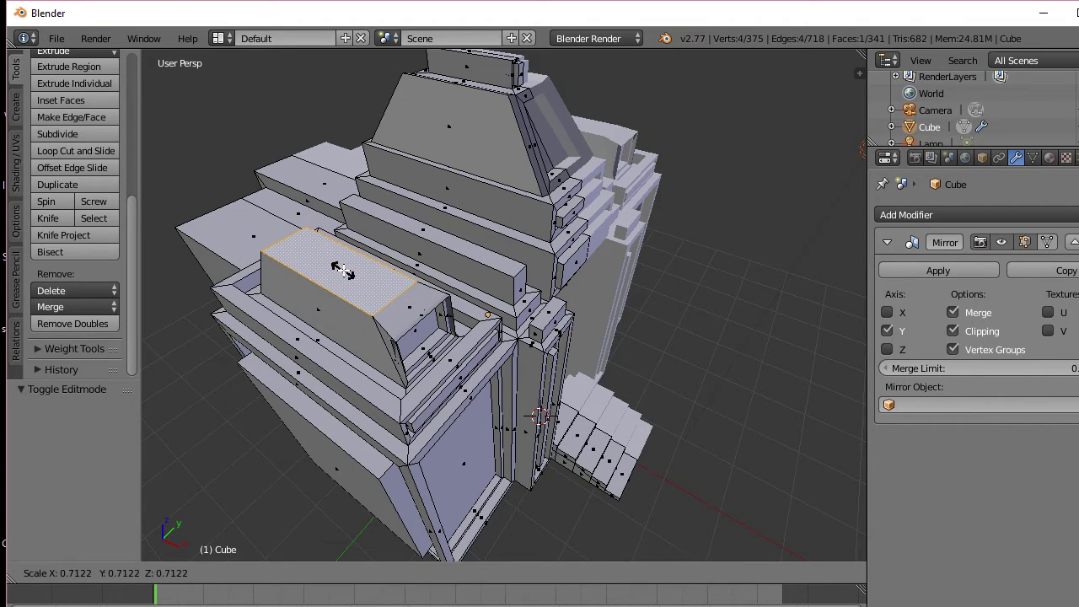
{"action": "right_click", "coordinate": [344, 268]}
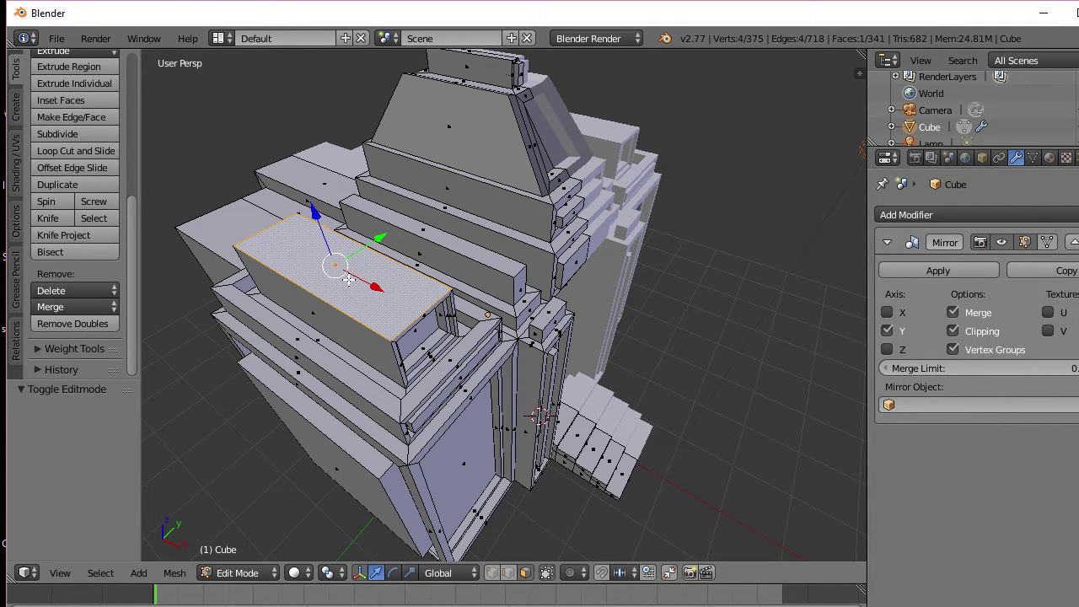
Step: Extrude the block's top face in place, scale it to about 0.52, and narrow it along X by about 0.524
{"action": "key", "text": "e"}
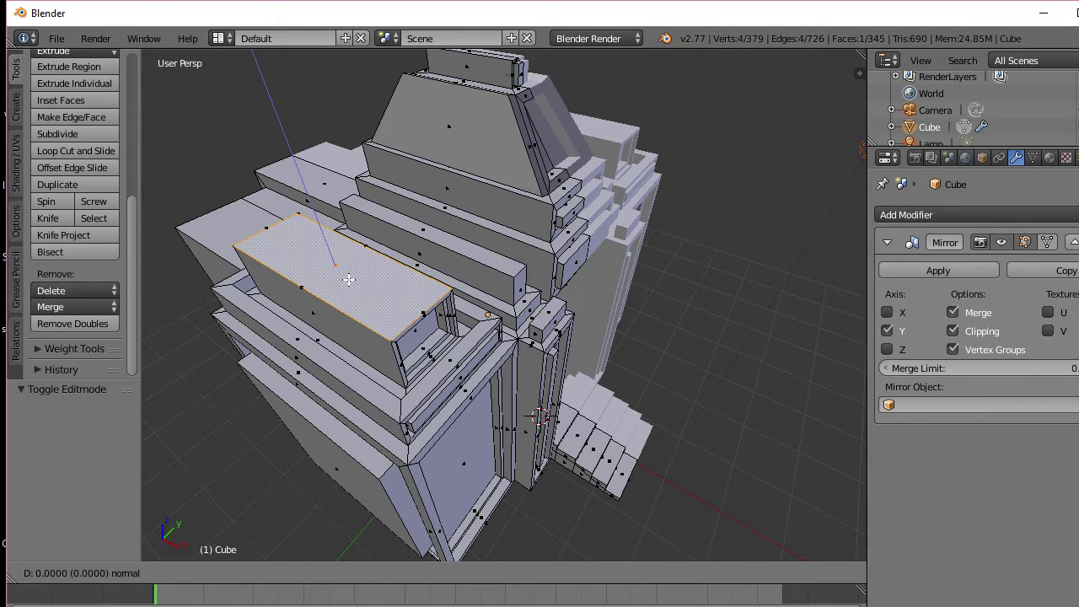
{"action": "right_click", "coordinate": [348, 279]}
{"action": "key", "text": "s"}
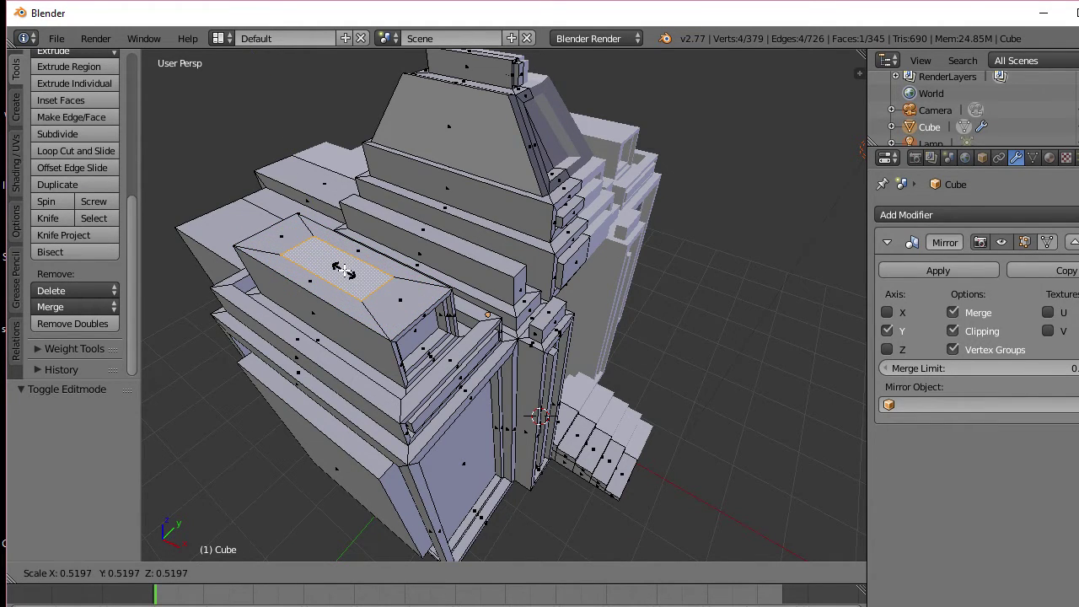
{"action": "left_click", "coordinate": [344, 268]}
{"action": "mouse_move", "coordinate": [344, 268]}
{"action": "middle_mouse_down"}
{"action": "mouse_move", "coordinate": [288, 242]}
{"action": "mouse_move", "coordinate": [454, 268]}
{"action": "middle_mouse_up"}
{"action": "key", "text": "s"}
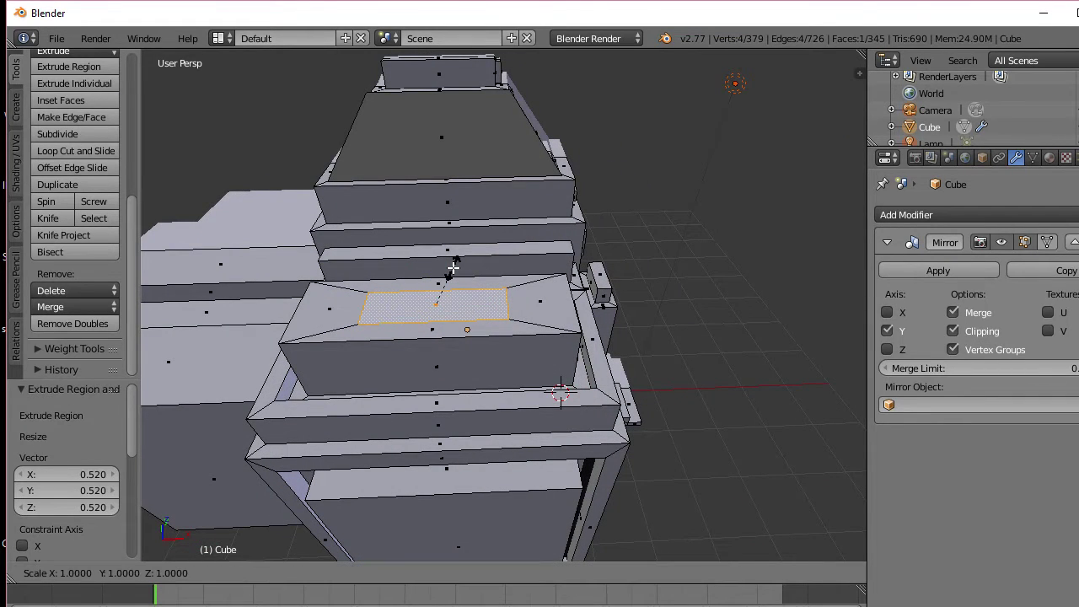
{"action": "key", "text": "x"}
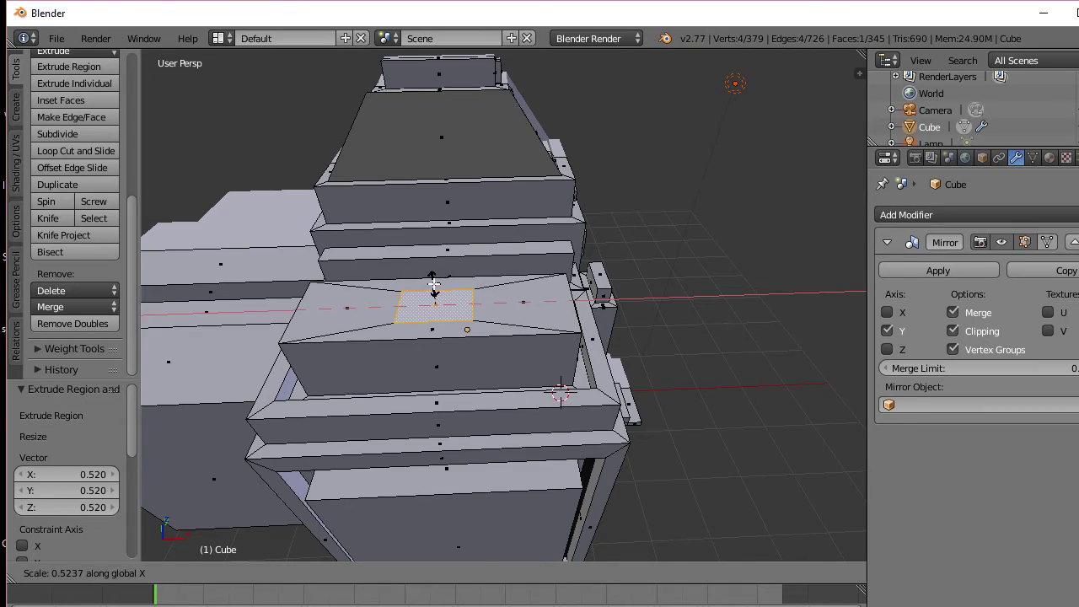
{"action": "left_click", "coordinate": [433, 284]}
Step: Extrude the reduced face on the side wing's roof block upward by about 0.297
{"action": "middle_click_drag", "start_coordinate": [433, 285], "coordinate": [275, 239]}
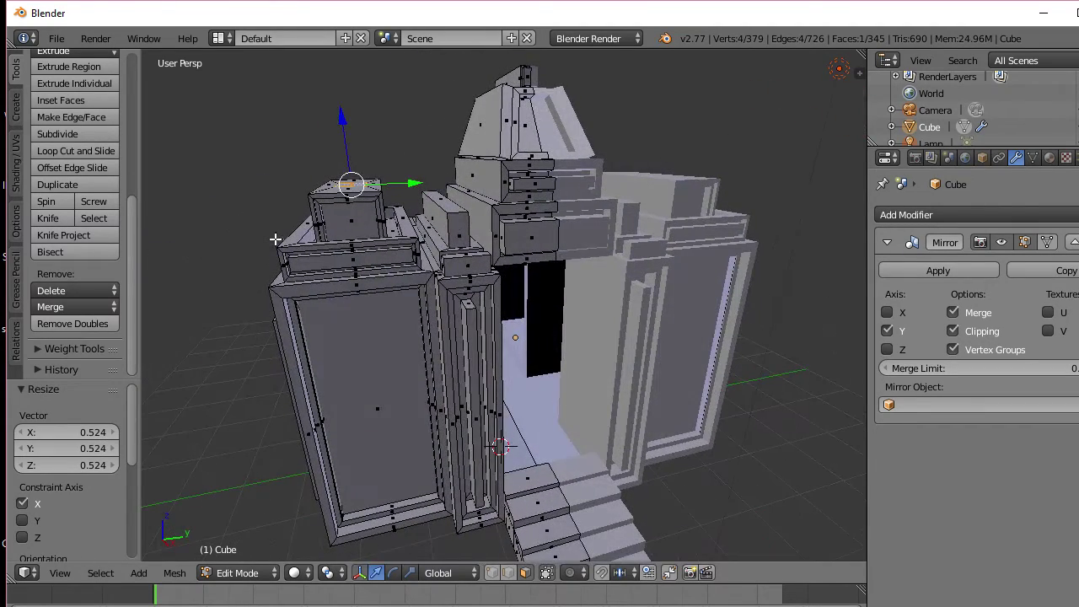
{"action": "key", "text": "e"}
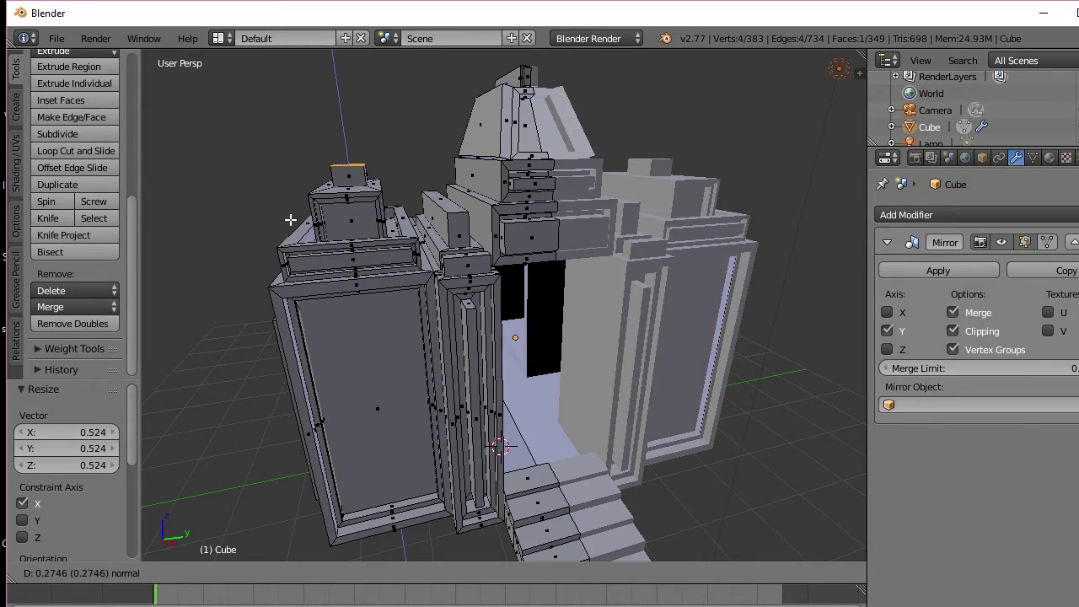
{"action": "left_click", "coordinate": [292, 217]}
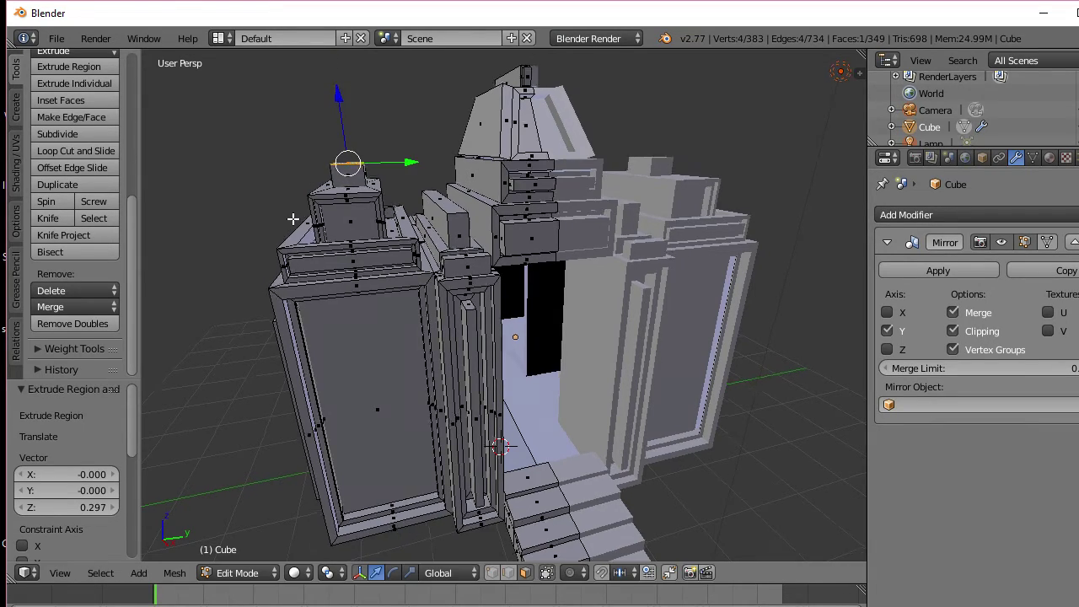
Step: Inset the new tier's top face by about 0.049, extrude it upward by about 0.245, and return to Object Mode
{"action": "middle_click_drag", "start_coordinate": [294, 219], "coordinate": [400, 246]}
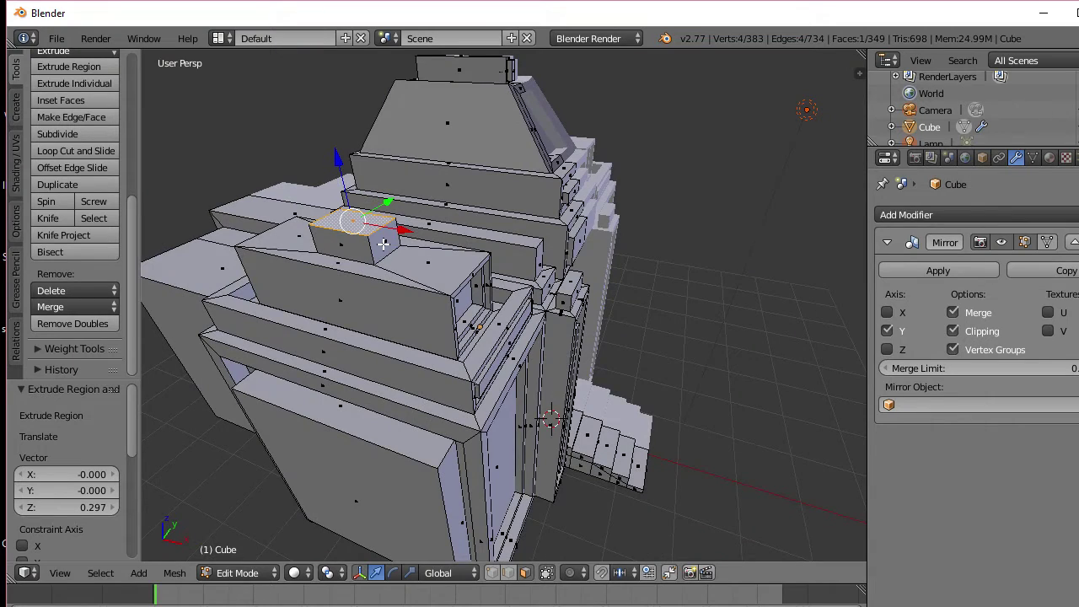
{"action": "key", "text": "i"}
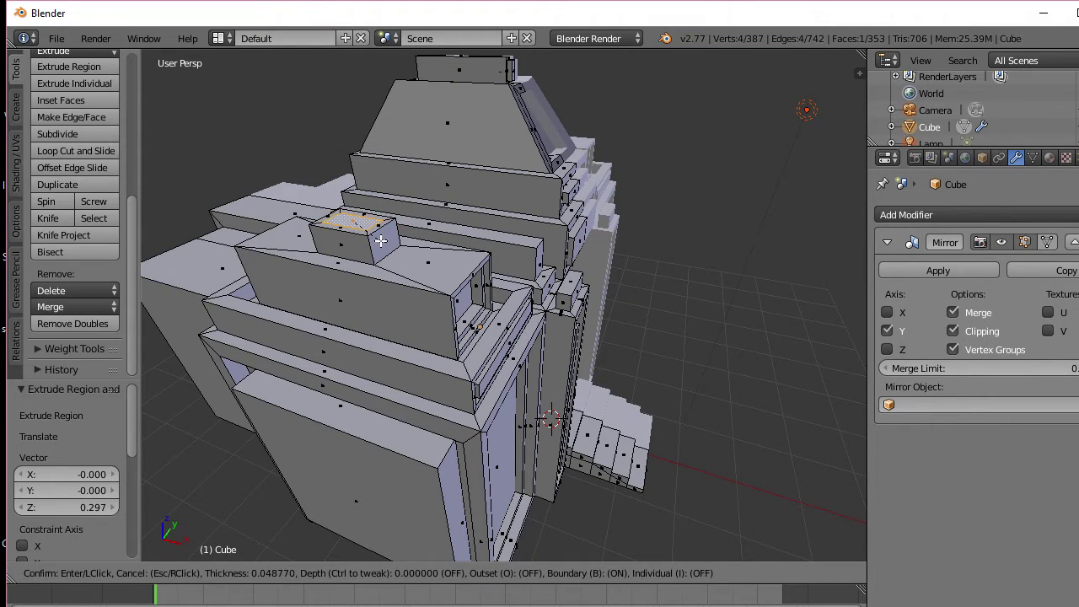
{"action": "left_click", "coordinate": [381, 241]}
{"action": "middle_click_drag", "start_coordinate": [381, 241], "coordinate": [300, 211]}
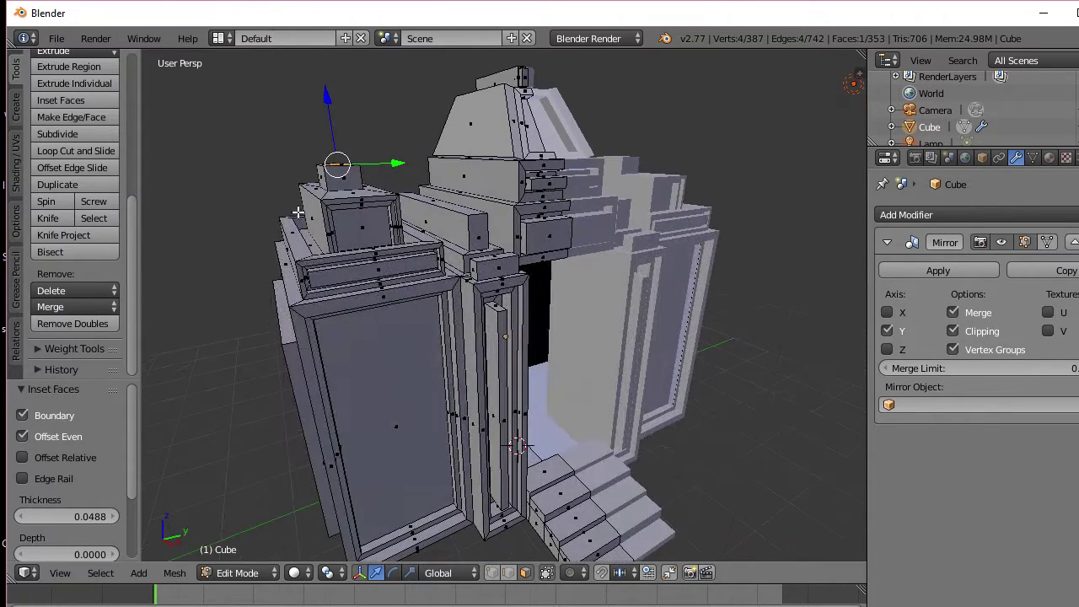
{"action": "key", "text": "e"}
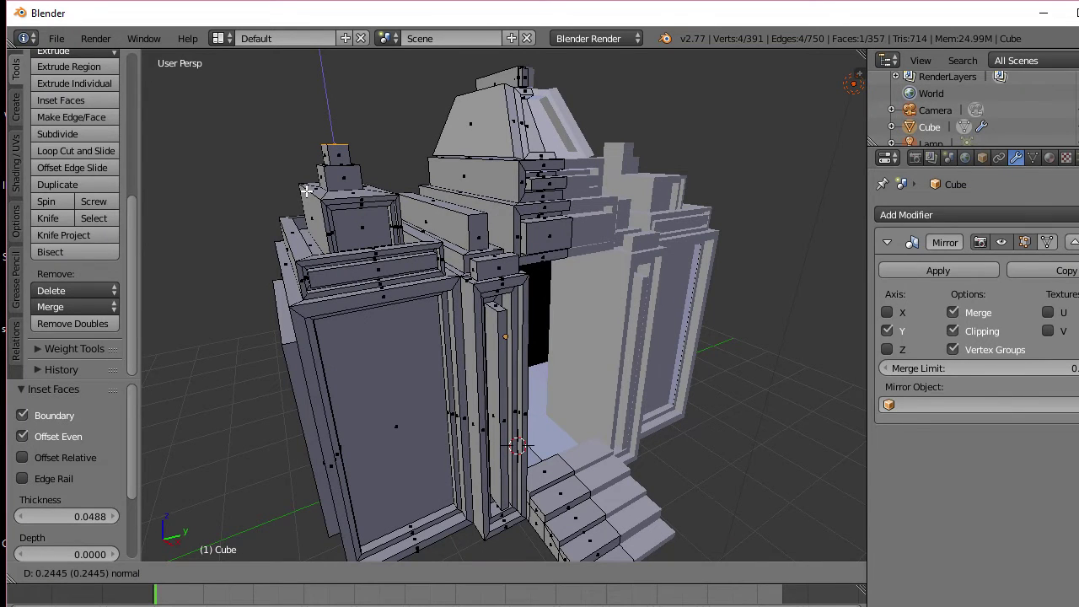
{"action": "left_click", "coordinate": [306, 192]}
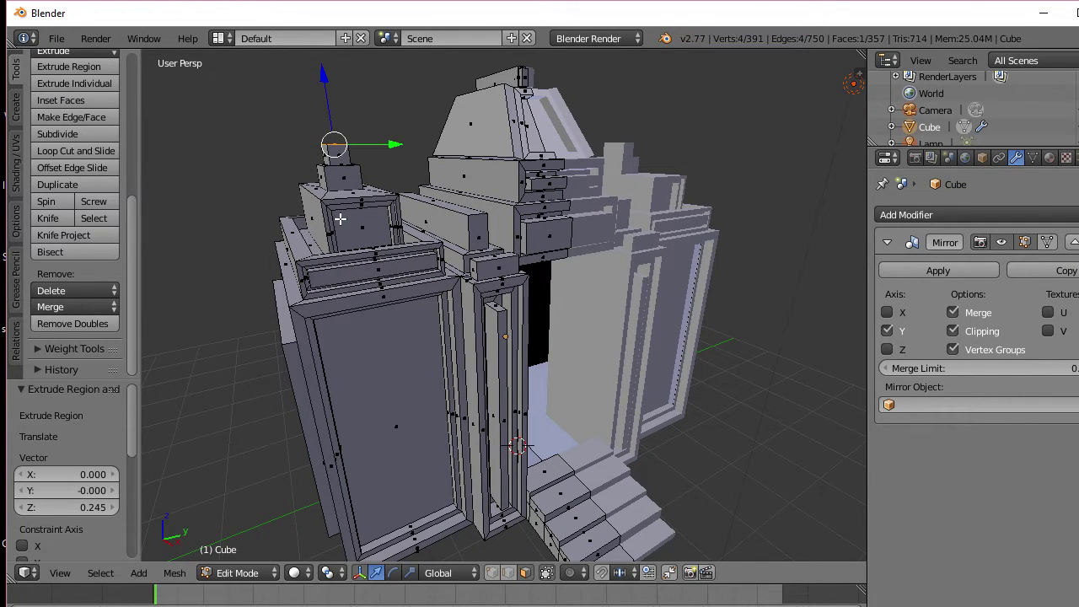
{"action": "key", "text": "Tab"}
Step: Switch the render engine to Cycles Render
{"action": "middle_click_drag", "start_coordinate": [355, 233], "coordinate": [207, 237]}
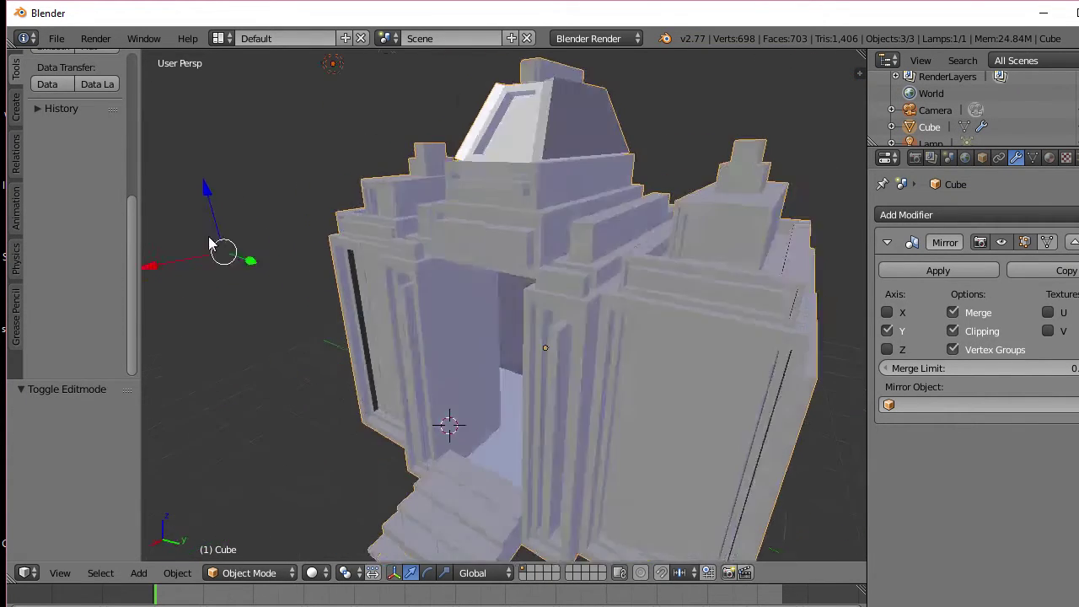
{"action": "scroll", "coordinate": [253, 234], "scroll_direction": "down", "scroll_amount": 2}
{"action": "middle_click_drag", "start_coordinate": [362, 238], "coordinate": [430, 225]}
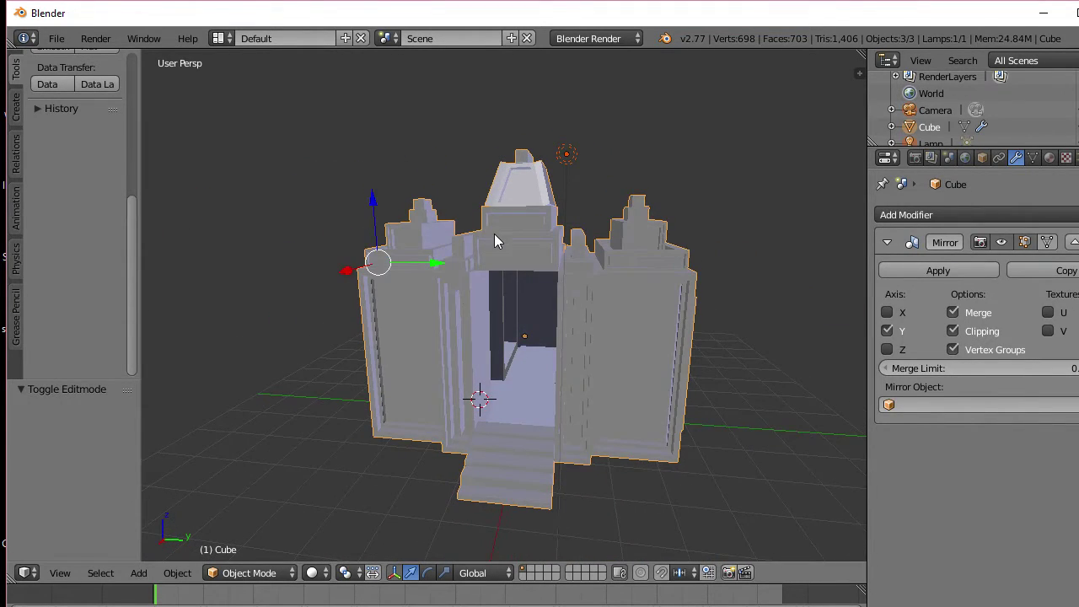
{"action": "scroll", "coordinate": [496, 235], "scroll_direction": "down", "scroll_amount": 2}
{"action": "middle_click_drag", "start_coordinate": [569, 272], "coordinate": [539, 331]}
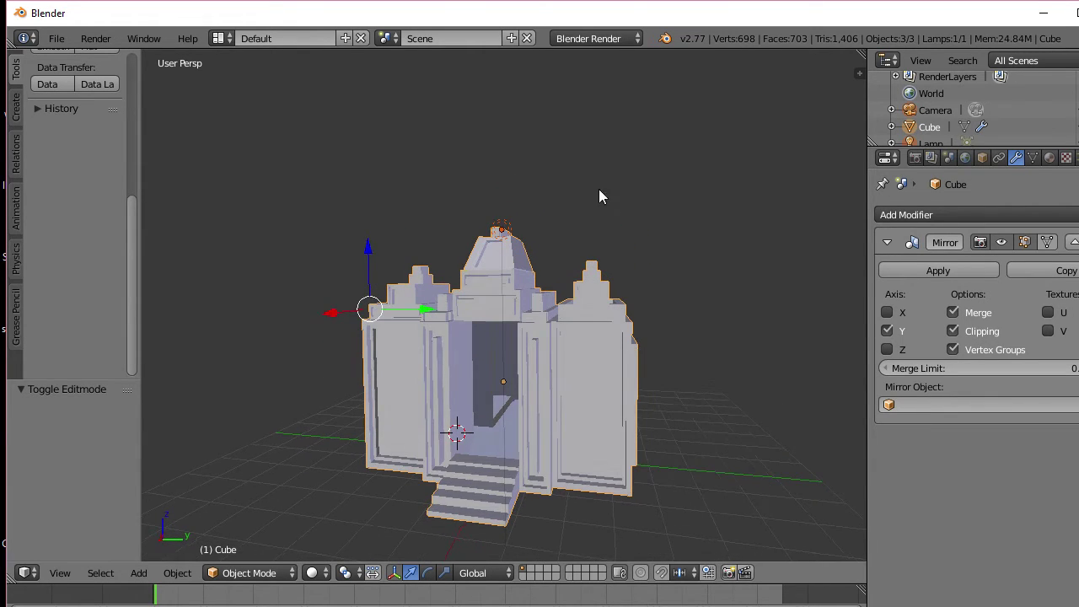
{"action": "left_click", "coordinate": [634, 40]}
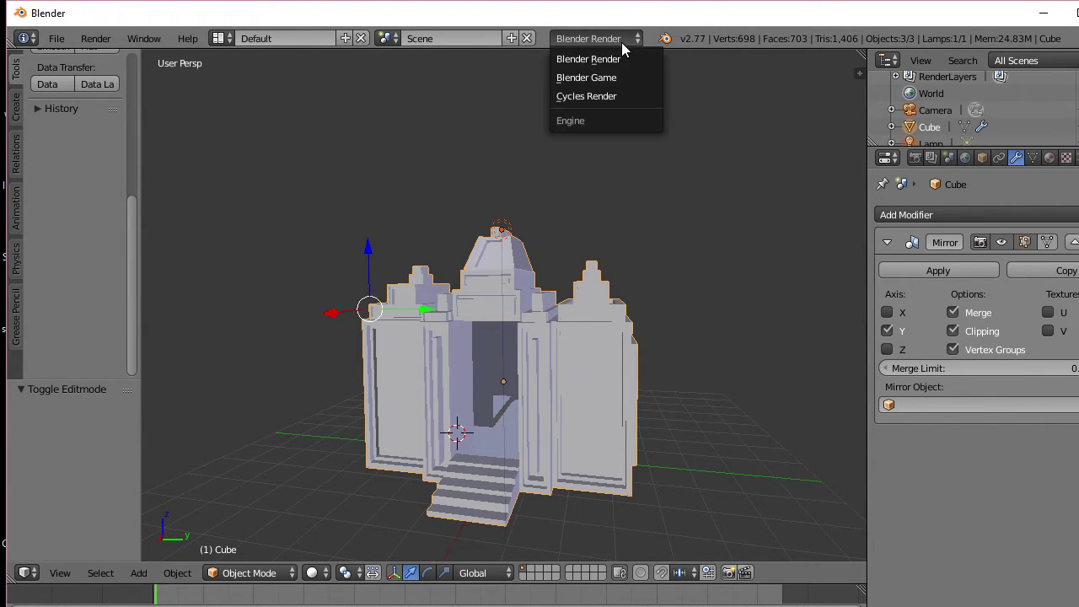
{"action": "left_click", "coordinate": [600, 99]}
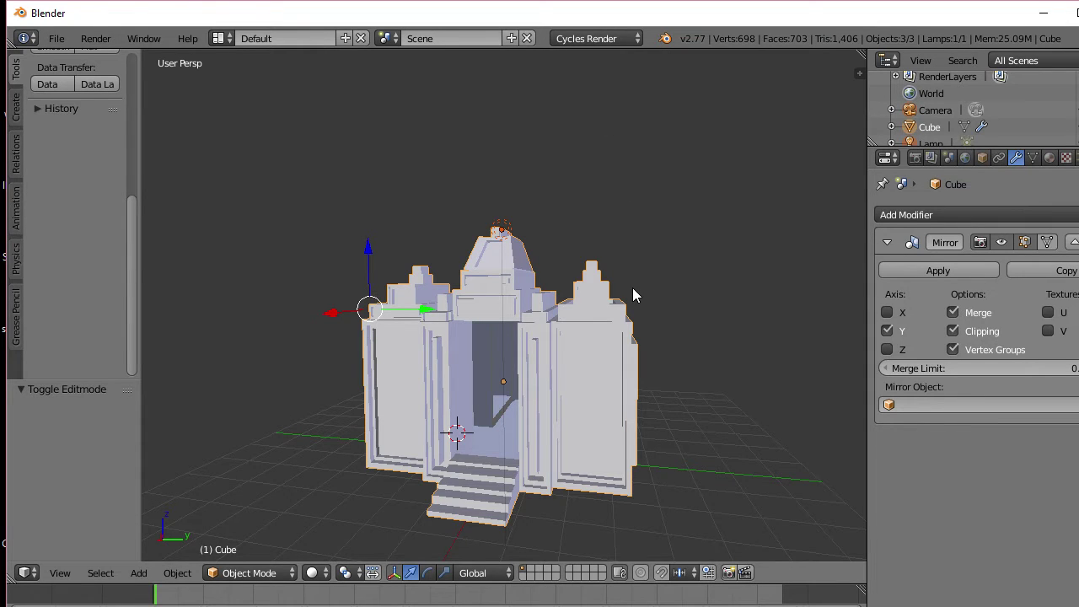
Step: Move the lamp up and away from the building by about 5.547 in X, 2.049 in Y and 2.189 in Z
{"action": "scroll", "coordinate": [509, 231], "scroll_direction": "down", "scroll_amount": 3}
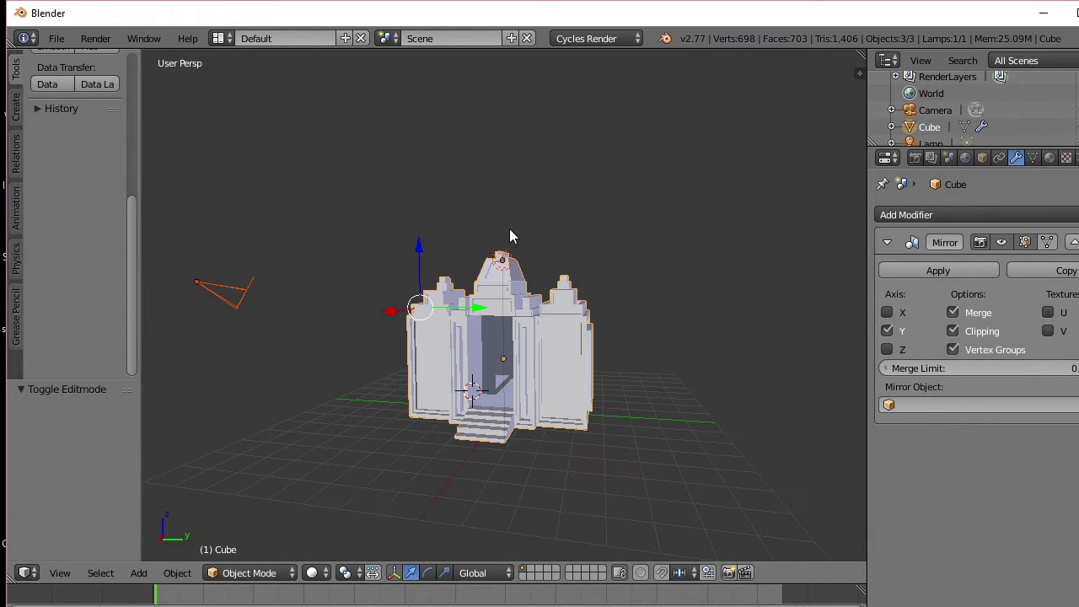
{"action": "scroll", "coordinate": [509, 229], "scroll_direction": "up", "scroll_amount": 2}
{"action": "right_click", "coordinate": [504, 230]}
{"action": "middle_click_drag", "start_coordinate": [506, 230], "coordinate": [692, 248]}
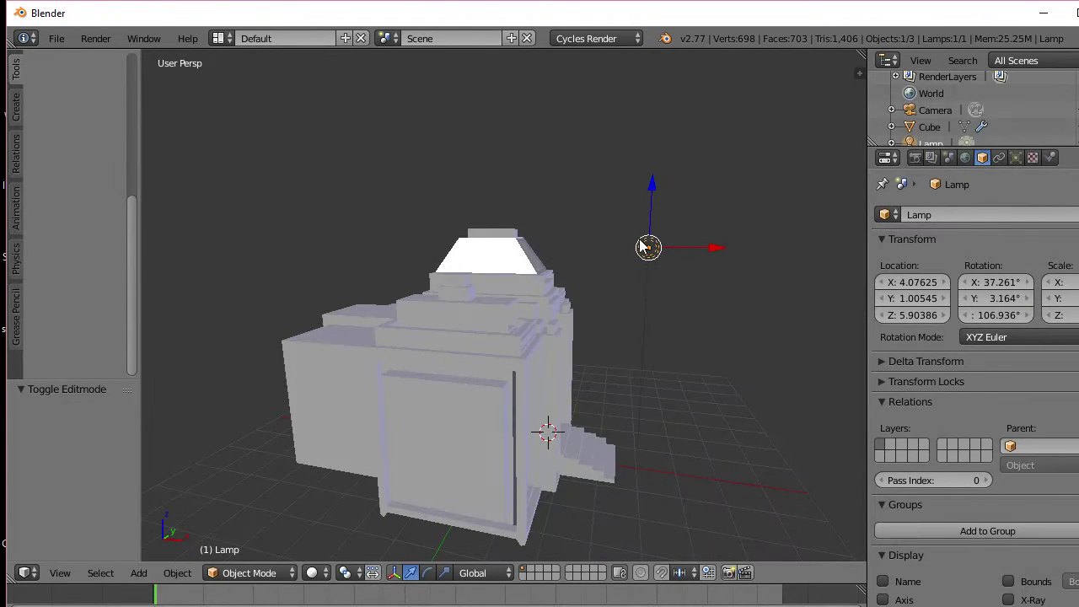
{"action": "key", "text": "g"}
{"action": "left_click", "coordinate": [856, 161]}
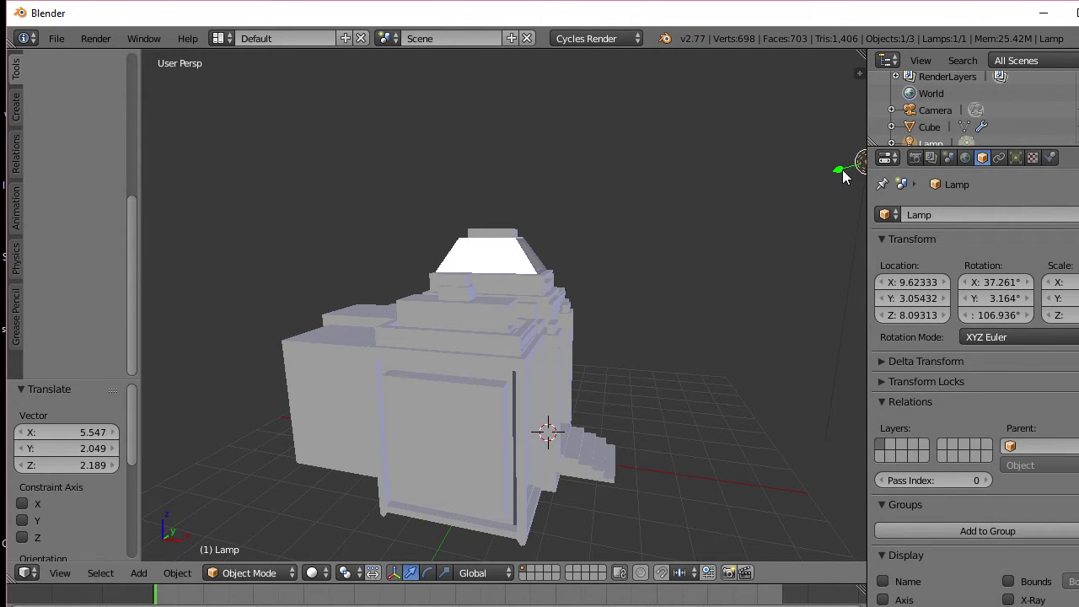
{"action": "key", "text": "r"}
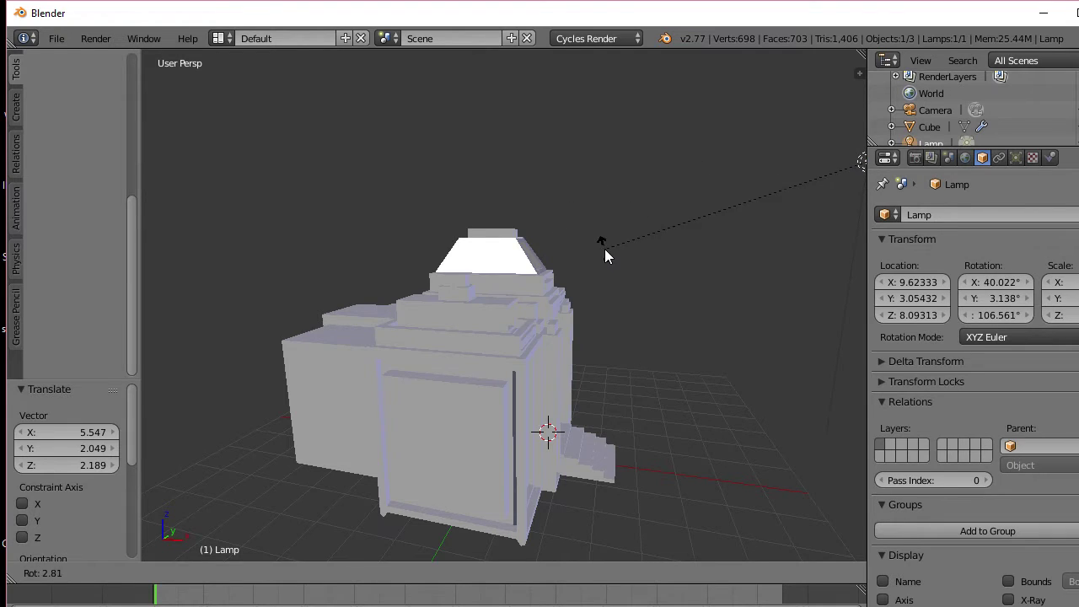
{"action": "right_click", "coordinate": [606, 249]}
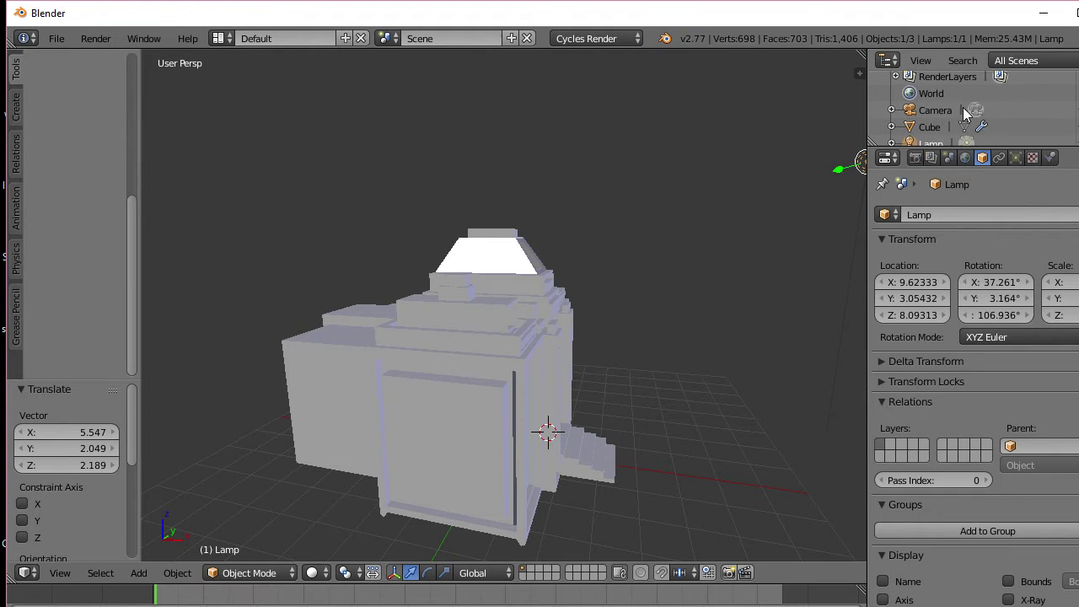
Step: Change the lamp type to Sun and set its size to 0.001
{"action": "left_click", "coordinate": [1014, 158]}
{"action": "left_click", "coordinate": [954, 305]}
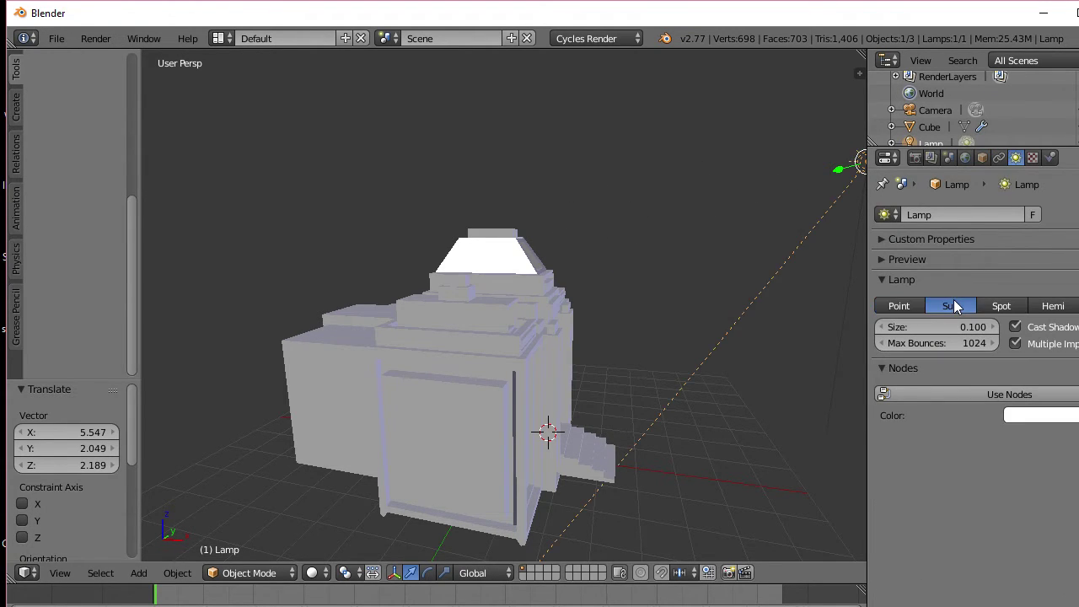
{"action": "left_click", "coordinate": [963, 326]}
{"action": "type", "text": "0"}
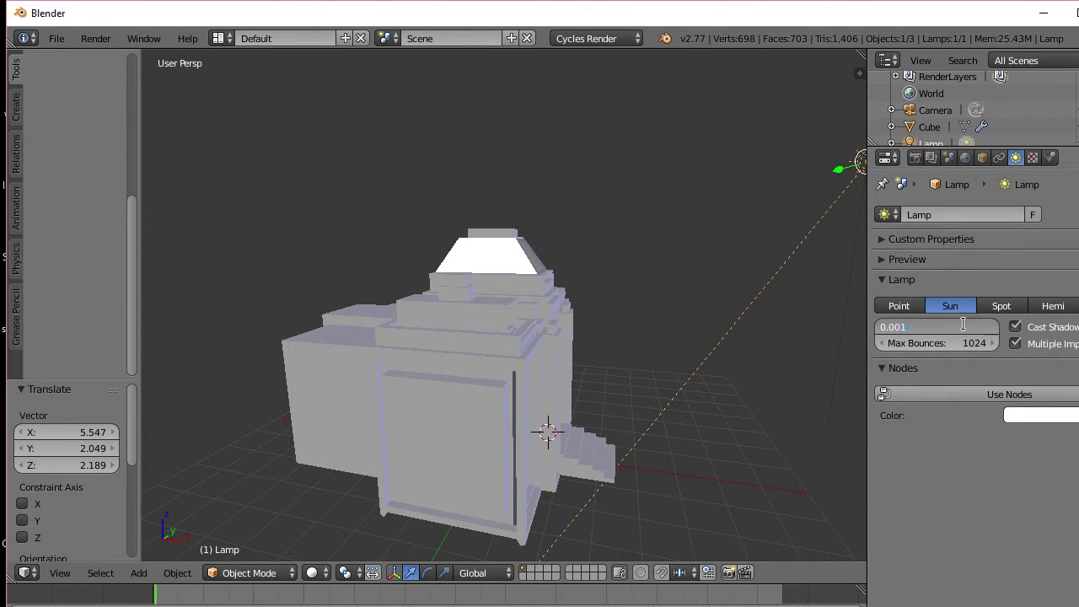
{"action": "key", "text": "Return"}
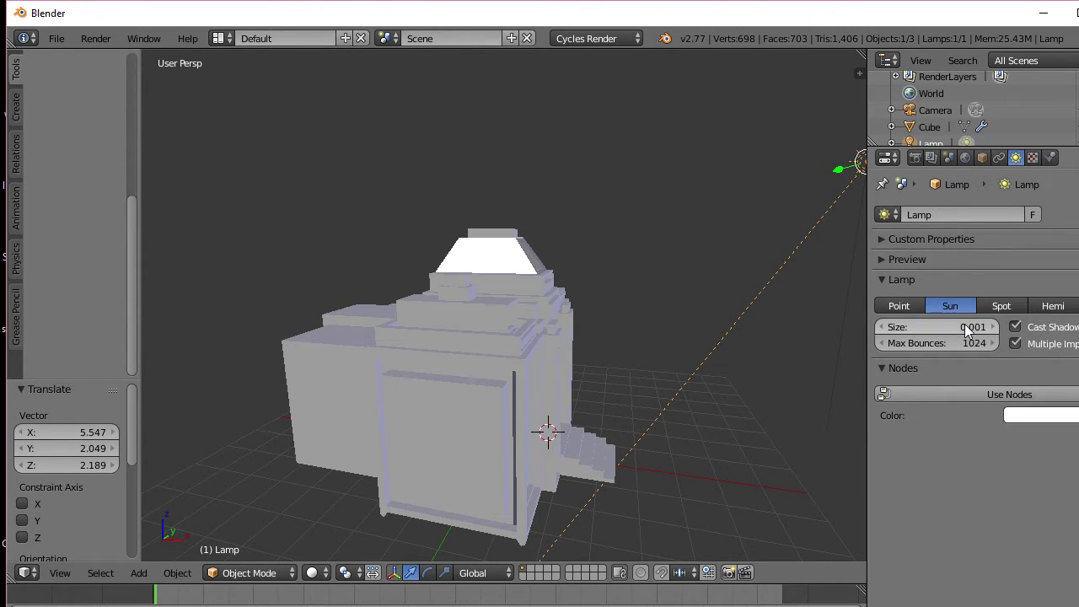
Step: Enable nodes on the sun lamp with an emission strength of 3.0 and rotate the lamp by about 18.56°
{"action": "left_click", "coordinate": [1005, 396]}
{"action": "left_click", "coordinate": [1060, 448]}
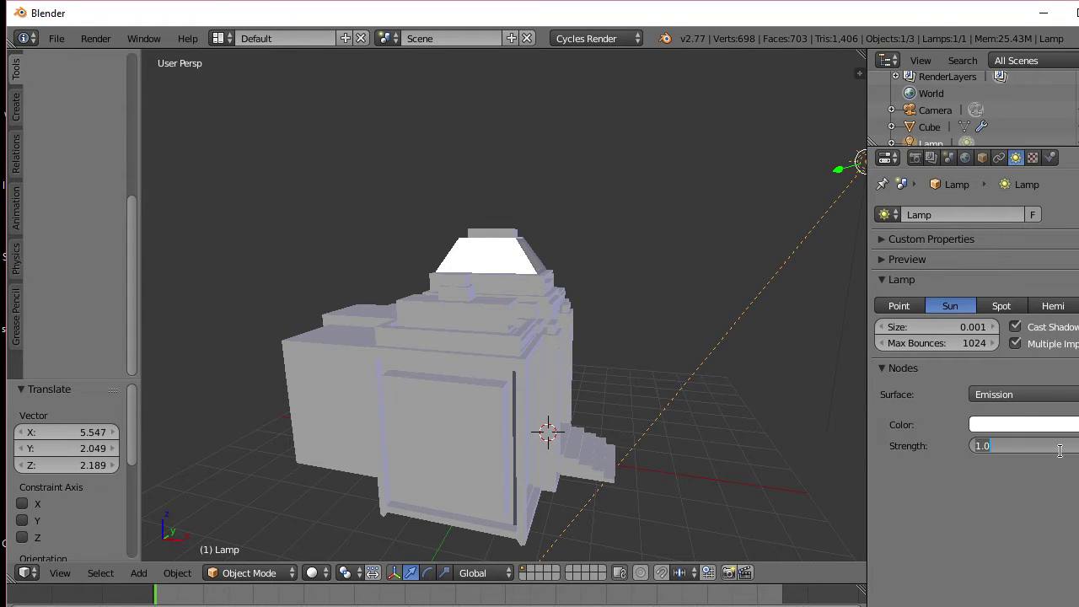
{"action": "type", "text": "3.0"}
{"action": "key", "text": "Return"}
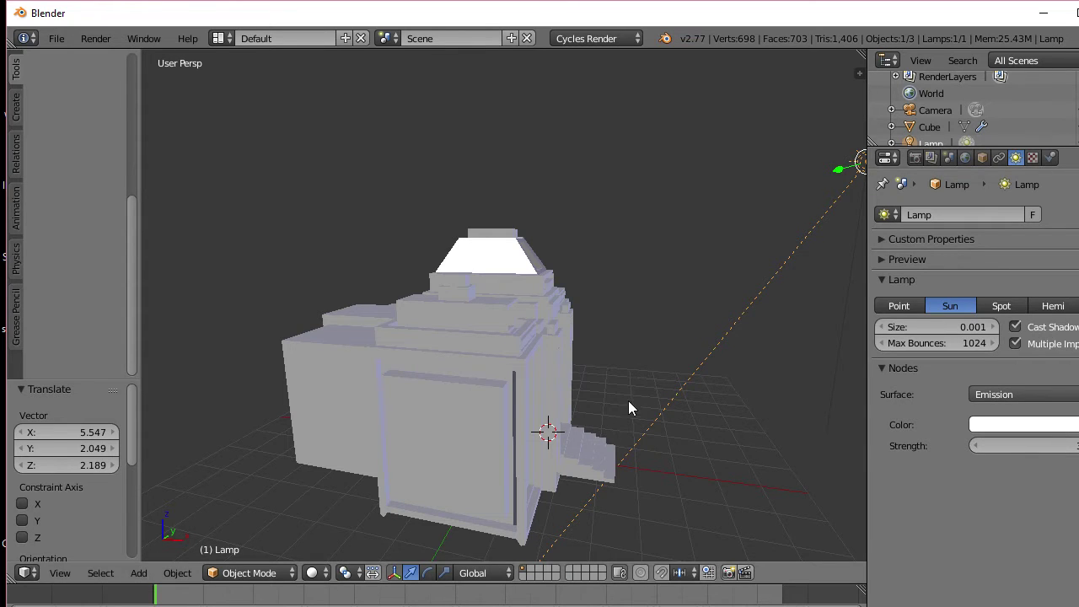
{"action": "key", "text": "r"}
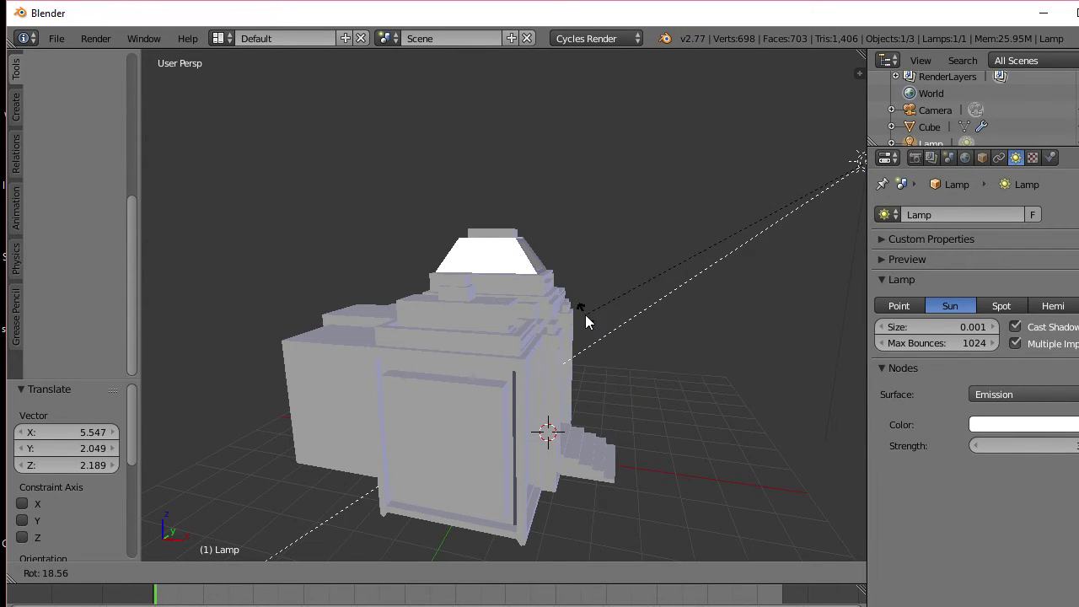
{"action": "left_click", "coordinate": [583, 318]}
Step: Preview the sun lighting on the building with Rendered viewport shading from several angles, and return to Solid shading
{"action": "middle_click_drag", "start_coordinate": [582, 319], "coordinate": [408, 310]}
{"action": "scroll", "coordinate": [409, 310], "scroll_direction": "down", "scroll_amount": 2}
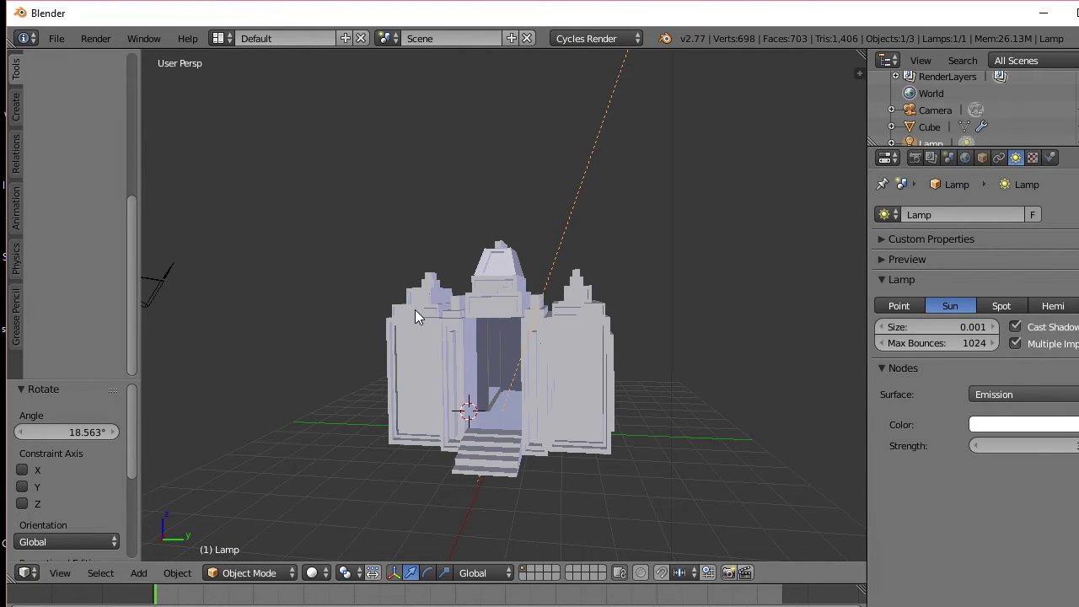
{"action": "left_click", "coordinate": [312, 573]}
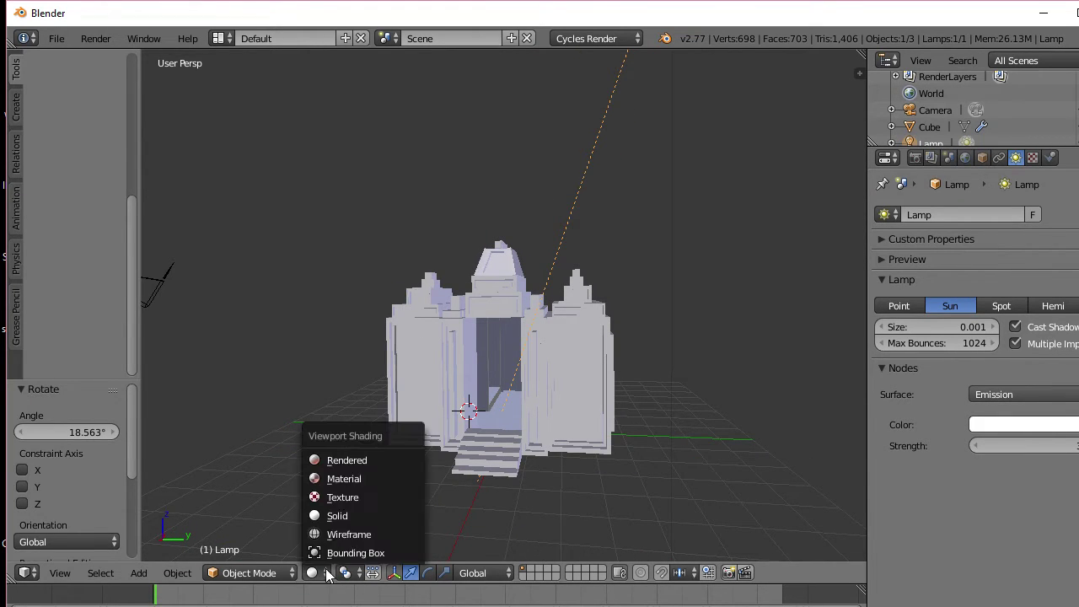
{"action": "left_click", "coordinate": [349, 459]}
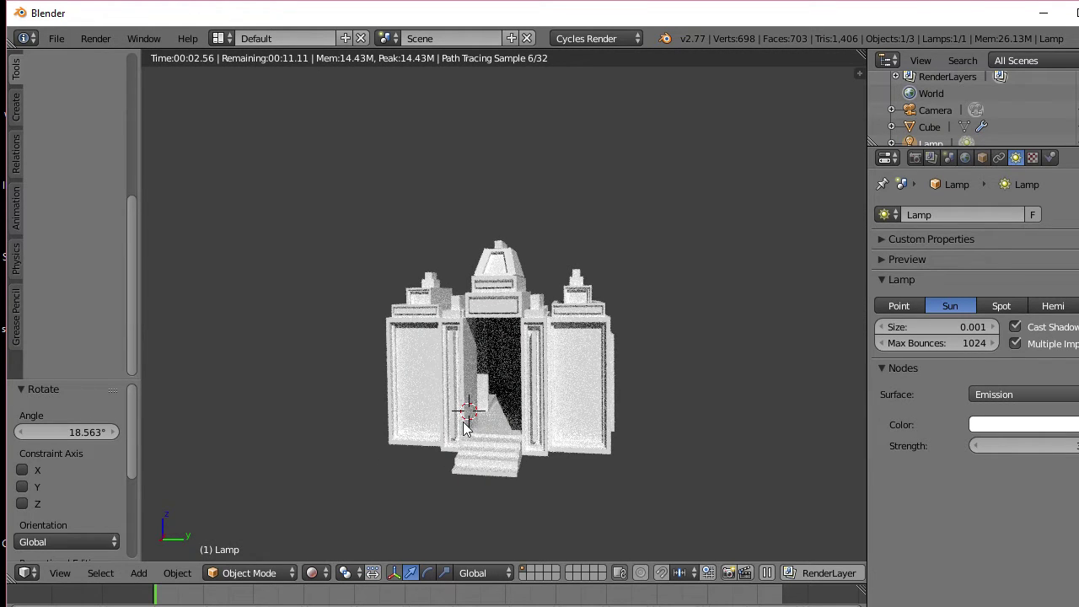
{"action": "middle_click_drag", "start_coordinate": [463, 428], "coordinate": [411, 435]}
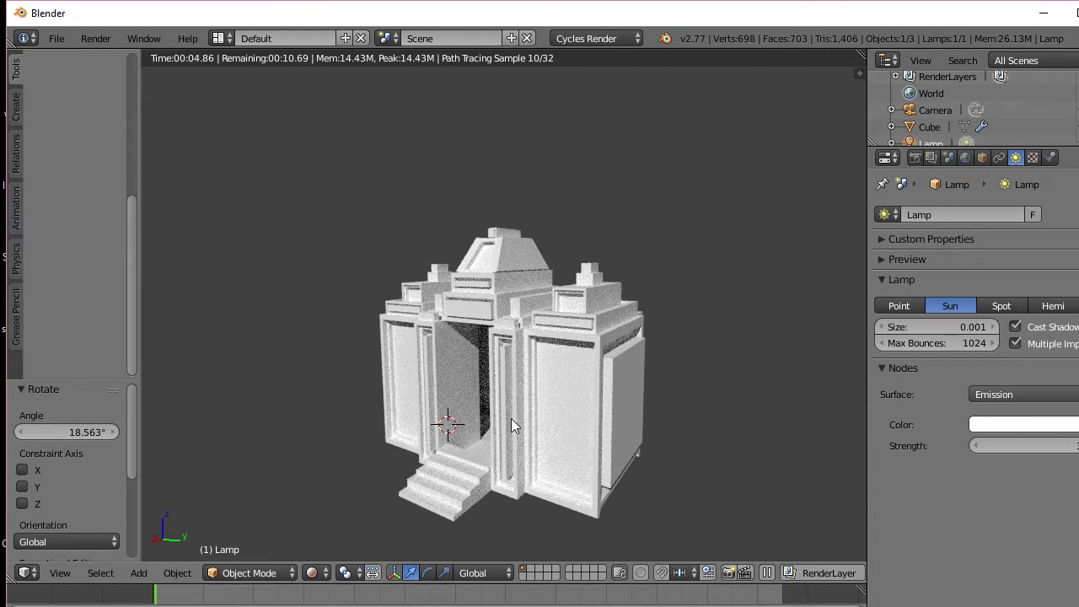
{"action": "middle_click_drag", "start_coordinate": [511, 418], "coordinate": [490, 416]}
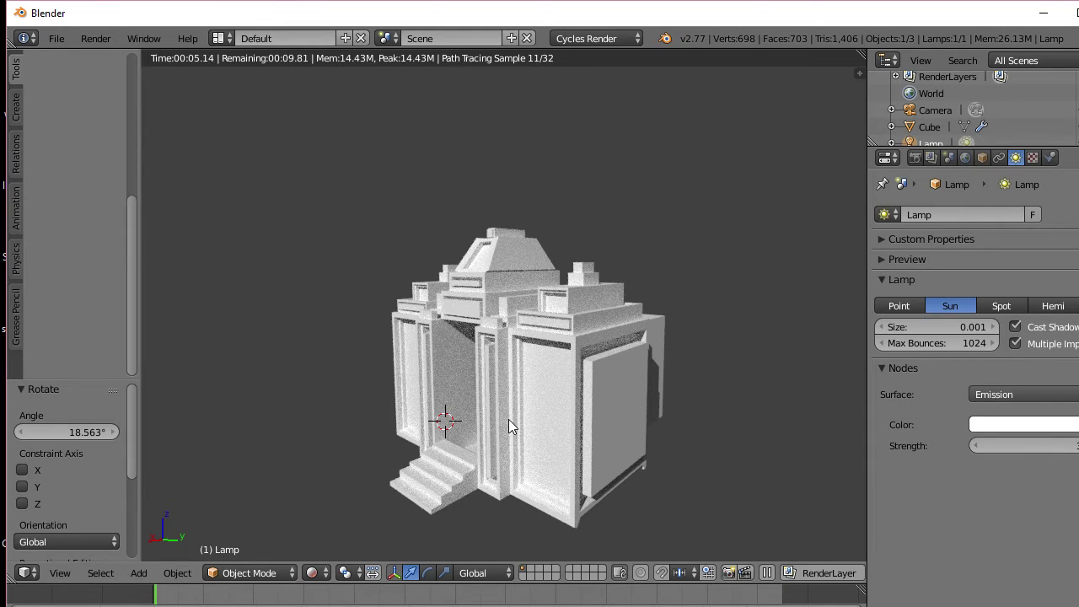
{"action": "middle_click_drag", "start_coordinate": [508, 419], "coordinate": [526, 424]}
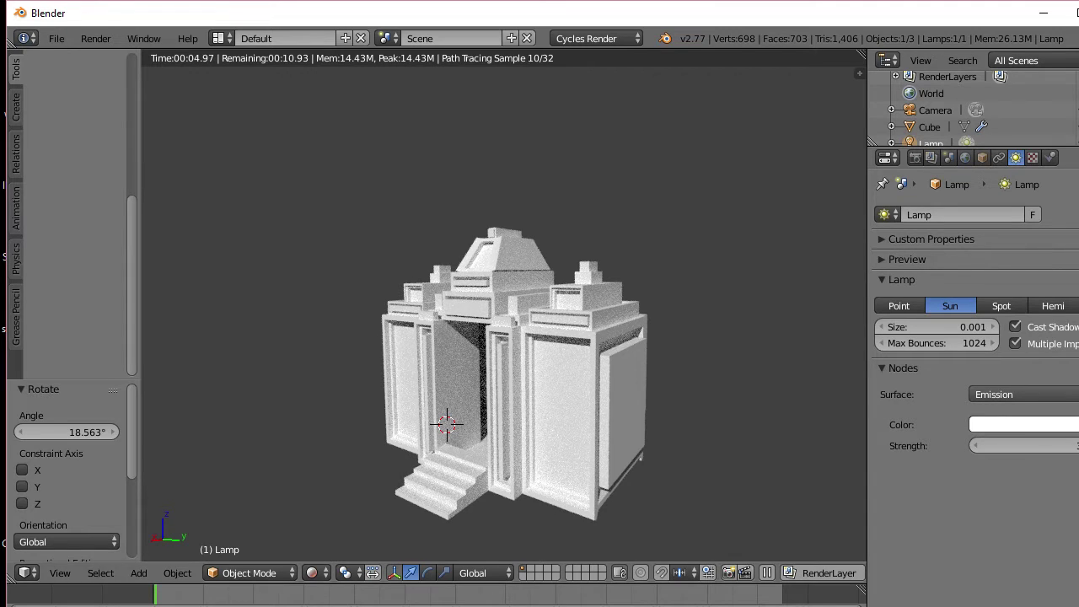
{"action": "left_click", "coordinate": [317, 573]}
{"action": "left_click", "coordinate": [319, 517]}
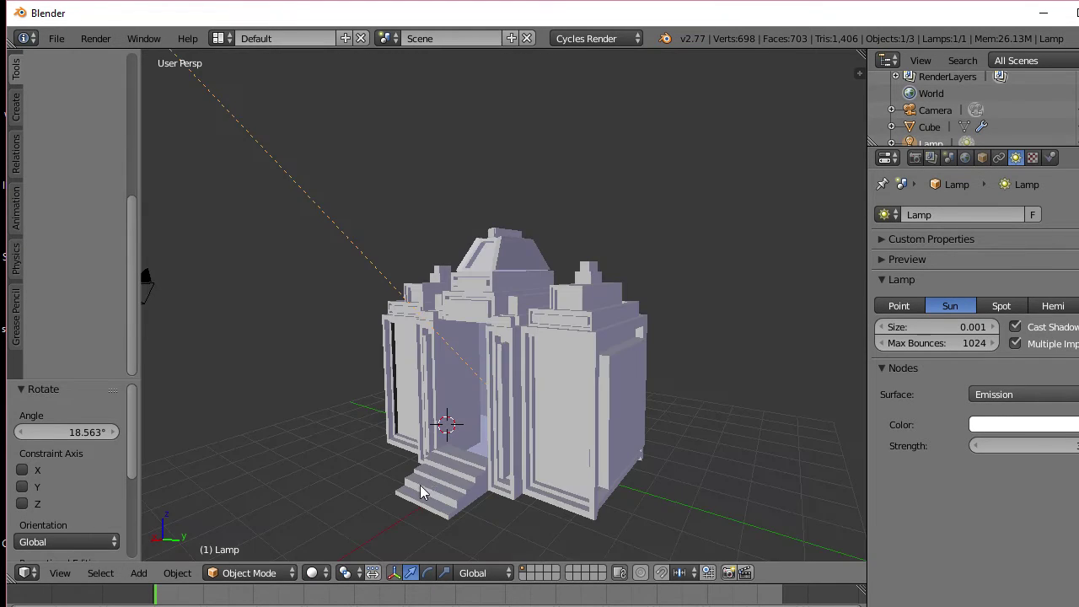
Step: Inset the tall front wall panel face of the building's side wing with a thickness of about 0.1976
{"action": "middle_click_drag", "start_coordinate": [466, 457], "coordinate": [502, 452]}
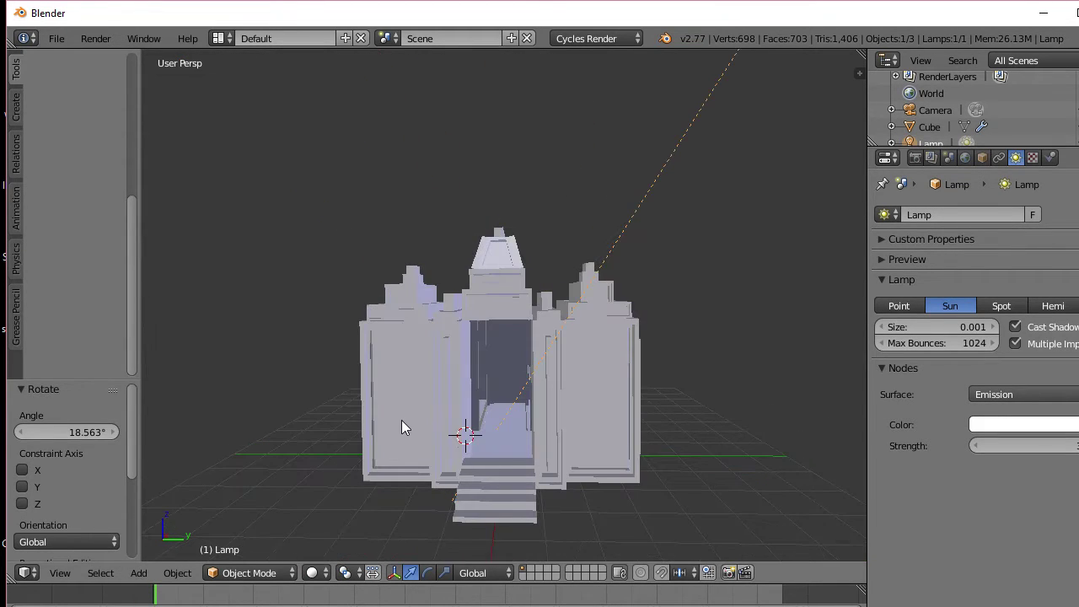
{"action": "right_click", "coordinate": [424, 408]}
{"action": "key", "text": "Tab"}
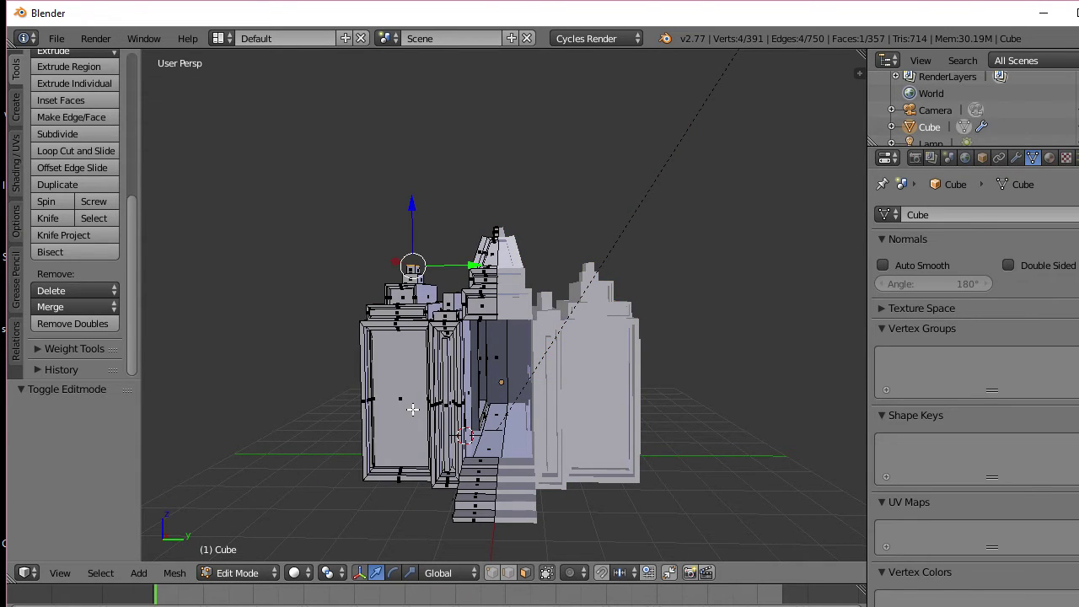
{"action": "middle_click_drag", "start_coordinate": [413, 409], "coordinate": [457, 409]}
{"action": "scroll", "coordinate": [375, 428], "scroll_direction": "up", "scroll_amount": 2}
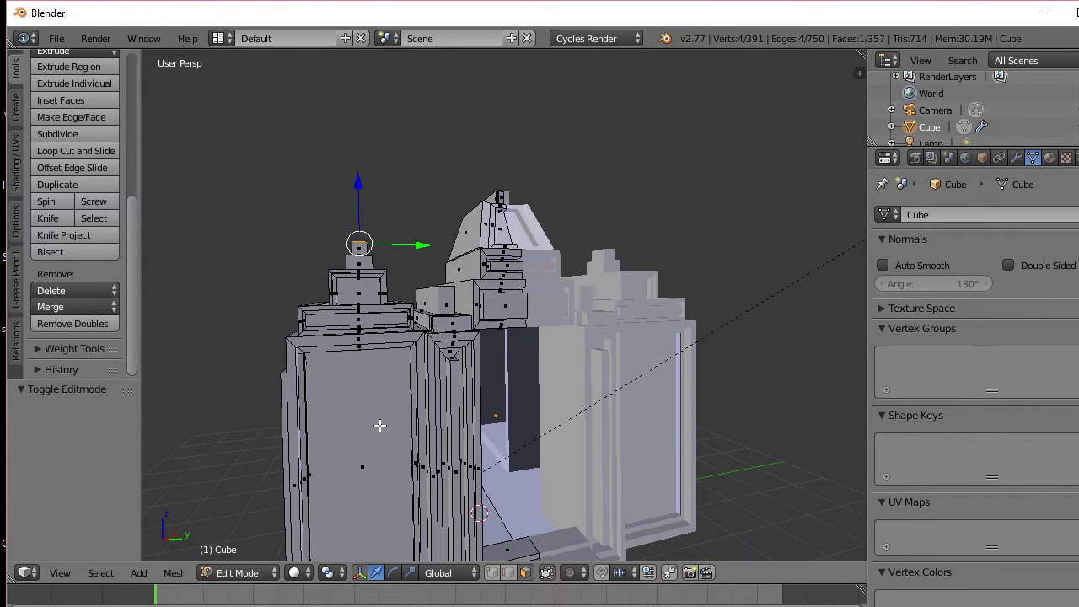
{"action": "middle_click_drag", "start_coordinate": [380, 425], "coordinate": [525, 389]}
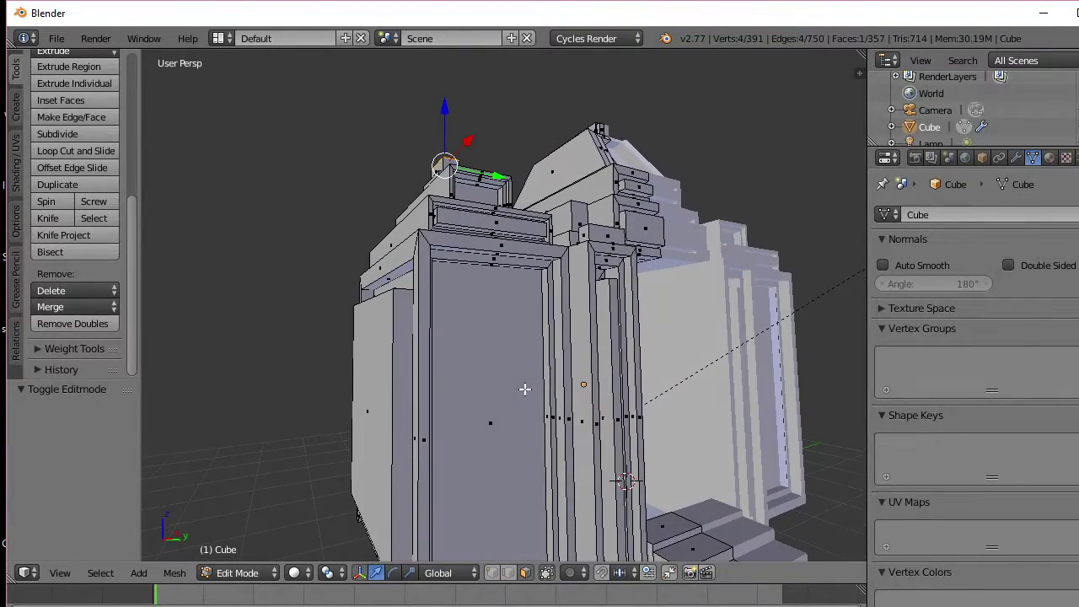
{"action": "scroll", "coordinate": [519, 381], "scroll_direction": "down", "scroll_amount": 2}
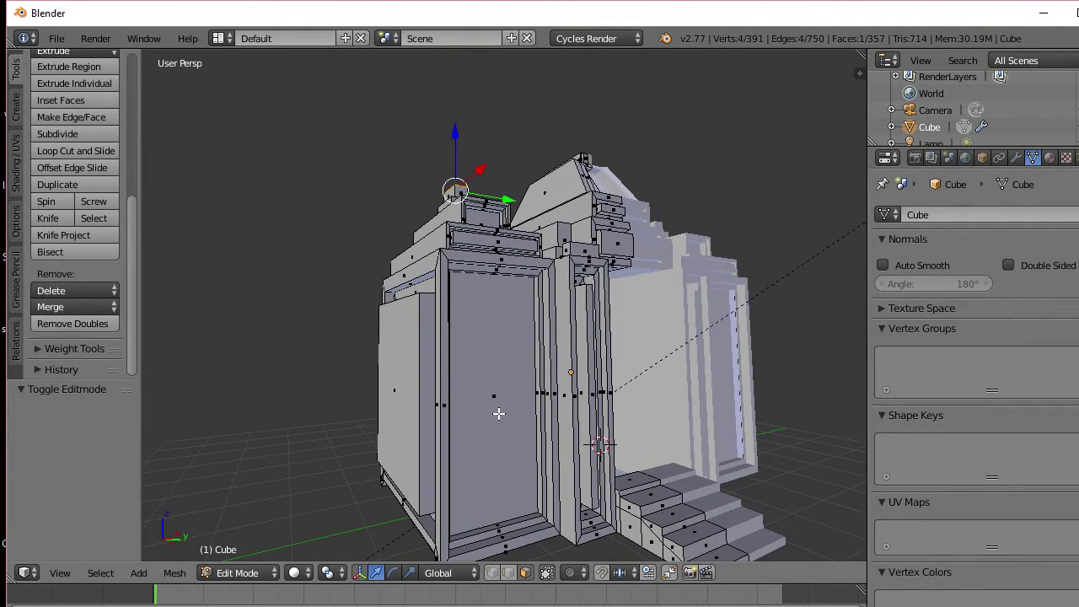
{"action": "right_click", "coordinate": [500, 415]}
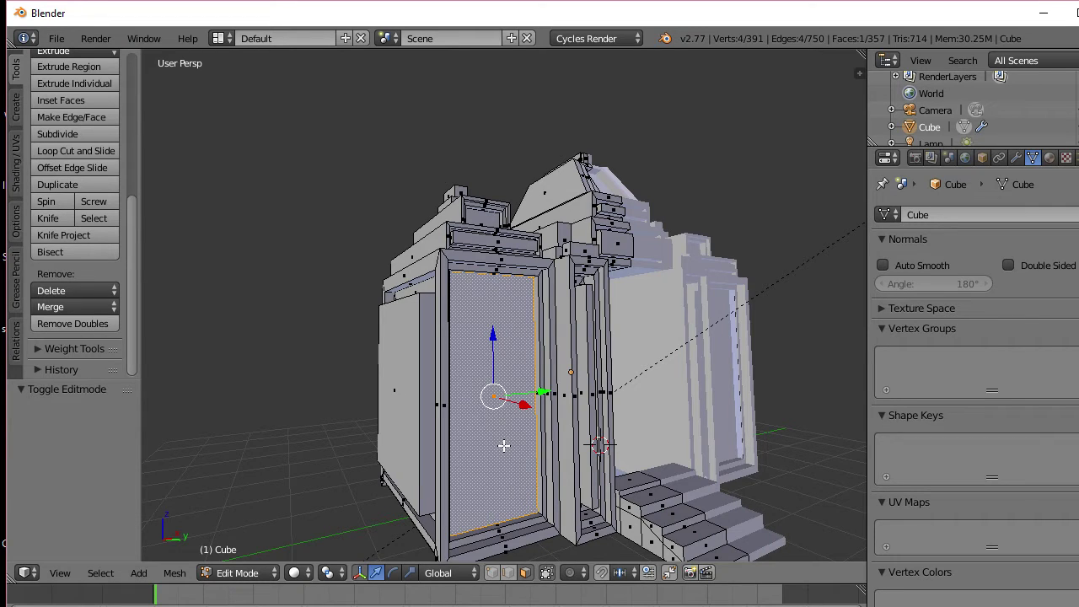
{"action": "key", "text": "i"}
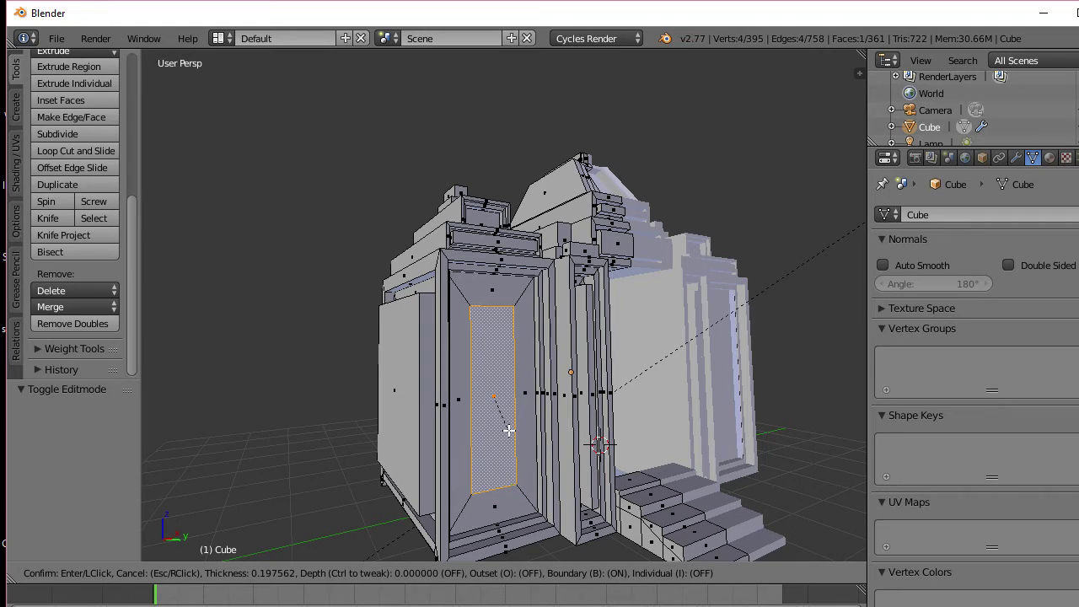
{"action": "left_click", "coordinate": [509, 431]}
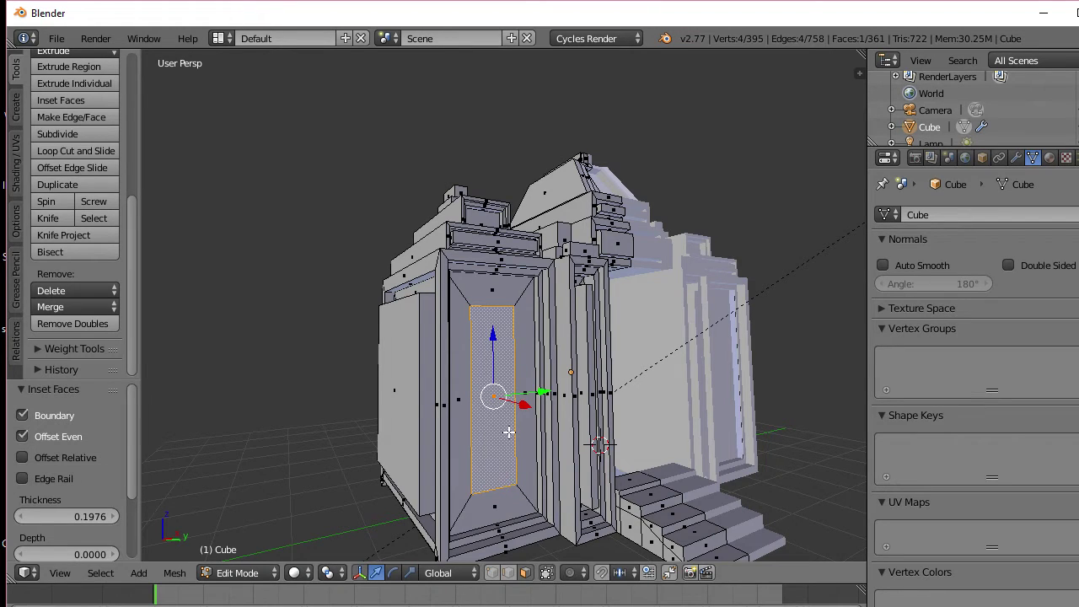
Step: Scale the inset wall face to about 0.666 along Z and extrude it about 0.497 inward as a window recess
{"action": "key", "text": "s"}
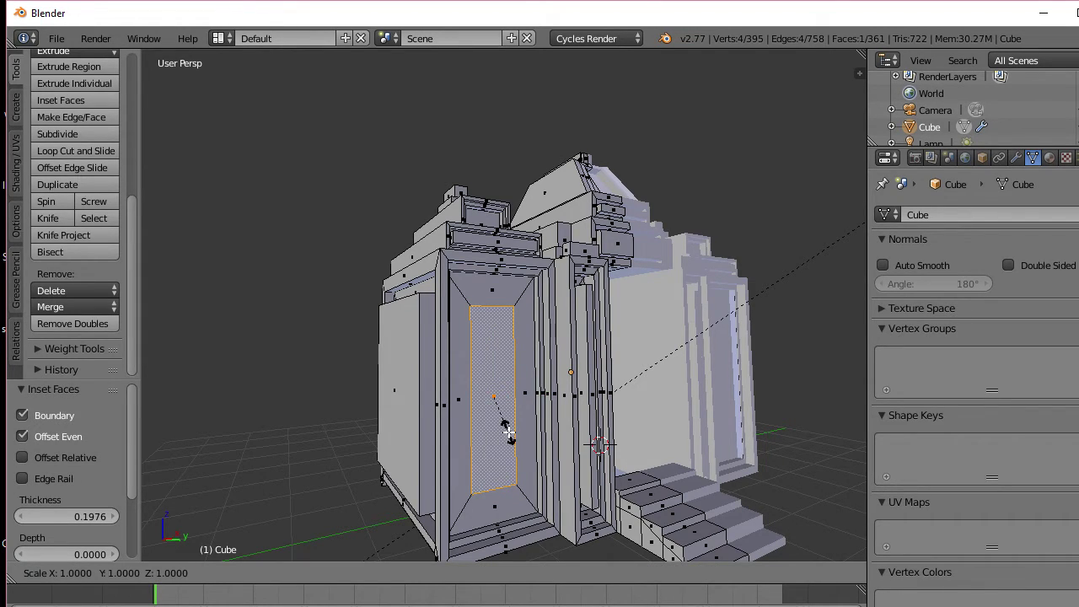
{"action": "key", "text": "z"}
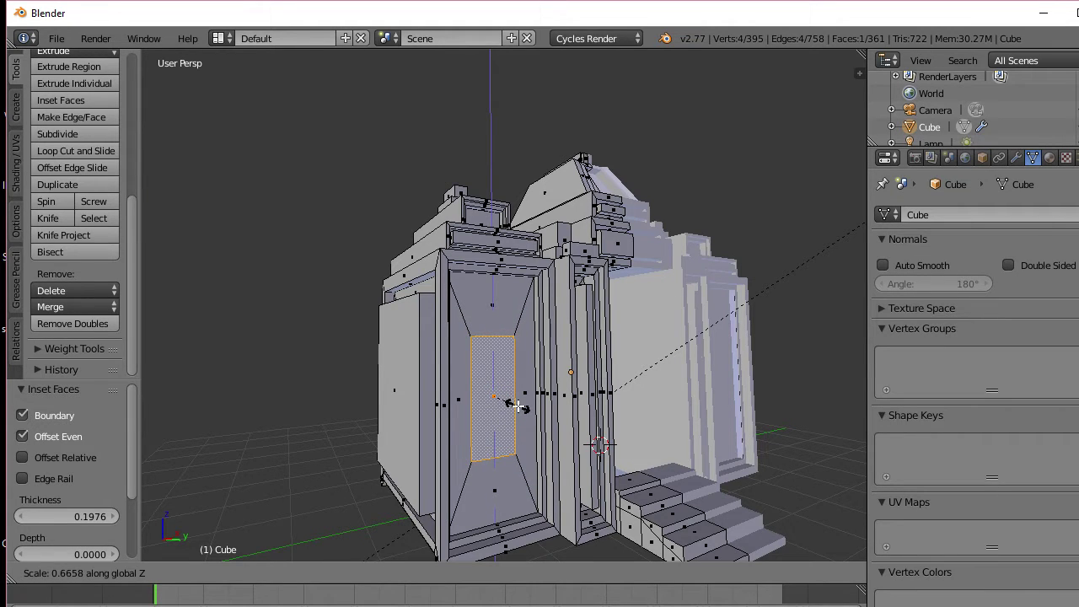
{"action": "left_click", "coordinate": [518, 406]}
{"action": "middle_click_drag", "start_coordinate": [506, 419], "coordinate": [523, 420]}
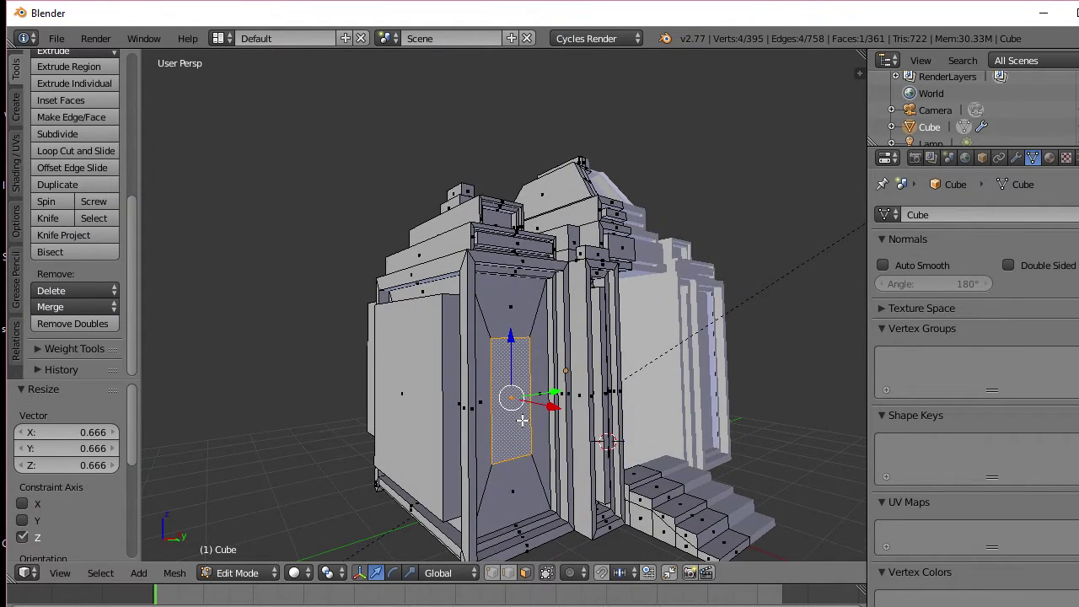
{"action": "key", "text": "e"}
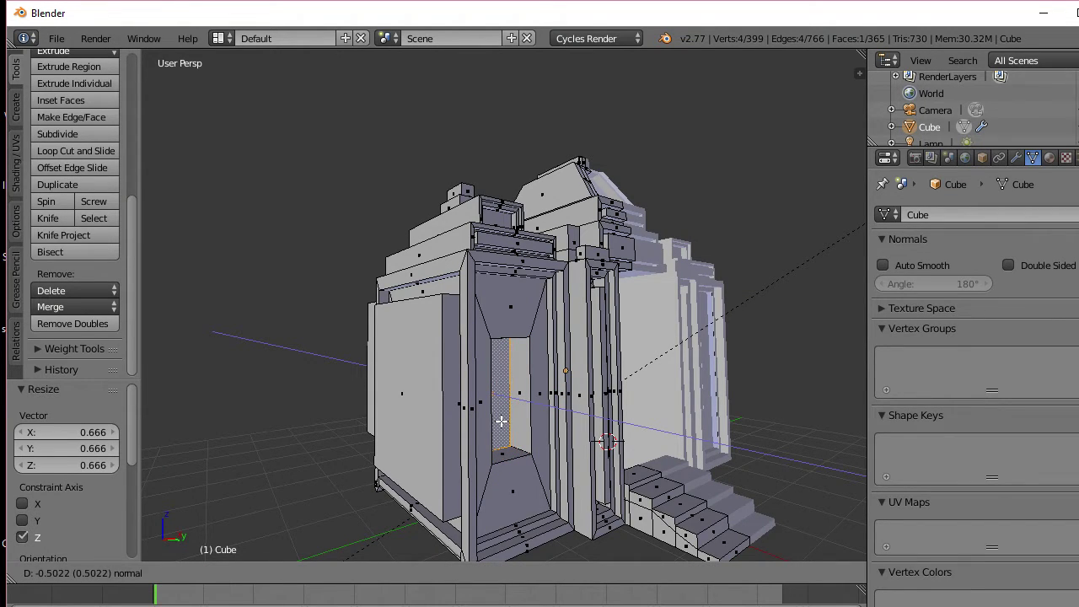
{"action": "left_click", "coordinate": [501, 422]}
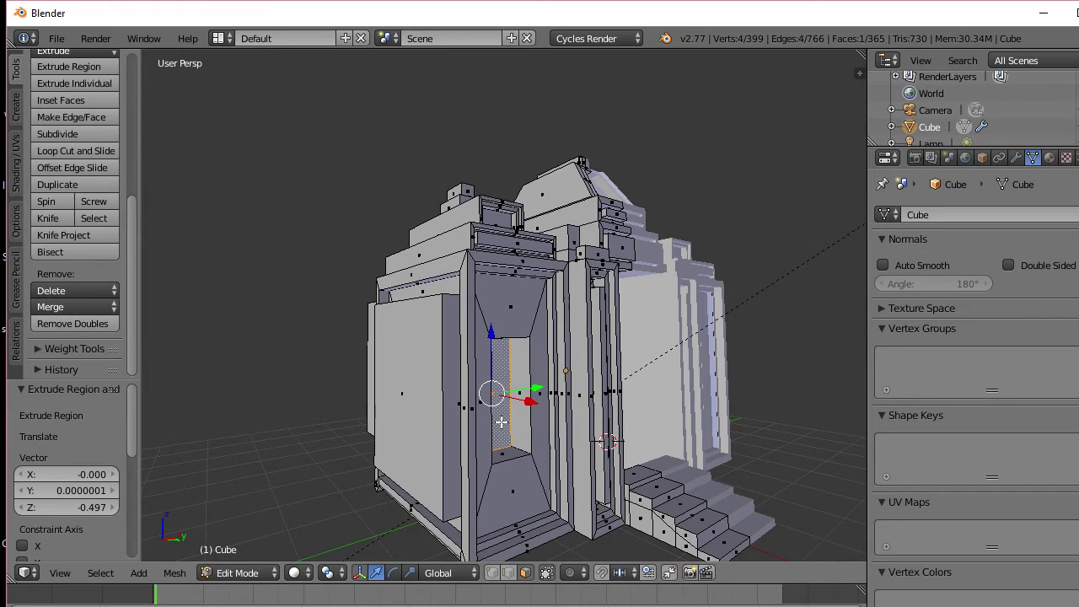
{"action": "key", "text": "Tab"}
Step: Preview the front of the building with its new window recesses in Rendered viewport shading
{"action": "middle_click_drag", "start_coordinate": [501, 425], "coordinate": [420, 413]}
{"action": "scroll", "coordinate": [330, 439], "scroll_direction": "down", "scroll_amount": 5}
{"action": "scroll", "coordinate": [506, 429], "scroll_direction": "up", "scroll_amount": 3}
{"action": "scroll", "coordinate": [532, 426], "scroll_direction": "up", "scroll_amount": 4}
{"action": "scroll", "coordinate": [416, 406], "scroll_direction": "down", "scroll_amount": 4}
{"action": "left_click", "coordinate": [325, 575]}
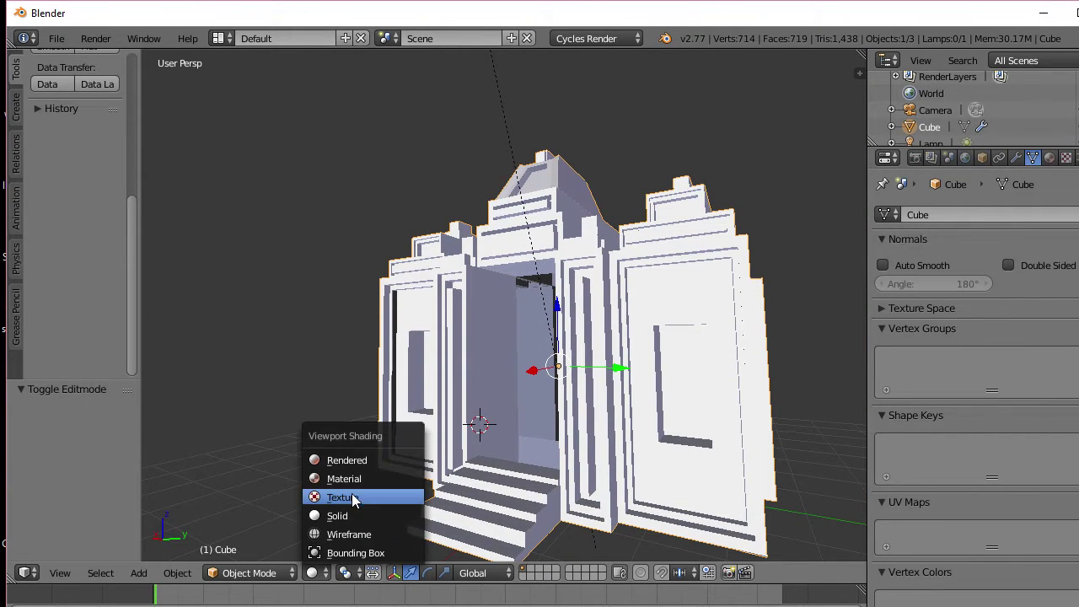
{"action": "left_click", "coordinate": [352, 460]}
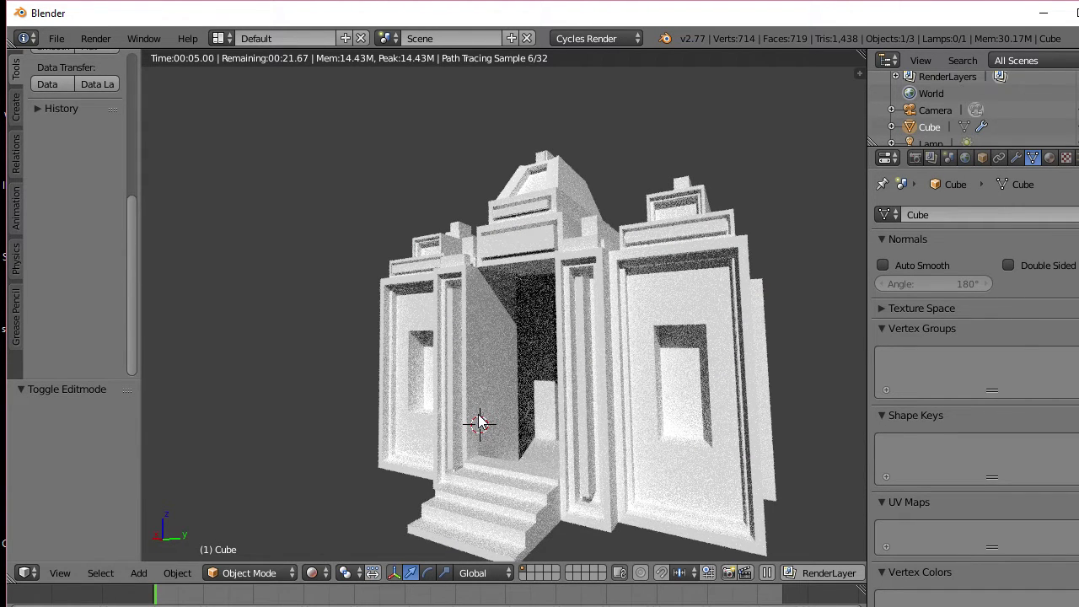
Step: Examine the shadows on the recesses, entrance and side walls in the rendered view, and return to Solid shading
{"action": "middle_click_drag", "start_coordinate": [478, 421], "coordinate": [485, 428]}
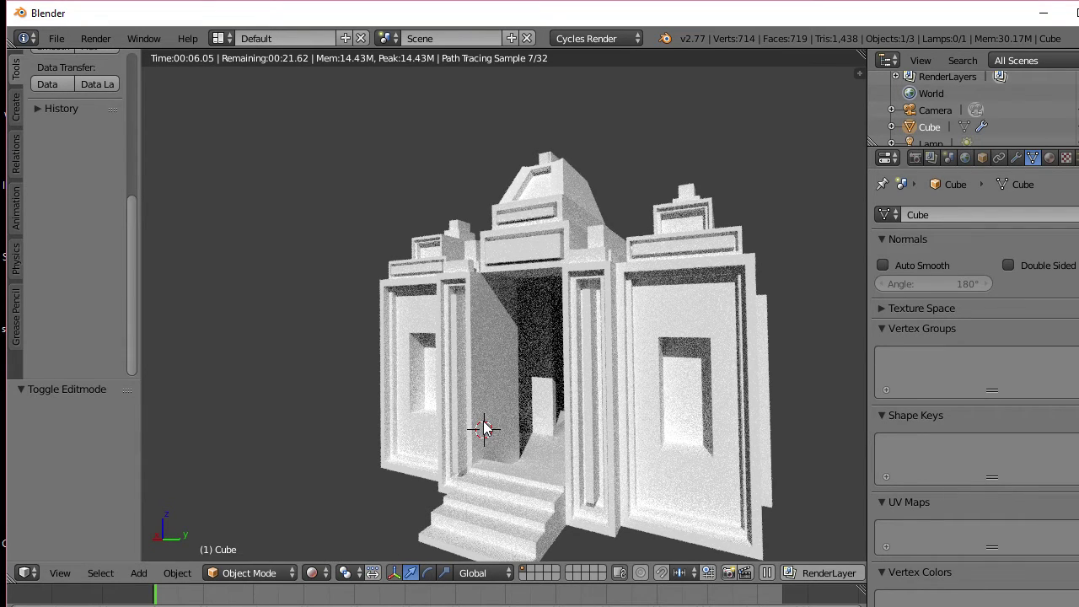
{"action": "middle_click_drag", "start_coordinate": [485, 428], "coordinate": [516, 432]}
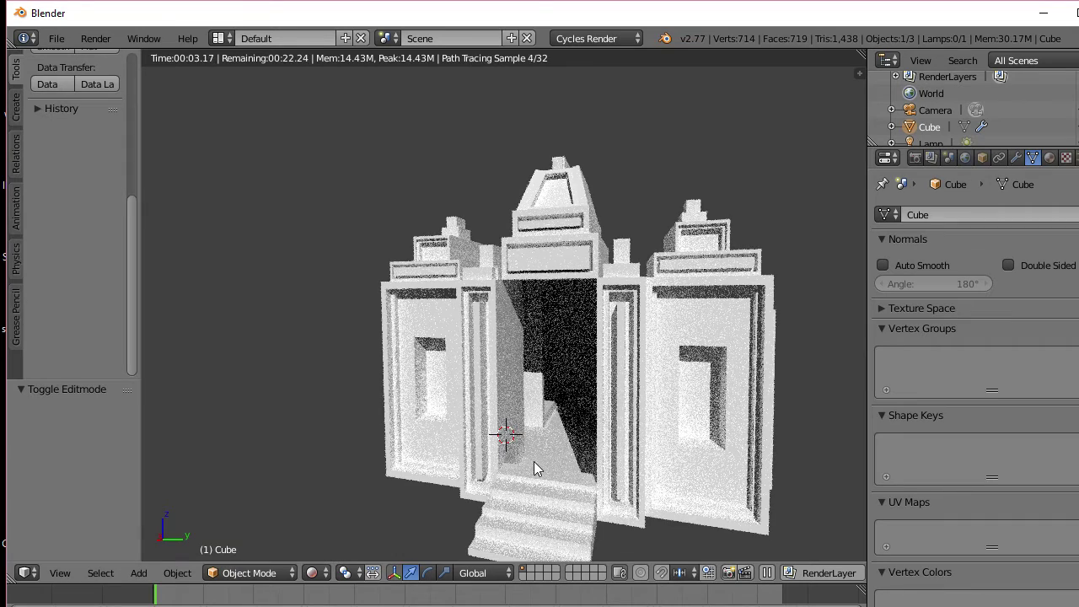
{"action": "middle_click_drag", "start_coordinate": [533, 461], "coordinate": [570, 459]}
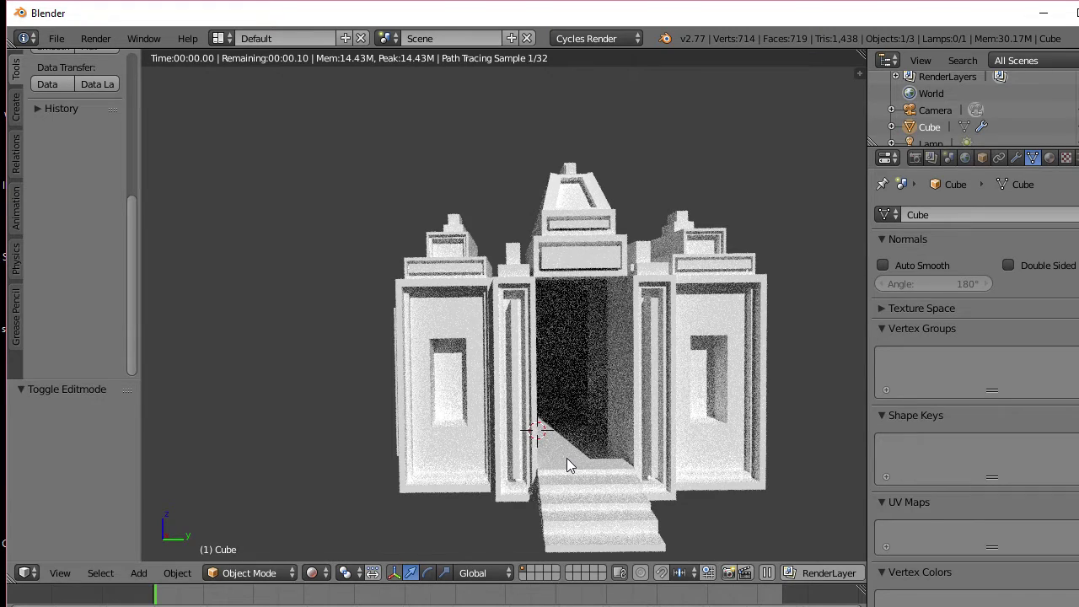
{"action": "middle_click_drag", "start_coordinate": [566, 457], "coordinate": [530, 456]}
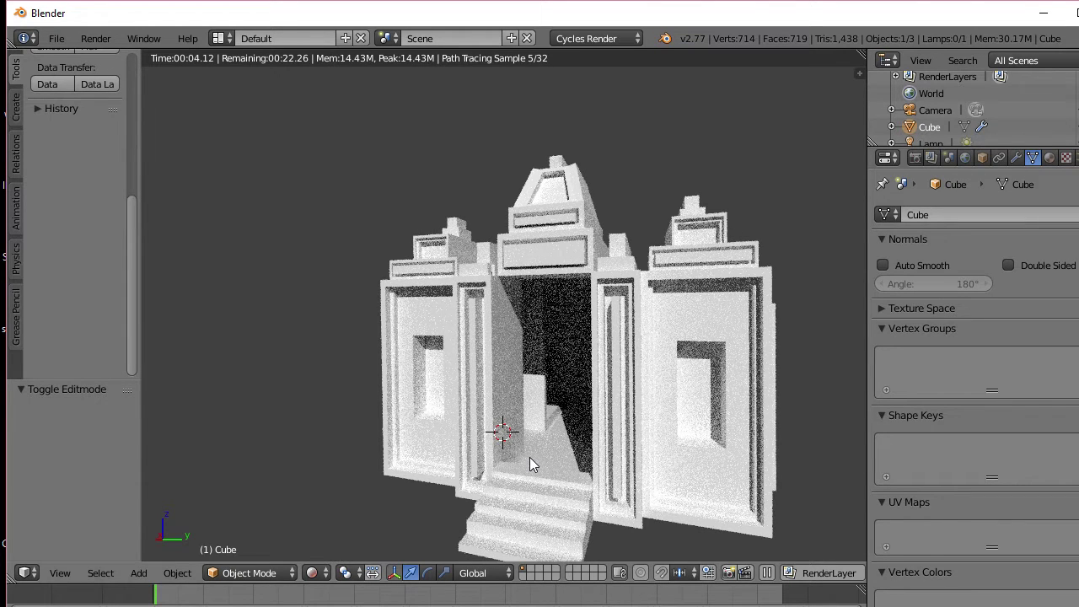
{"action": "scroll", "coordinate": [530, 457], "scroll_direction": "down", "scroll_amount": 3}
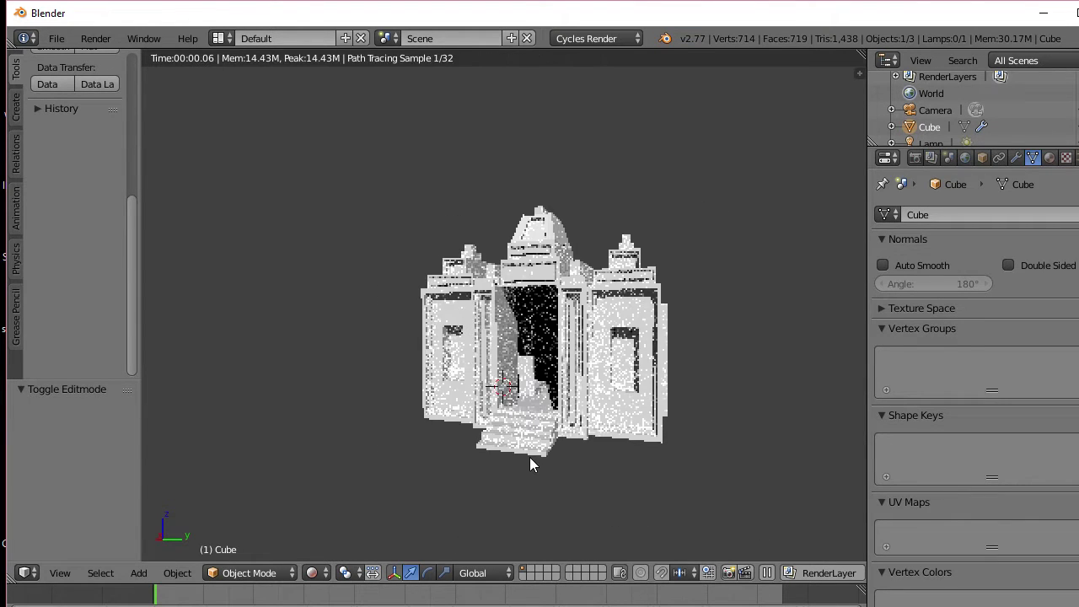
{"action": "middle_click_drag", "start_coordinate": [530, 457], "coordinate": [452, 500]}
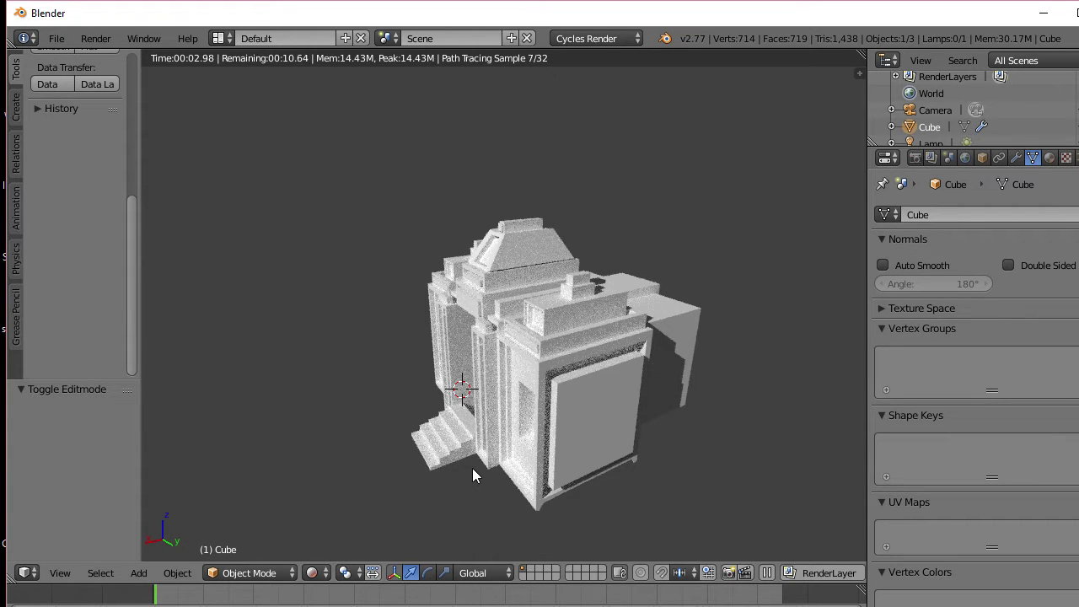
{"action": "middle_click_drag", "start_coordinate": [502, 450], "coordinate": [559, 437]}
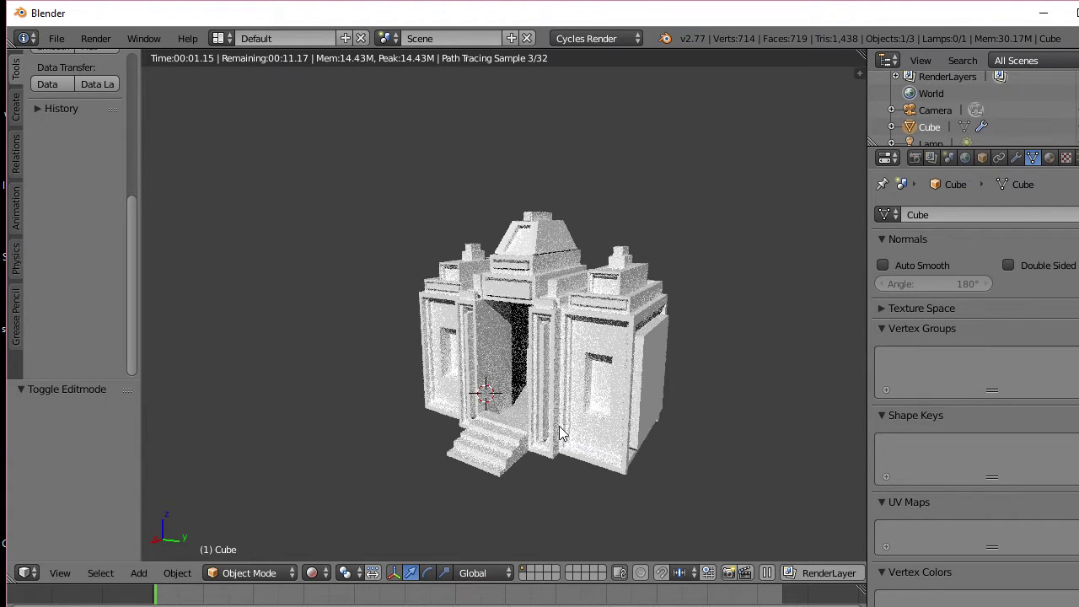
{"action": "scroll", "coordinate": [561, 434], "scroll_direction": "up", "scroll_amount": 1}
{"action": "scroll", "coordinate": [557, 427], "scroll_direction": "up", "scroll_amount": 2}
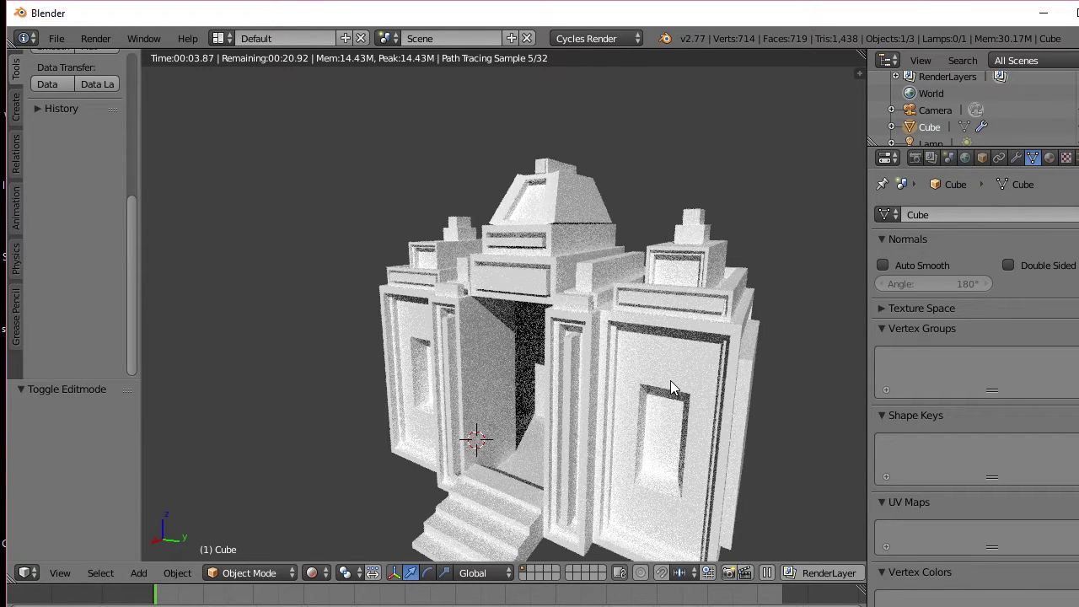
{"action": "left_click", "coordinate": [317, 573]}
{"action": "left_click", "coordinate": [337, 515]}
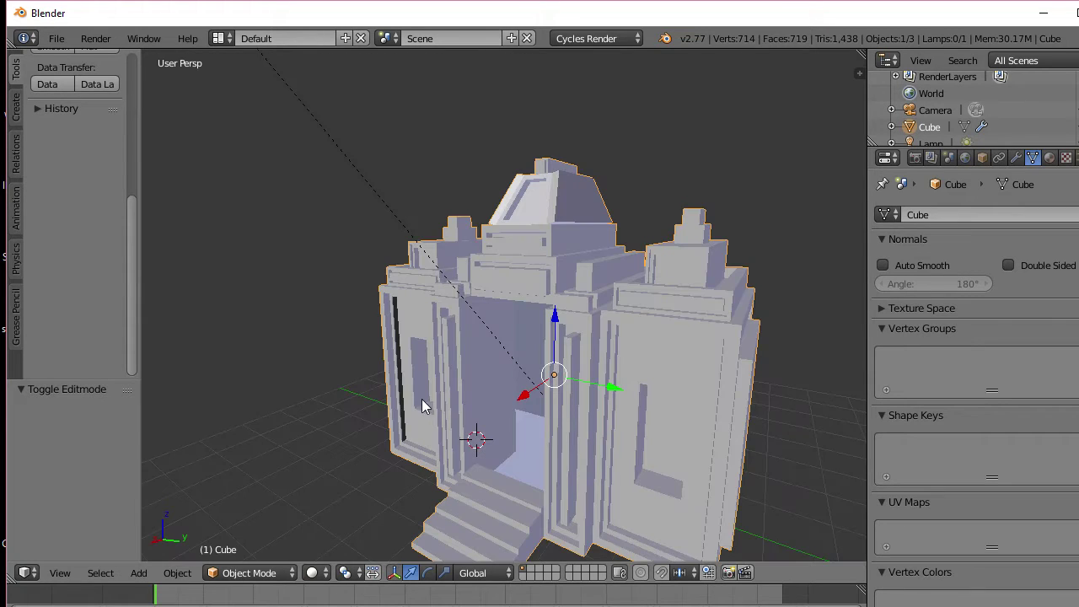
Step: Inset the four sloped faces framing the side wing's window recess together, with a thickness of about 0.0497
{"action": "middle_click_drag", "start_coordinate": [424, 407], "coordinate": [497, 379]}
{"action": "key", "text": "Tab"}
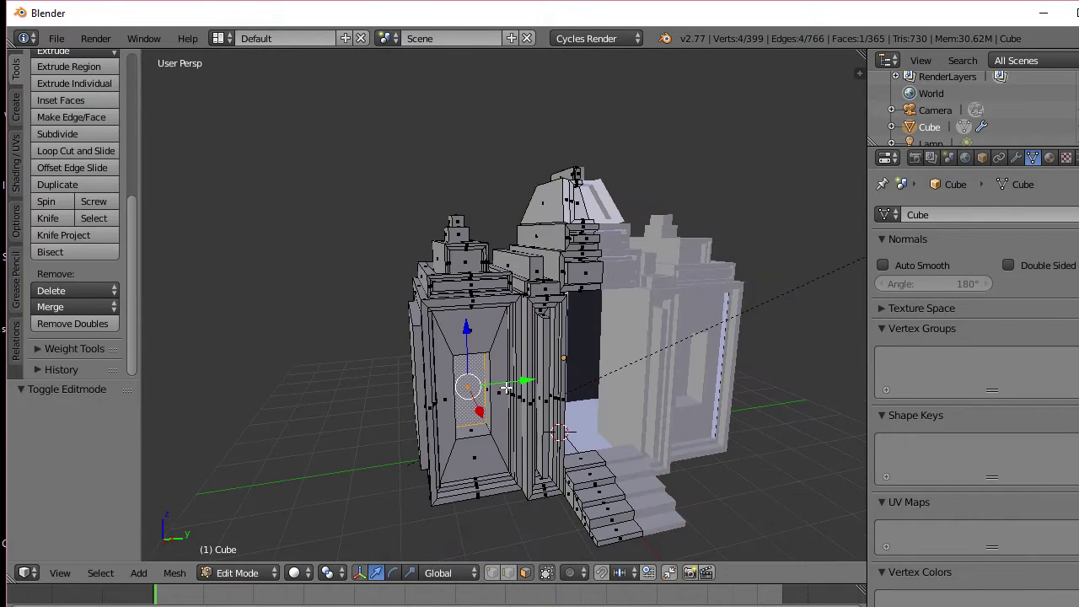
{"action": "right_click", "coordinate": [474, 338]}
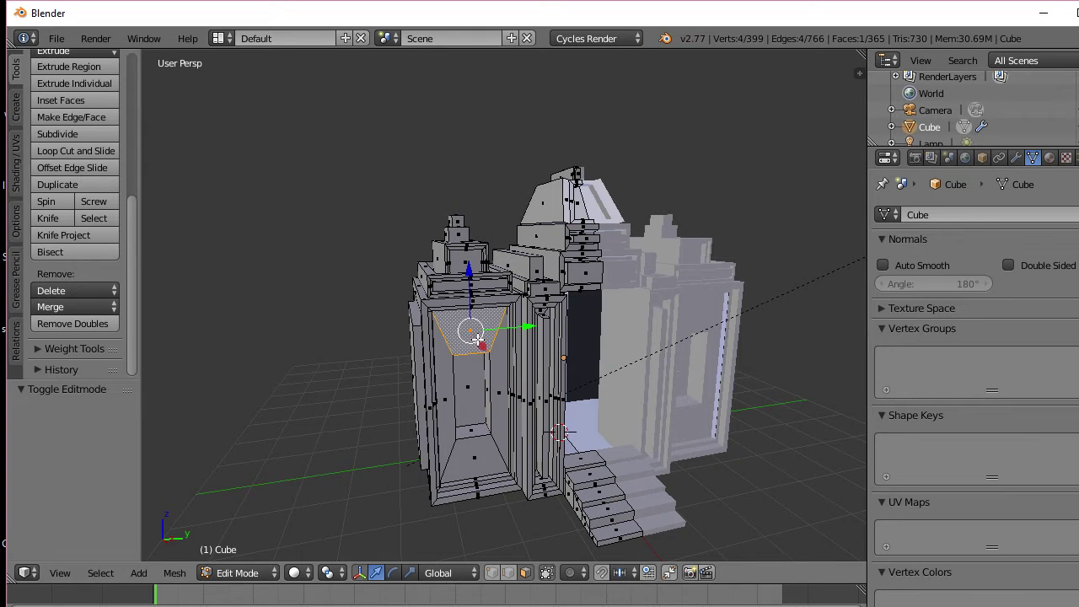
{"action": "right_click", "coordinate": [500, 385], "text": "shift"}
{"action": "right_click", "coordinate": [479, 464], "text": "shift"}
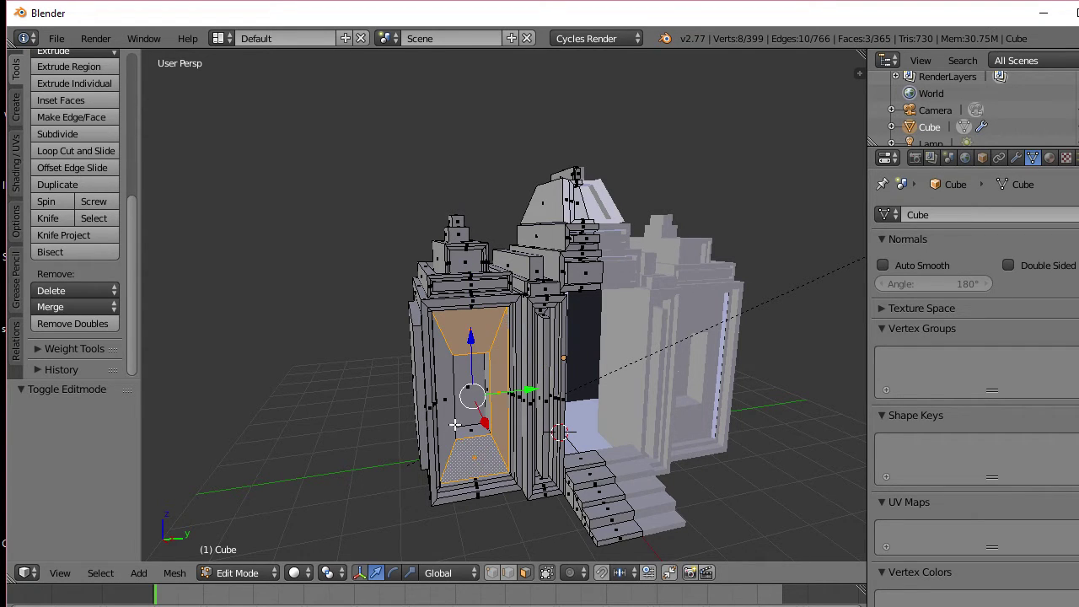
{"action": "right_click", "coordinate": [451, 419], "text": "shift"}
{"action": "scroll", "coordinate": [460, 405], "scroll_direction": "up", "scroll_amount": 6}
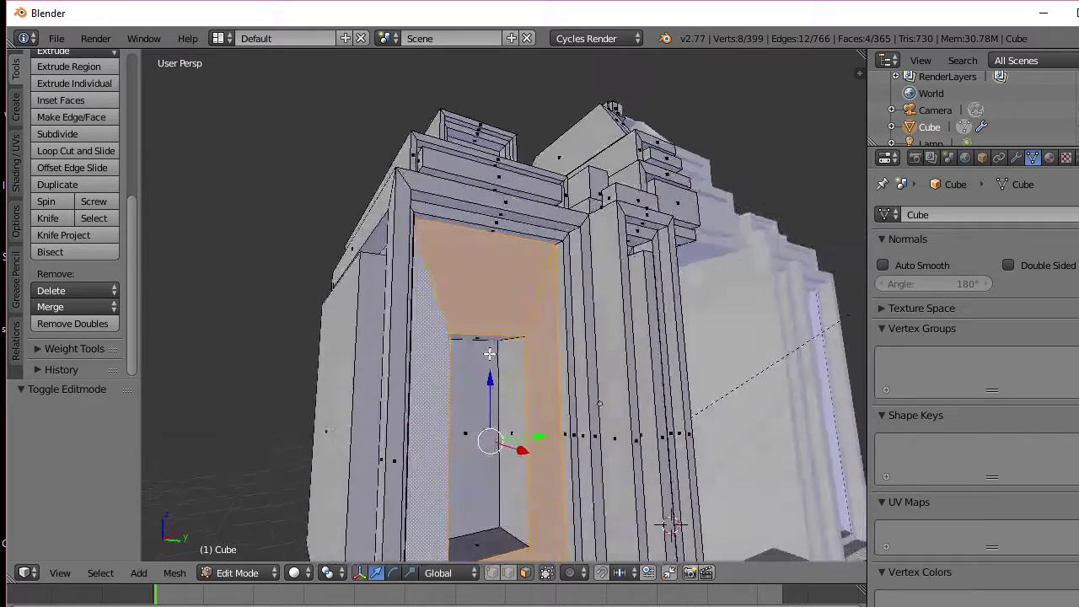
{"action": "middle_click_drag", "start_coordinate": [489, 354], "coordinate": [513, 353]}
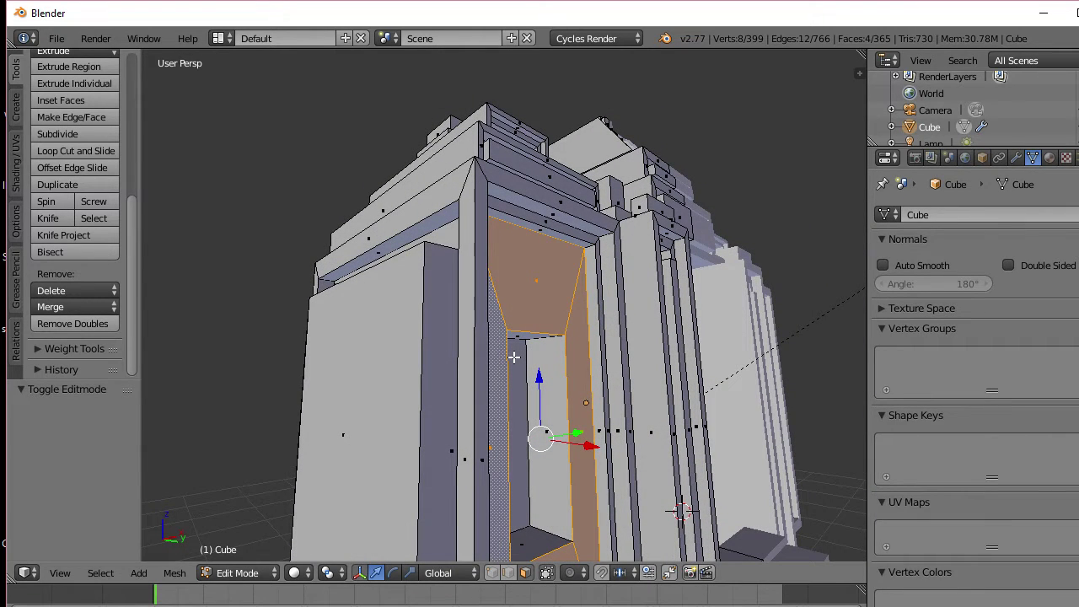
{"action": "key", "text": "i"}
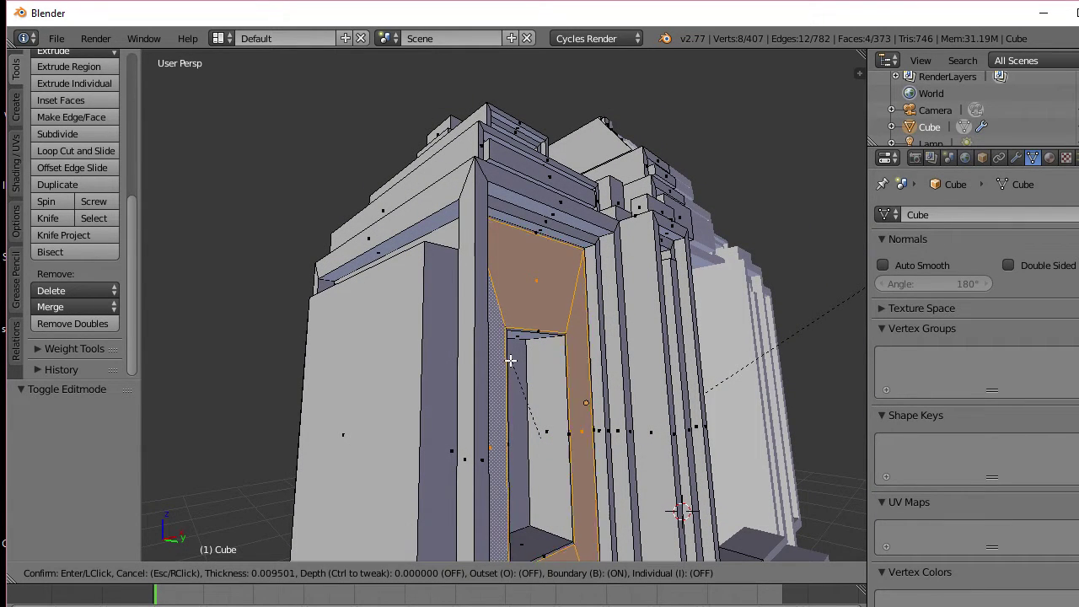
{"action": "left_click", "coordinate": [504, 368]}
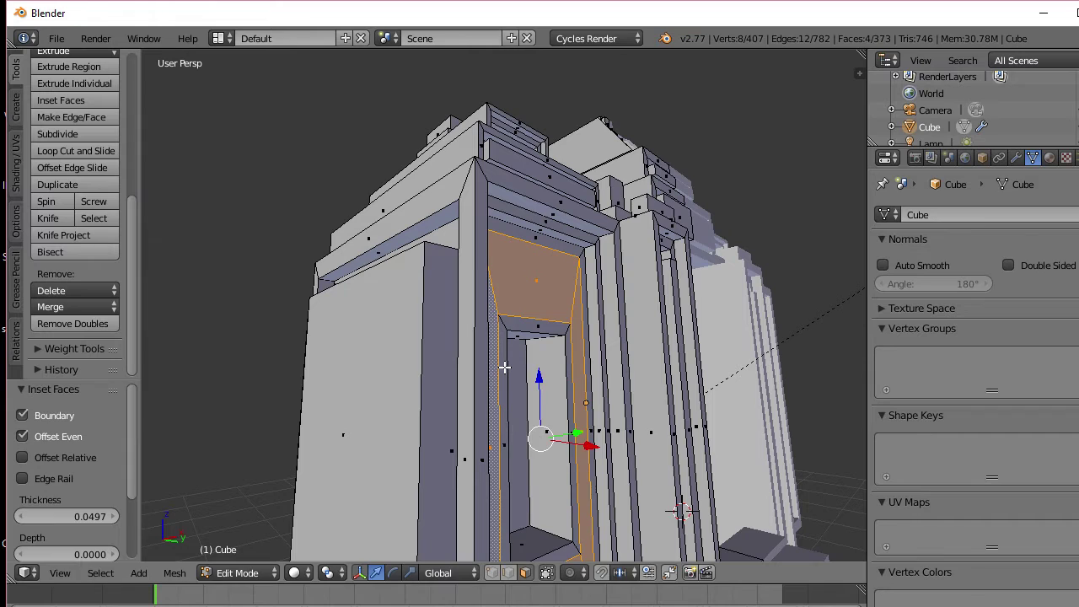
Step: Try extruding the four frame faces around the window recess about 0.081 inward, without a further inset
{"action": "key", "text": "e"}
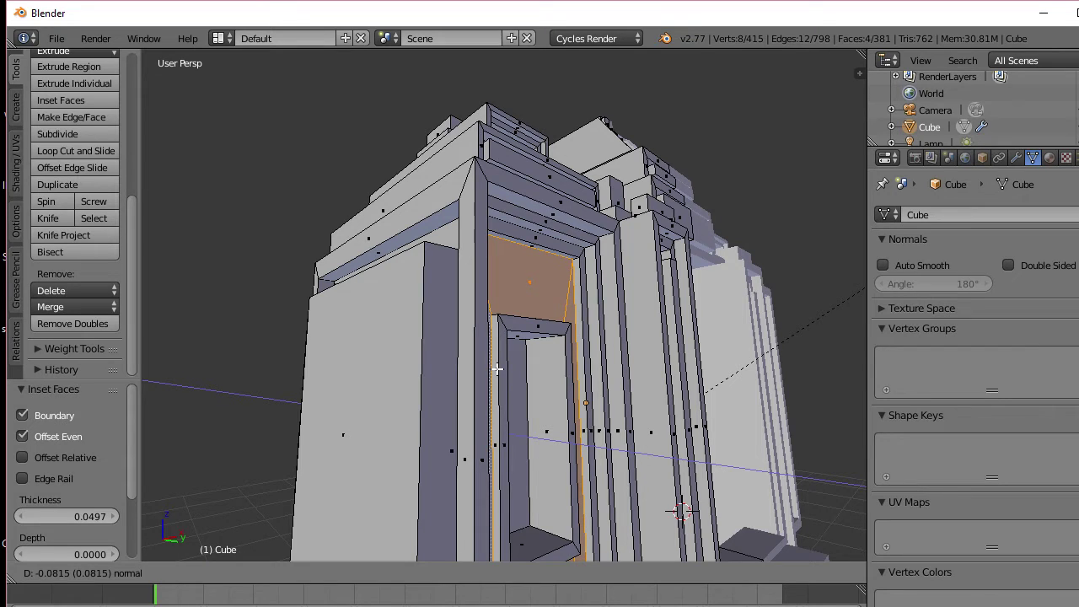
{"action": "left_click", "coordinate": [498, 369]}
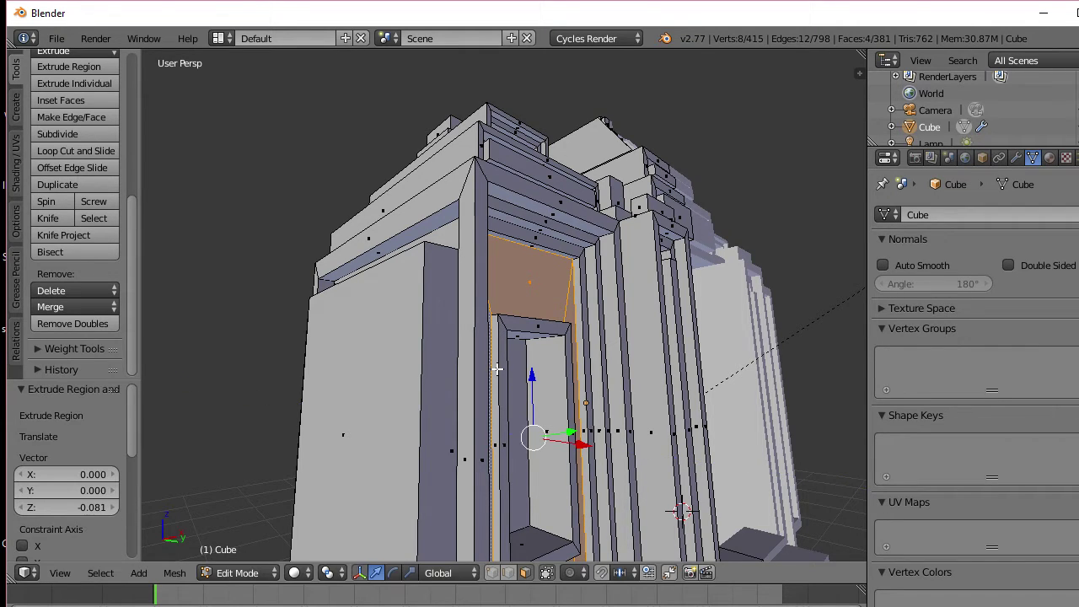
{"action": "key", "text": "i"}
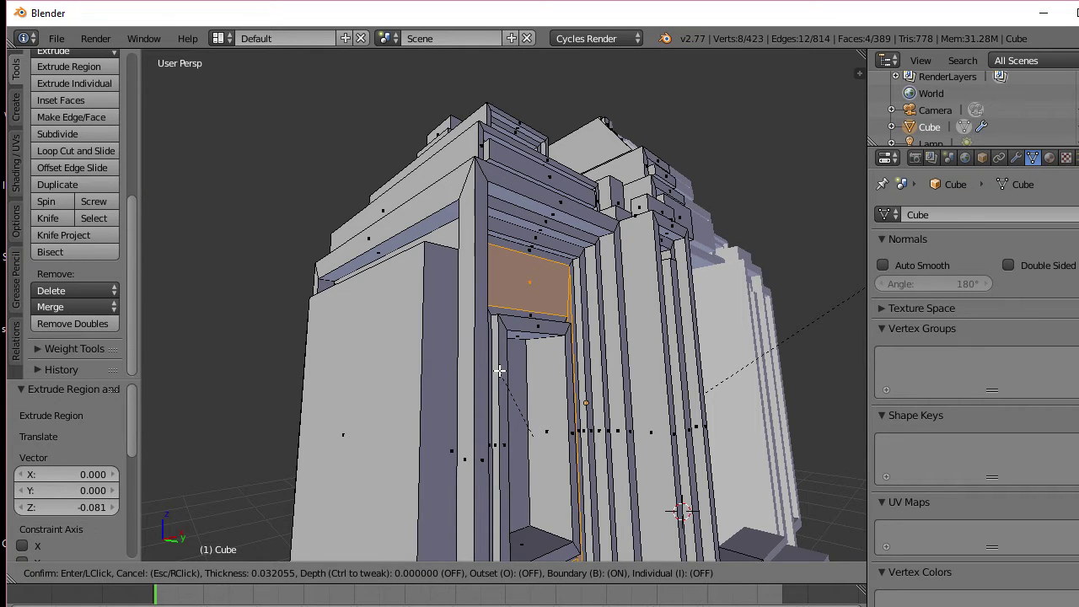
{"action": "key", "text": "Escape"}
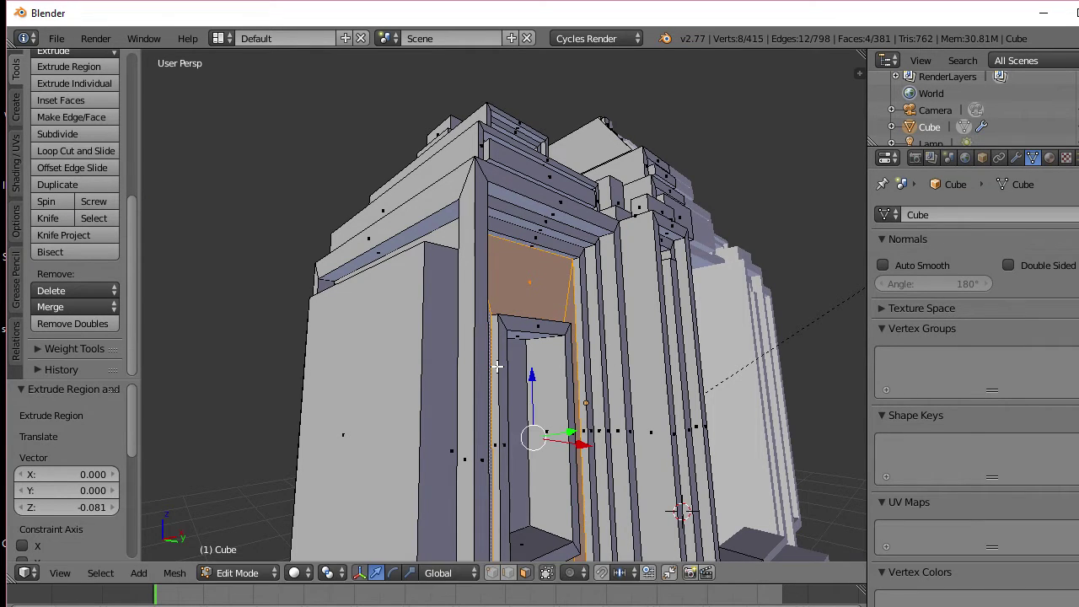
Step: Undo the extrusions of the frame faces around the window recess, keeping their inset
{"action": "middle_click_drag", "start_coordinate": [500, 367], "coordinate": [452, 368]}
{"action": "middle_click_drag", "start_coordinate": [455, 366], "coordinate": [500, 383]}
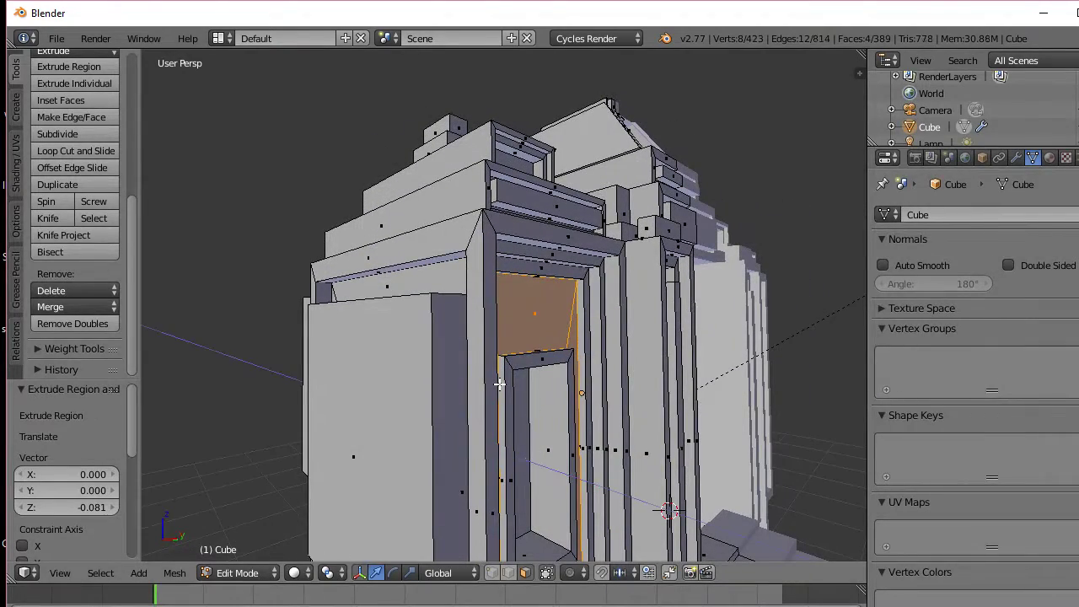
{"action": "key", "text": "e"}
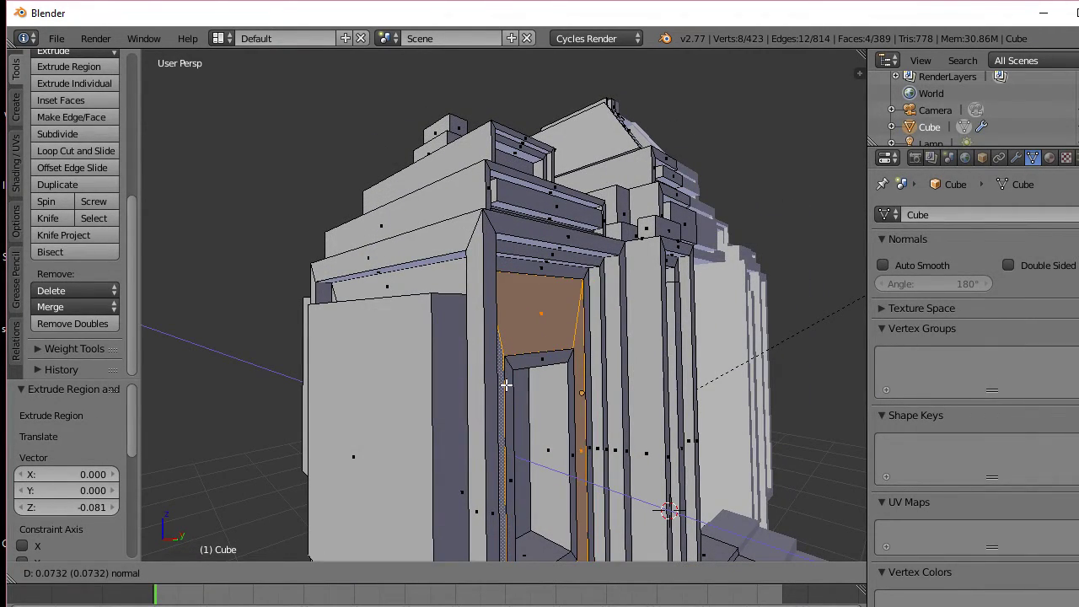
{"action": "key", "text": "Escape"}
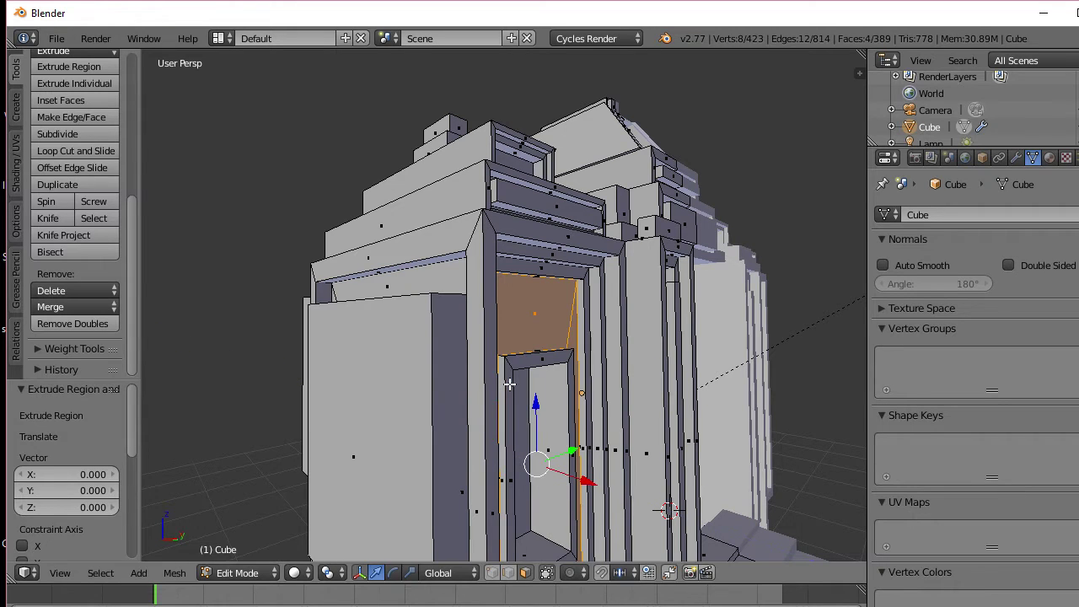
{"action": "key", "text": "ctrl+z"}
{"action": "key", "text": "ctrl+z"}
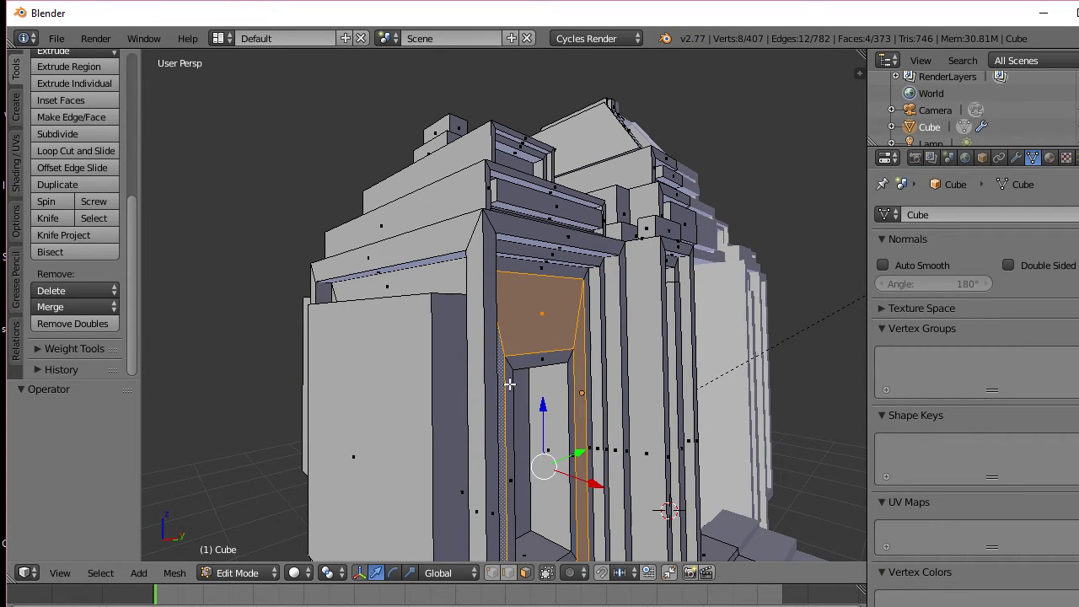
Step: Examine the front facade, window recesses, staircase and entrance up close using walk navigation
{"action": "middle_click_drag", "start_coordinate": [509, 384], "coordinate": [340, 389]}
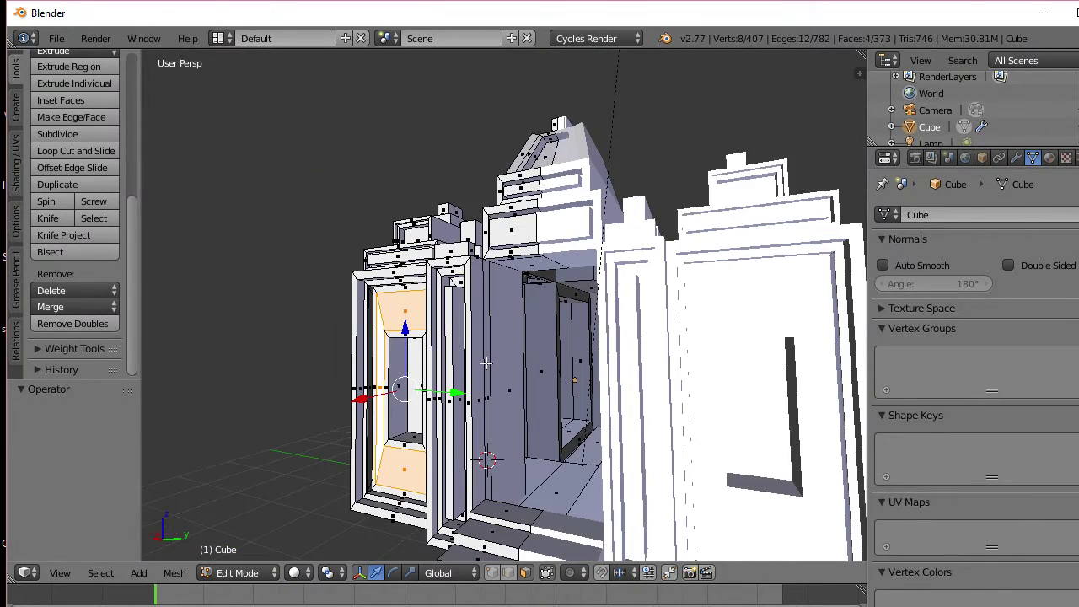
{"action": "middle_click_drag", "start_coordinate": [486, 362], "coordinate": [522, 360]}
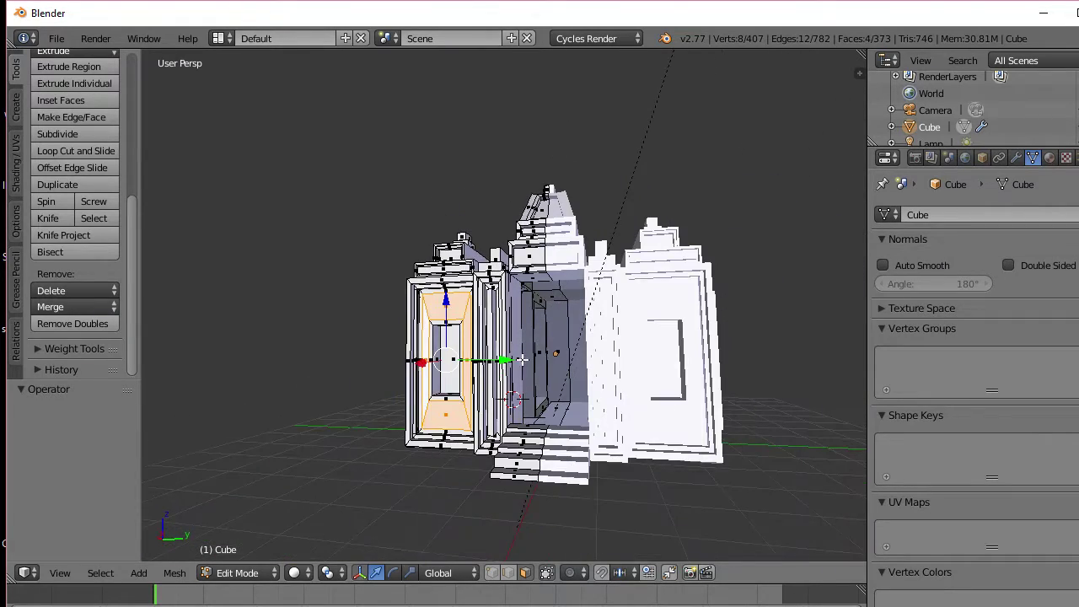
{"action": "scroll", "coordinate": [549, 360], "scroll_direction": "up", "scroll_amount": 1}
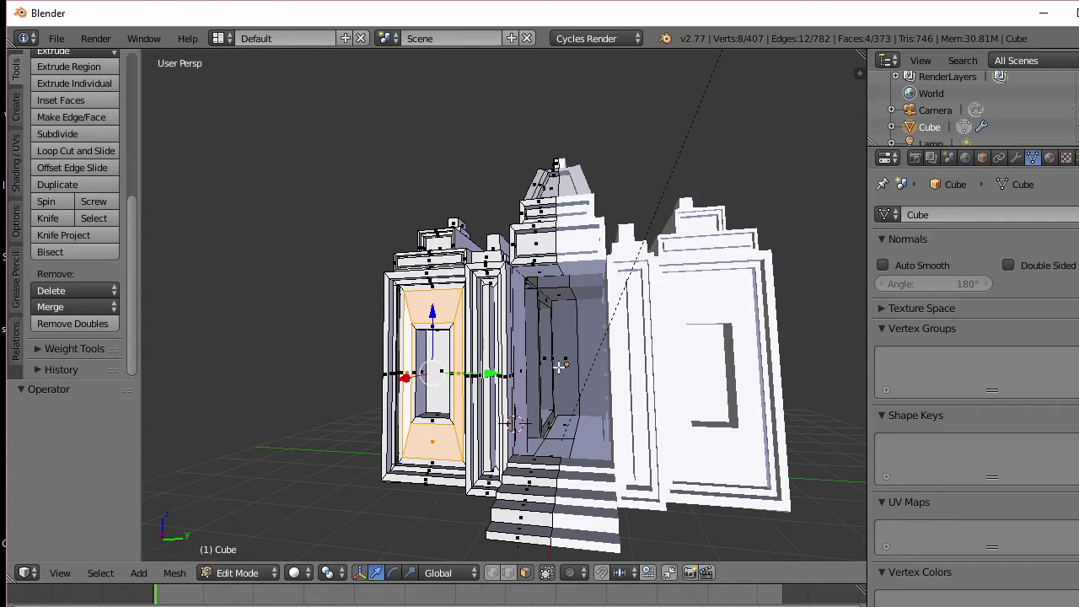
{"action": "key", "text": "shift+f"}
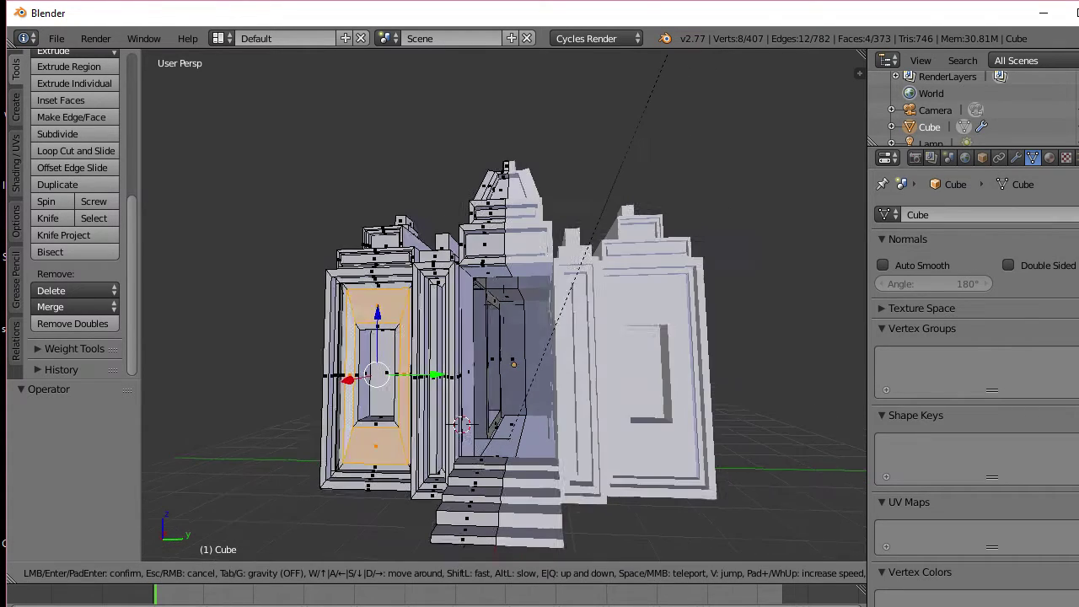
{"action": "key", "text": "w"}
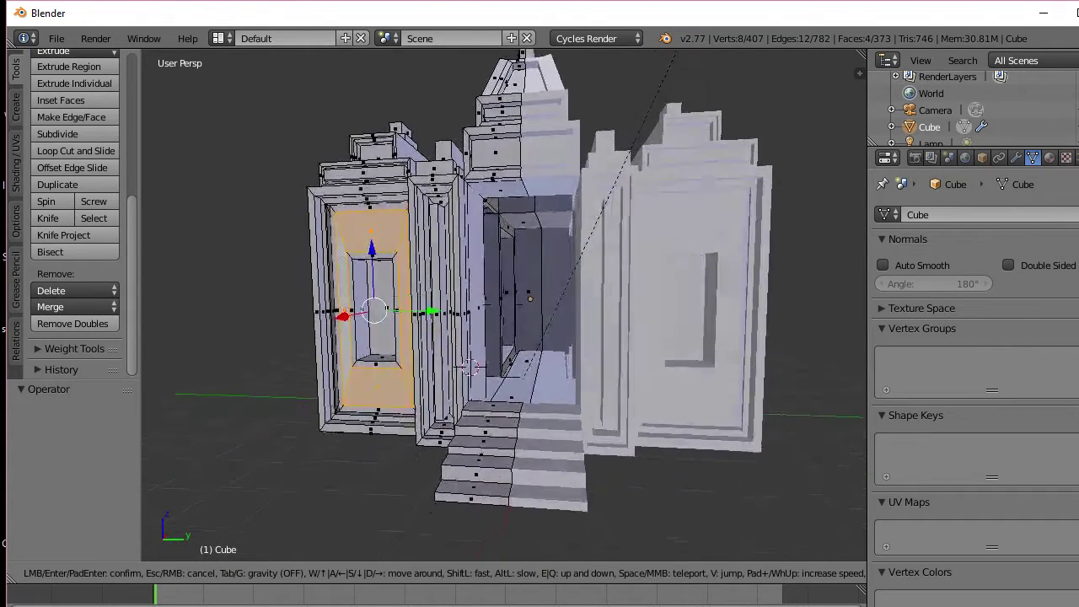
{"action": "key", "text": "w"}
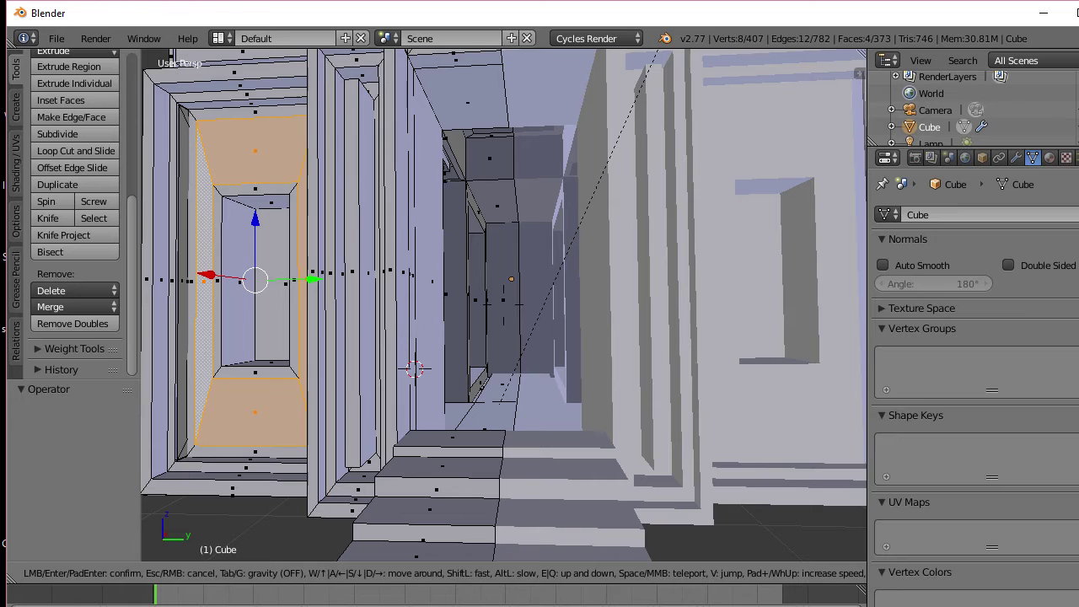
{"action": "key", "text": "d"}
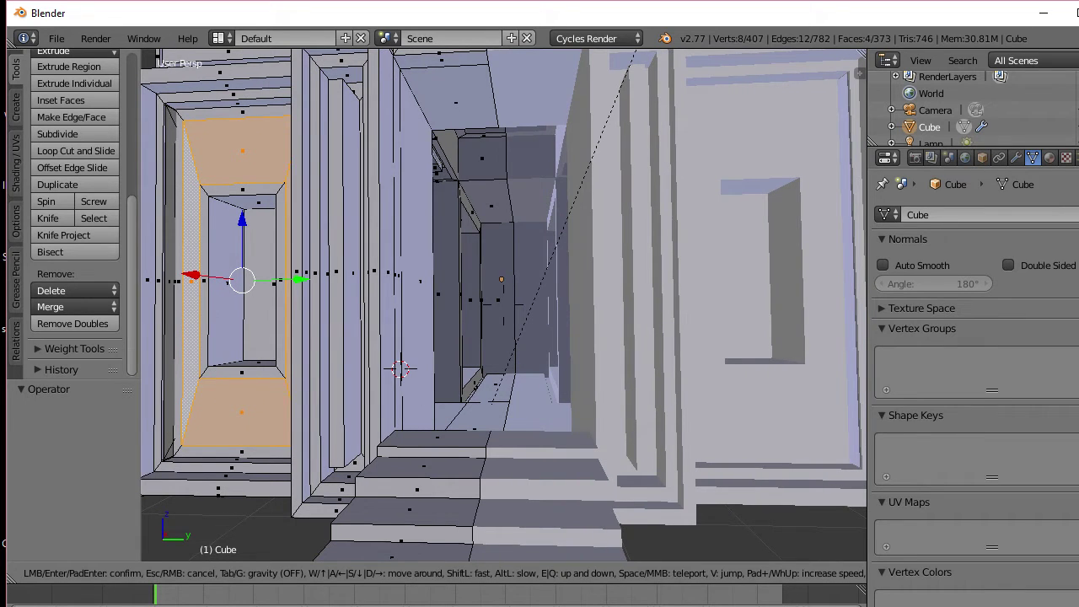
{"action": "key", "text": "s"}
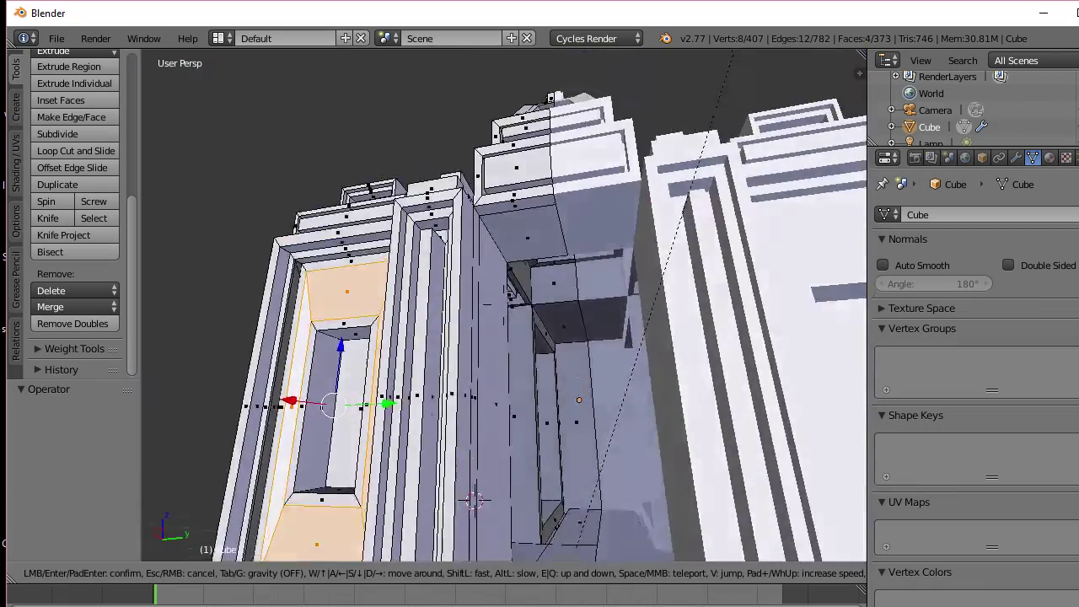
{"action": "key", "text": "w"}
{"action": "key", "text": "s"}
{"action": "key", "text": "w"}
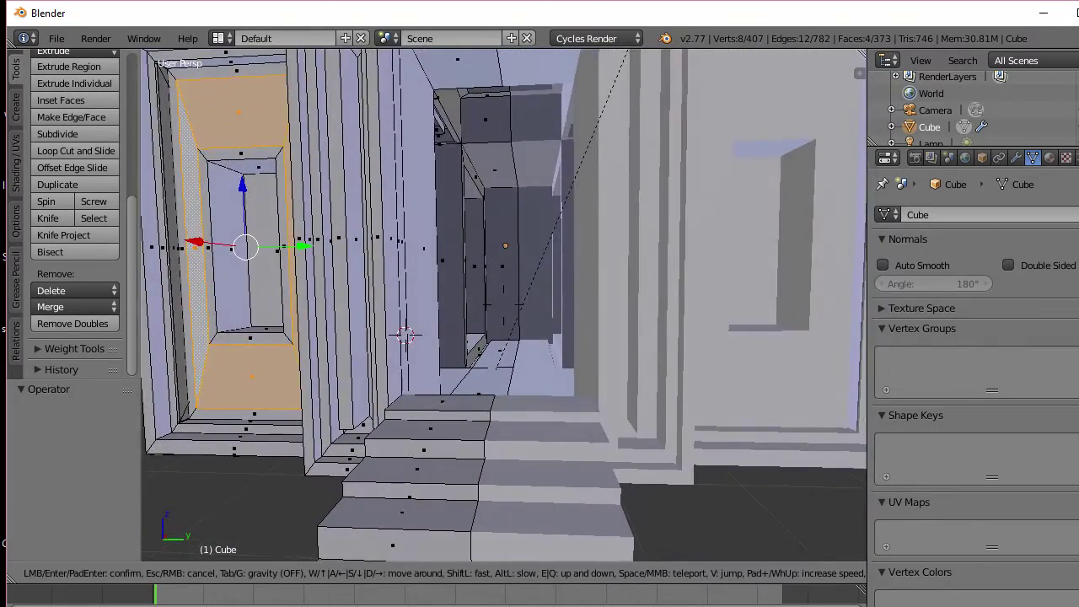
{"action": "key", "text": "a"}
{"action": "key", "text": "d"}
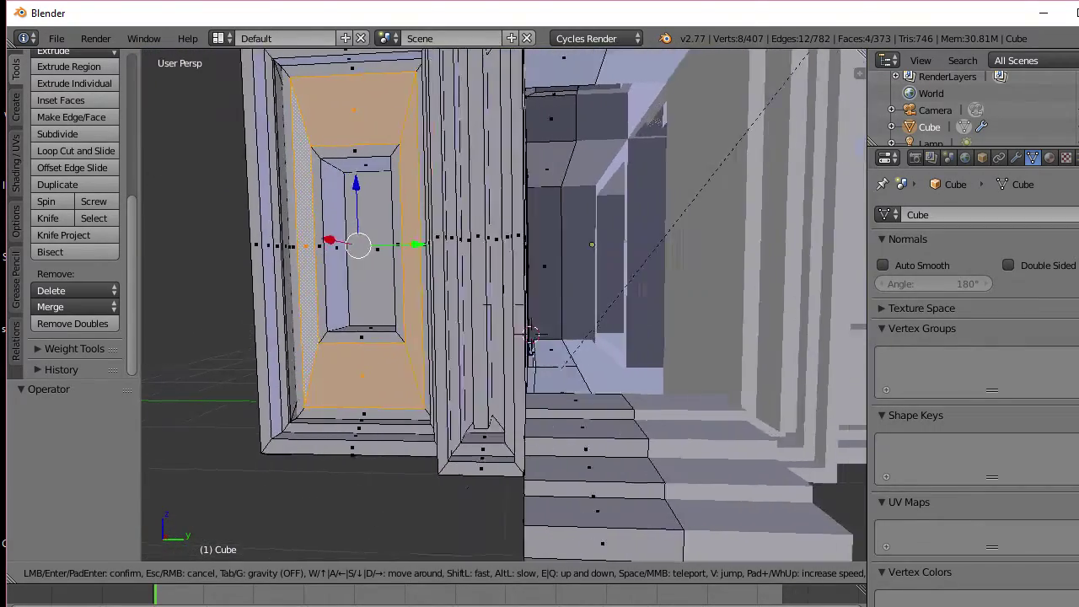
{"action": "key", "text": "a"}
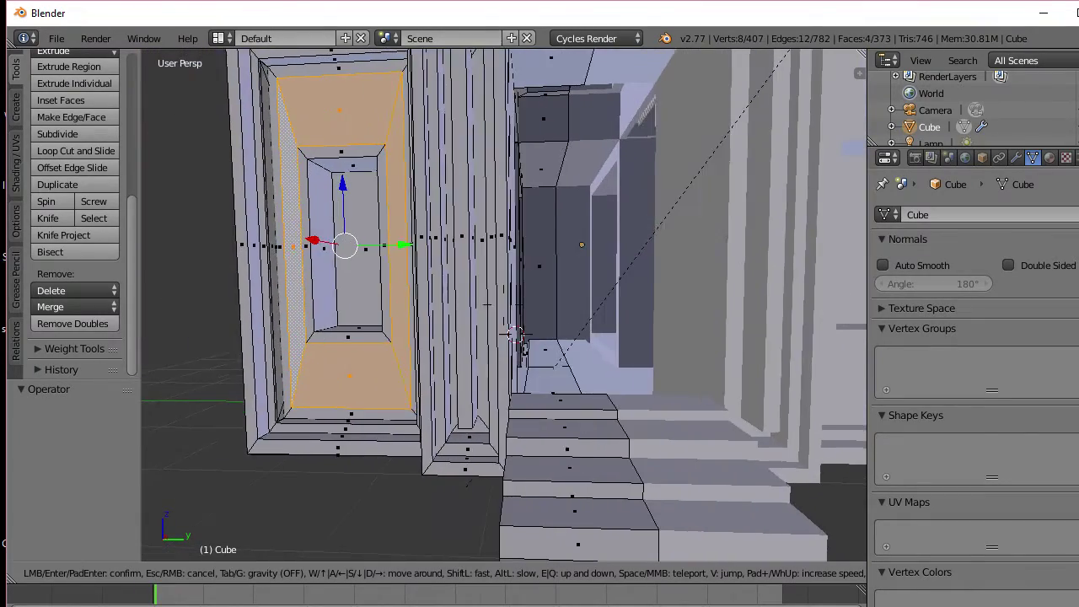
{"action": "key", "text": "d"}
{"action": "key", "text": "d"}
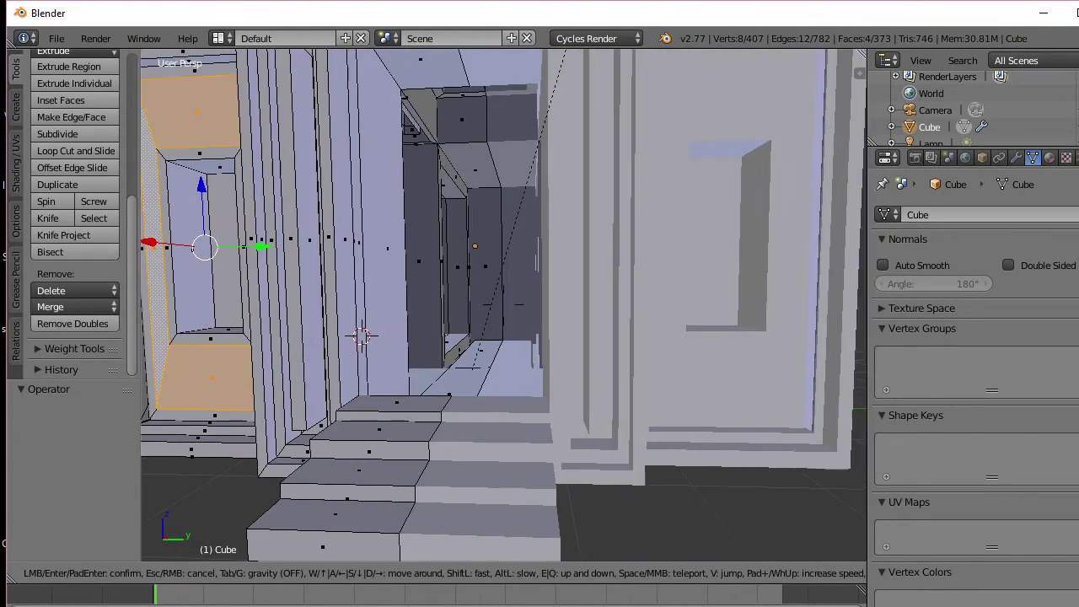
{"action": "key", "text": "a"}
Step: Walk through the entrance to inspect the interior hall, side rooms and backs of the window recesses, and return to the outside view
{"action": "key", "text": "w"}
{"action": "key", "text": "w"}
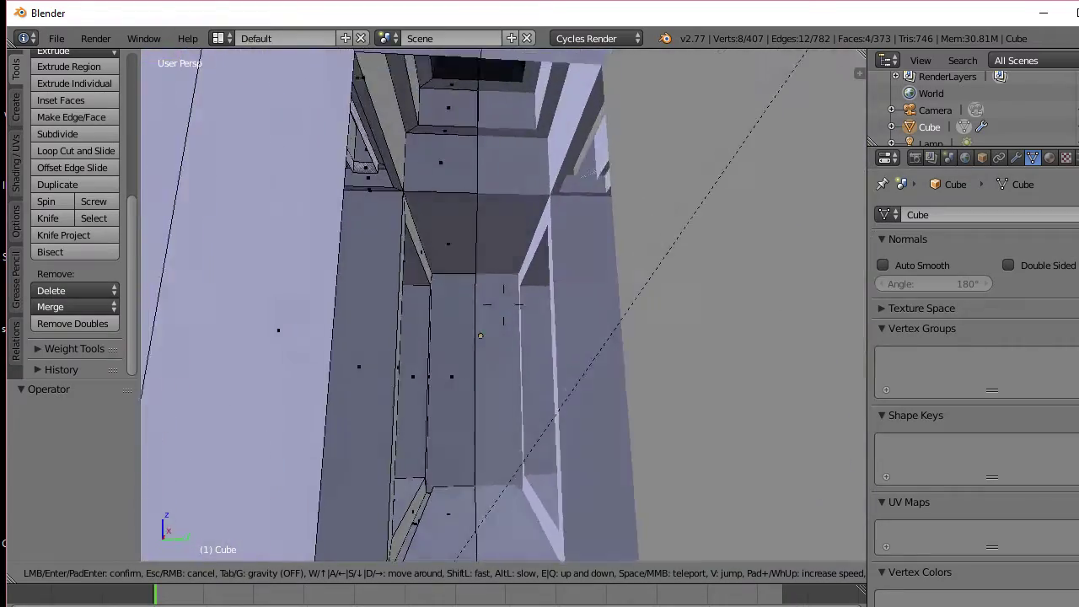
{"action": "key", "text": "w"}
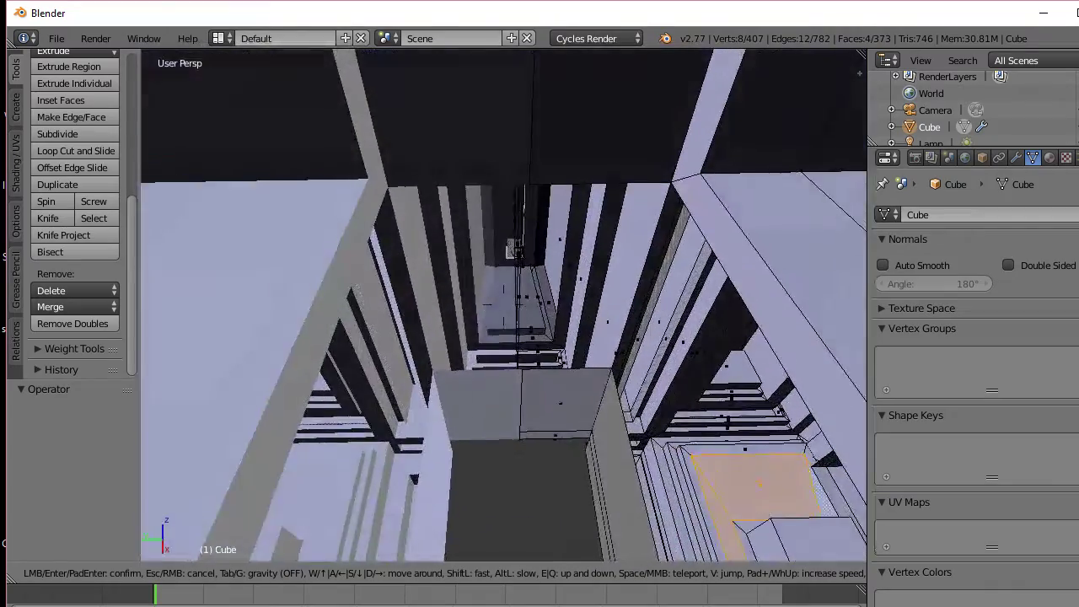
{"action": "key", "text": "w"}
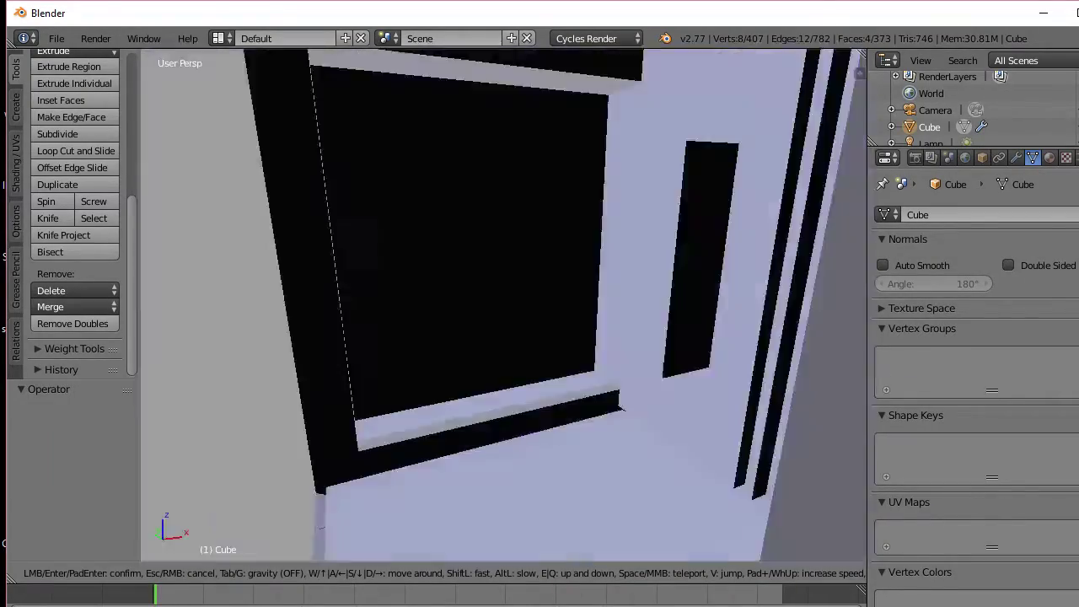
{"action": "key", "text": "d"}
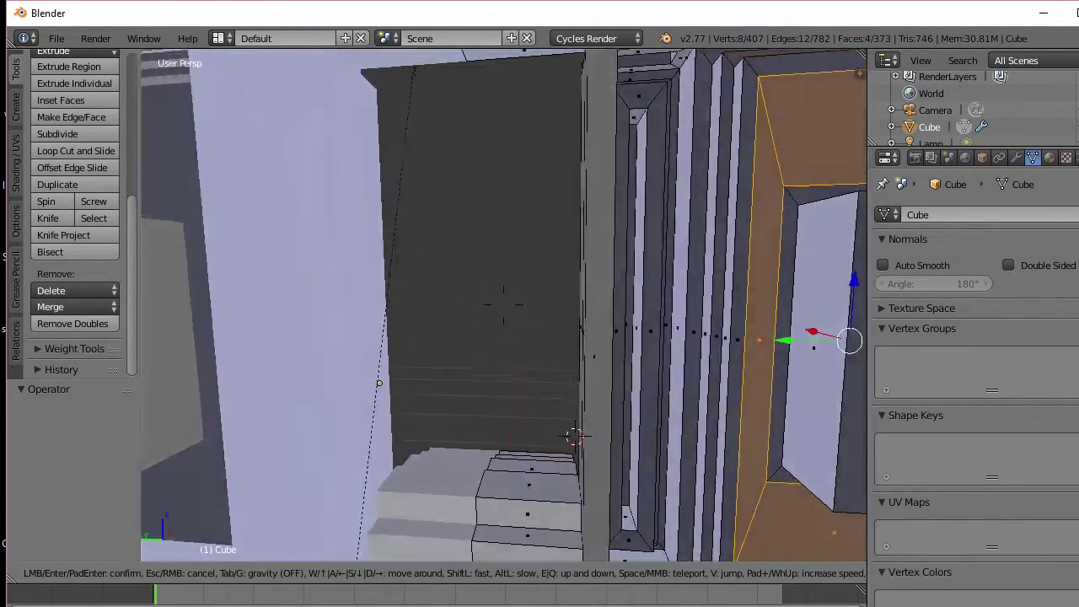
{"action": "key", "text": "a"}
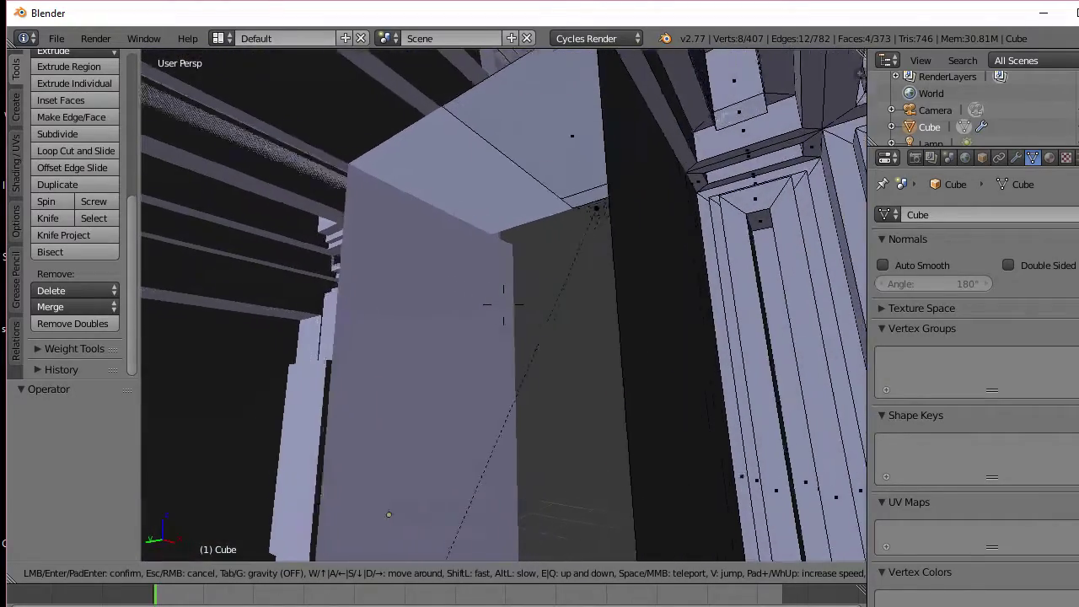
{"action": "key", "text": "w"}
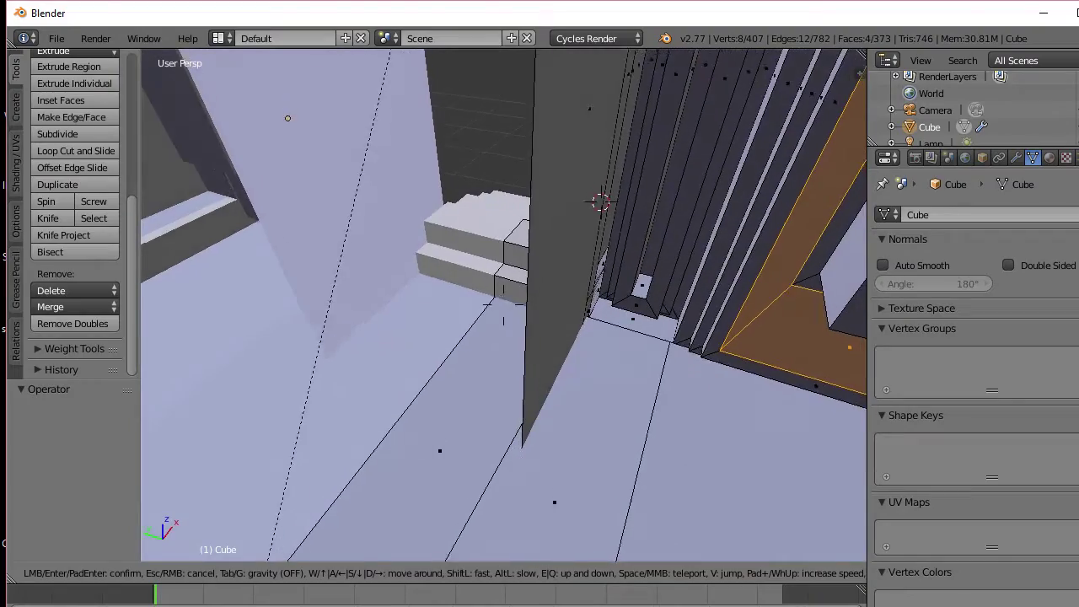
{"action": "key", "text": "a"}
{"action": "key", "text": "a"}
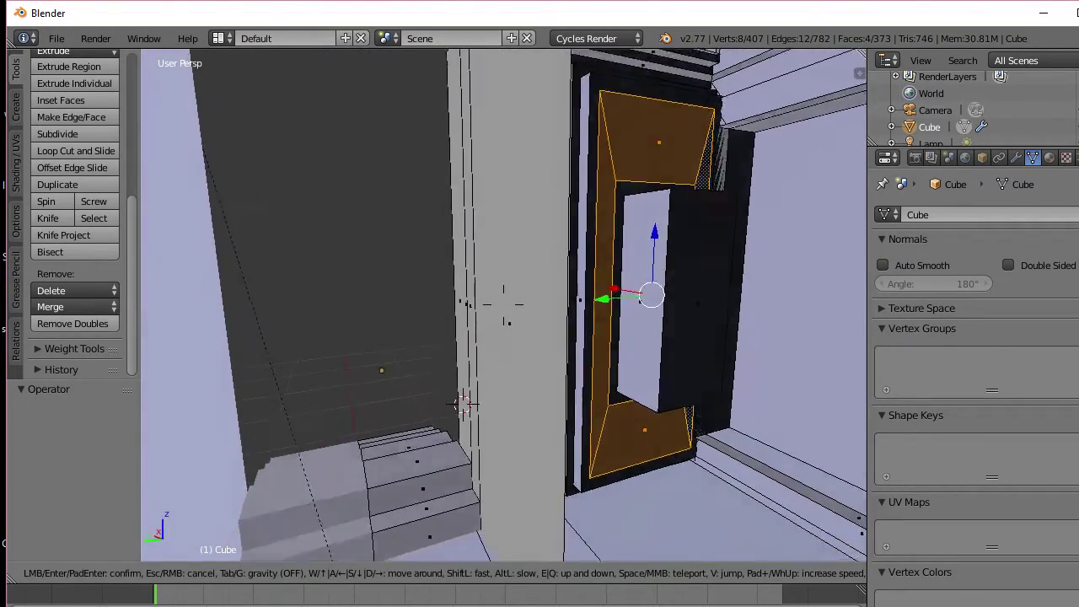
{"action": "key", "text": "Escape"}
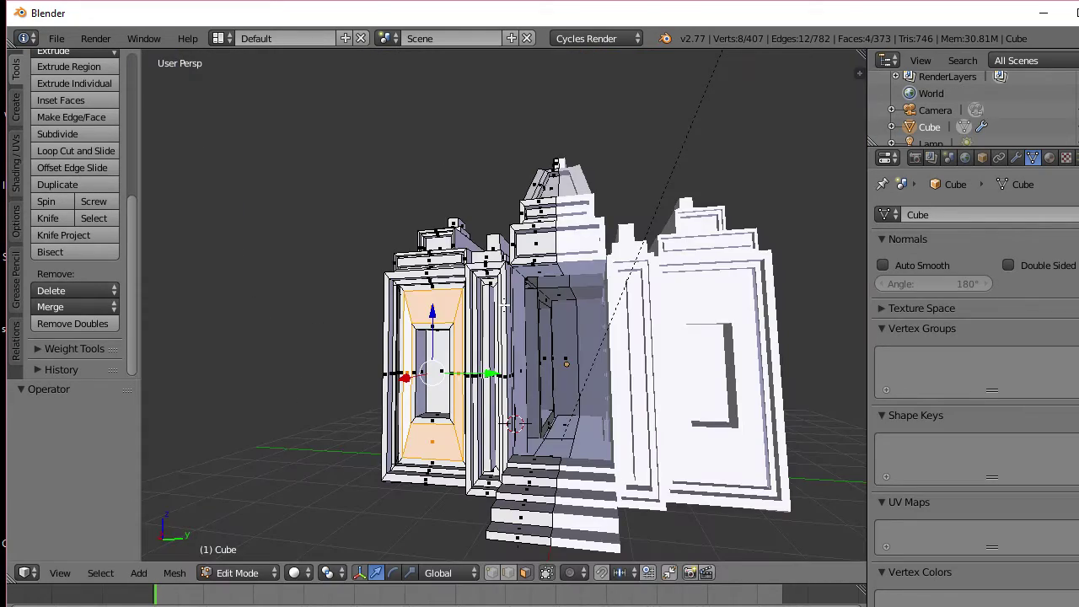
Step: Extrude the side face of the front entrance inward by about 0.26 to narrow the doorway
{"action": "key", "text": "a"}
{"action": "scroll", "coordinate": [578, 378], "scroll_direction": "up", "scroll_amount": 6}
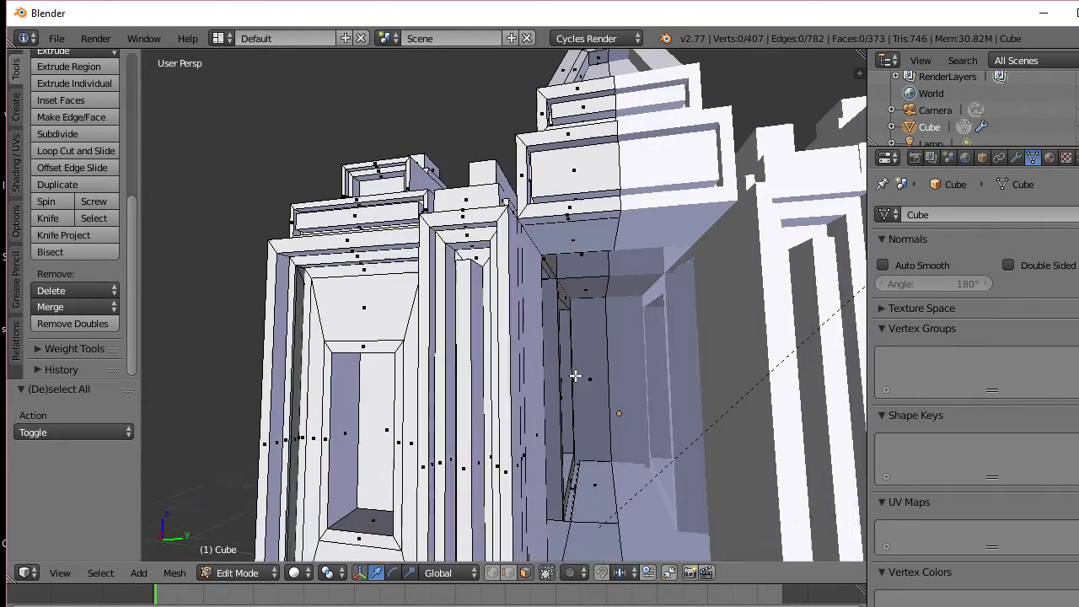
{"action": "middle_click_drag", "start_coordinate": [627, 392], "coordinate": [607, 419]}
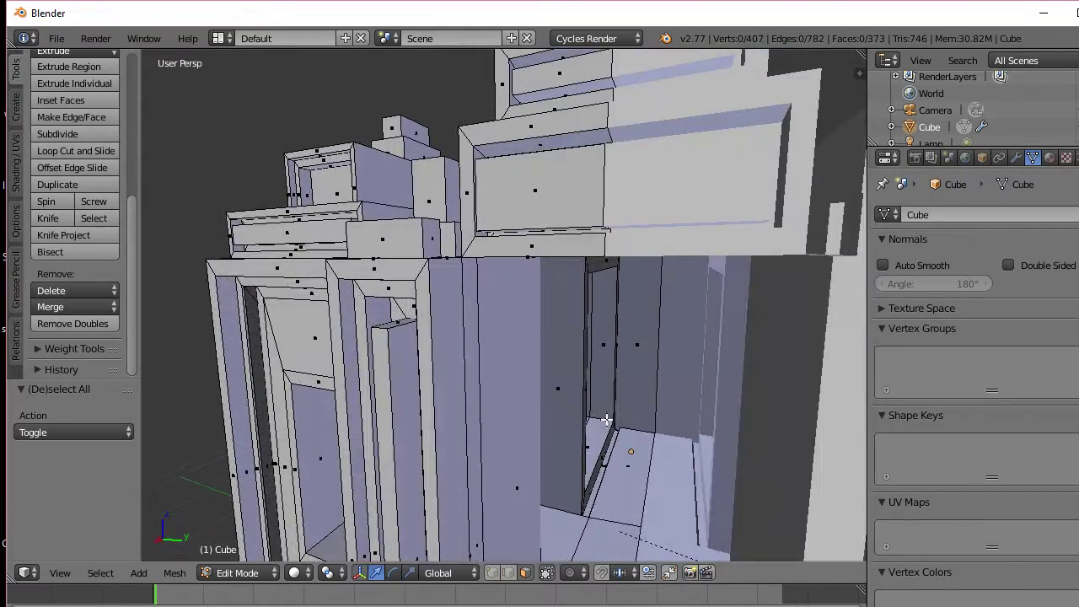
{"action": "right_click", "coordinate": [509, 443]}
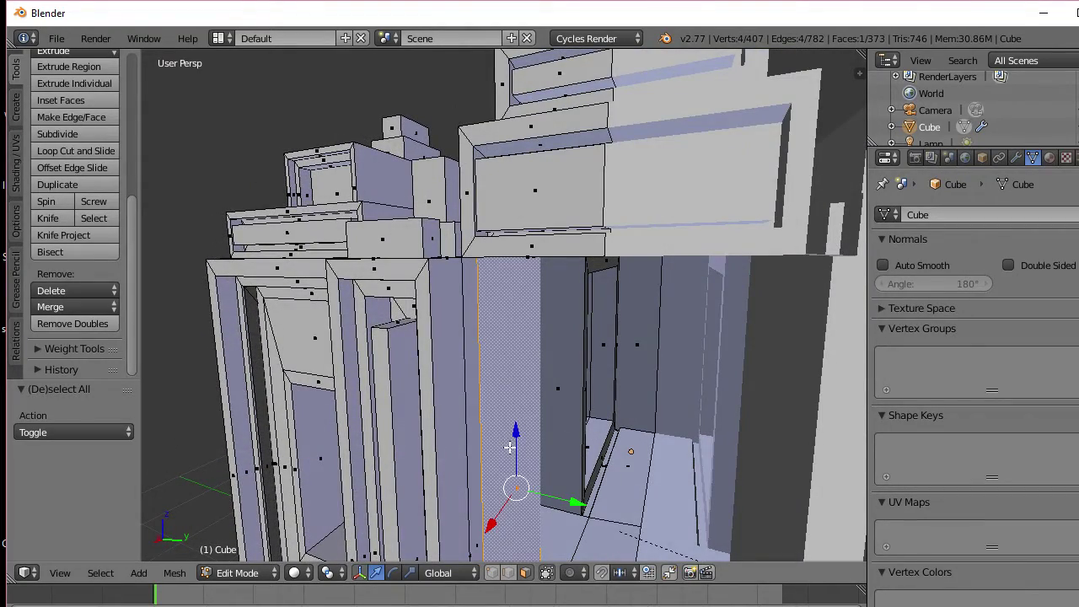
{"action": "scroll", "coordinate": [511, 452], "scroll_direction": "down", "scroll_amount": 1}
{"action": "middle_click_drag", "start_coordinate": [526, 505], "coordinate": [572, 359], "text": "shift"}
{"action": "mouse_move", "coordinate": [612, 435]}
{"action": "middle_mouse_down"}
{"action": "mouse_move", "coordinate": [596, 450]}
{"action": "mouse_move", "coordinate": [619, 446]}
{"action": "middle_mouse_up"}
{"action": "key", "text": "e"}
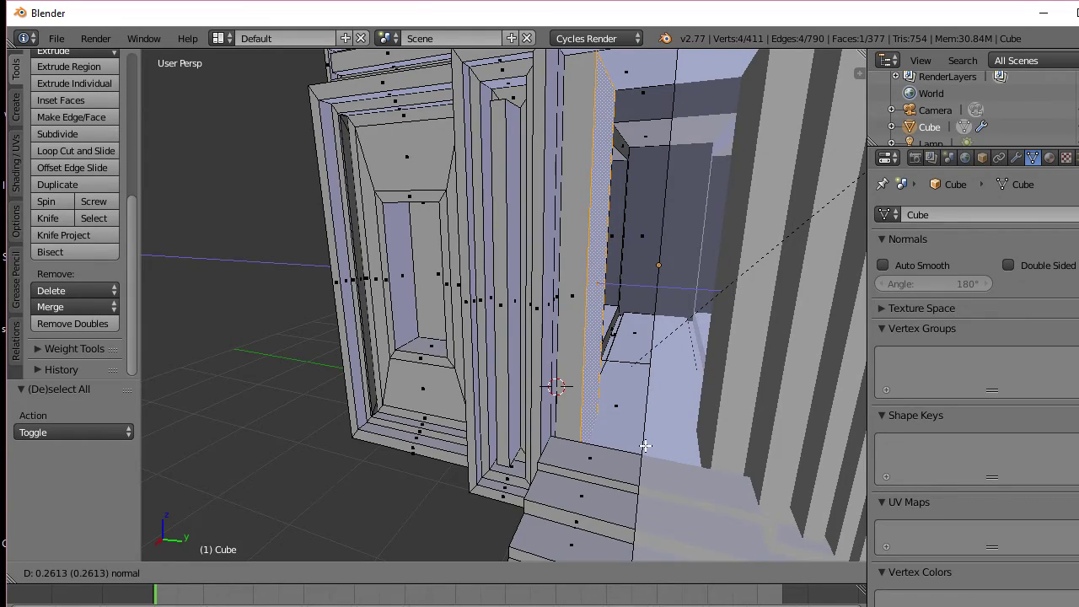
{"action": "left_click", "coordinate": [643, 443]}
Step: Leave mesh editing and walk through the entrance to examine the building's interior and the width of the doorway
{"action": "middle_click_drag", "start_coordinate": [643, 443], "coordinate": [674, 322]}
{"action": "key", "text": "Tab"}
{"action": "key", "text": "shift+f"}
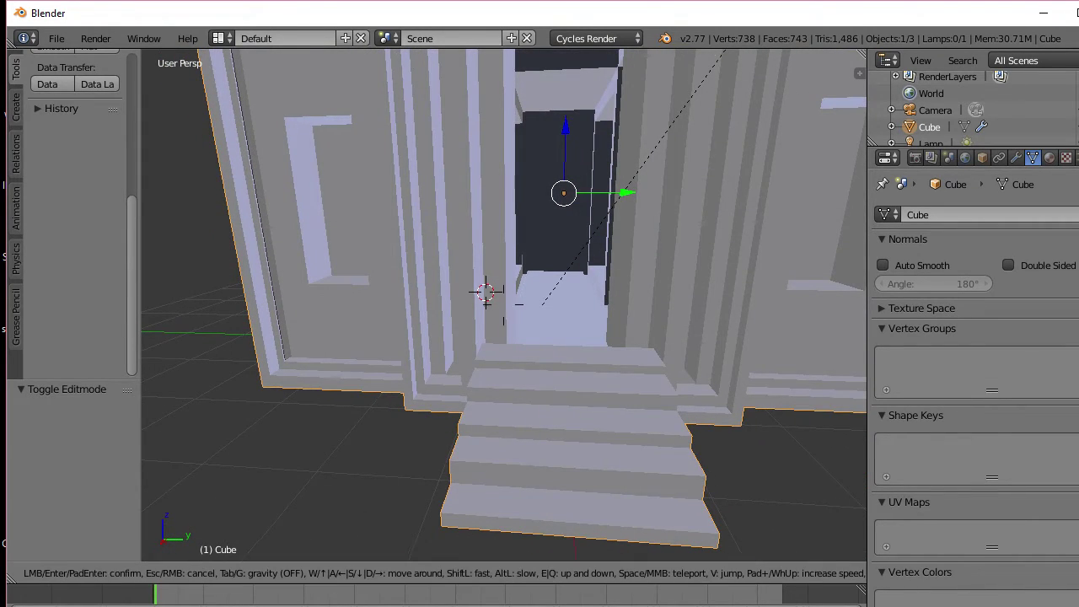
{"action": "key", "text": "w"}
{"action": "key", "text": "w"}
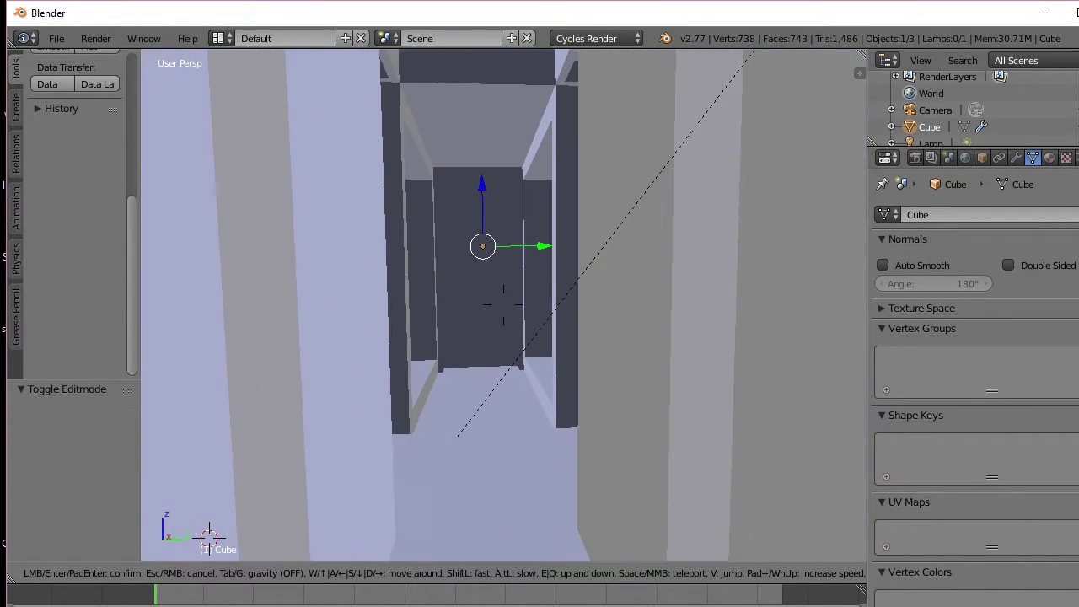
{"action": "key", "text": "w"}
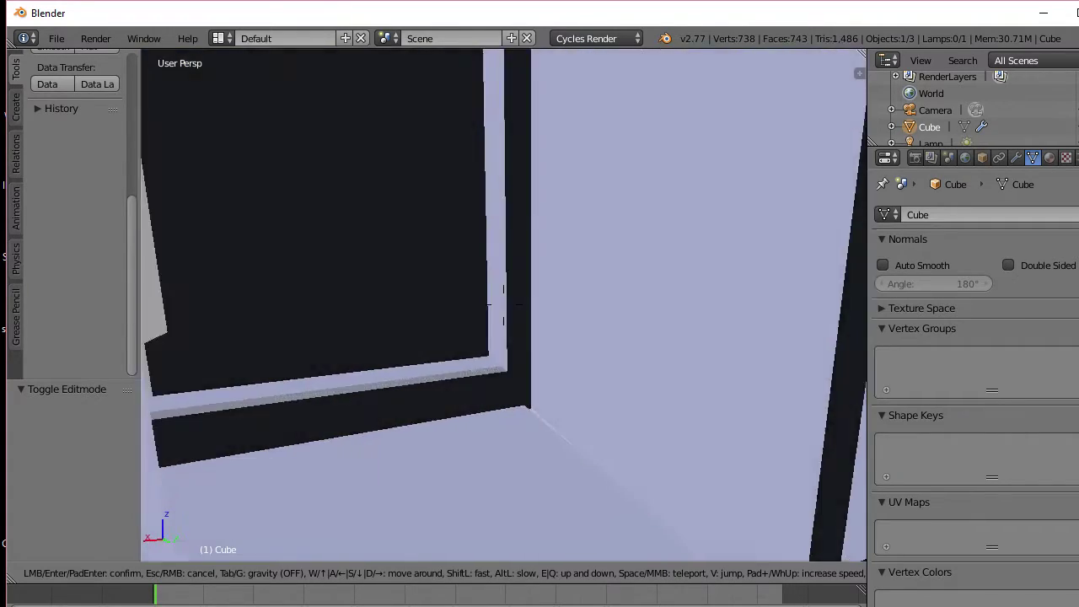
{"action": "key", "text": "s"}
{"action": "key", "text": "d"}
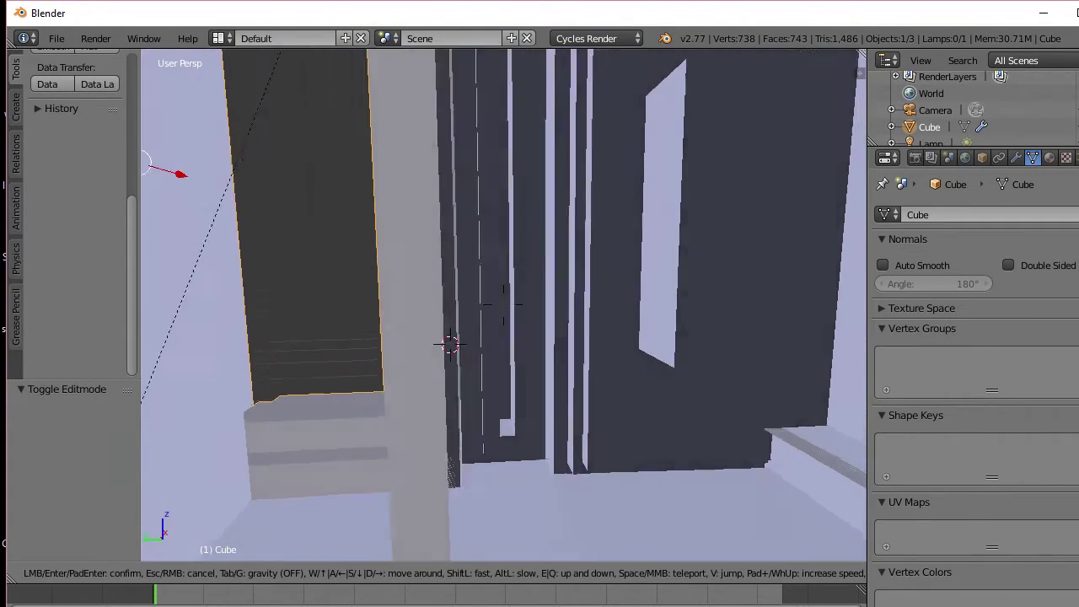
{"action": "key", "text": "d"}
{"action": "key", "text": "a"}
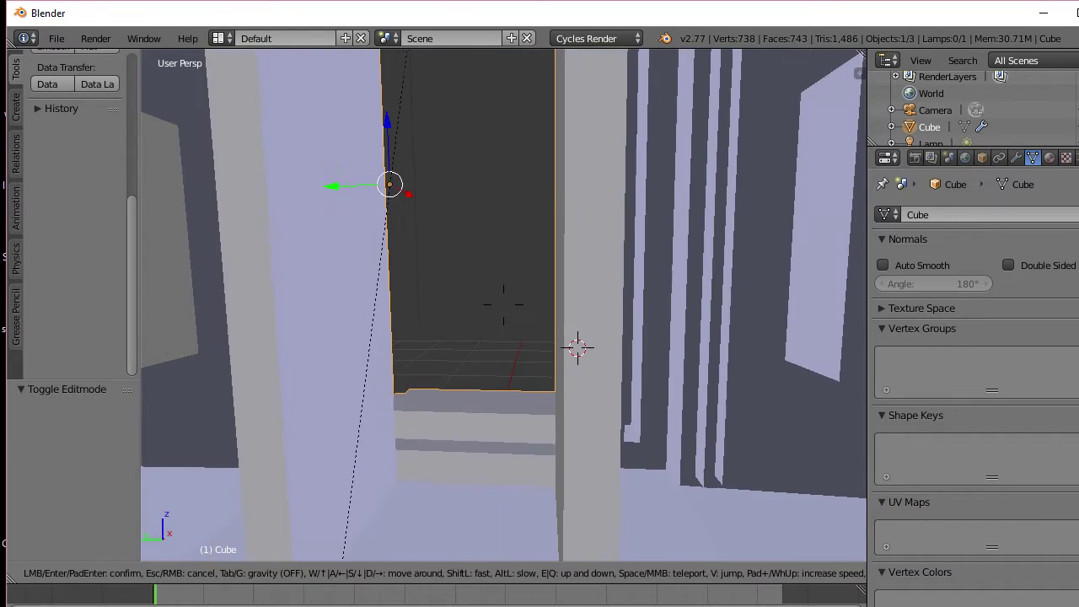
{"action": "key", "text": "w"}
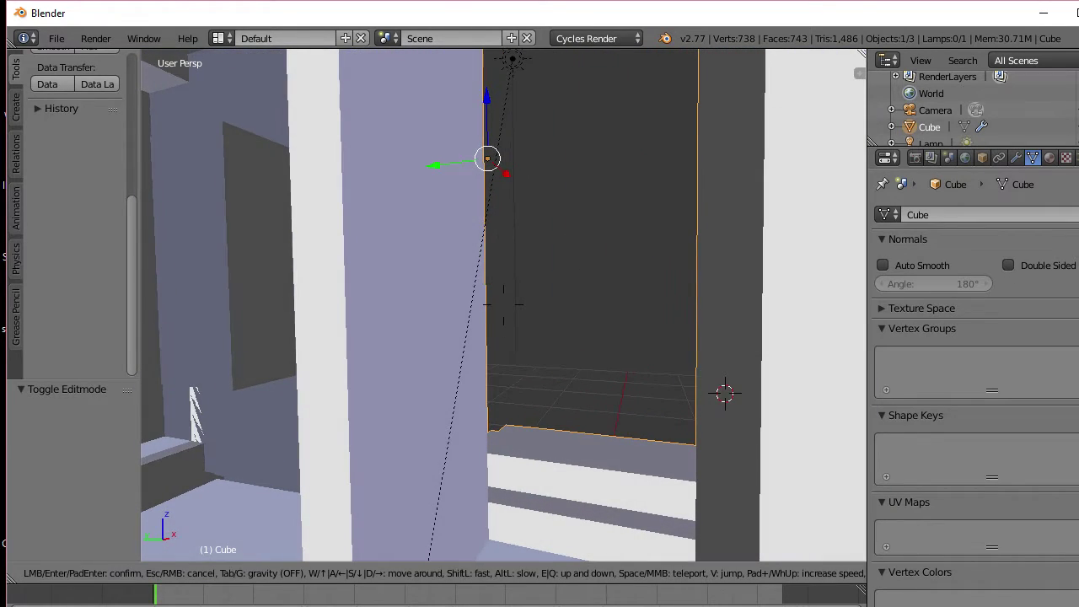
{"action": "key", "text": "w"}
{"action": "key", "text": "s"}
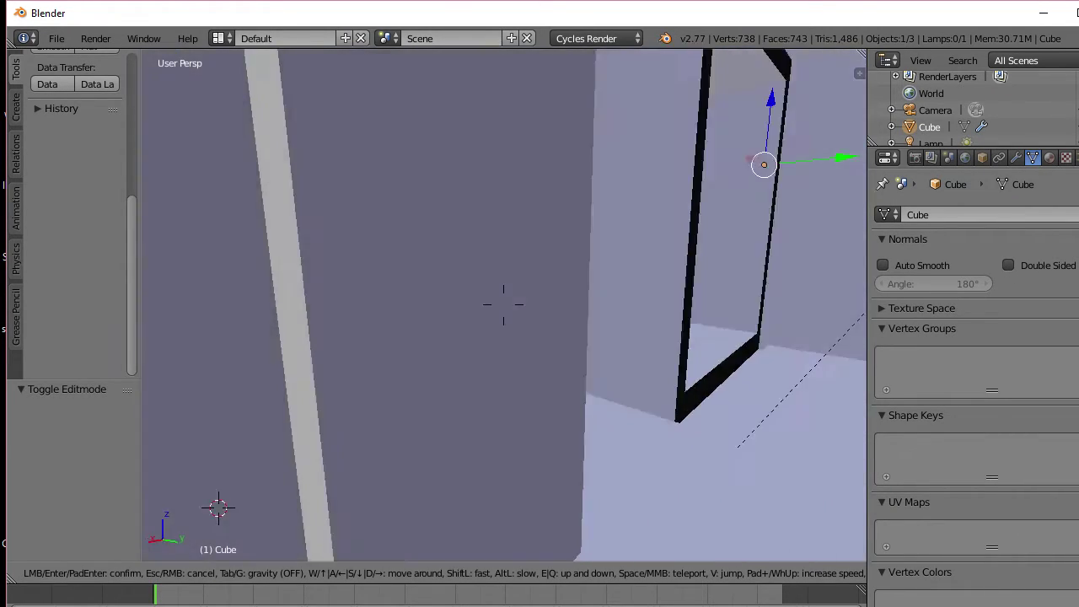
{"action": "key", "text": "s"}
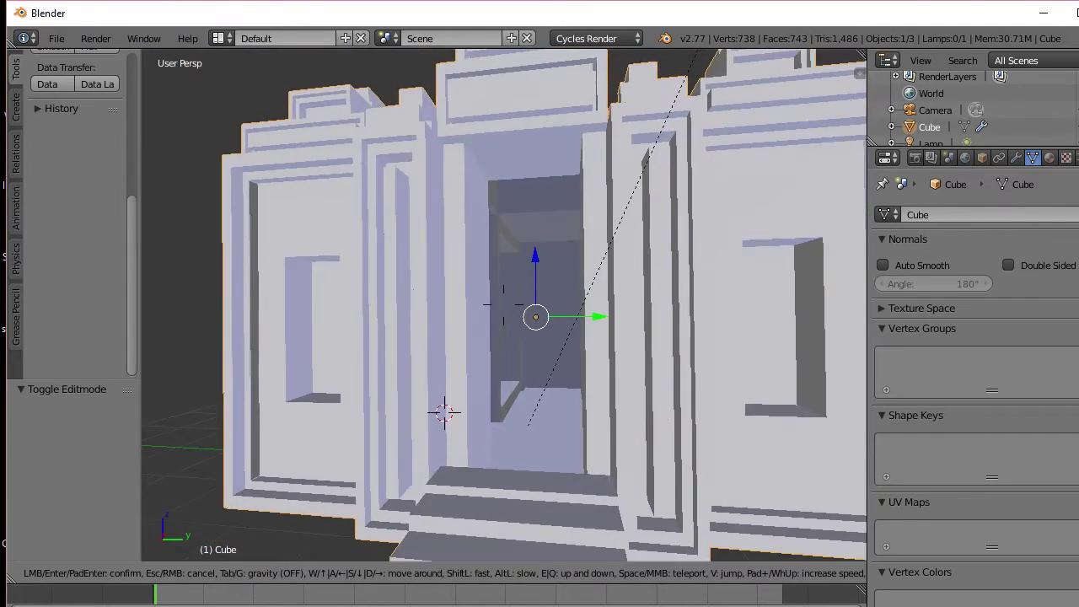
{"action": "key", "text": "w"}
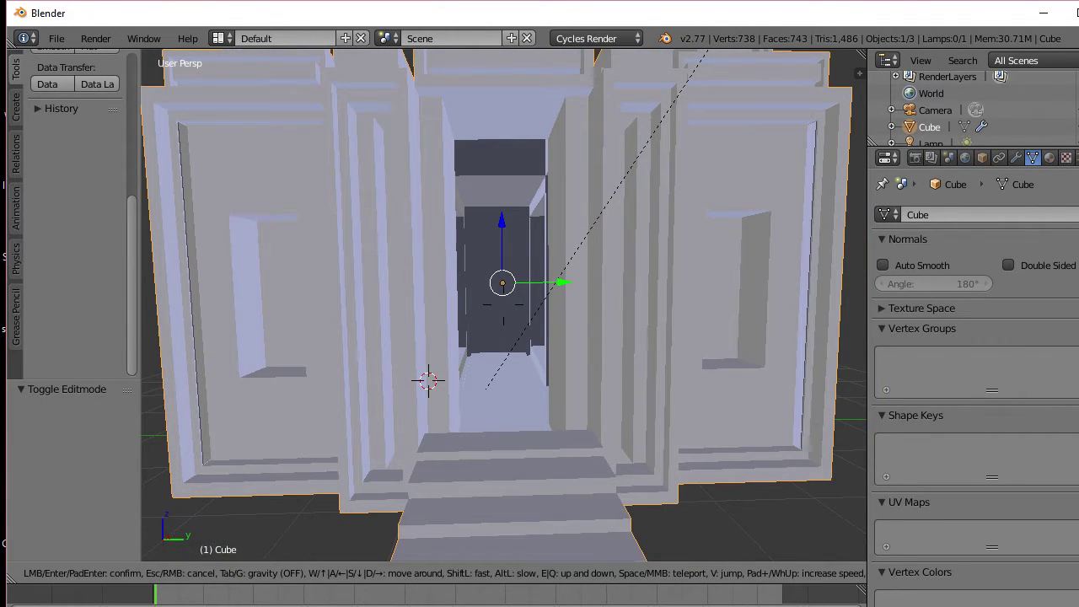
{"action": "left_click", "coordinate": [506, 309]}
{"action": "middle_click_drag", "start_coordinate": [519, 289], "coordinate": [492, 358]}
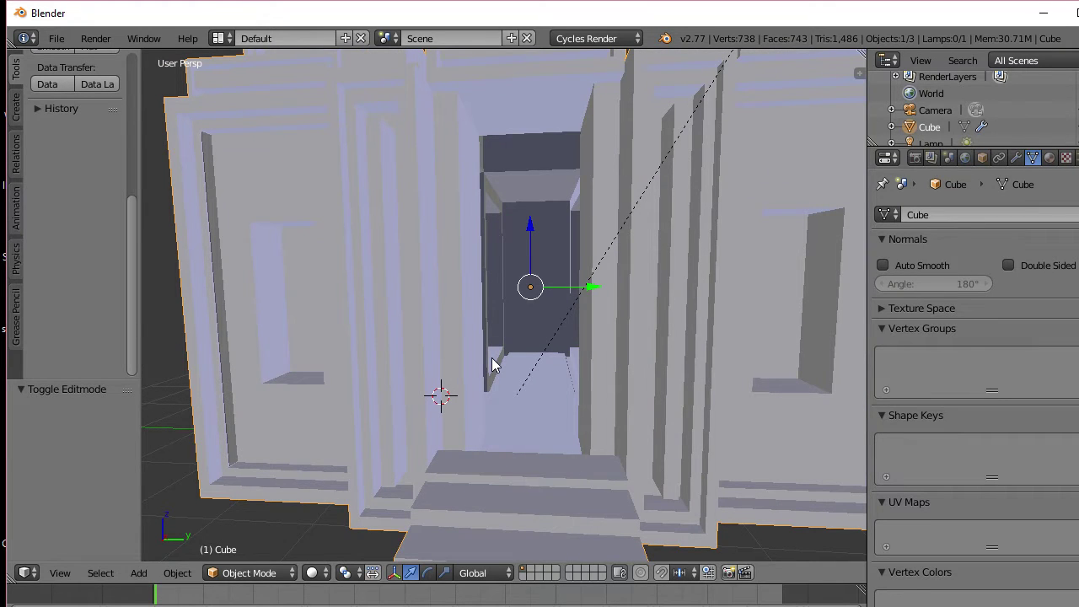
Step: Undo the doorway extrusion and extrude the entrance's side face inward by about 0.12 instead
{"action": "key", "text": "ctrl+z"}
{"action": "middle_click_drag", "start_coordinate": [494, 362], "coordinate": [461, 343]}
{"action": "key", "text": "Tab"}
{"action": "right_click", "coordinate": [441, 342]}
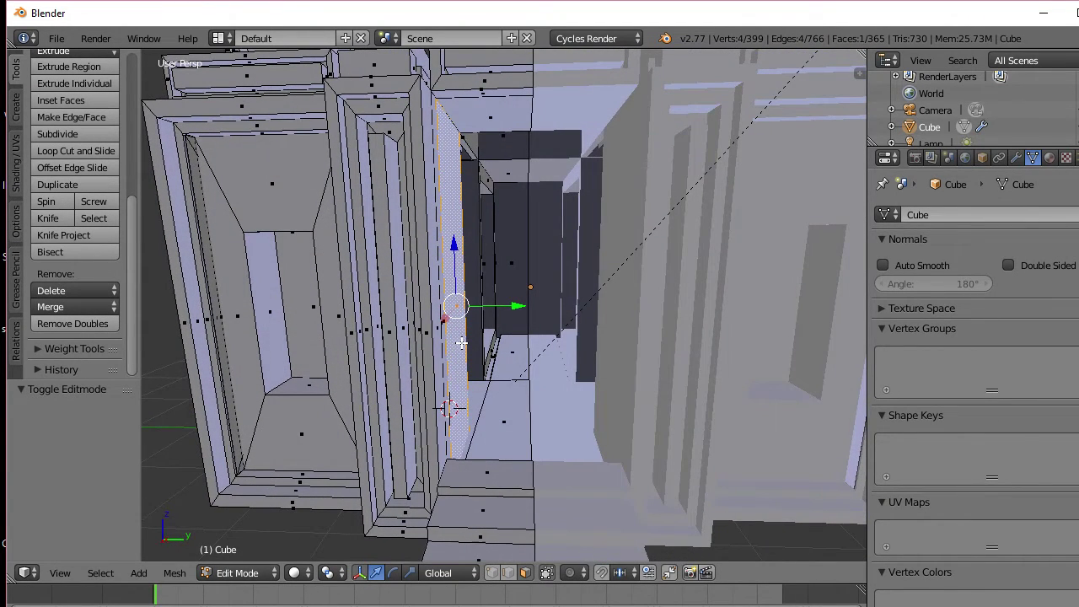
{"action": "key", "text": "e"}
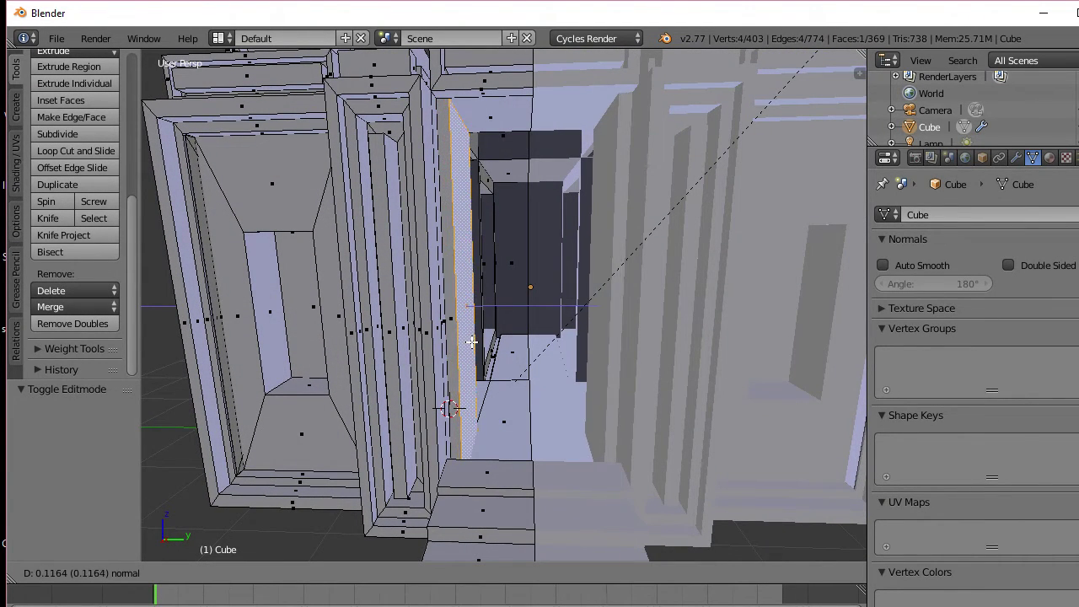
{"action": "left_click", "coordinate": [472, 341]}
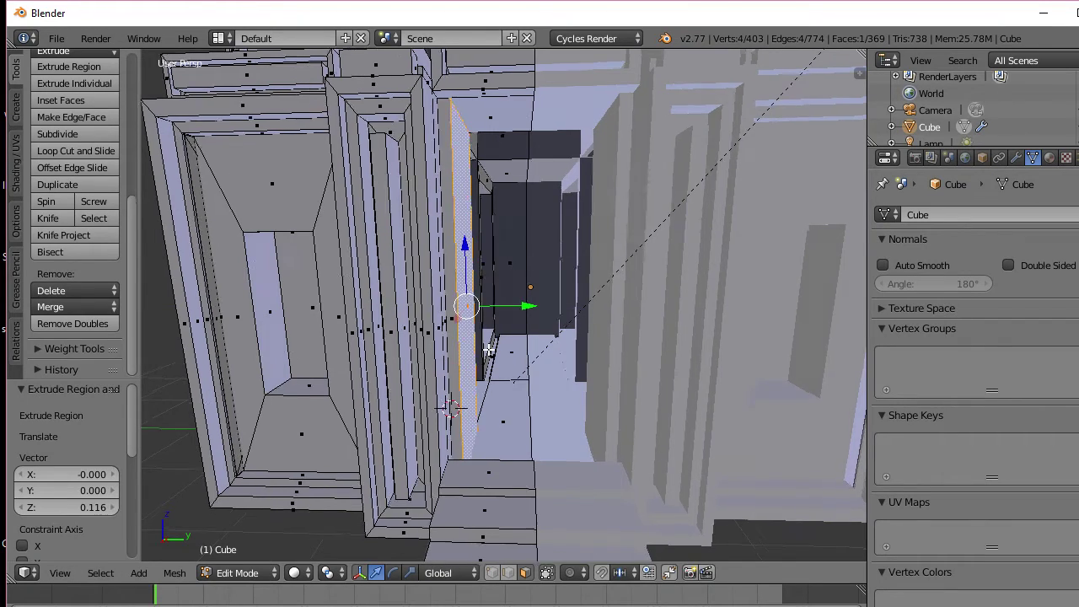
{"action": "key", "text": "Tab"}
Step: Inspect the whole building from the front and both sides to check the doorway, steps and roof tiers
{"action": "middle_click_drag", "start_coordinate": [495, 353], "coordinate": [447, 439]}
{"action": "scroll", "coordinate": [458, 366], "scroll_direction": "down", "scroll_amount": 1}
{"action": "scroll", "coordinate": [446, 403], "scroll_direction": "down", "scroll_amount": 1}
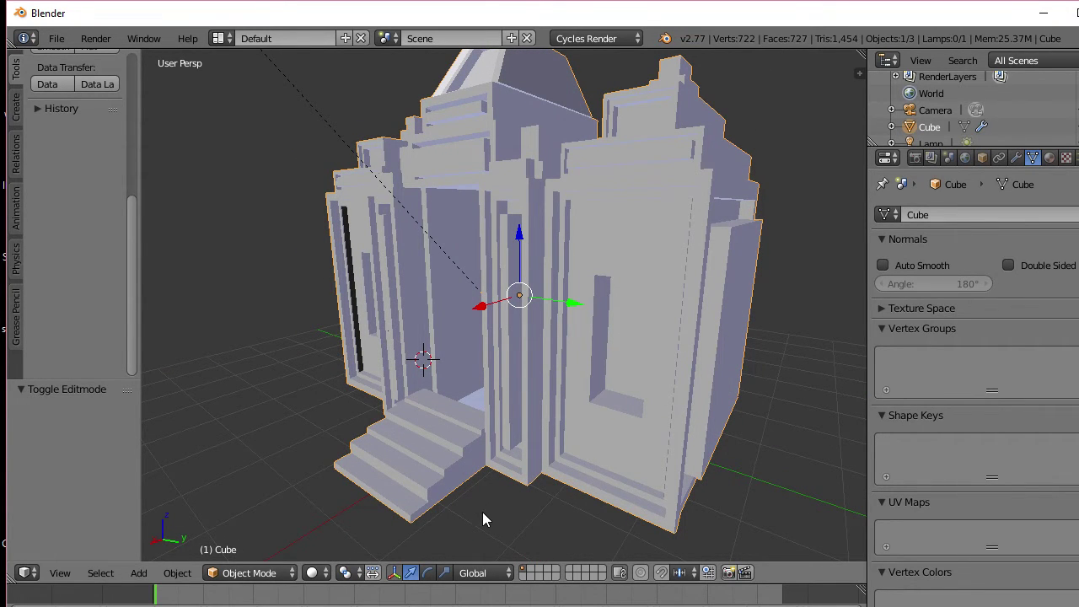
{"action": "middle_click_drag", "start_coordinate": [487, 518], "coordinate": [512, 504]}
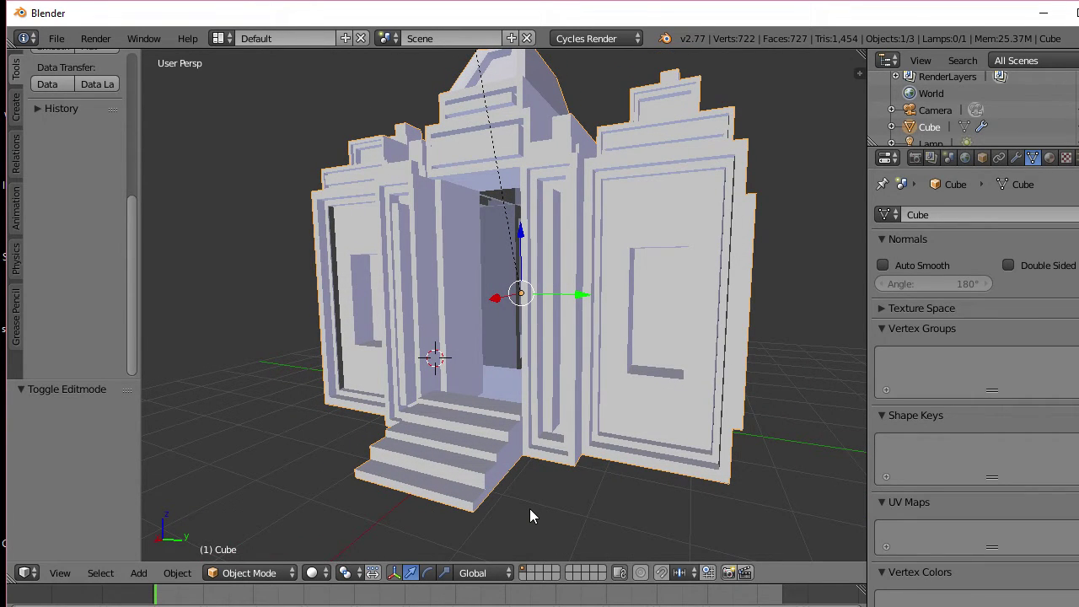
{"action": "scroll", "coordinate": [580, 497], "scroll_direction": "down", "scroll_amount": 1}
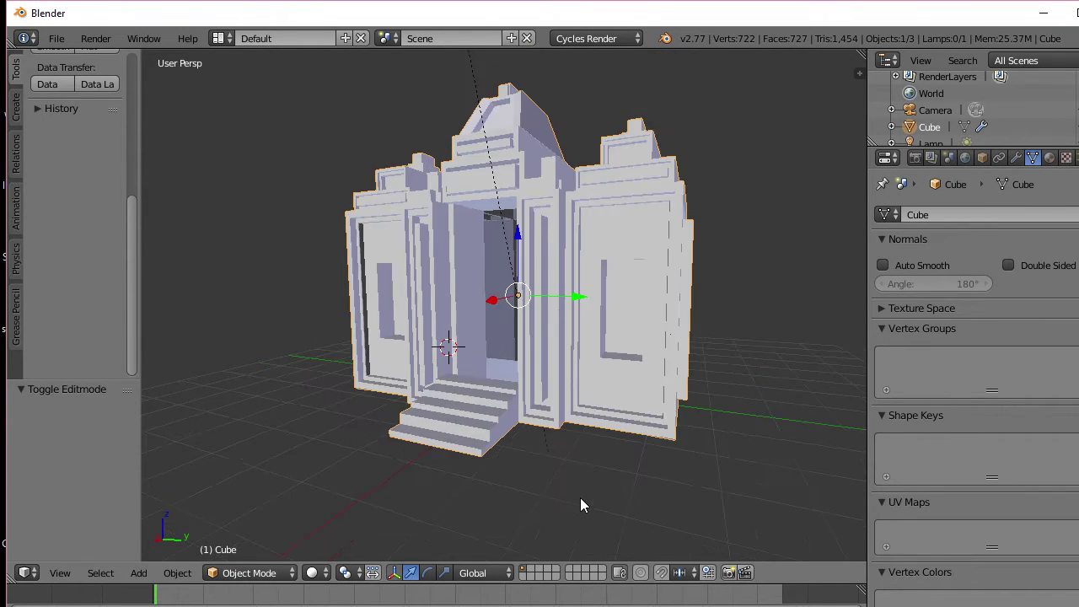
{"action": "mouse_move", "coordinate": [580, 504]}
{"action": "middle_mouse_down"}
{"action": "mouse_move", "coordinate": [532, 503]}
{"action": "mouse_move", "coordinate": [504, 520]}
{"action": "mouse_move", "coordinate": [773, 522]}
{"action": "mouse_move", "coordinate": [599, 499]}
{"action": "middle_mouse_up"}
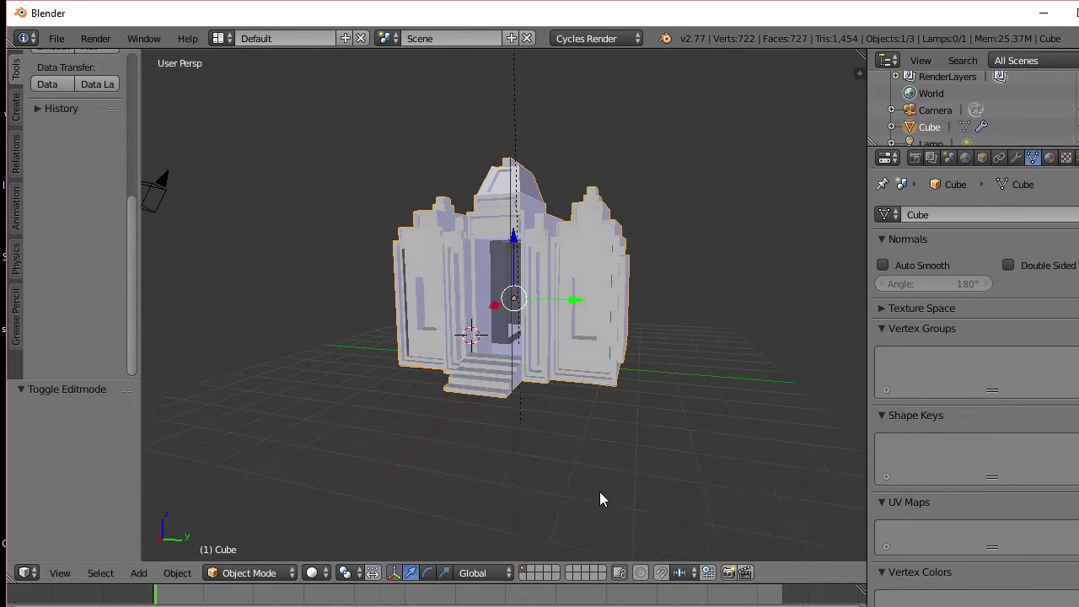
{"action": "scroll", "coordinate": [644, 467], "scroll_direction": "up", "scroll_amount": 2}
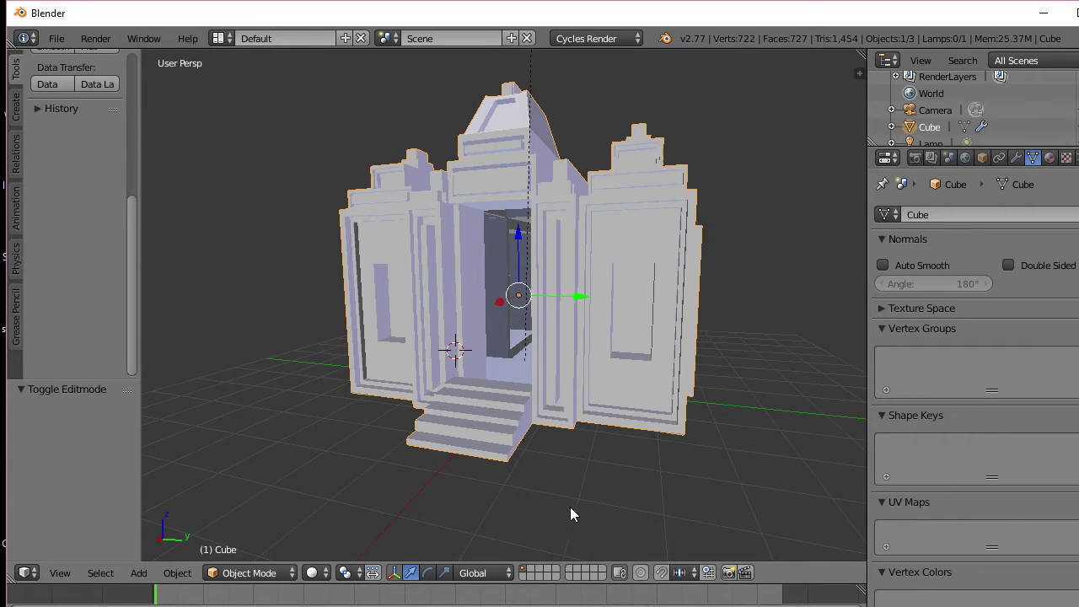
{"action": "middle_click_drag", "start_coordinate": [569, 508], "coordinate": [599, 489]}
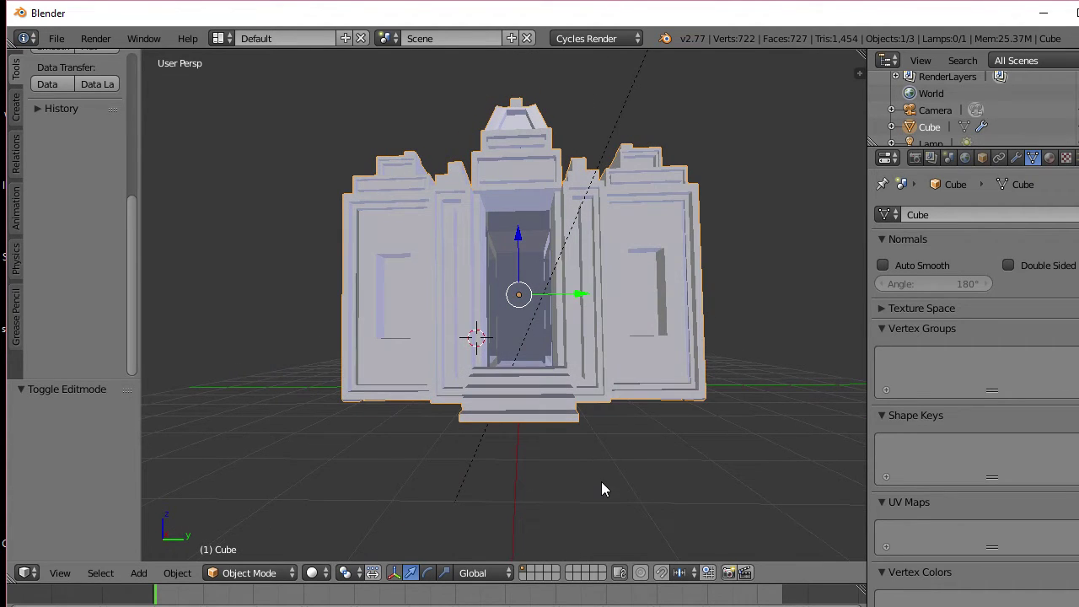
Step: Place the 3D cursor on the open area in front of the building and add a 32-vertex mesh circle there
{"action": "left_click", "coordinate": [510, 505]}
{"action": "middle_click_drag", "start_coordinate": [511, 504], "coordinate": [655, 475]}
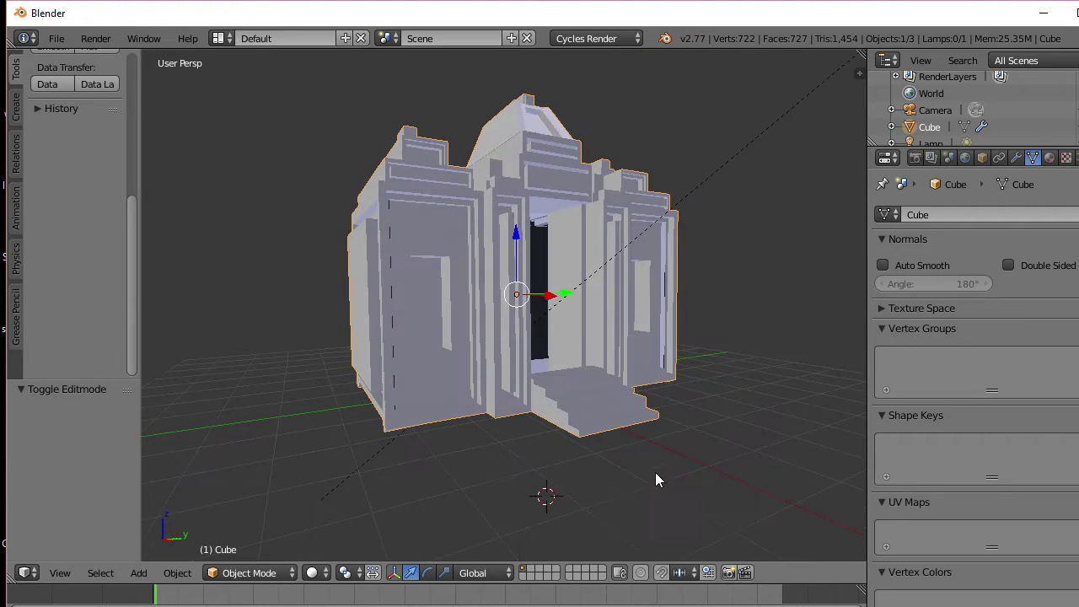
{"action": "mouse_move", "coordinate": [664, 435]}
{"action": "middle_mouse_down"}
{"action": "mouse_move", "coordinate": [626, 432]}
{"action": "mouse_move", "coordinate": [648, 444]}
{"action": "middle_mouse_up"}
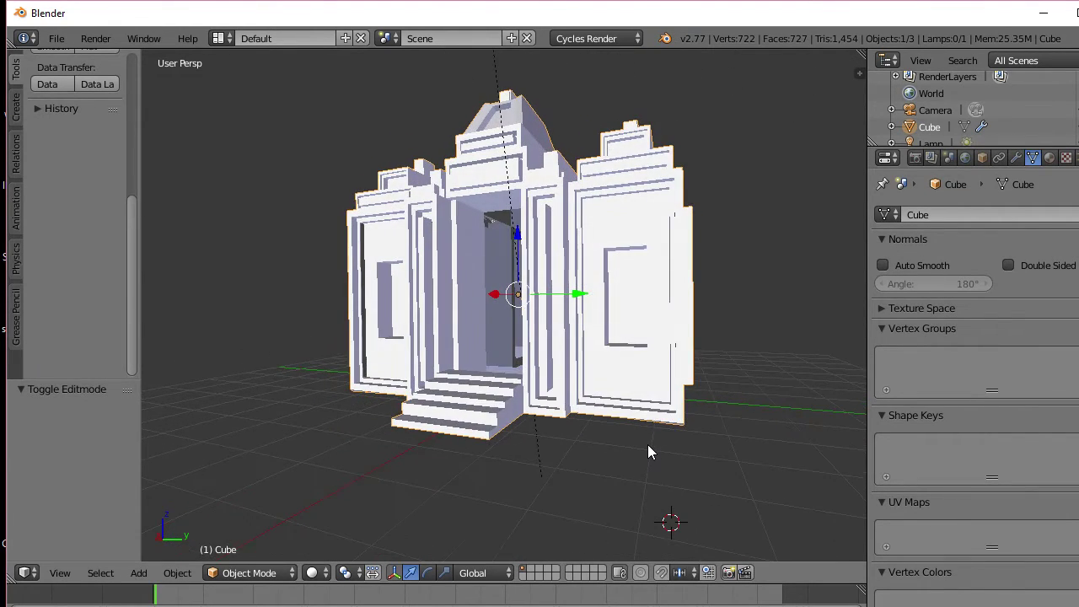
{"action": "scroll", "coordinate": [648, 444], "scroll_direction": "down", "scroll_amount": 1}
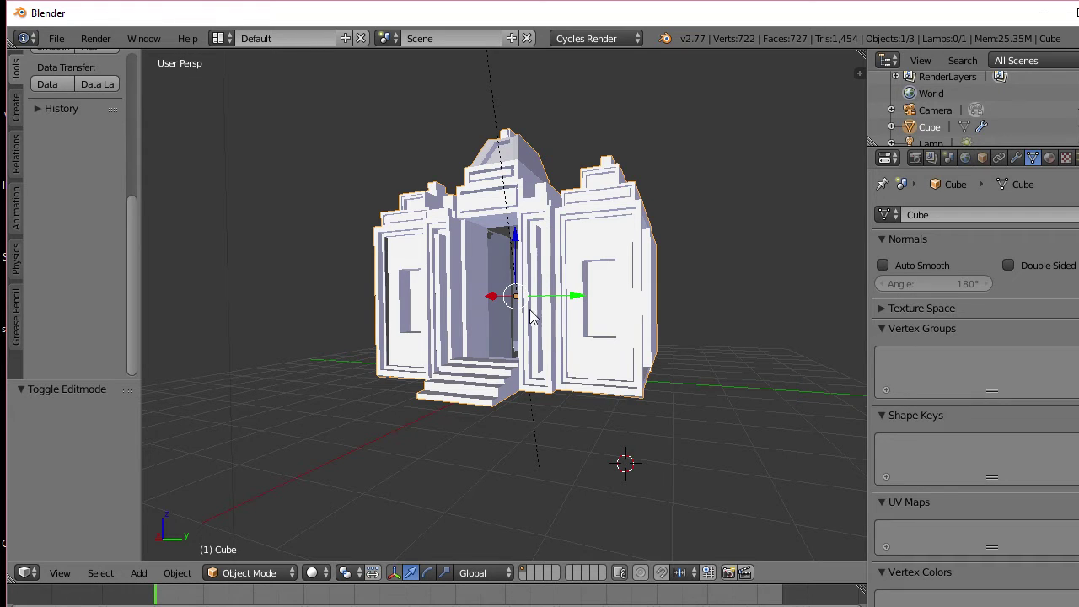
{"action": "key", "text": "shift+a"}
{"action": "mouse_move", "coordinate": [578, 375]}
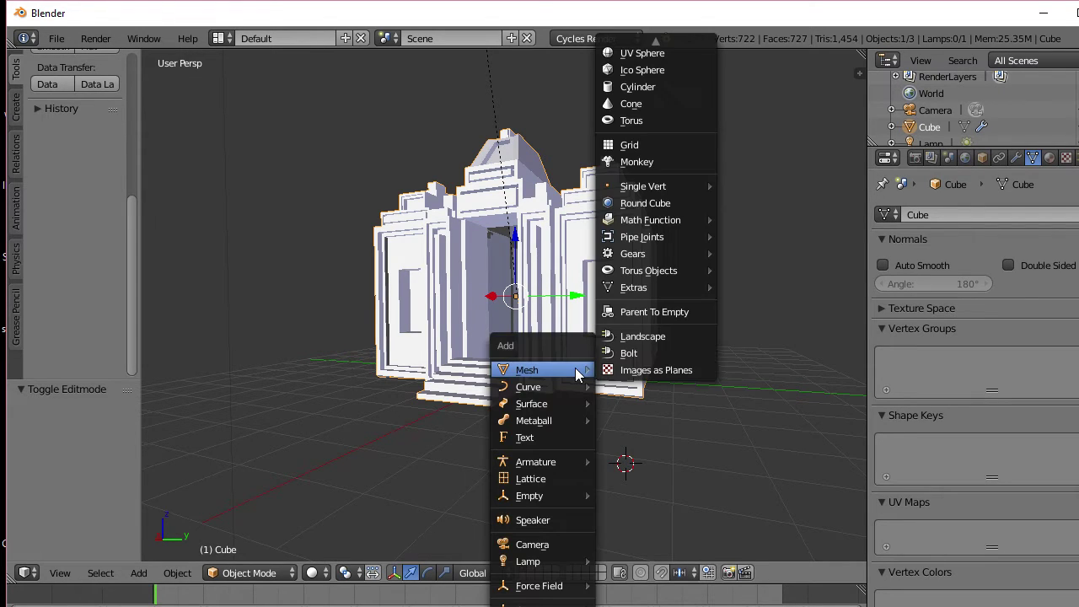
{"action": "mouse_move", "coordinate": [655, 34]}
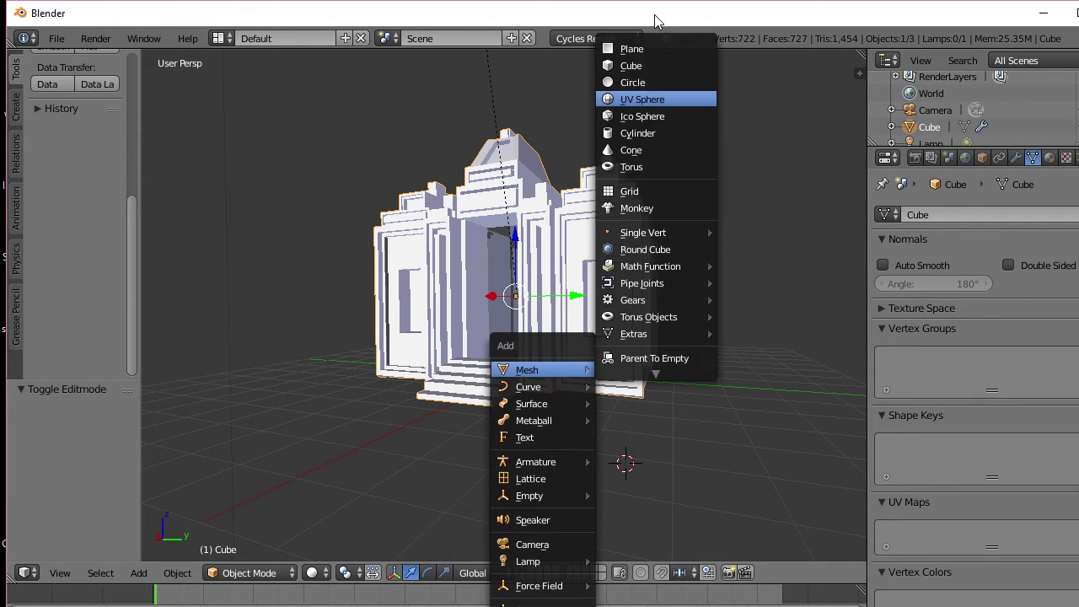
{"action": "left_click", "coordinate": [653, 85]}
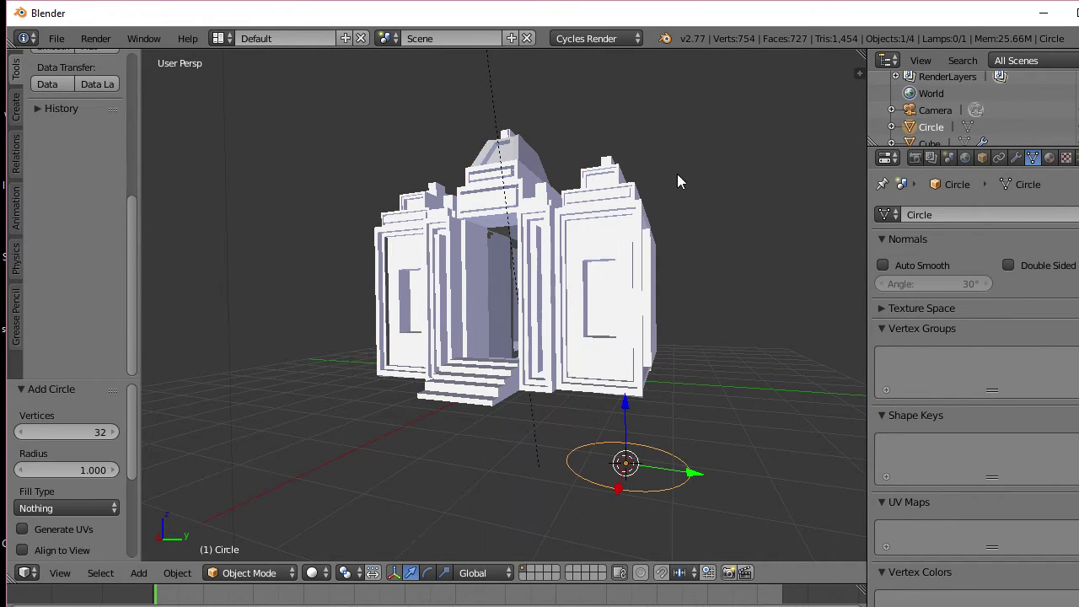
{"action": "scroll", "coordinate": [683, 471], "scroll_direction": "up", "scroll_amount": 1}
{"action": "scroll", "coordinate": [683, 472], "scroll_direction": "down", "scroll_amount": 1}
{"action": "key", "text": "Tab"}
{"action": "key", "text": "e"}
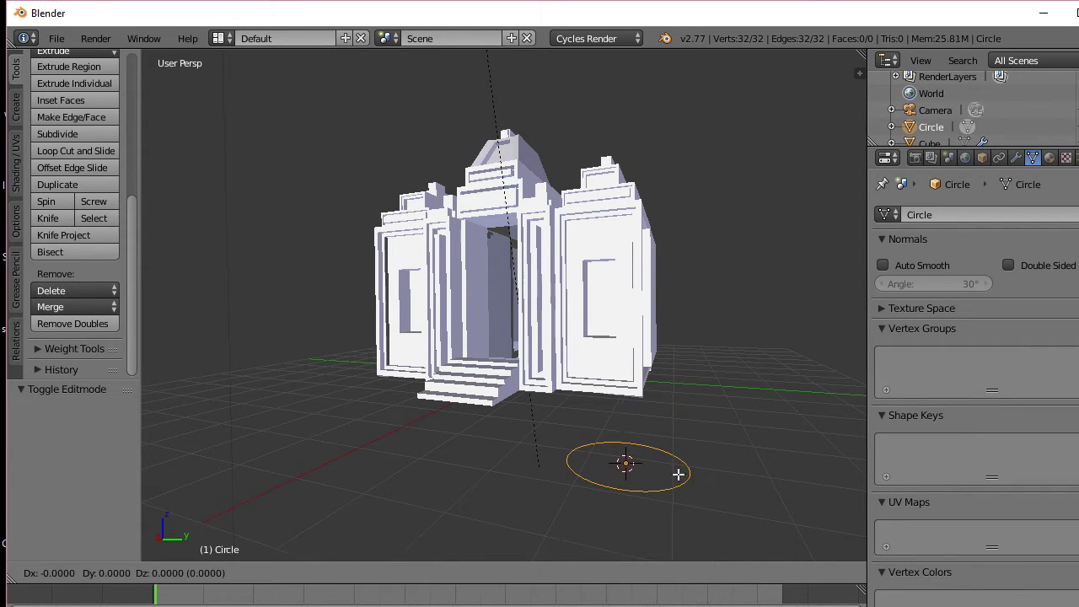
{"action": "right_click", "coordinate": [678, 470]}
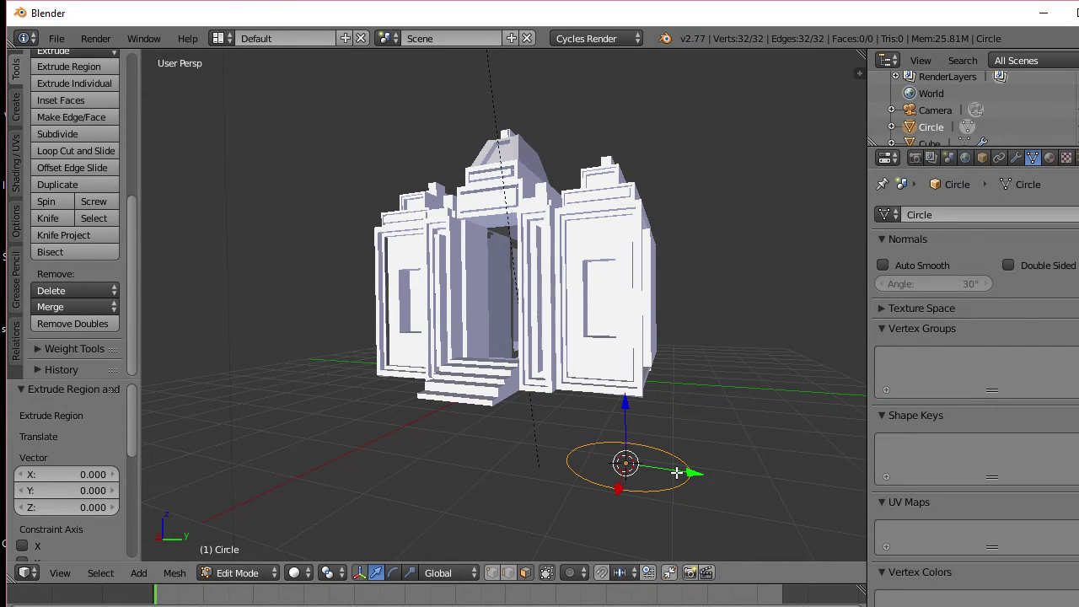
{"action": "key", "text": "Tab"}
{"action": "key", "text": "Tab"}
{"action": "key", "text": "Tab"}
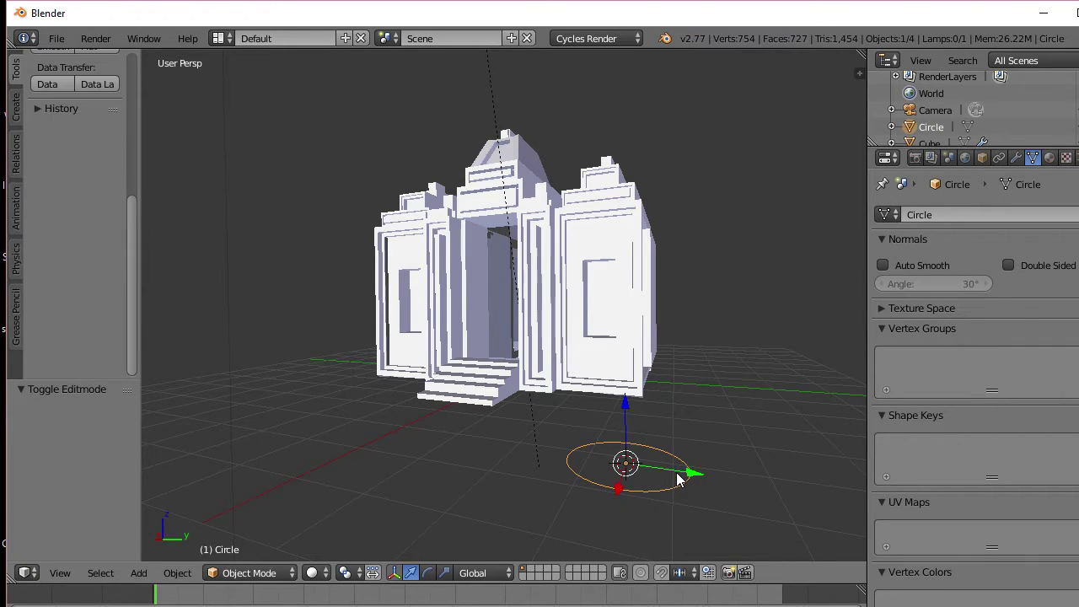
Step: Box-select only the circle, enter Edit Mode and try to extrude its outline upward
{"action": "key", "text": "a"}
{"action": "key", "text": "b"}
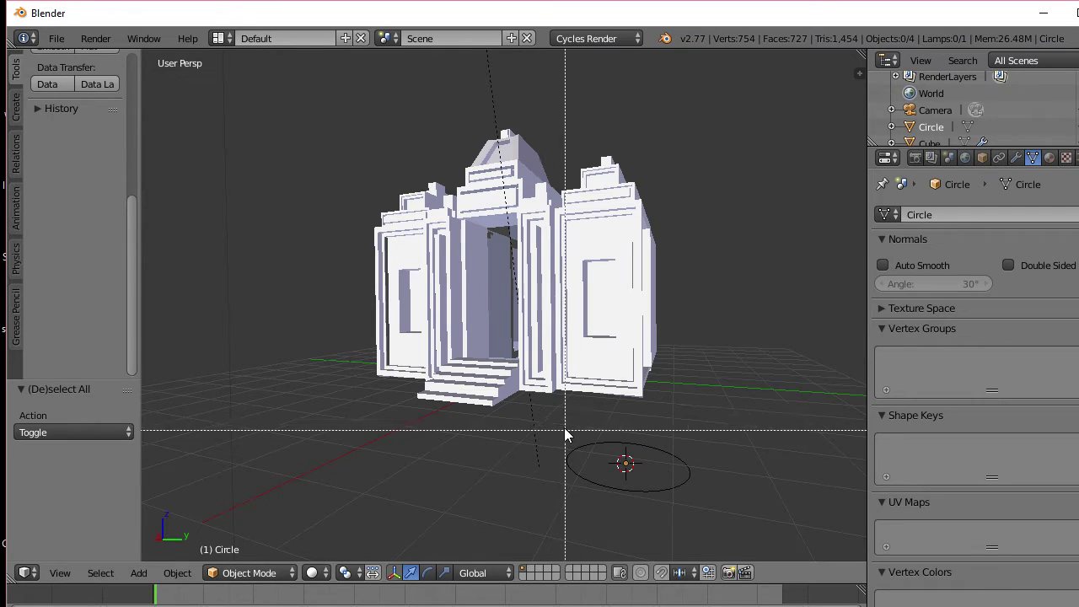
{"action": "left_click_drag", "start_coordinate": [565, 430], "coordinate": [706, 516]}
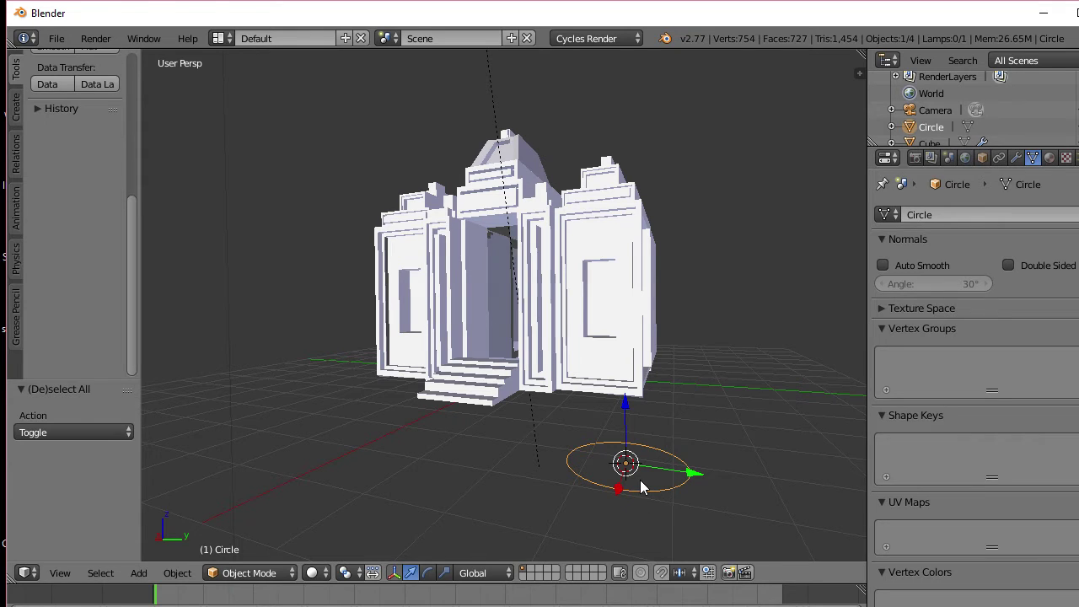
{"action": "key", "text": "Tab"}
{"action": "key", "text": "g"}
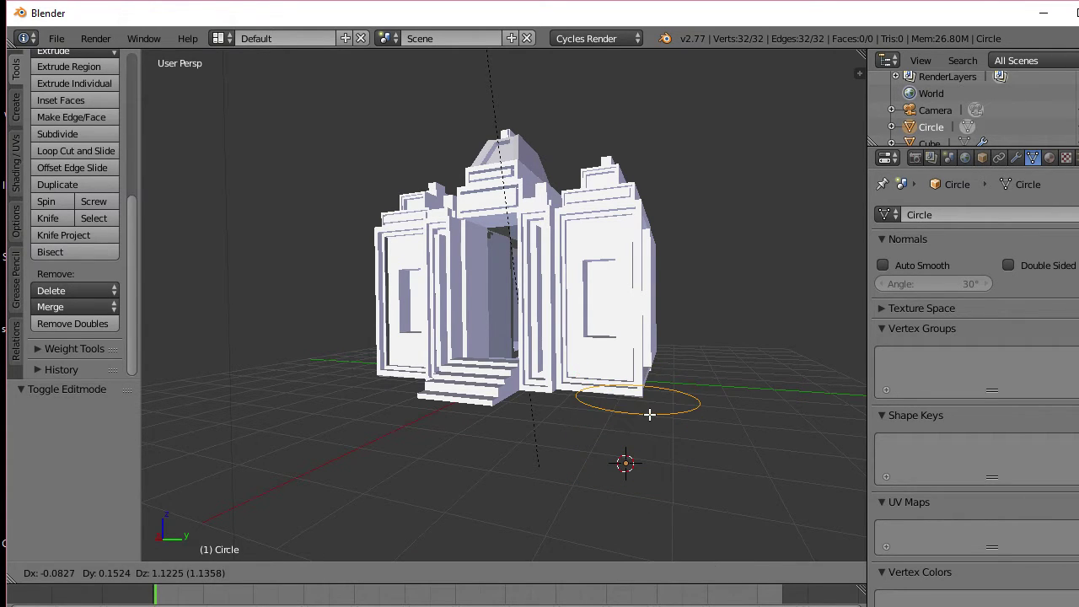
{"action": "right_click", "coordinate": [649, 426]}
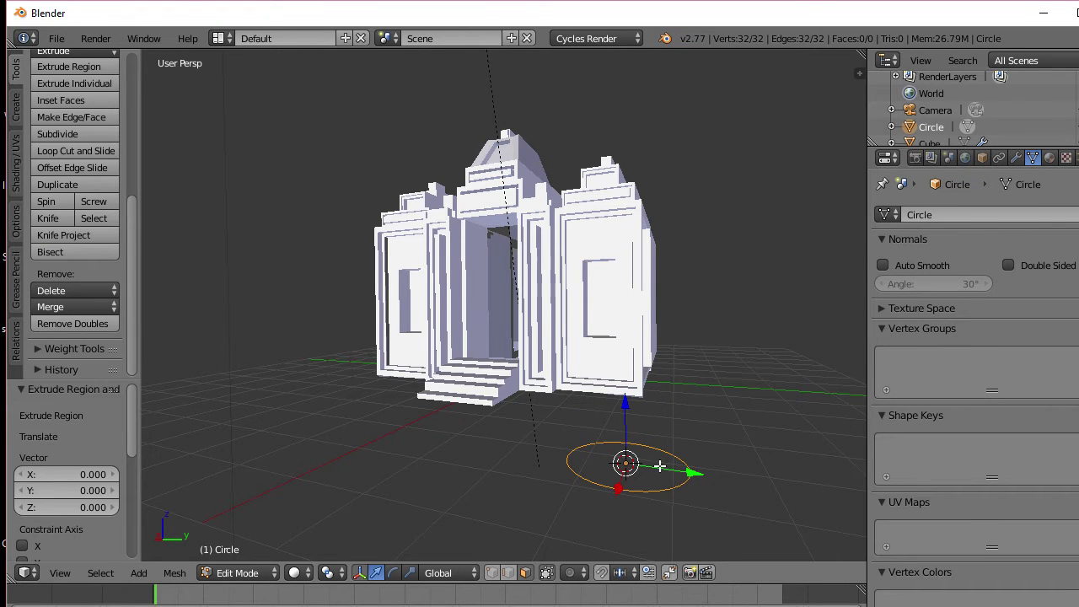
Step: Inspect the circle from beneath the building and from above the ground, comparing it in Edit Mode and Object Mode
{"action": "middle_click_drag", "start_coordinate": [664, 478], "coordinate": [601, 435]}
{"action": "scroll", "coordinate": [607, 444], "scroll_direction": "up", "scroll_amount": 3}
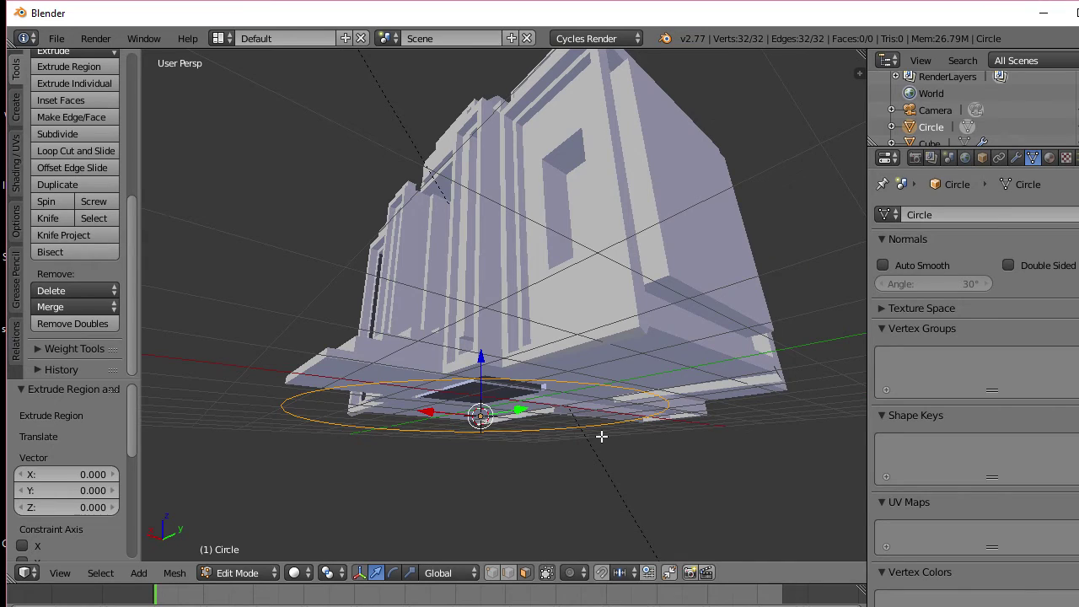
{"action": "key", "text": "a"}
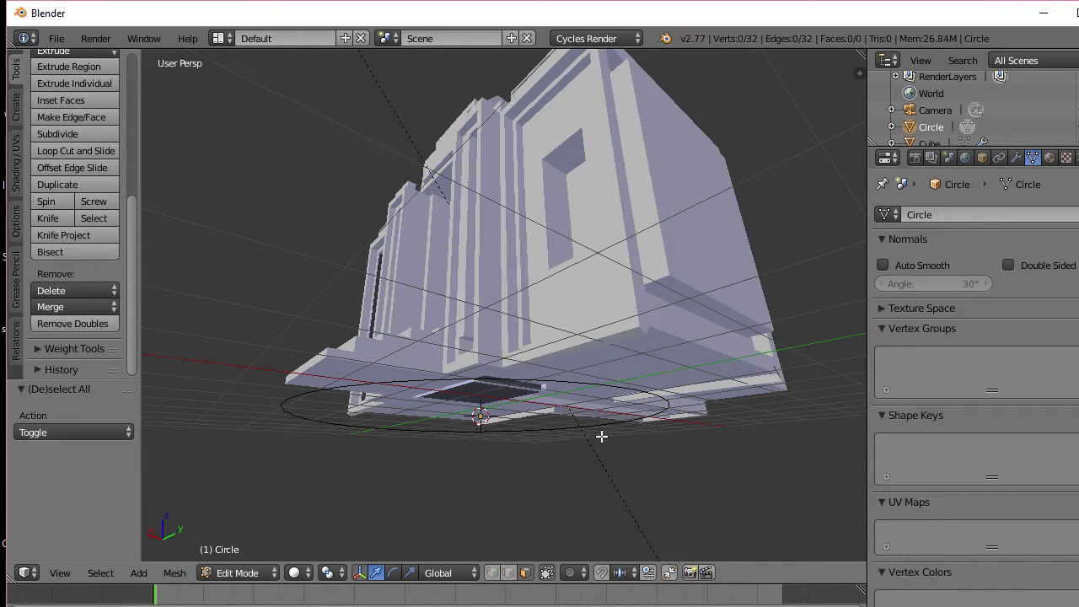
{"action": "key", "text": "a"}
{"action": "key", "text": "Tab"}
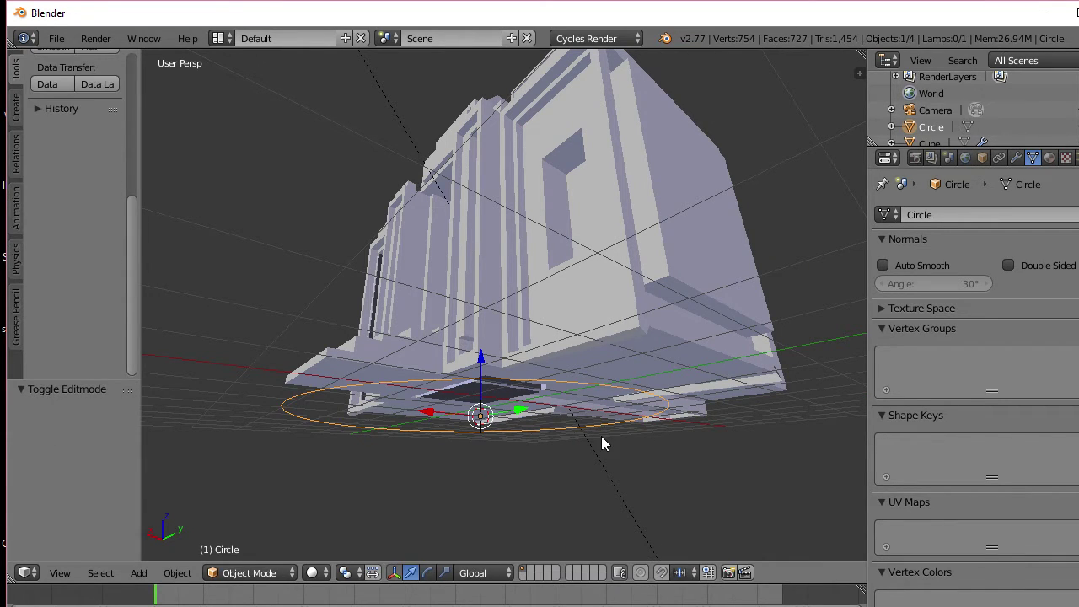
{"action": "key", "text": "Tab"}
{"action": "key", "text": "Tab"}
{"action": "middle_click_drag", "start_coordinate": [601, 435], "coordinate": [607, 444]}
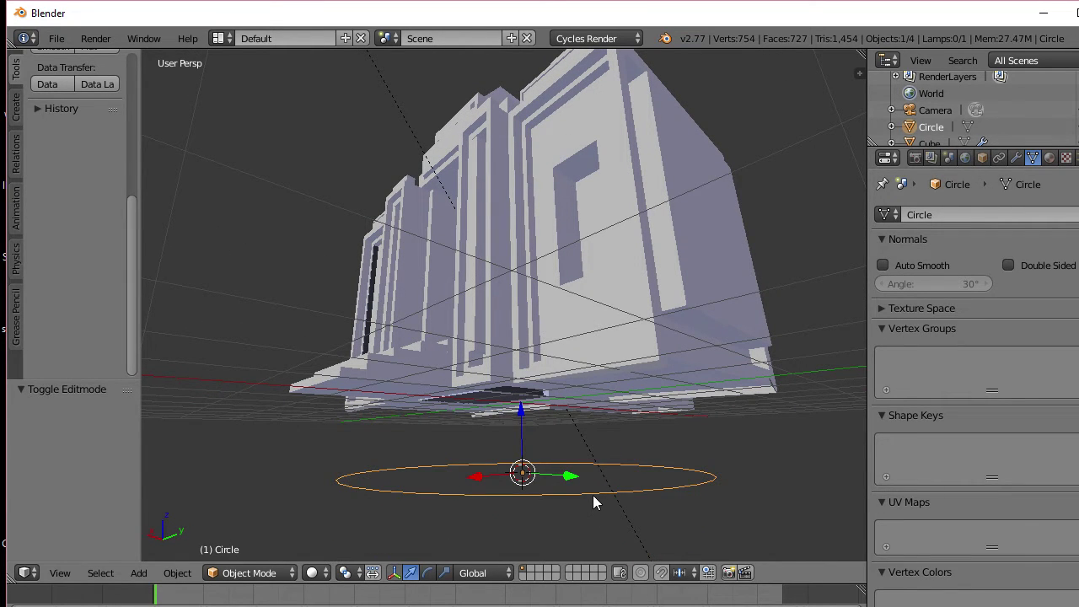
{"action": "key", "text": "Tab"}
{"action": "middle_click_drag", "start_coordinate": [578, 498], "coordinate": [585, 513]}
{"action": "key", "text": "Tab"}
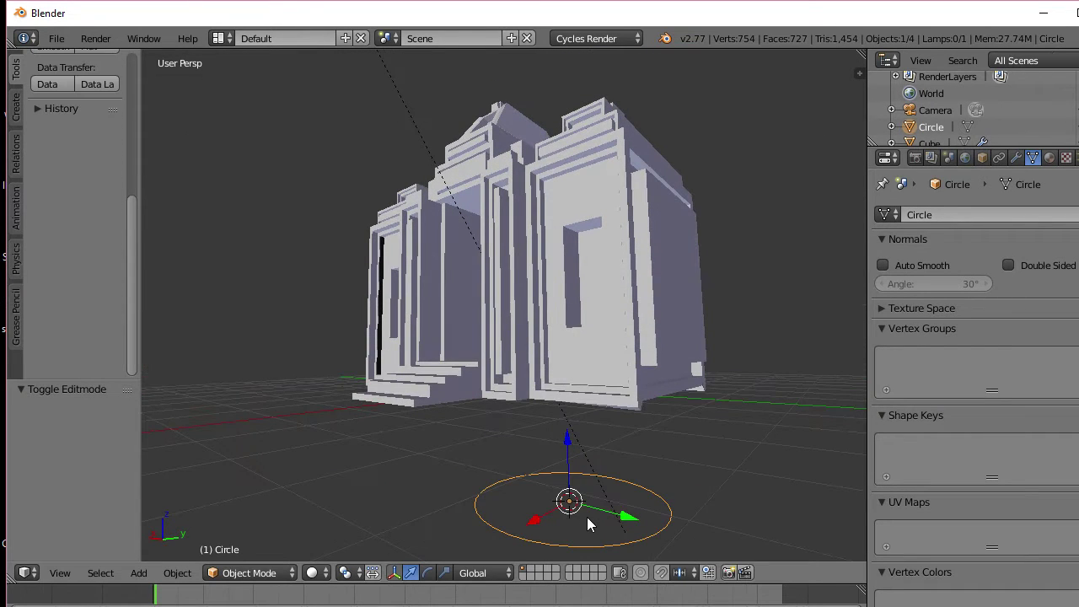
Step: Move the circle object up by about 0.49 and reselect it as the only selected object
{"action": "key", "text": "g"}
{"action": "left_click", "coordinate": [590, 471]}
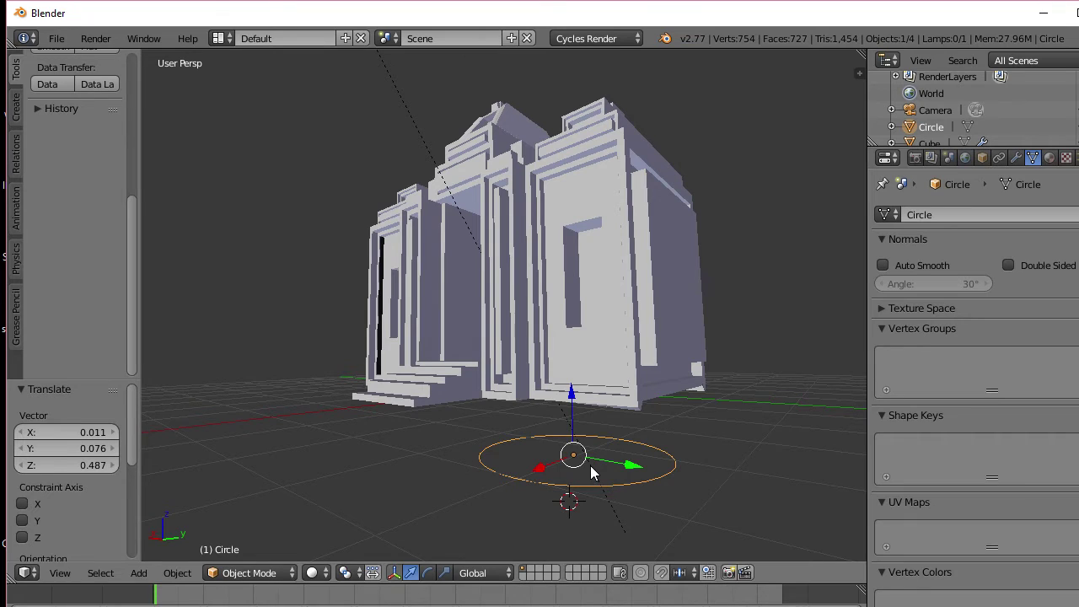
{"action": "key", "text": "a"}
{"action": "key", "text": "a"}
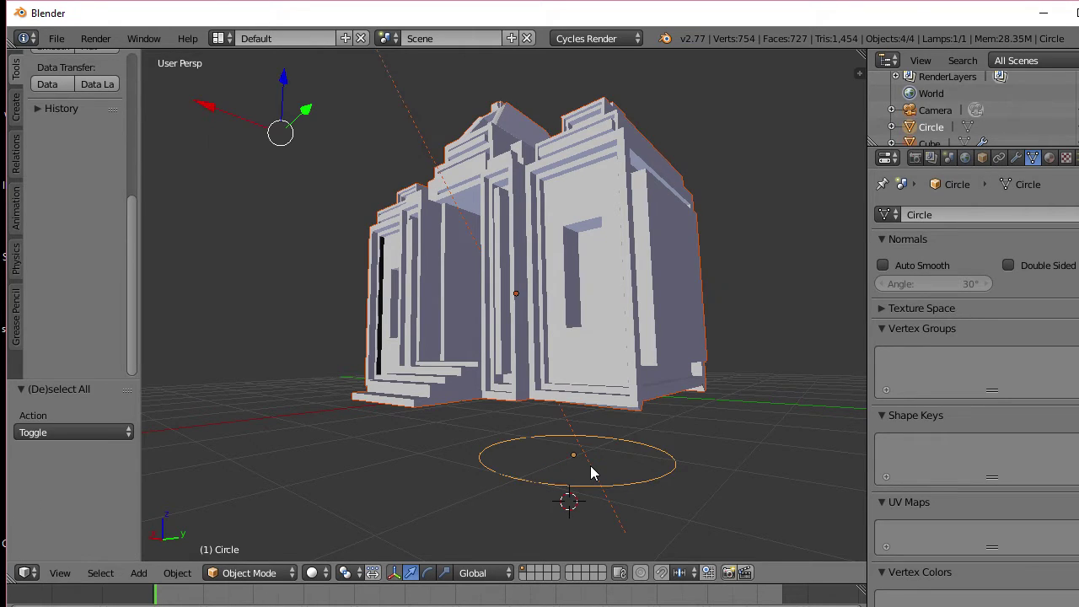
{"action": "key", "text": "a"}
{"action": "key", "text": "a"}
{"action": "right_click", "coordinate": [594, 463]}
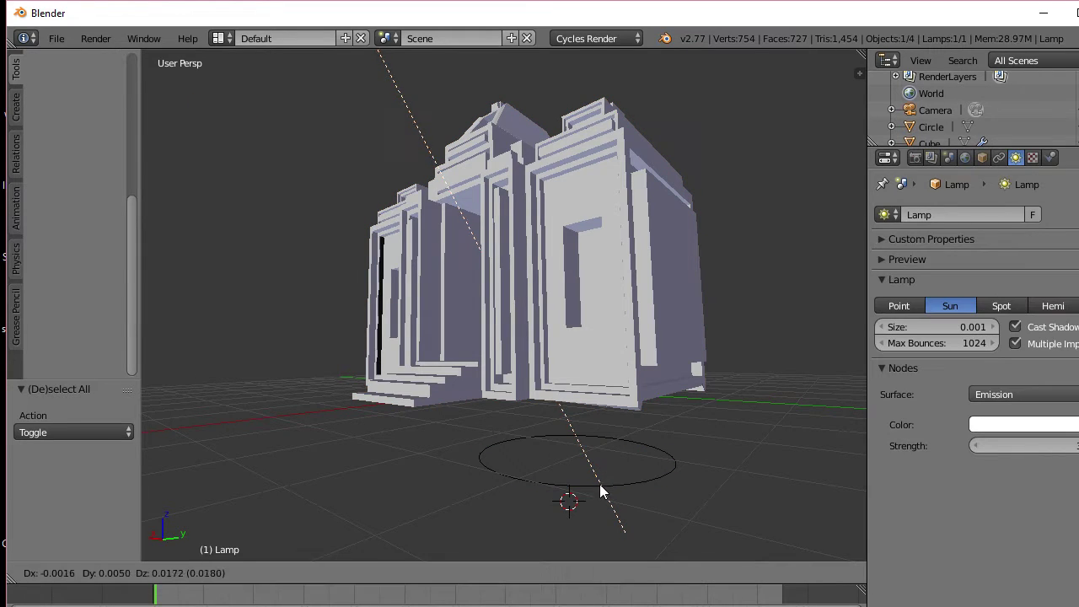
{"action": "right_click", "coordinate": [579, 491]}
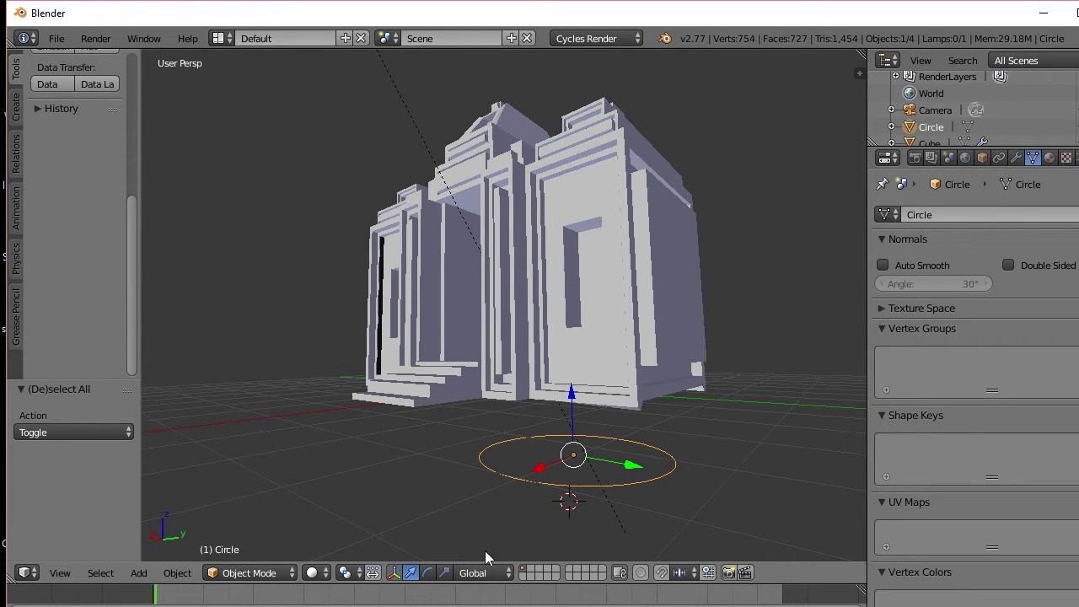
Step: Switch the circle to Edit Mode and try to extrude its outline downward by about 0.3
{"action": "left_click", "coordinate": [290, 576]}
{"action": "left_click", "coordinate": [253, 535]}
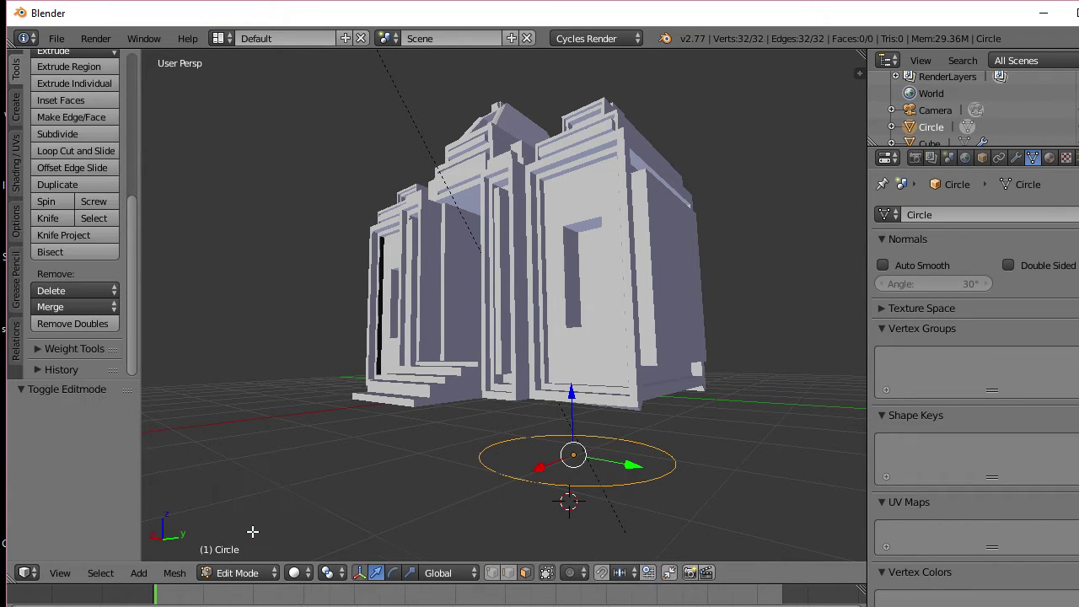
{"action": "key", "text": "g"}
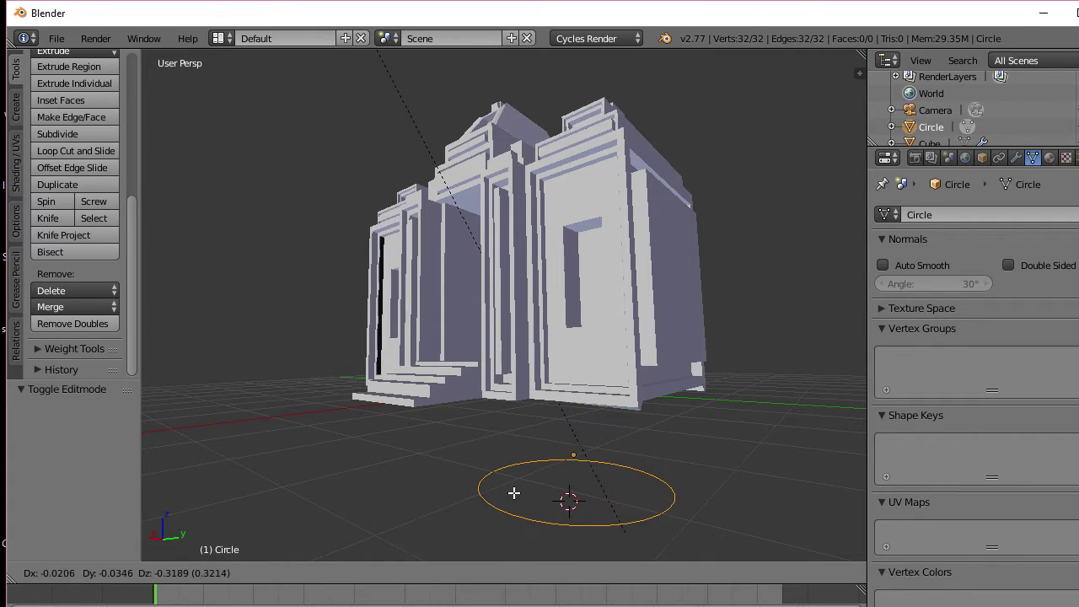
{"action": "right_click", "coordinate": [514, 490]}
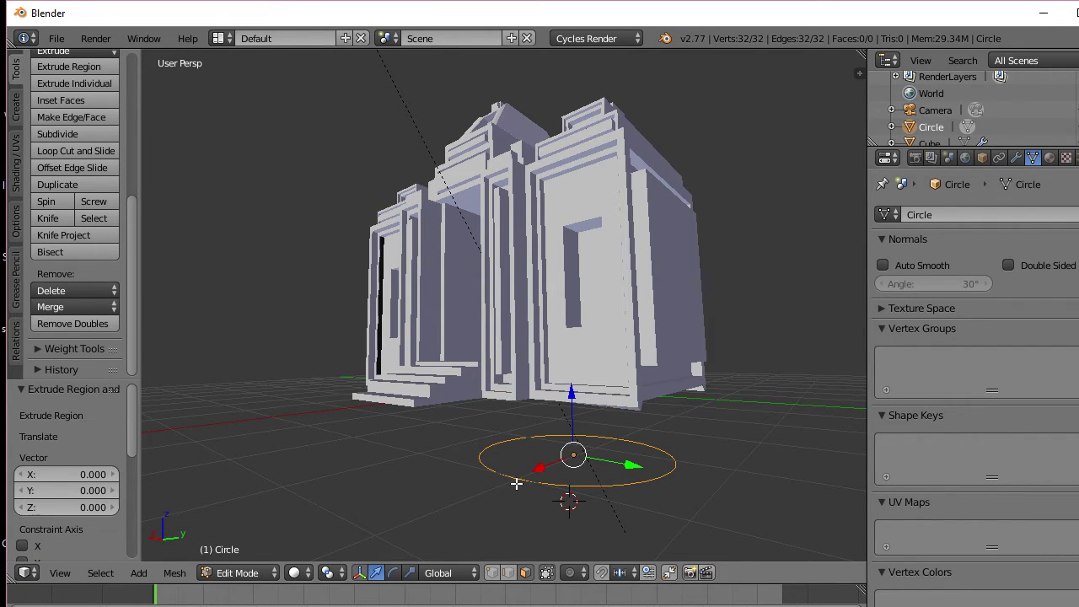
Step: Scale the circle's outline down to about 0.68 and try extruding it once more
{"action": "key", "text": "g"}
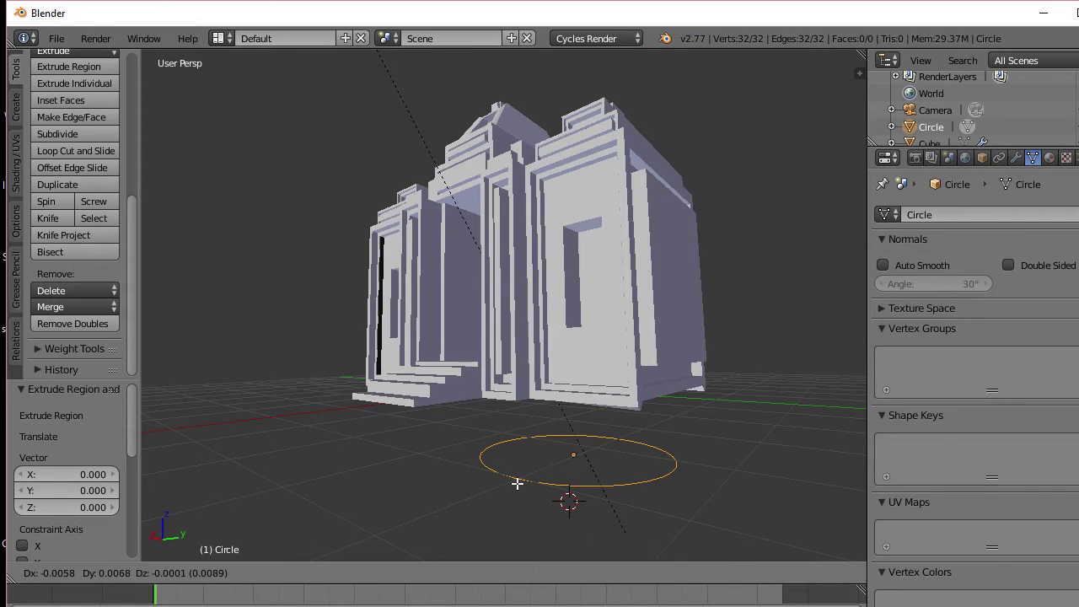
{"action": "key", "text": "s"}
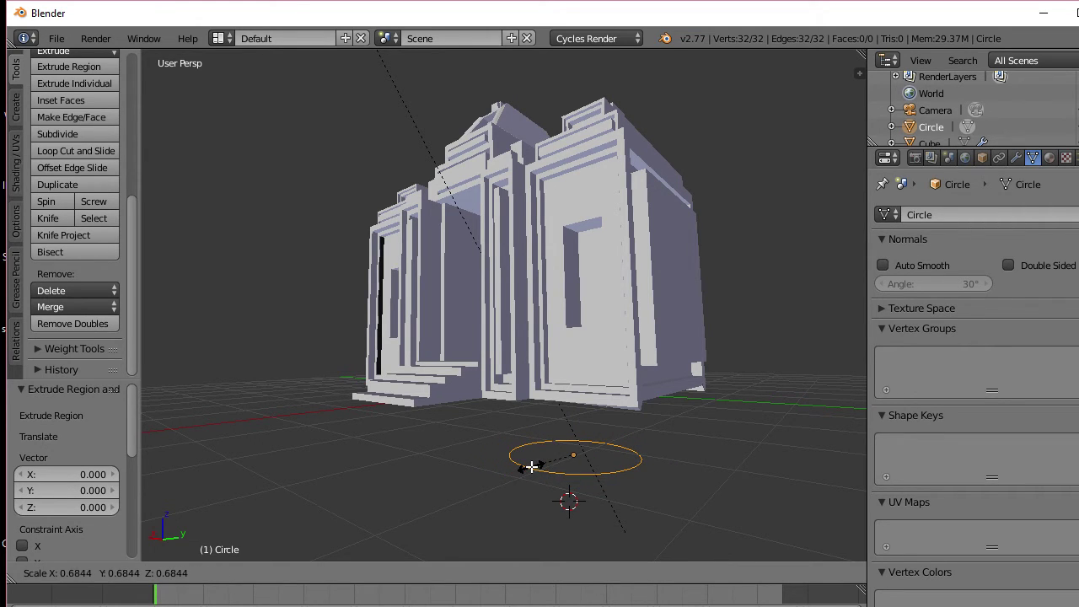
{"action": "left_click", "coordinate": [531, 467]}
{"action": "key", "text": "e"}
{"action": "right_click", "coordinate": [537, 449]}
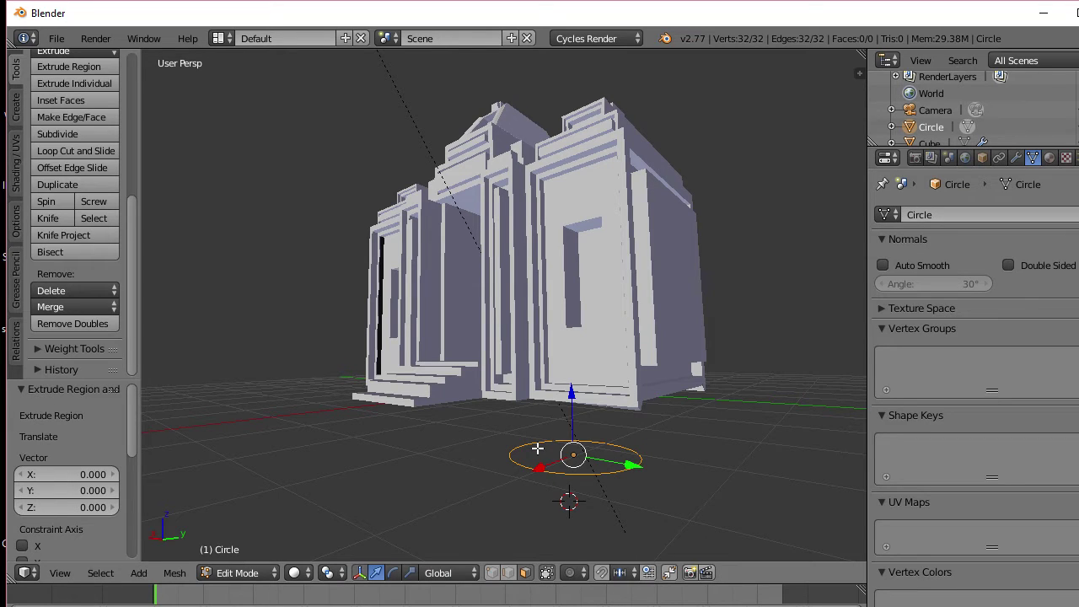
Step: Delete all vertices of the circle, leaving its mesh object empty
{"action": "key", "text": "x"}
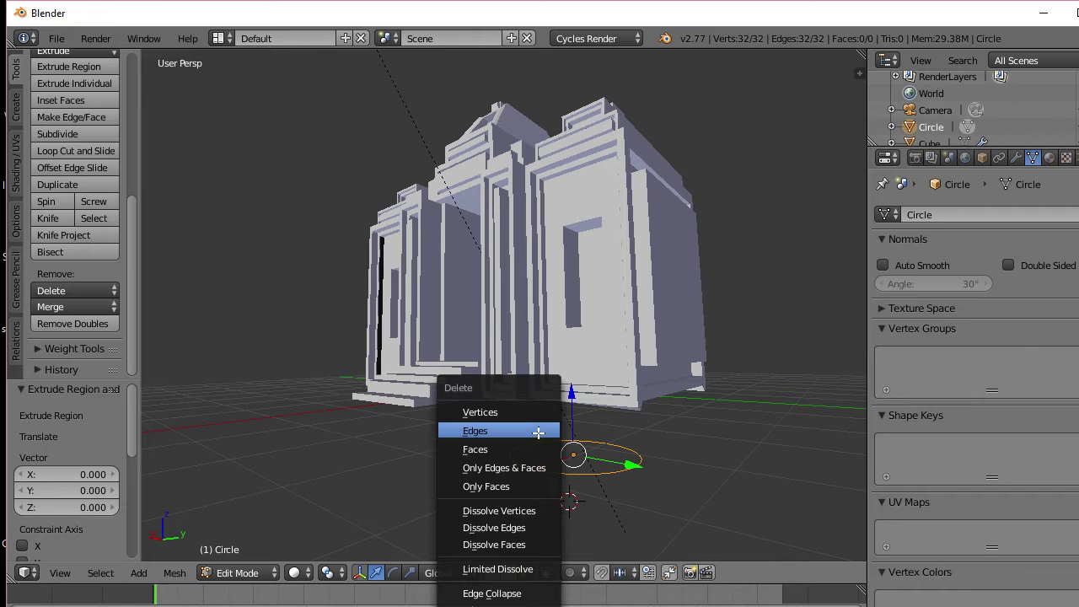
{"action": "left_click", "coordinate": [533, 412]}
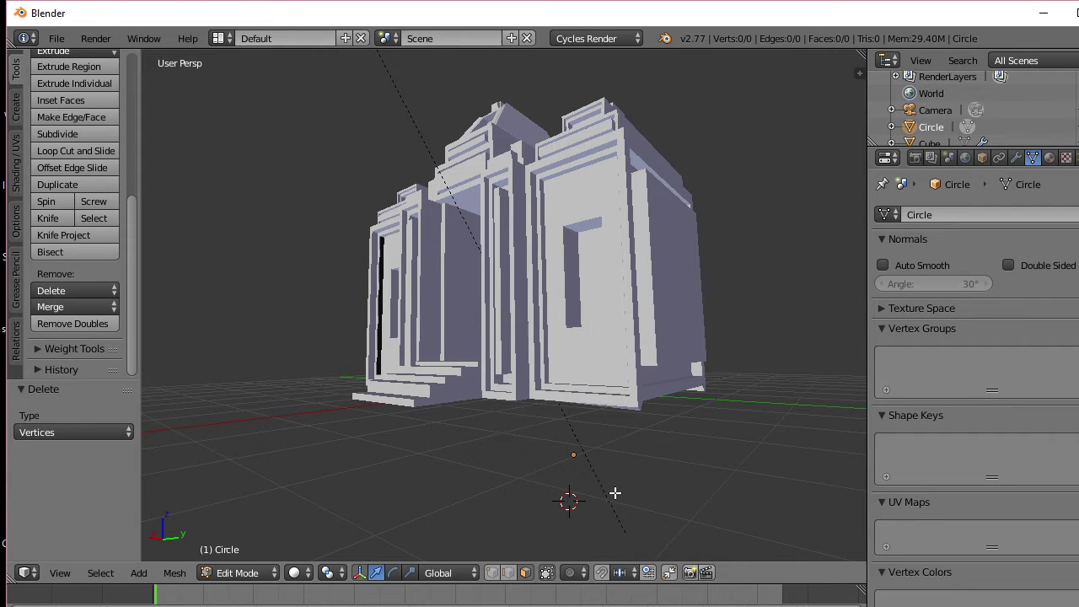
{"action": "middle_click_drag", "start_coordinate": [616, 491], "coordinate": [645, 492]}
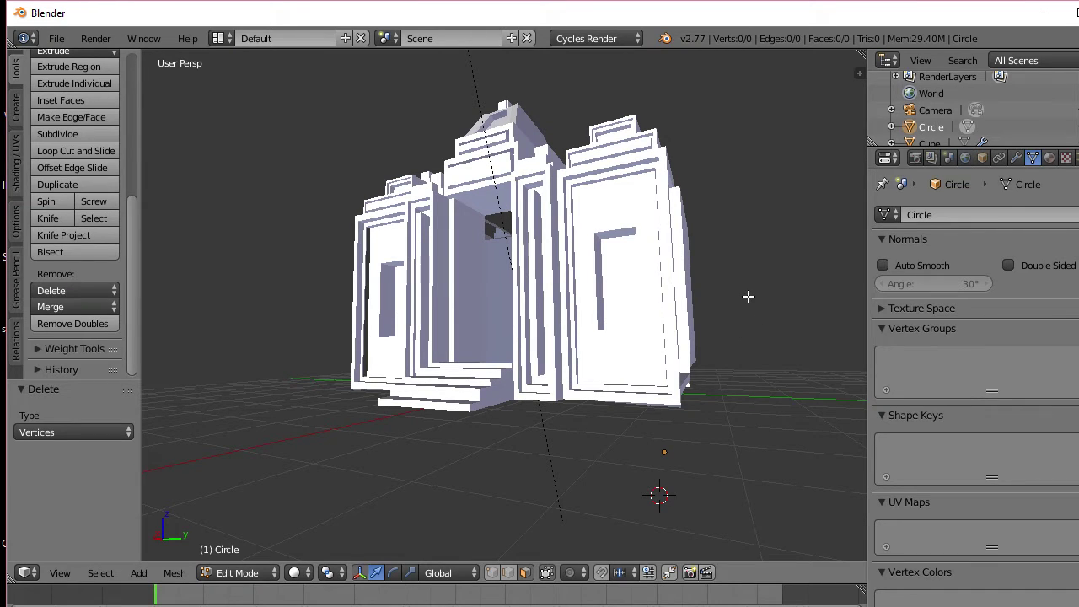
Step: Add a UV sphere with 32 segments, 16 rings and size 1 at the 3D cursor in front of the building
{"action": "key", "text": "shift+a"}
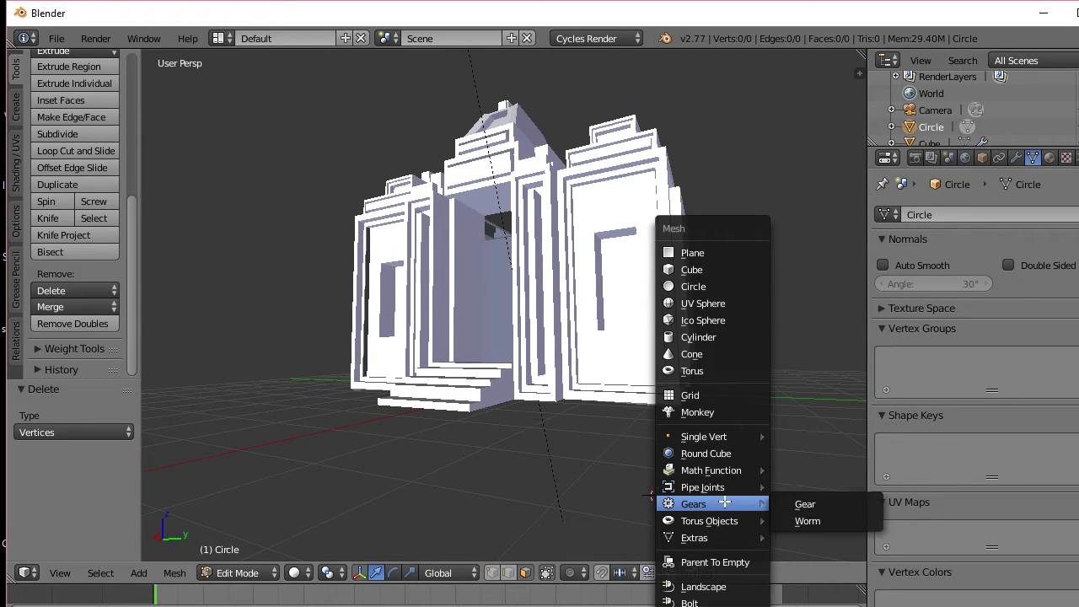
{"action": "mouse_move", "coordinate": [713, 469]}
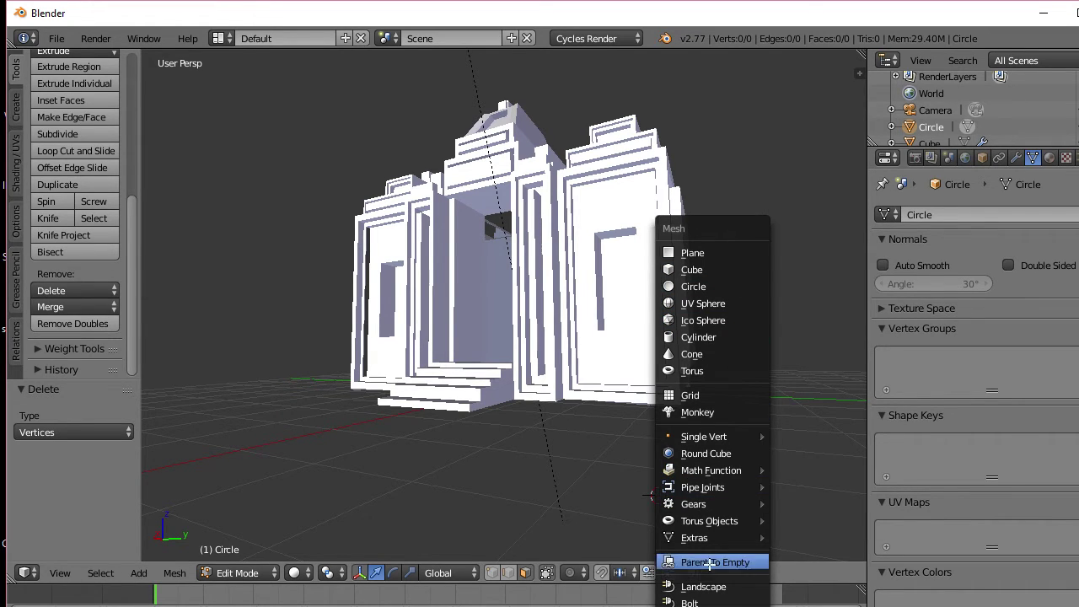
{"action": "mouse_move", "coordinate": [746, 538]}
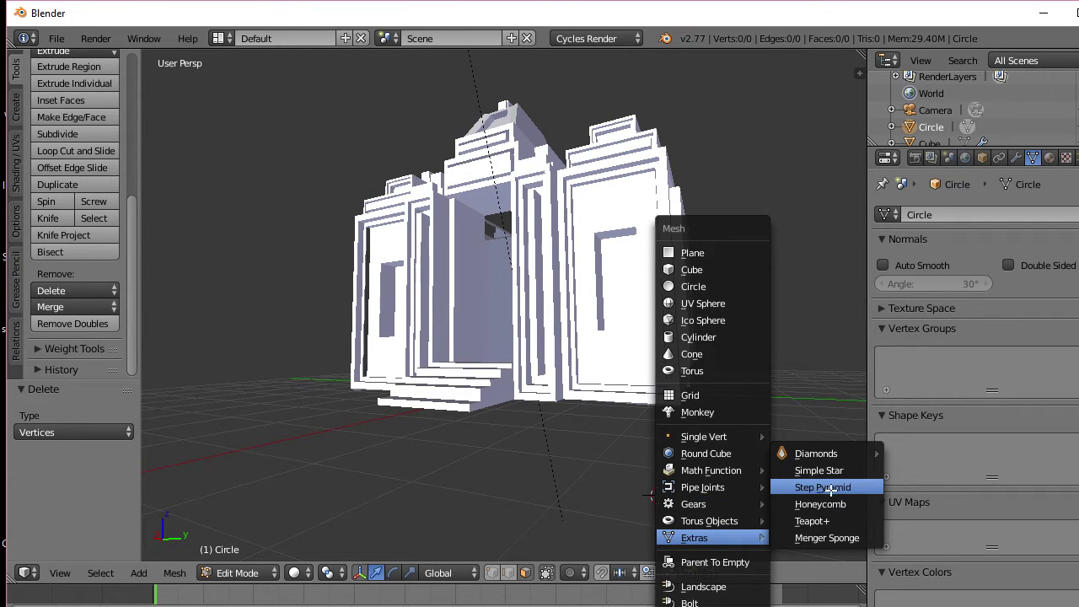
{"action": "mouse_move", "coordinate": [837, 453]}
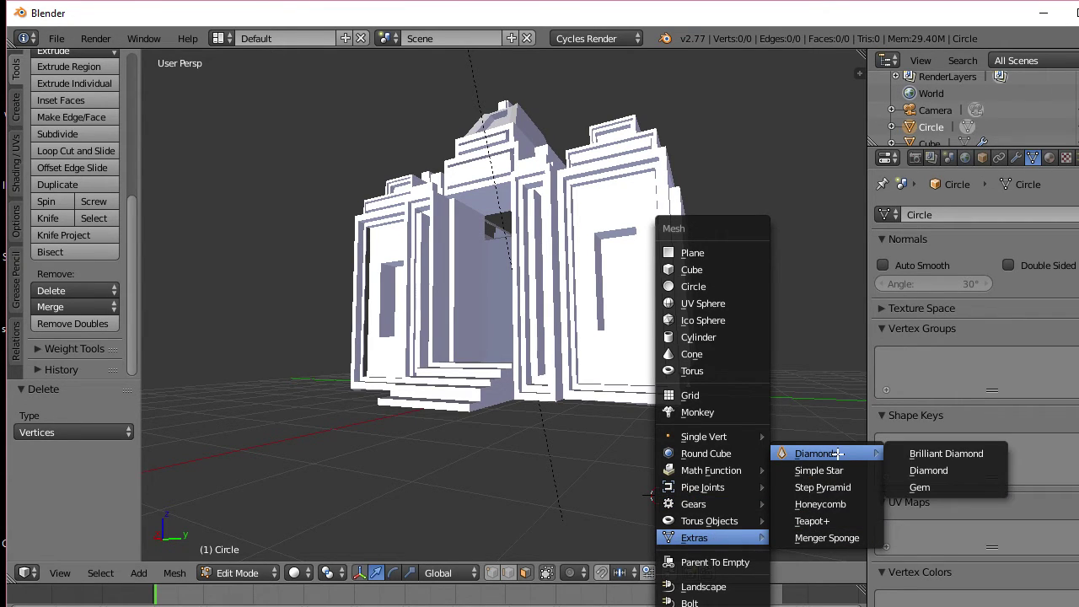
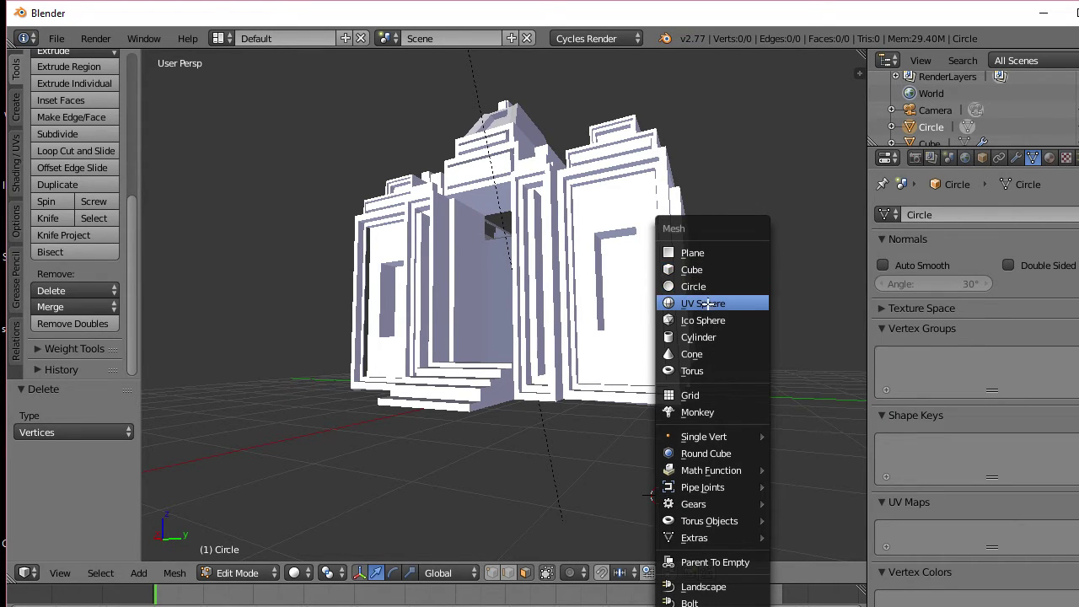
{"action": "left_click", "coordinate": [703, 302]}
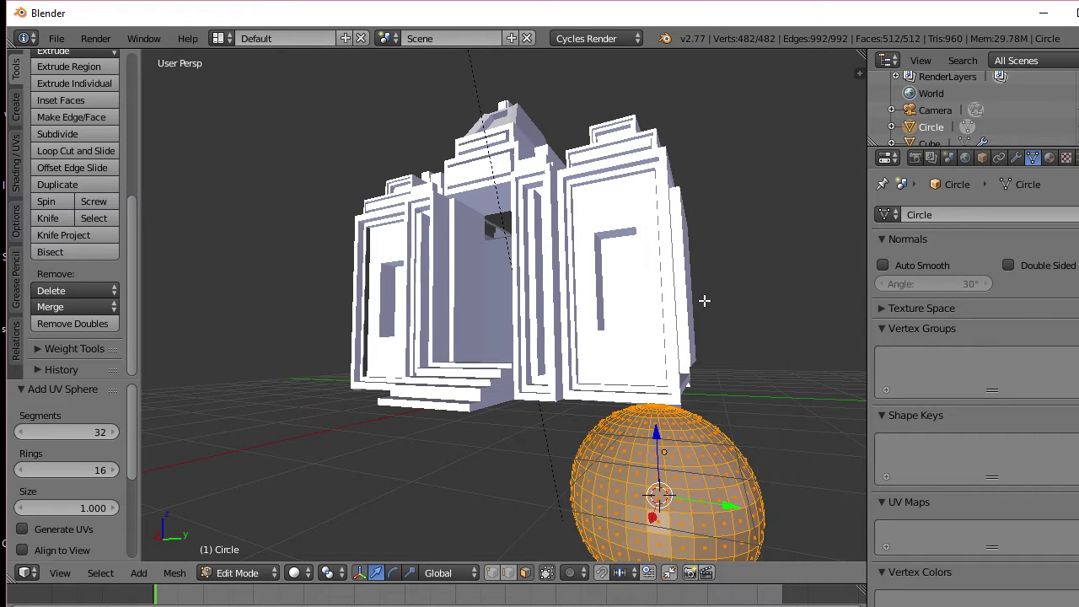
Step: Box-select the lower half of the sphere and delete its faces to leave an open dome
{"action": "middle_click_drag", "start_coordinate": [670, 478], "coordinate": [676, 458]}
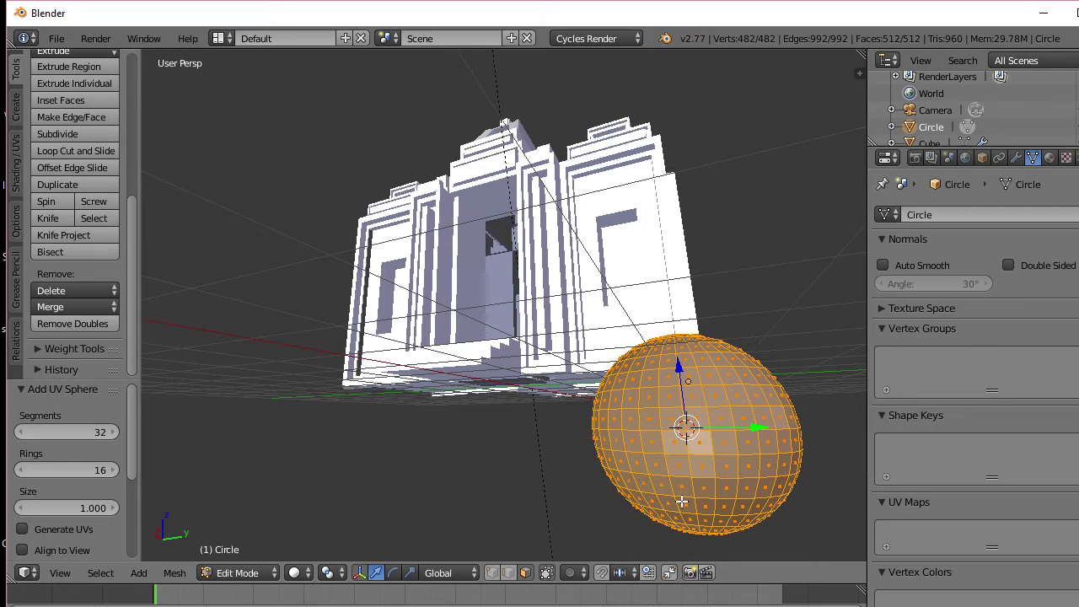
{"action": "key", "text": "a"}
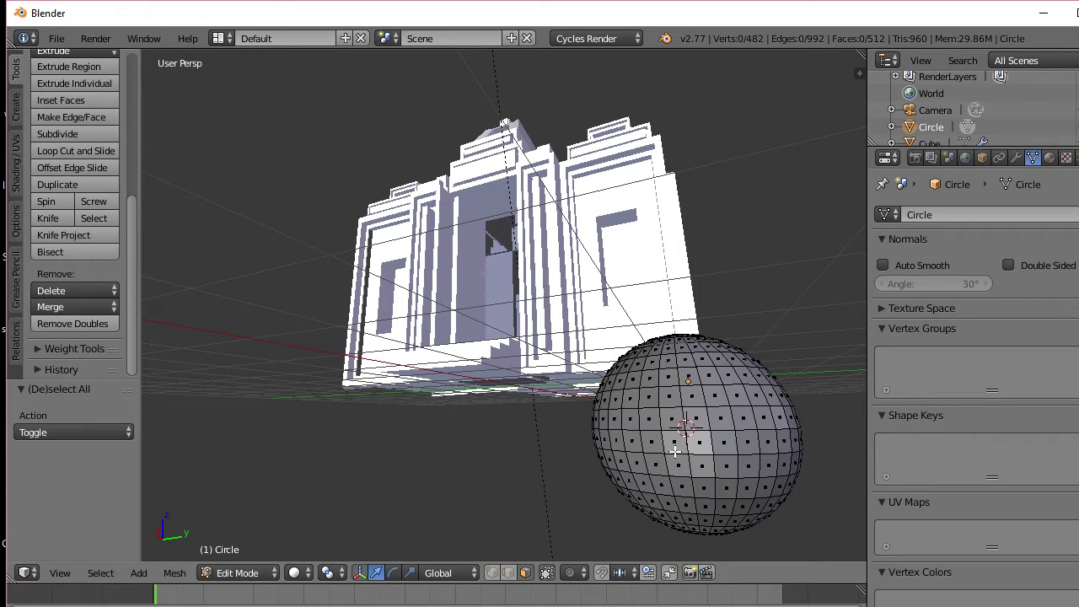
{"action": "key", "text": "b"}
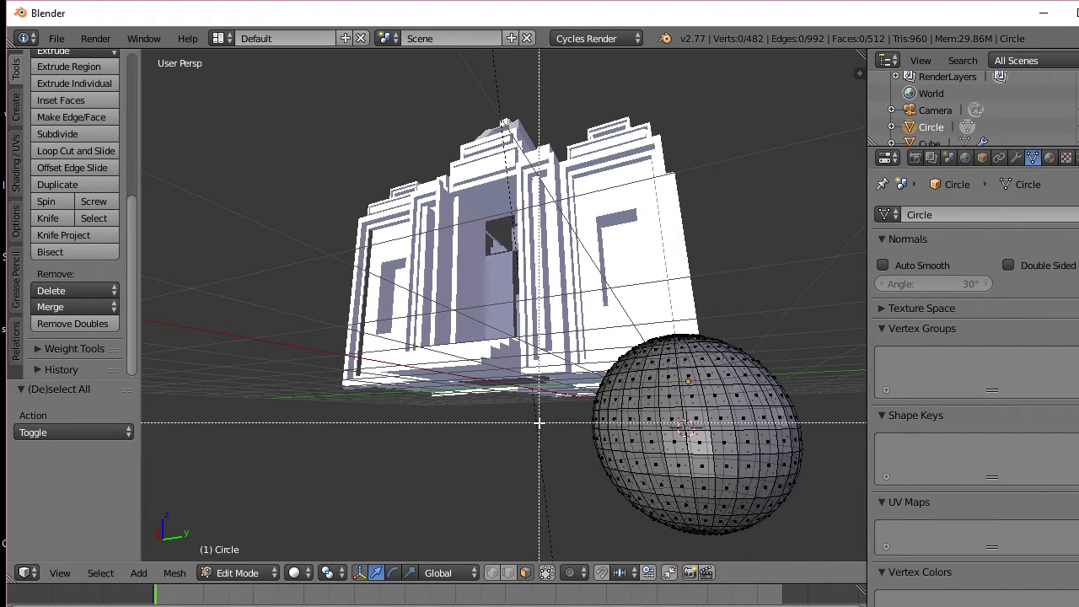
{"action": "left_click_drag", "start_coordinate": [537, 413], "coordinate": [865, 554]}
{"action": "middle_click_drag", "start_coordinate": [839, 530], "coordinate": [734, 532]}
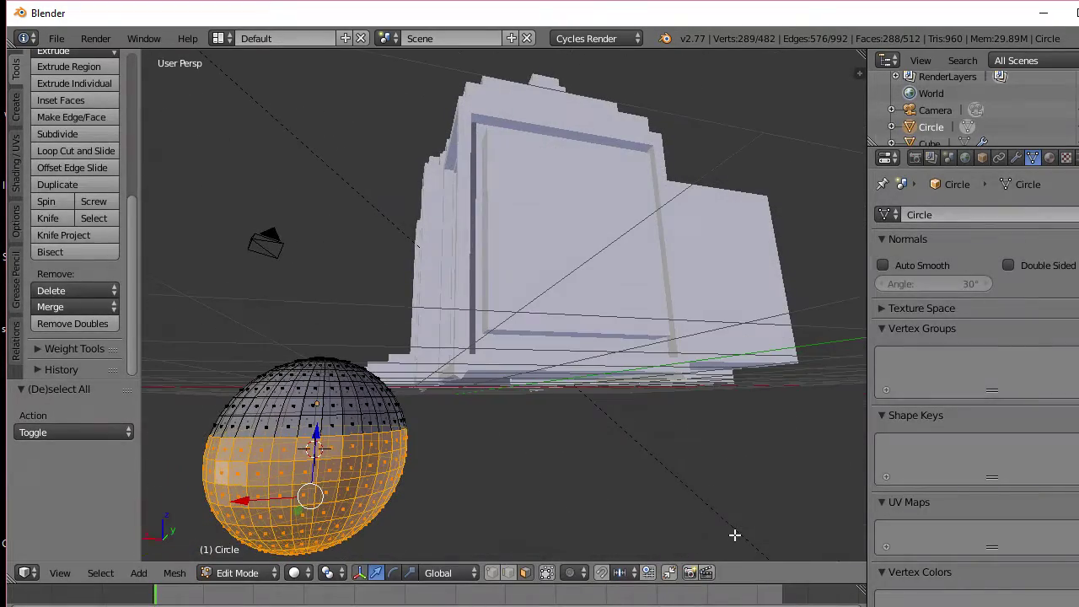
{"action": "key", "text": "x"}
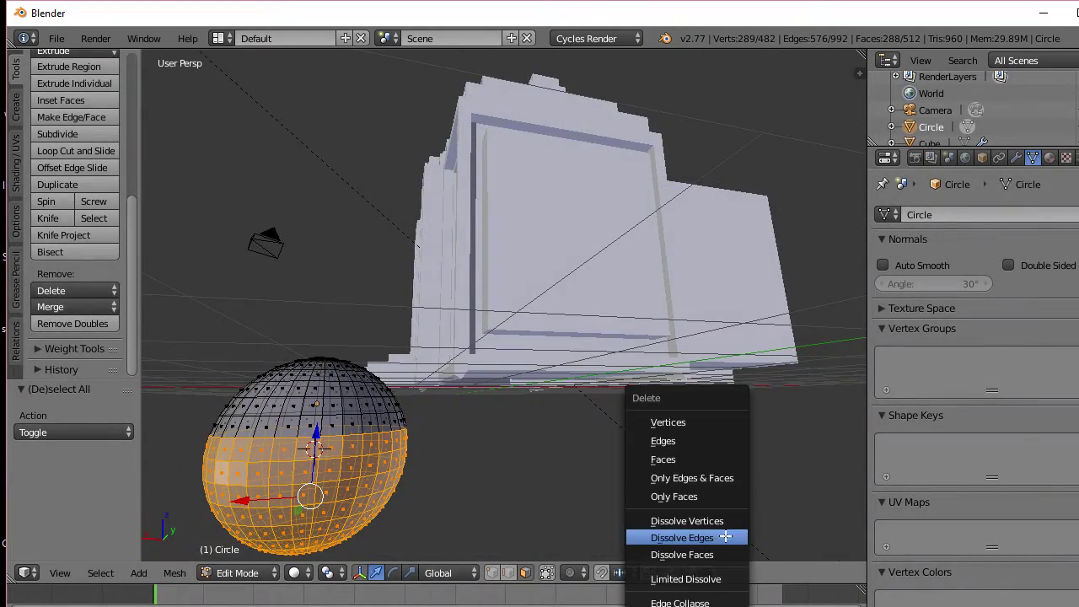
{"action": "left_click", "coordinate": [665, 461]}
Step: Select the whole dome by extending the selection from one of its faces to all linked geometry
{"action": "middle_click_drag", "start_coordinate": [452, 469], "coordinate": [512, 477]}
{"action": "right_click", "coordinate": [512, 477]}
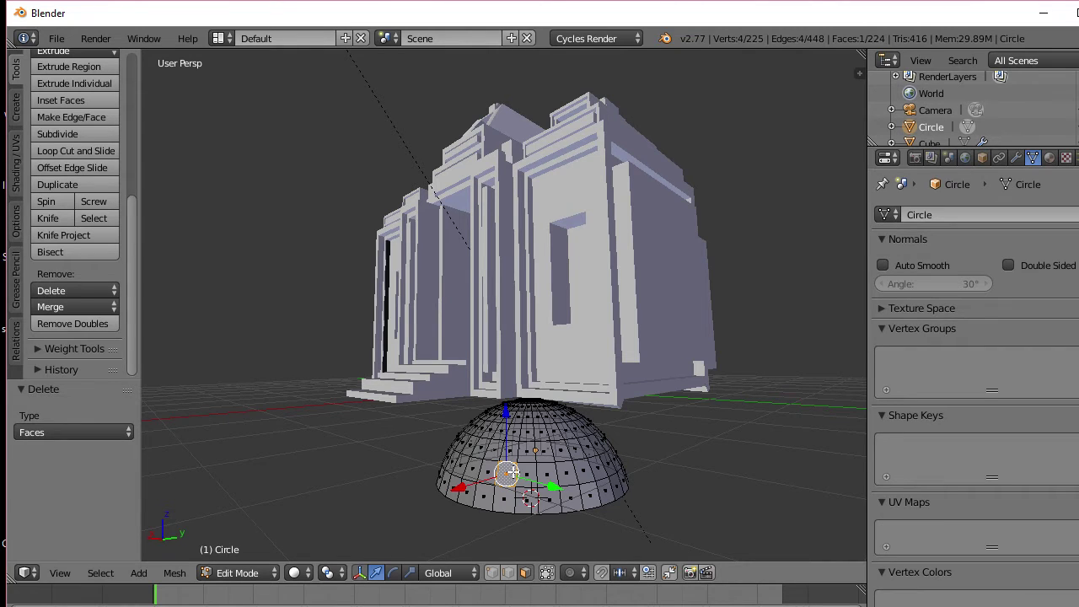
{"action": "key", "text": "ctrl+l"}
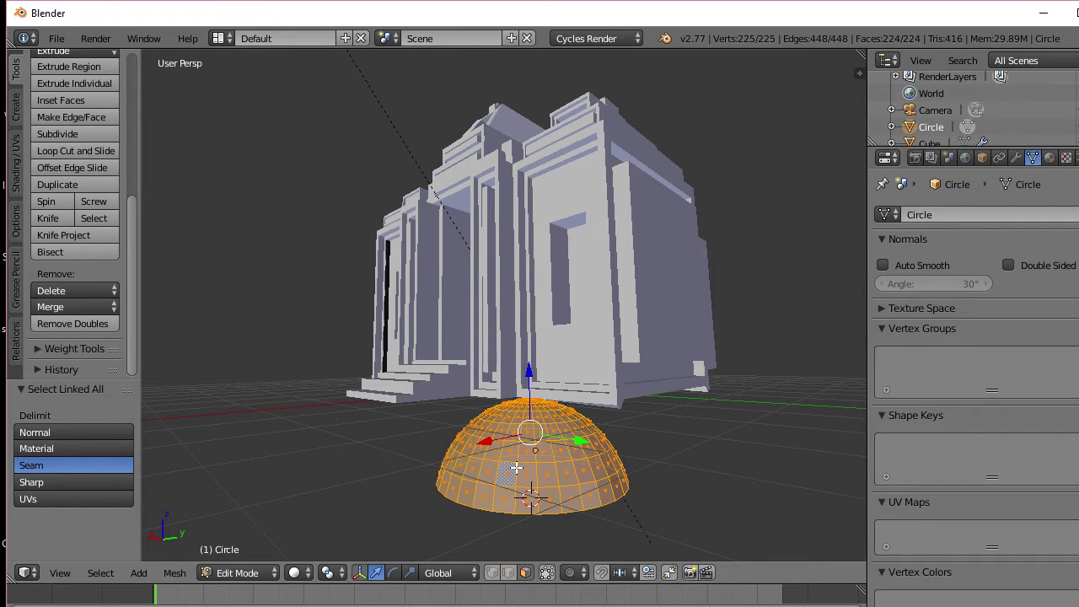
Step: Rotate the dome about -179° to turn it upside down, and level its rim with a trackball rotation of about -15.5° and -2.9°
{"action": "key", "text": "r"}
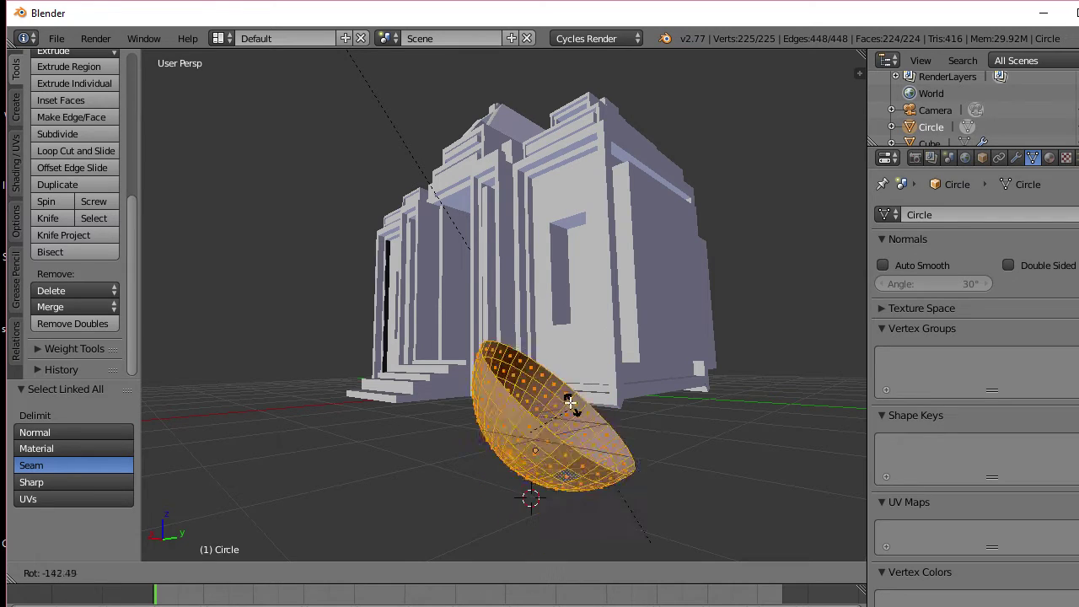
{"action": "left_click", "coordinate": [549, 390]}
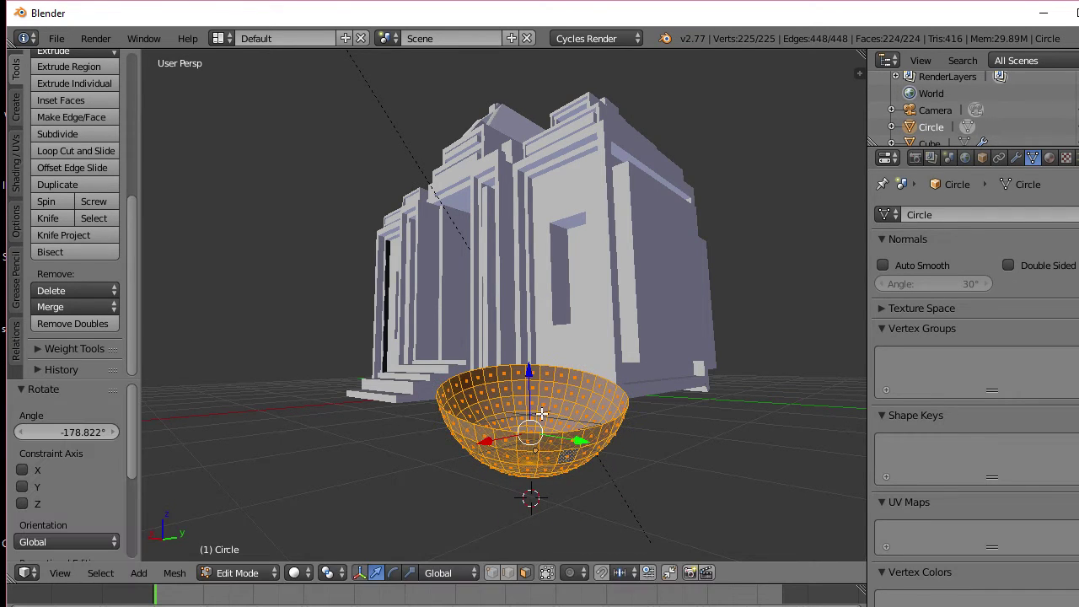
{"action": "key", "text": "r"}
{"action": "right_click", "coordinate": [549, 416]}
{"action": "key", "text": "r"}
{"action": "key", "text": "r"}
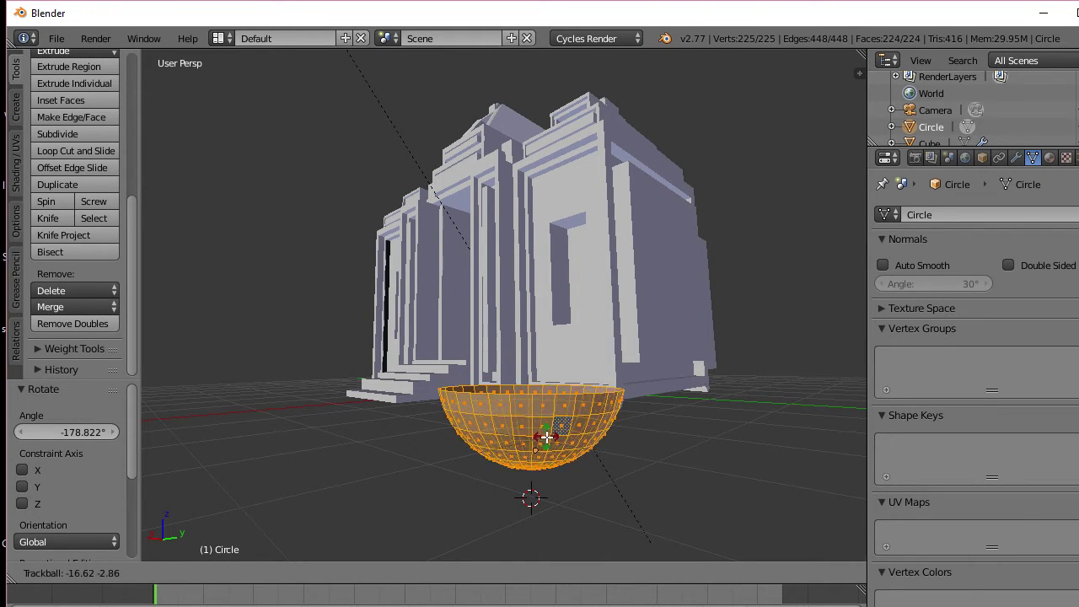
{"action": "left_click", "coordinate": [547, 437]}
Step: Extrude the upturned shell and scale the new faces to about 0.872 to give the bowl a thick wall
{"action": "middle_click_drag", "start_coordinate": [546, 437], "coordinate": [571, 465]}
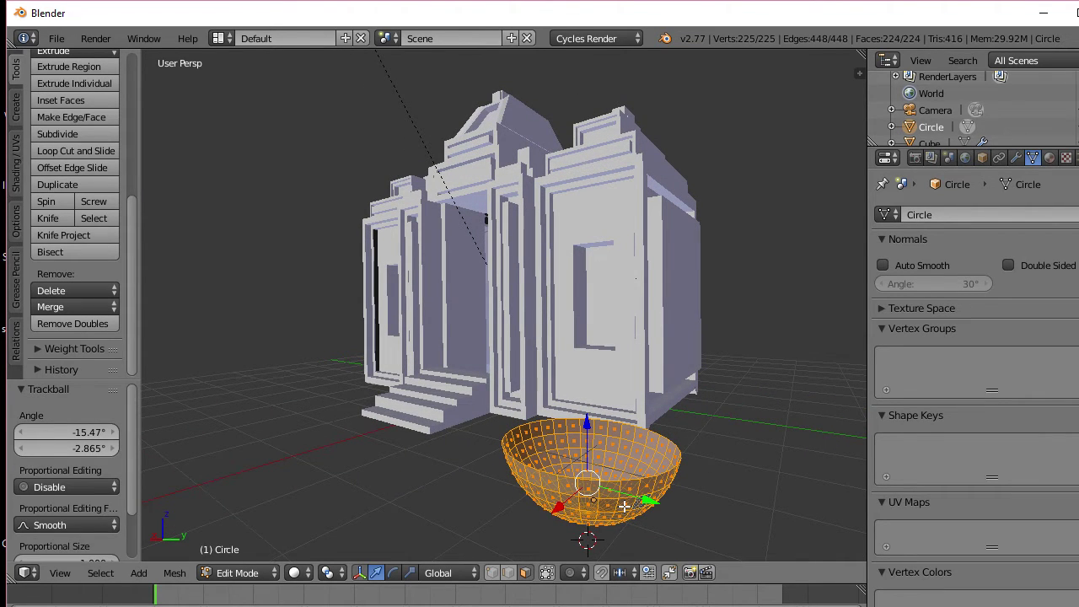
{"action": "key", "text": "e"}
{"action": "key", "text": "s"}
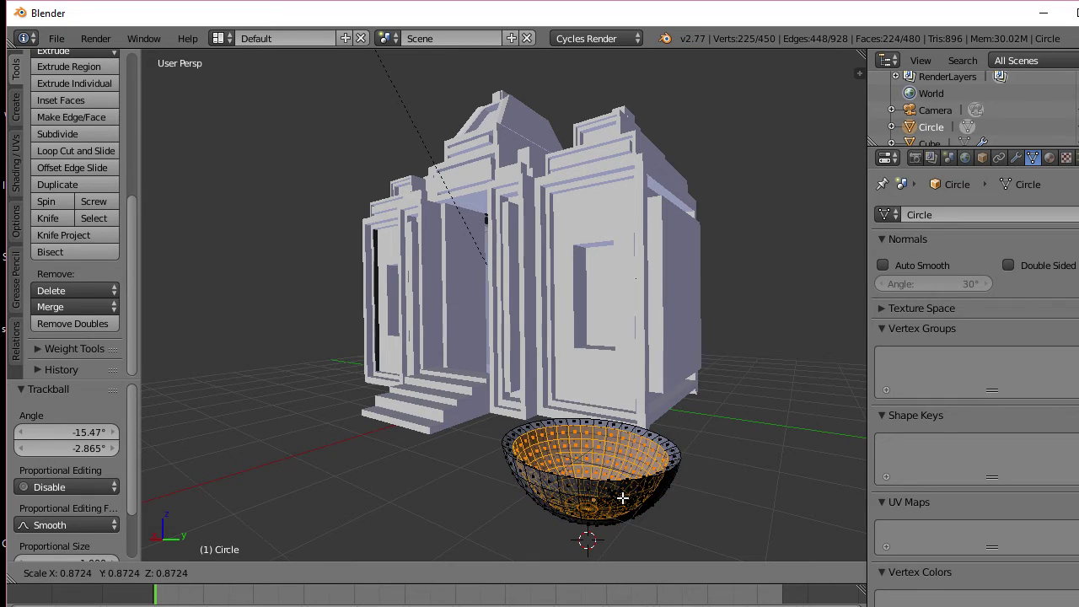
{"action": "left_click", "coordinate": [623, 498]}
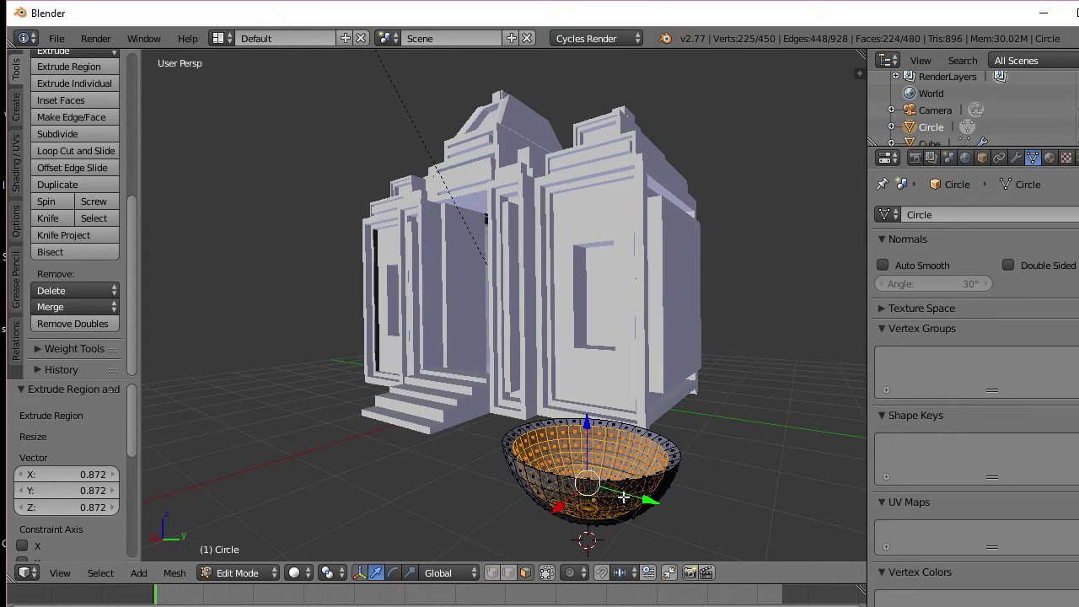
{"action": "scroll", "coordinate": [624, 498], "scroll_direction": "up", "scroll_amount": 3}
{"action": "middle_click_drag", "start_coordinate": [624, 498], "coordinate": [592, 483]}
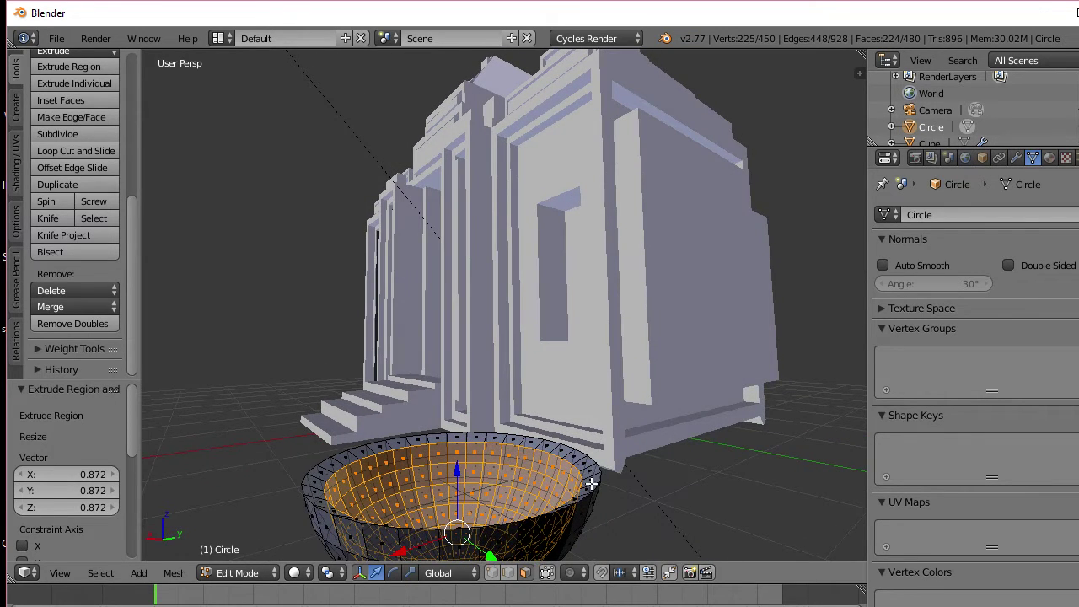
{"action": "key", "text": "e"}
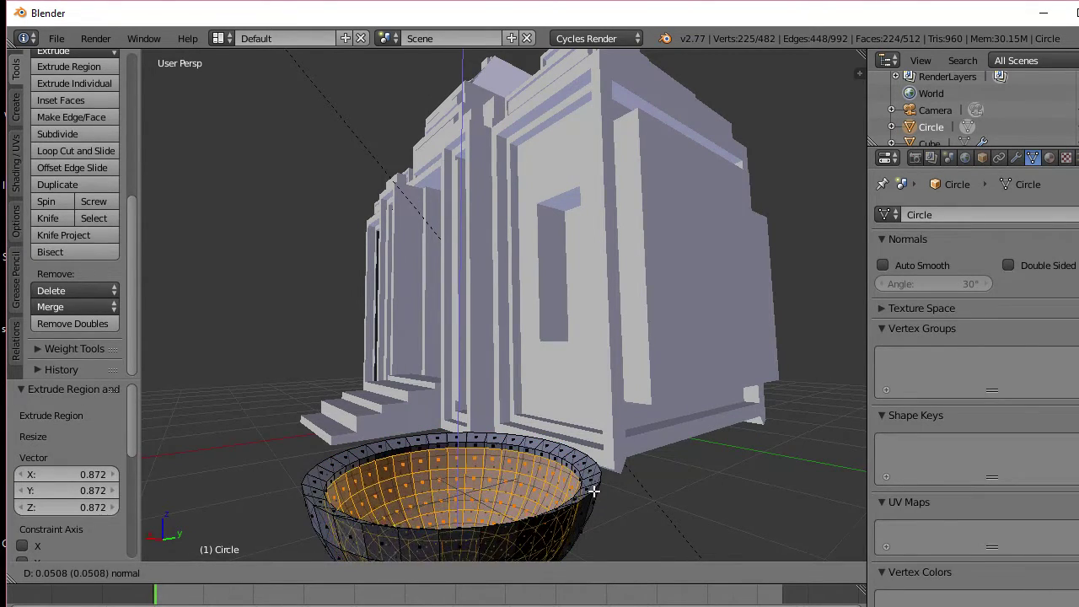
{"action": "right_click", "coordinate": [595, 483]}
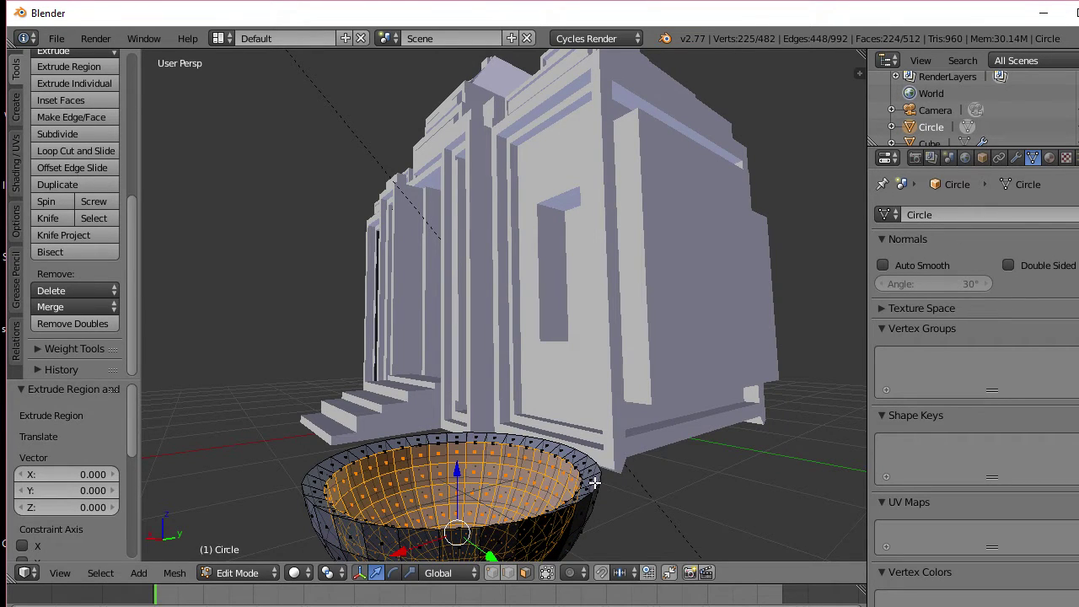
Step: Deselect the bowl's mesh, return to Object Mode and scale the bowl to about 0.438
{"action": "key", "text": "a"}
{"action": "middle_click_drag", "start_coordinate": [595, 482], "coordinate": [636, 494]}
{"action": "key", "text": "Tab"}
{"action": "scroll", "coordinate": [612, 486], "scroll_direction": "down", "scroll_amount": 2}
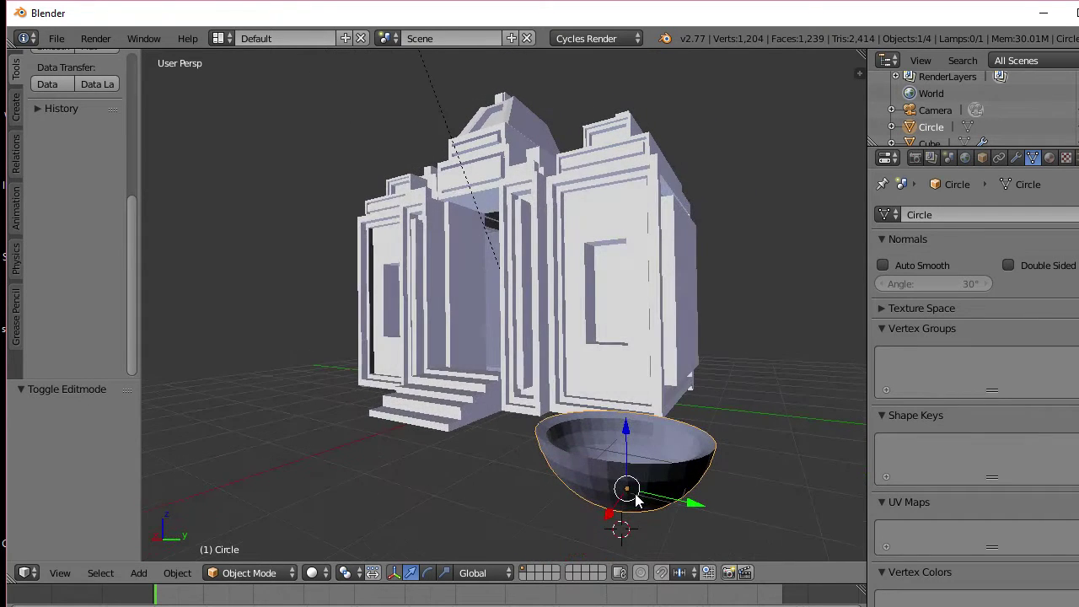
{"action": "key", "text": "s"}
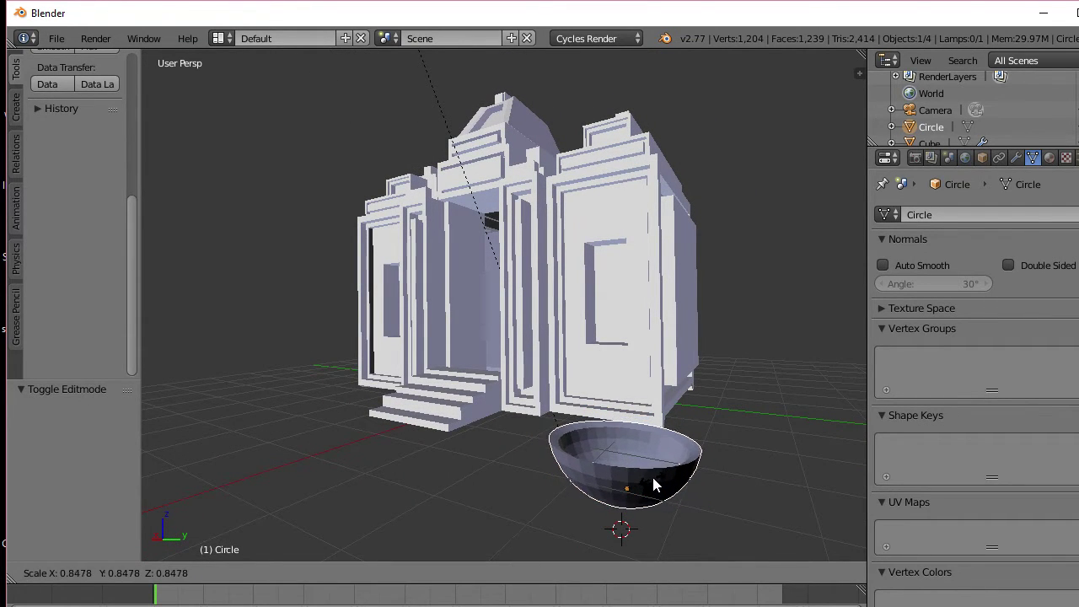
{"action": "left_click", "coordinate": [634, 483]}
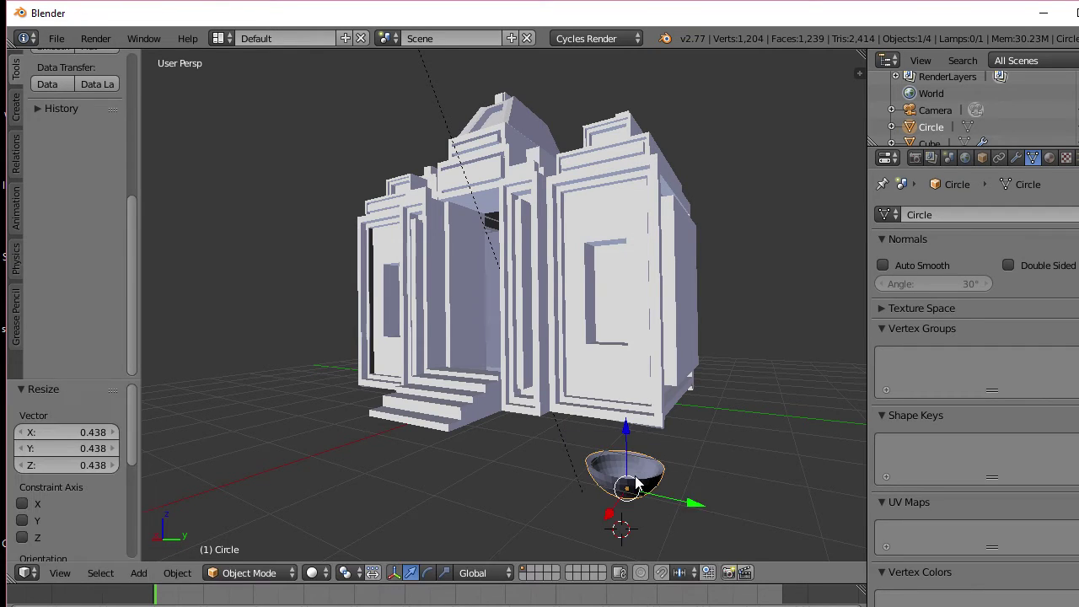
Step: Level the bowl with rotations of about 3.9° and -4.3° and a trackball rotation of about -4.6° and 1.7°
{"action": "middle_click_drag", "start_coordinate": [634, 483], "coordinate": [508, 510]}
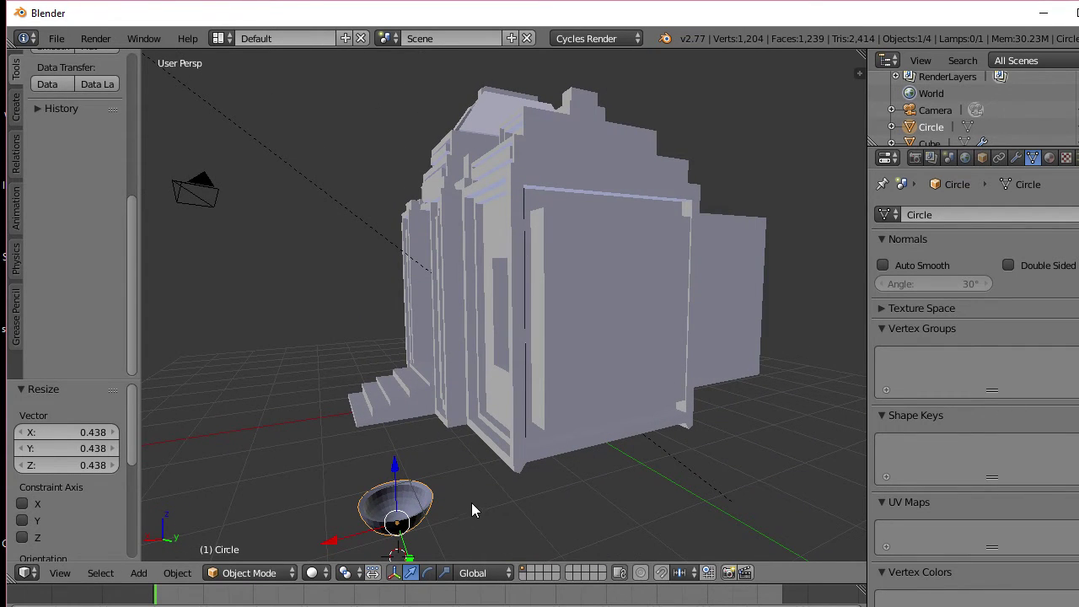
{"action": "key", "text": "r"}
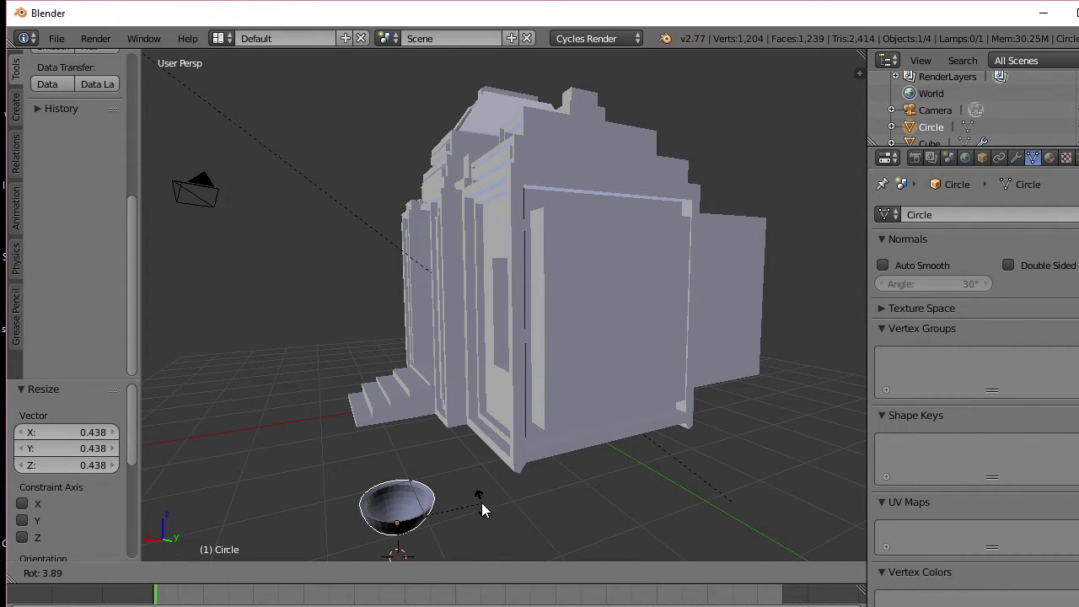
{"action": "left_click", "coordinate": [482, 503]}
{"action": "mouse_move", "coordinate": [377, 503]}
{"action": "middle_mouse_down"}
{"action": "mouse_move", "coordinate": [376, 453]}
{"action": "mouse_move", "coordinate": [371, 493]}
{"action": "middle_mouse_up"}
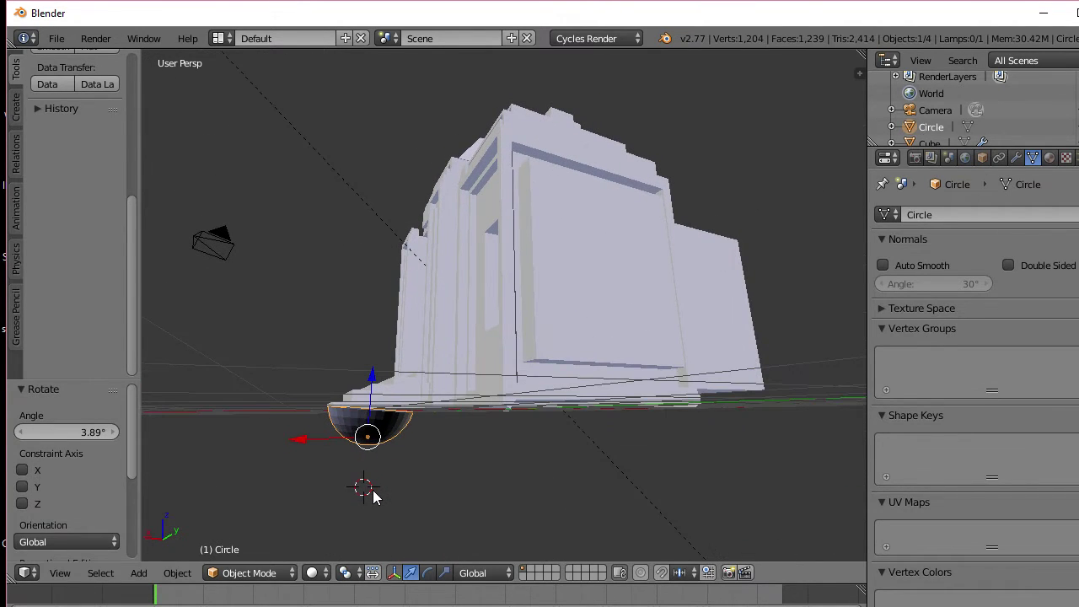
{"action": "key", "text": "r"}
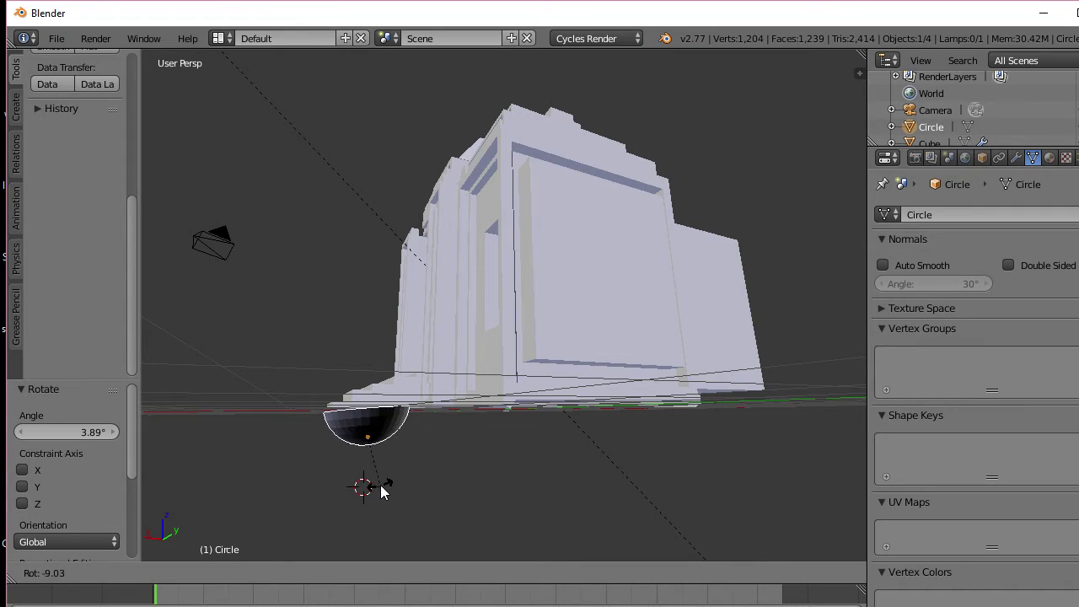
{"action": "left_click", "coordinate": [376, 491]}
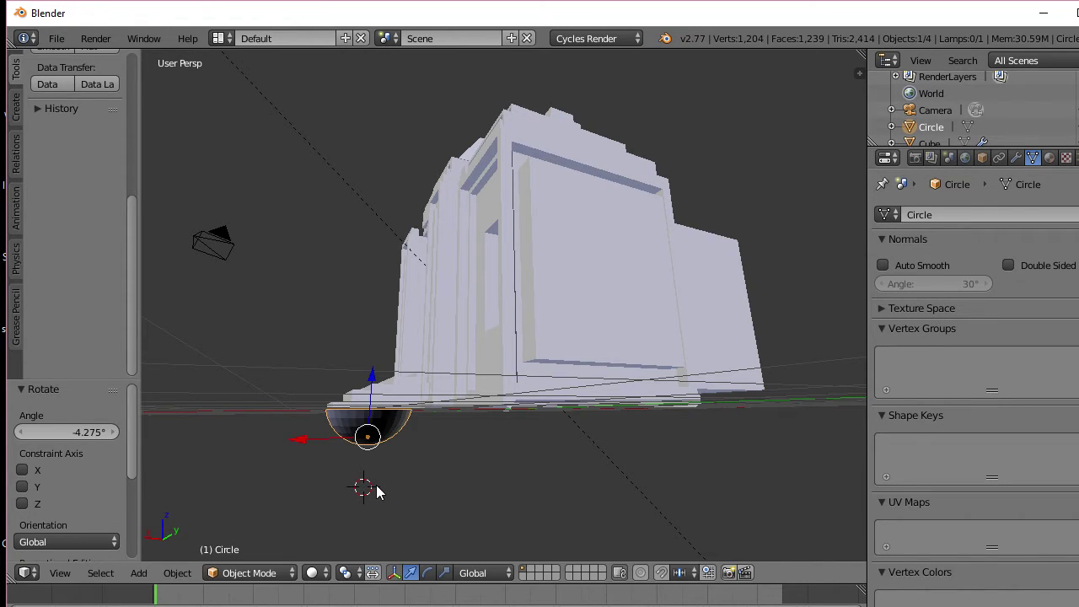
{"action": "key", "text": "r"}
{"action": "key", "text": "Escape"}
{"action": "key", "text": "r"}
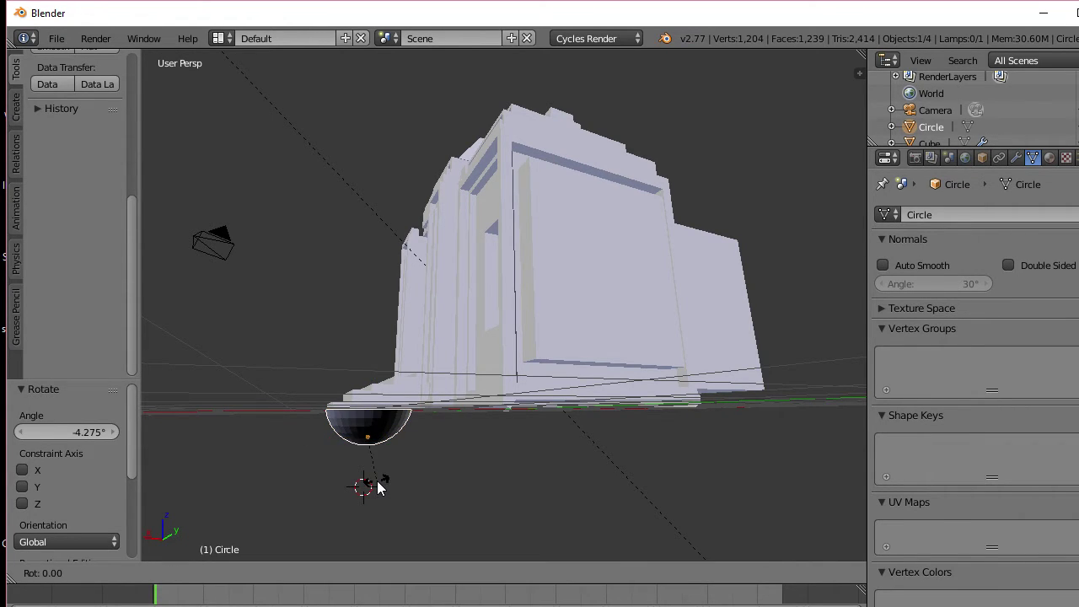
{"action": "key", "text": "r"}
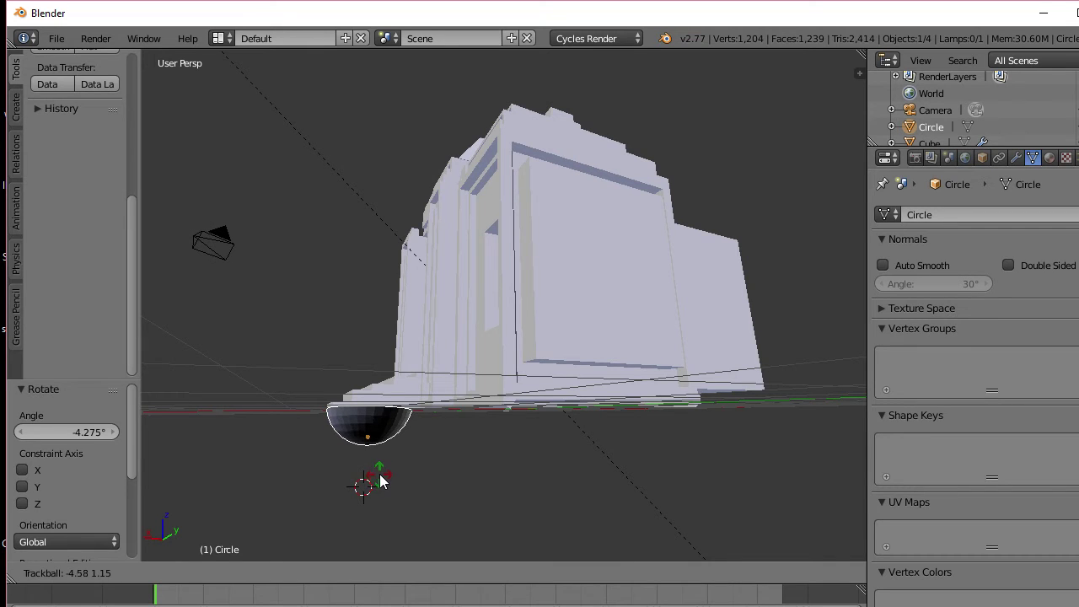
{"action": "left_click", "coordinate": [380, 480]}
Step: Raise the bowl about 1.9 units and bring it in front of the niche in the building's side wing
{"action": "middle_click_drag", "start_coordinate": [380, 481], "coordinate": [377, 514]}
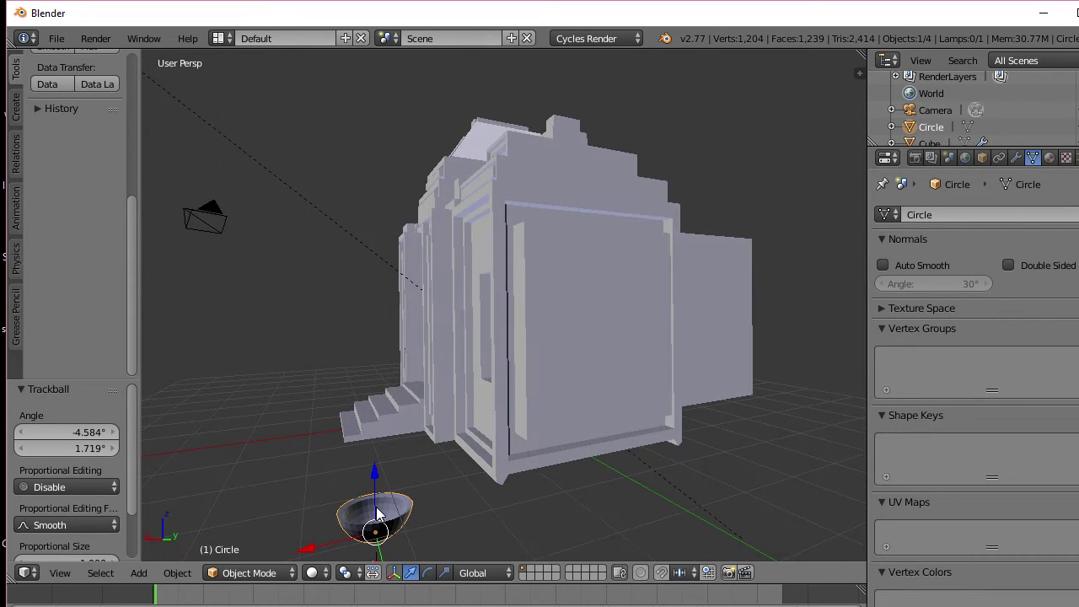
{"action": "key", "text": "g"}
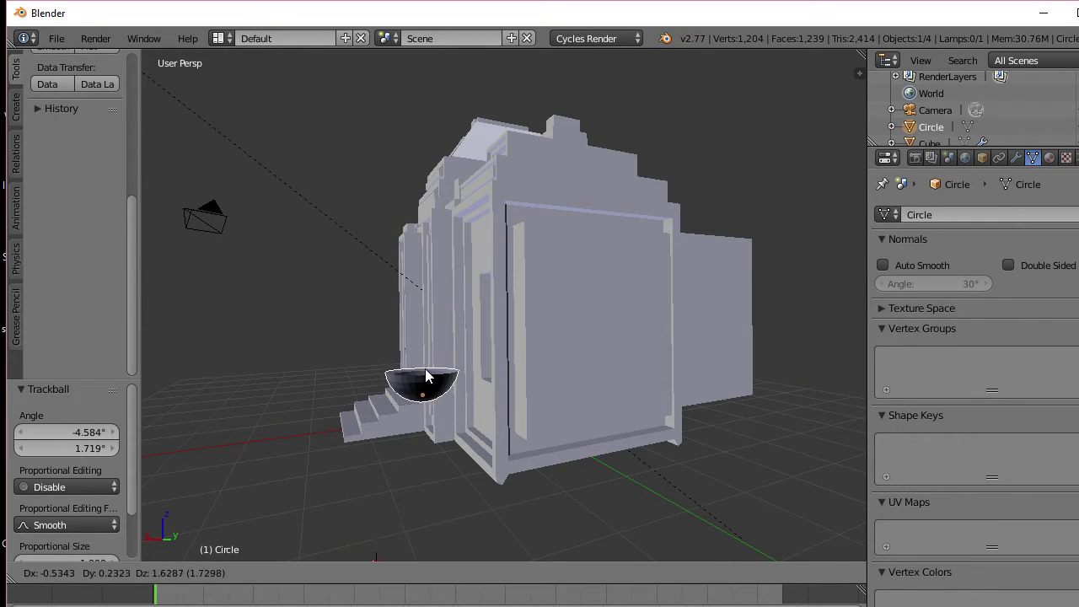
{"action": "left_click", "coordinate": [465, 350]}
{"action": "middle_click_drag", "start_coordinate": [465, 355], "coordinate": [527, 393]}
{"action": "scroll", "coordinate": [616, 430], "scroll_direction": "up", "scroll_amount": 4}
{"action": "scroll", "coordinate": [617, 426], "scroll_direction": "up", "scroll_amount": 1}
{"action": "scroll", "coordinate": [525, 386], "scroll_direction": "down", "scroll_amount": 2}
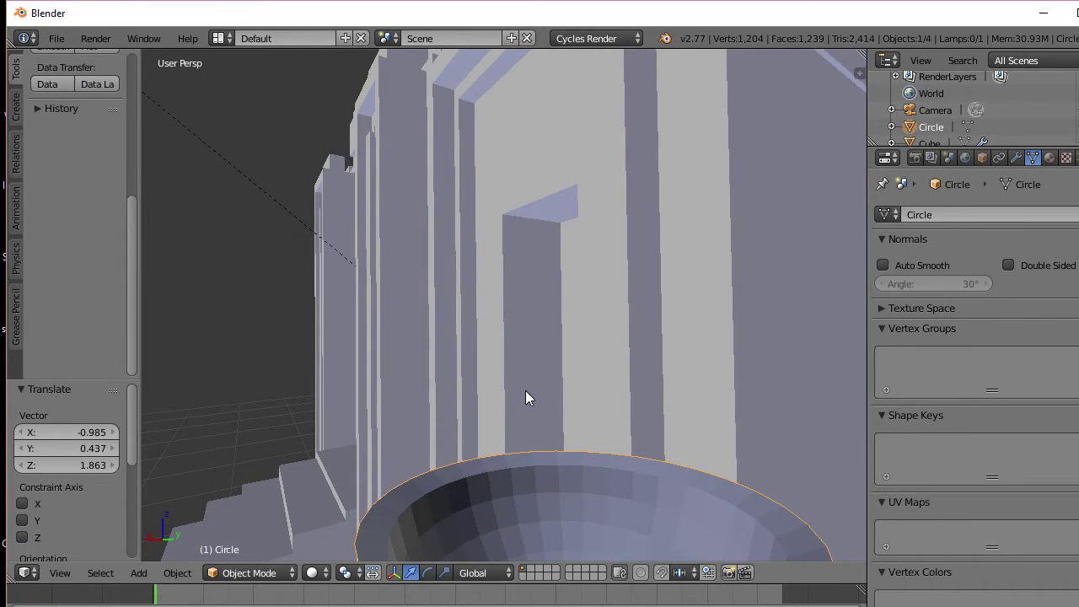
{"action": "scroll", "coordinate": [525, 390], "scroll_direction": "down", "scroll_amount": 3}
{"action": "key", "text": "g"}
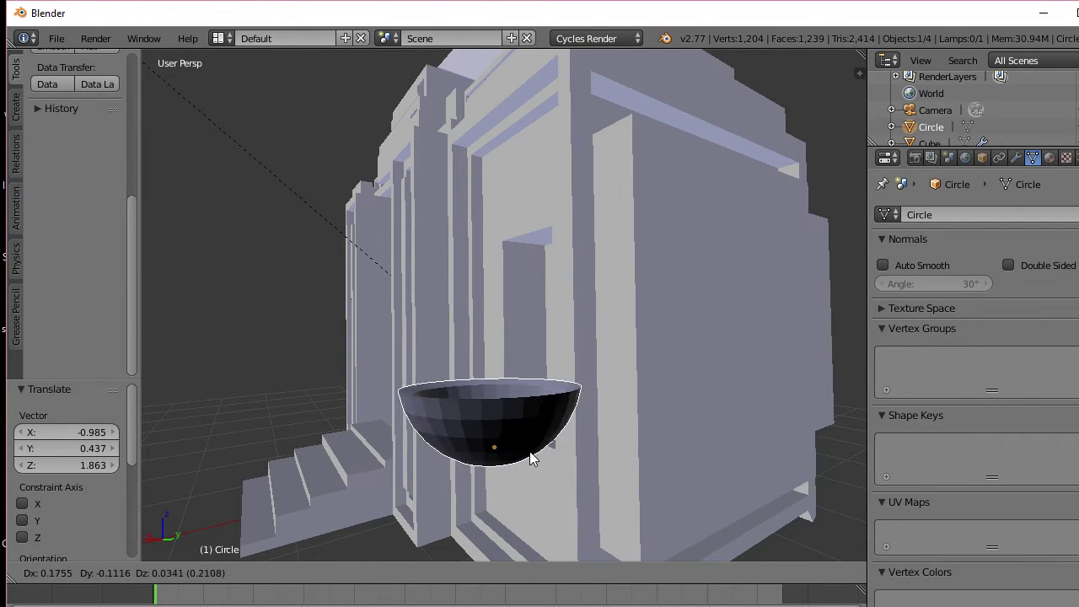
{"action": "left_click", "coordinate": [497, 438]}
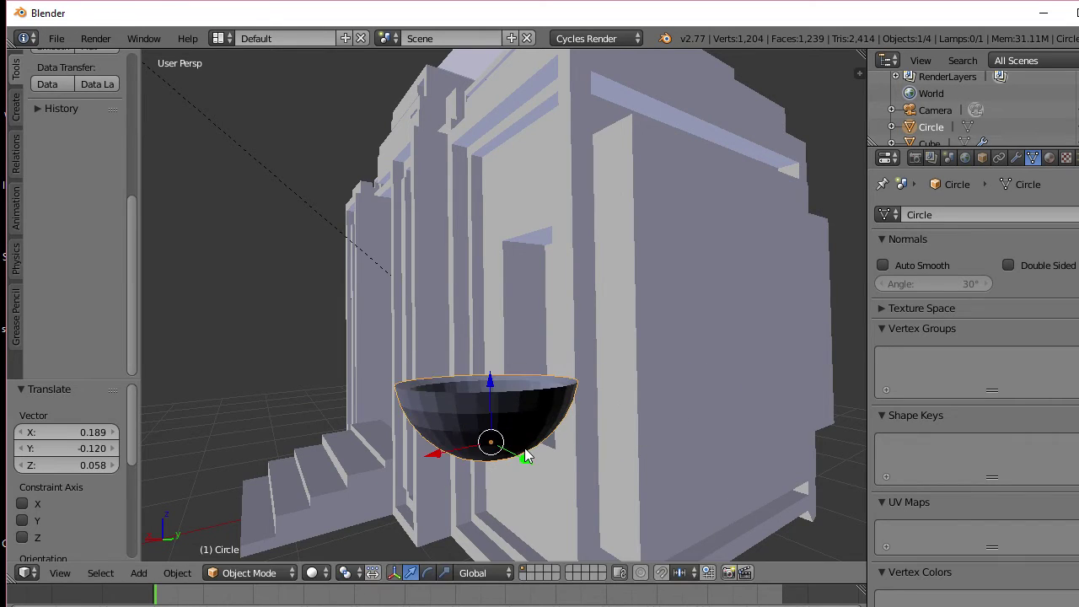
Step: Move the bowl about -1.67 along X, and shift it about -1.13 along Y and -0.45 along Z toward the niche
{"action": "scroll", "coordinate": [459, 490], "scroll_direction": "up", "scroll_amount": 5}
{"action": "key", "text": "g"}
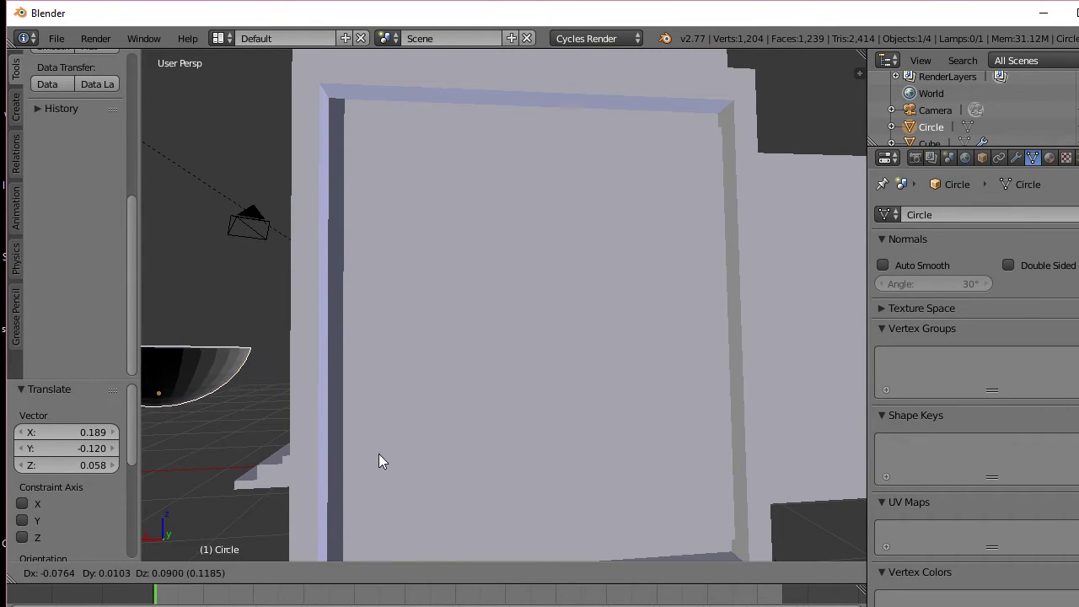
{"action": "left_click", "coordinate": [640, 467]}
{"action": "middle_click_drag", "start_coordinate": [642, 467], "coordinate": [793, 498]}
{"action": "key", "text": "g"}
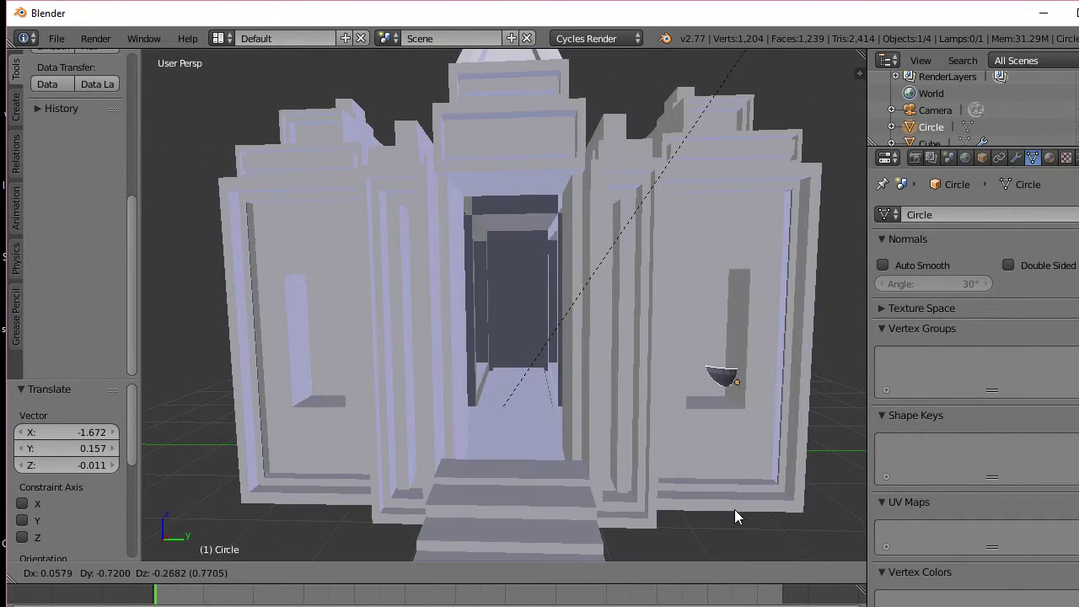
{"action": "left_click", "coordinate": [709, 519]}
Step: Position the bowl in the bottom of the niche with moves of about 0.34 and -0.04 along X and -0.16 and 0.08 along Y
{"action": "middle_click_drag", "start_coordinate": [710, 521], "coordinate": [571, 498]}
{"action": "key", "text": "g"}
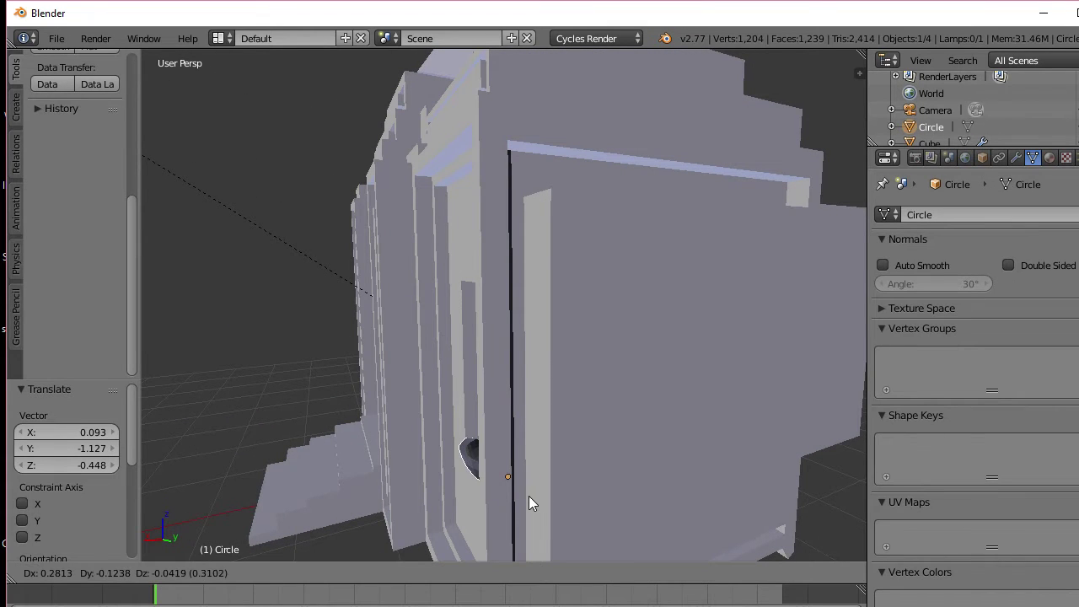
{"action": "left_click", "coordinate": [521, 490]}
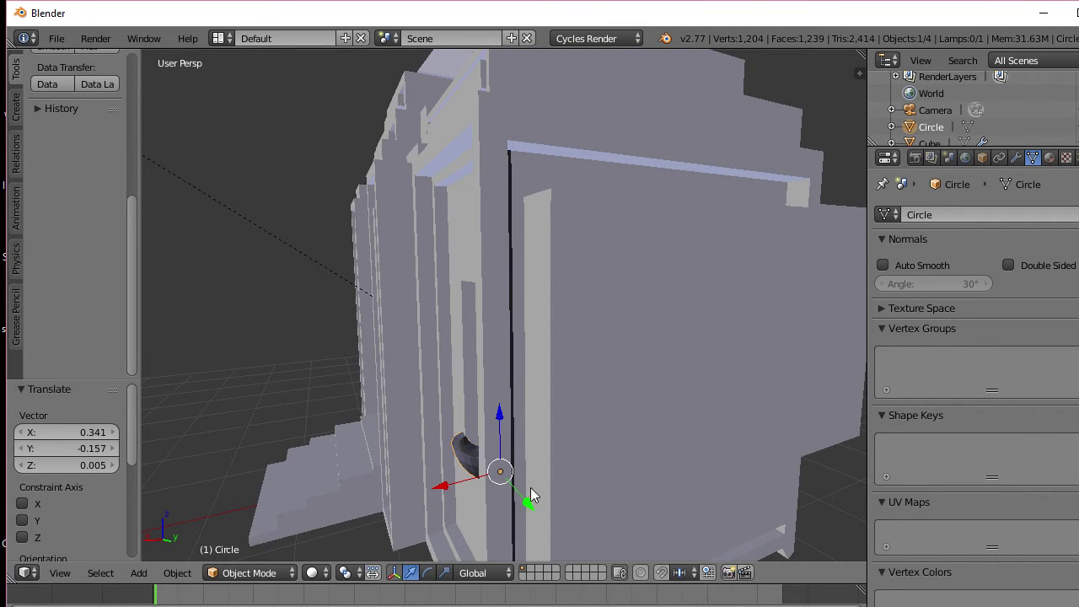
{"action": "middle_click_drag", "start_coordinate": [523, 493], "coordinate": [633, 478]}
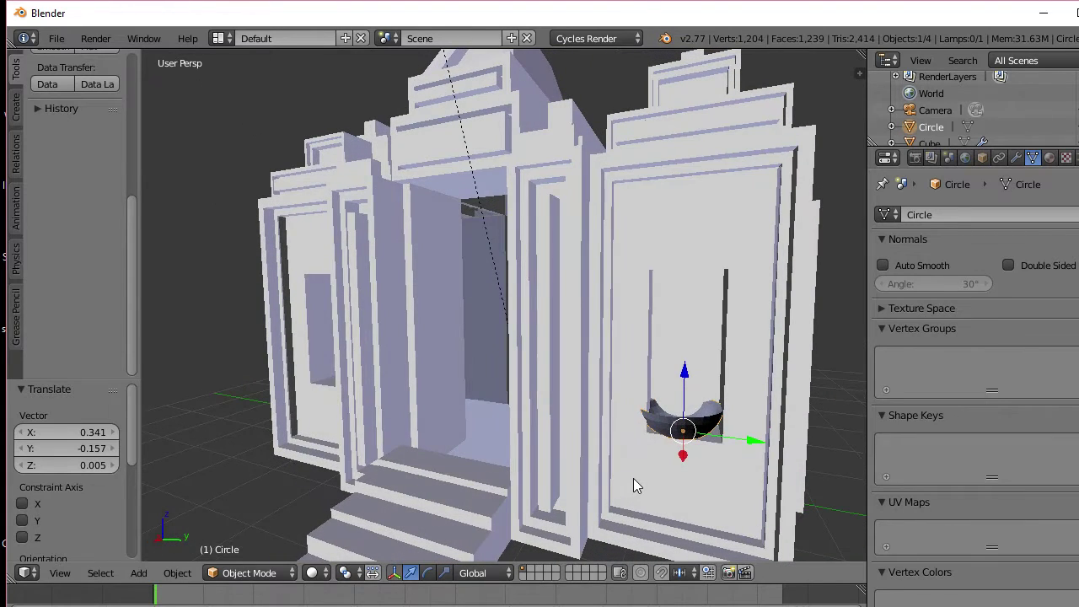
{"action": "key", "text": "g"}
{"action": "left_click", "coordinate": [645, 479]}
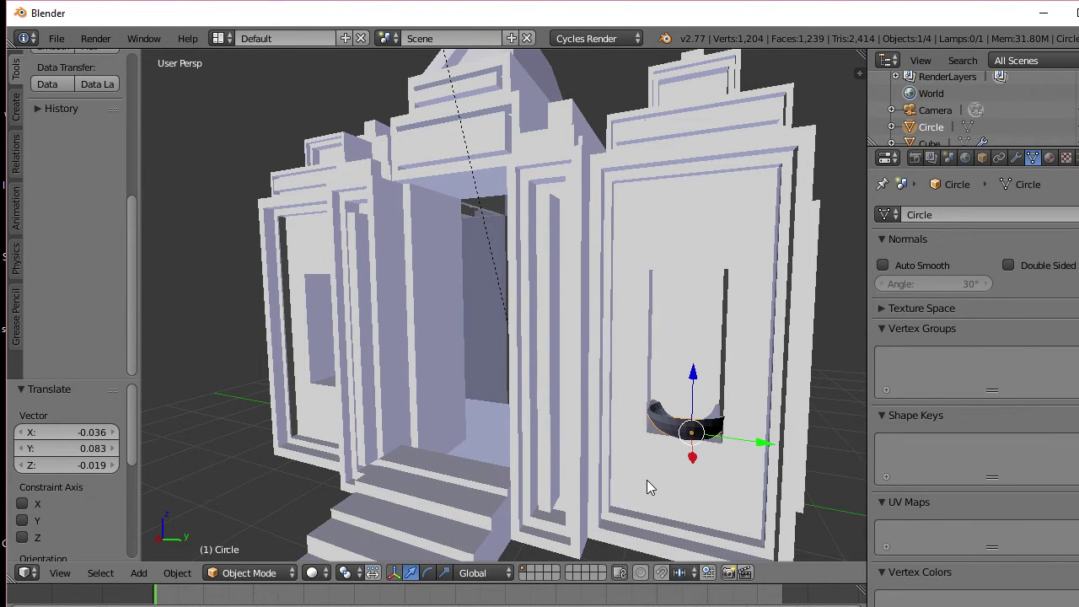
Step: Scale the bowl to about 0.563 to fit the niche and raise it about 0.037 above the sill
{"action": "key", "text": "s"}
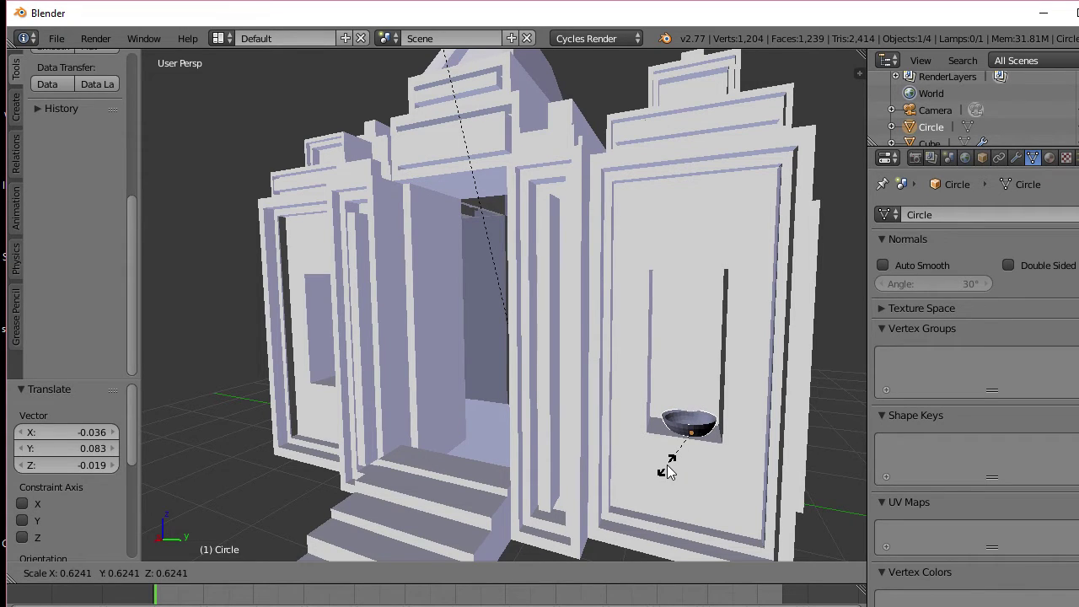
{"action": "left_click", "coordinate": [672, 469]}
{"action": "scroll", "coordinate": [712, 455], "scroll_direction": "up", "scroll_amount": 3}
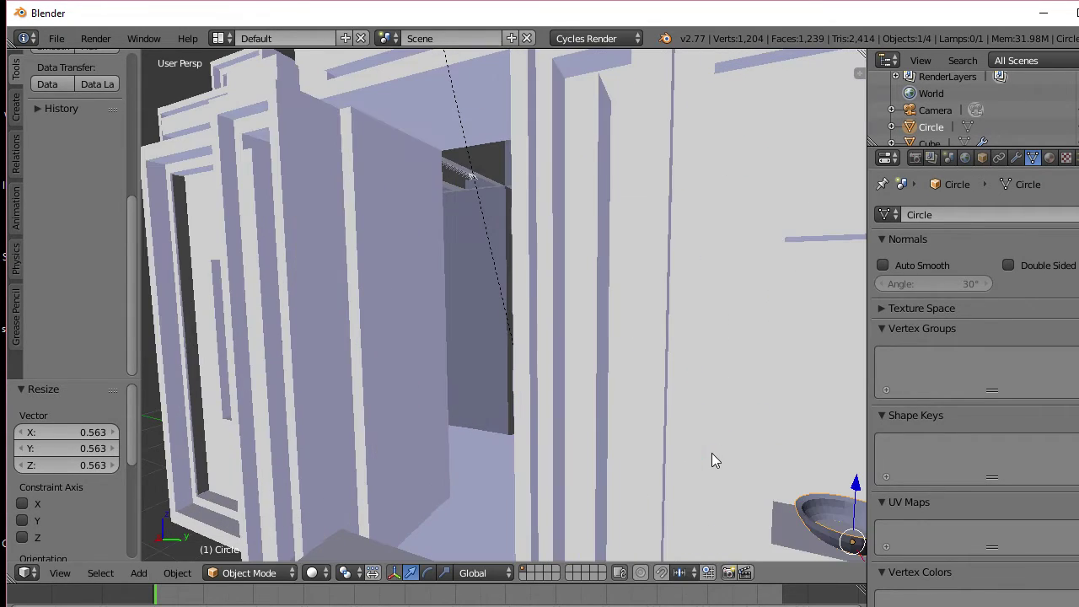
{"action": "scroll", "coordinate": [703, 455], "scroll_direction": "up", "scroll_amount": 2}
{"action": "middle_click_drag", "start_coordinate": [687, 461], "coordinate": [593, 435]}
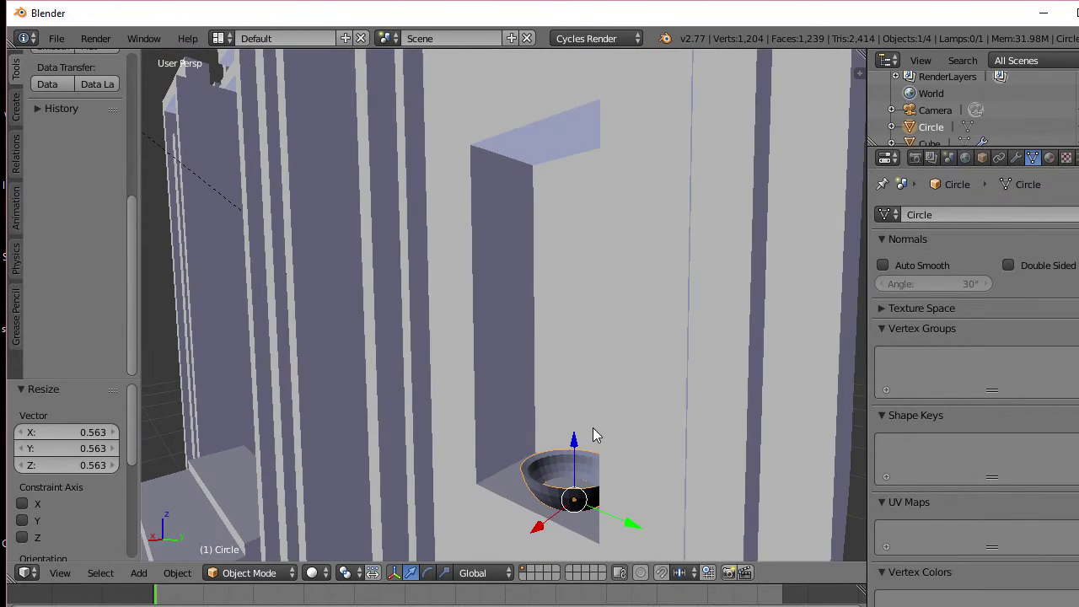
{"action": "key", "text": "g"}
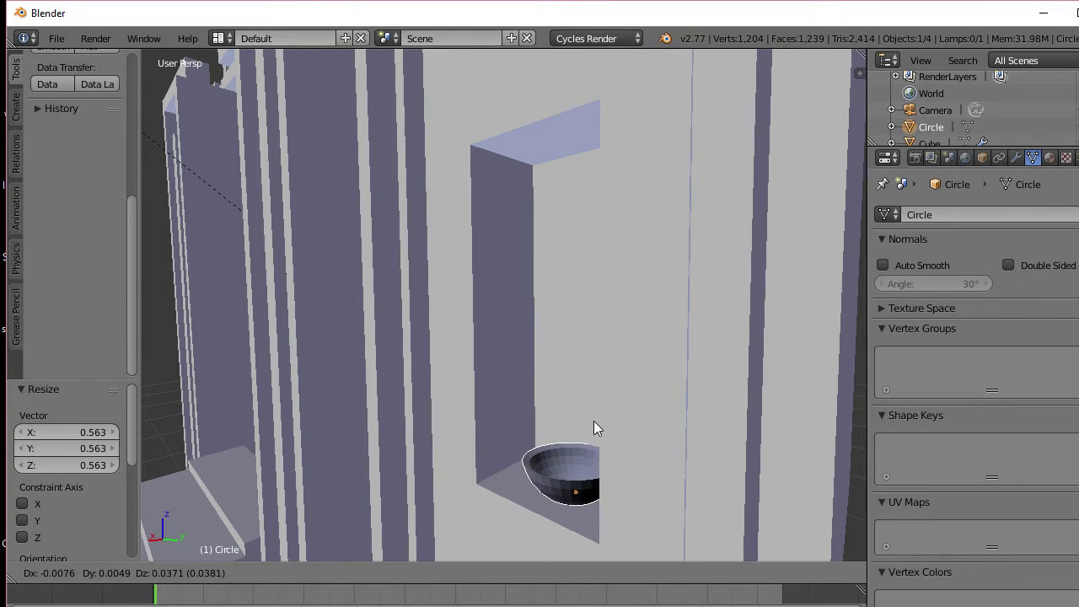
{"action": "left_click", "coordinate": [594, 426]}
{"action": "middle_click_drag", "start_coordinate": [594, 432], "coordinate": [666, 529]}
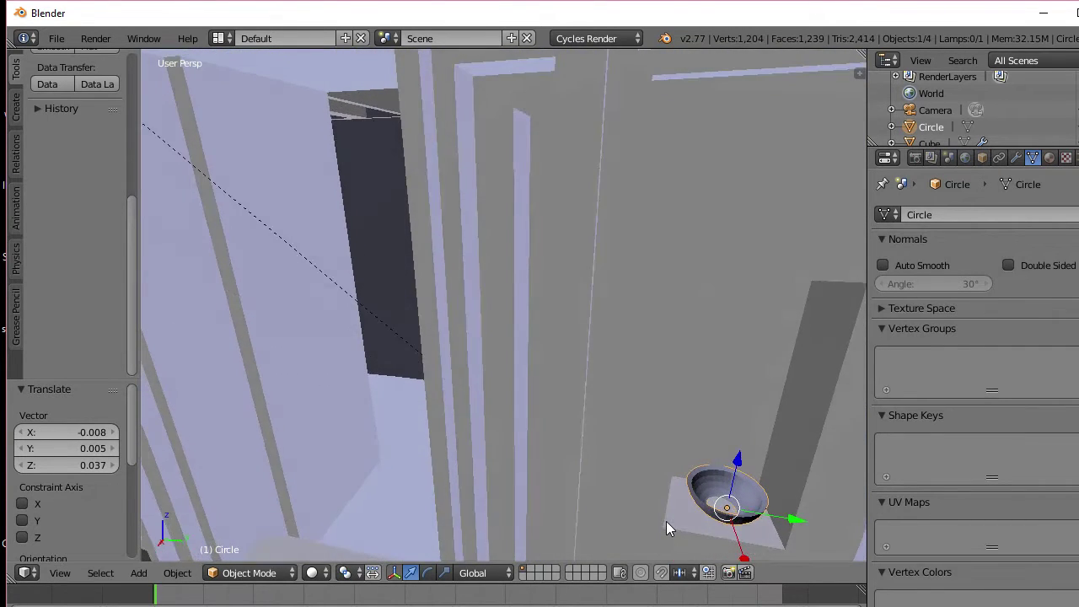
Step: Raise the bowl about 0.033 along Z above the sill of the niche
{"action": "key", "text": "g"}
{"action": "key", "text": "z"}
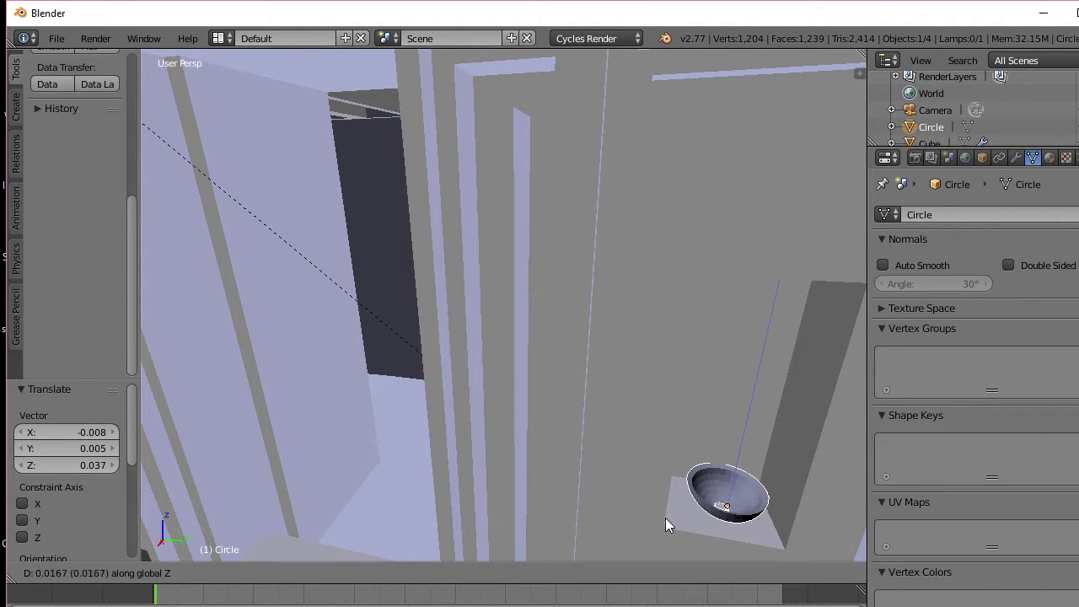
{"action": "left_click", "coordinate": [666, 518]}
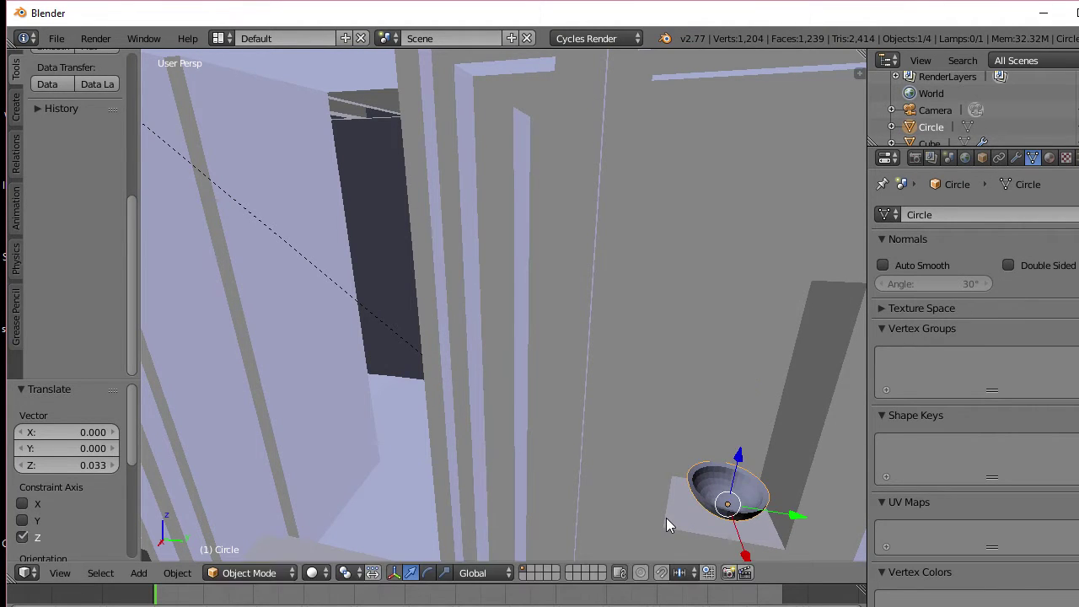
Step: Rotate the bowl about 4.3° in the front view of the niche and lower it about 0.014 along Z
{"action": "middle_click_drag", "start_coordinate": [683, 524], "coordinate": [671, 483]}
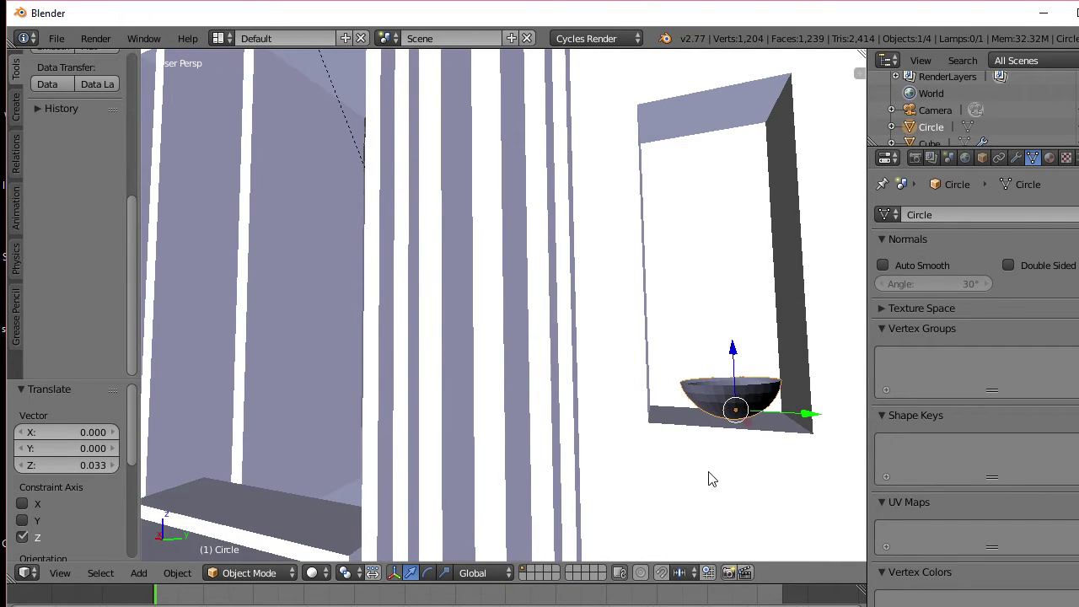
{"action": "key", "text": "r"}
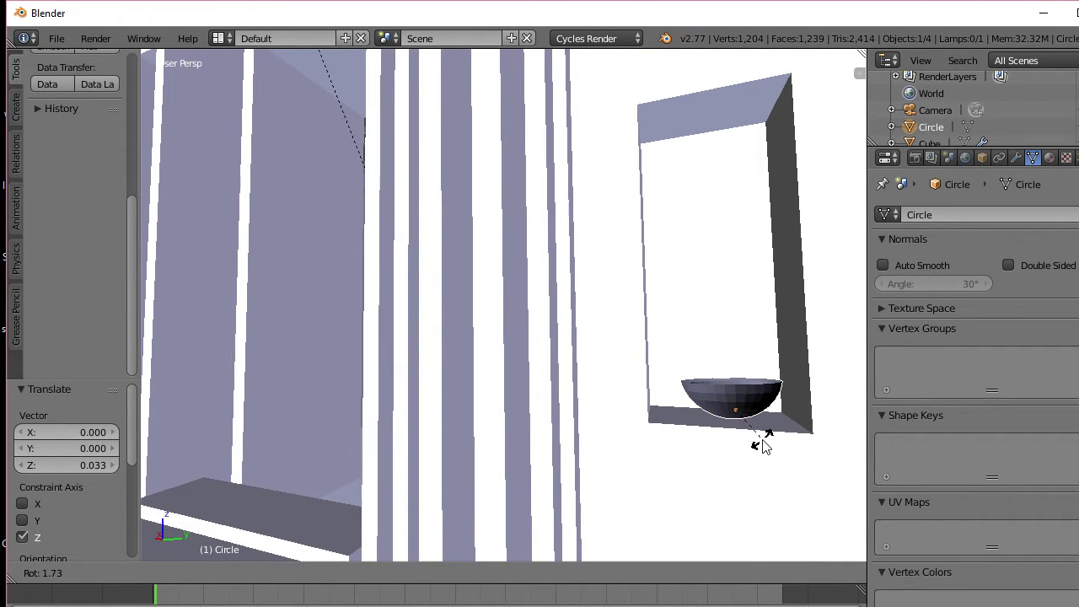
{"action": "left_click", "coordinate": [763, 447]}
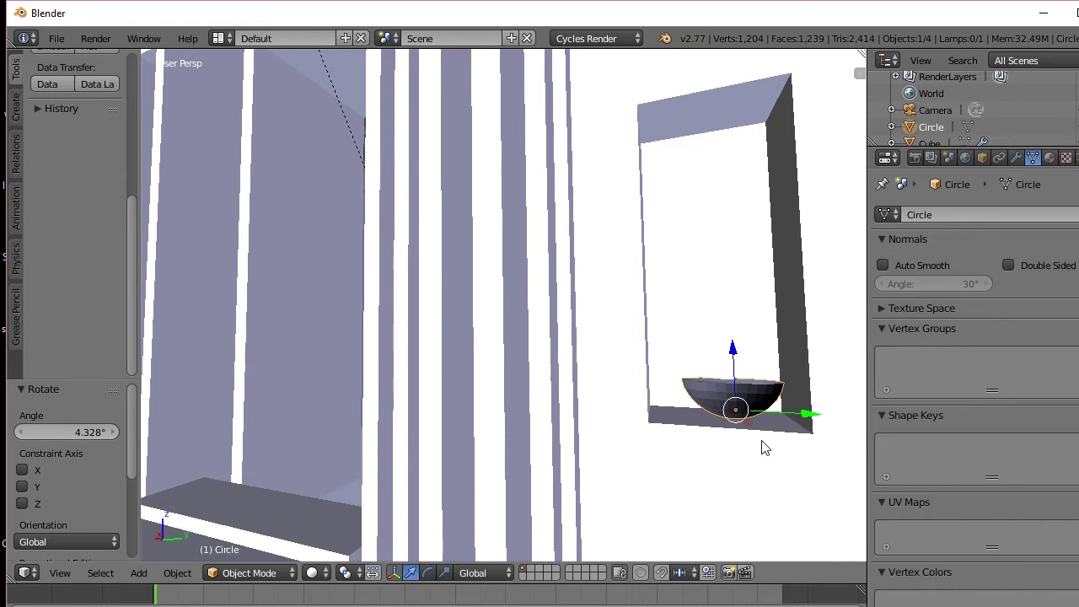
{"action": "key", "text": "g"}
{"action": "key", "text": "z"}
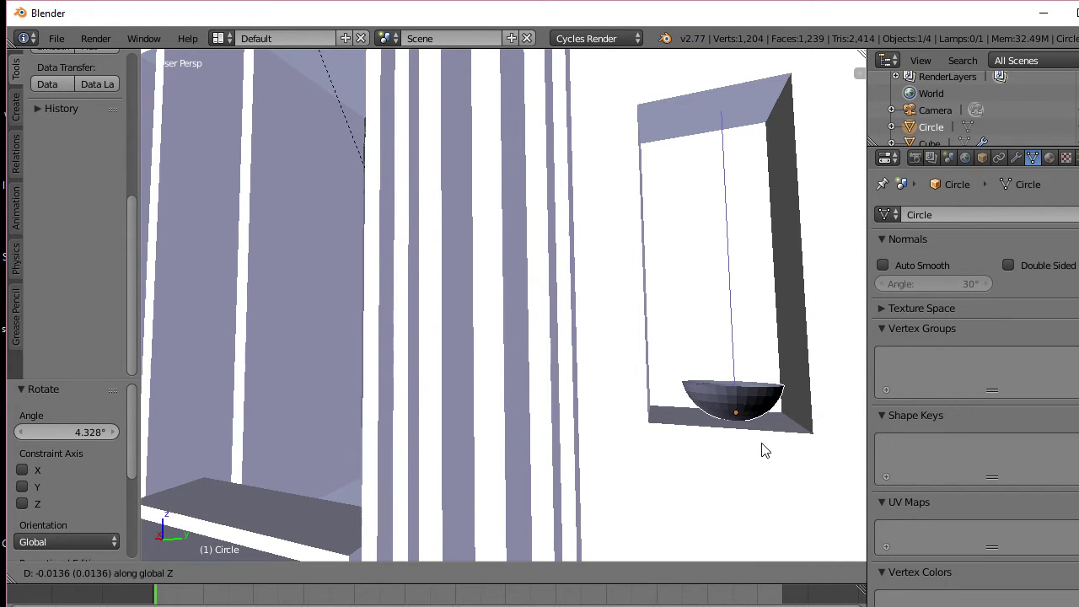
{"action": "left_click", "coordinate": [762, 444]}
Step: Shift the bowl about 0.069 in X, -0.046 in Y and -0.025 in Z, and raise it along Z by about 0.017 and 0.014
{"action": "middle_click_drag", "start_coordinate": [762, 443], "coordinate": [694, 474]}
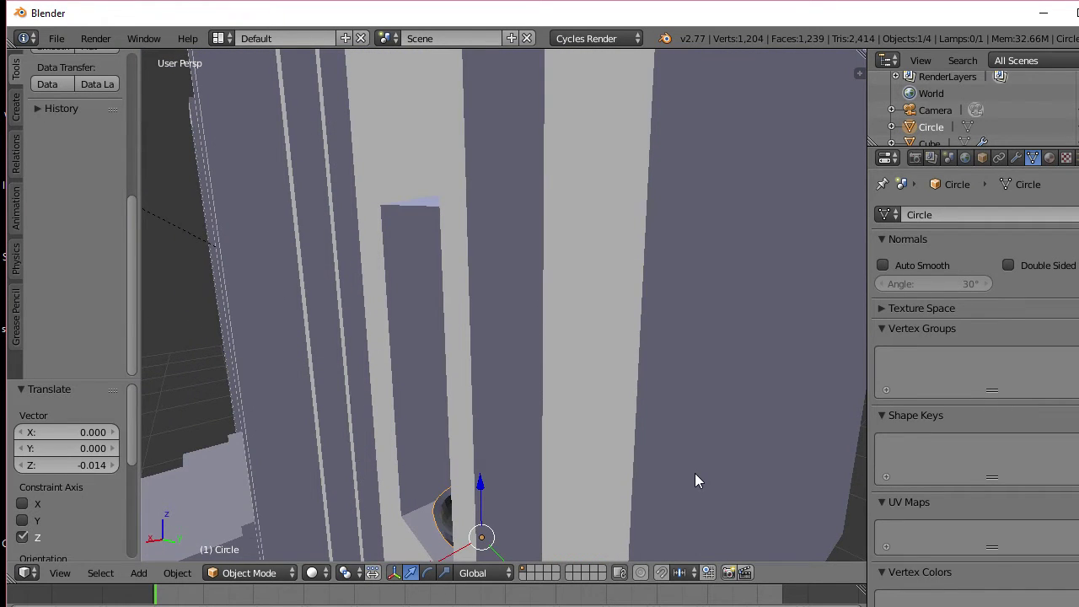
{"action": "key", "text": "g"}
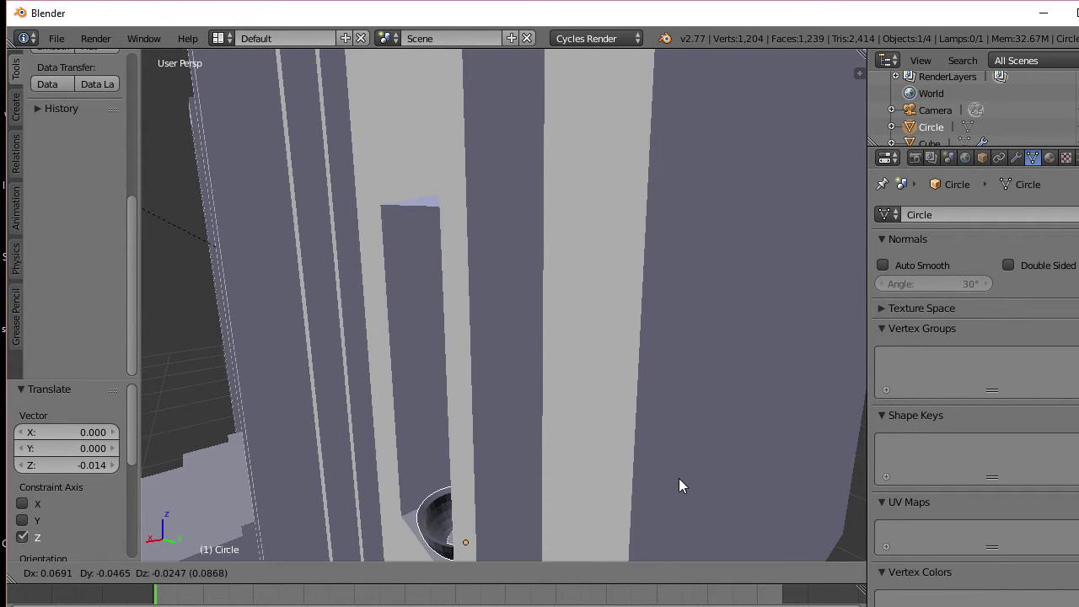
{"action": "left_click", "coordinate": [678, 478]}
{"action": "middle_click_drag", "start_coordinate": [678, 476], "coordinate": [701, 465]}
{"action": "key", "text": "g"}
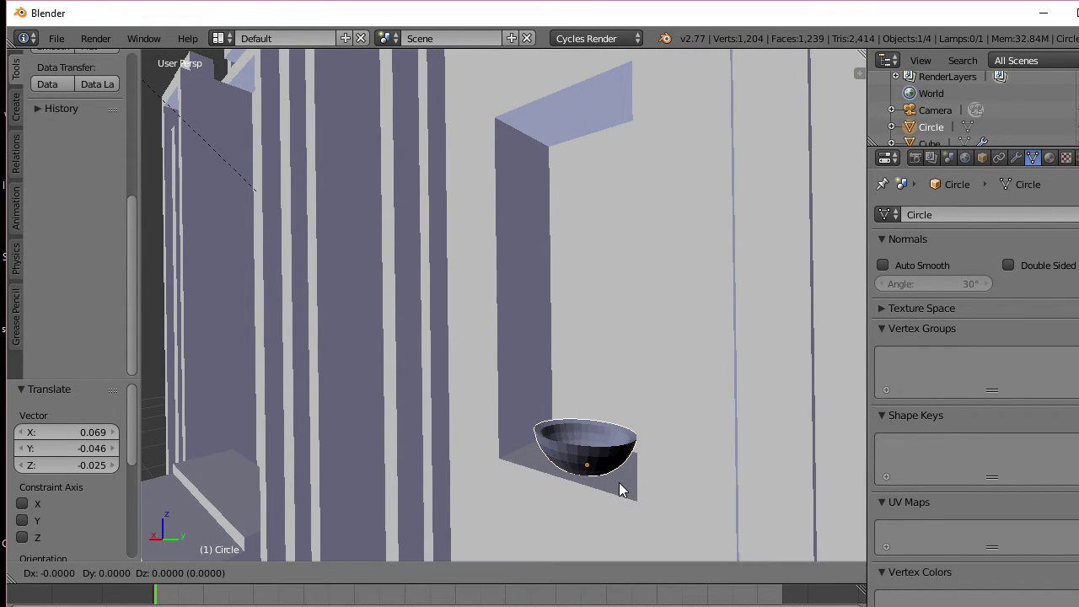
{"action": "key", "text": "z"}
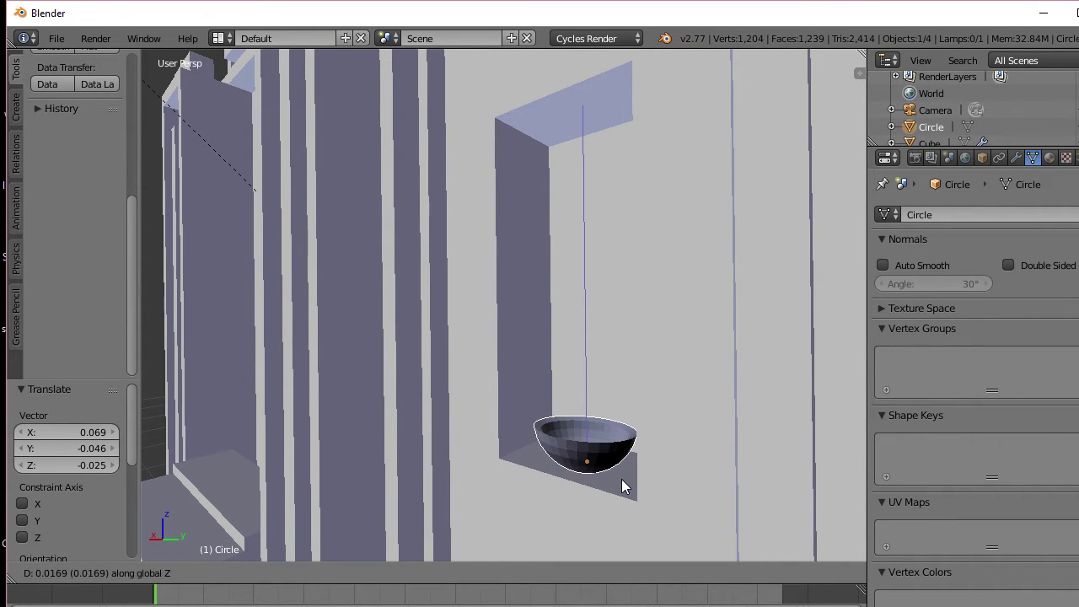
{"action": "left_click", "coordinate": [621, 479]}
{"action": "middle_click_drag", "start_coordinate": [622, 482], "coordinate": [666, 536]}
{"action": "key", "text": "g"}
{"action": "key", "text": "z"}
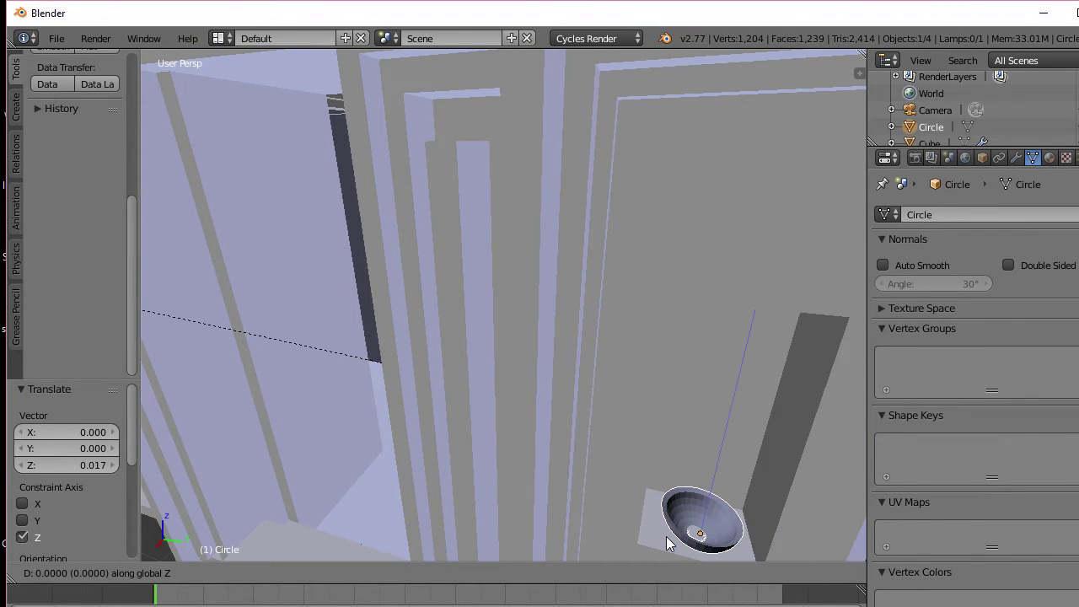
{"action": "left_click", "coordinate": [668, 541]}
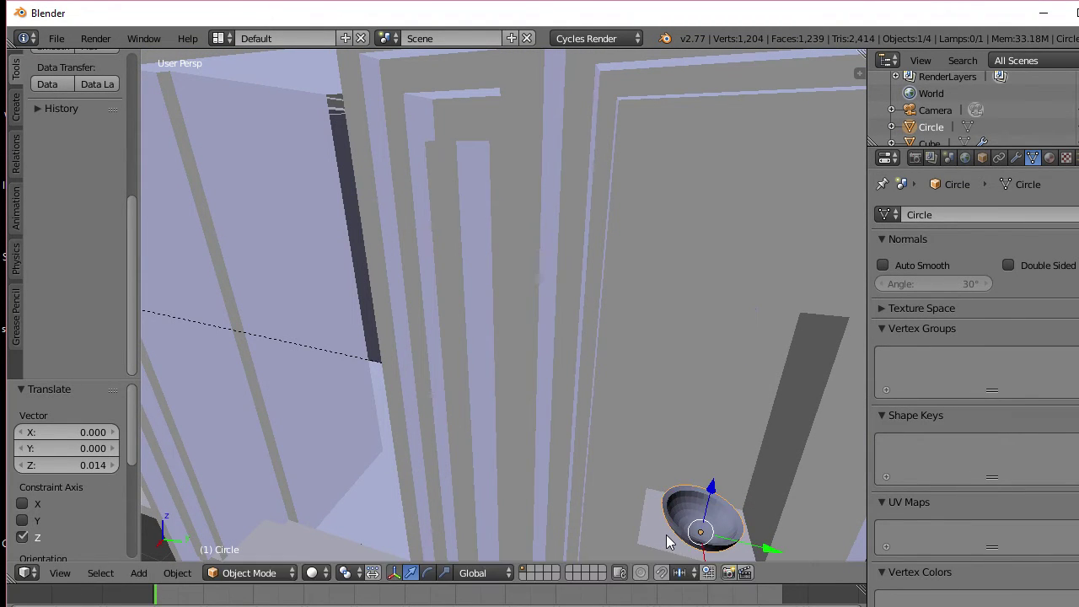
Step: Duplicate the bowl in place and move the copy about -5.11 along Y into the niche on the opposite side of the doorway
{"action": "middle_click_drag", "start_coordinate": [669, 542], "coordinate": [683, 493]}
{"action": "scroll", "coordinate": [701, 500], "scroll_direction": "down", "scroll_amount": 4}
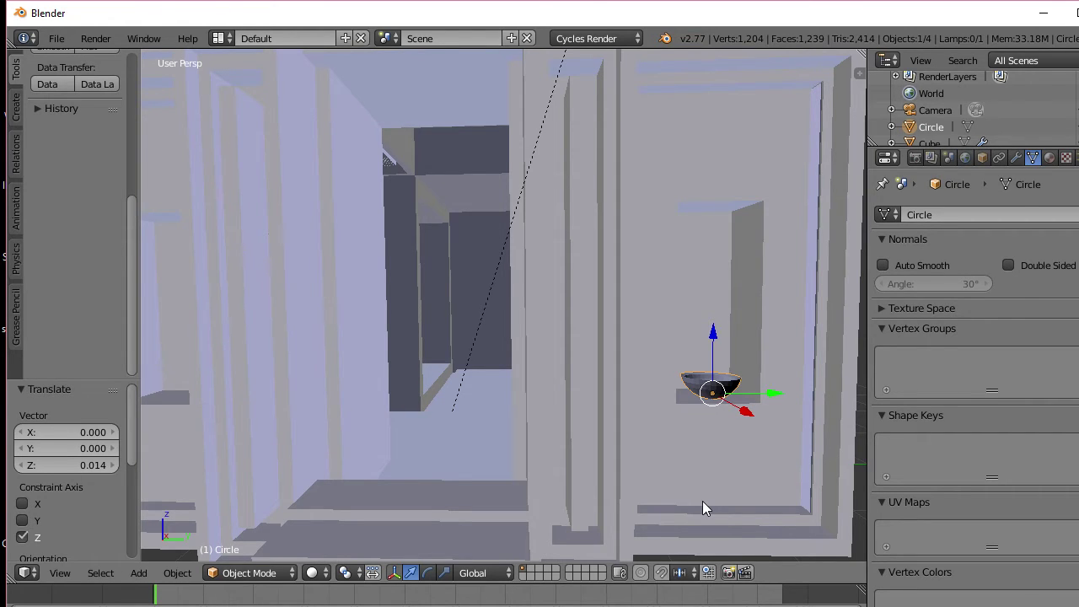
{"action": "key", "text": "shift+d"}
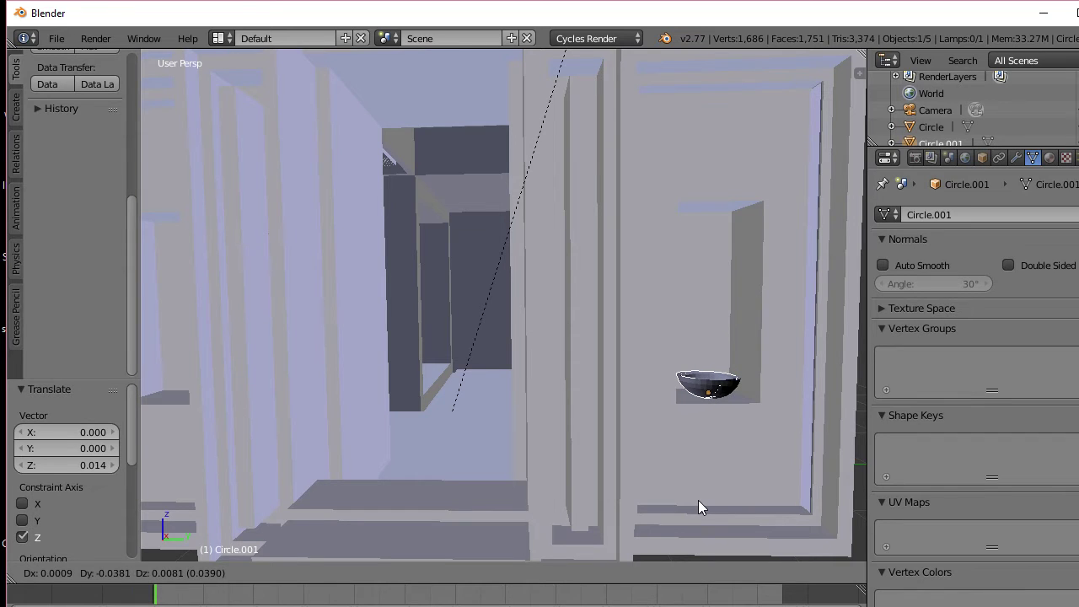
{"action": "right_click", "coordinate": [698, 501]}
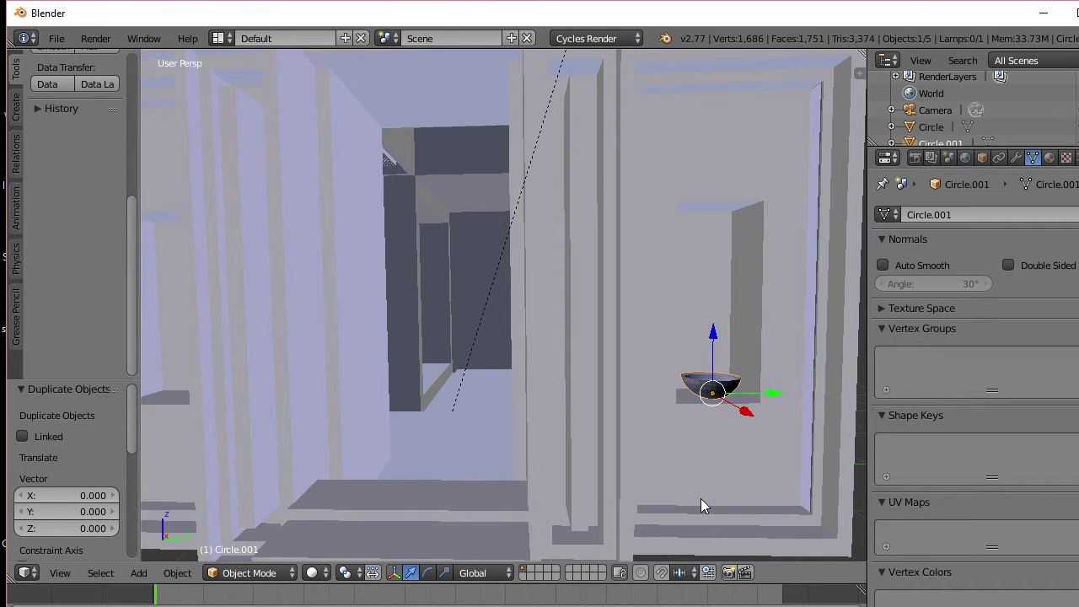
{"action": "scroll", "coordinate": [702, 498], "scroll_direction": "down", "scroll_amount": 5}
{"action": "mouse_move", "coordinate": [703, 498]}
{"action": "middle_mouse_down"}
{"action": "mouse_move", "coordinate": [728, 499]}
{"action": "mouse_move", "coordinate": [708, 502]}
{"action": "middle_mouse_up"}
{"action": "key", "text": "g"}
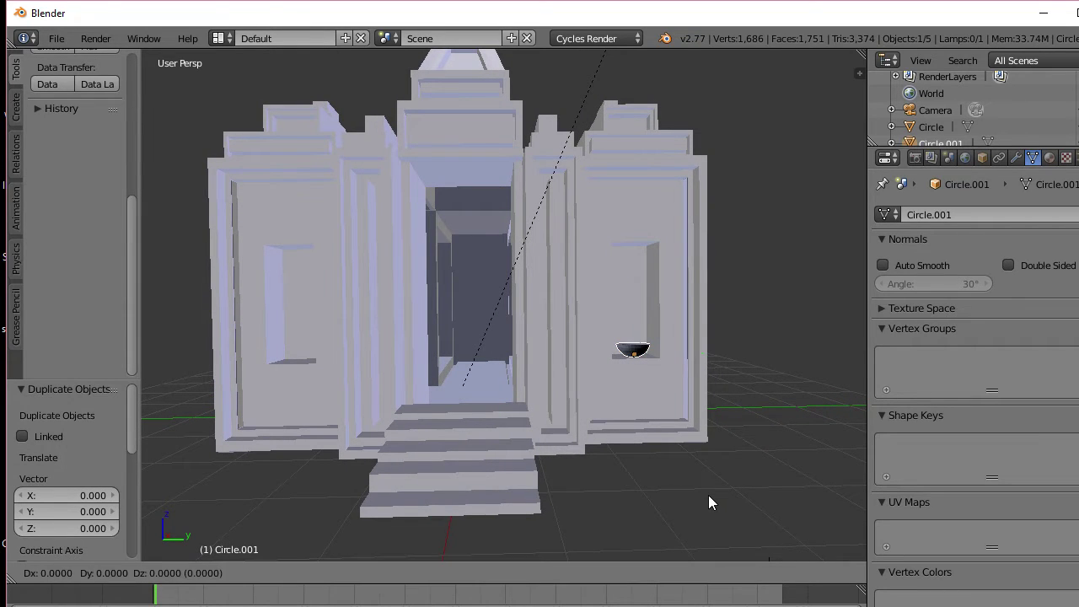
{"action": "key", "text": "y"}
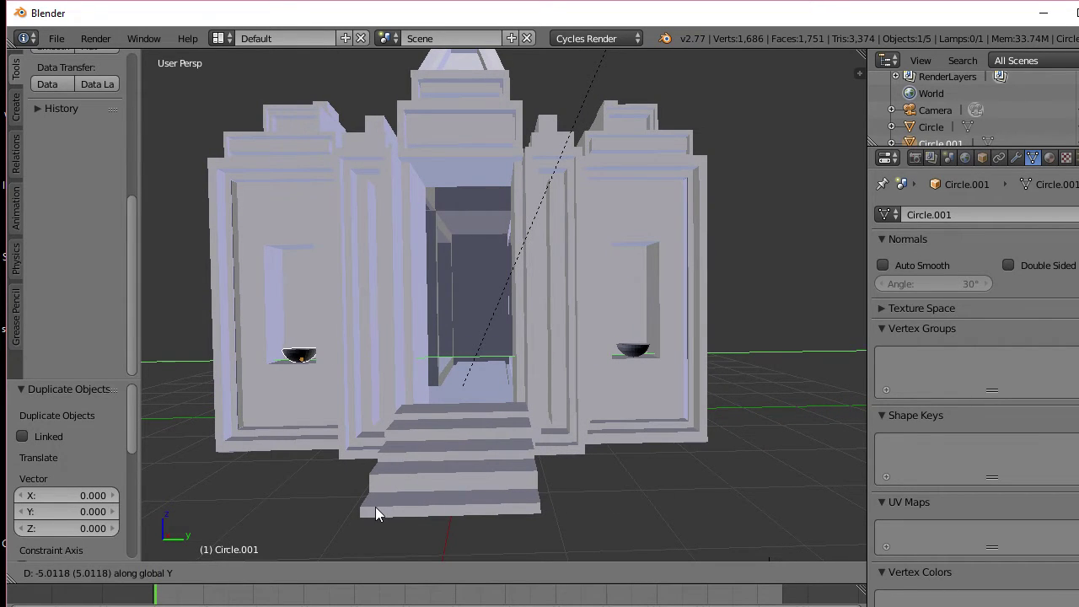
{"action": "left_click", "coordinate": [369, 508]}
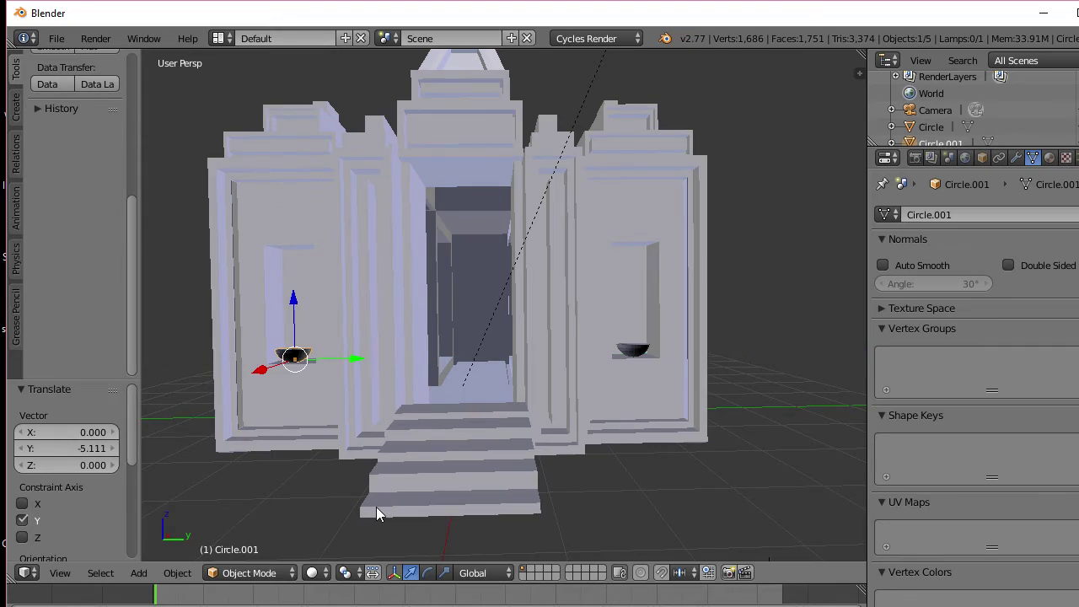
Step: Shade the duplicated bowl smooth and add a Subdivision Surface modifier to it
{"action": "middle_click_drag", "start_coordinate": [376, 506], "coordinate": [406, 499]}
{"action": "scroll", "coordinate": [409, 526], "scroll_direction": "up", "scroll_amount": 4}
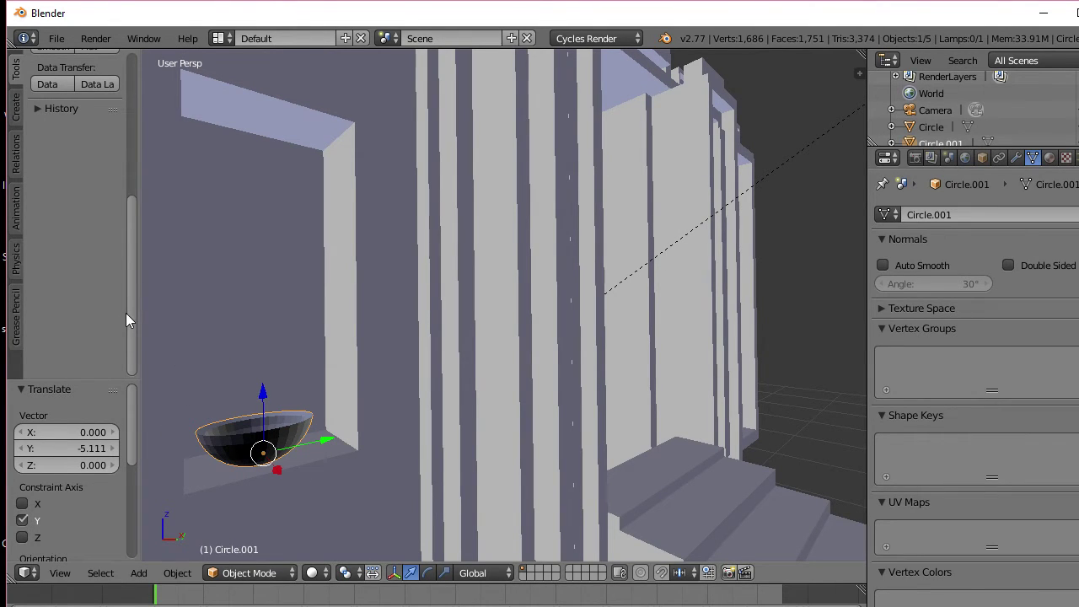
{"action": "left_click_drag", "start_coordinate": [128, 312], "coordinate": [128, 181]}
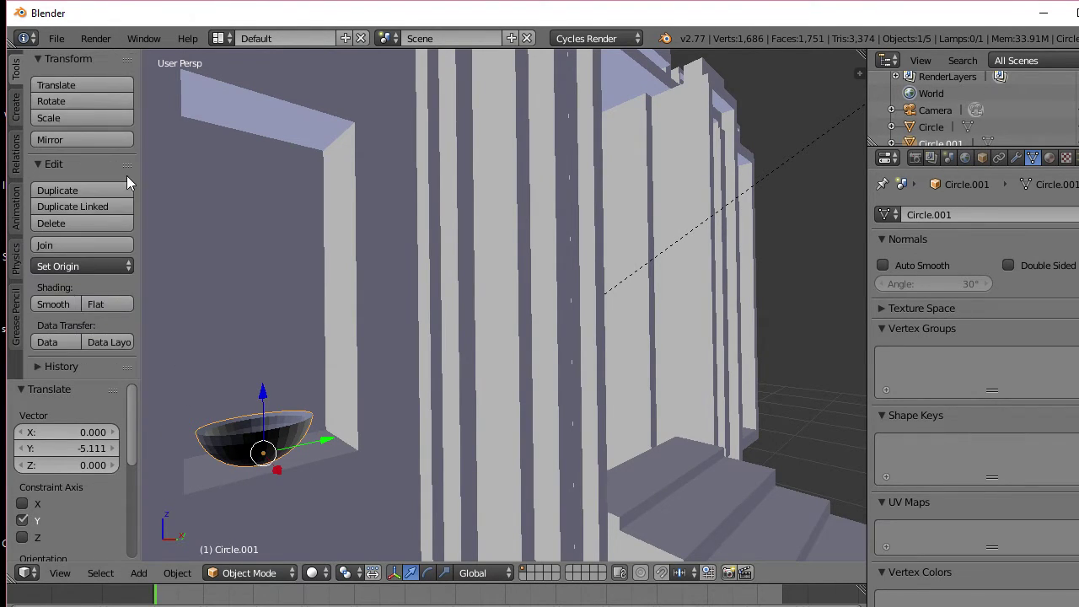
{"action": "left_click", "coordinate": [58, 303]}
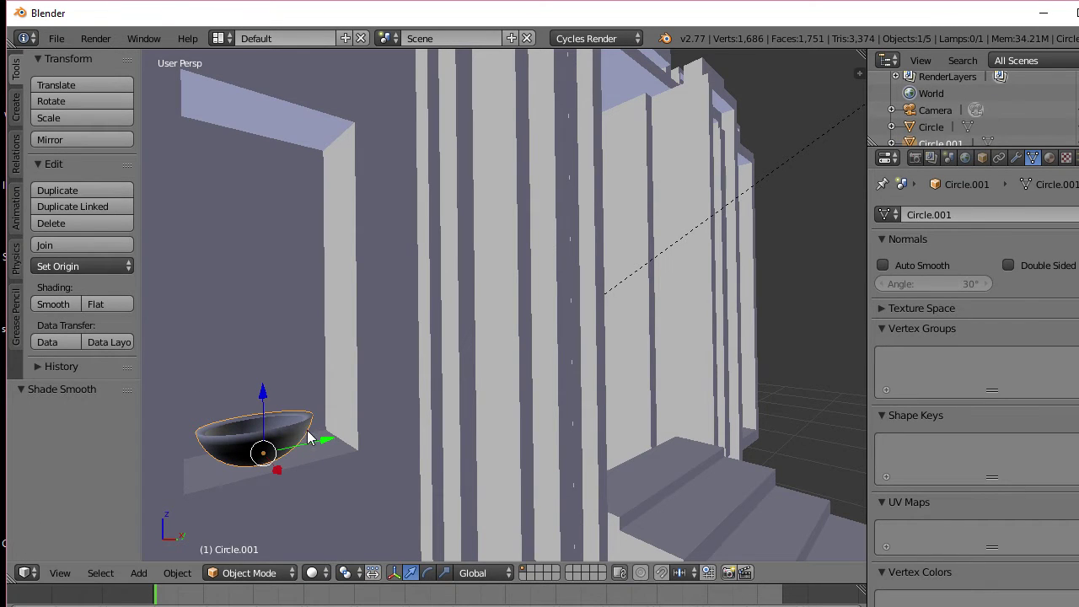
{"action": "middle_click_drag", "start_coordinate": [832, 357], "coordinate": [143, 365]}
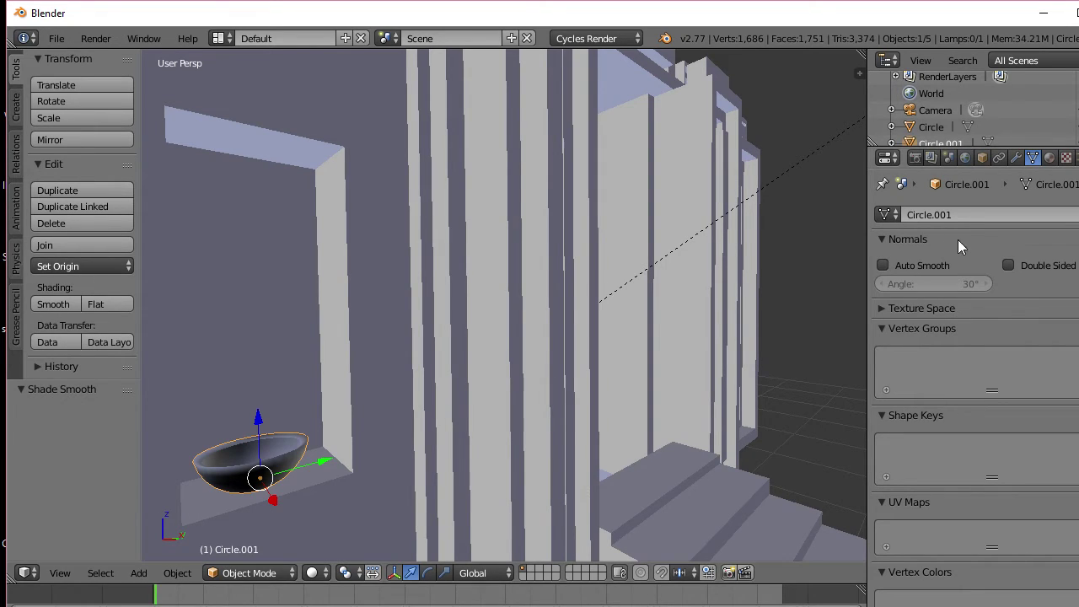
{"action": "left_click", "coordinate": [1016, 158]}
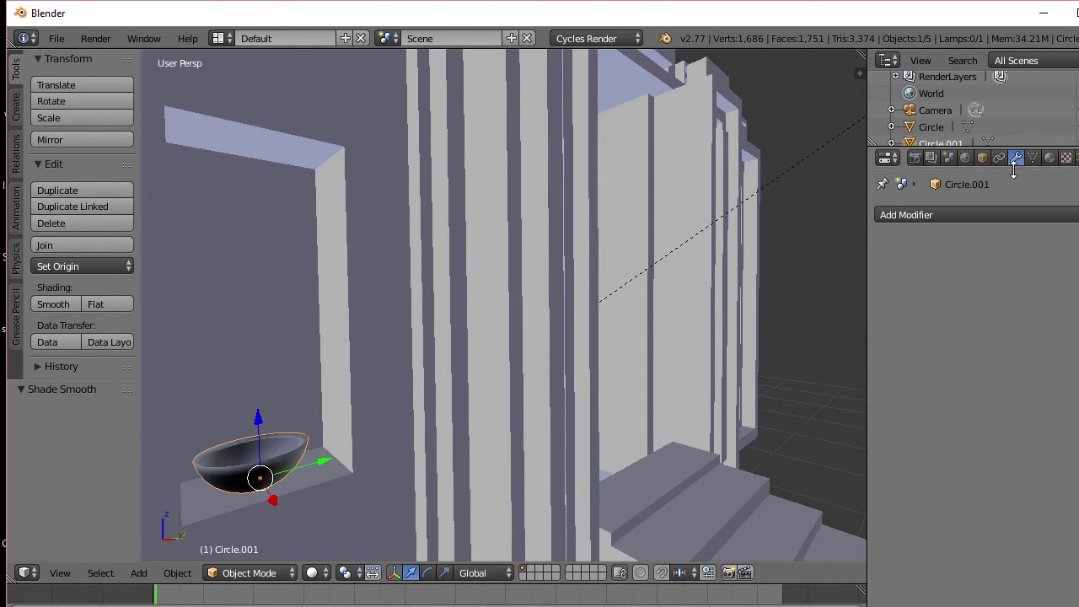
{"action": "left_click", "coordinate": [1002, 215]}
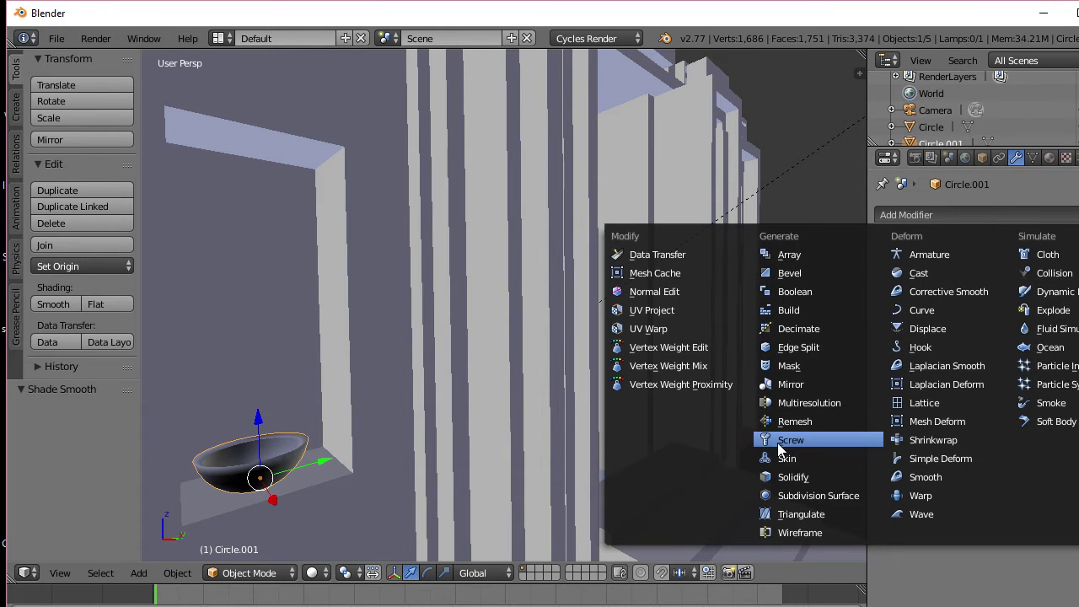
{"action": "left_click", "coordinate": [808, 495]}
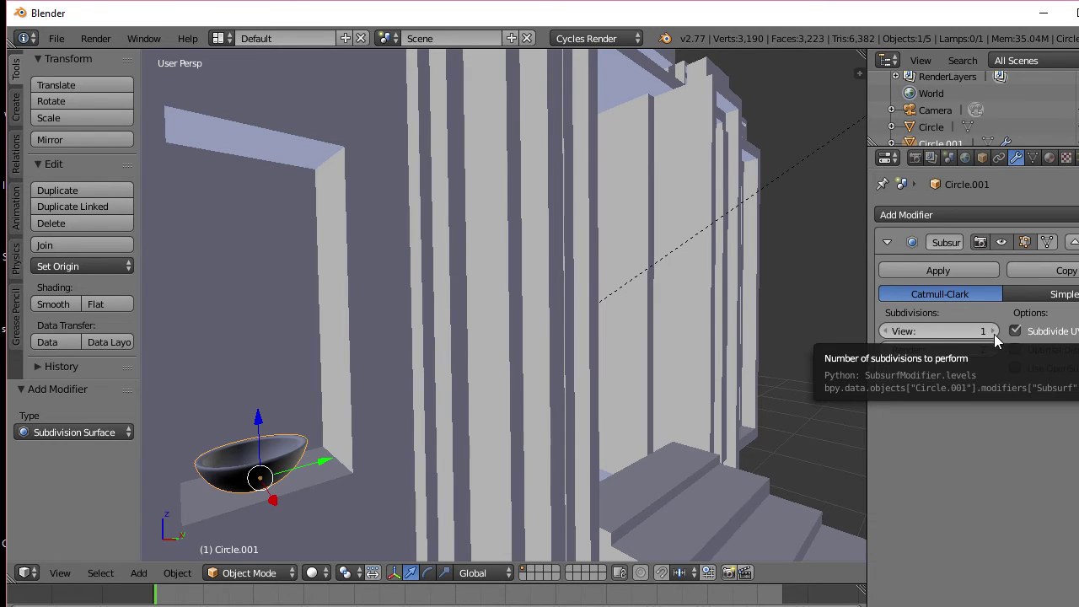
Step: Select the original bowl, shade it smooth and add a Subdivision Surface modifier to it
{"action": "middle_click_drag", "start_coordinate": [562, 452], "coordinate": [545, 436]}
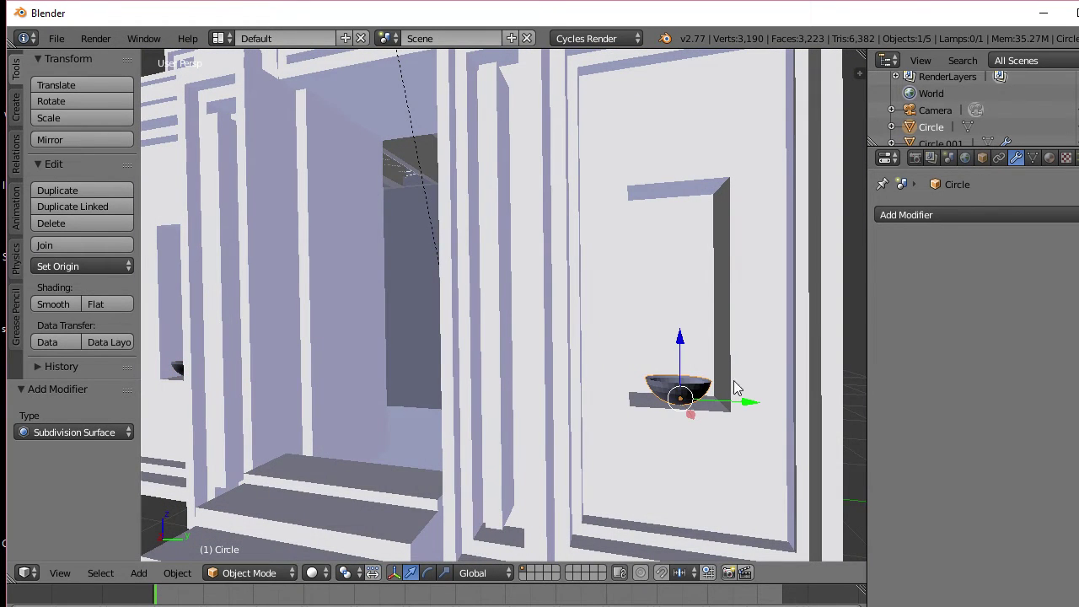
{"action": "left_click", "coordinate": [939, 217]}
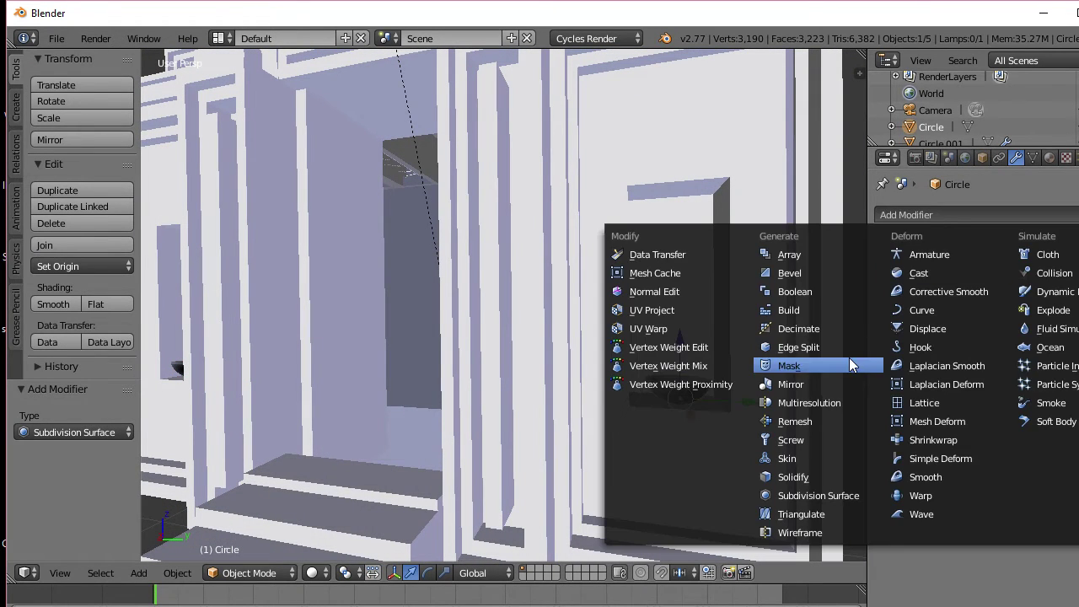
{"action": "left_click", "coordinate": [67, 299]}
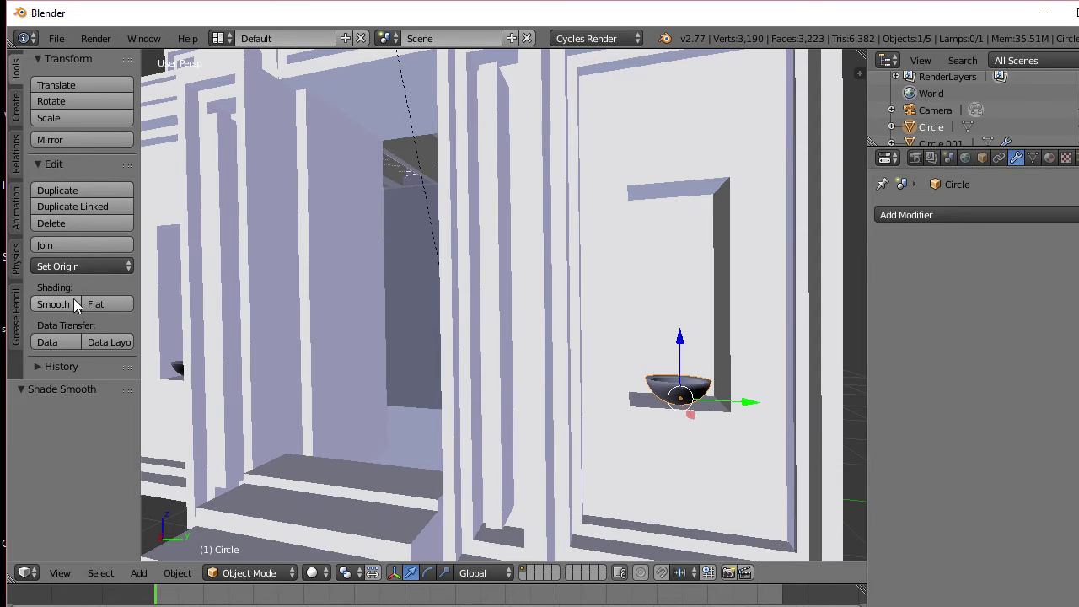
{"action": "left_click", "coordinate": [935, 214]}
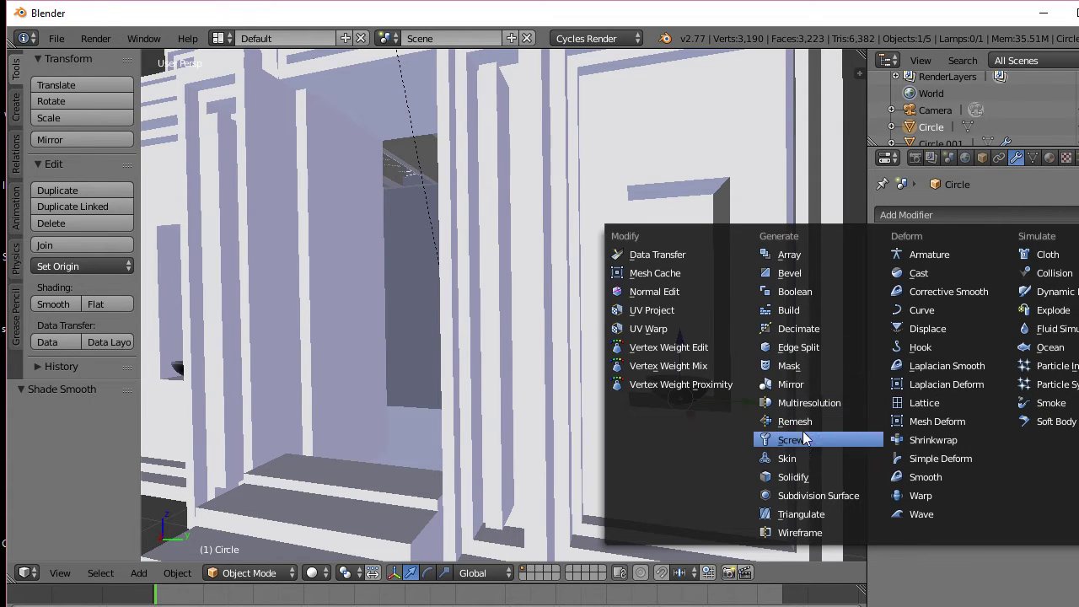
{"action": "left_click", "coordinate": [800, 495]}
Step: Switch the viewport to Rendered shading, examine the temple with its two bowls from an angle, and return to Object Mode
{"action": "middle_click_drag", "start_coordinate": [851, 409], "coordinate": [748, 417]}
{"action": "scroll", "coordinate": [712, 421], "scroll_direction": "down", "scroll_amount": 5}
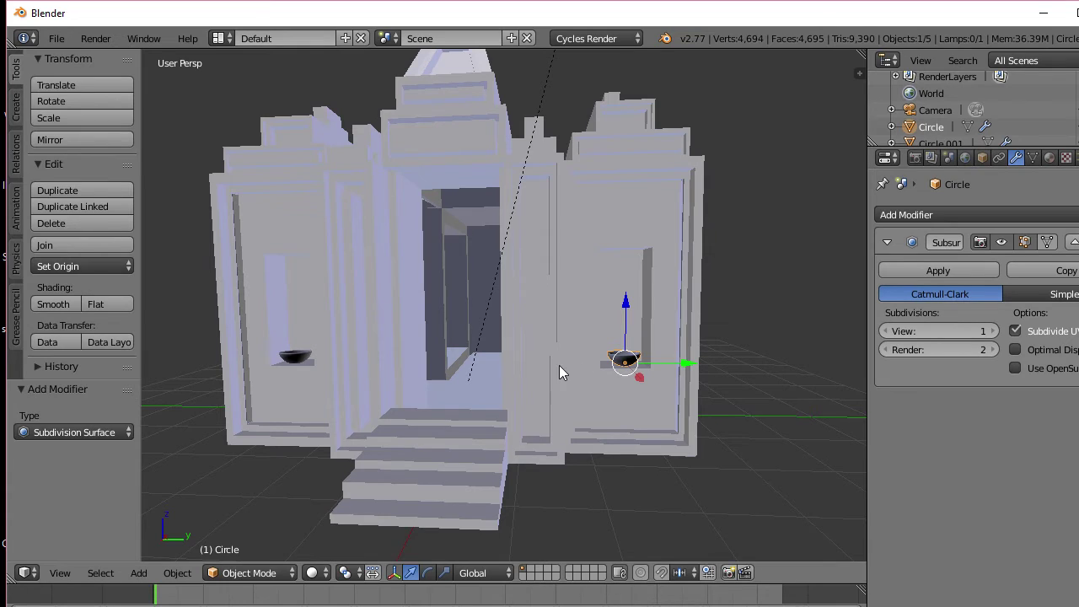
{"action": "key", "text": "Tab"}
{"action": "key", "text": "Tab"}
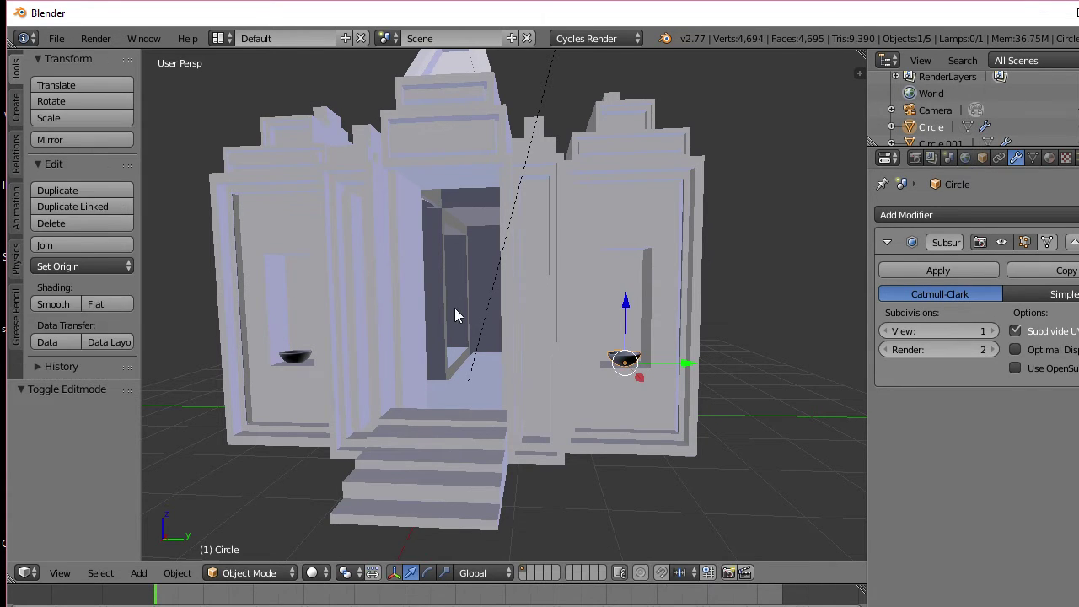
{"action": "key", "text": "Tab"}
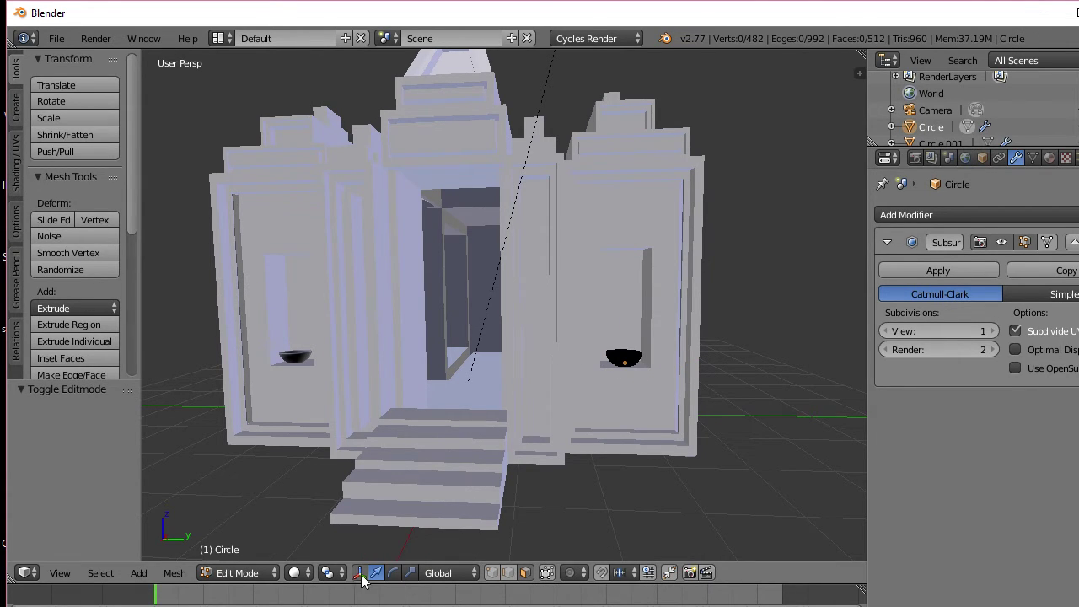
{"action": "left_click", "coordinate": [309, 576]}
{"action": "left_click", "coordinate": [331, 462]}
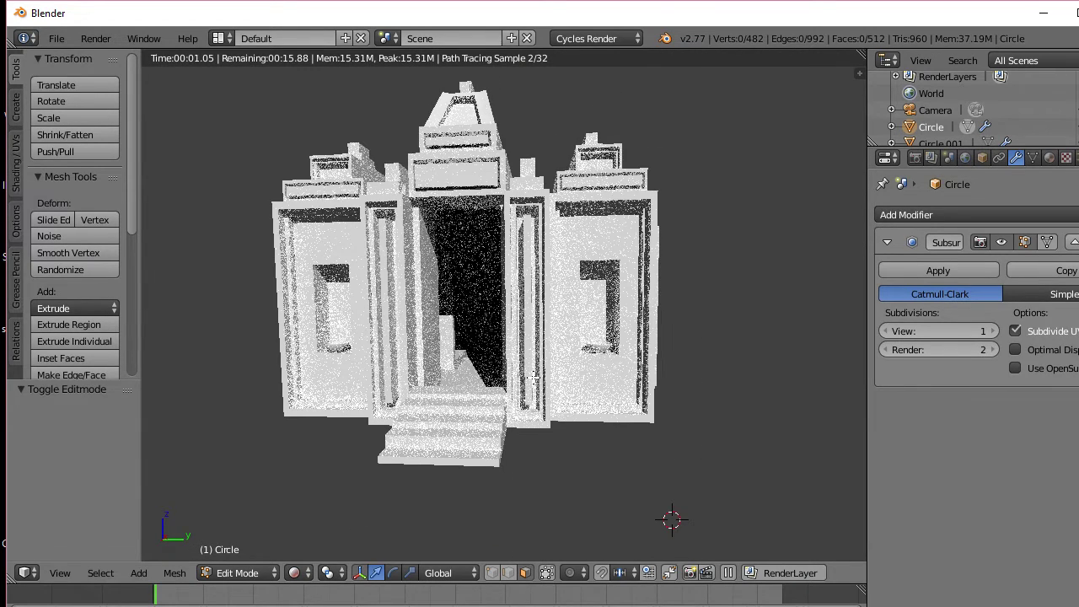
{"action": "middle_click_drag", "start_coordinate": [533, 379], "coordinate": [497, 391]}
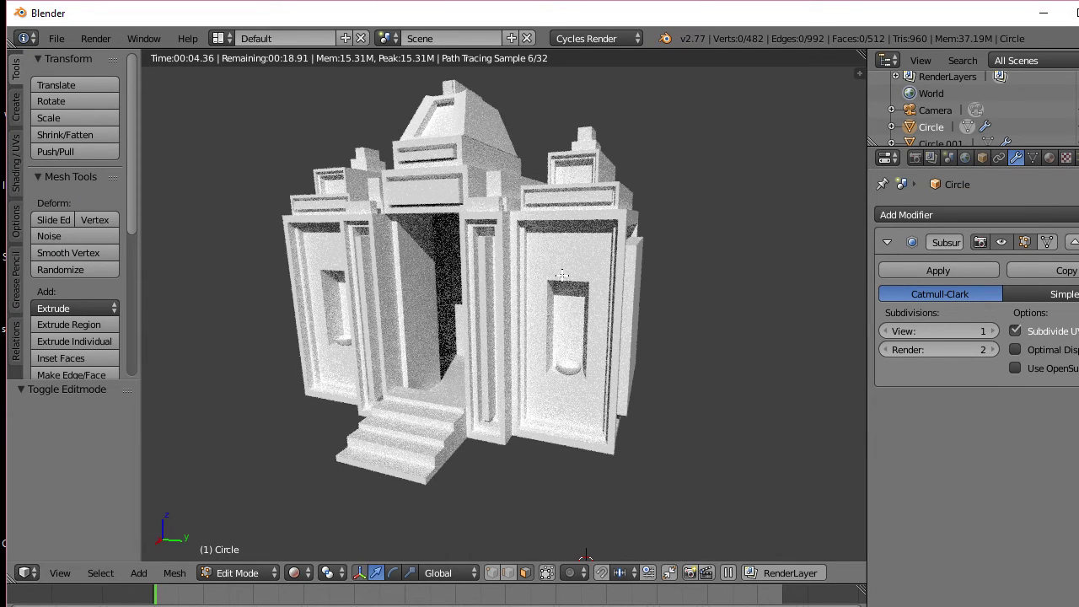
{"action": "key", "text": "Tab"}
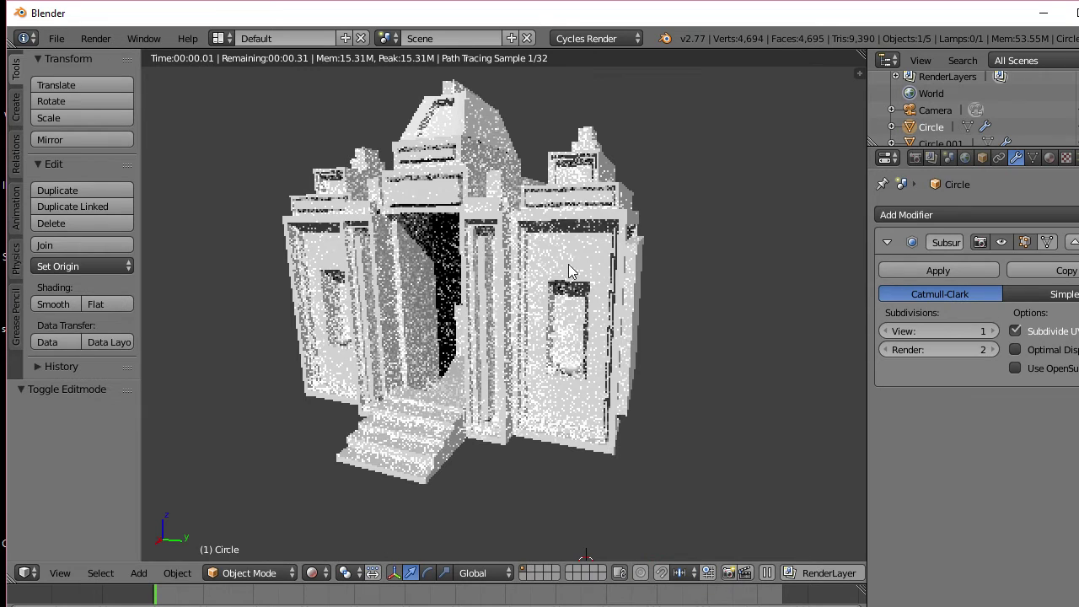
Step: Return the viewport to Solid shading and darken the temple material's diffuse colour to a grey of about 0.29
{"action": "left_click", "coordinate": [318, 573]}
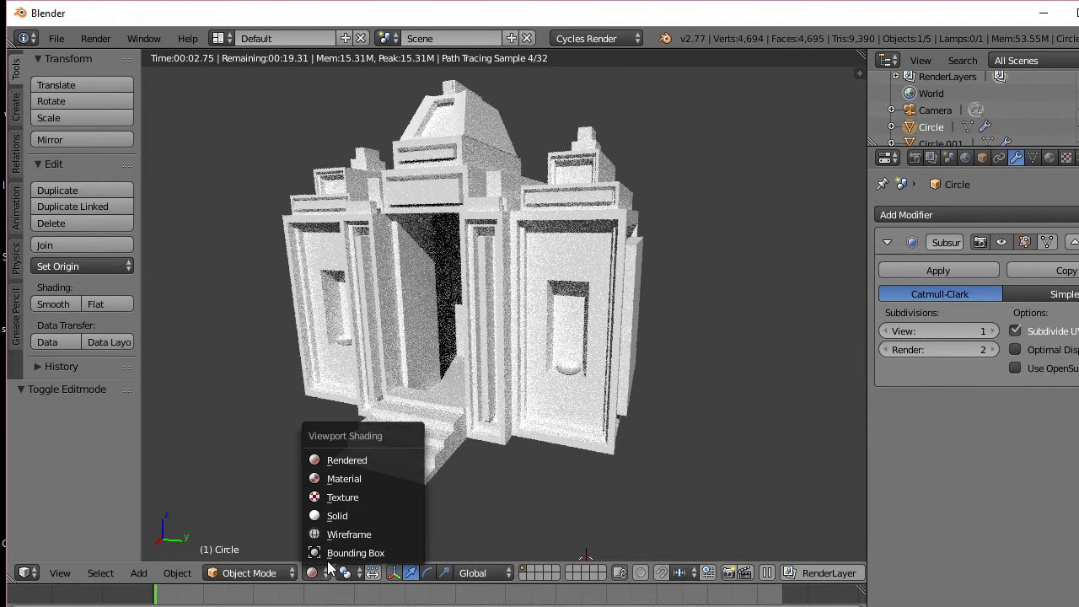
{"action": "left_click", "coordinate": [339, 515]}
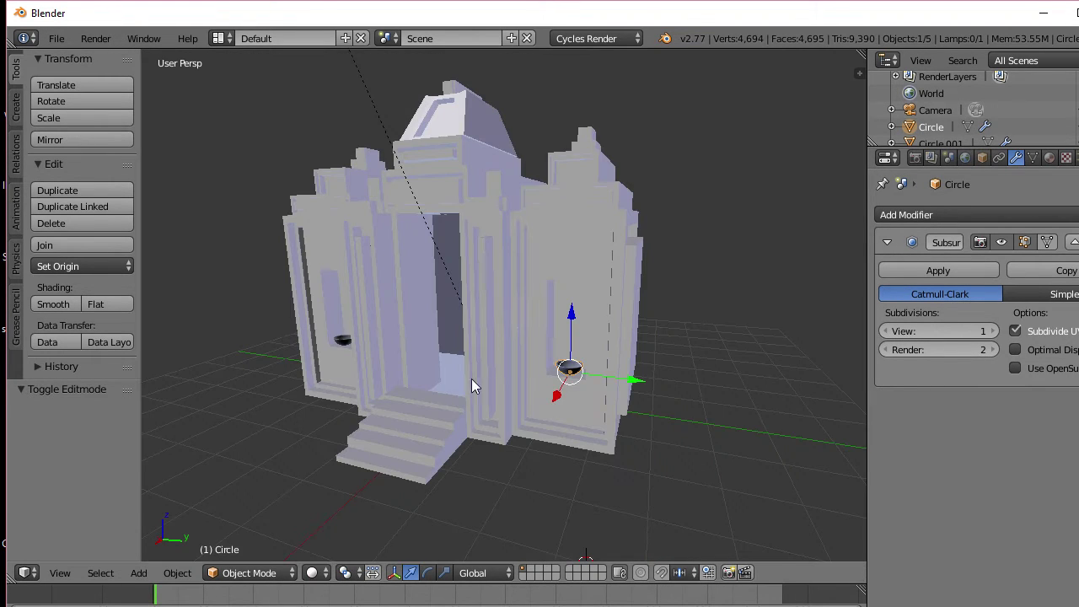
{"action": "right_click", "coordinate": [523, 295]}
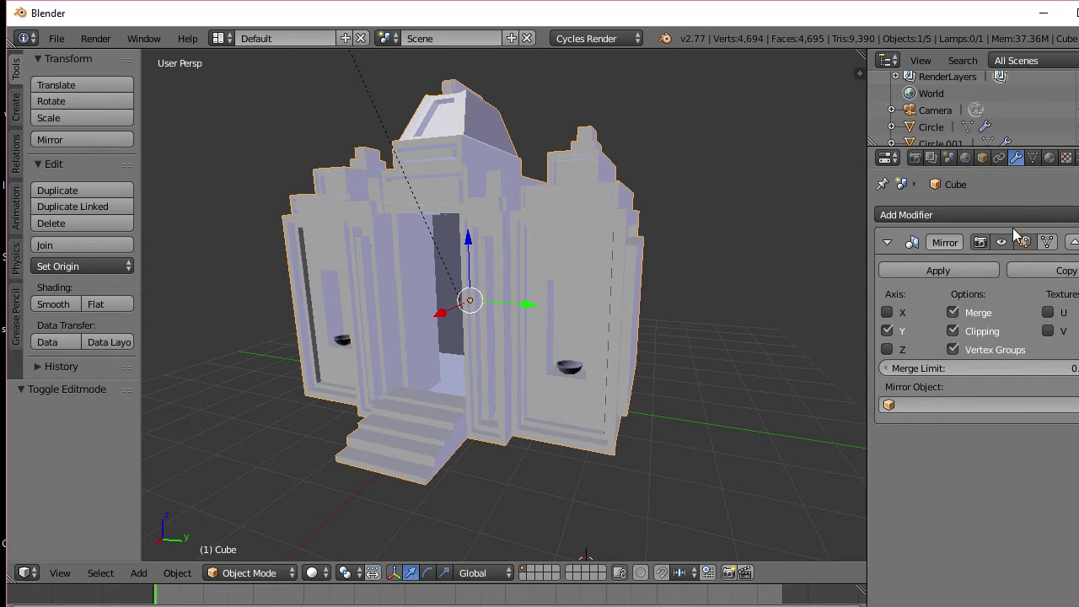
{"action": "left_click", "coordinate": [1049, 158]}
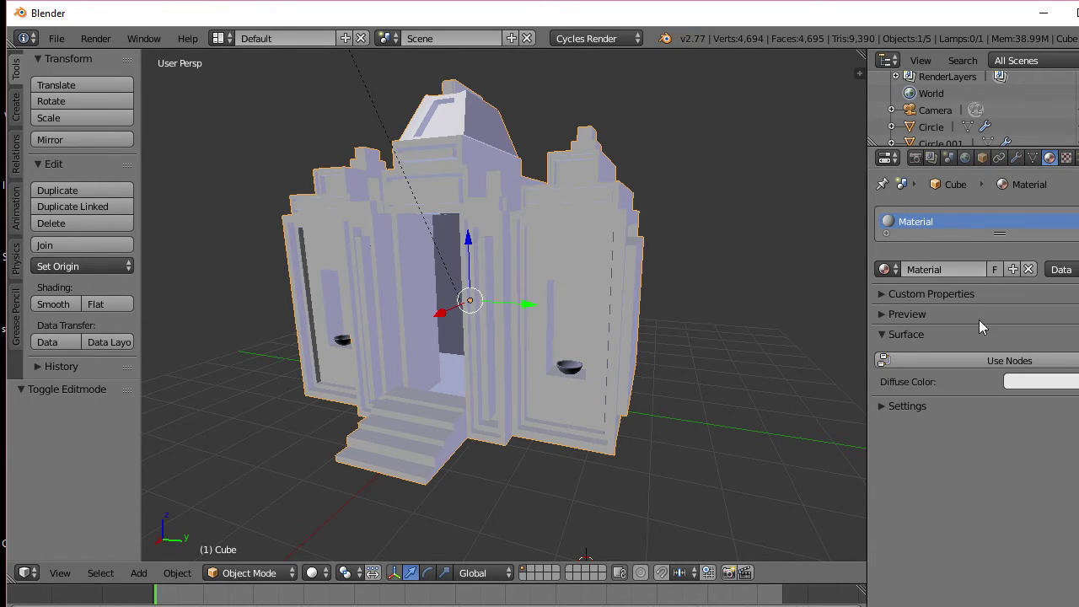
{"action": "left_click", "coordinate": [1020, 383]}
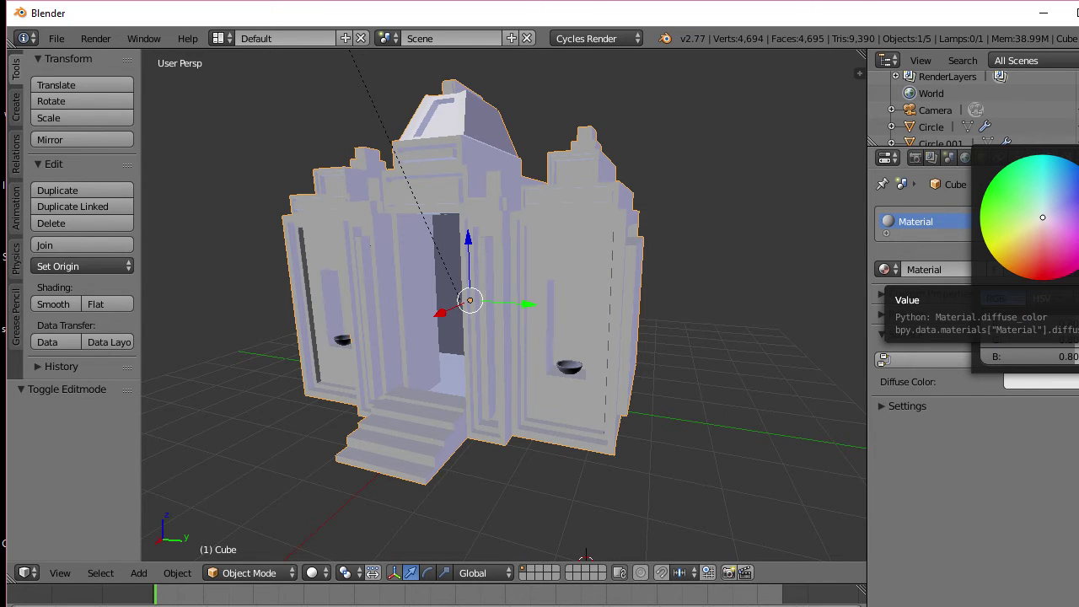
{"action": "left_click_drag", "start_coordinate": [1078, 166], "coordinate": [1078, 211]}
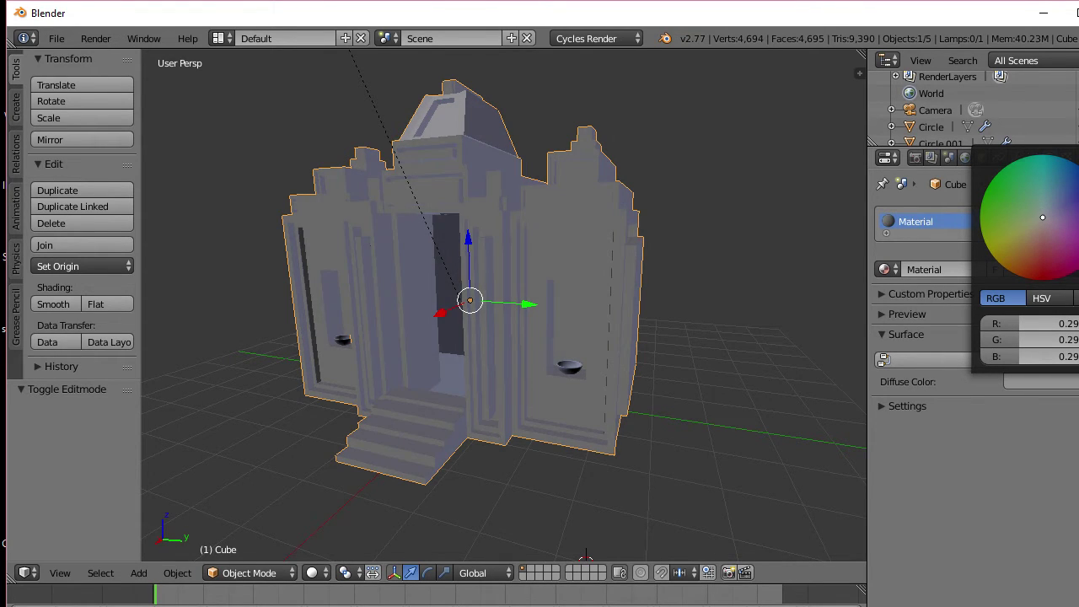
Step: Brighten the world surface colour to a light grey
{"action": "left_click", "coordinate": [966, 160]}
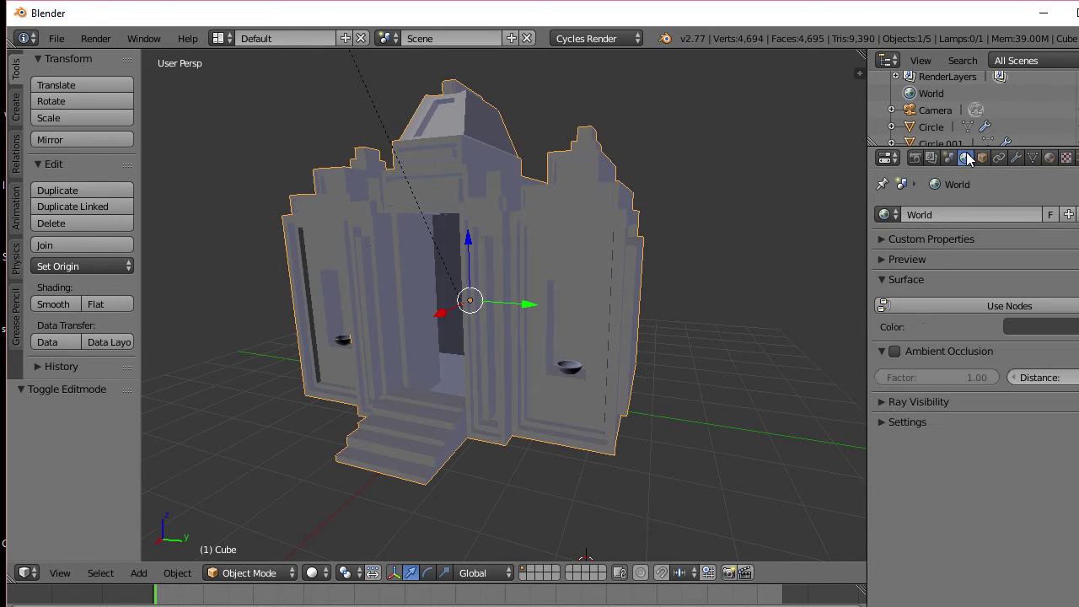
{"action": "left_click", "coordinate": [1010, 328]}
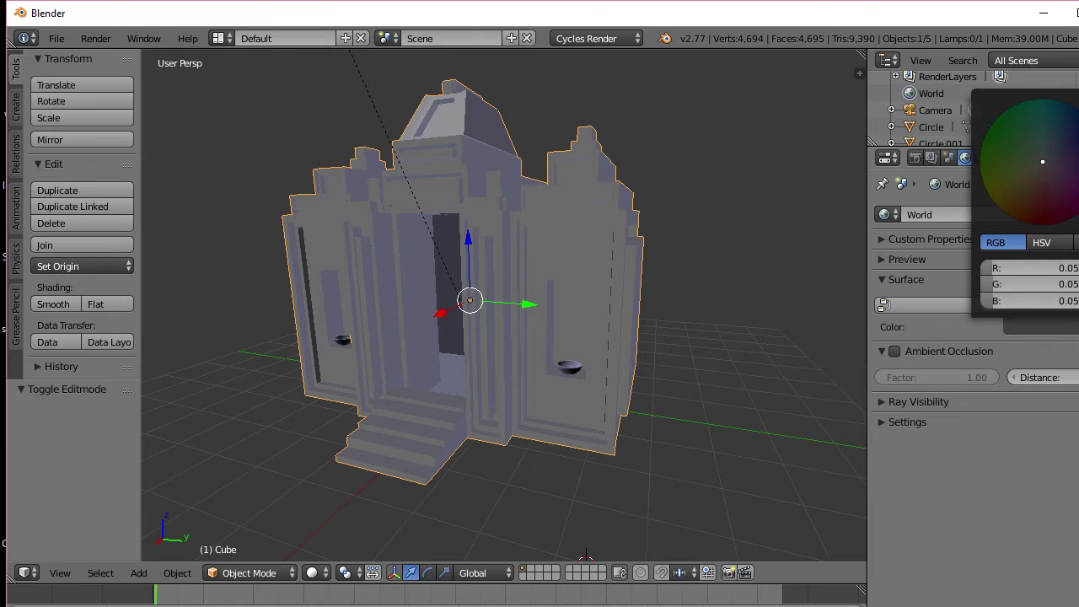
{"action": "left_click_drag", "start_coordinate": [1078, 194], "coordinate": [1078, 134]}
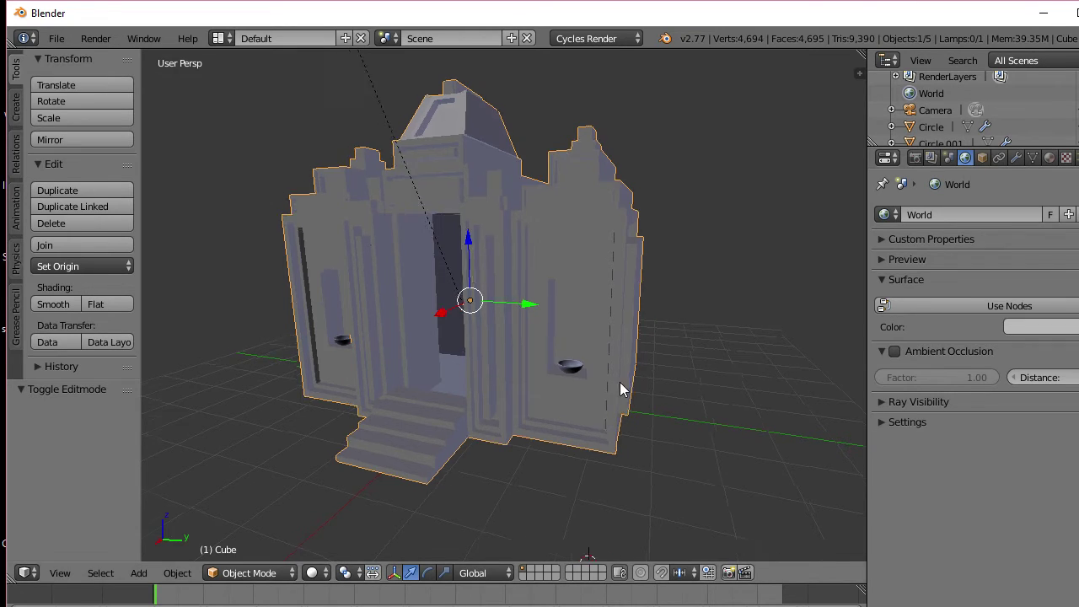
{"action": "middle_click_drag", "start_coordinate": [622, 385], "coordinate": [667, 373]}
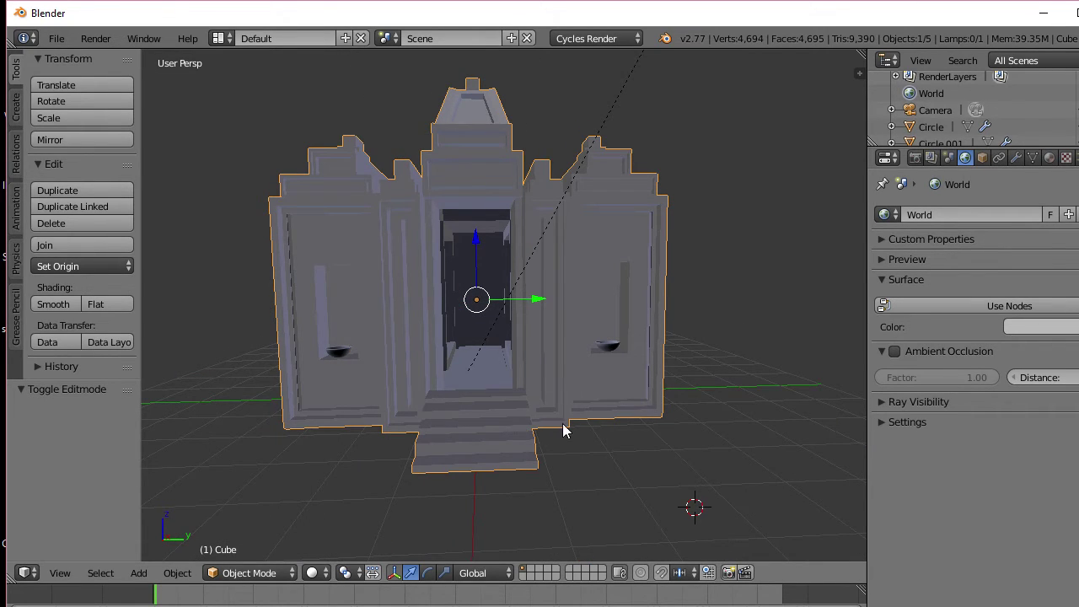
Step: Add a mesh plane at the temple's base and scale it up by about 4.554 as the ground
{"action": "key", "text": "ctrl+c"}
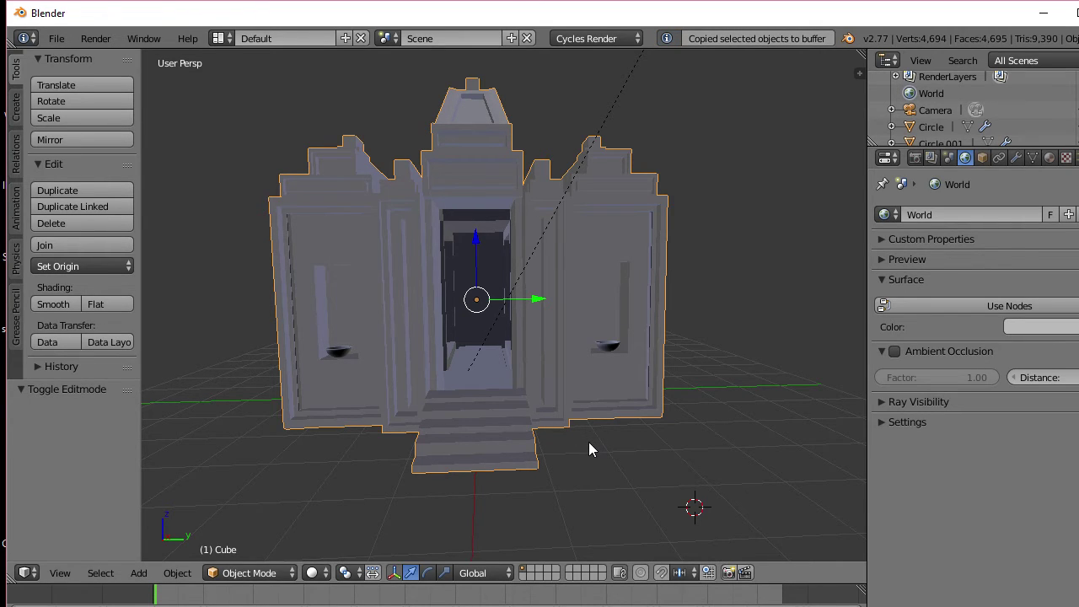
{"action": "middle_click_drag", "start_coordinate": [589, 457], "coordinate": [584, 393]}
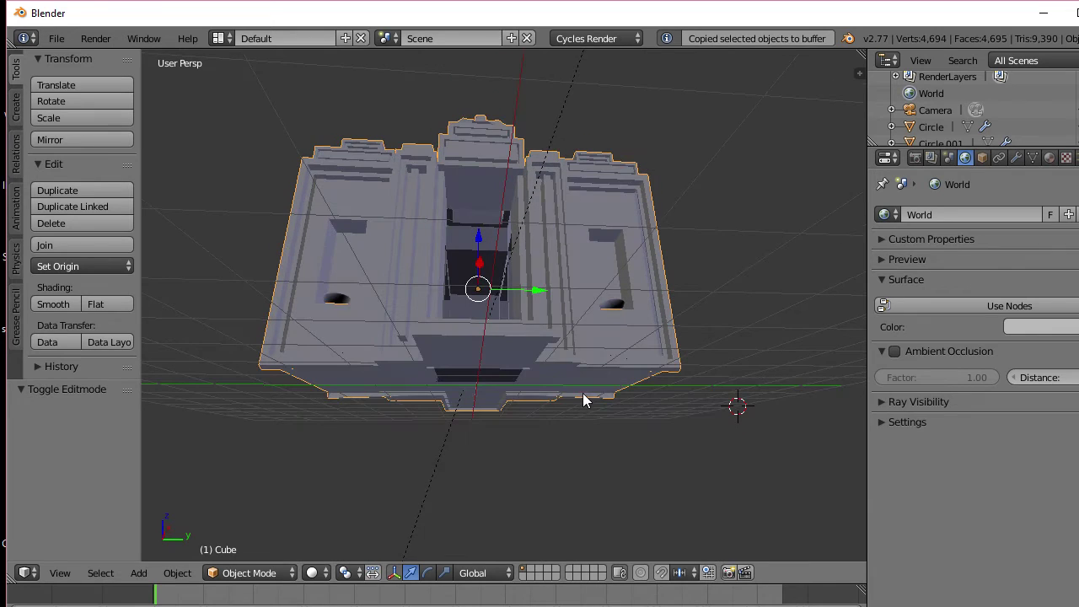
{"action": "scroll", "coordinate": [576, 410], "scroll_direction": "down", "scroll_amount": 5}
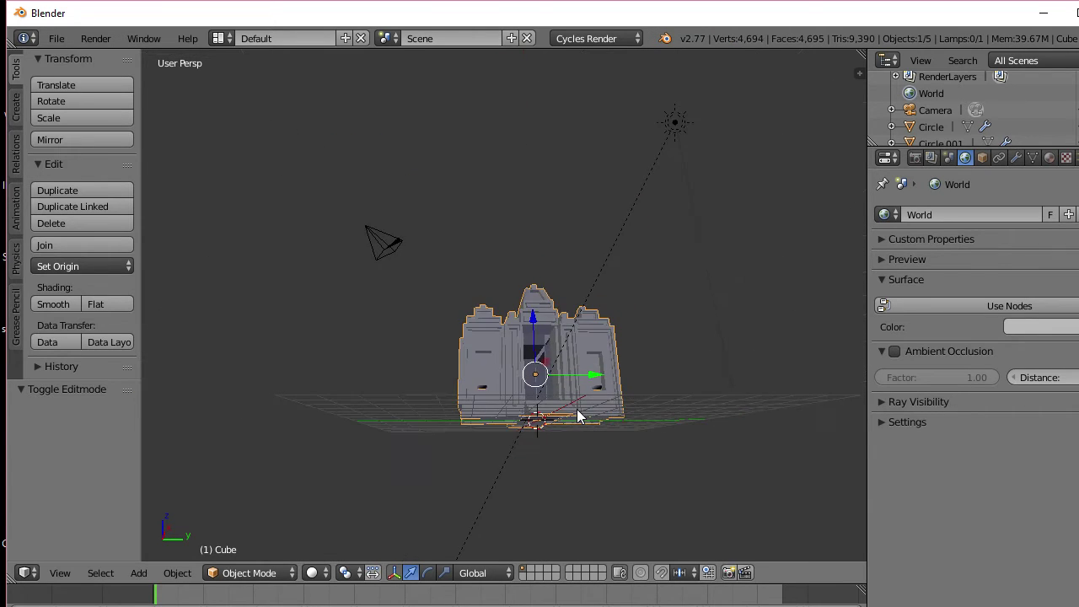
{"action": "middle_click_drag", "start_coordinate": [577, 409], "coordinate": [564, 467]}
{"action": "scroll", "coordinate": [568, 439], "scroll_direction": "up", "scroll_amount": 3}
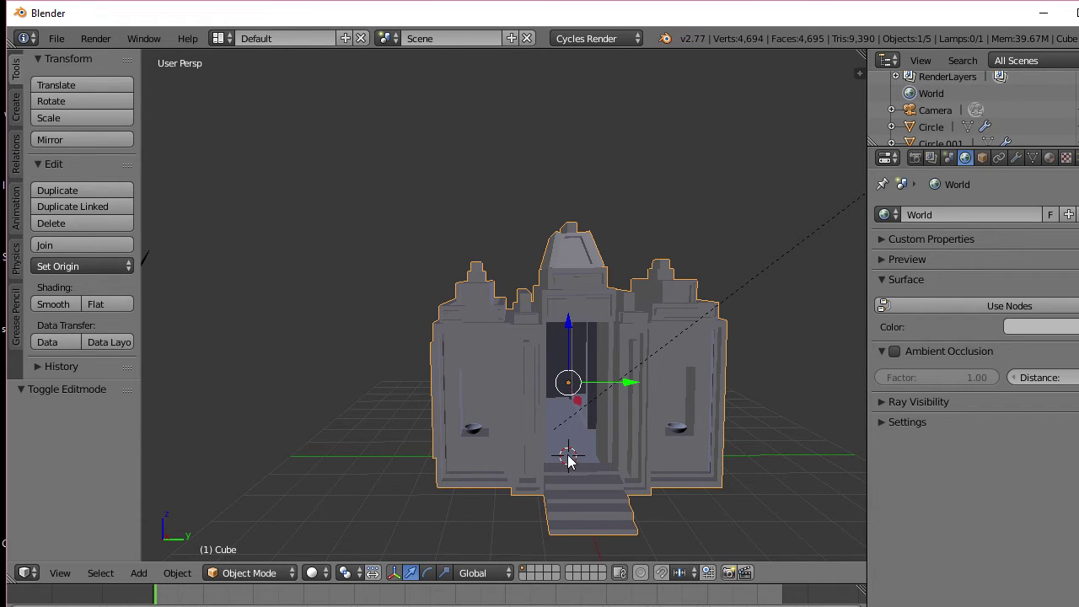
{"action": "middle_click_drag", "start_coordinate": [576, 489], "coordinate": [564, 468]}
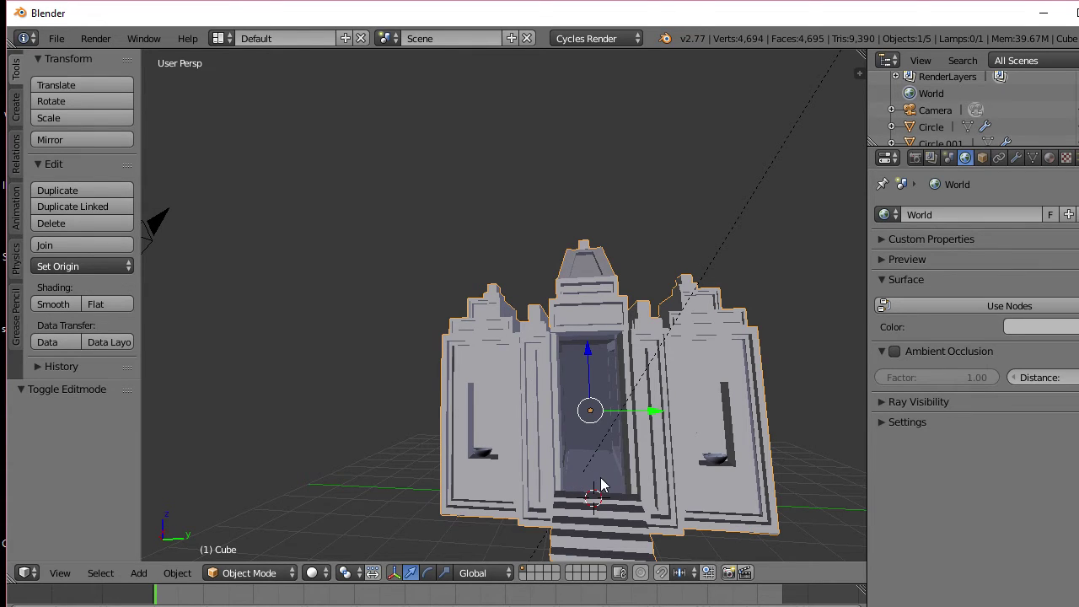
{"action": "key", "text": "shift+a"}
{"action": "mouse_move", "coordinate": [581, 377]}
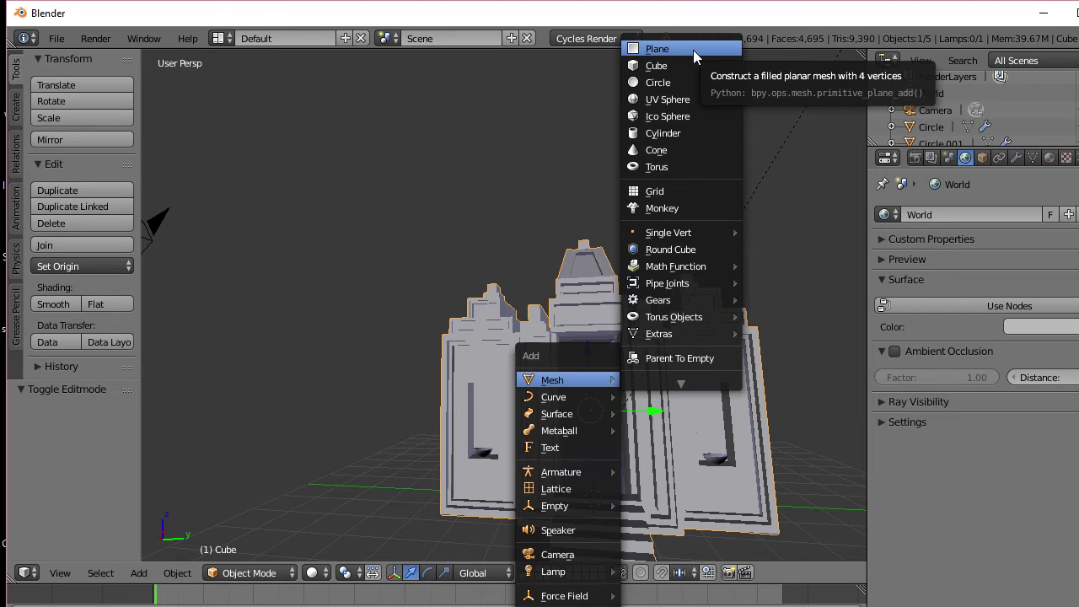
{"action": "left_click", "coordinate": [693, 49]}
{"action": "middle_click_drag", "start_coordinate": [710, 387], "coordinate": [709, 420]}
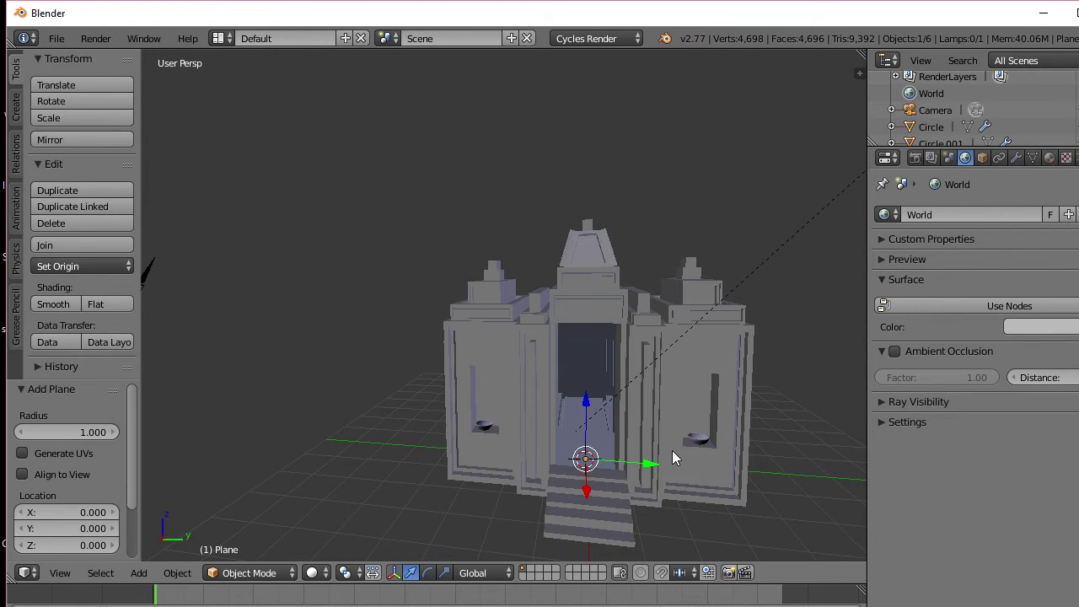
{"action": "key", "text": "s"}
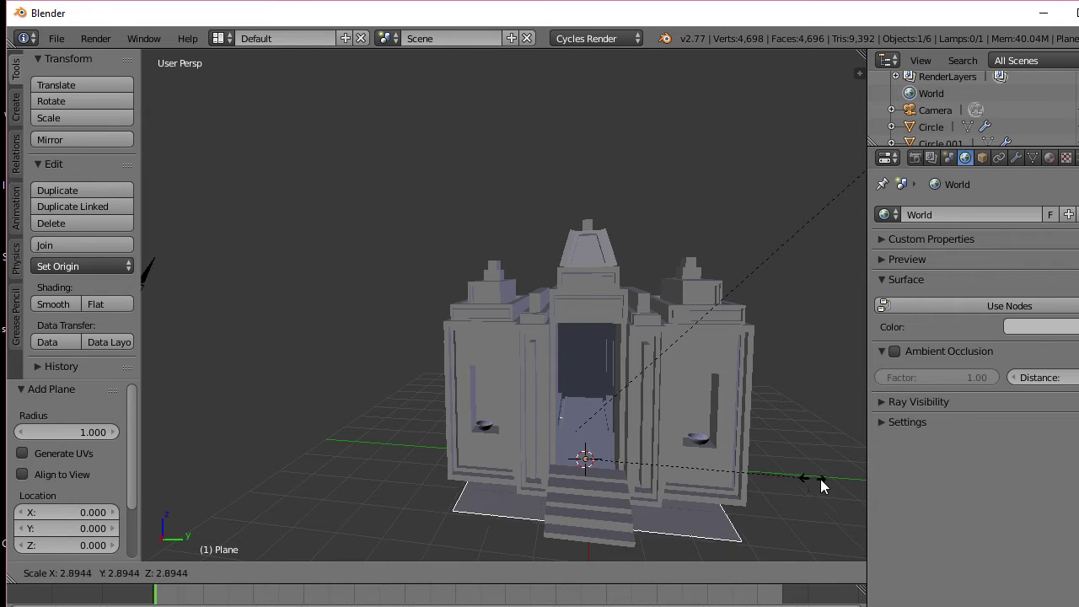
{"action": "left_click", "coordinate": [224, 468]}
Step: Adjust the ground plane's height under the temple, raising it about 0.082 along Z and lowering it about 0.060
{"action": "middle_click_drag", "start_coordinate": [222, 469], "coordinate": [809, 447]}
{"action": "key", "text": "g"}
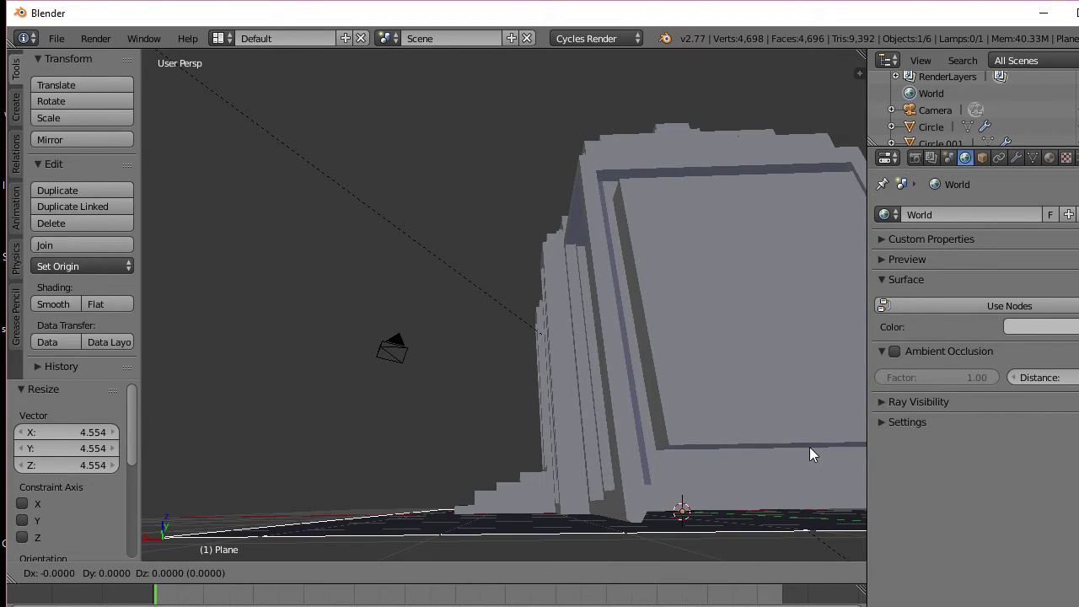
{"action": "key", "text": "z"}
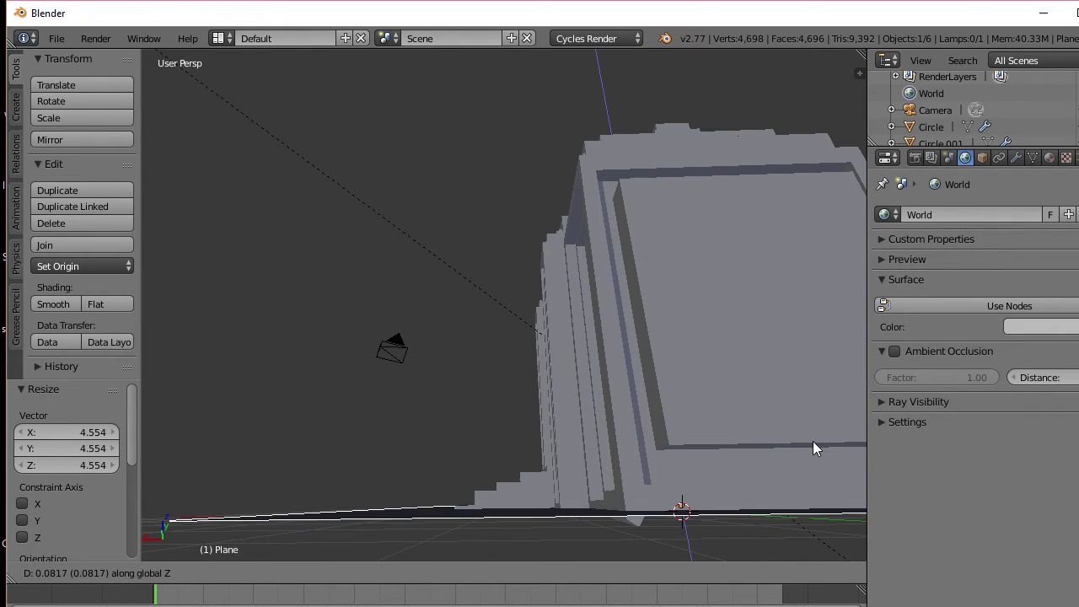
{"action": "left_click", "coordinate": [813, 441]}
{"action": "middle_click_drag", "start_coordinate": [813, 441], "coordinate": [864, 455]}
{"action": "key", "text": "g"}
{"action": "key", "text": "z"}
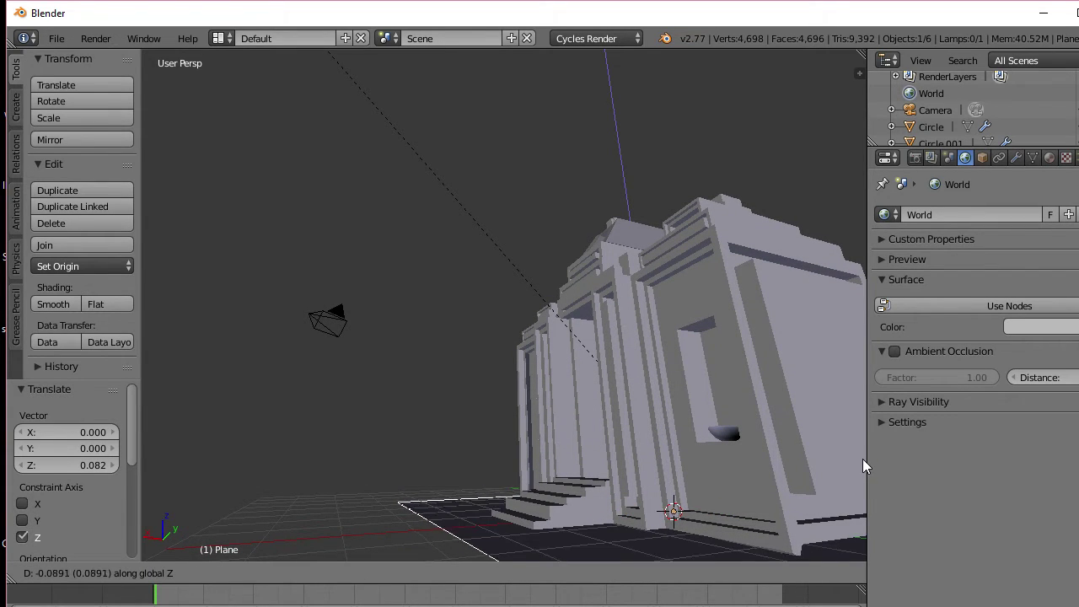
{"action": "left_click", "coordinate": [862, 459]}
{"action": "middle_click_drag", "start_coordinate": [849, 470], "coordinate": [400, 376]}
{"action": "scroll", "coordinate": [510, 462], "scroll_direction": "up", "scroll_amount": 2}
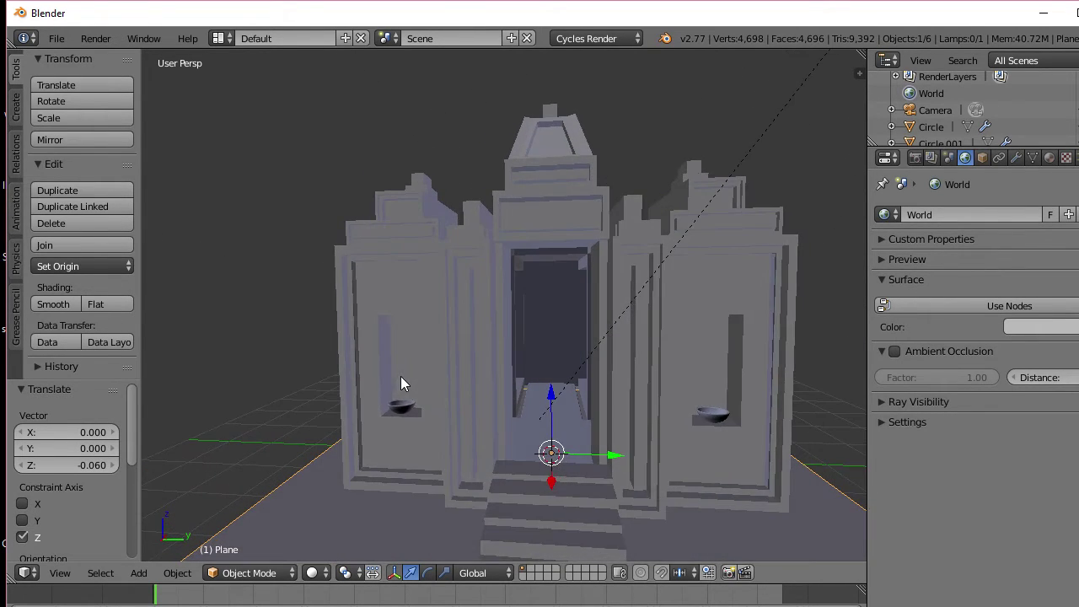
{"action": "scroll", "coordinate": [403, 382], "scroll_direction": "down", "scroll_amount": 1}
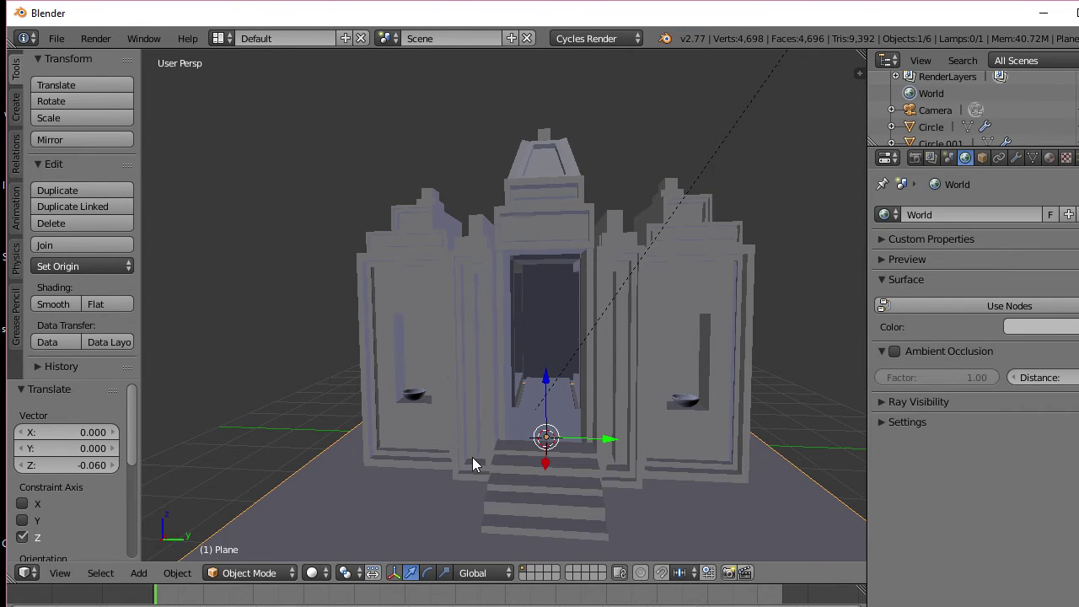
{"action": "scroll", "coordinate": [472, 457], "scroll_direction": "down", "scroll_amount": 2}
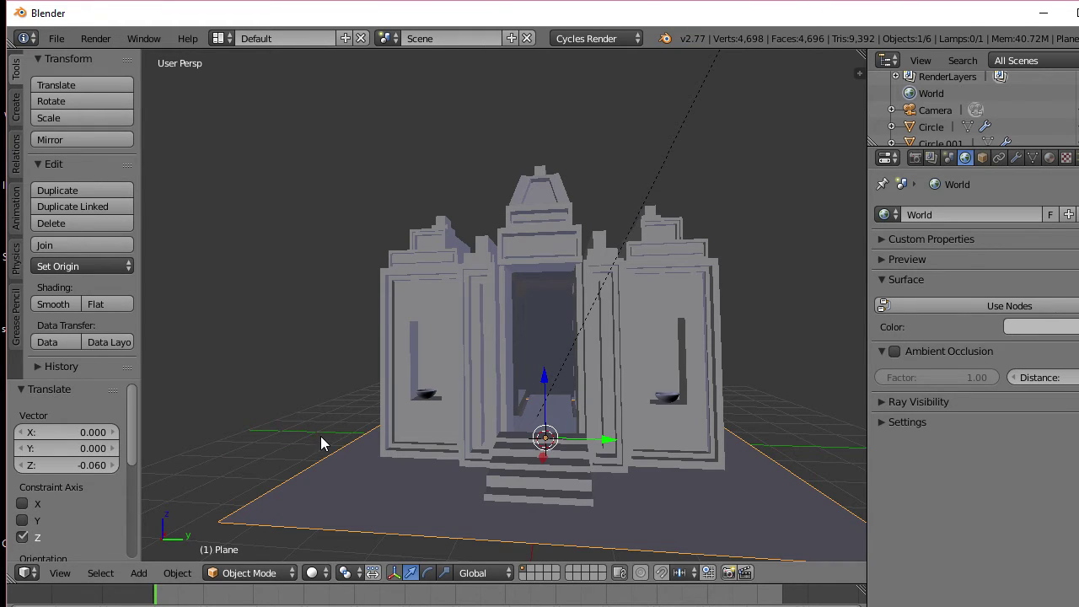
Step: Enter Edit Mode on the ground plane and subdivide it with 7 cuts
{"action": "key", "text": "Tab"}
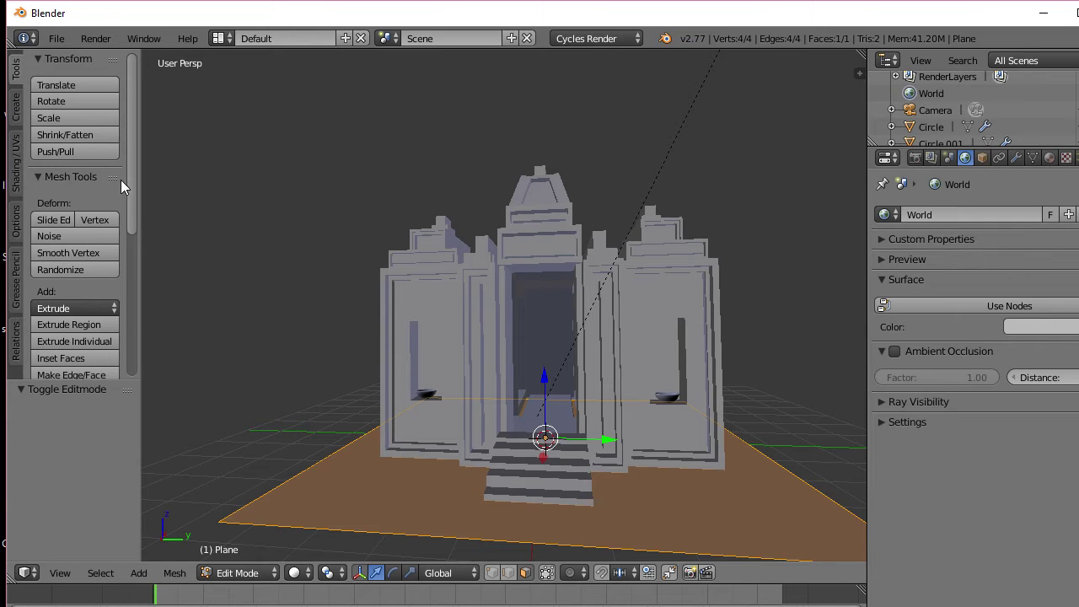
{"action": "left_click_drag", "start_coordinate": [128, 173], "coordinate": [142, 127]}
{"action": "key", "text": "w"}
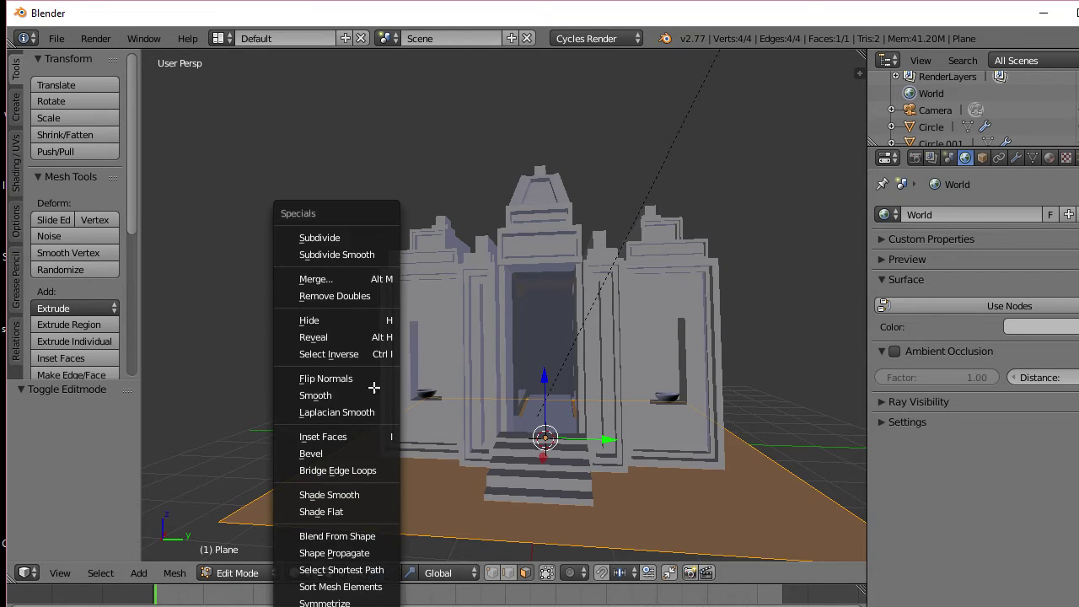
{"action": "left_click", "coordinate": [361, 238]}
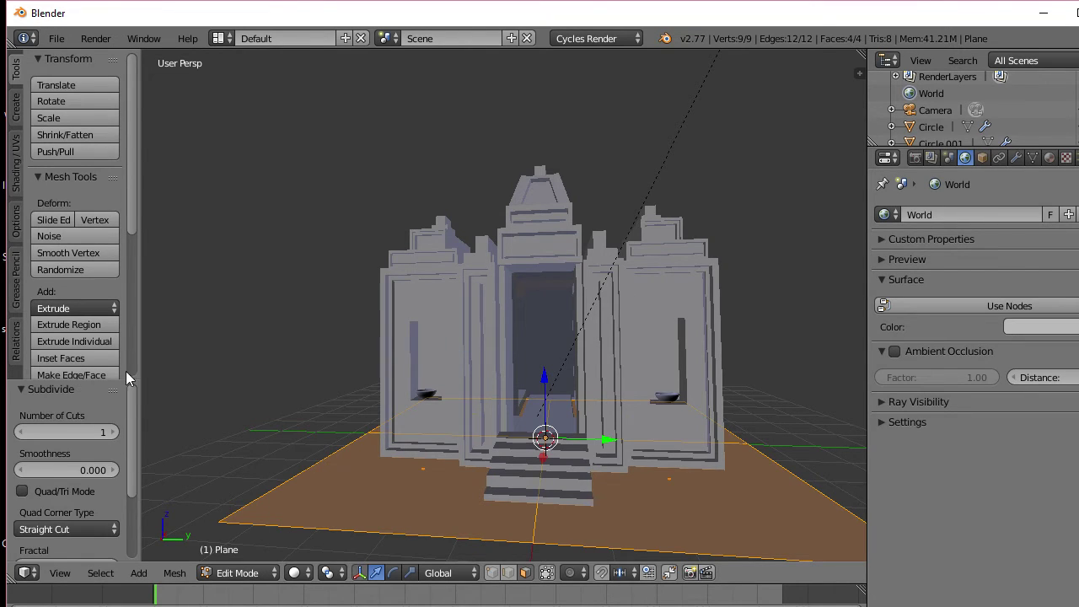
{"action": "left_click", "coordinate": [116, 427]}
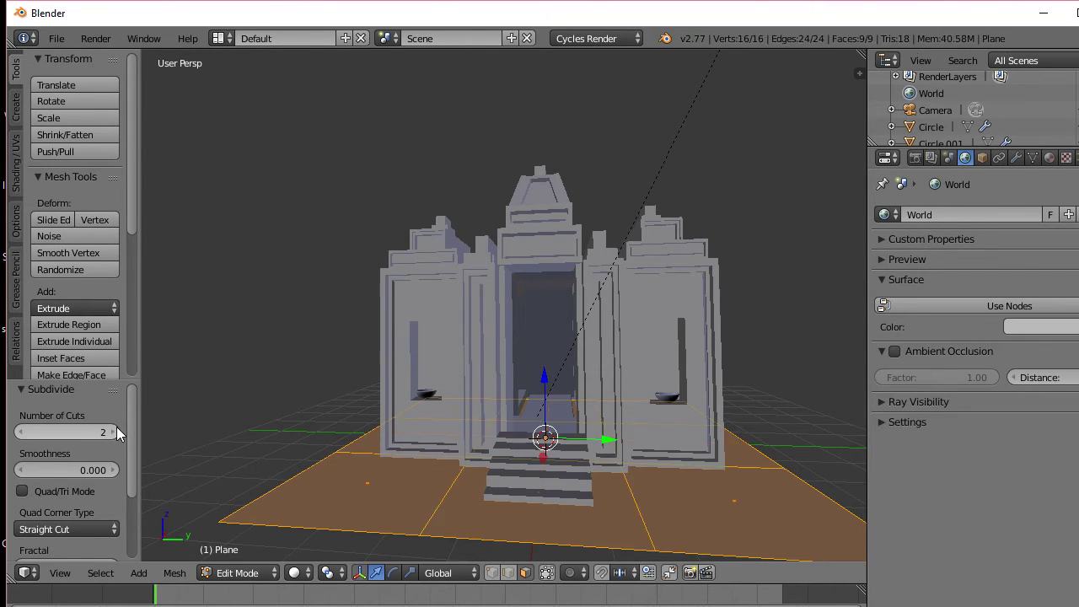
{"action": "left_click", "coordinate": [116, 427]}
{"action": "left_click", "coordinate": [117, 426]}
{"action": "left_click", "coordinate": [117, 427]}
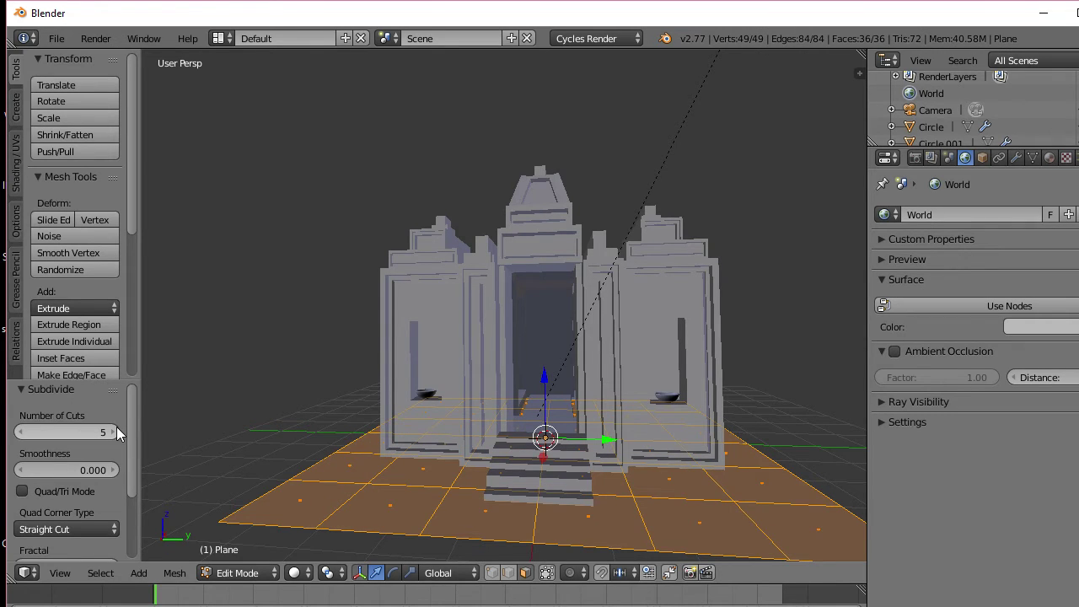
{"action": "left_click", "coordinate": [116, 427]}
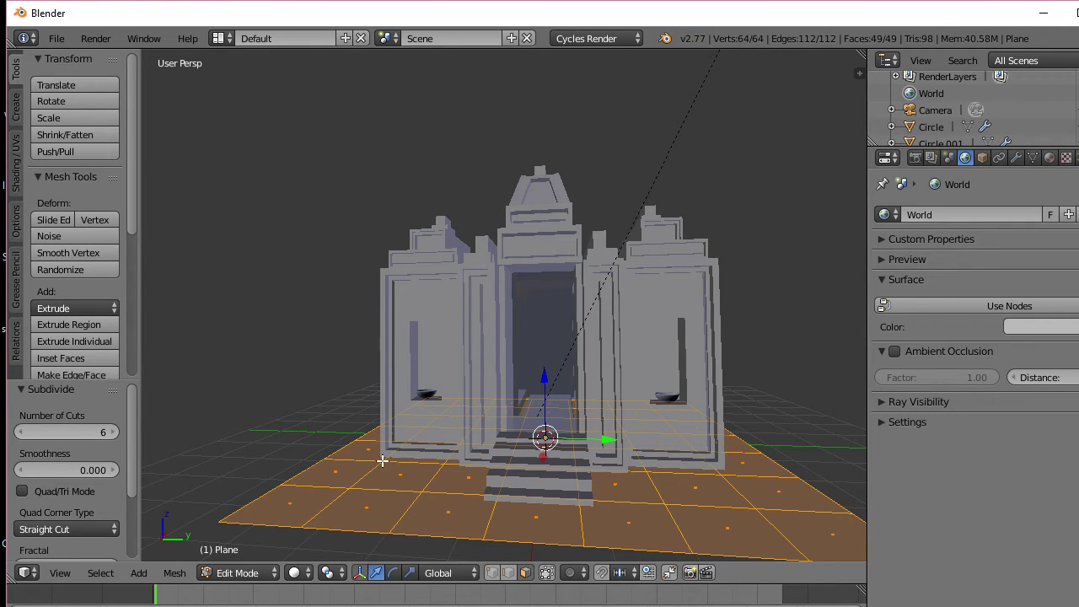
{"action": "left_click", "coordinate": [114, 432]}
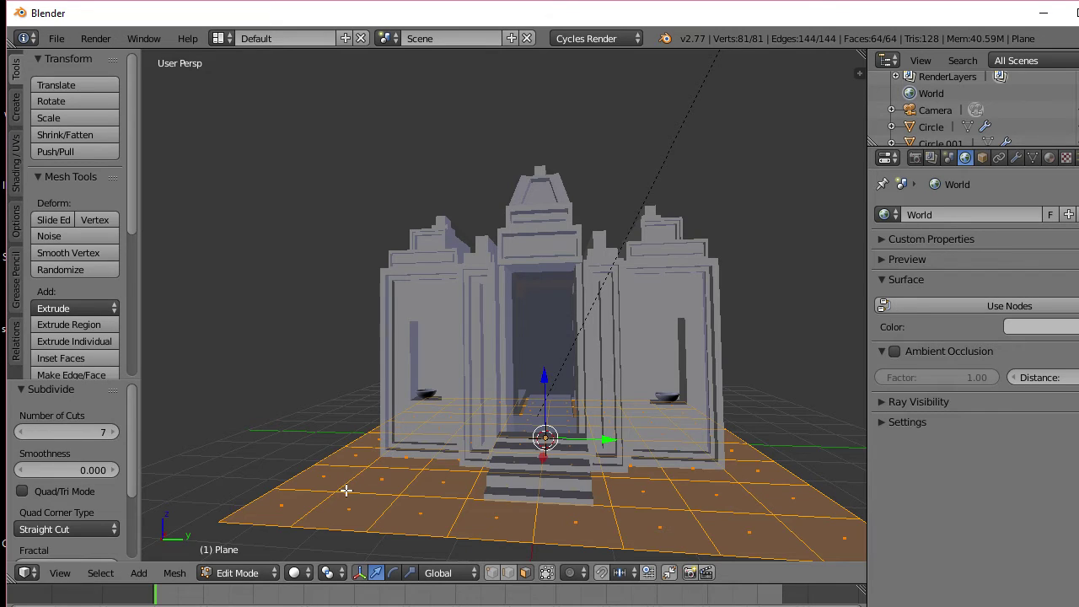
Step: In vertex select mode, lower a ground vertex near the front-left corner about 0.283 along Z with proportional editing at size 1.77
{"action": "key", "text": "a"}
{"action": "right_click", "coordinate": [349, 506]}
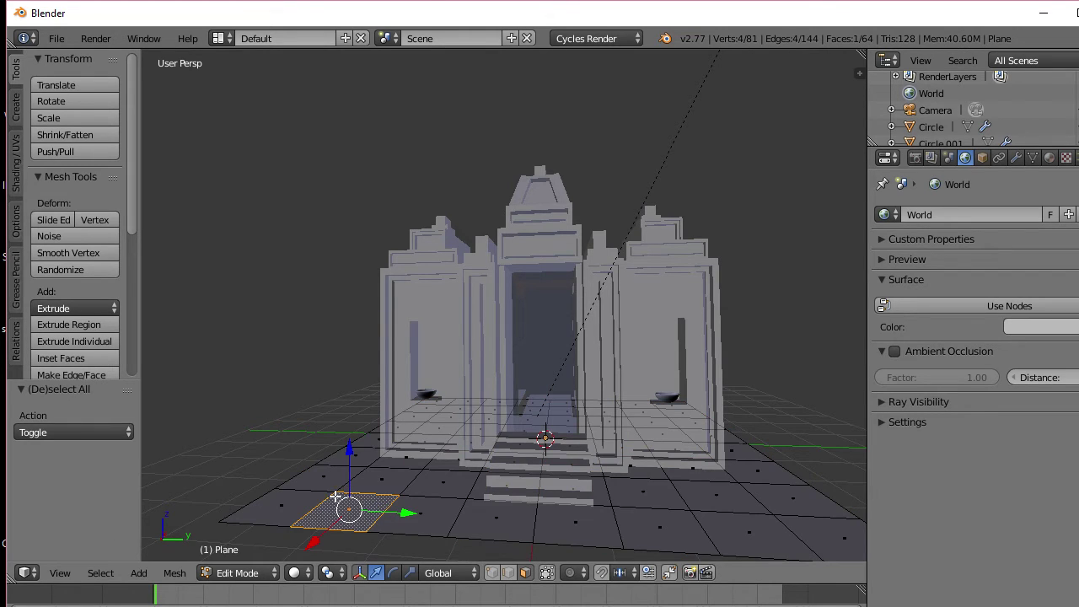
{"action": "left_click", "coordinate": [508, 572]}
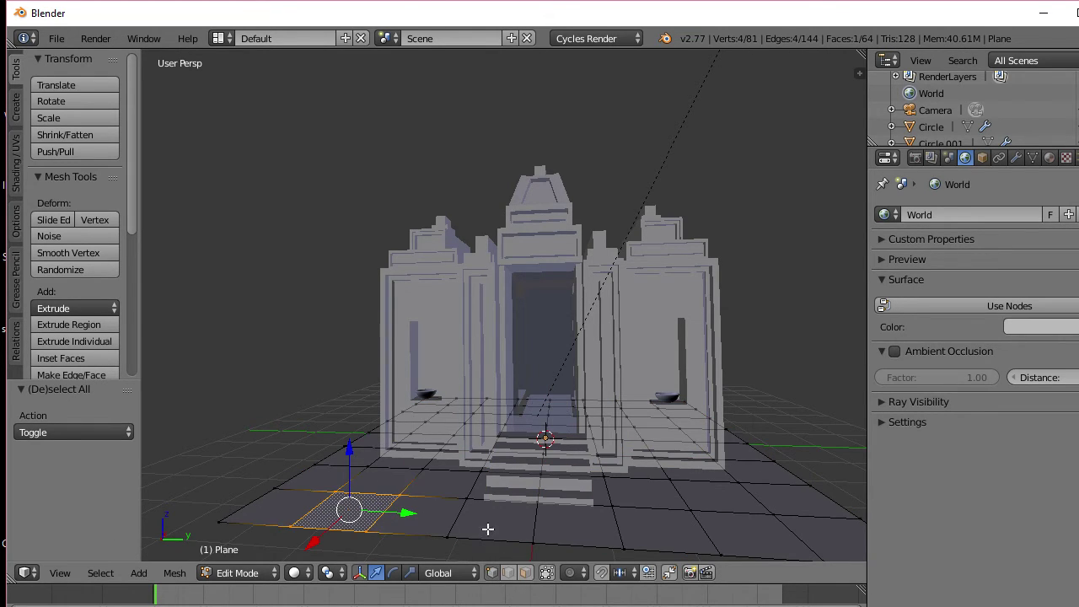
{"action": "right_click", "coordinate": [336, 492]}
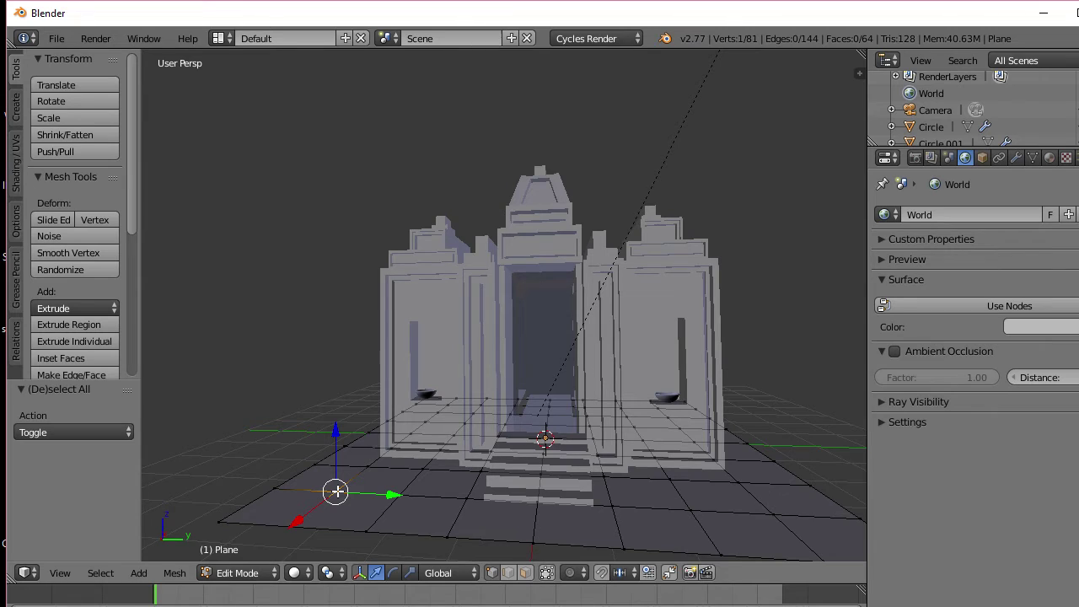
{"action": "key", "text": "o"}
{"action": "key", "text": "g"}
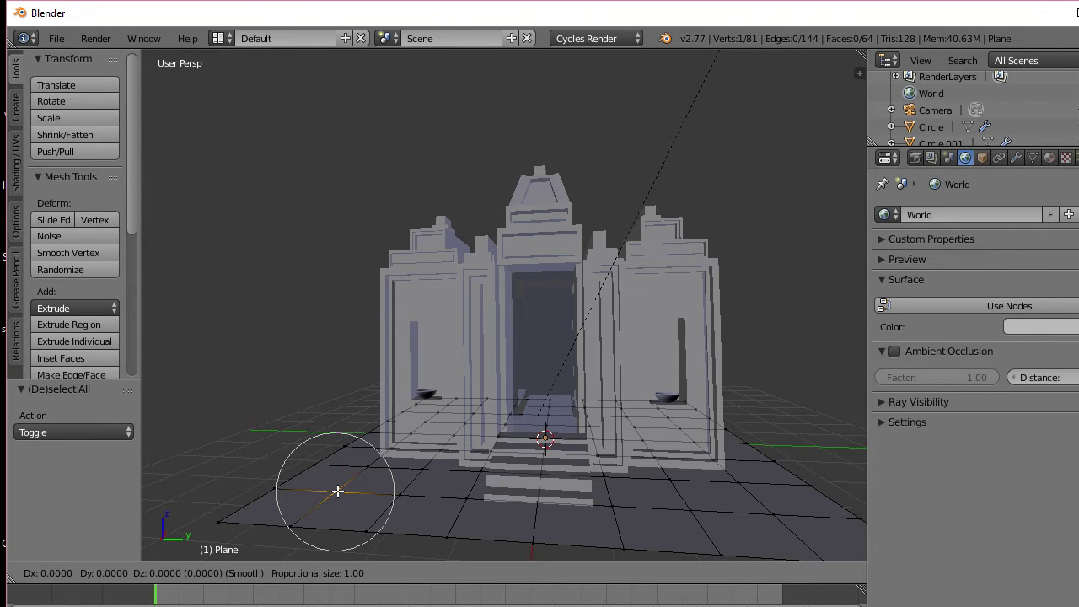
{"action": "scroll", "coordinate": [337, 491], "scroll_direction": "down", "scroll_amount": 2}
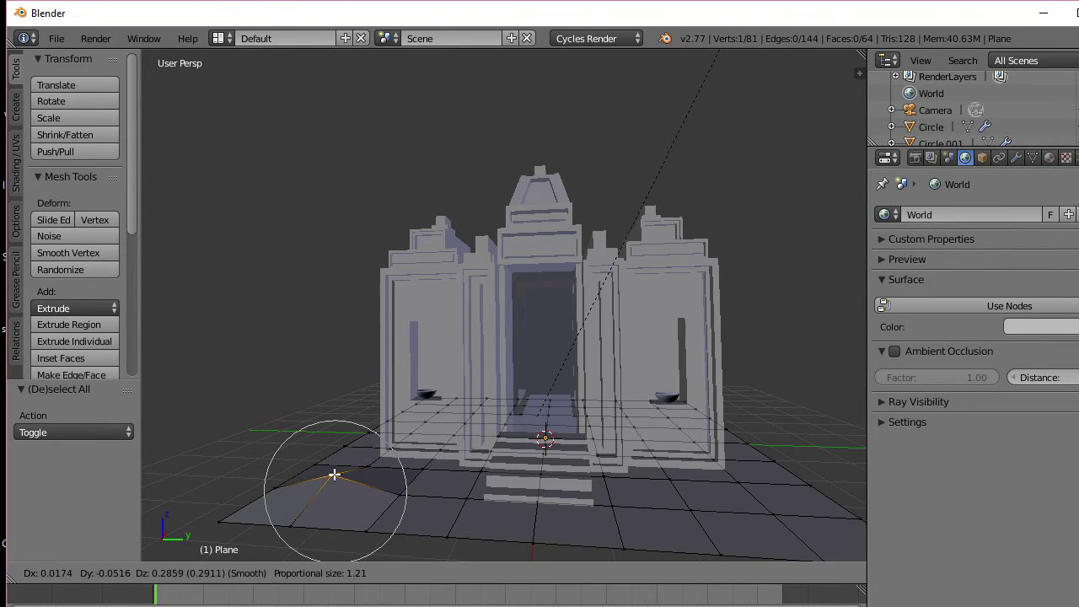
{"action": "scroll", "coordinate": [337, 474], "scroll_direction": "down", "scroll_amount": 3}
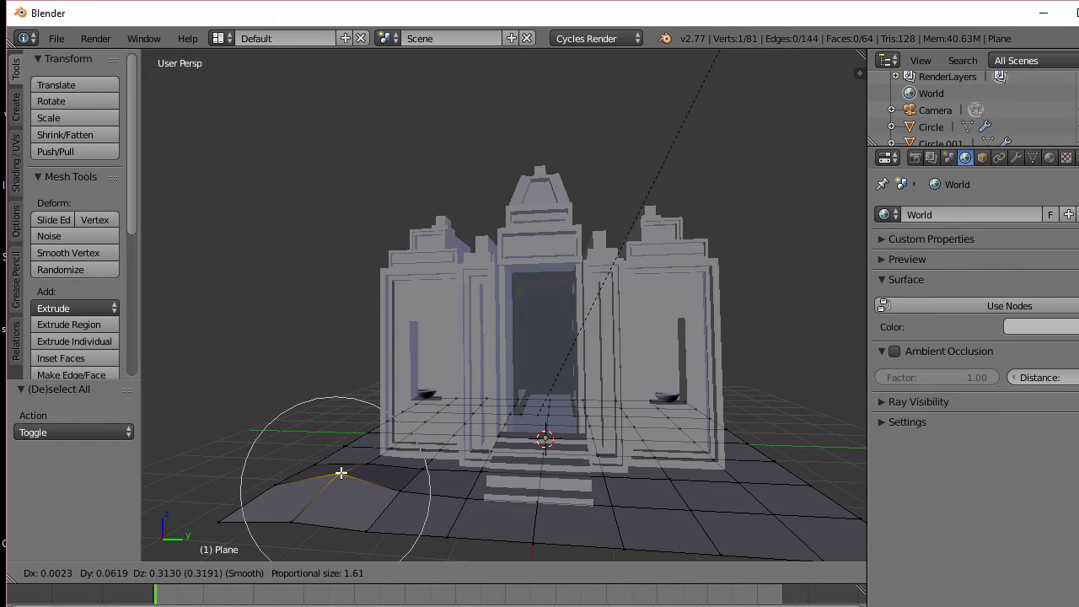
{"action": "scroll", "coordinate": [341, 472], "scroll_direction": "down", "scroll_amount": 1}
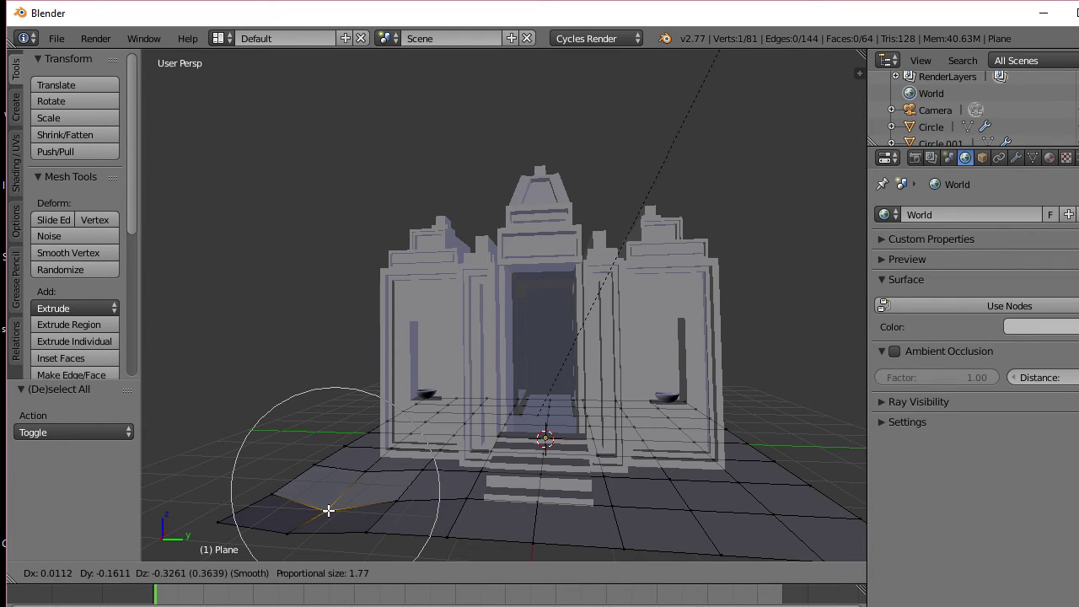
{"action": "left_click", "coordinate": [326, 507]}
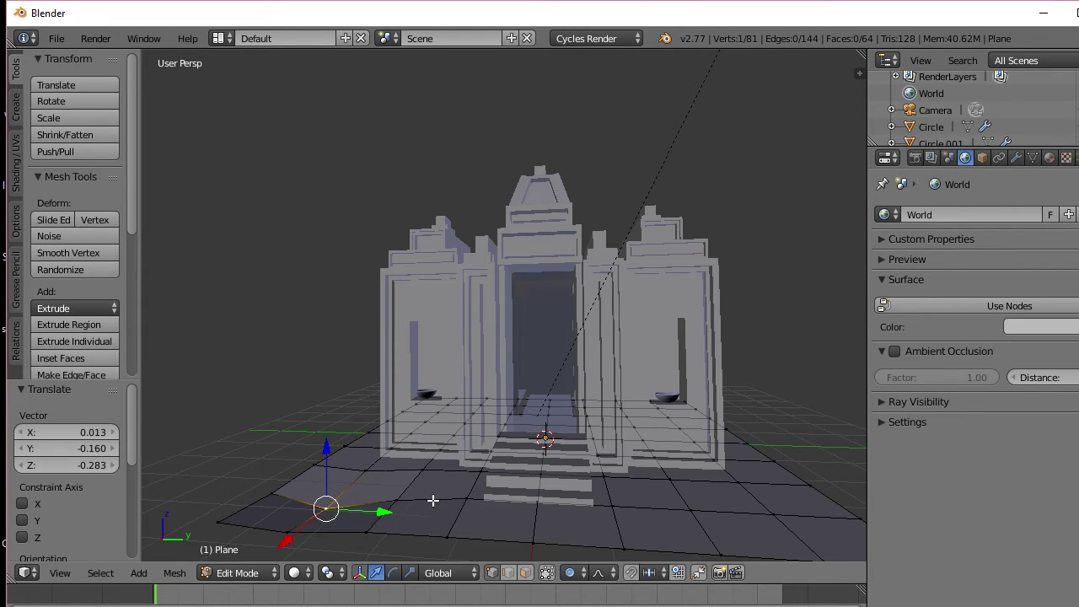
Step: Lower two ground vertices left of the stairs, the front-edge one about 0.279 and the inner one about 0.139 along Z
{"action": "right_click", "coordinate": [454, 525]}
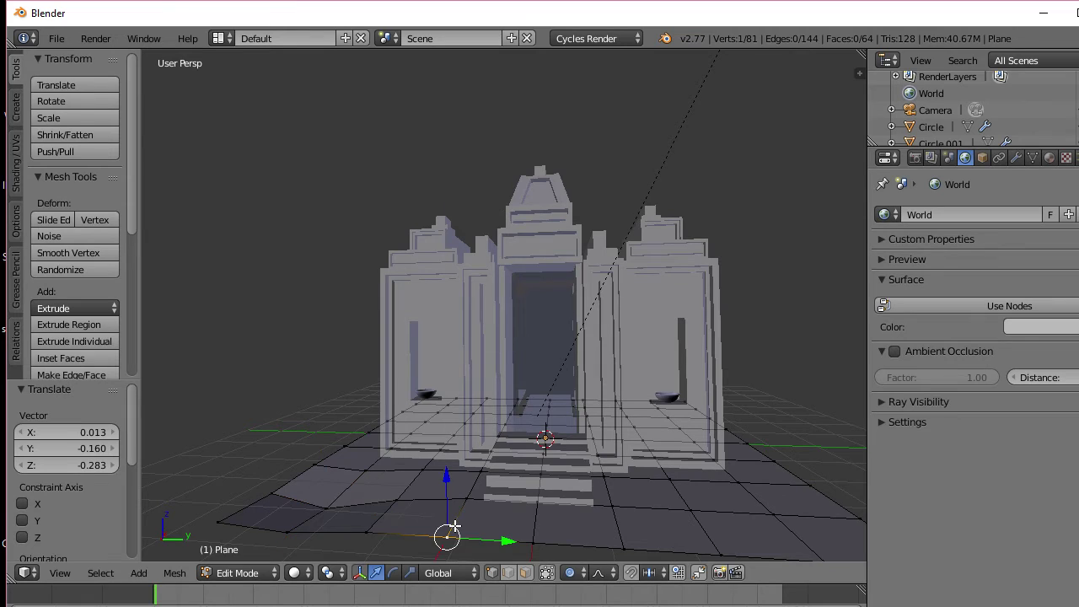
{"action": "key", "text": "g"}
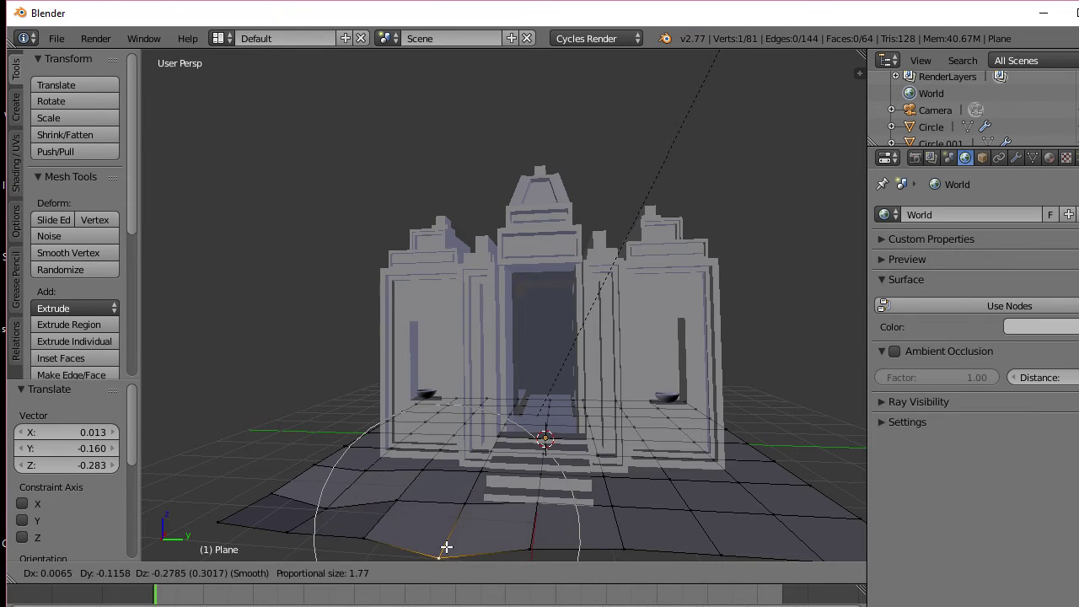
{"action": "left_click", "coordinate": [445, 548]}
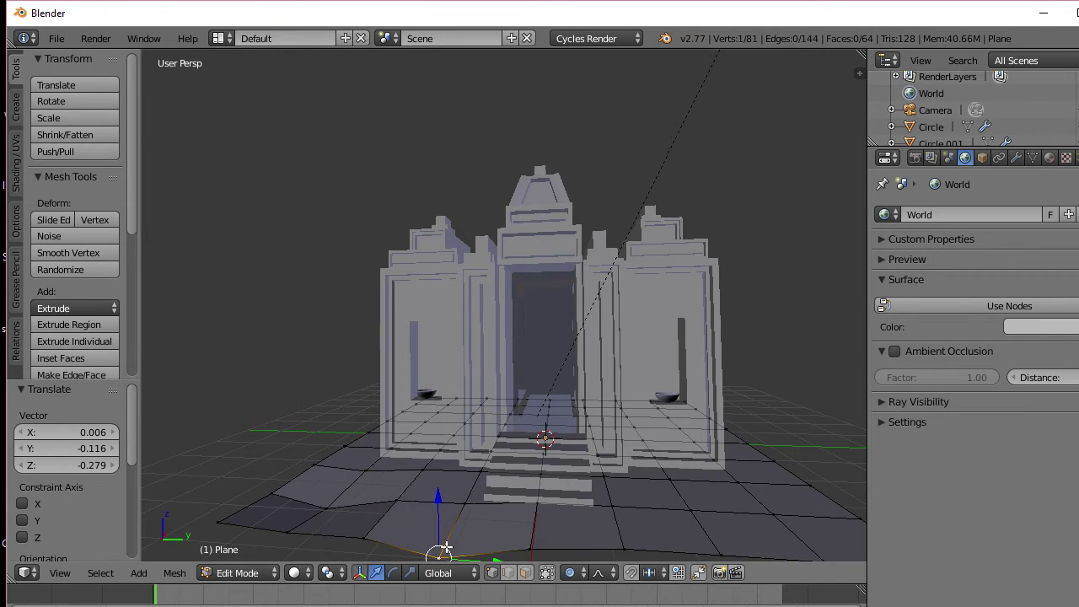
{"action": "right_click", "coordinate": [393, 501]}
{"action": "key", "text": "g"}
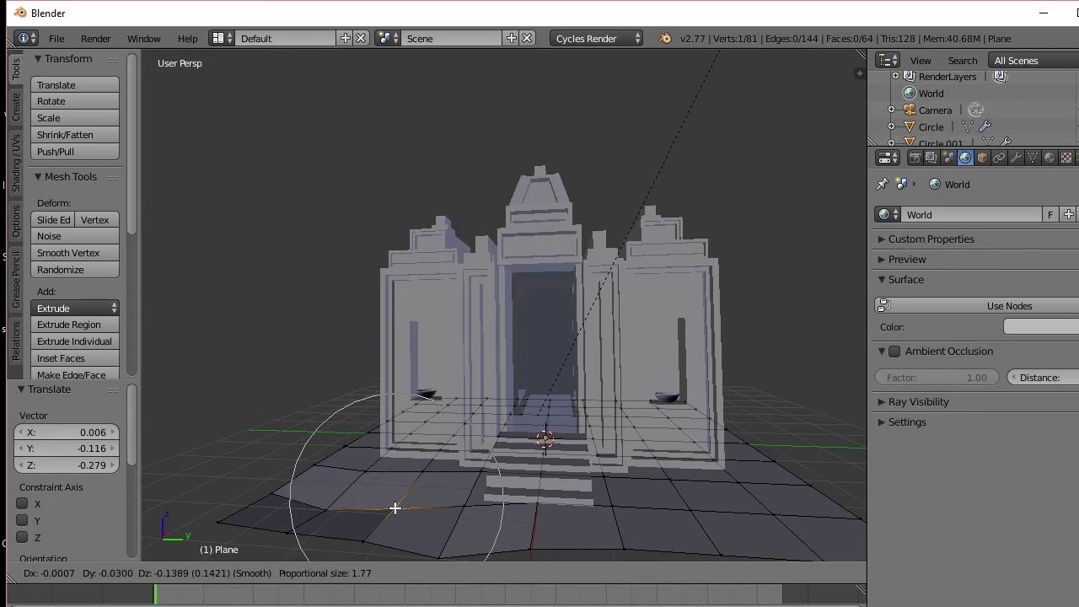
{"action": "left_click", "coordinate": [394, 508]}
{"action": "middle_click_drag", "start_coordinate": [487, 519], "coordinate": [427, 525]}
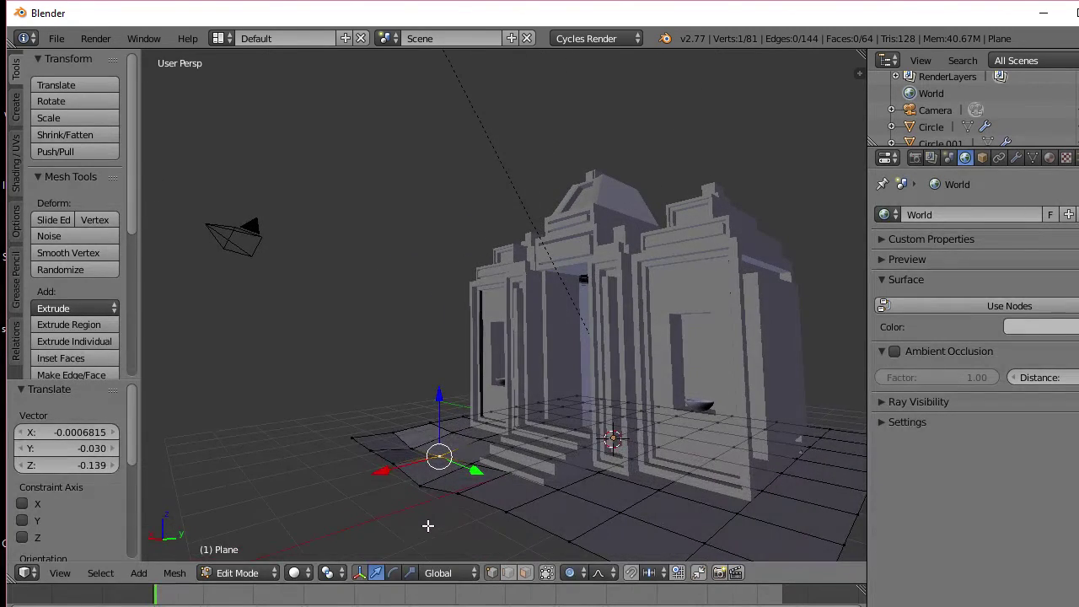
{"action": "right_click", "coordinate": [553, 489]}
{"action": "key", "text": "g"}
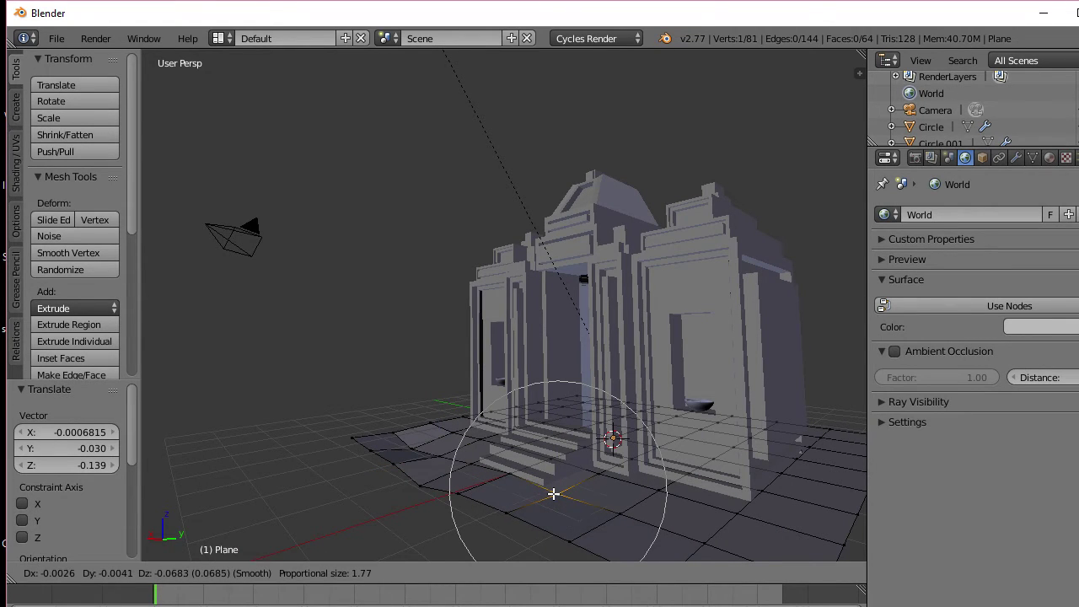
{"action": "right_click", "coordinate": [553, 493]}
Step: Lower two neighbouring front-edge ground vertices near the stairs by about 0.120 and 0.111 along Z
{"action": "right_click", "coordinate": [508, 509]}
{"action": "key", "text": "g"}
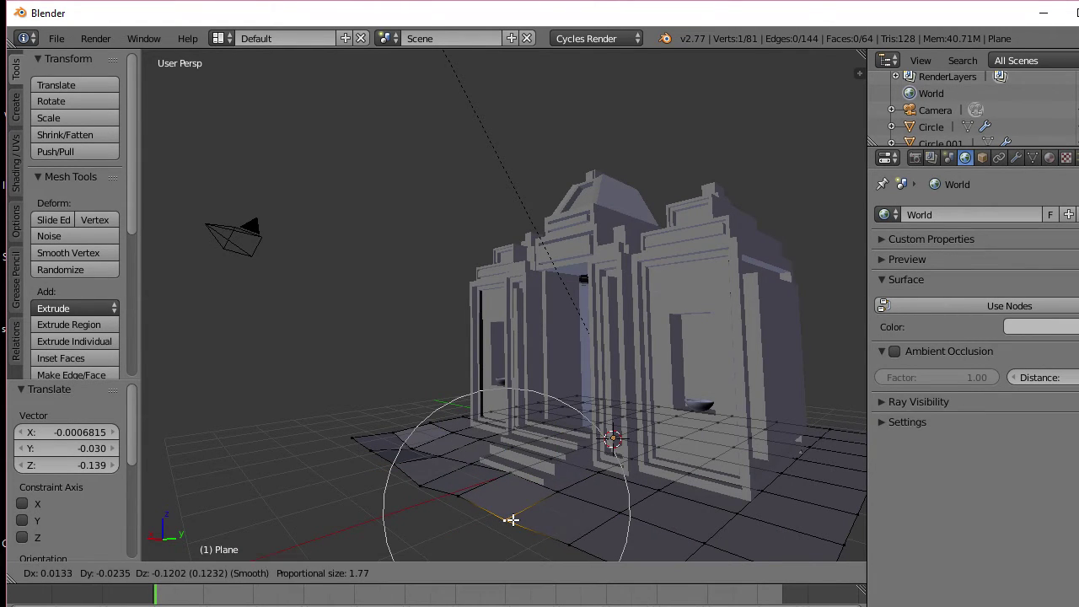
{"action": "left_click", "coordinate": [512, 520]}
{"action": "right_click", "coordinate": [460, 493]}
{"action": "key", "text": "g"}
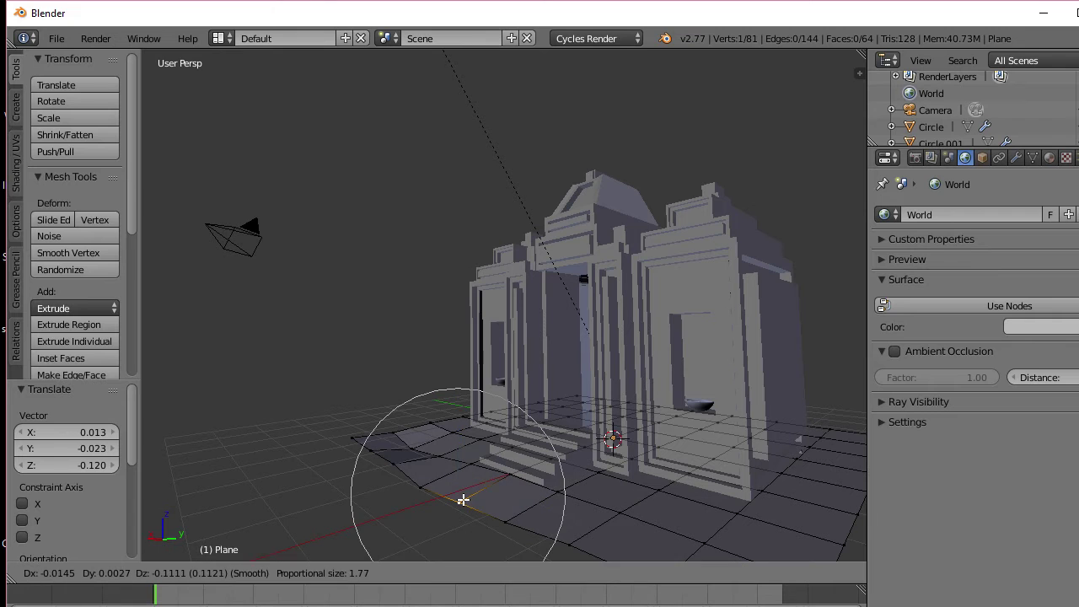
{"action": "left_click", "coordinate": [463, 500]}
Step: Raise the ground vertex in front of the temple's right wing by about 0.070 along Z
{"action": "middle_click_drag", "start_coordinate": [458, 498], "coordinate": [543, 518]}
{"action": "right_click", "coordinate": [597, 504]}
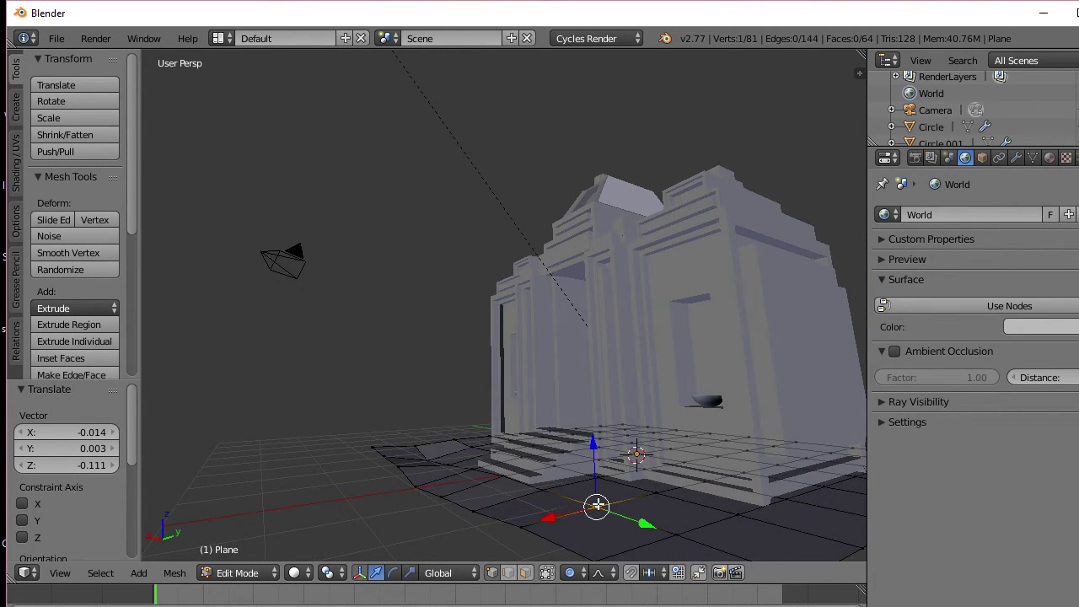
{"action": "key", "text": "g"}
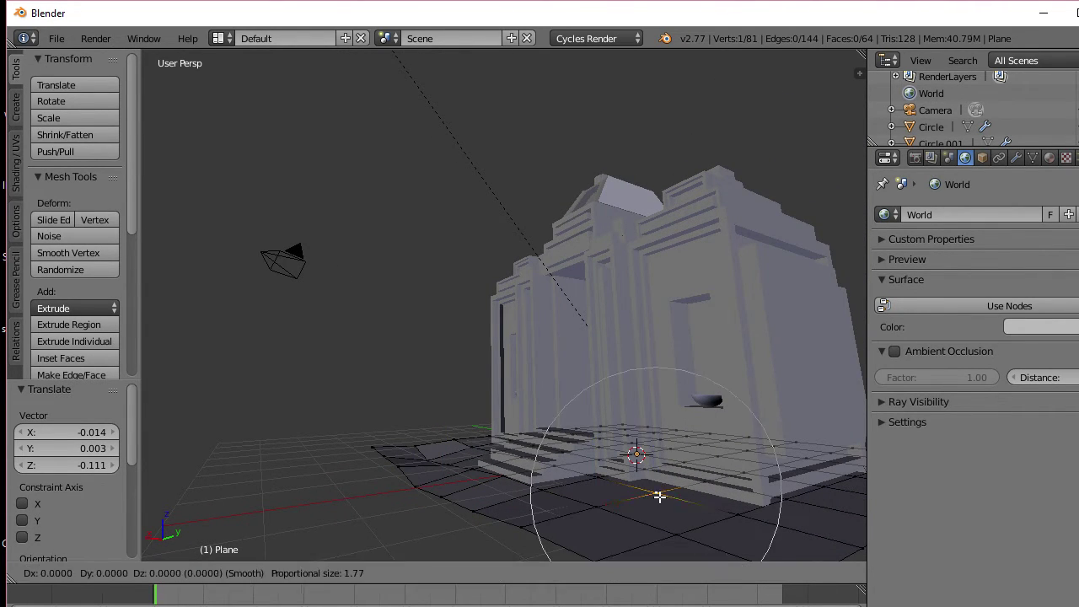
{"action": "left_click", "coordinate": [657, 491]}
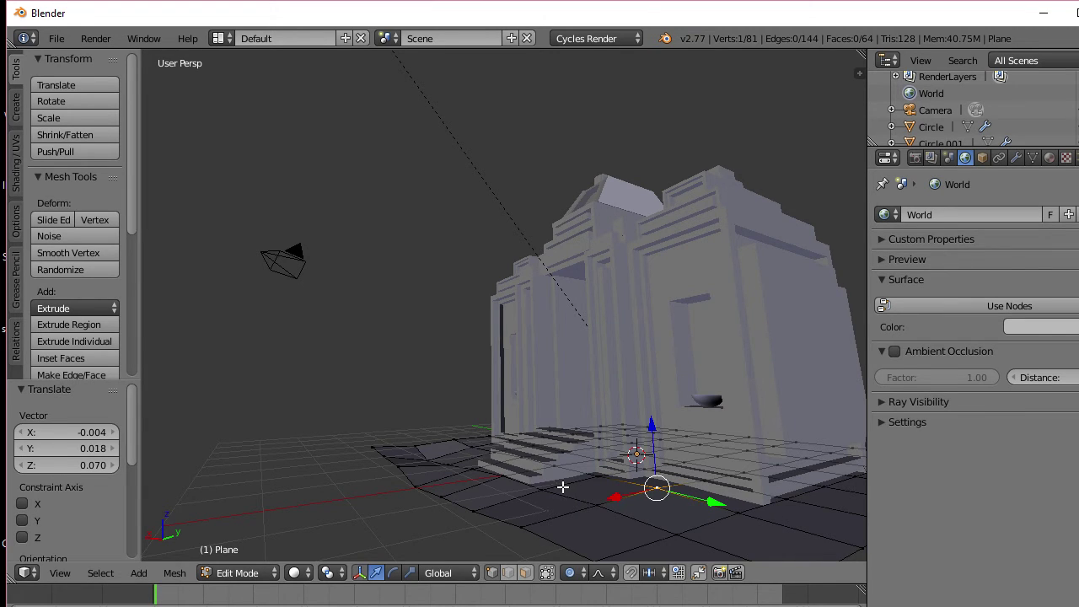
Step: Raise the ground vertex beside the foot of the stairs about 0.062 along Z, reducing the proportional editing size to 0.91
{"action": "key", "text": "g"}
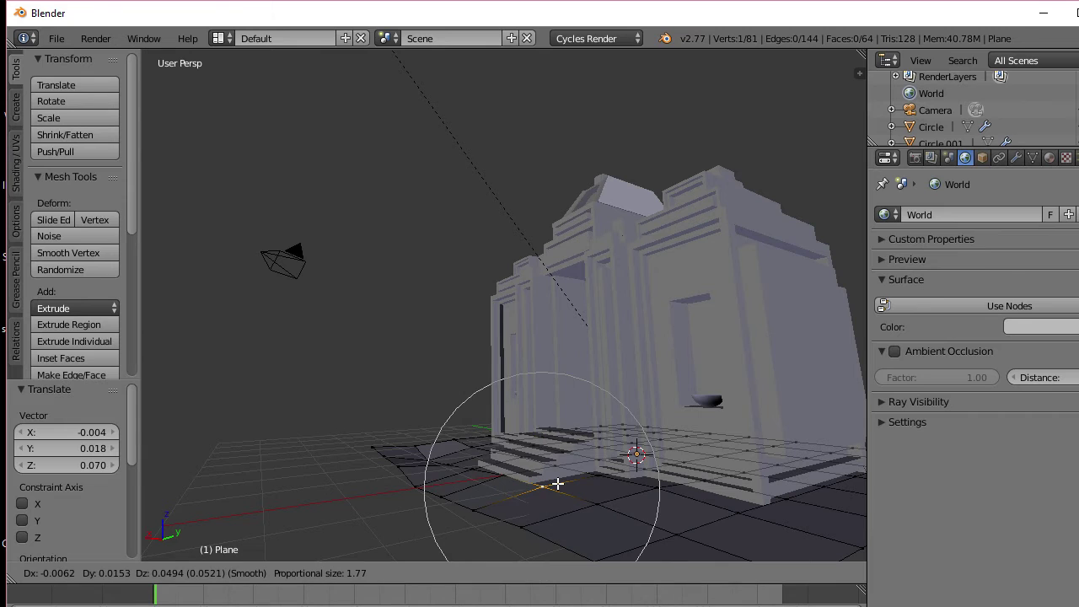
{"action": "scroll", "coordinate": [557, 484], "scroll_direction": "up", "scroll_amount": 6}
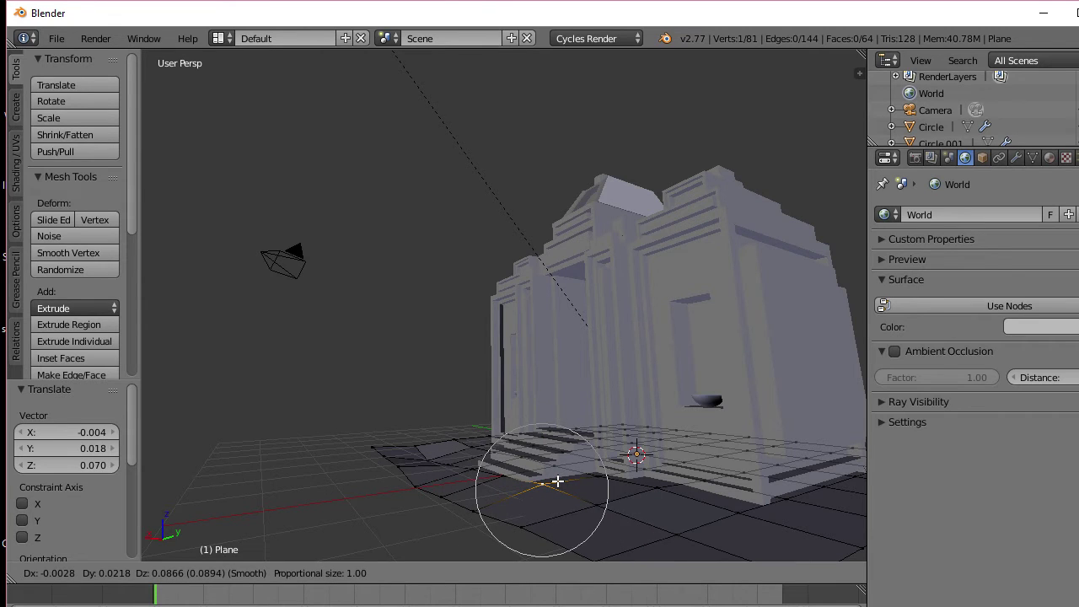
{"action": "scroll", "coordinate": [557, 477], "scroll_direction": "up", "scroll_amount": 1}
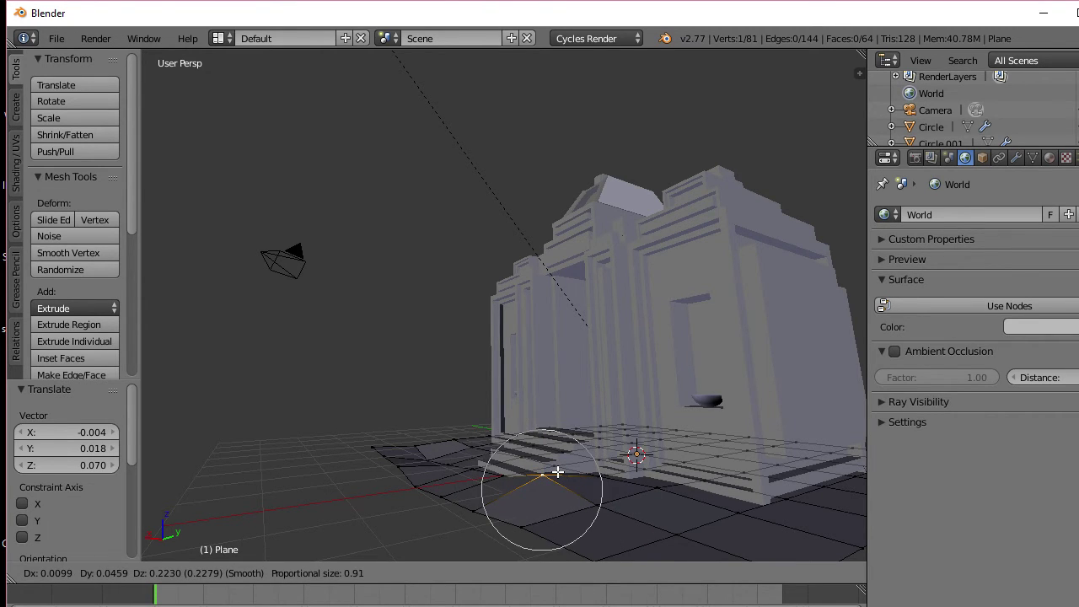
{"action": "scroll", "coordinate": [557, 477], "scroll_direction": "down", "scroll_amount": 3}
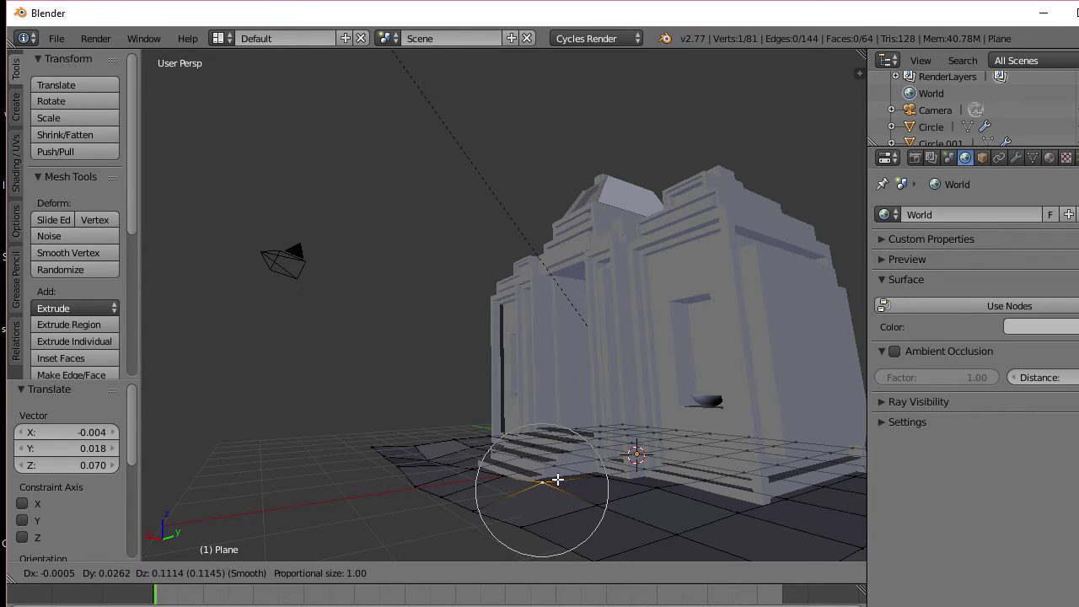
{"action": "scroll", "coordinate": [558, 478], "scroll_direction": "down", "scroll_amount": 5}
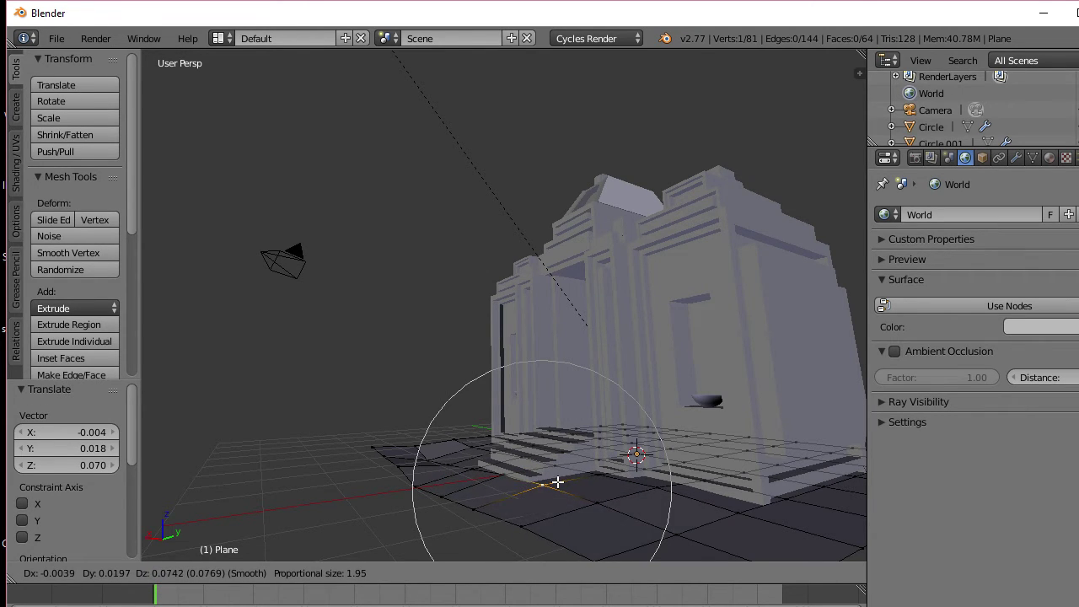
{"action": "scroll", "coordinate": [558, 487], "scroll_direction": "up", "scroll_amount": 6}
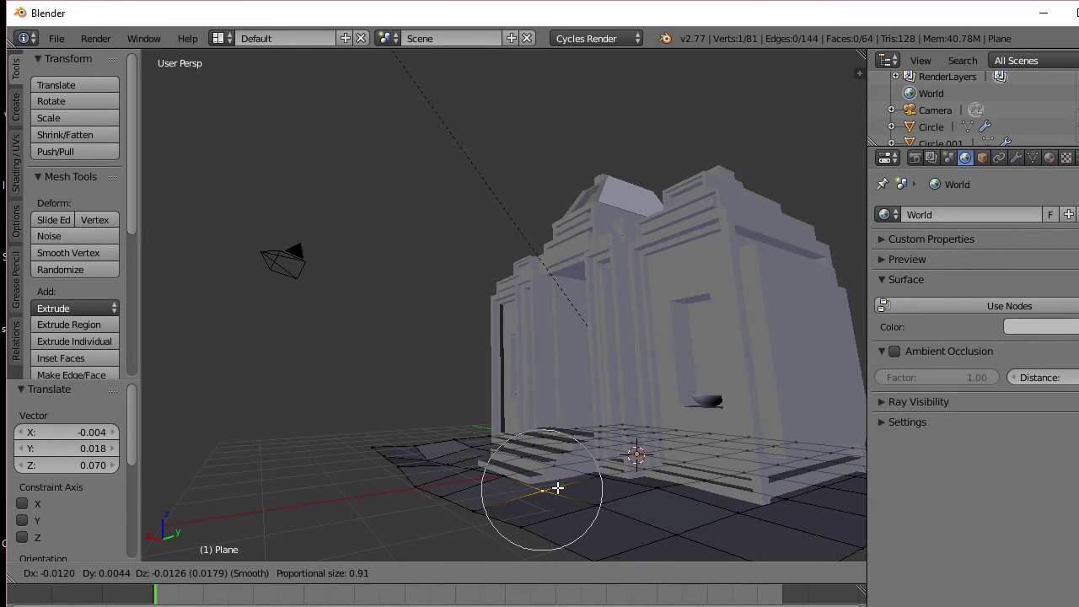
{"action": "scroll", "coordinate": [557, 484], "scroll_direction": "up", "scroll_amount": 2}
{"action": "left_click", "coordinate": [557, 483]}
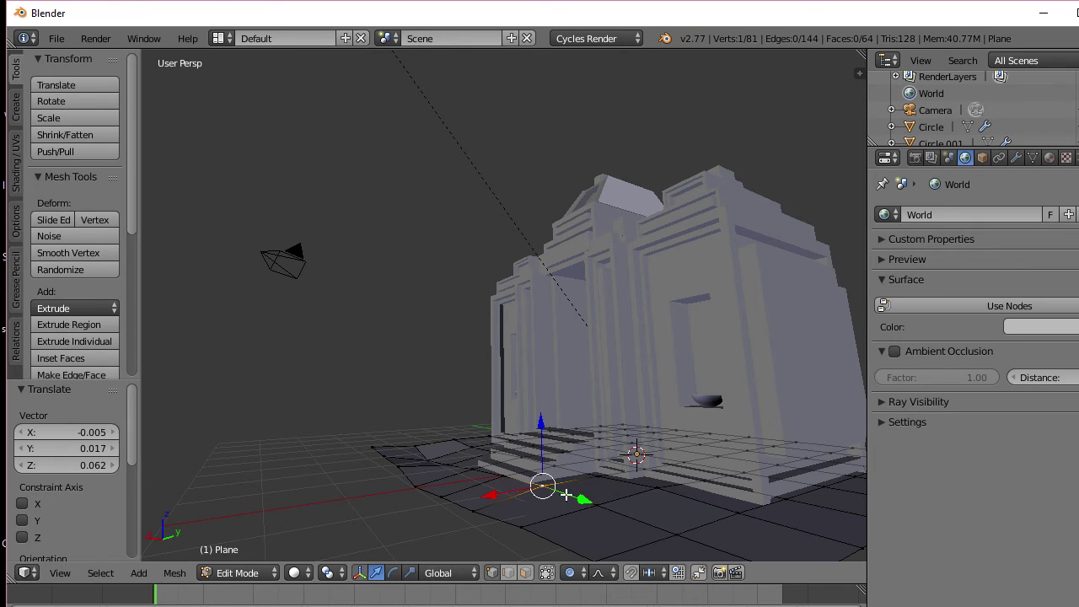
Step: Lower two ground vertices in front of the temple's right wing by about 0.067 and 0.100 along Z
{"action": "middle_click_drag", "start_coordinate": [594, 511], "coordinate": [543, 508]}
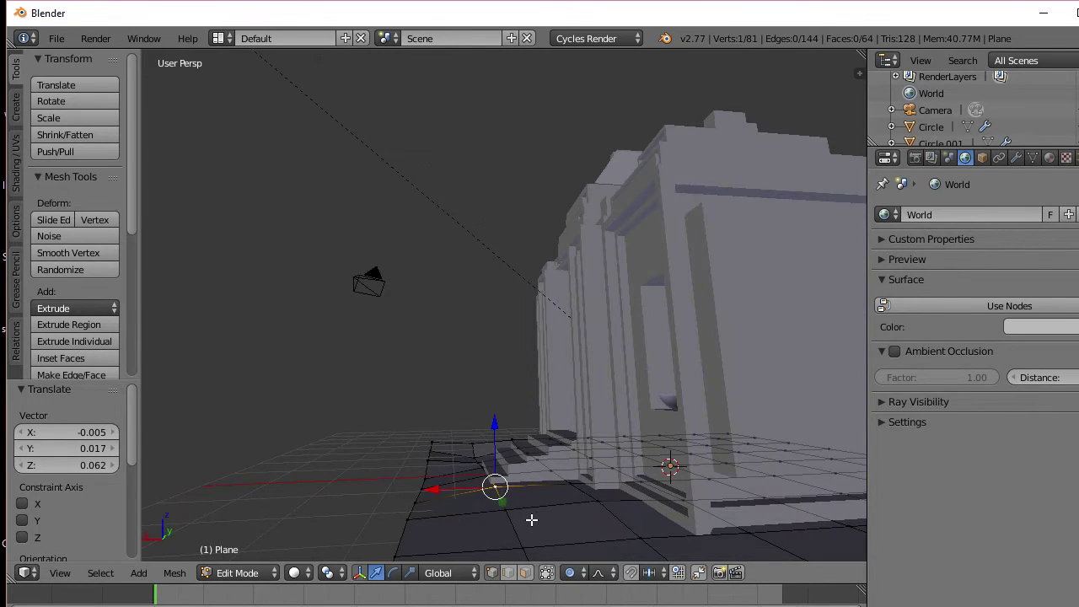
{"action": "right_click", "coordinate": [516, 515]}
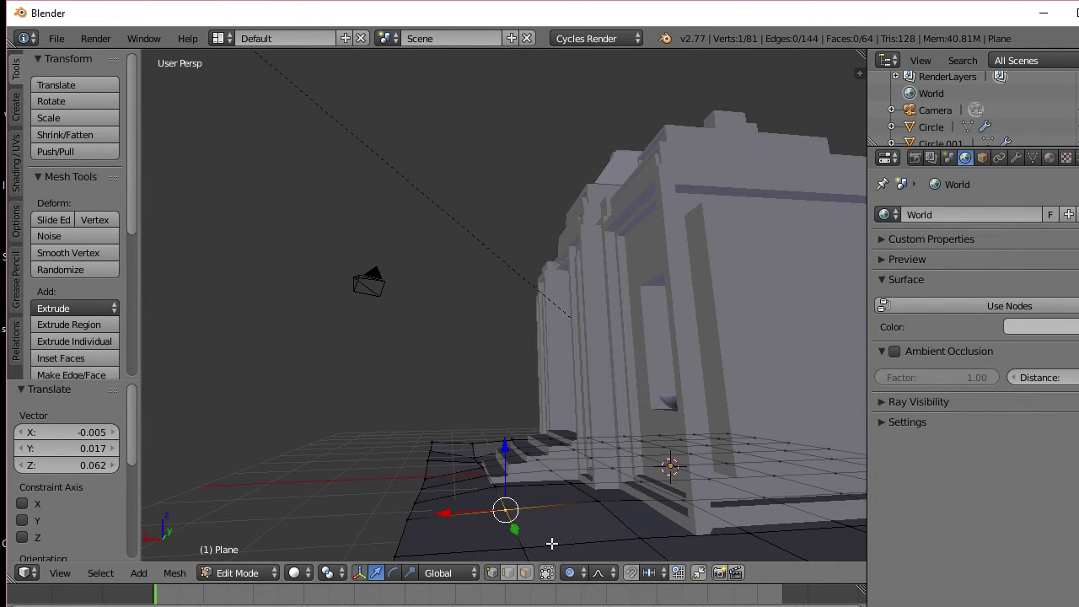
{"action": "key", "text": "g"}
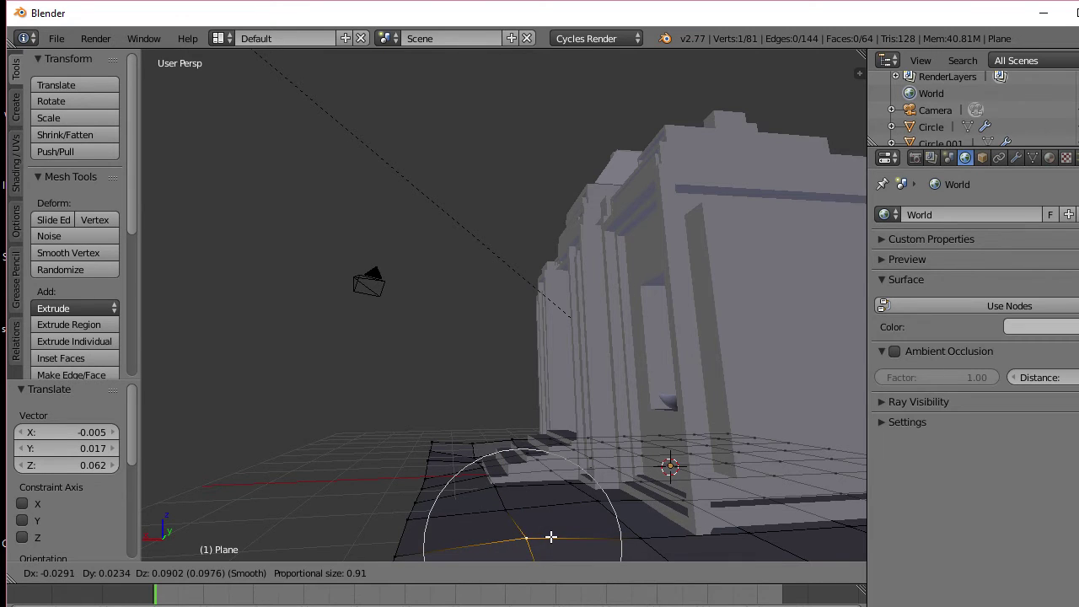
{"action": "left_click", "coordinate": [548, 537]}
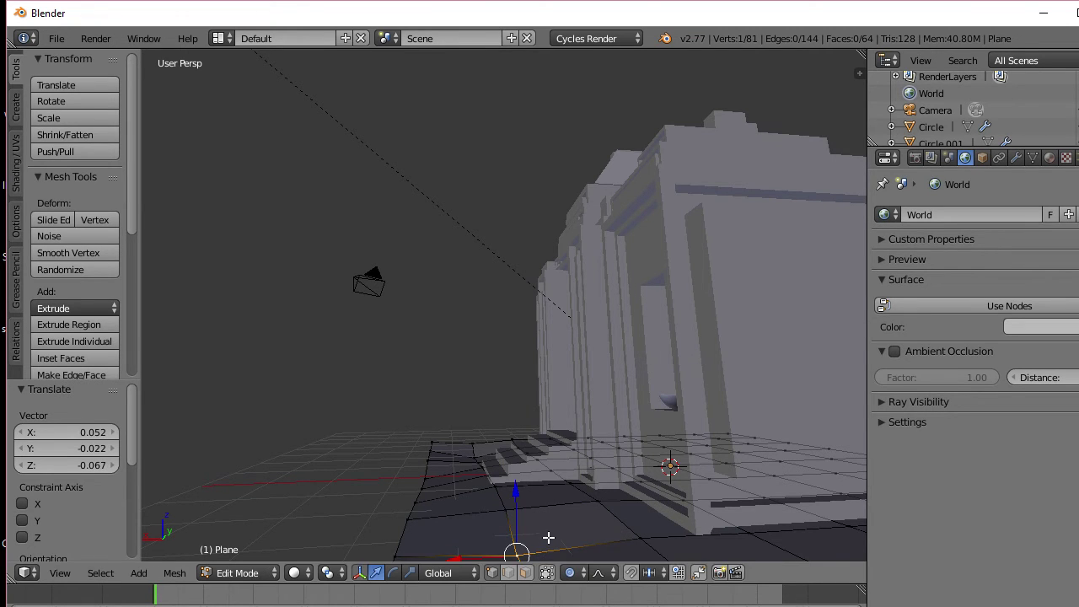
{"action": "middle_click_drag", "start_coordinate": [548, 537], "coordinate": [632, 537]}
{"action": "right_click", "coordinate": [639, 503]}
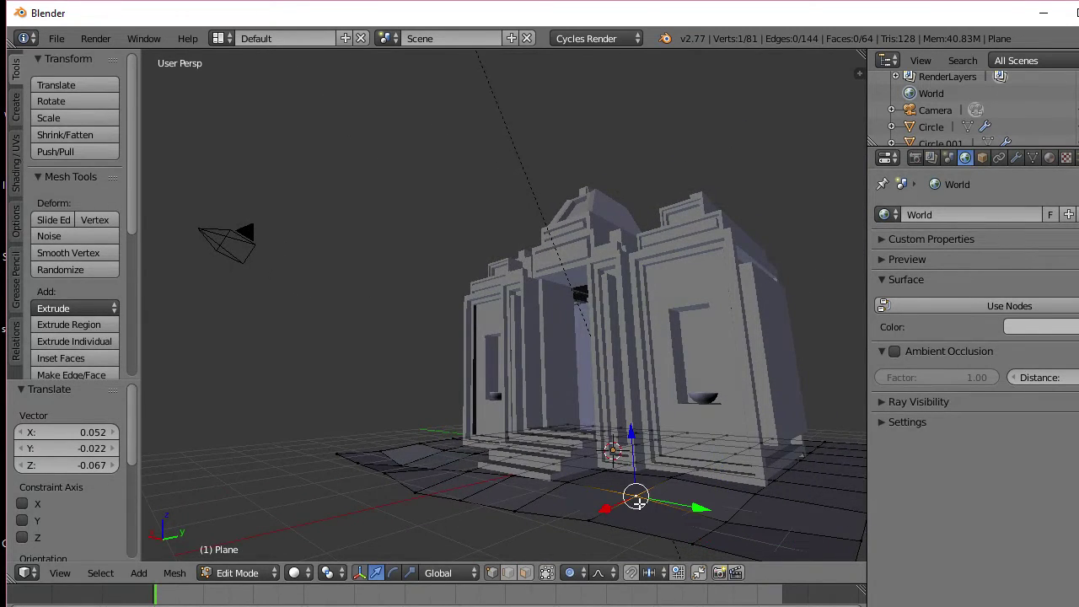
{"action": "key", "text": "g"}
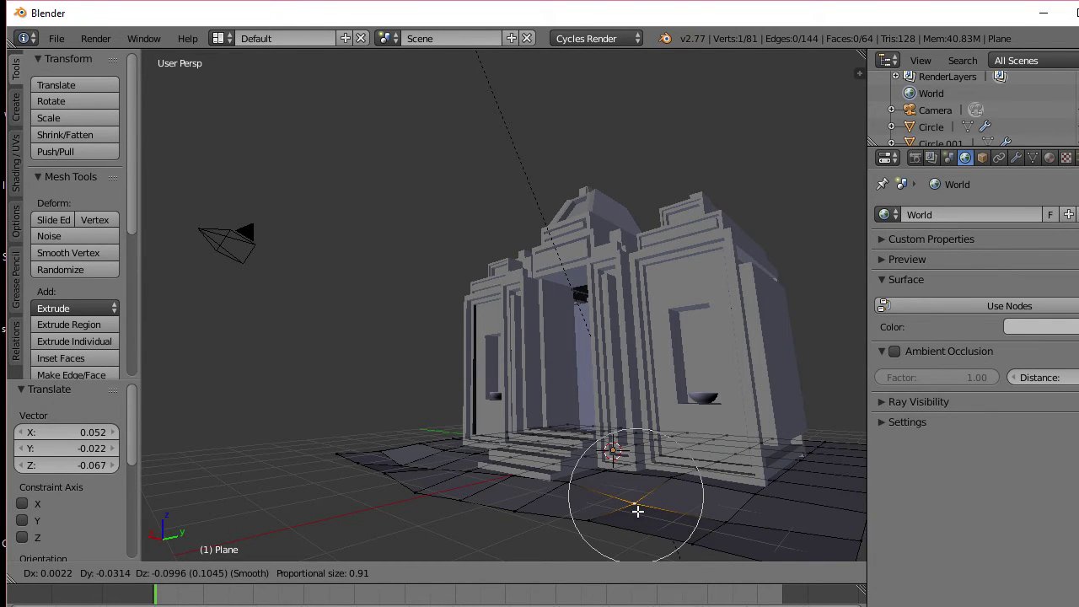
{"action": "left_click", "coordinate": [638, 511]}
Step: Raise the ground vertex near the front corner of the temple's right wing about 0.050 along Z, with proportional size 1.21
{"action": "middle_click_drag", "start_coordinate": [628, 511], "coordinate": [528, 537]}
{"action": "scroll", "coordinate": [536, 513], "scroll_direction": "down", "scroll_amount": 2}
{"action": "scroll", "coordinate": [563, 514], "scroll_direction": "down", "scroll_amount": 3}
{"action": "right_click", "coordinate": [539, 478]}
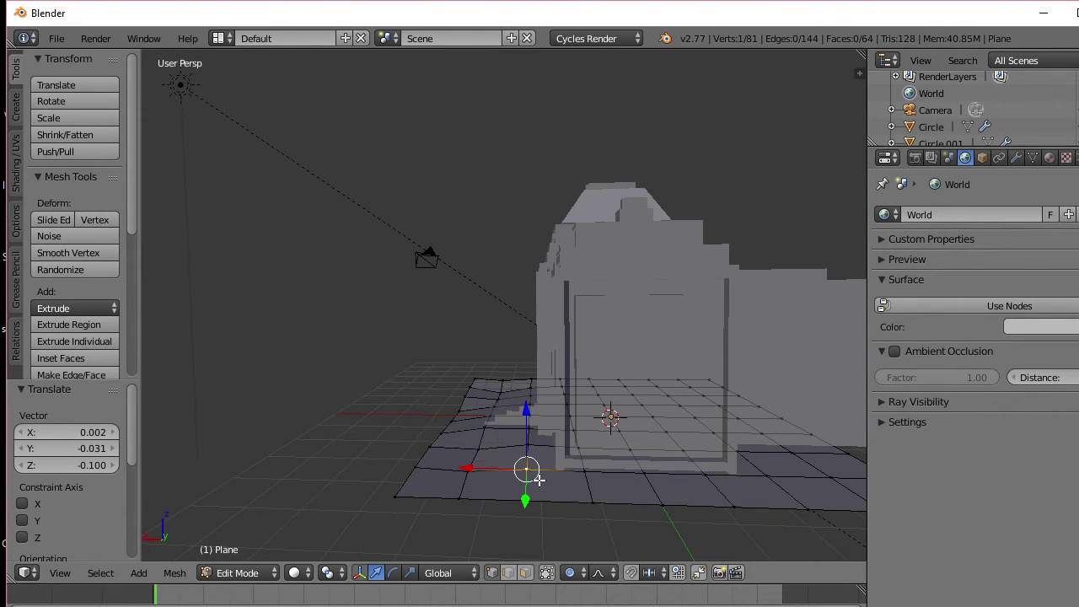
{"action": "key", "text": "g"}
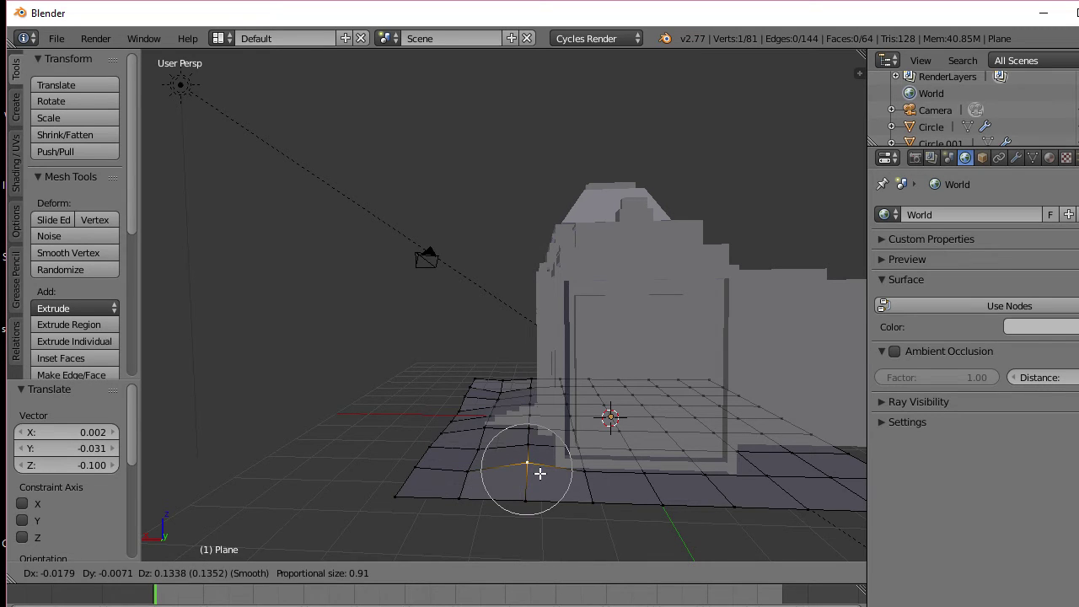
{"action": "scroll", "coordinate": [539, 474], "scroll_direction": "up", "scroll_amount": 2}
{"action": "scroll", "coordinate": [539, 476], "scroll_direction": "down", "scroll_amount": 5}
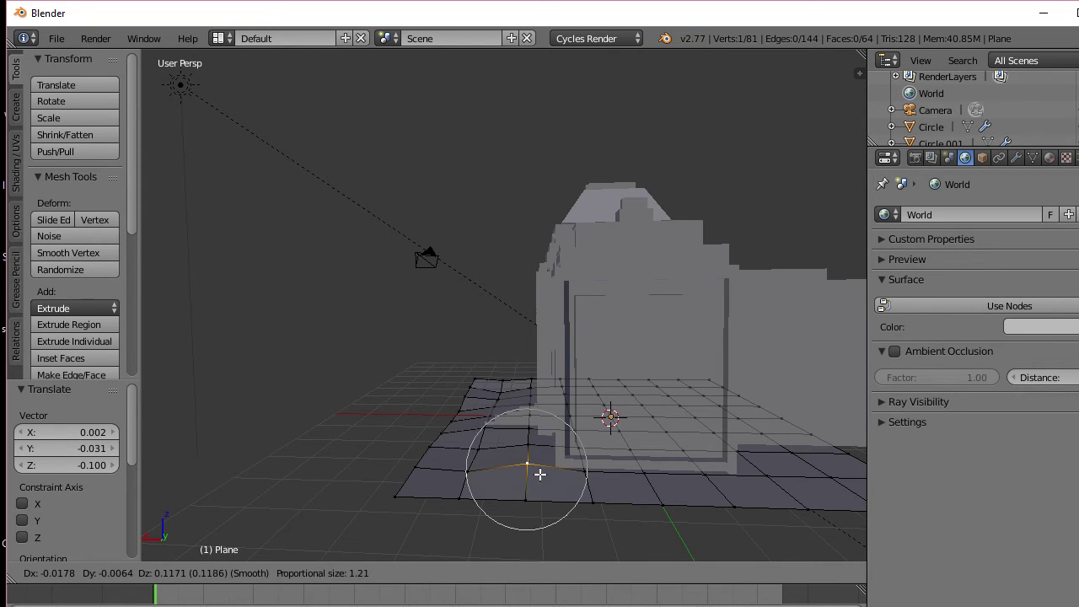
{"action": "left_click", "coordinate": [539, 474]}
Step: Raise two ground vertices along the outer side of the temple's right wing by about 0.078 and 0.083 along Z
{"action": "middle_click_drag", "start_coordinate": [646, 482], "coordinate": [567, 524]}
{"action": "right_click", "coordinate": [567, 524]}
{"action": "key", "text": "g"}
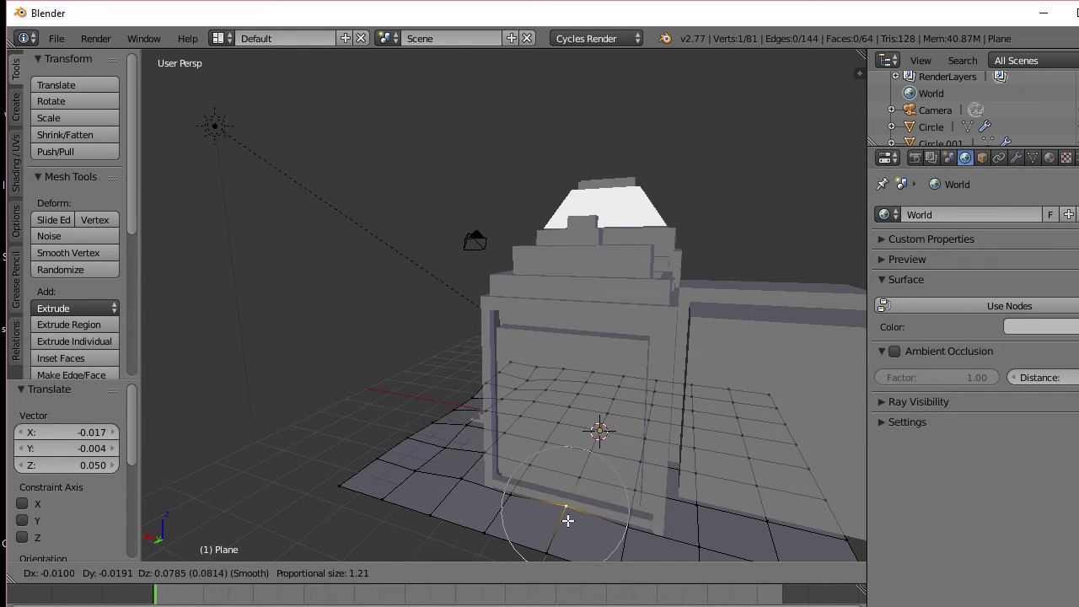
{"action": "left_click", "coordinate": [568, 521]}
{"action": "right_click", "coordinate": [698, 544]}
{"action": "key", "text": "g"}
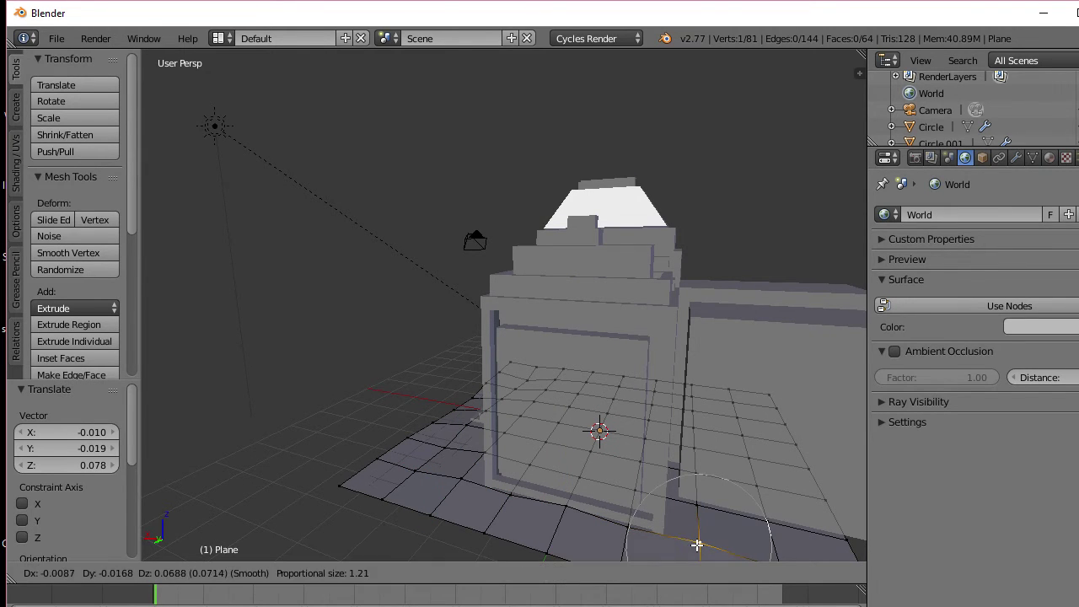
{"action": "left_click", "coordinate": [698, 544]}
Step: Raise the ground vertex beside the rear part of the temple's right side about 0.182 along Z, enlarging the proportional size to 1.95
{"action": "middle_click_drag", "start_coordinate": [698, 542], "coordinate": [632, 501]}
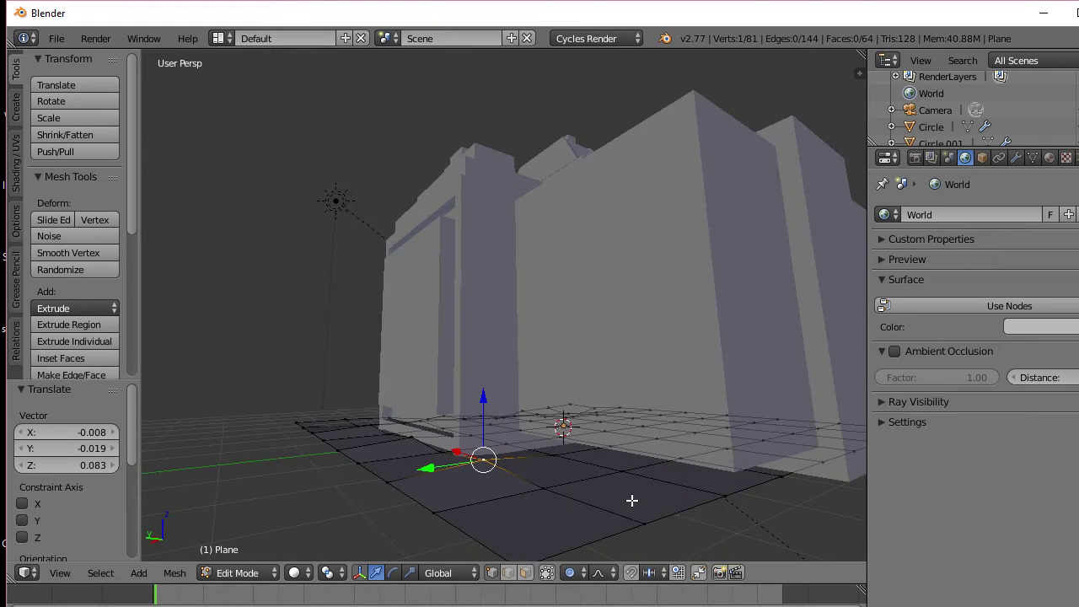
{"action": "right_click", "coordinate": [560, 492]}
{"action": "key", "text": "g"}
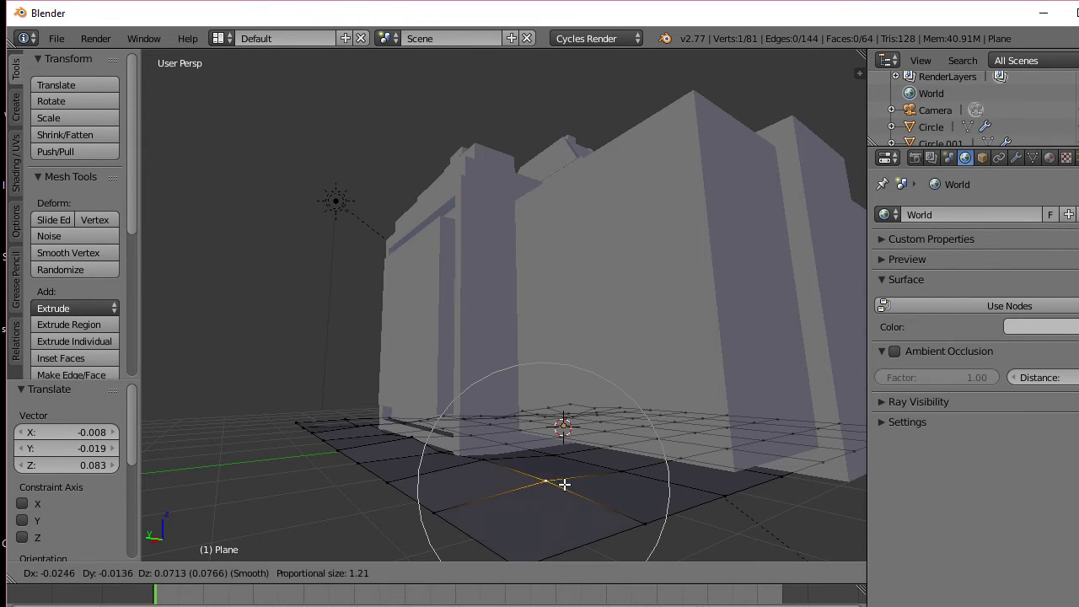
{"action": "scroll", "coordinate": [564, 477], "scroll_direction": "down", "scroll_amount": 5}
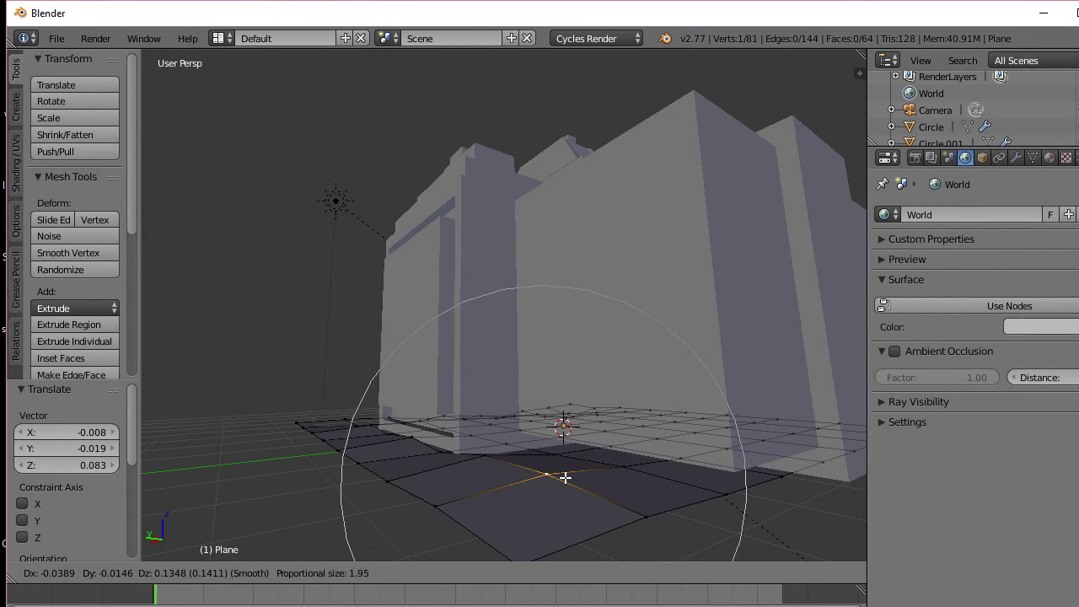
{"action": "left_click", "coordinate": [566, 474]}
Step: Raise two ground vertices beside the rear part of the temple's left side by about 0.115 and 0.047 along Z
{"action": "middle_click_drag", "start_coordinate": [565, 474], "coordinate": [443, 485]}
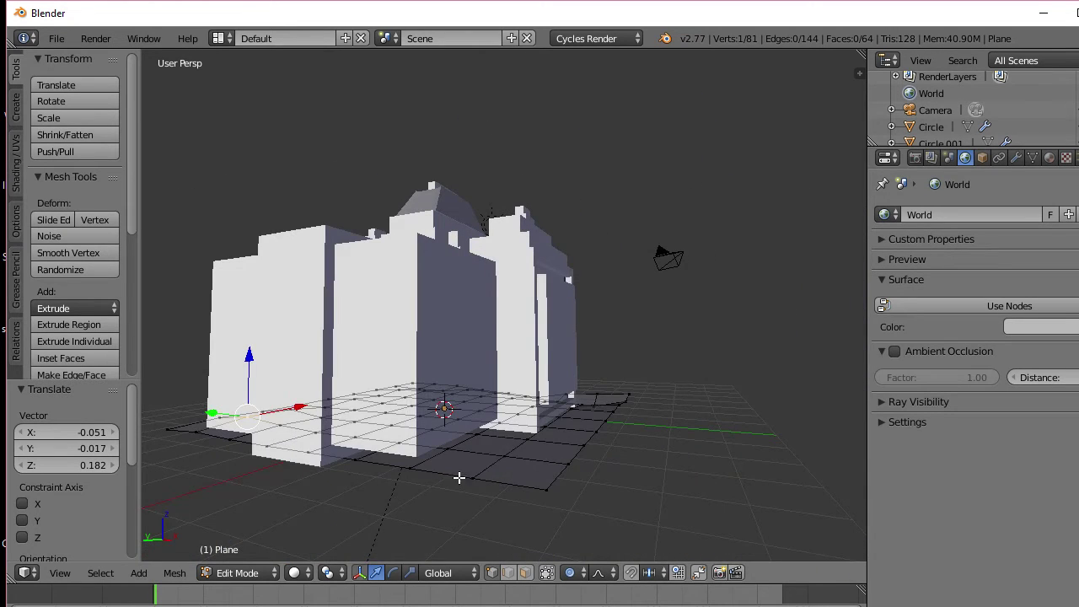
{"action": "scroll", "coordinate": [459, 477], "scroll_direction": "up", "scroll_amount": 2}
{"action": "right_click", "coordinate": [506, 527]}
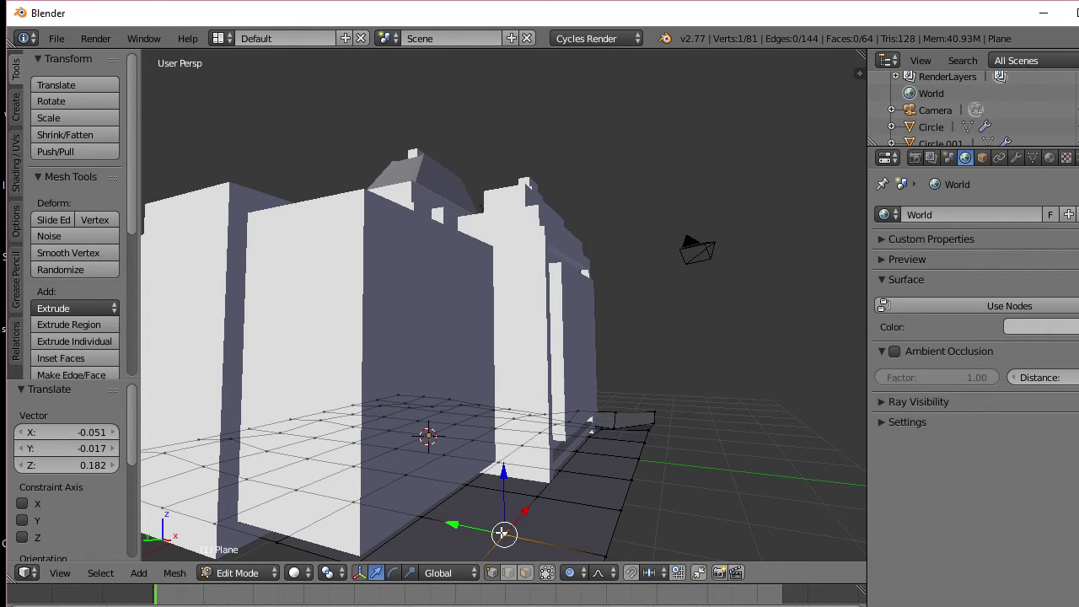
{"action": "key", "text": "g"}
{"action": "left_click", "coordinate": [541, 497]}
{"action": "key", "text": "g"}
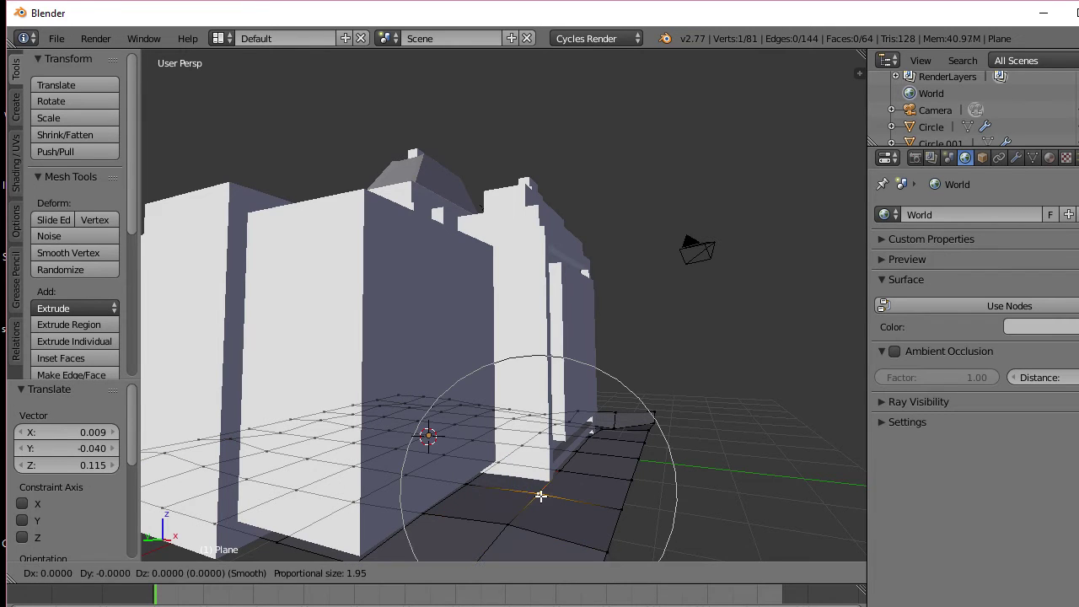
{"action": "left_click", "coordinate": [540, 492]}
Step: Raise the ground vertex alongside the temple's left wing by about 0.038 along Z
{"action": "middle_click_drag", "start_coordinate": [540, 492], "coordinate": [393, 508]}
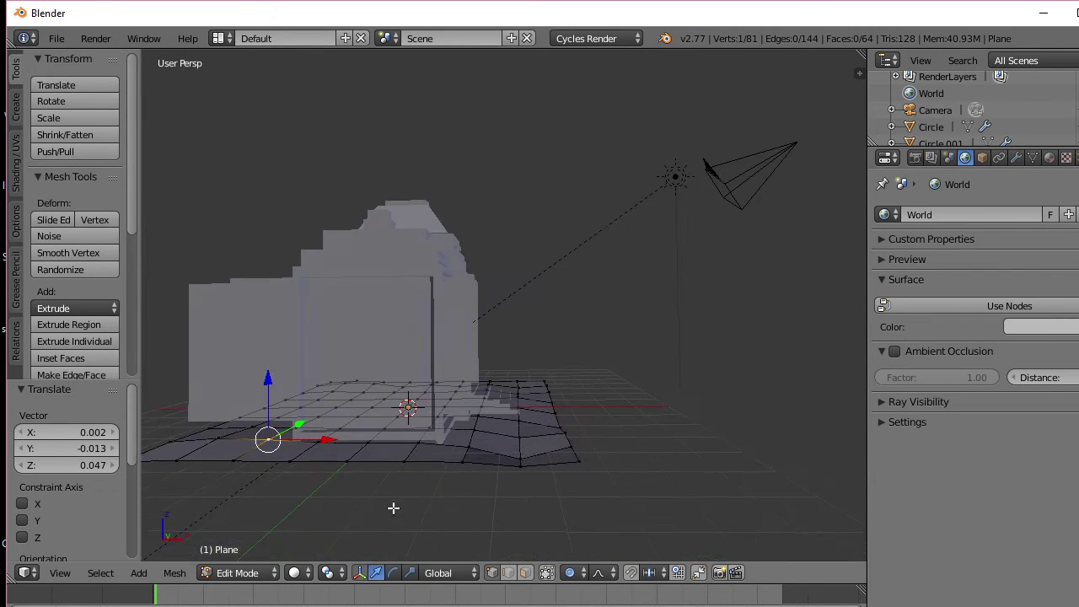
{"action": "right_click", "coordinate": [368, 447]}
{"action": "key", "text": "g"}
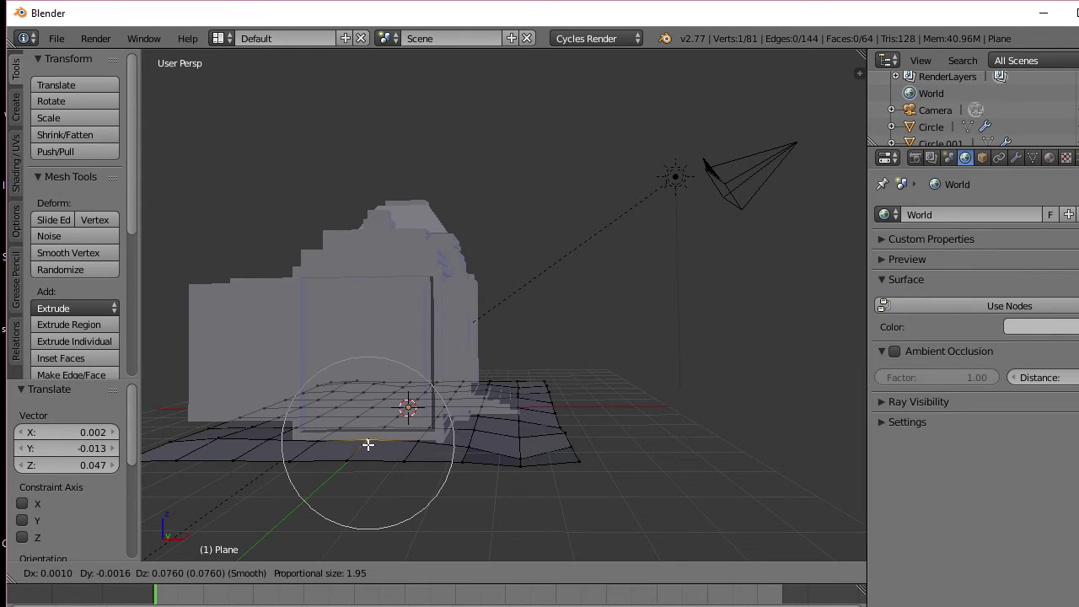
{"action": "left_click", "coordinate": [368, 447]}
Step: Select the ground's front edge vertices and extrude them outward and down by about 0.650 along X and -0.282 along Z
{"action": "middle_click_drag", "start_coordinate": [368, 446], "coordinate": [608, 385]}
{"action": "key", "text": "b"}
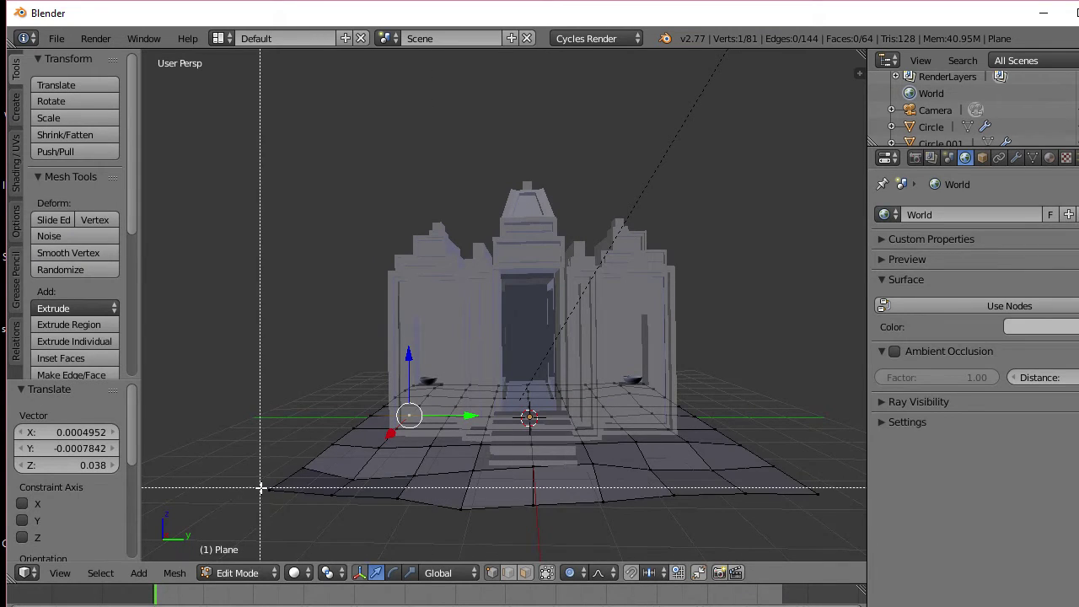
{"action": "left_click_drag", "start_coordinate": [248, 483], "coordinate": [857, 549]}
{"action": "middle_click_drag", "start_coordinate": [807, 535], "coordinate": [631, 502]}
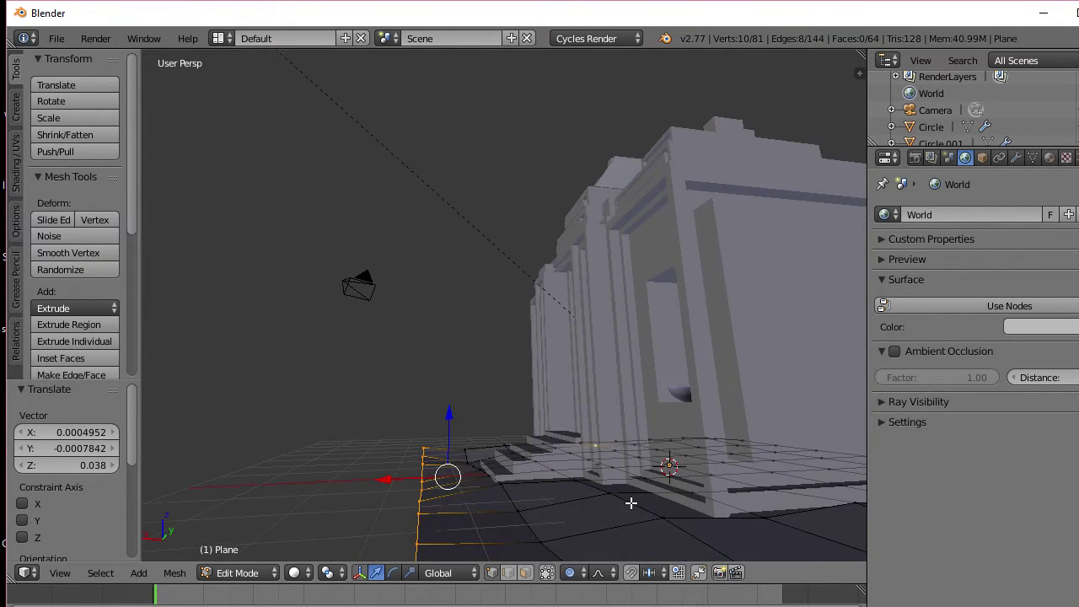
{"action": "key", "text": "e"}
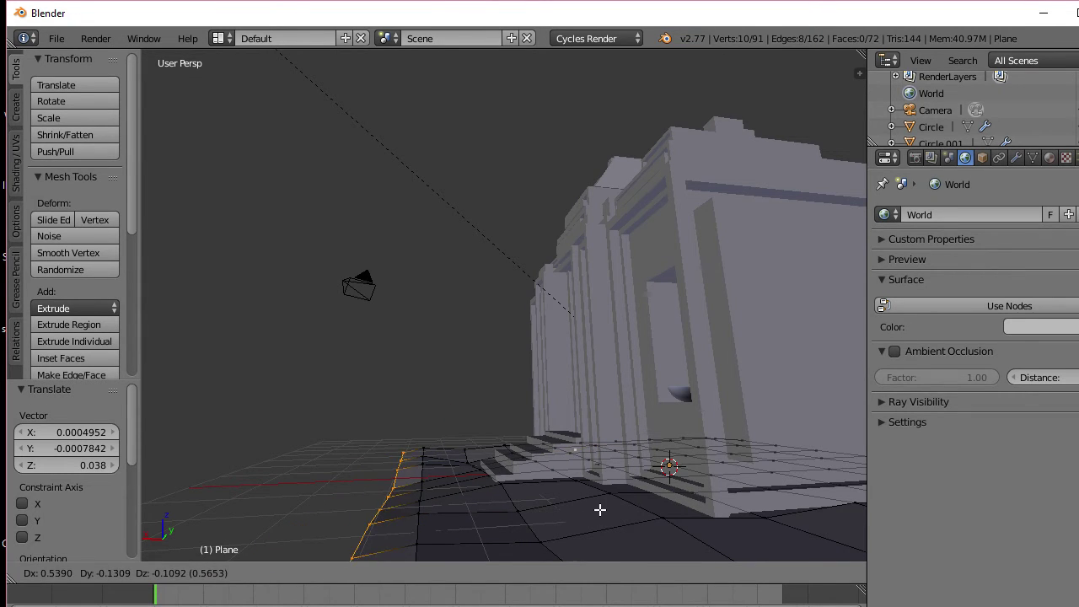
{"action": "left_click", "coordinate": [592, 520]}
Step: Extrude the ground's front edge outward twice more, by about 0.955 and 0.634 along X, with slight rises in Z
{"action": "key", "text": "e"}
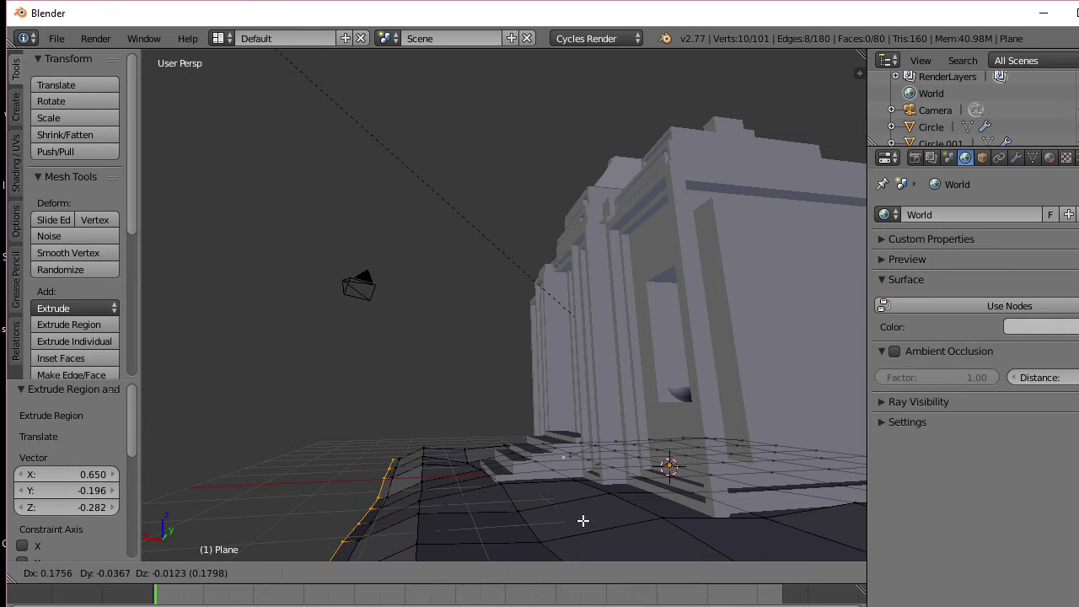
{"action": "left_click", "coordinate": [534, 513]}
{"action": "key", "text": "e"}
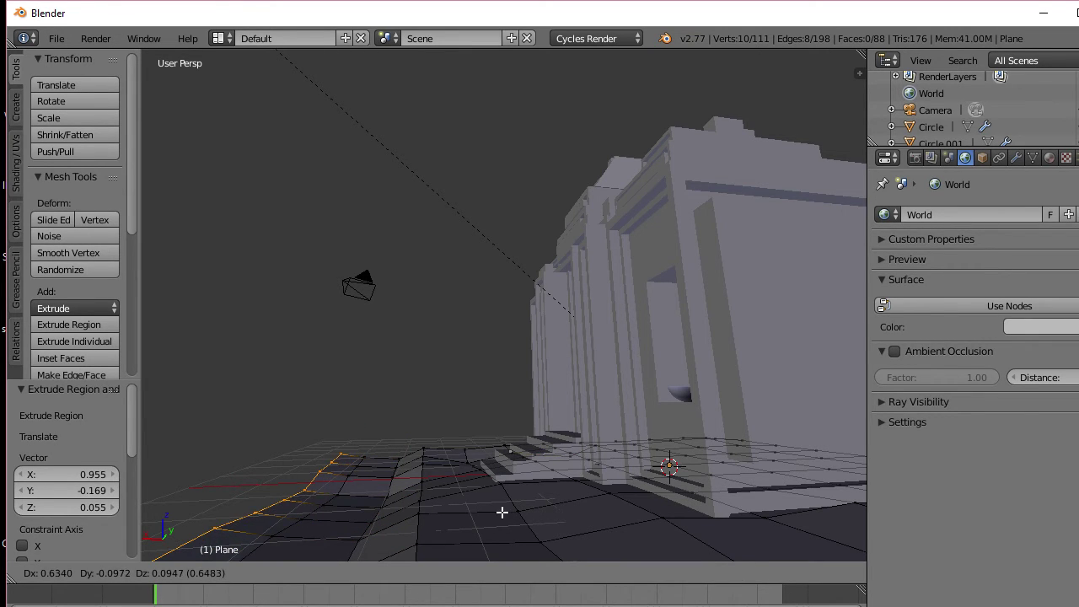
{"action": "left_click", "coordinate": [501, 510]}
Step: Select only the ground's right edge vertices and extrude them outward by about 0.637 along Y and -0.133 along Z
{"action": "middle_click_drag", "start_coordinate": [501, 511], "coordinate": [705, 499]}
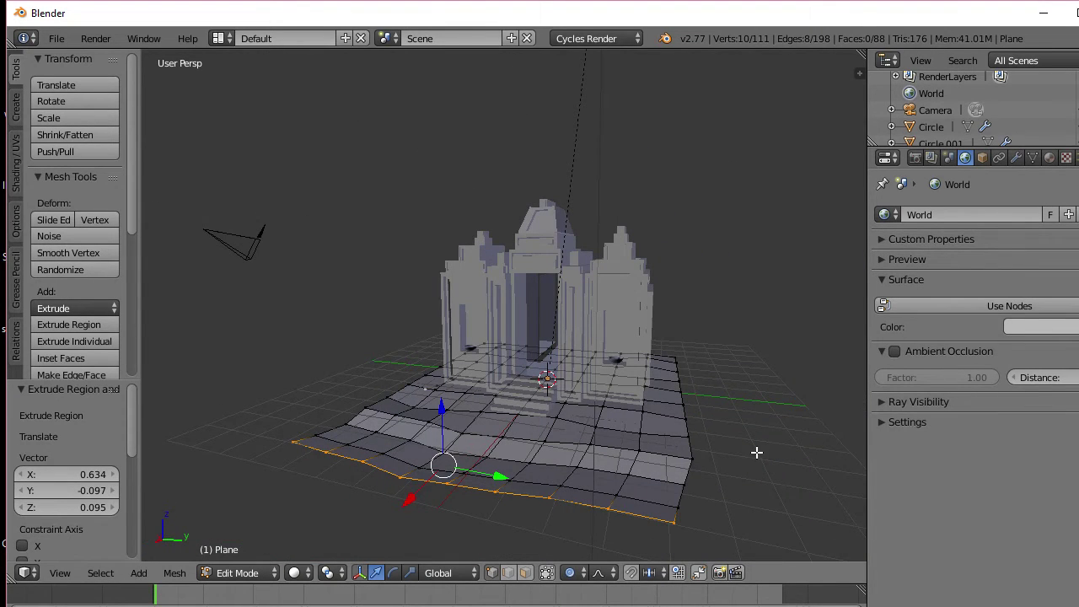
{"action": "key", "text": "a"}
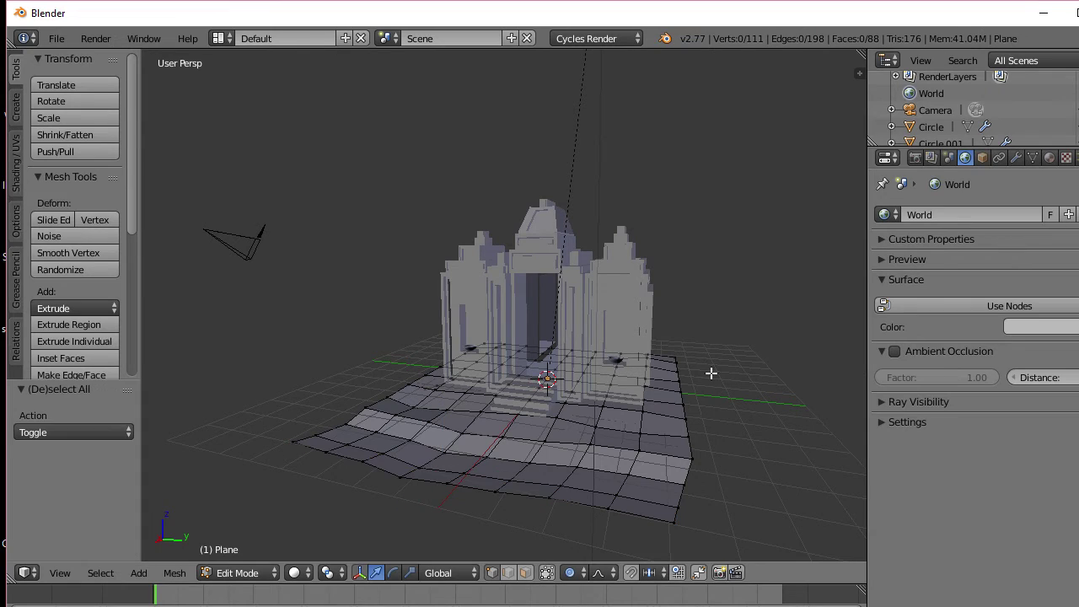
{"action": "key", "text": "b"}
{"action": "left_click_drag", "start_coordinate": [667, 342], "coordinate": [733, 546]}
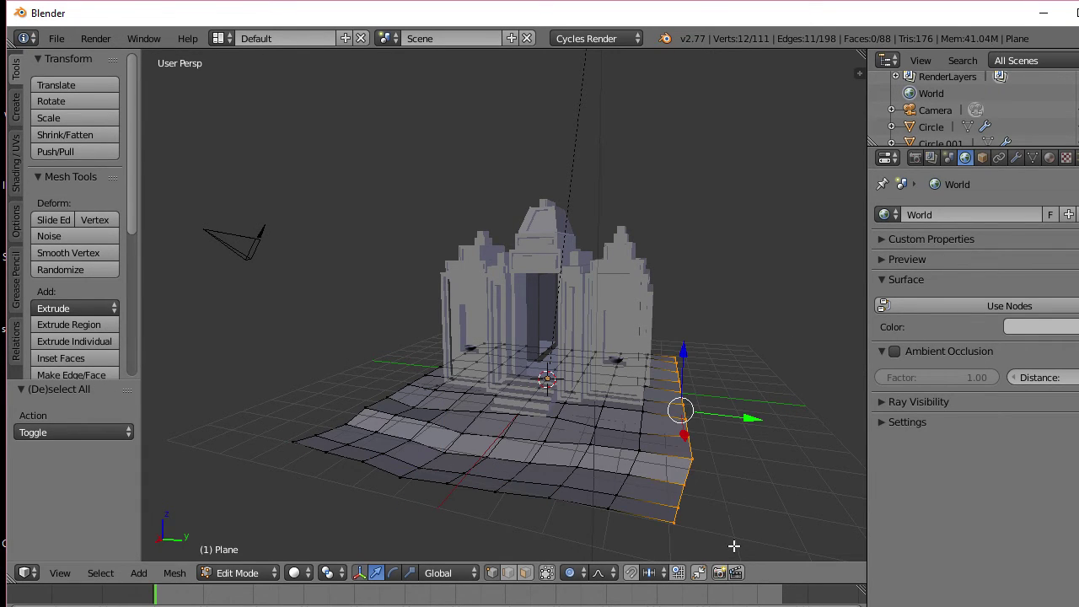
{"action": "key", "text": "e"}
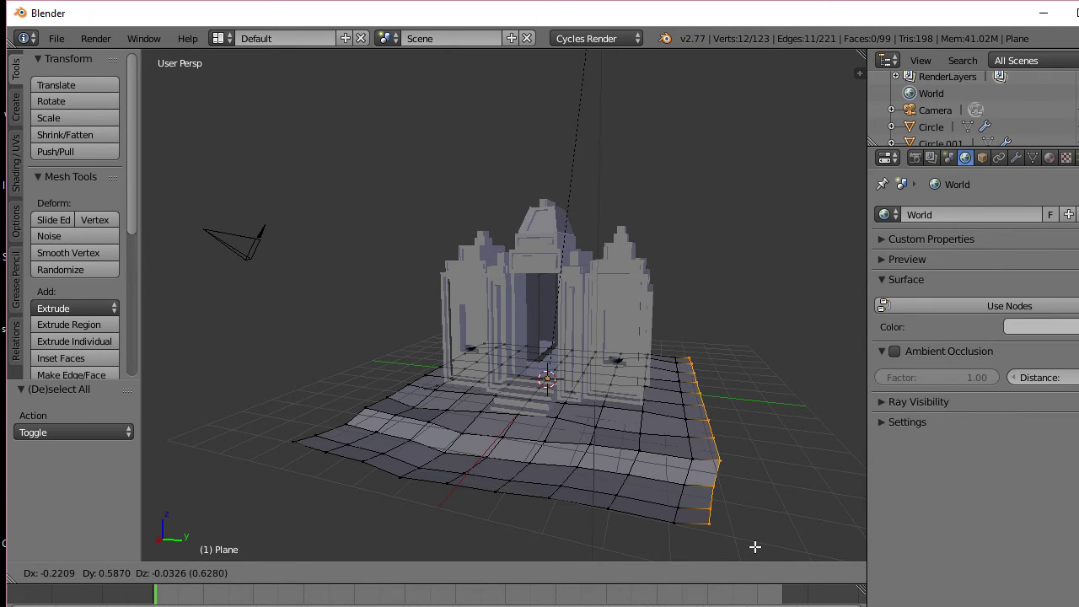
{"action": "left_click", "coordinate": [756, 549]}
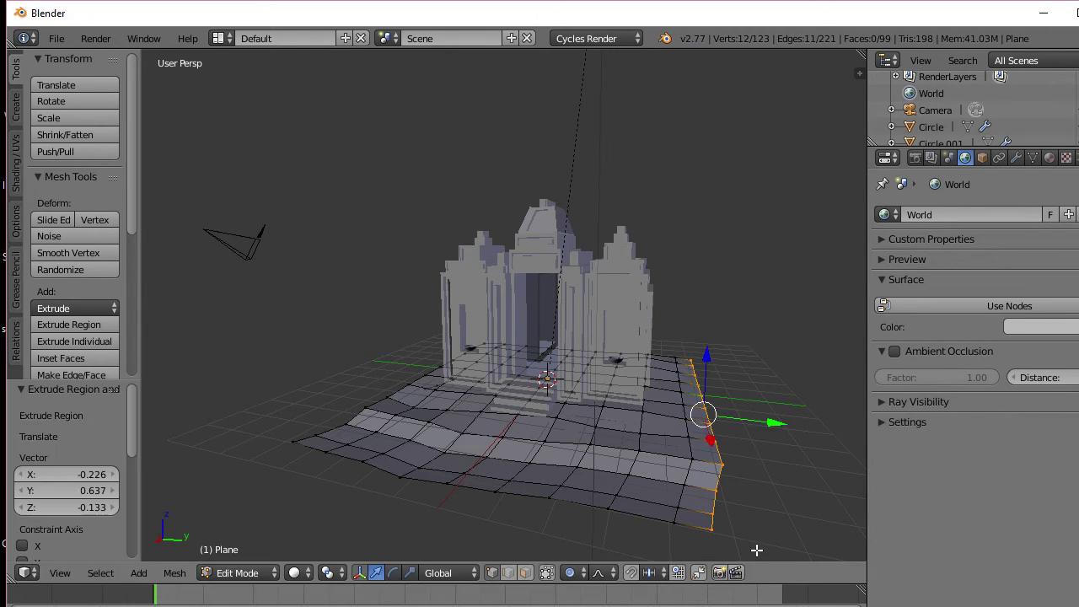
Step: Select only the ground's left edge vertices and extrude them outward by about -0.708 along Y and -0.242 along Z
{"action": "middle_click_drag", "start_coordinate": [754, 551], "coordinate": [553, 393]}
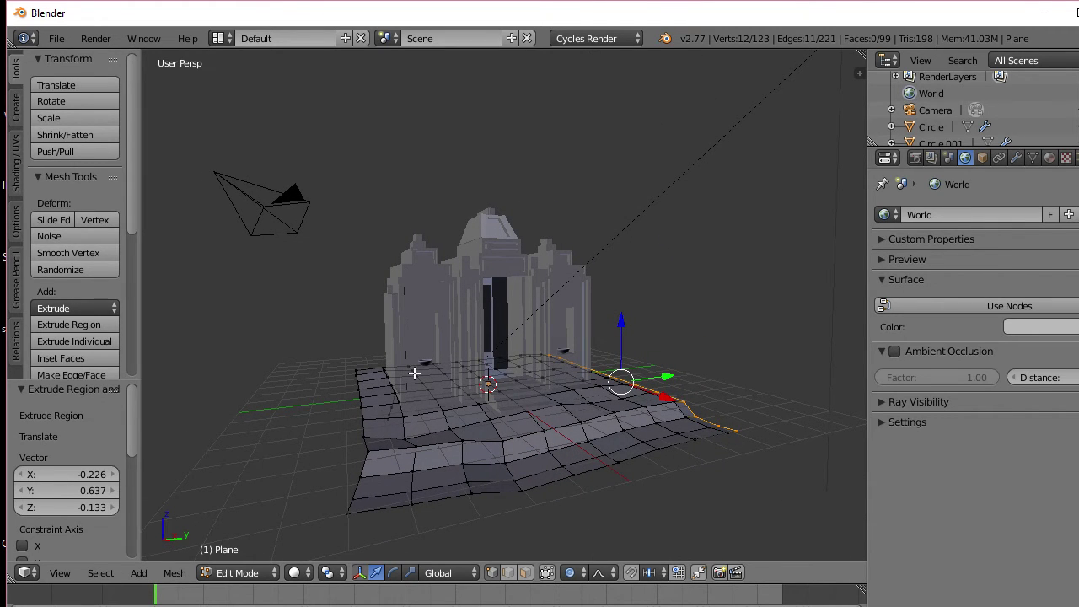
{"action": "key", "text": "a"}
{"action": "key", "text": "b"}
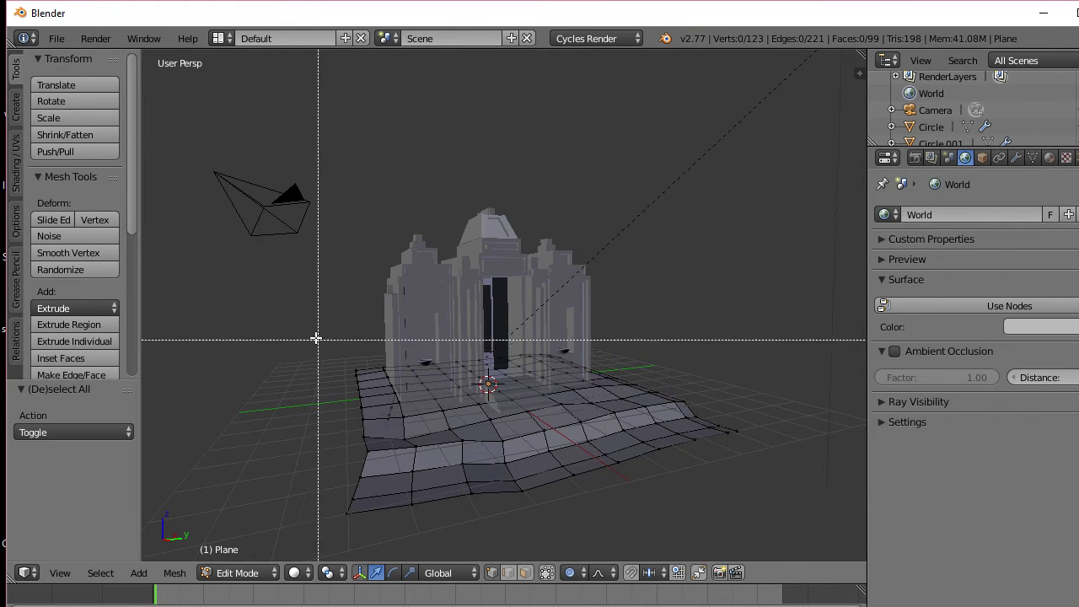
{"action": "left_click_drag", "start_coordinate": [295, 325], "coordinate": [379, 532]}
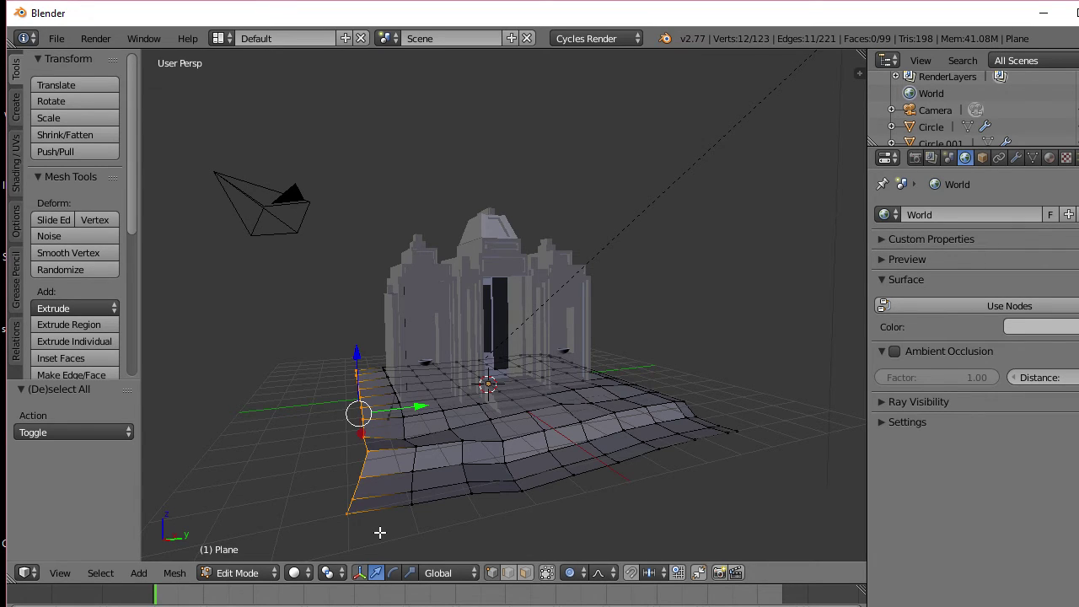
{"action": "key", "text": "e"}
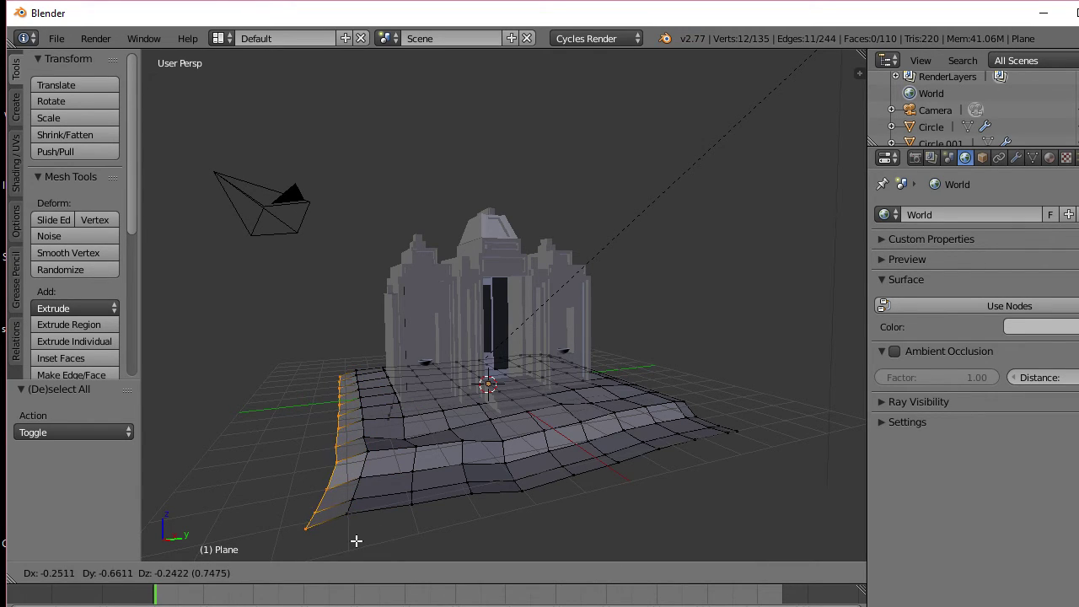
{"action": "left_click", "coordinate": [354, 540]}
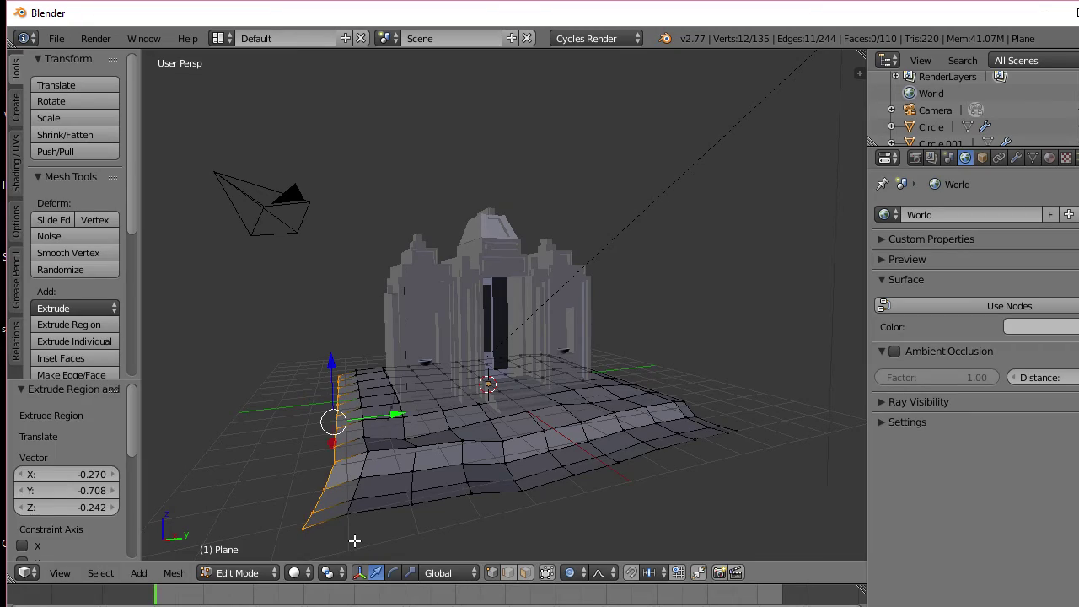
Step: Leave mesh editing and examine the extended terrain around the temple from several angles and up close
{"action": "middle_click_drag", "start_coordinate": [354, 540], "coordinate": [797, 419]}
{"action": "middle_click_drag", "start_coordinate": [680, 432], "coordinate": [228, 411]}
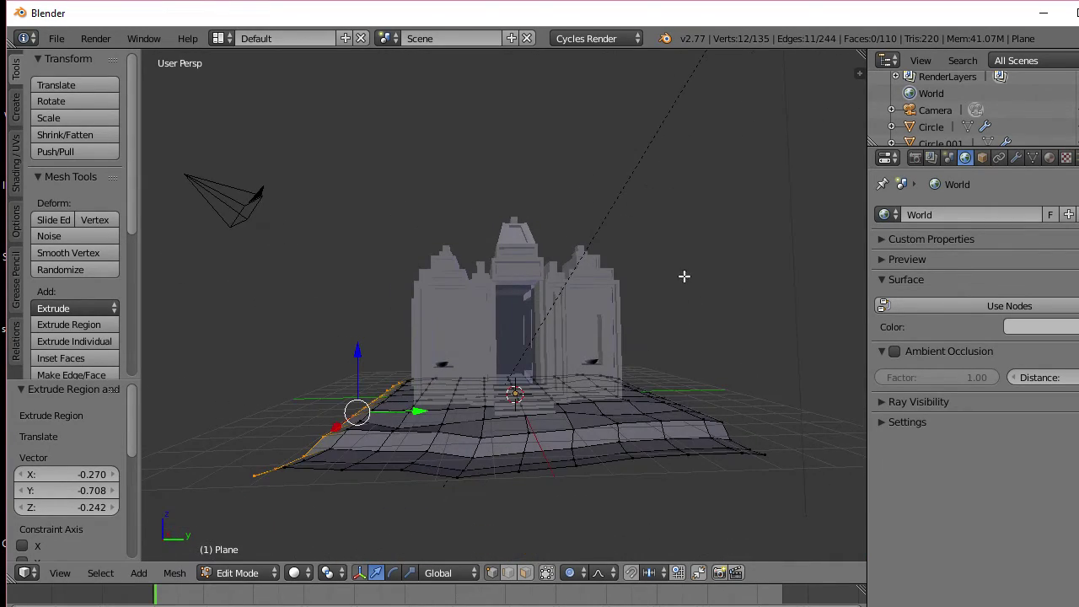
{"action": "middle_click_drag", "start_coordinate": [683, 275], "coordinate": [521, 353]}
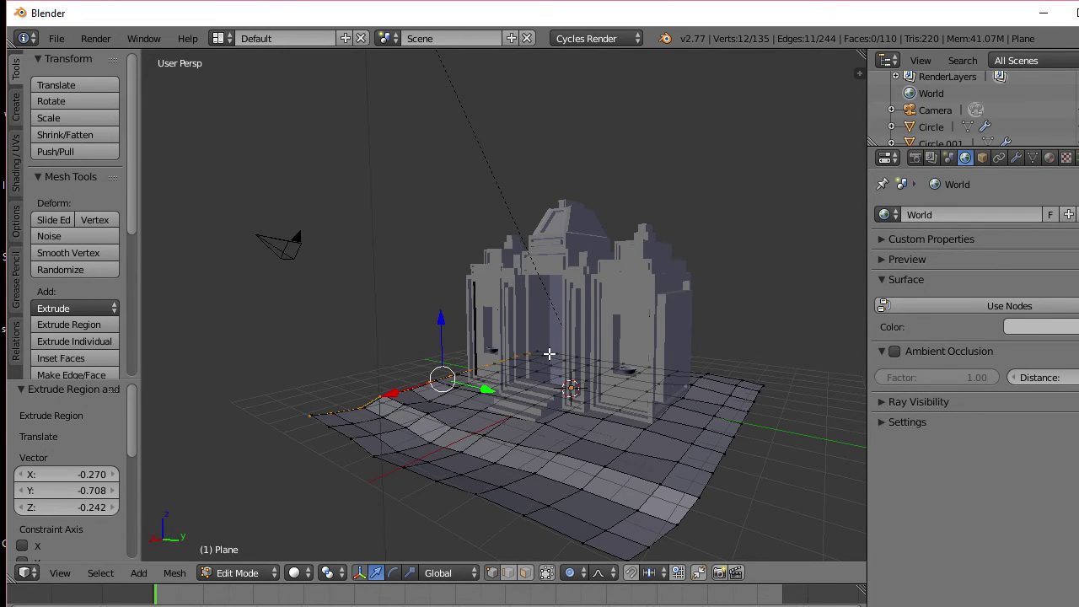
{"action": "key", "text": "Tab"}
{"action": "middle_click_drag", "start_coordinate": [581, 383], "coordinate": [587, 355]}
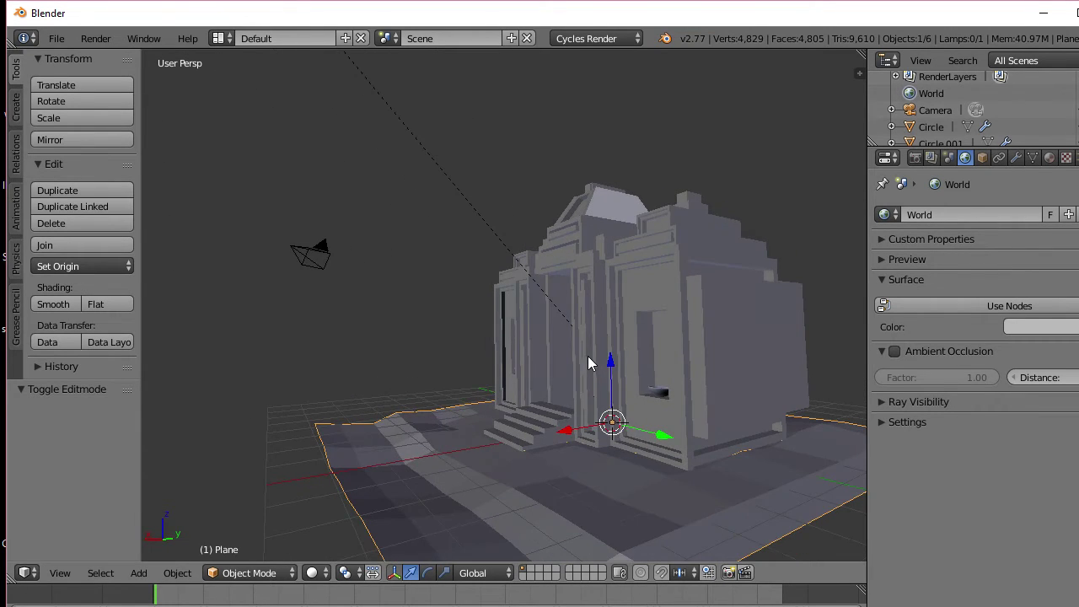
{"action": "scroll", "coordinate": [685, 348], "scroll_direction": "up", "scroll_amount": 5}
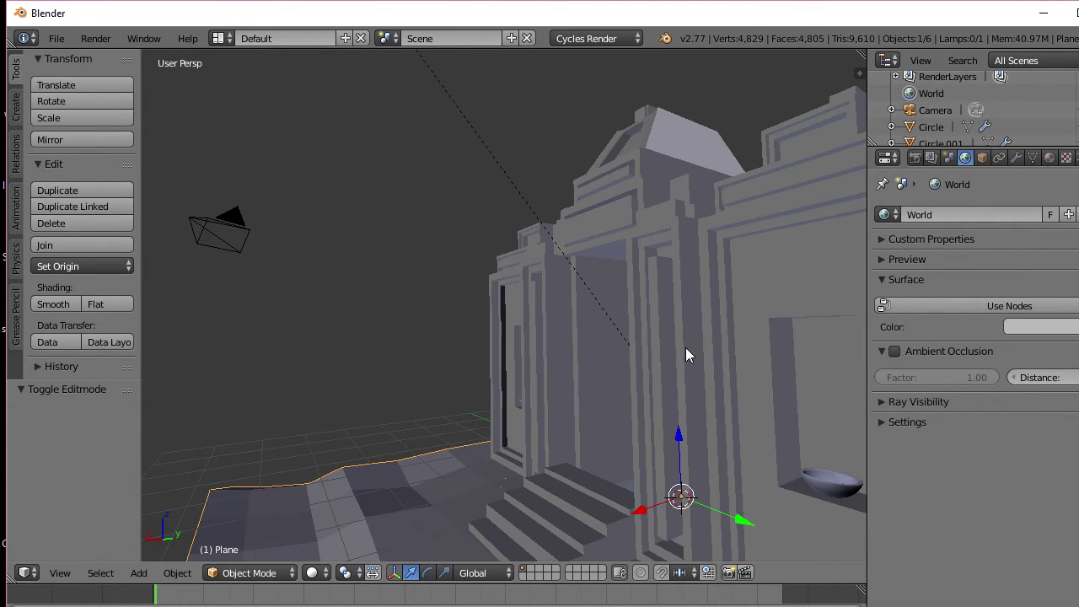
{"action": "scroll", "coordinate": [686, 354], "scroll_direction": "down", "scroll_amount": 3}
{"action": "middle_click_drag", "start_coordinate": [677, 373], "coordinate": [573, 390]}
Step: Lower two neighbouring ground vertices before the temple steps with proportional editing, by about -0.166 and -0.277 along Z
{"action": "key", "text": "Tab"}
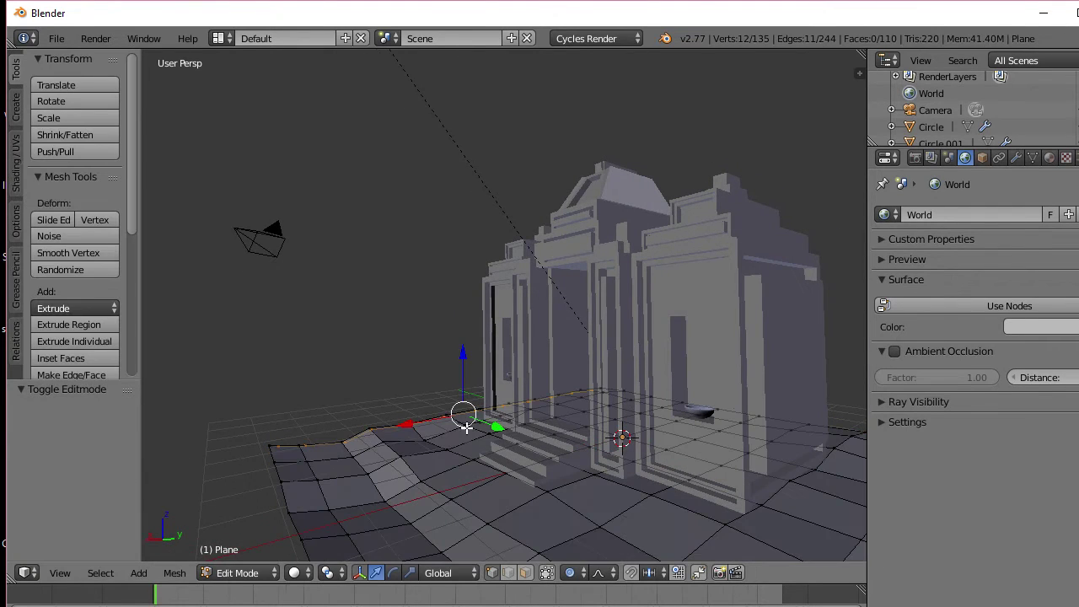
{"action": "right_click", "coordinate": [421, 485]}
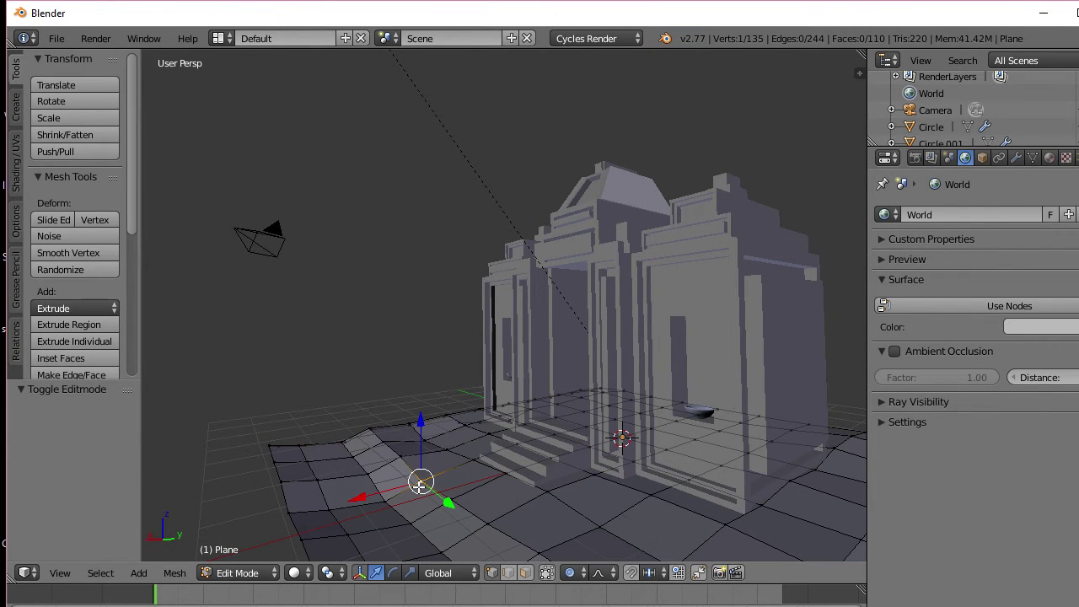
{"action": "key", "text": "g"}
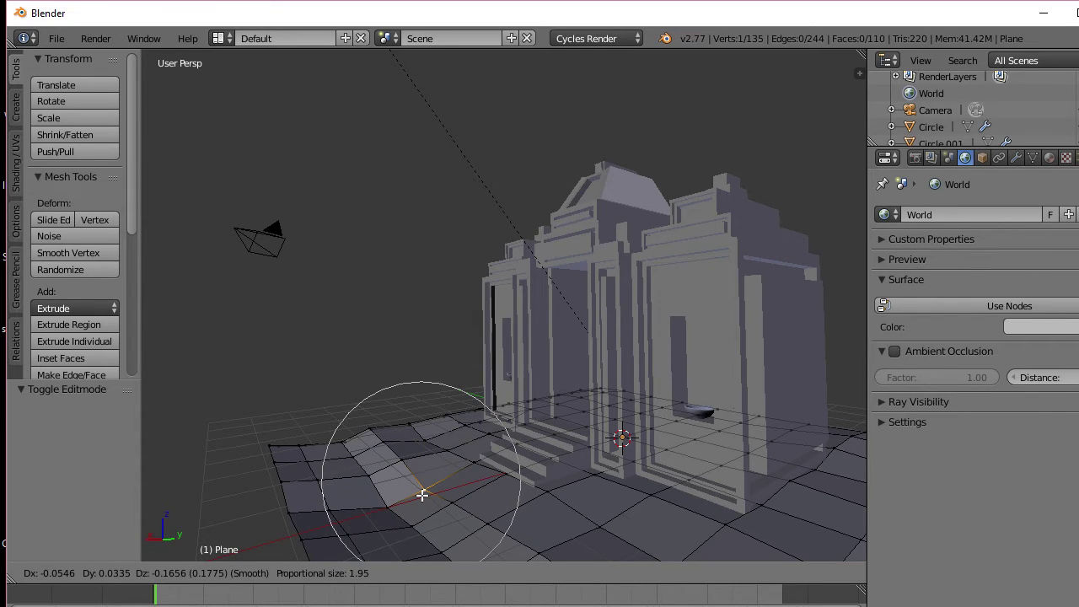
{"action": "left_click", "coordinate": [424, 493]}
{"action": "key", "text": "g"}
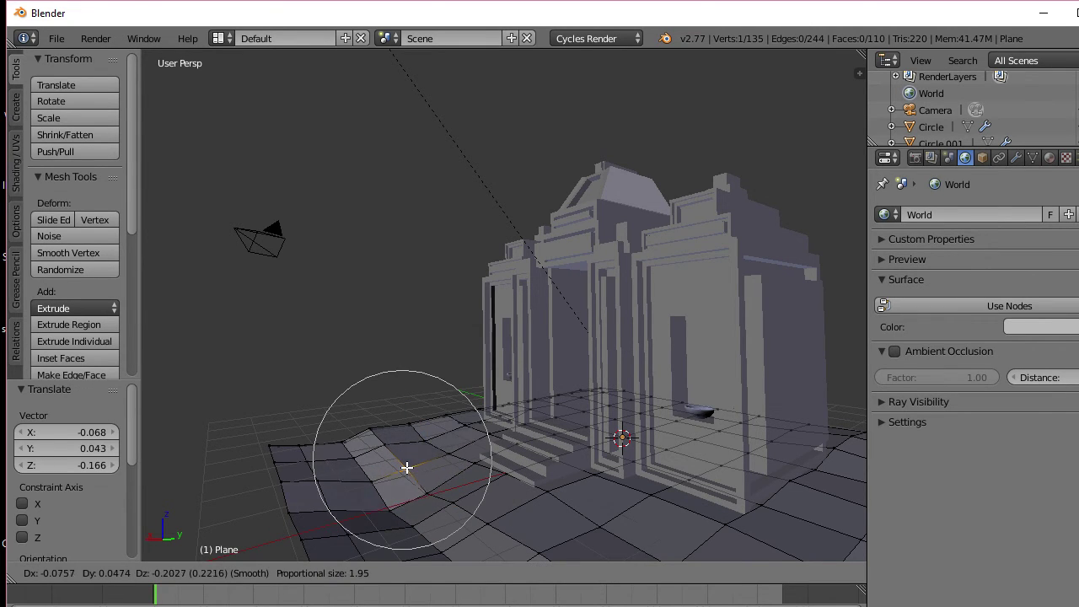
{"action": "left_click", "coordinate": [408, 471]}
{"action": "mouse_move", "coordinate": [412, 472]}
{"action": "middle_mouse_down"}
{"action": "mouse_move", "coordinate": [511, 440]}
{"action": "mouse_move", "coordinate": [475, 456]}
{"action": "mouse_move", "coordinate": [599, 462]}
{"action": "middle_mouse_up"}
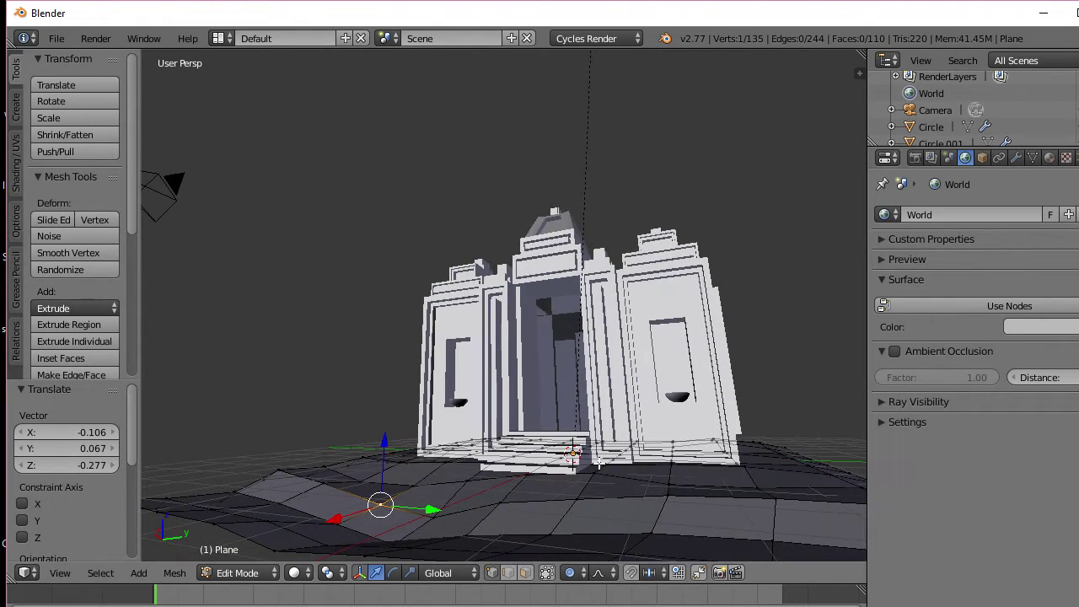
Step: Lower two more ground vertices, before the steps and before the temple's right wing, by about -0.142 and -0.148 along Z
{"action": "key", "text": "g"}
{"action": "left_click", "coordinate": [590, 508]}
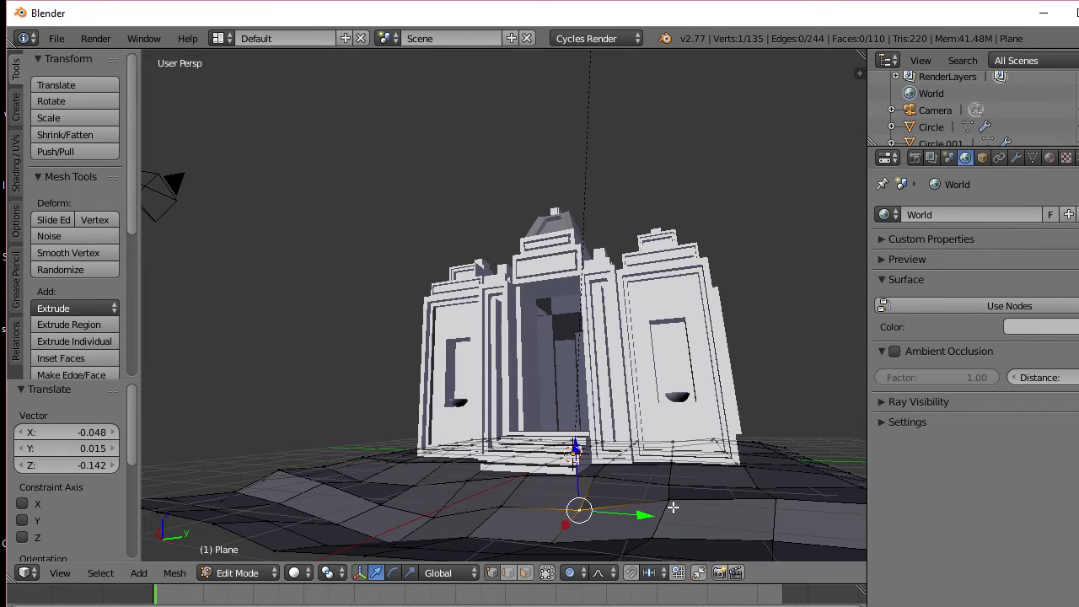
{"action": "key", "text": "g"}
{"action": "left_click", "coordinate": [775, 511]}
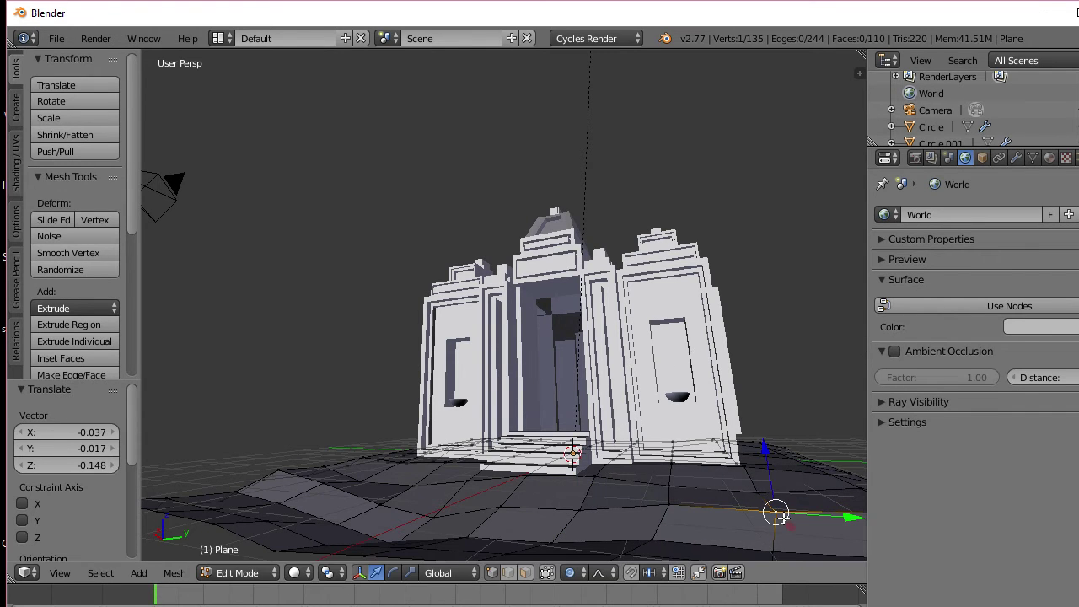
{"action": "middle_click_drag", "start_coordinate": [767, 517], "coordinate": [253, 550]}
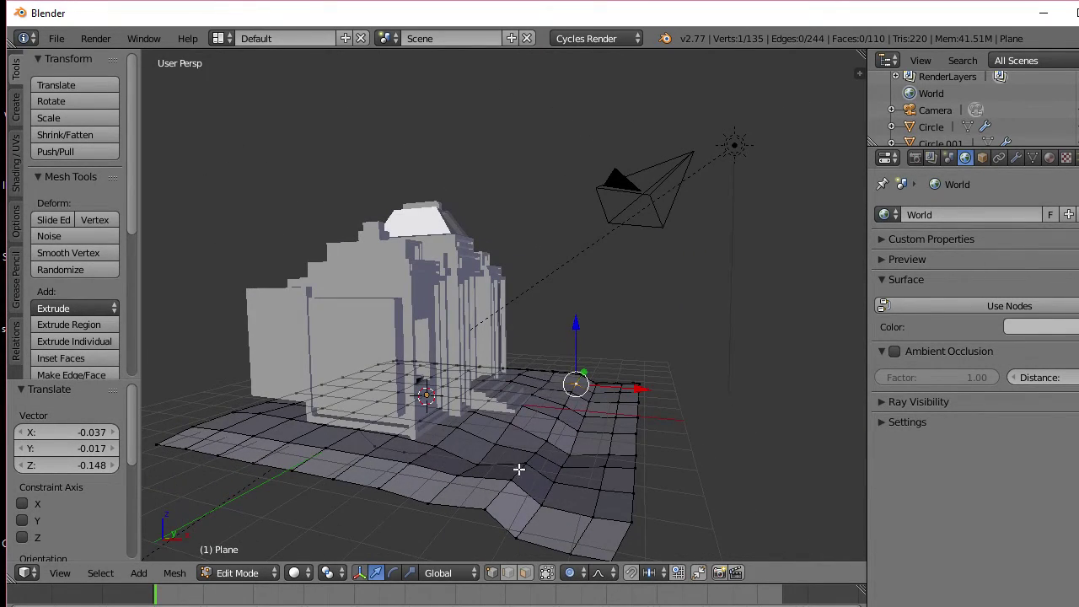
Step: Raise two ground vertices beside the steps slightly, by about 0.063 and 0.046 along Z, and leave mesh editing
{"action": "key", "text": "g"}
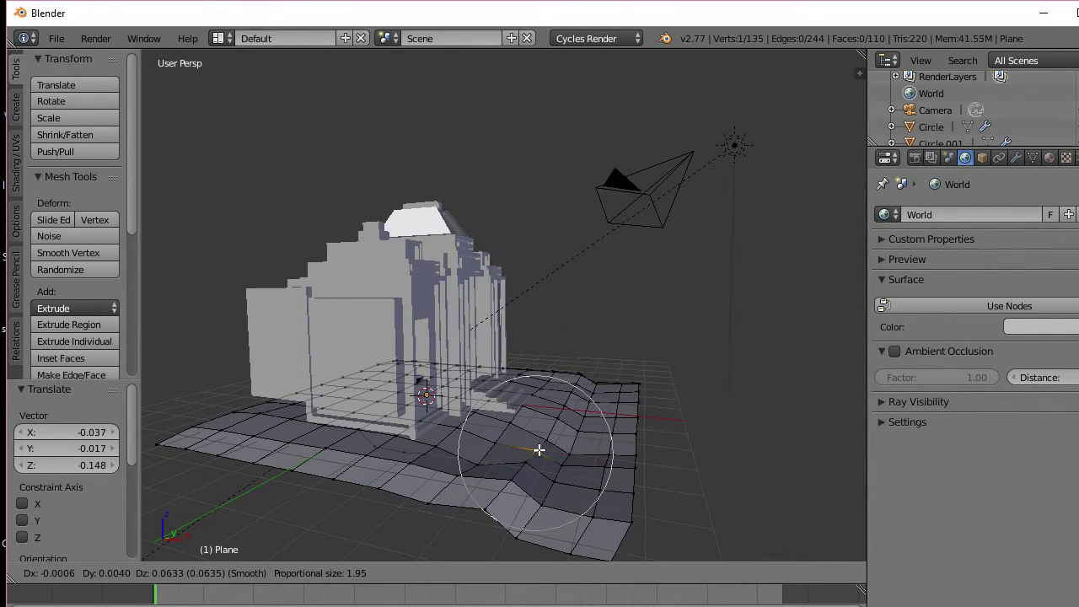
{"action": "left_click", "coordinate": [539, 448]}
{"action": "key", "text": "g"}
{"action": "left_click", "coordinate": [545, 437]}
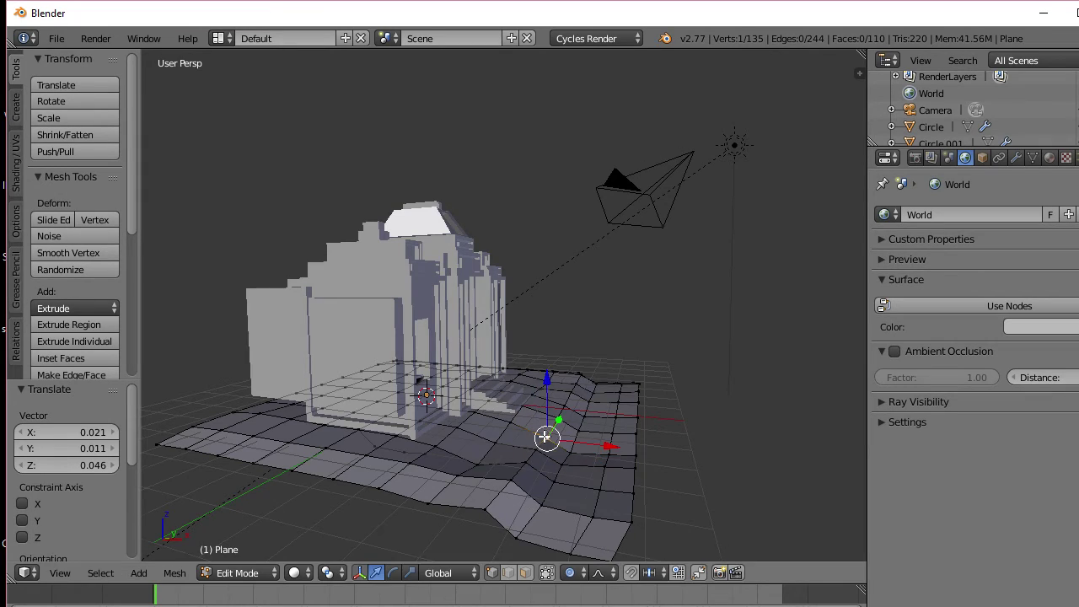
{"action": "middle_click_drag", "start_coordinate": [545, 436], "coordinate": [458, 422]}
{"action": "scroll", "coordinate": [530, 425], "scroll_direction": "up", "scroll_amount": 2}
{"action": "middle_click_drag", "start_coordinate": [531, 424], "coordinate": [385, 411]}
{"action": "key", "text": "Tab"}
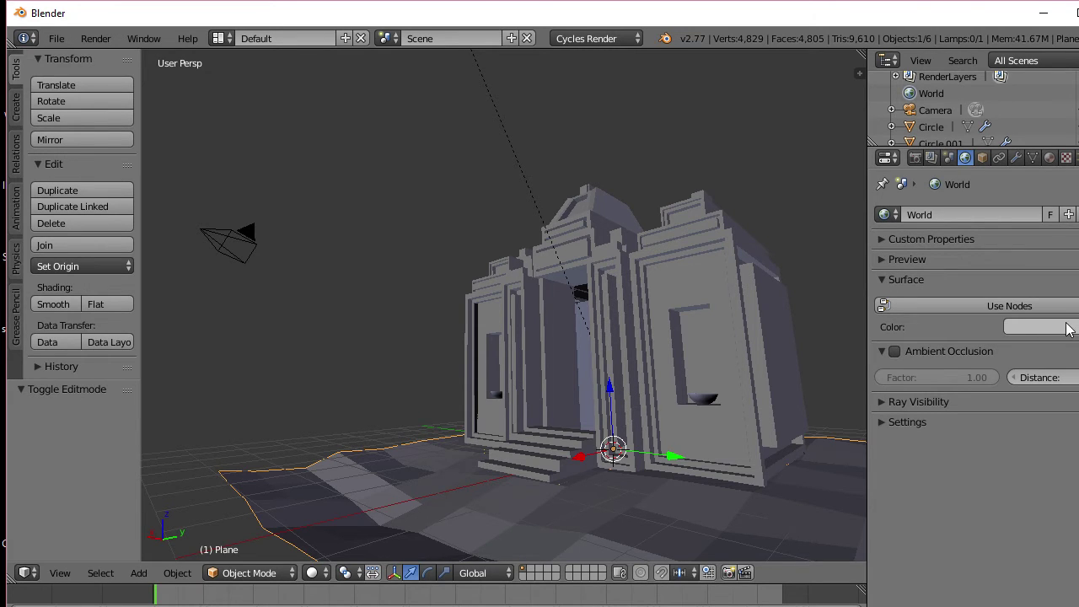
Step: Select all vertices of the ground mesh in mesh editing
{"action": "key", "text": "Tab"}
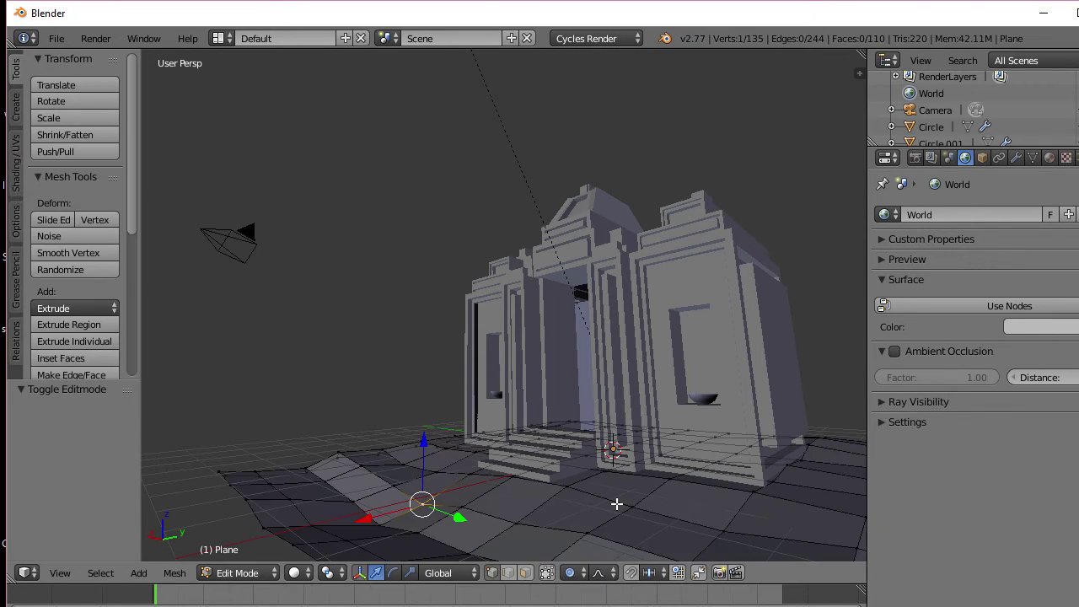
{"action": "key", "text": "Tab"}
{"action": "key", "text": "a"}
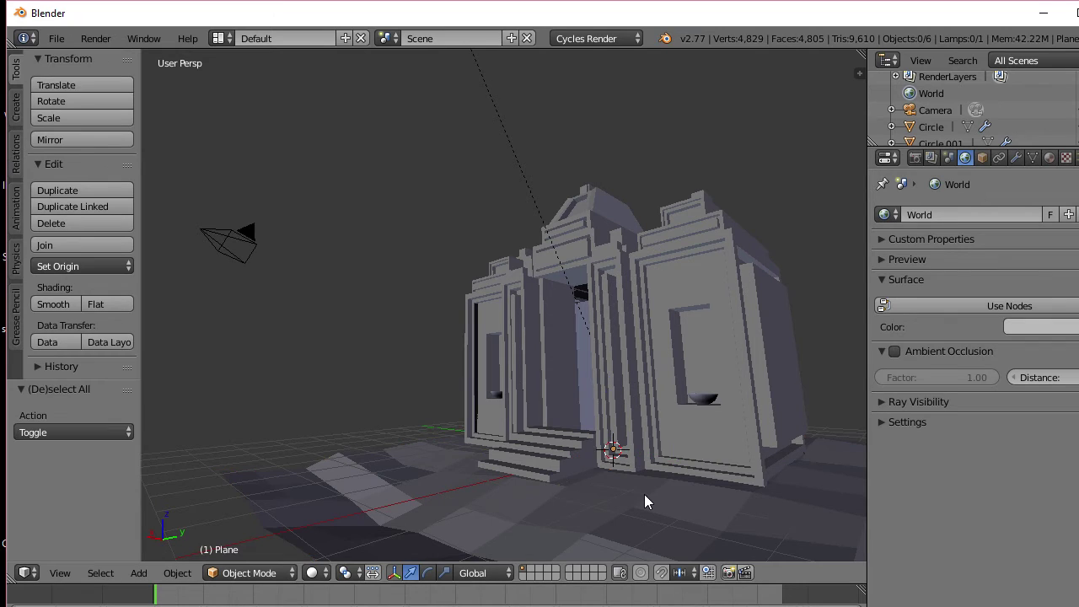
{"action": "key", "text": "a"}
{"action": "key", "text": "a"}
{"action": "key", "text": "Tab"}
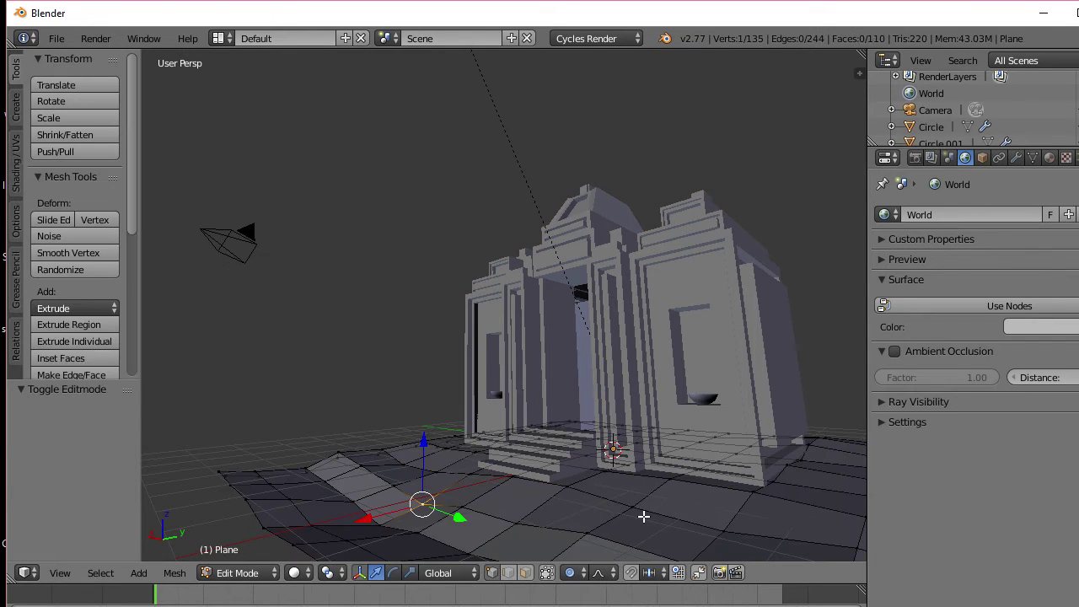
{"action": "key", "text": "a"}
{"action": "key", "text": "a"}
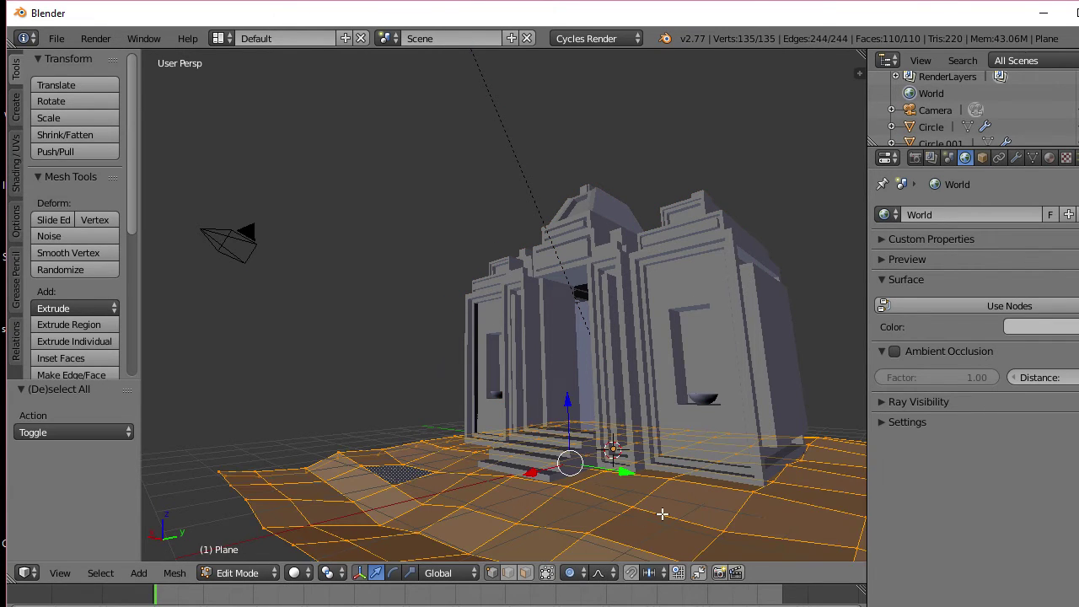
Step: Darken the world's surface colour to a medium grey and leave mesh editing
{"action": "left_click", "coordinate": [1064, 329]}
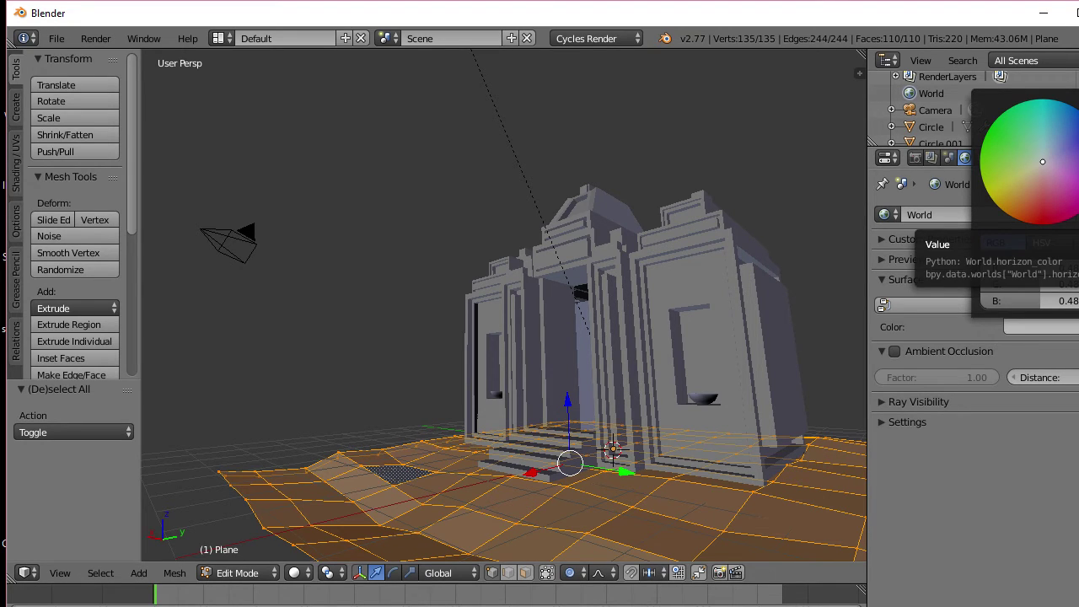
{"action": "left_click_drag", "start_coordinate": [1078, 135], "coordinate": [1078, 152]}
{"action": "key", "text": "Tab"}
Step: Preview the scene with Rendered viewport shading and examine the temple, terrain and steps from several angles and up close
{"action": "middle_click_drag", "start_coordinate": [676, 419], "coordinate": [687, 444]}
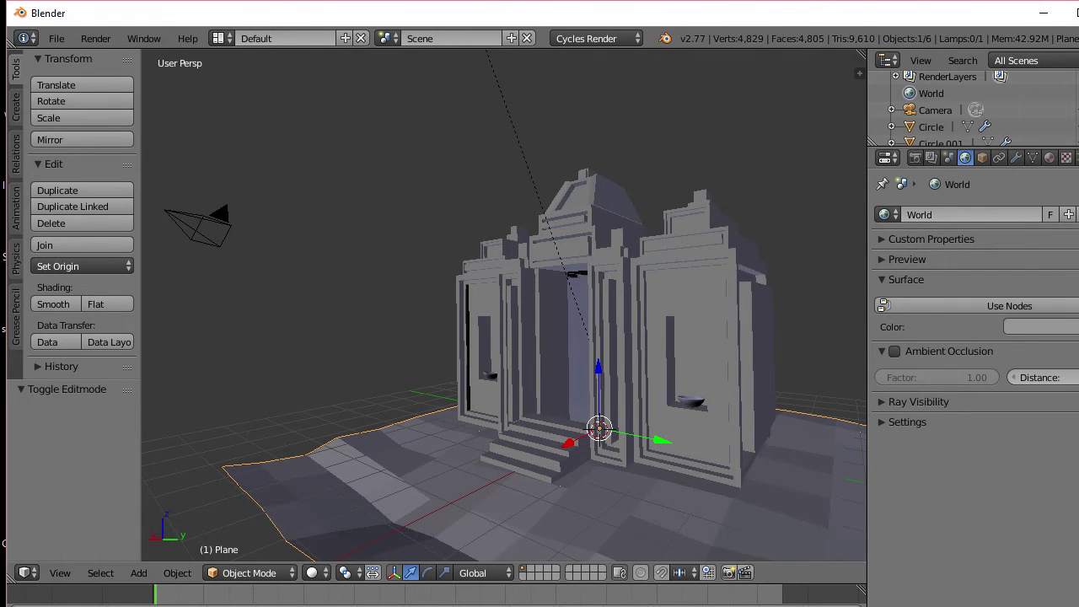
{"action": "left_click", "coordinate": [326, 576]}
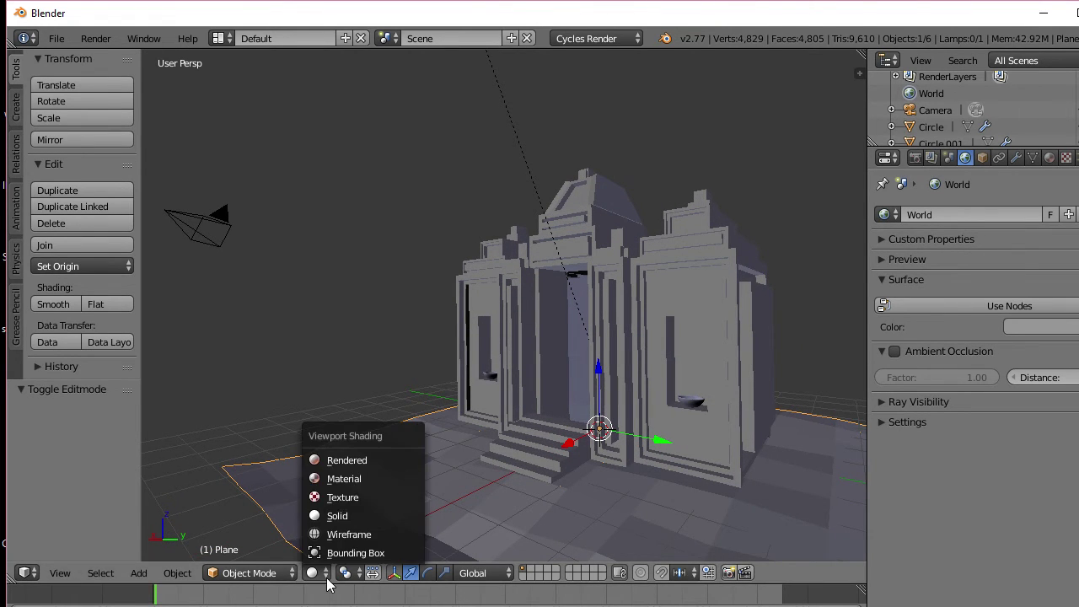
{"action": "left_click", "coordinate": [348, 461]}
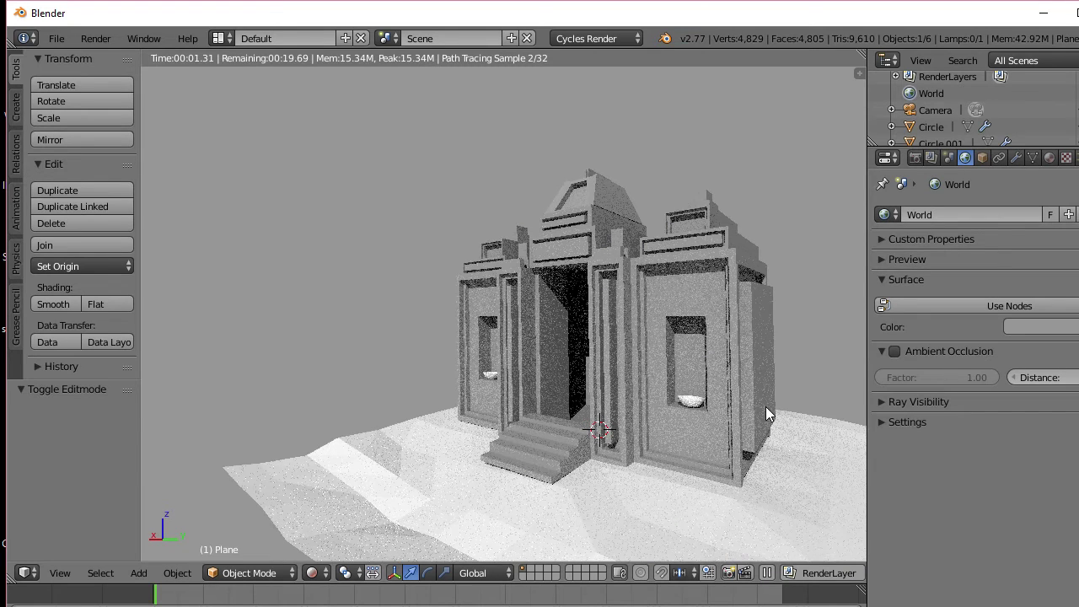
{"action": "middle_click_drag", "start_coordinate": [762, 404], "coordinate": [722, 403]}
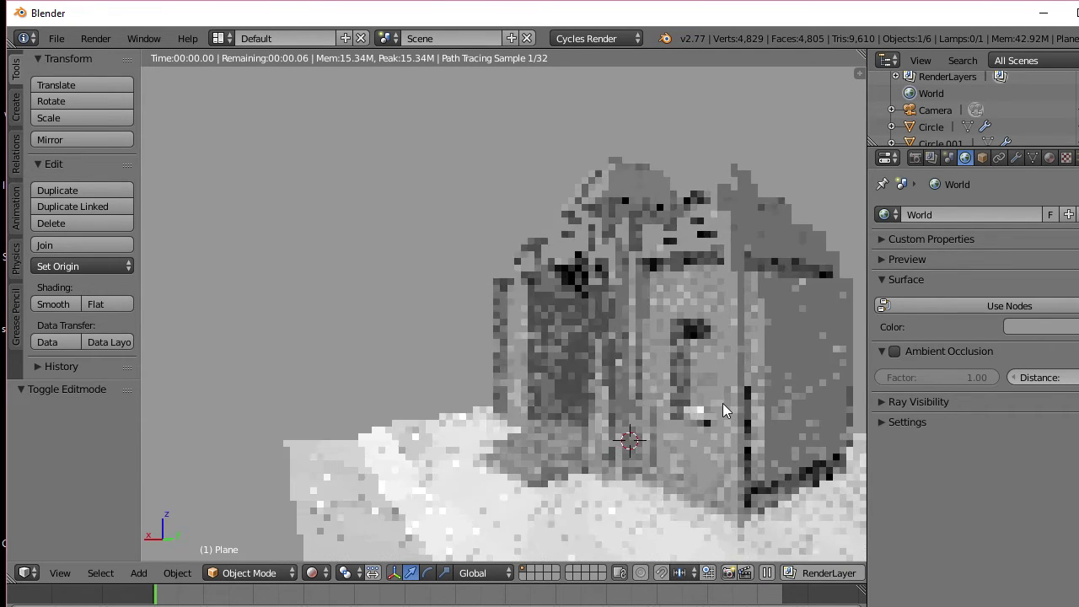
{"action": "scroll", "coordinate": [723, 403], "scroll_direction": "down", "scroll_amount": 3}
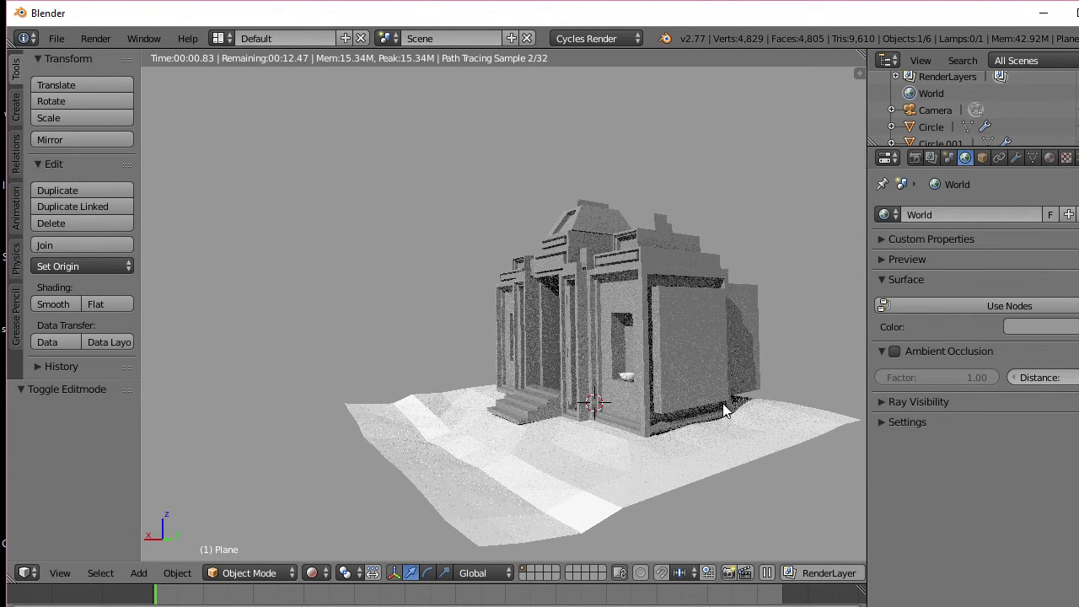
{"action": "middle_click_drag", "start_coordinate": [723, 403], "coordinate": [791, 407]}
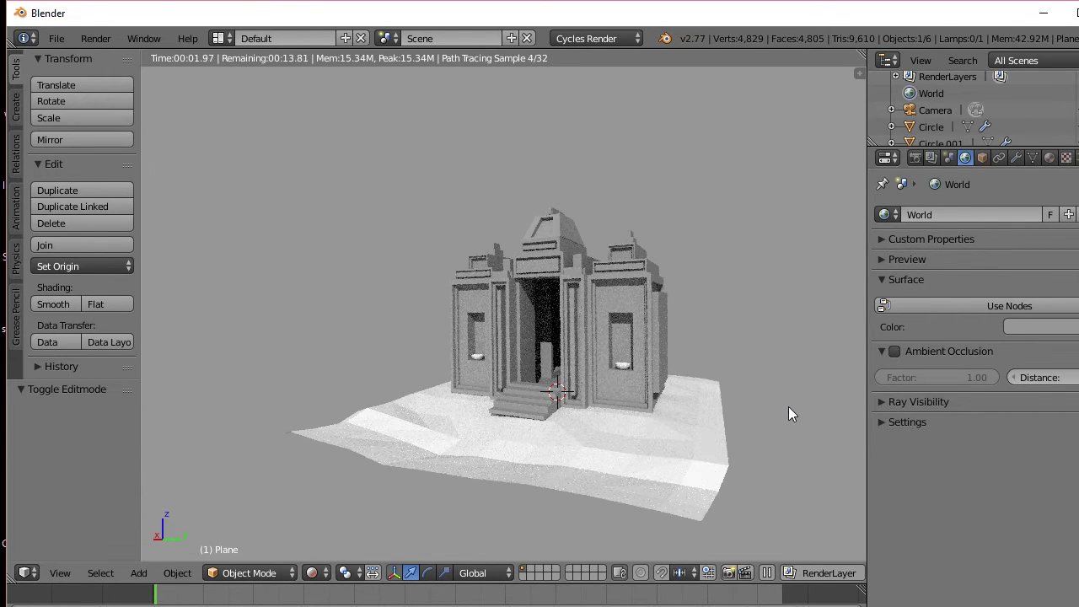
{"action": "scroll", "coordinate": [682, 412], "scroll_direction": "up", "scroll_amount": 6}
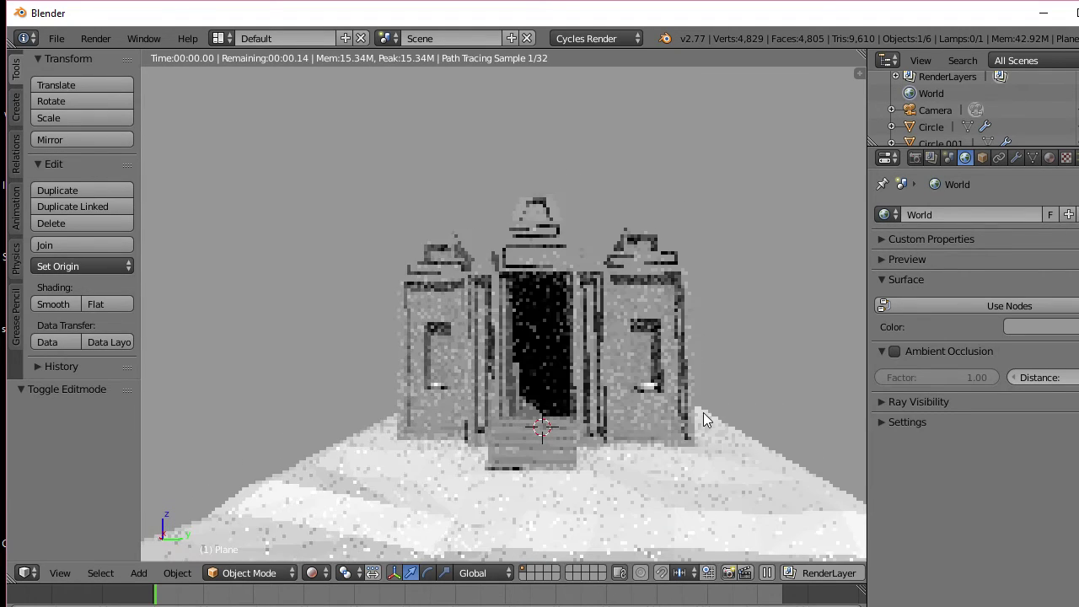
{"action": "scroll", "coordinate": [564, 498], "scroll_direction": "up", "scroll_amount": 3}
{"action": "middle_click_drag", "start_coordinate": [564, 498], "coordinate": [616, 526]}
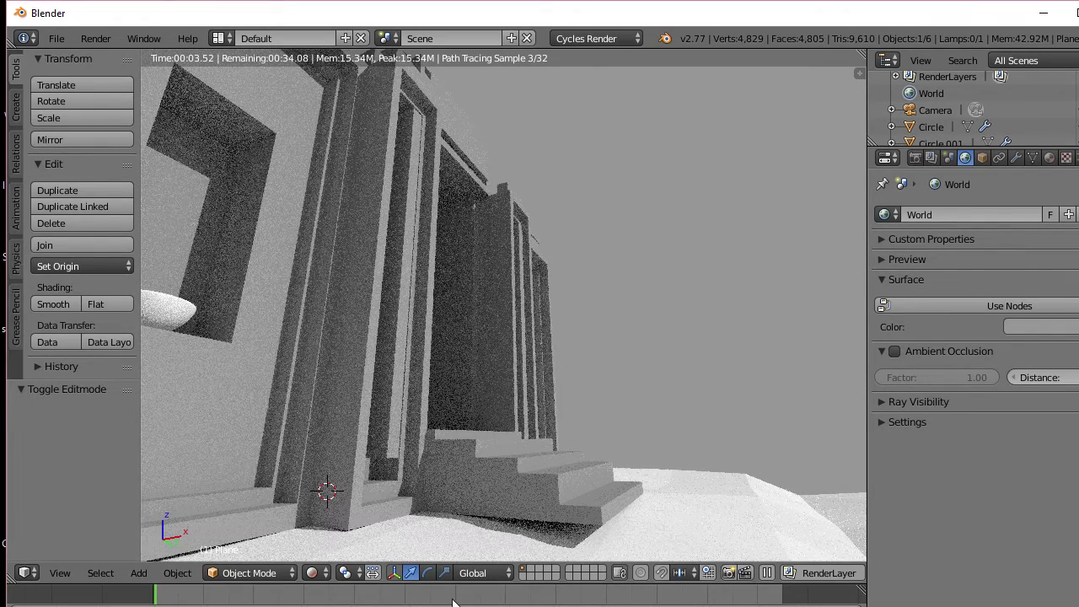
Step: Return the viewport to Solid shading near the temple steps
{"action": "left_click", "coordinate": [320, 573]}
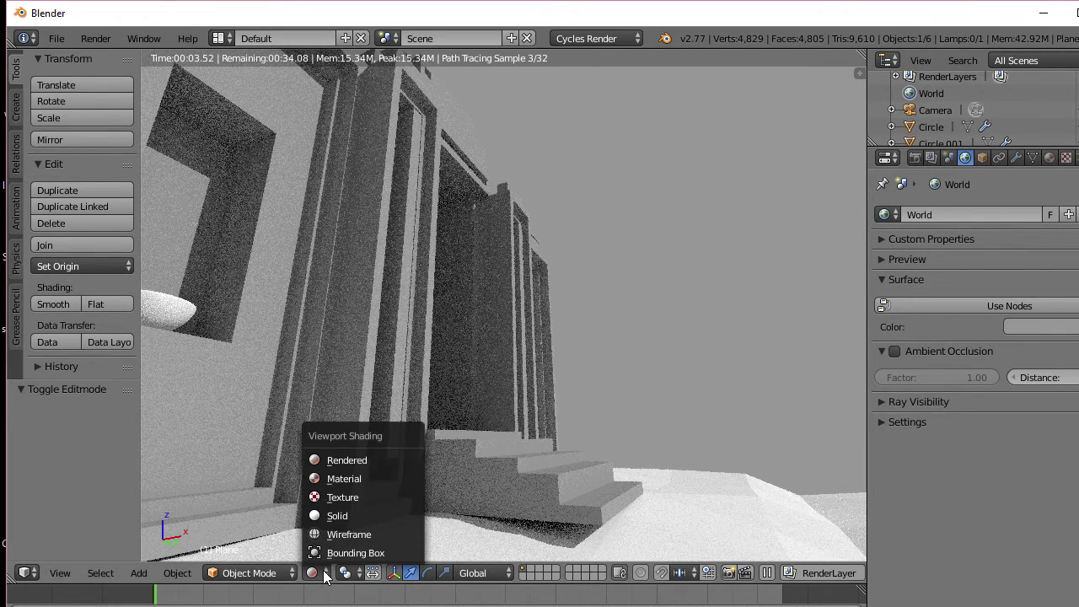
{"action": "left_click", "coordinate": [348, 515]}
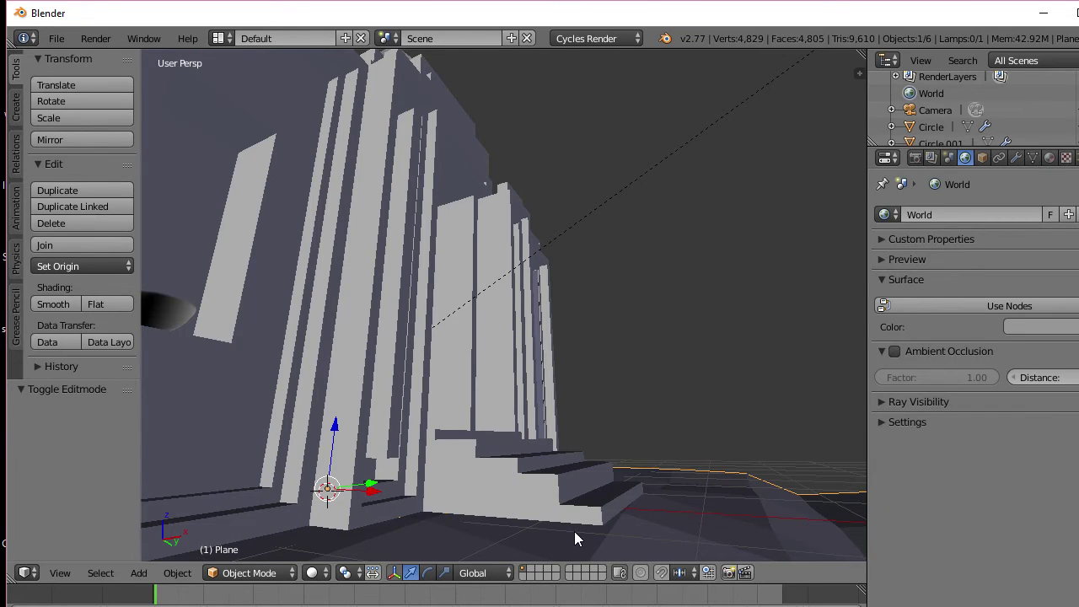
{"action": "middle_click_drag", "start_coordinate": [575, 532], "coordinate": [576, 535]}
{"action": "scroll", "coordinate": [577, 535], "scroll_direction": "down", "scroll_amount": 1}
{"action": "scroll", "coordinate": [577, 535], "scroll_direction": "up", "scroll_amount": 1}
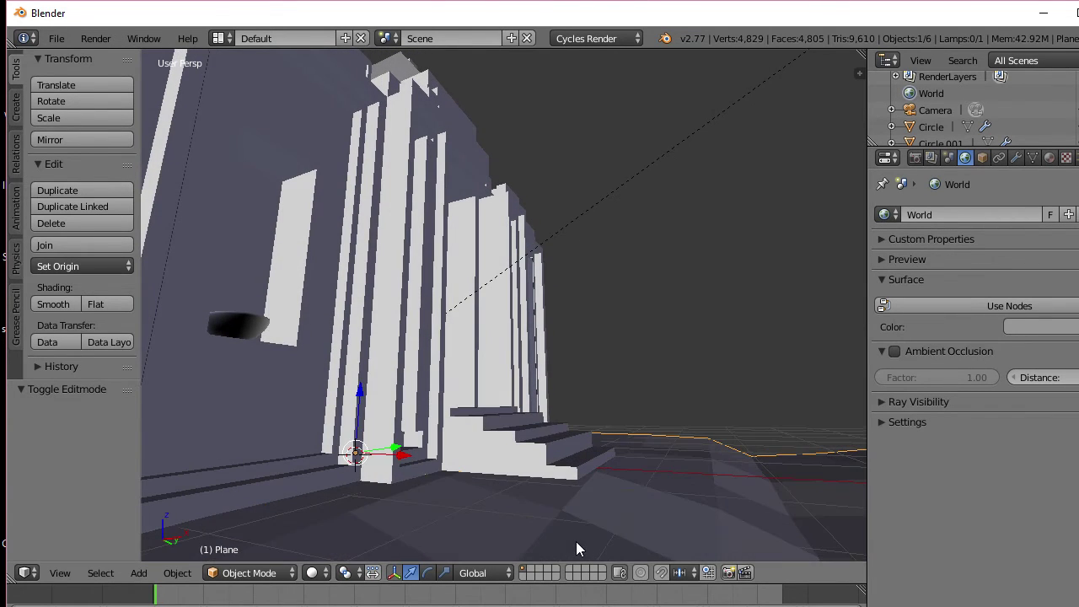
Step: Raise the ground vertex beside the bottom step by about 0.191 along Z and 0.051 along X to meet the stairs
{"action": "key", "text": "Tab"}
{"action": "middle_click_drag", "start_coordinate": [582, 520], "coordinate": [582, 532]}
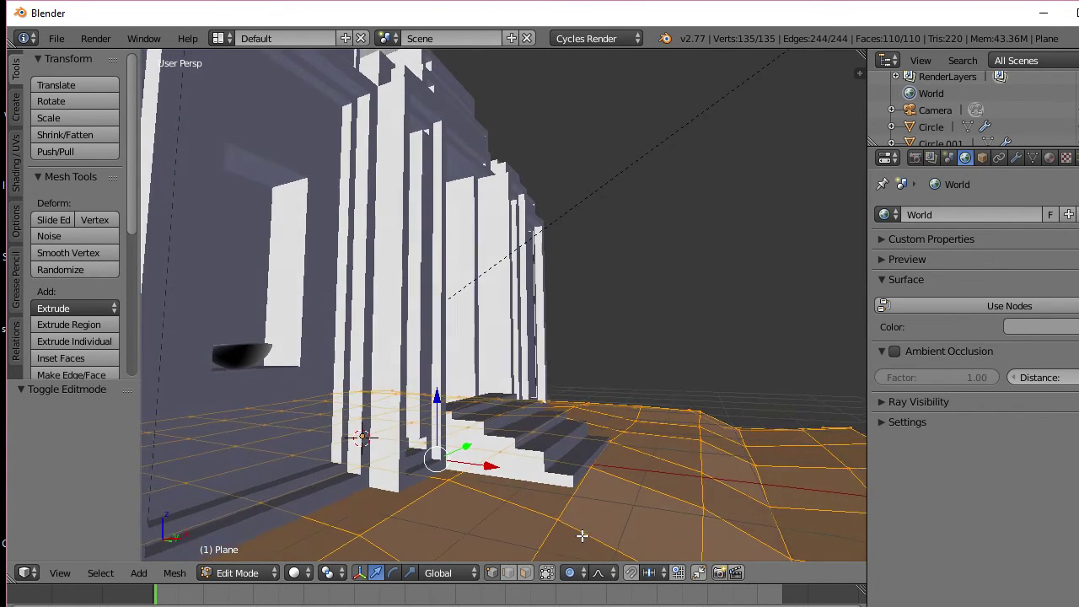
{"action": "right_click", "coordinate": [559, 519]}
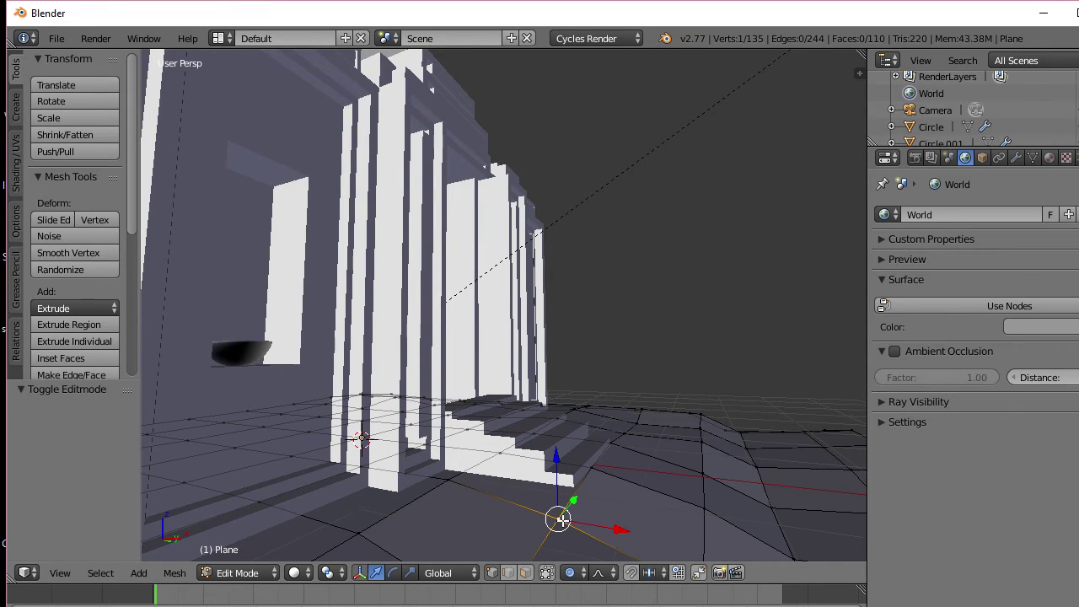
{"action": "key", "text": "g"}
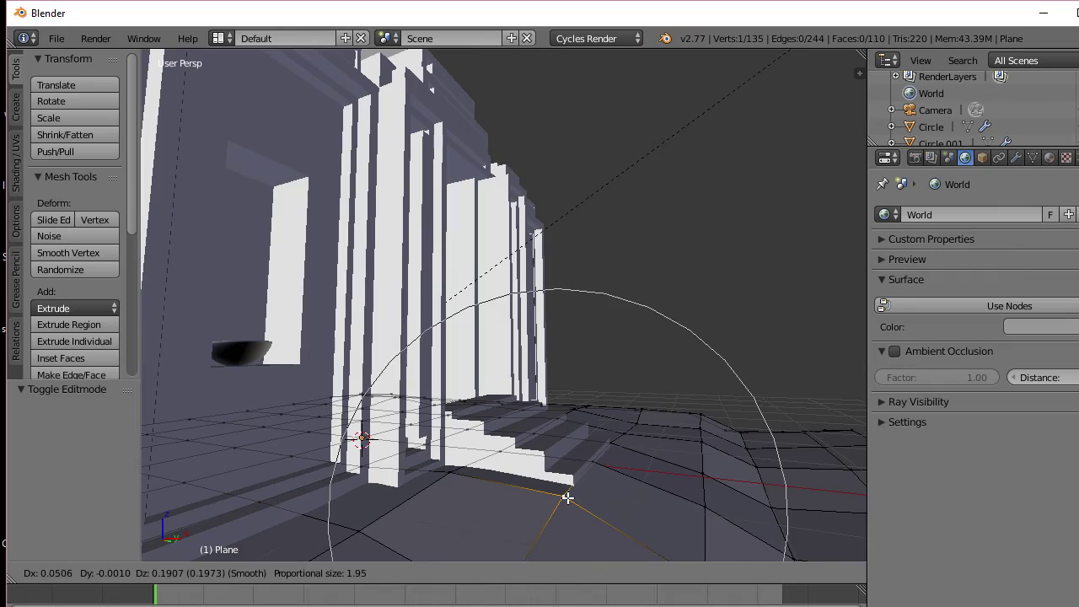
{"action": "left_click", "coordinate": [567, 498]}
{"action": "middle_click_drag", "start_coordinate": [566, 488], "coordinate": [349, 510]}
{"action": "scroll", "coordinate": [359, 489], "scroll_direction": "down", "scroll_amount": 3}
{"action": "scroll", "coordinate": [369, 506], "scroll_direction": "down", "scroll_amount": 3}
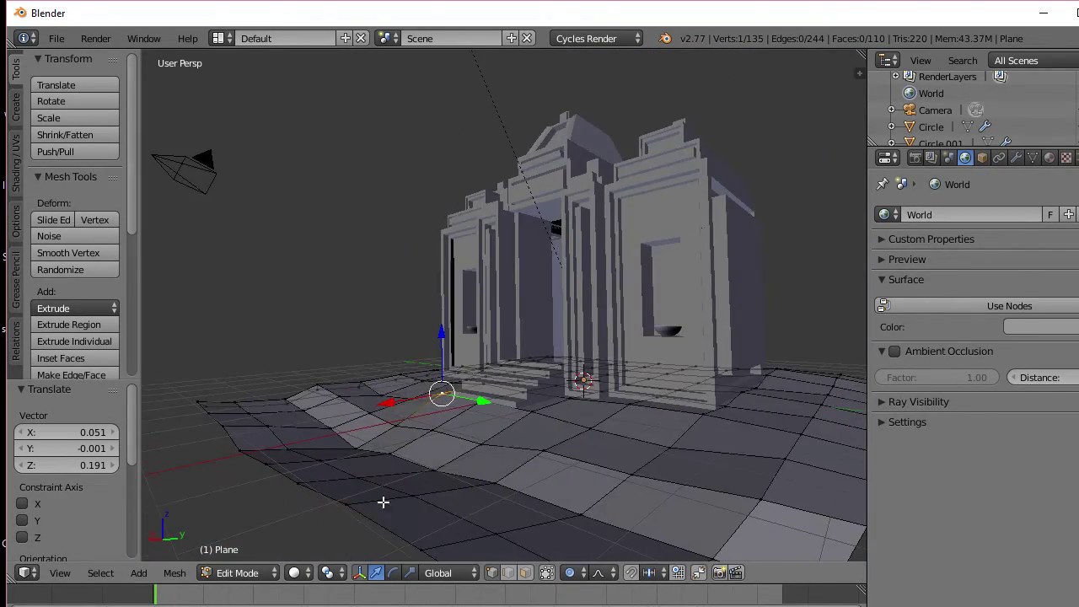
Step: Leave mesh editing and examine how the reshaped ground meets the temple's front and side walls
{"action": "scroll", "coordinate": [542, 441], "scroll_direction": "up", "scroll_amount": 3}
{"action": "middle_click_drag", "start_coordinate": [542, 441], "coordinate": [484, 448]}
{"action": "key", "text": "Tab"}
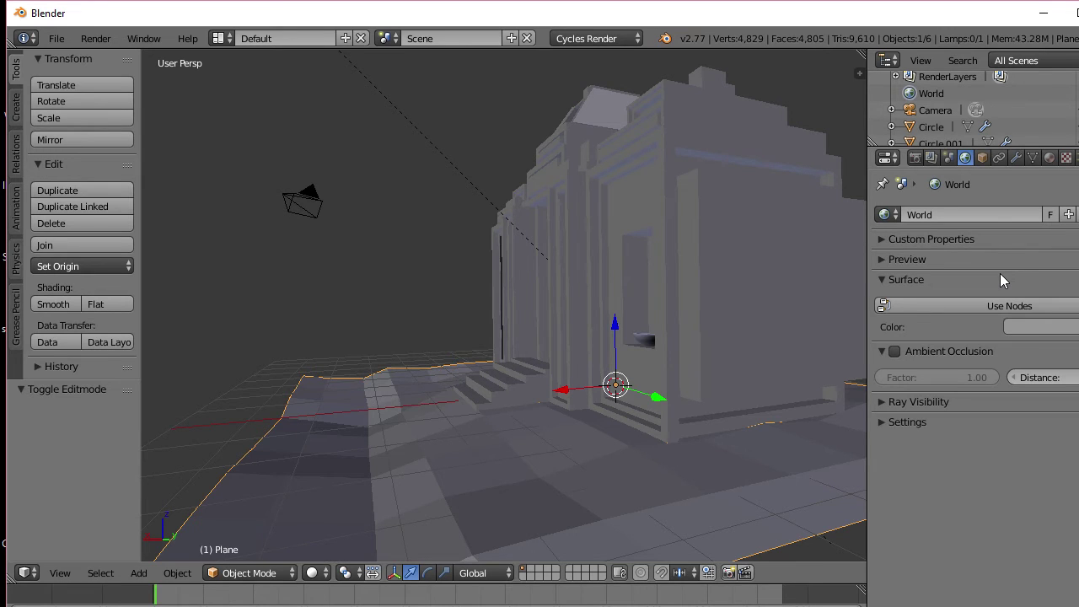
{"action": "middle_click_drag", "start_coordinate": [795, 308], "coordinate": [694, 381]}
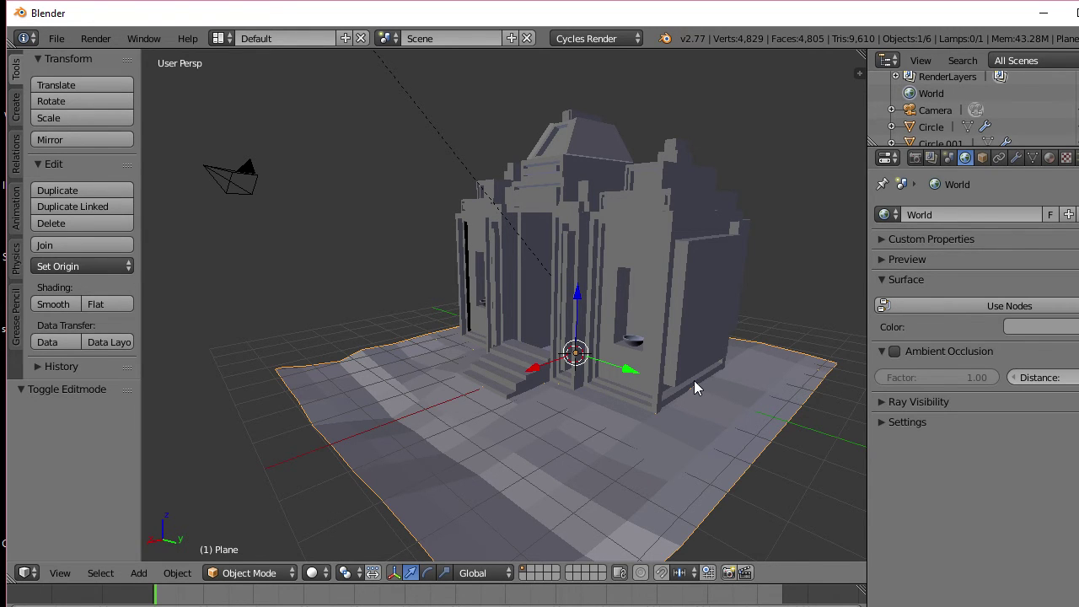
{"action": "middle_click_drag", "start_coordinate": [687, 377], "coordinate": [651, 384]}
{"action": "scroll", "coordinate": [670, 387], "scroll_direction": "up", "scroll_amount": 3}
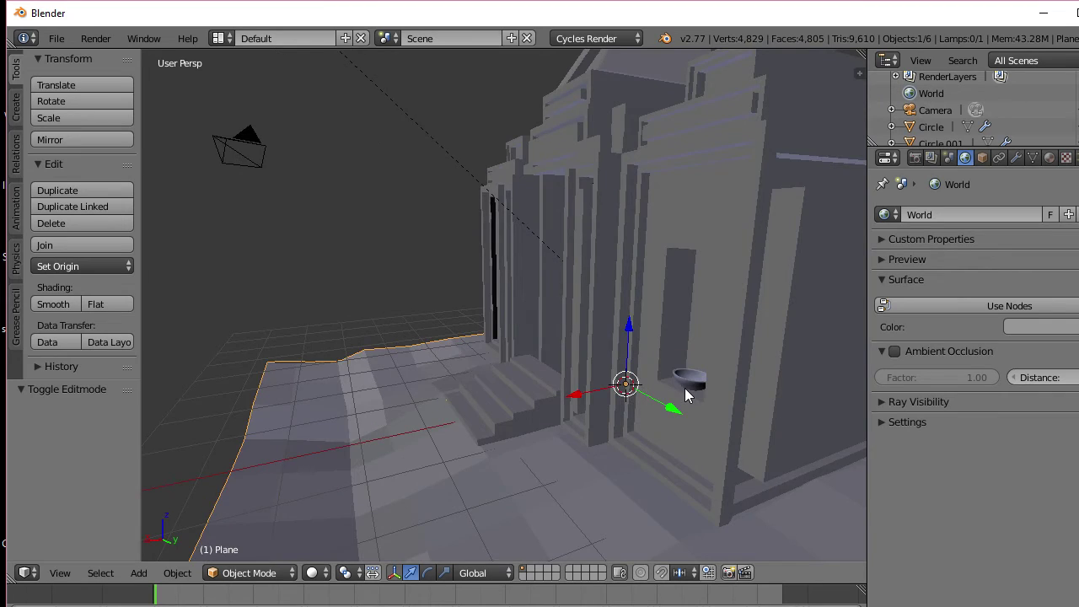
{"action": "scroll", "coordinate": [645, 402], "scroll_direction": "up", "scroll_amount": 4}
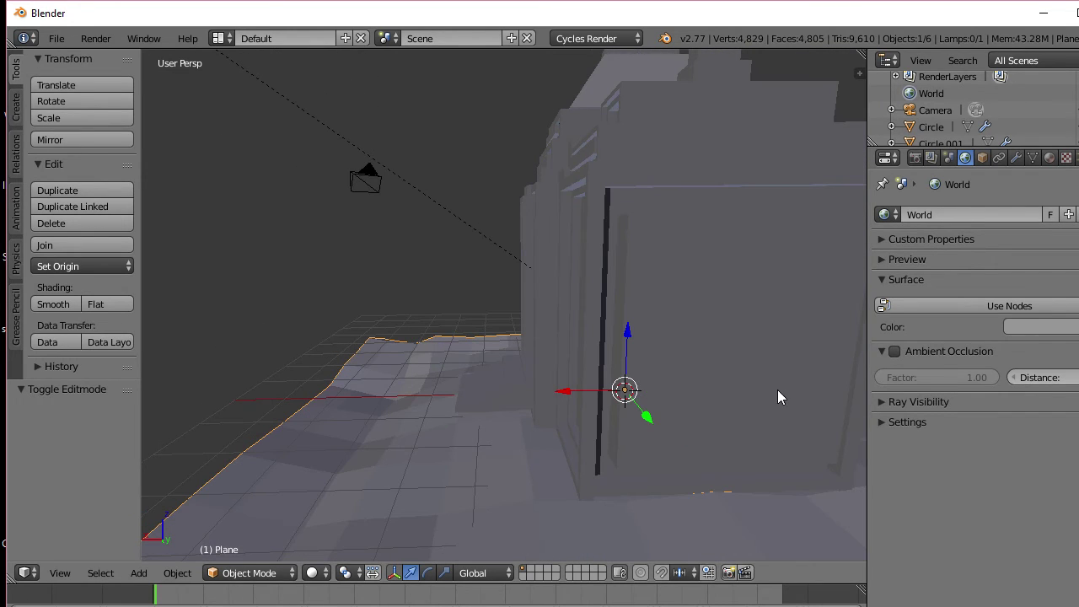
Step: Examine the temple's front and side on the reshaped ground, and preview the scene with Rendered viewport shading
{"action": "middle_click_drag", "start_coordinate": [742, 389], "coordinate": [215, 394]}
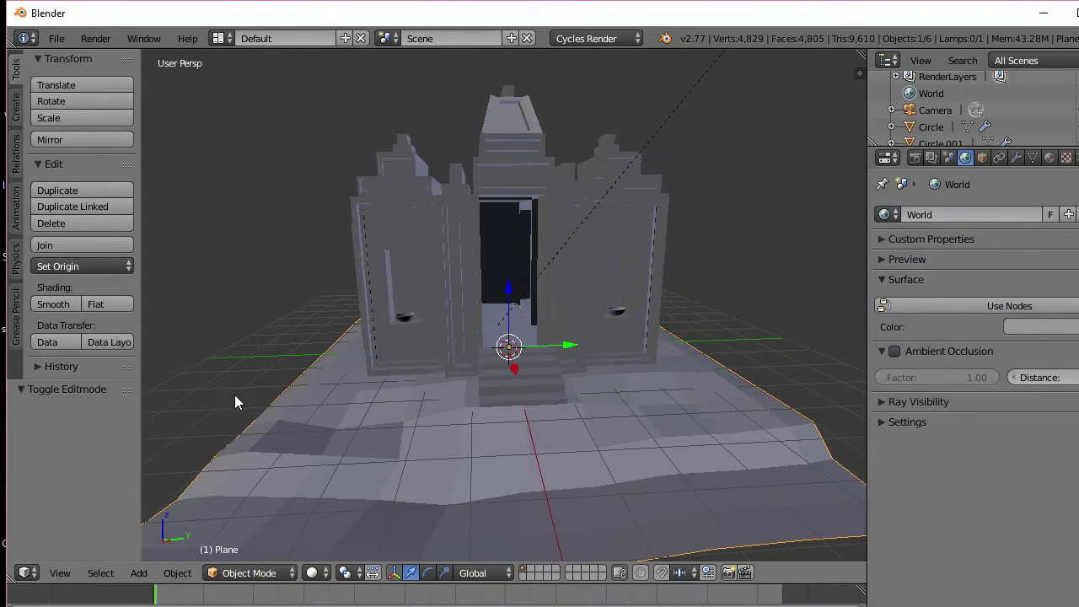
{"action": "middle_click_drag", "start_coordinate": [382, 394], "coordinate": [262, 390]}
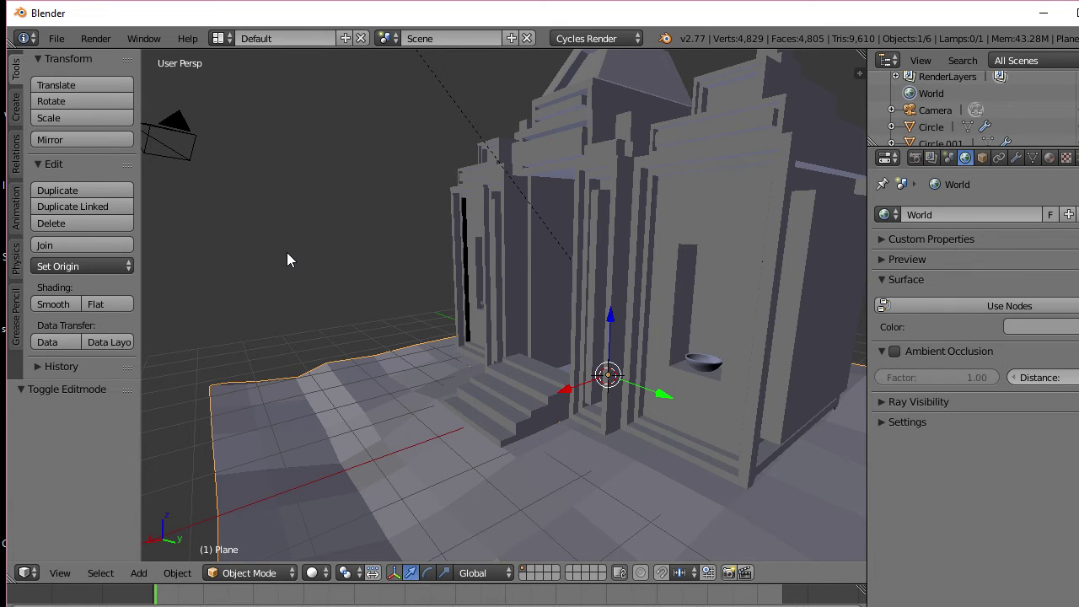
{"action": "scroll", "coordinate": [371, 296], "scroll_direction": "down", "scroll_amount": 4}
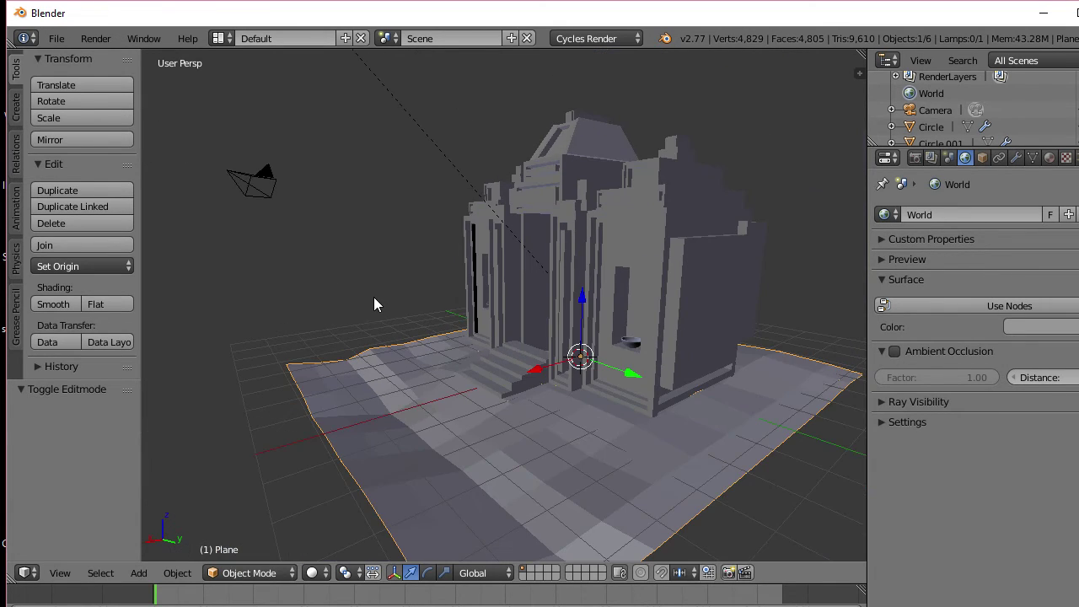
{"action": "middle_click_drag", "start_coordinate": [373, 297], "coordinate": [427, 306]}
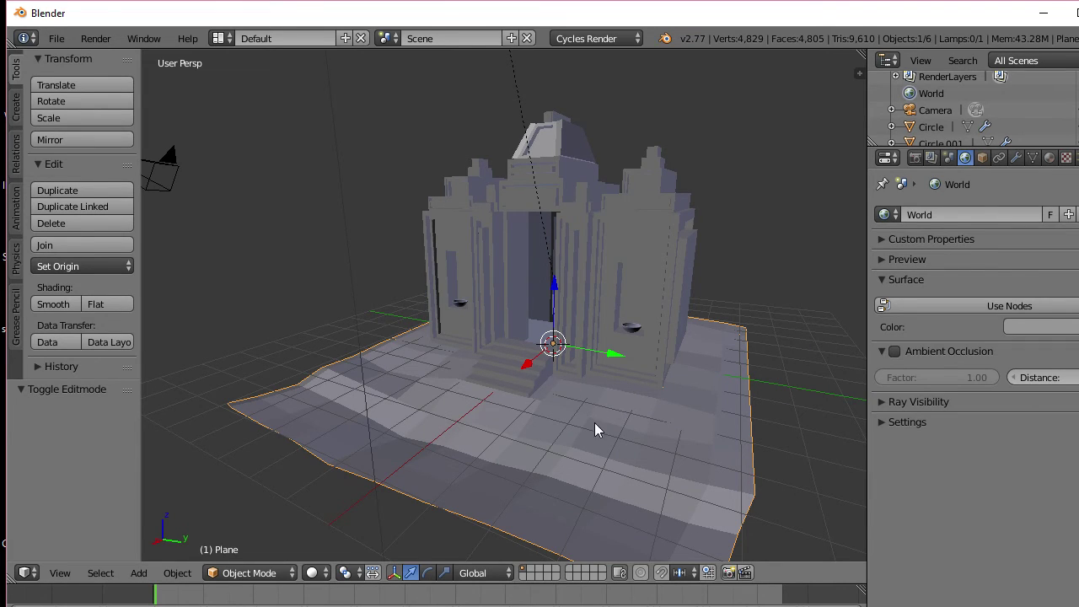
{"action": "left_click", "coordinate": [325, 573]}
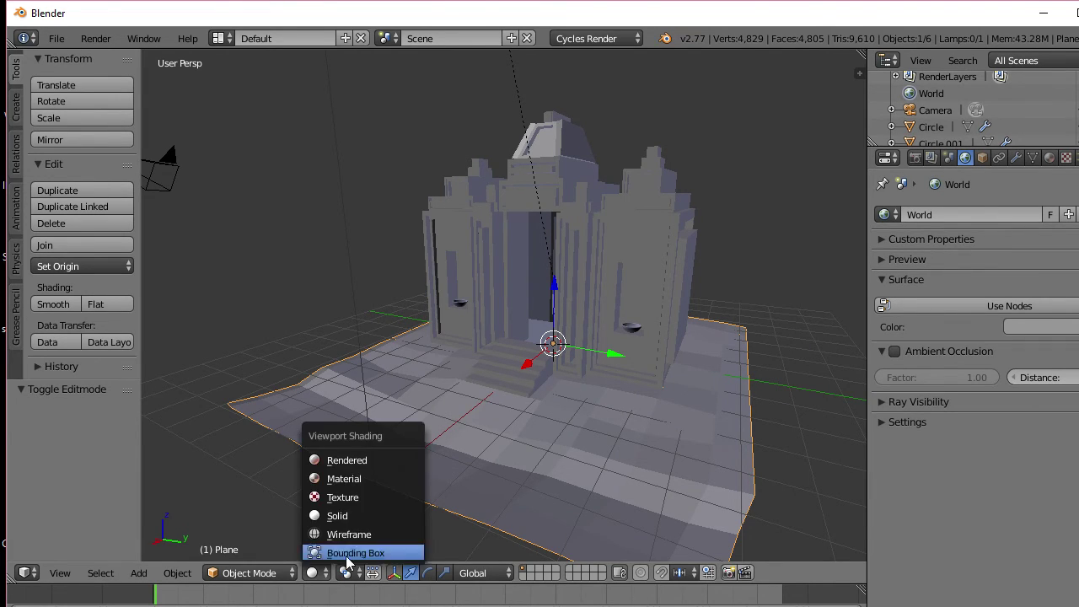
{"action": "left_click", "coordinate": [381, 460]}
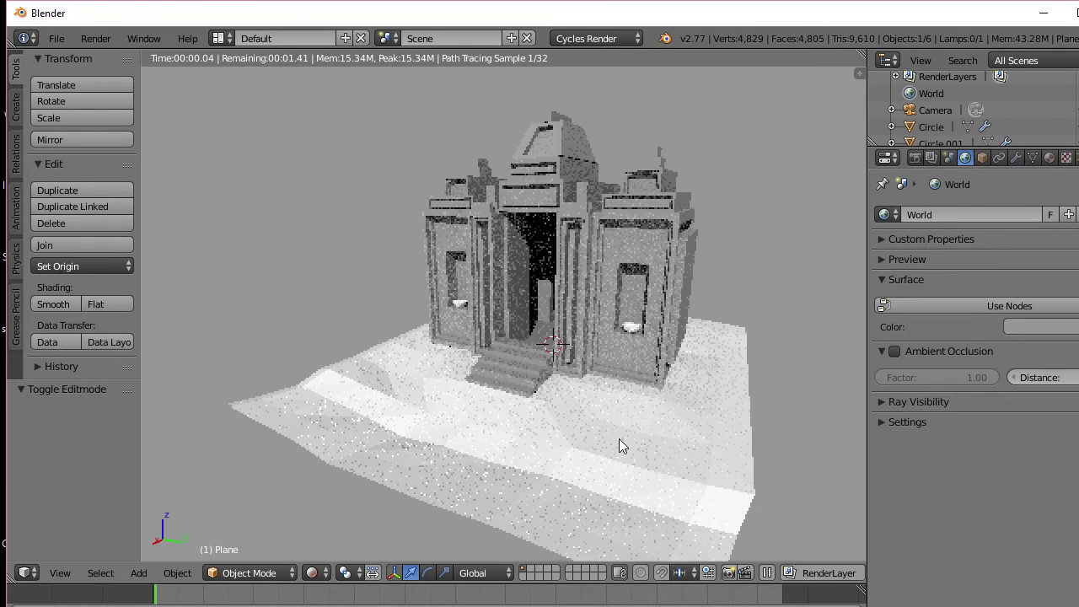
Step: Look through the camera and enable Lock Camera to View
{"action": "key", "text": "KP_0"}
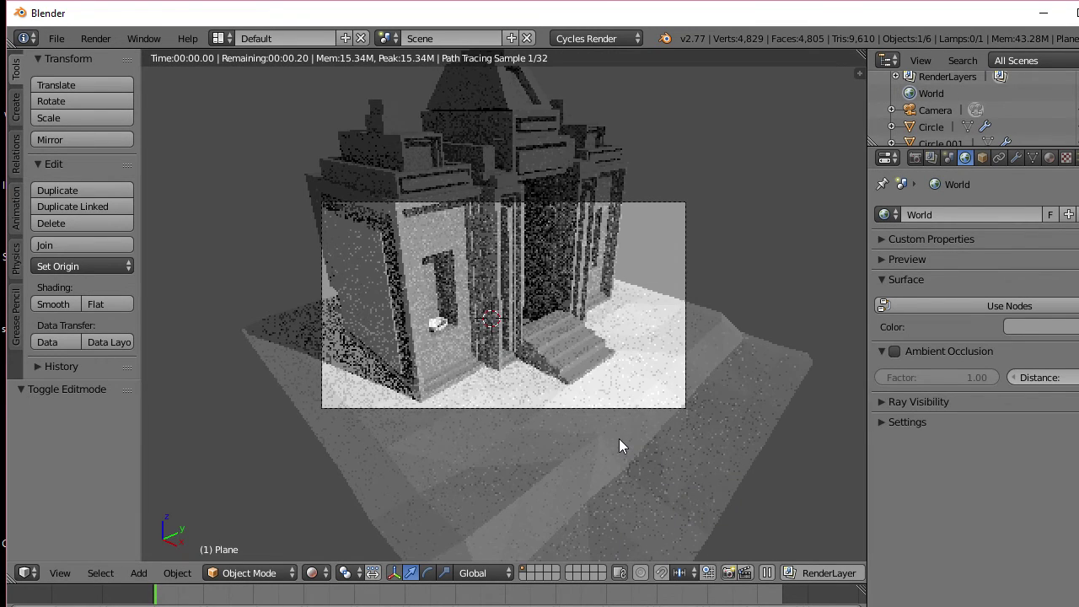
{"action": "key", "text": "n"}
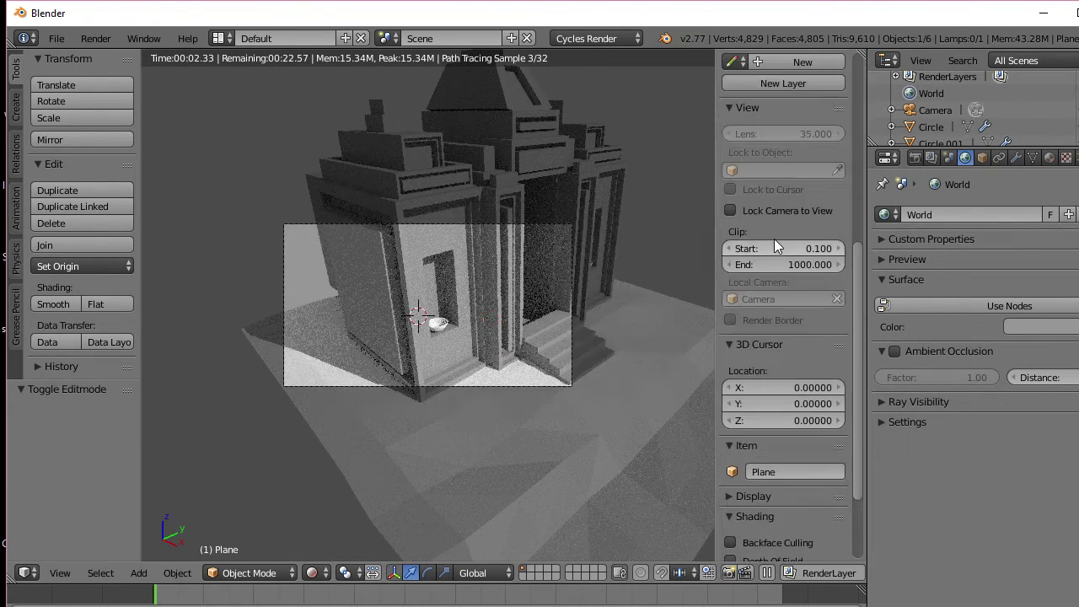
{"action": "left_click", "coordinate": [729, 210]}
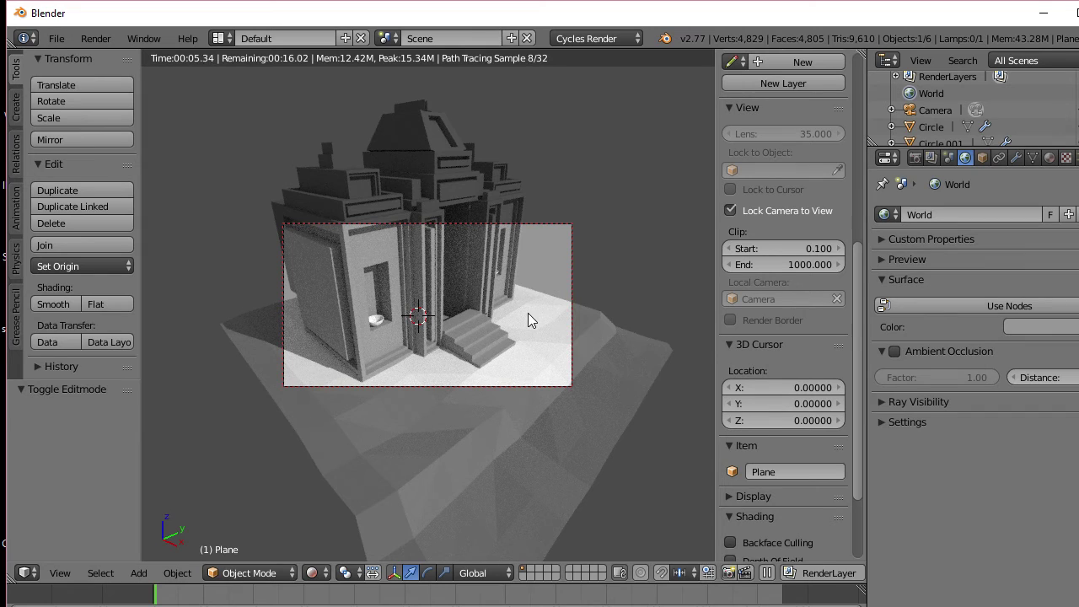
Step: Select the camera and move it about 3.192 along X, 3.909 along Y and 0.667 along Z
{"action": "key", "text": "g"}
{"action": "right_click", "coordinate": [625, 288]}
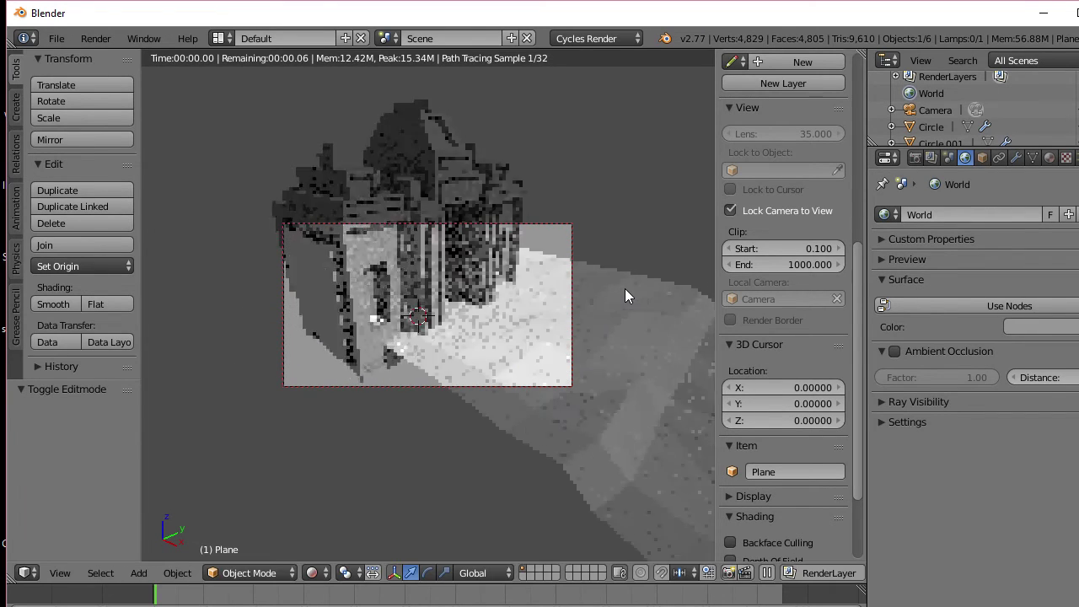
{"action": "right_click", "coordinate": [573, 225]}
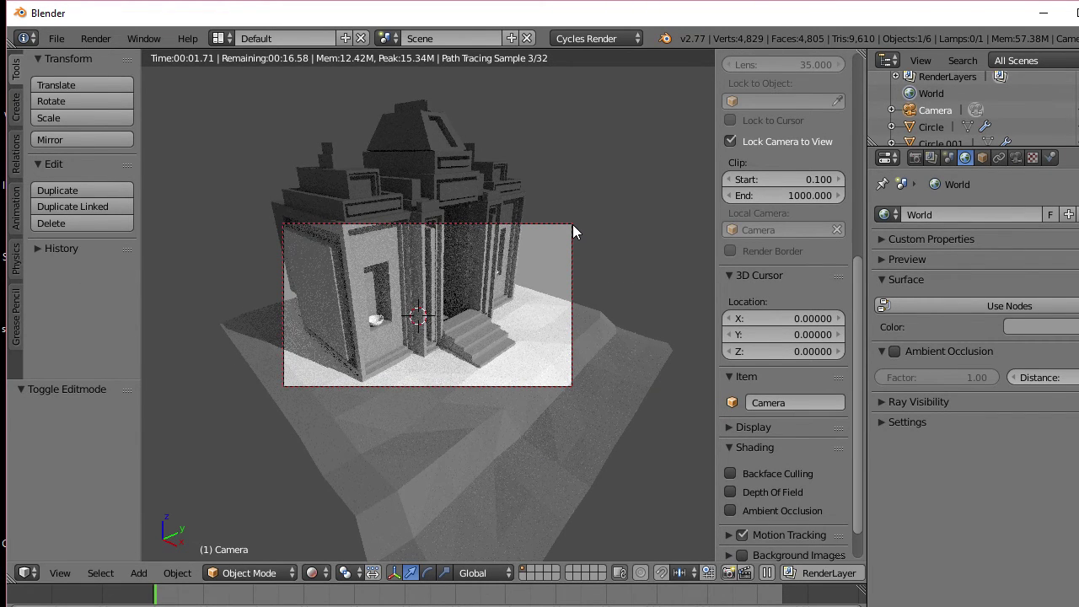
{"action": "key", "text": "g"}
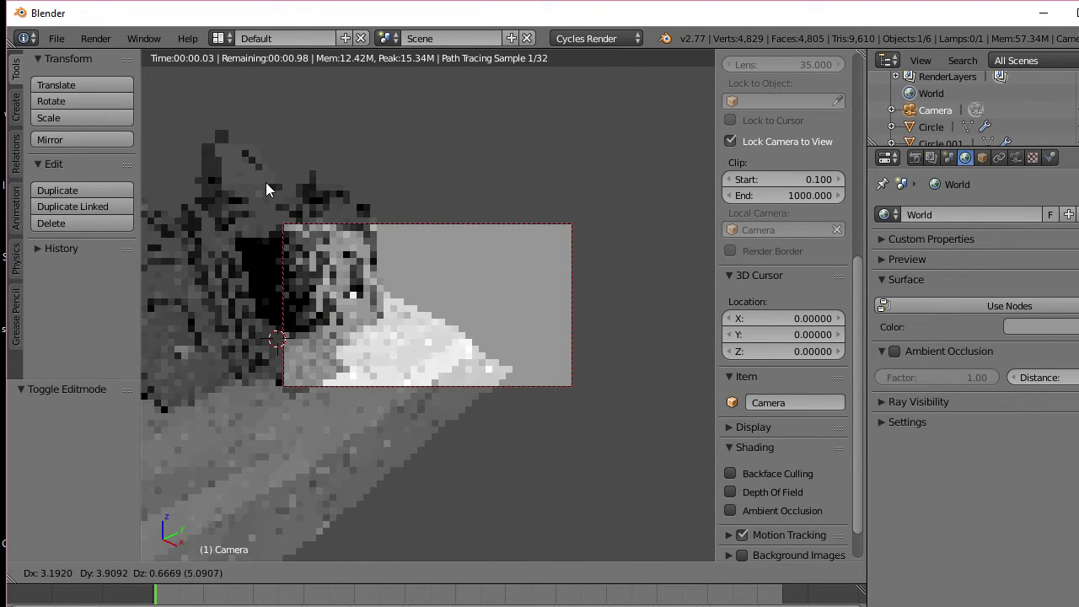
{"action": "left_click", "coordinate": [265, 182]}
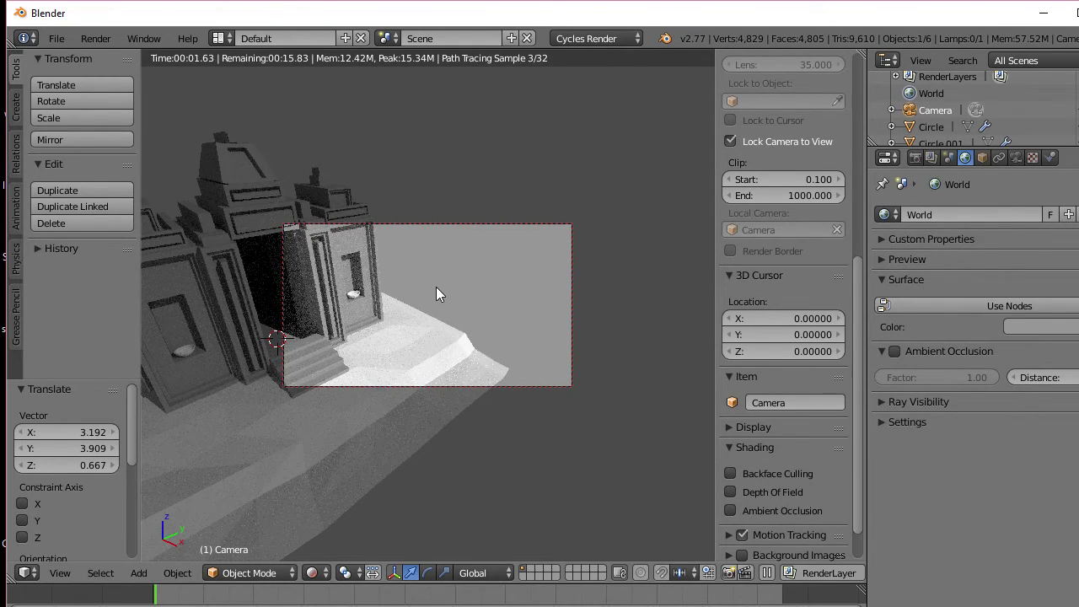
Step: Turn the camera toward the temple with a trackball rotation of about 1.7° and 33.2°, and roll it about -15.7° to straighten the framing
{"action": "key", "text": "r"}
{"action": "key", "text": "Escape"}
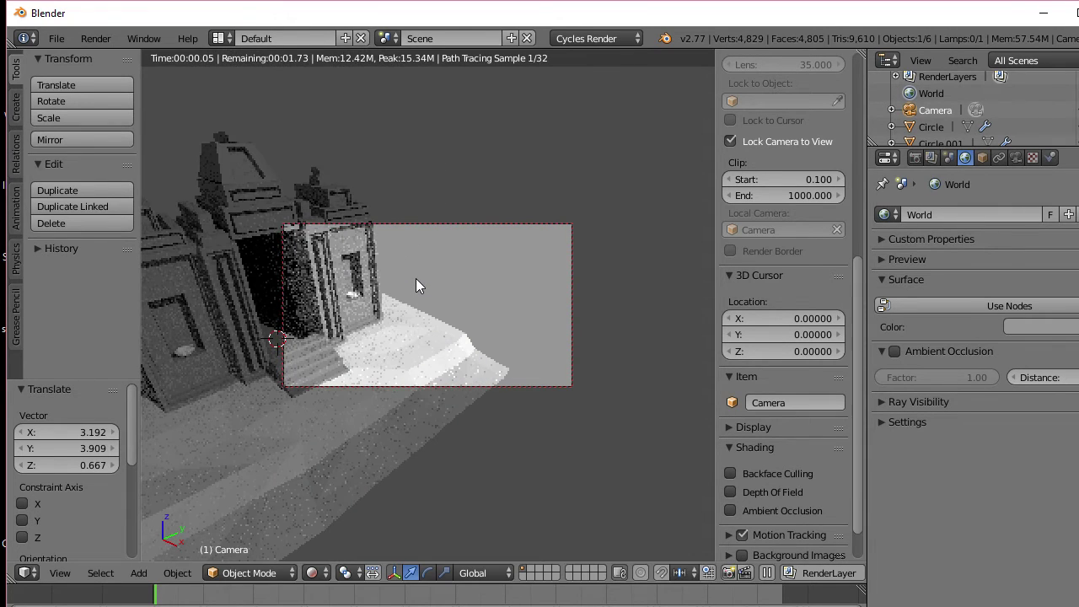
{"action": "key", "text": "r"}
{"action": "key", "text": "r"}
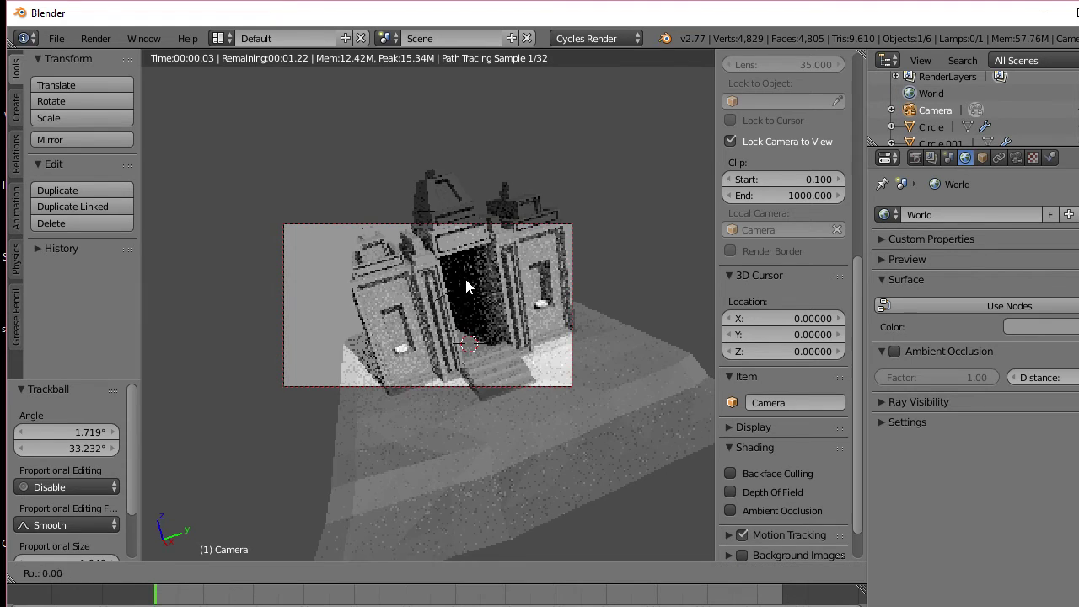
{"action": "key", "text": "r"}
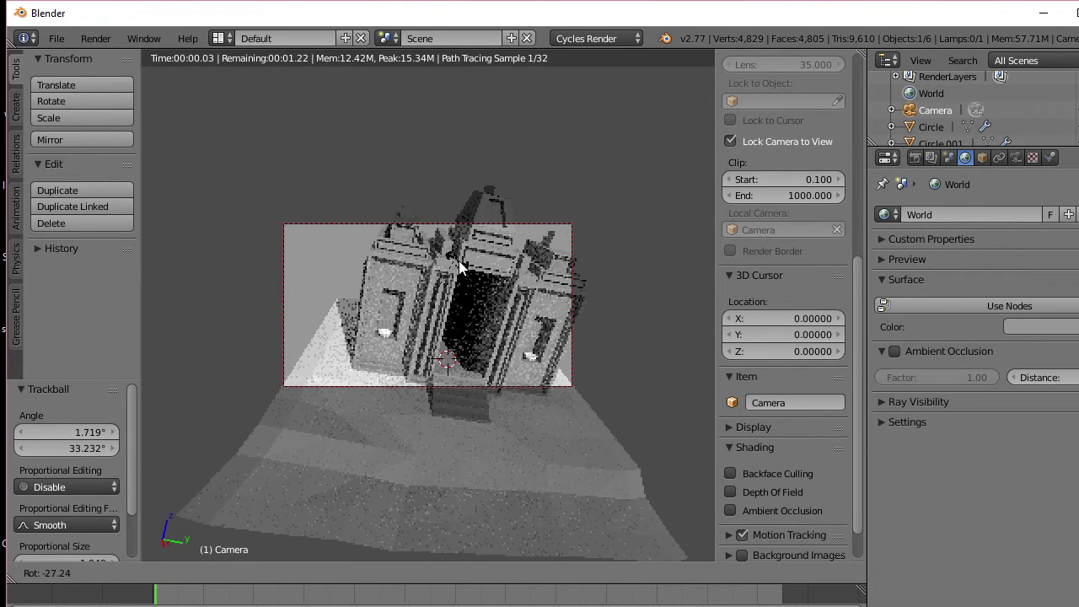
{"action": "left_click", "coordinate": [463, 266]}
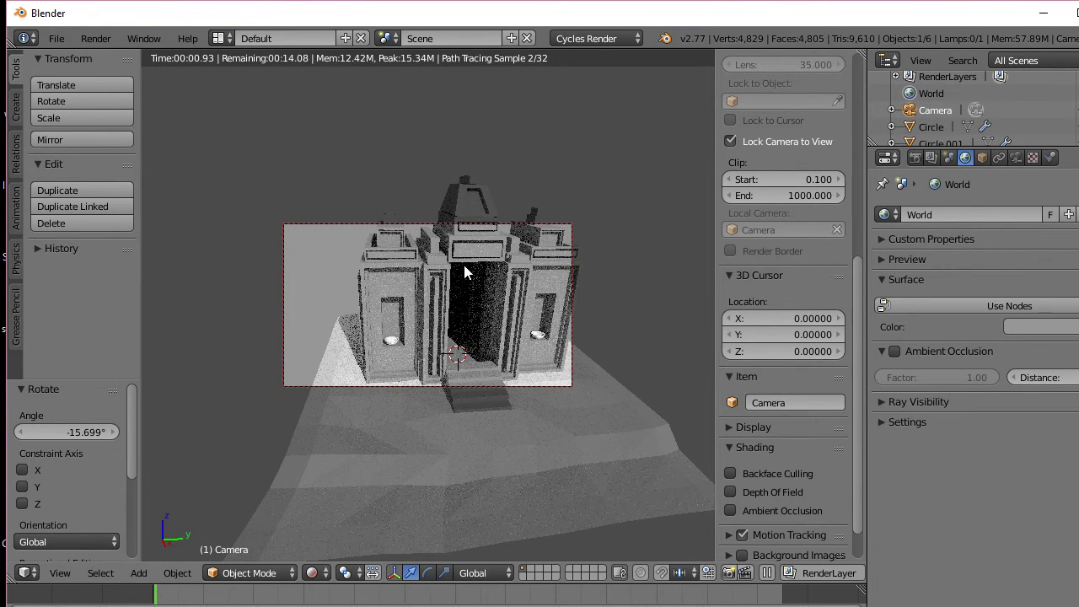
Step: Reposition the camera by about 0.788, 0.052, -2.116 in X, Y, Z and by about -0.581, 0.723, 1.826
{"action": "key", "text": "g"}
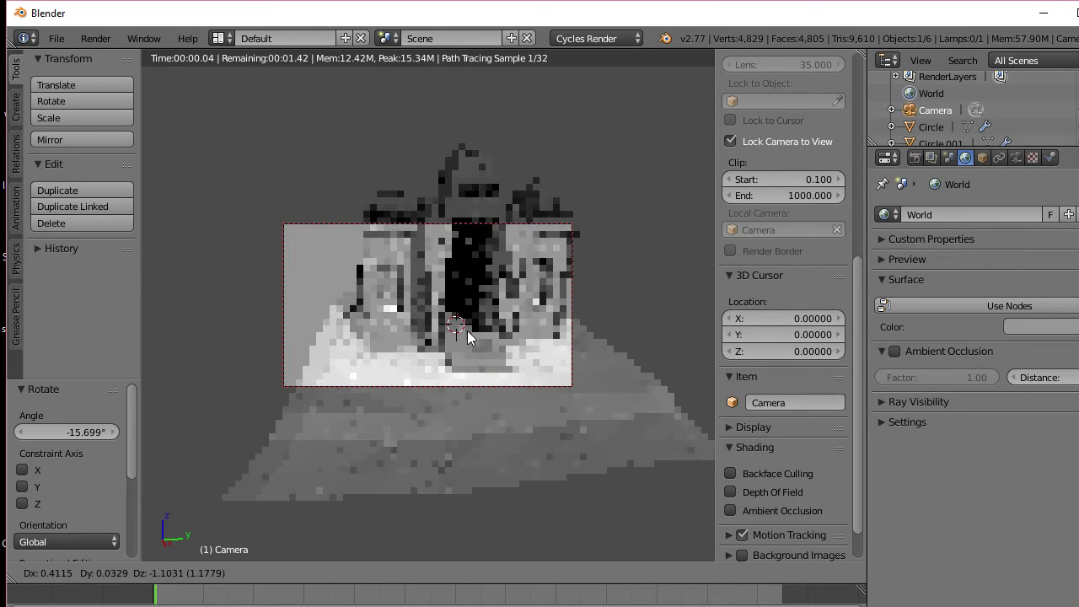
{"action": "left_click", "coordinate": [470, 388]}
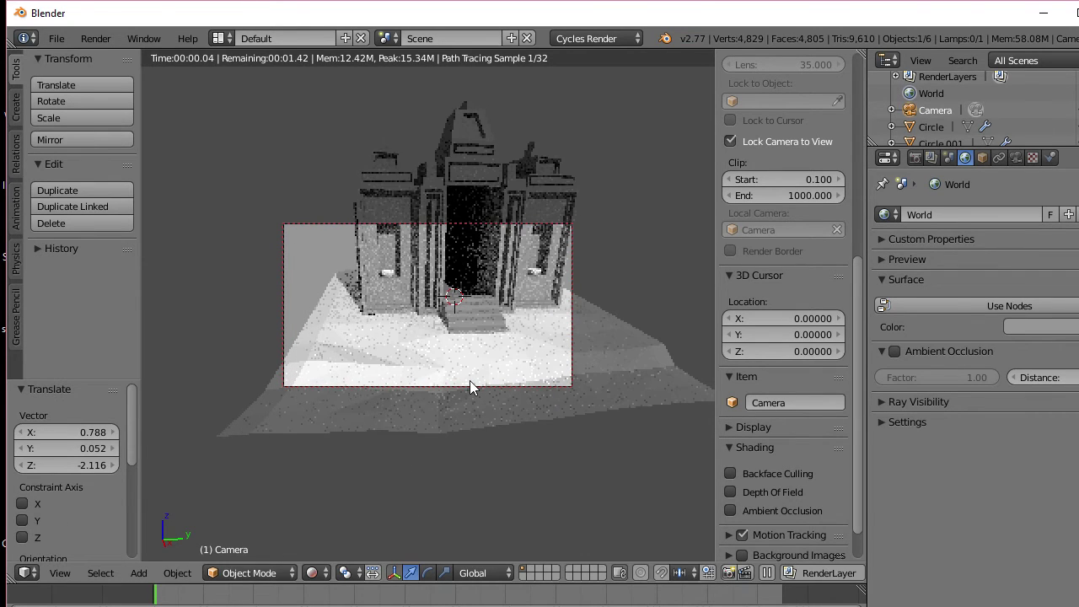
{"action": "key", "text": "g"}
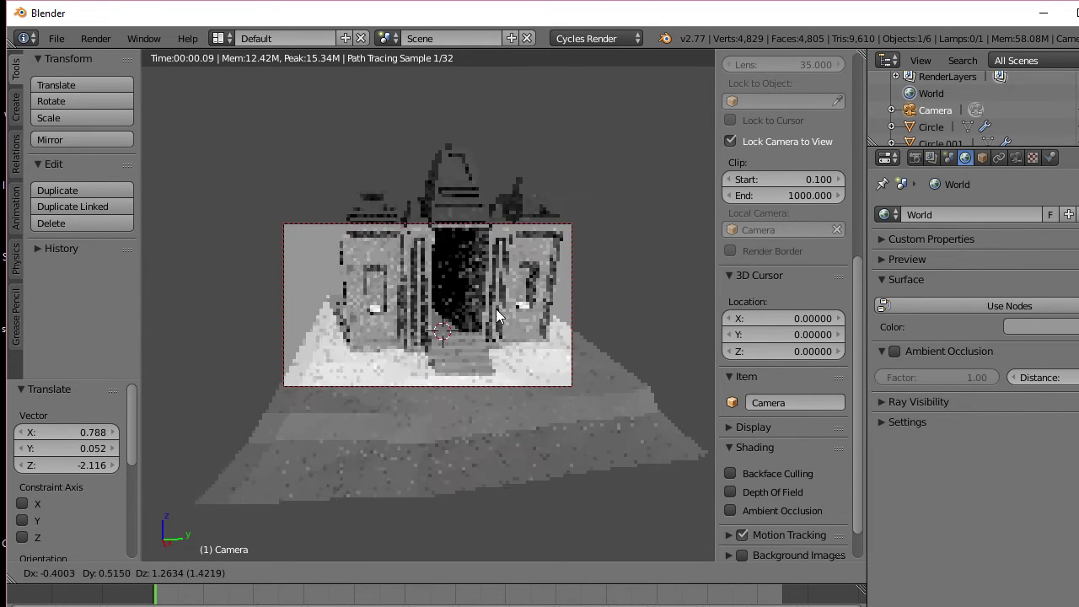
{"action": "left_click", "coordinate": [504, 279]}
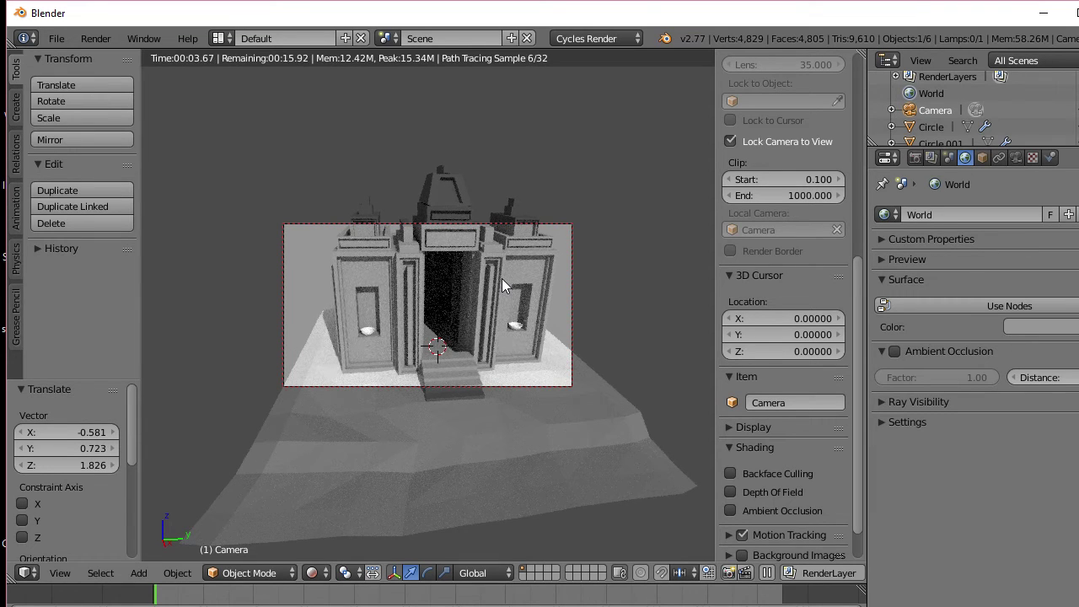
Step: Pull the camera back from the temple by about 3.493 along its local Z axis
{"action": "key", "text": "s"}
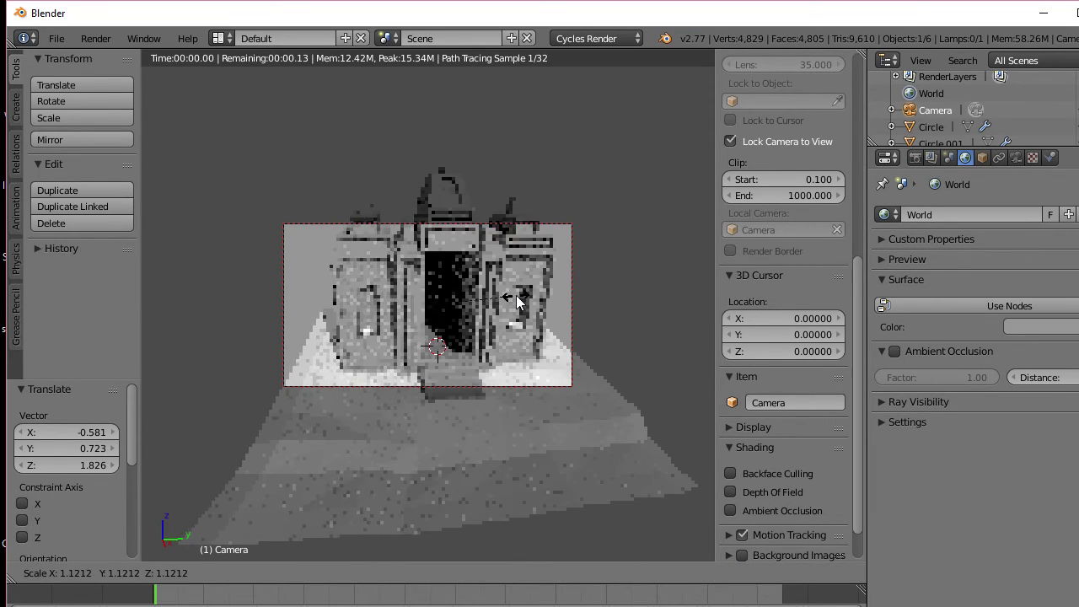
{"action": "key", "text": "Escape"}
{"action": "key", "text": "g"}
{"action": "key", "text": "z"}
{"action": "key", "text": "z"}
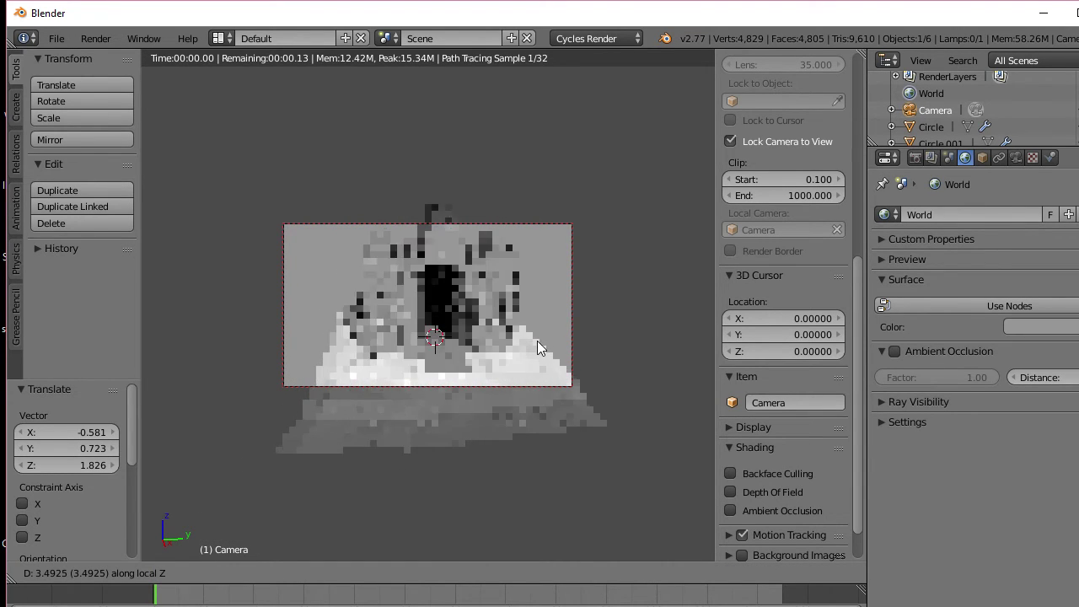
{"action": "left_click", "coordinate": [538, 342]}
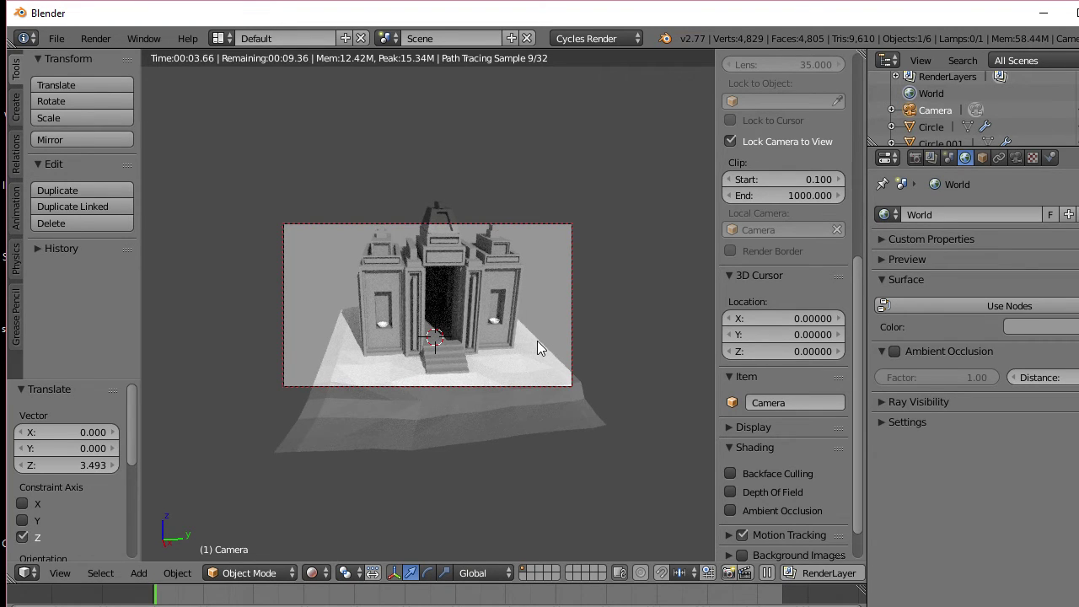
Step: Move the camera back a further 4.661 or so along its local Z axis to frame the whole temple
{"action": "key", "text": "g"}
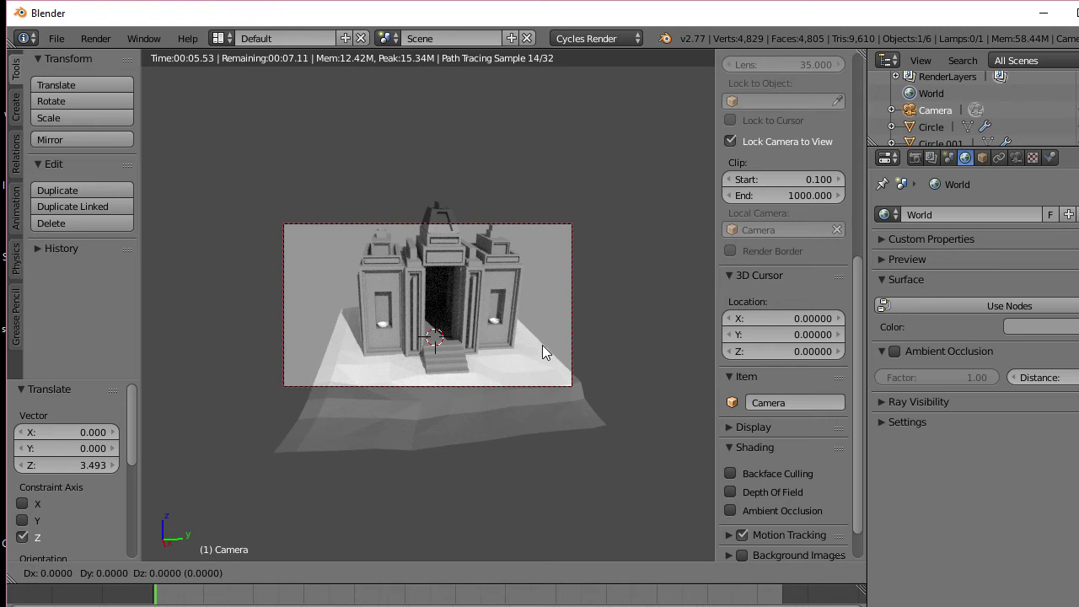
{"action": "right_click", "coordinate": [552, 359]}
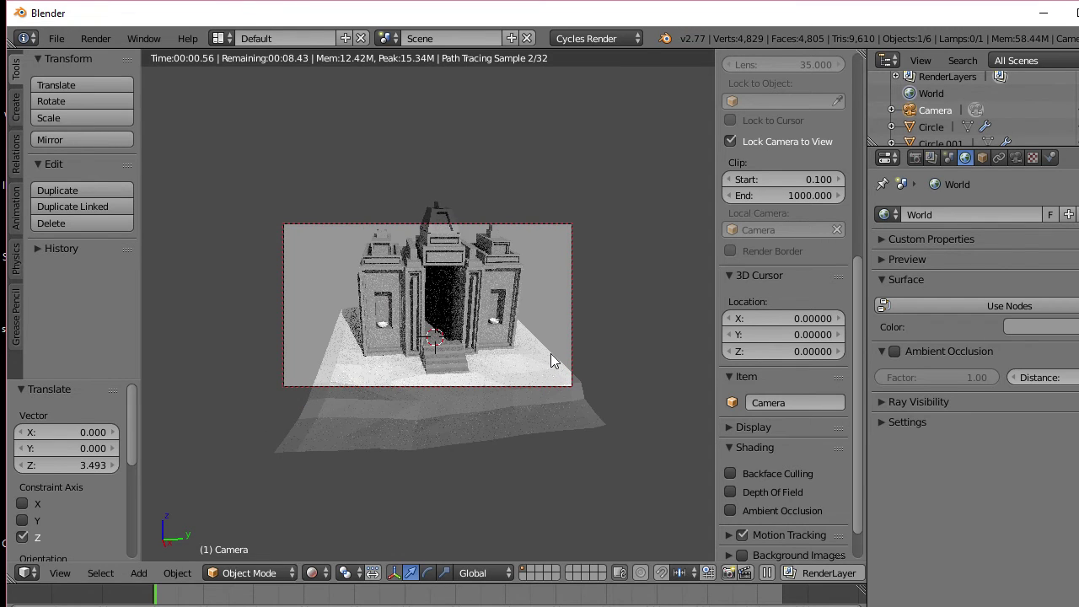
{"action": "key", "text": "g"}
{"action": "key", "text": "z"}
{"action": "key", "text": "z"}
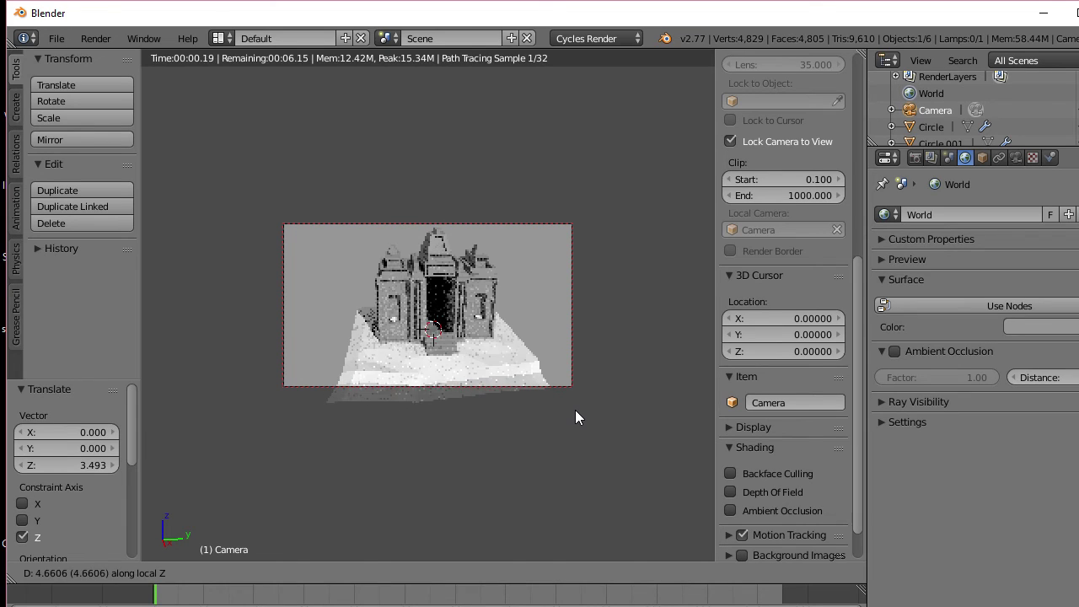
{"action": "left_click", "coordinate": [575, 410]}
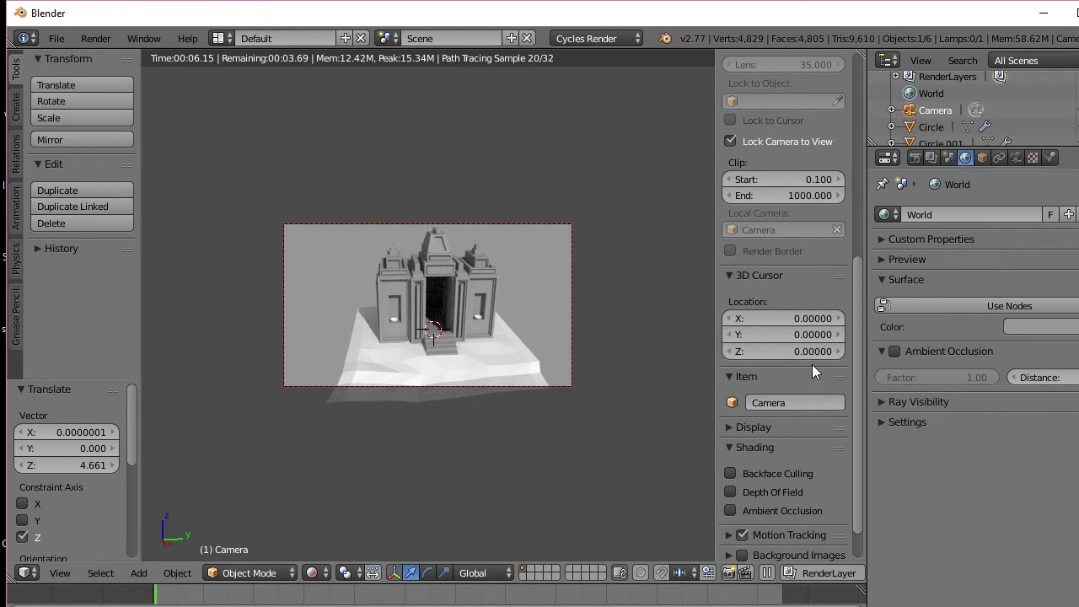
Step: Orbit the locked camera to a lower, angled view of the temple and shift it about -0.199 in X, 0.472 in Y and 0.201 in Z
{"action": "scroll", "coordinate": [812, 364], "scroll_direction": "up", "scroll_amount": 8}
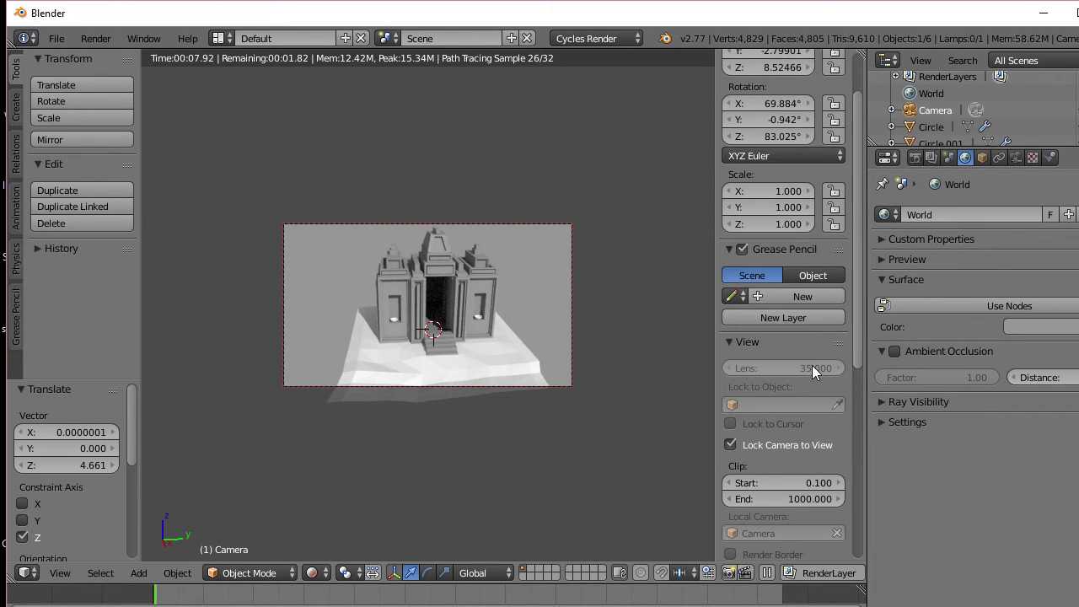
{"action": "middle_click_drag", "start_coordinate": [497, 421], "coordinate": [437, 386]}
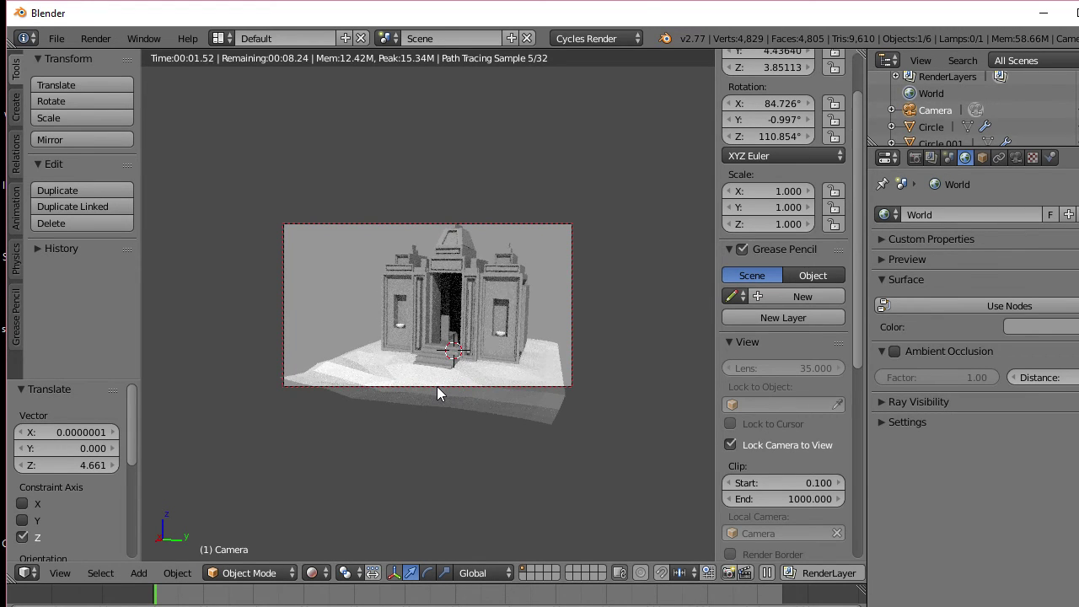
{"action": "key", "text": "g"}
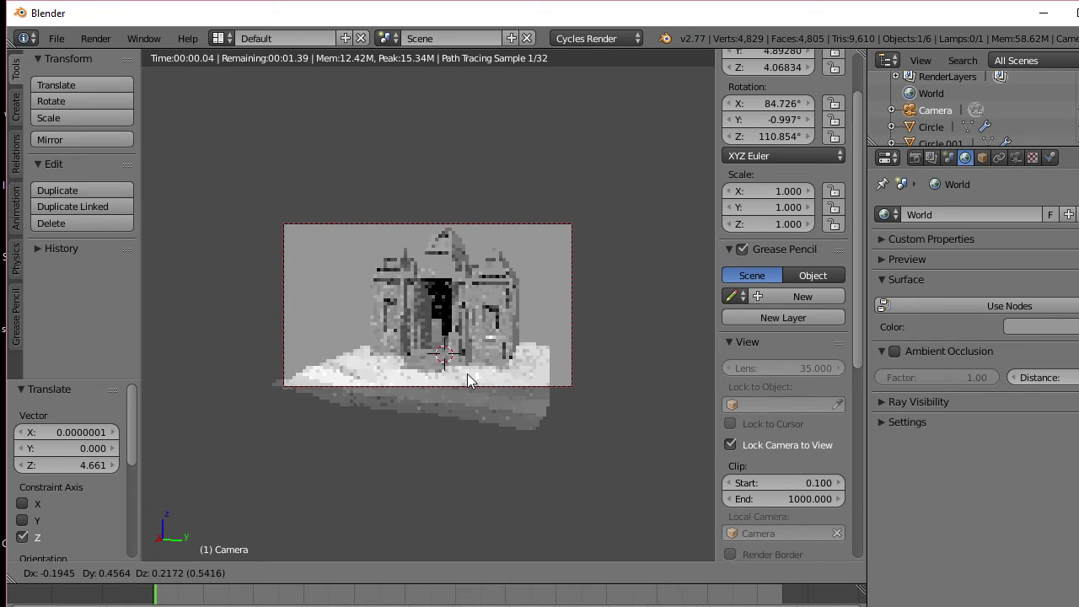
{"action": "left_click", "coordinate": [467, 373]}
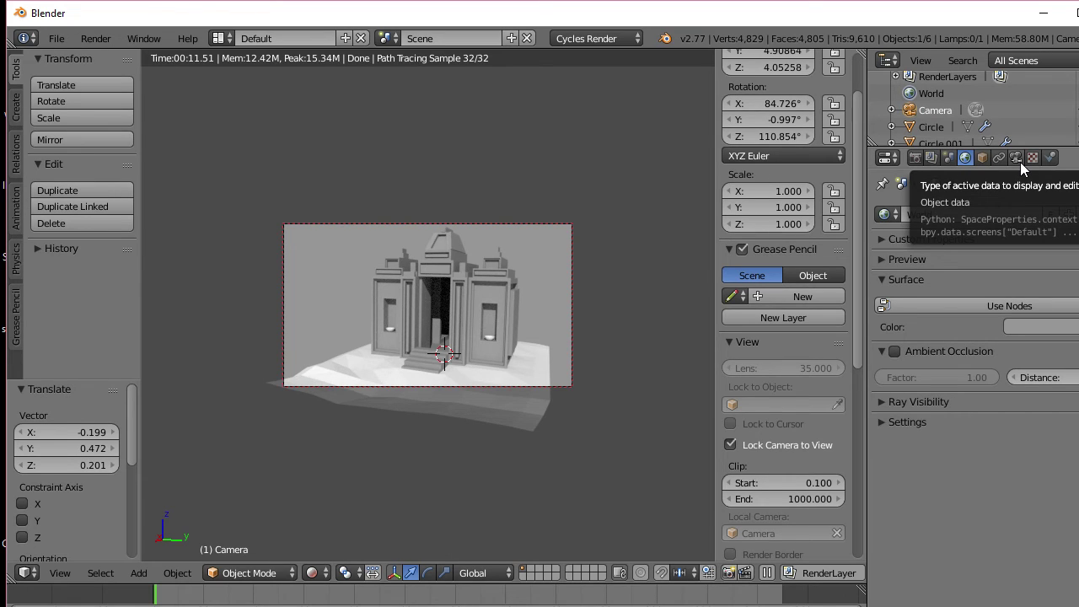
Step: Hide the viewport's properties sidebar and brighten the world background colour to a light grey
{"action": "left_click", "coordinate": [917, 157]}
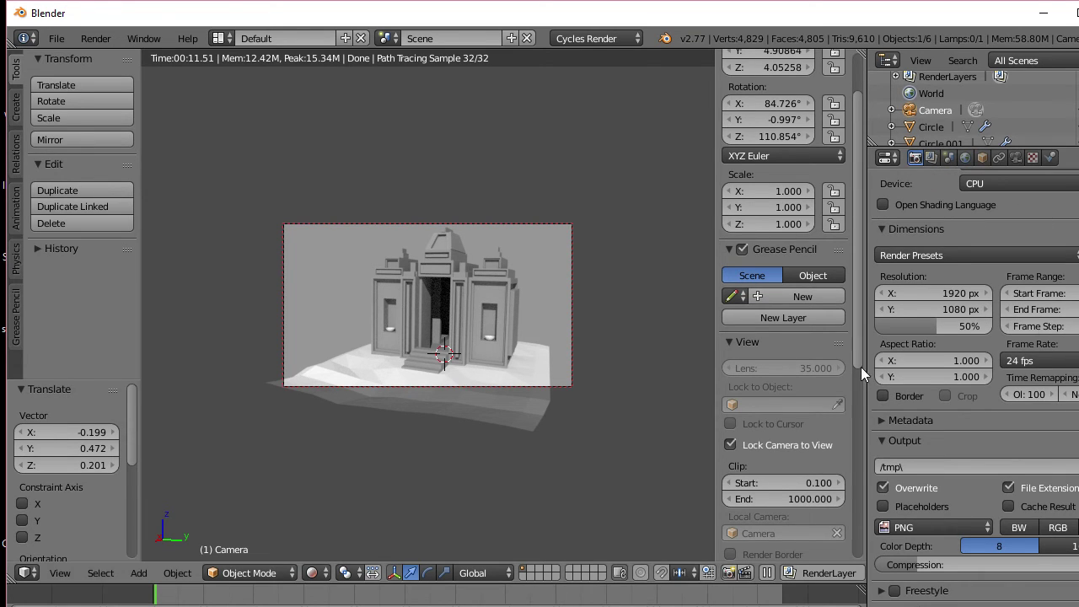
{"action": "key", "text": "n"}
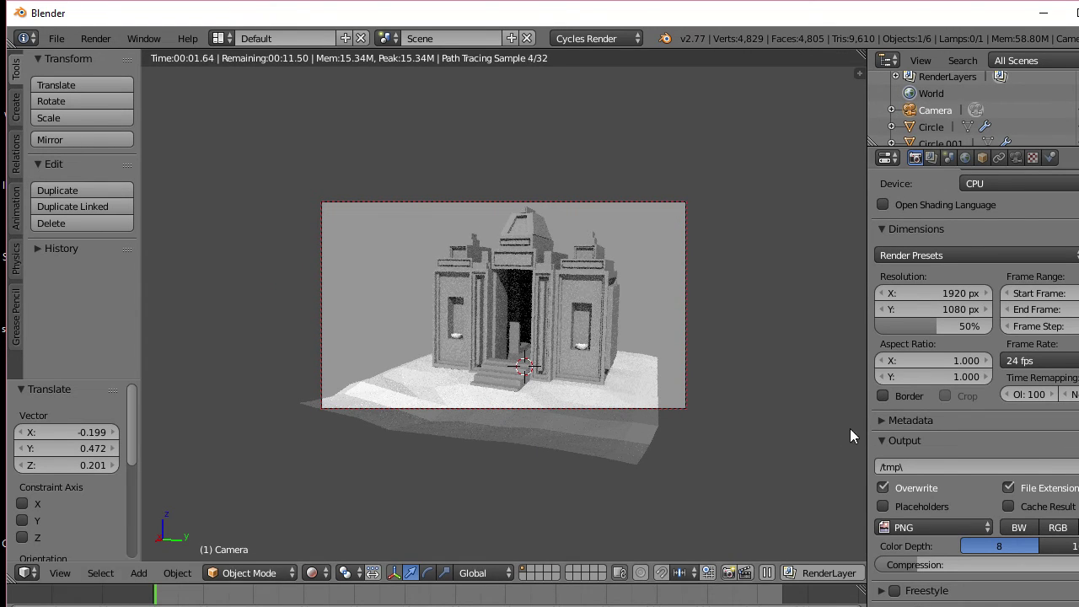
{"action": "left_click", "coordinate": [965, 158]}
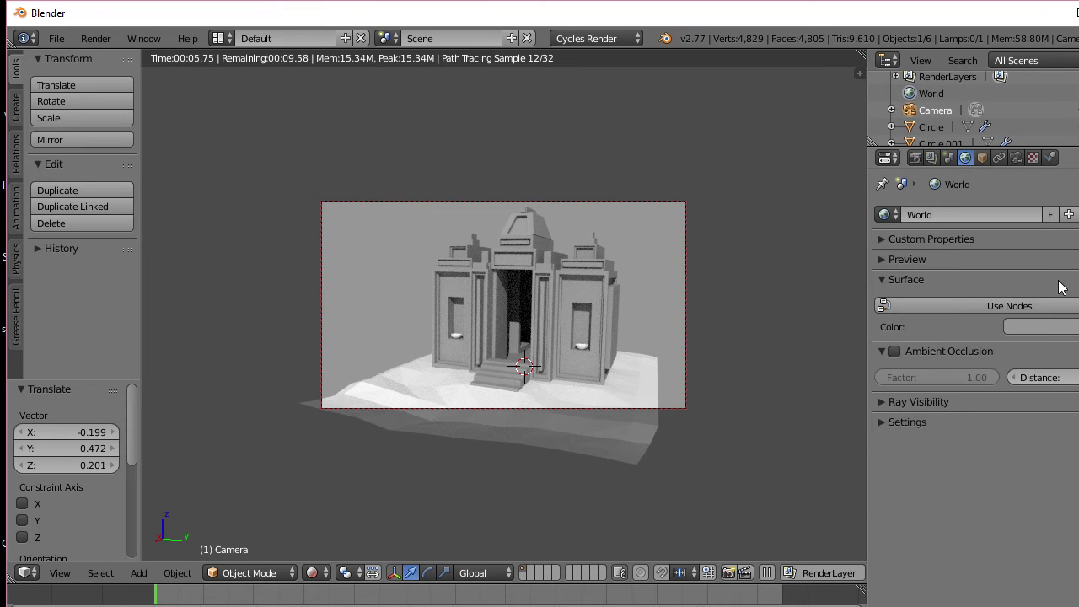
{"action": "left_click", "coordinate": [1064, 327]}
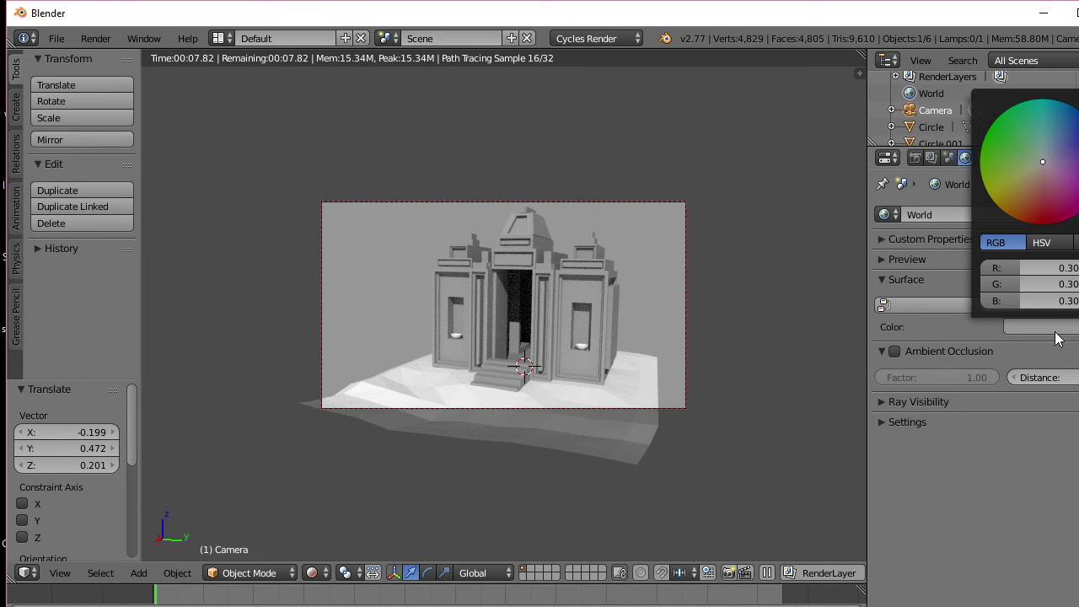
{"action": "left_click_drag", "start_coordinate": [1078, 151], "coordinate": [1078, 120]}
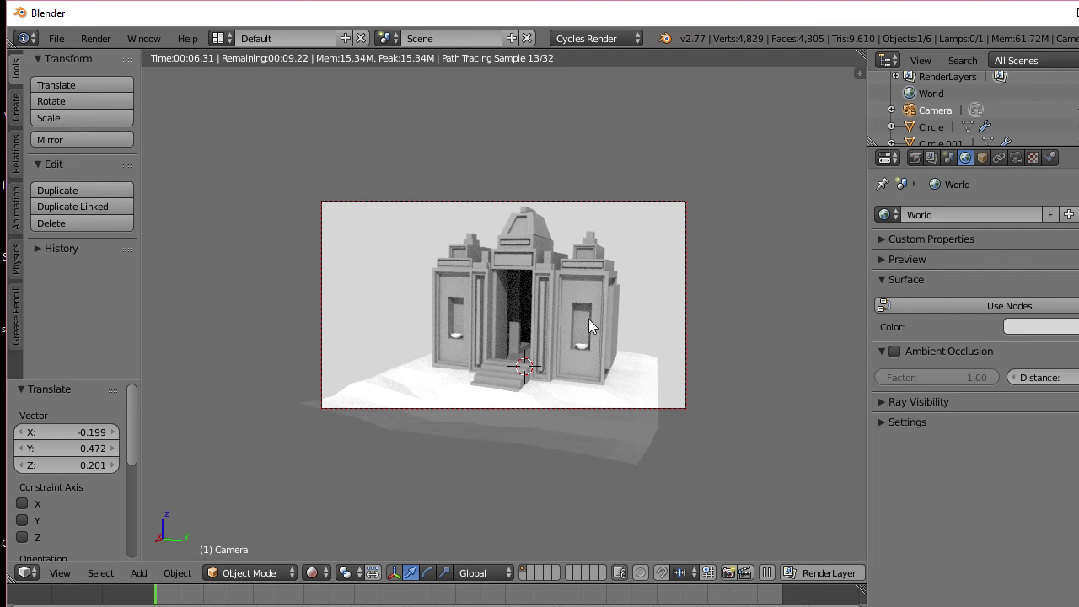
Step: Move the camera by about -0.389 in X, 1.025 in Y and 0.006 in Z to reframe the temple
{"action": "key", "text": "g"}
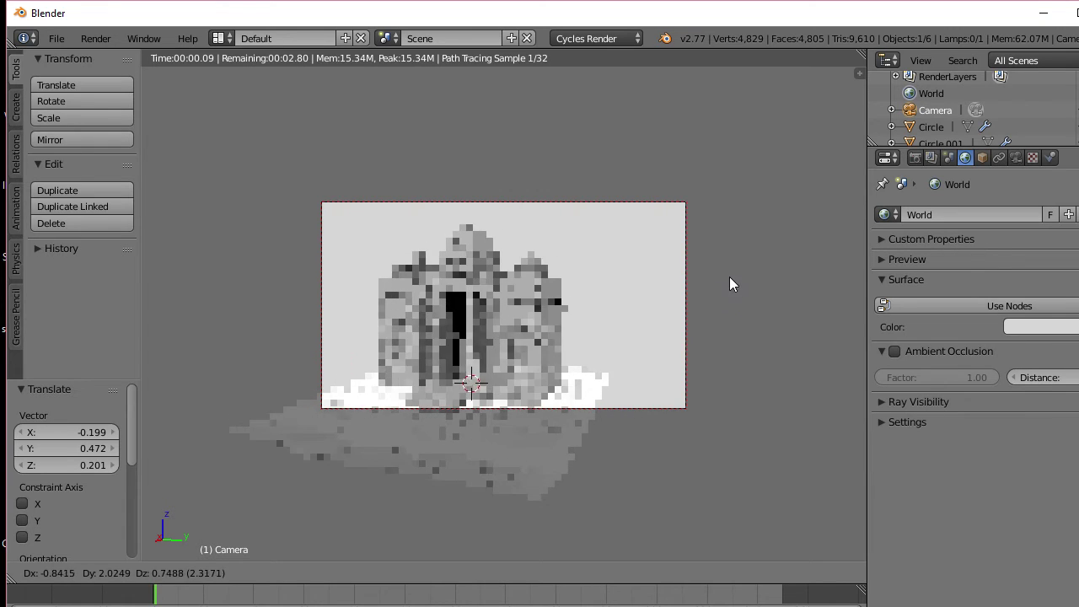
{"action": "left_click", "coordinate": [662, 321]}
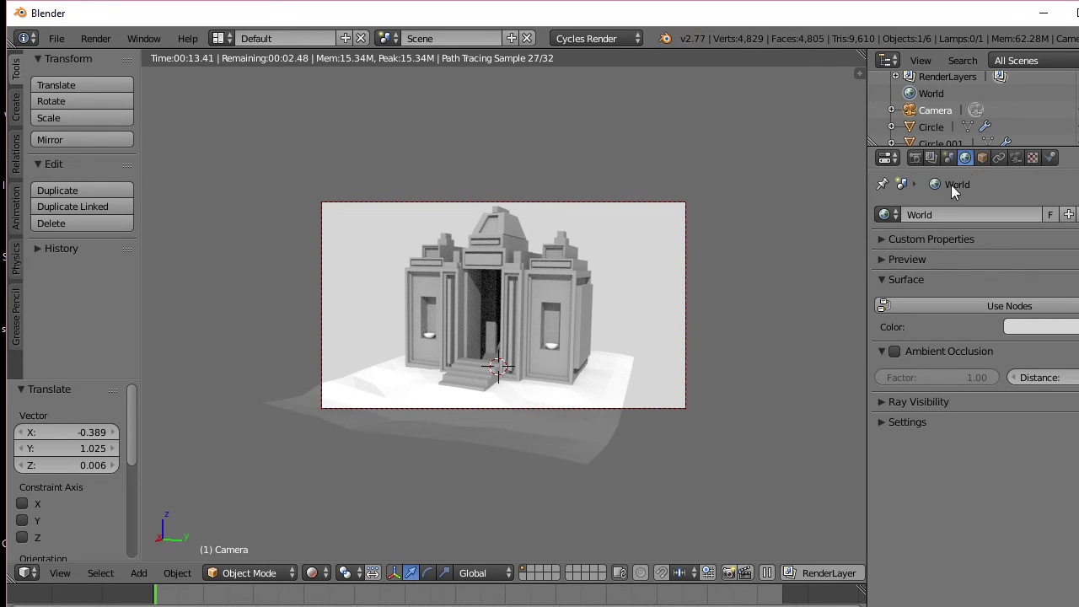
Step: Set the Cycles render device to GPU Compute
{"action": "left_click", "coordinate": [915, 157]}
{"action": "scroll", "coordinate": [1011, 254], "scroll_direction": "up", "scroll_amount": 4}
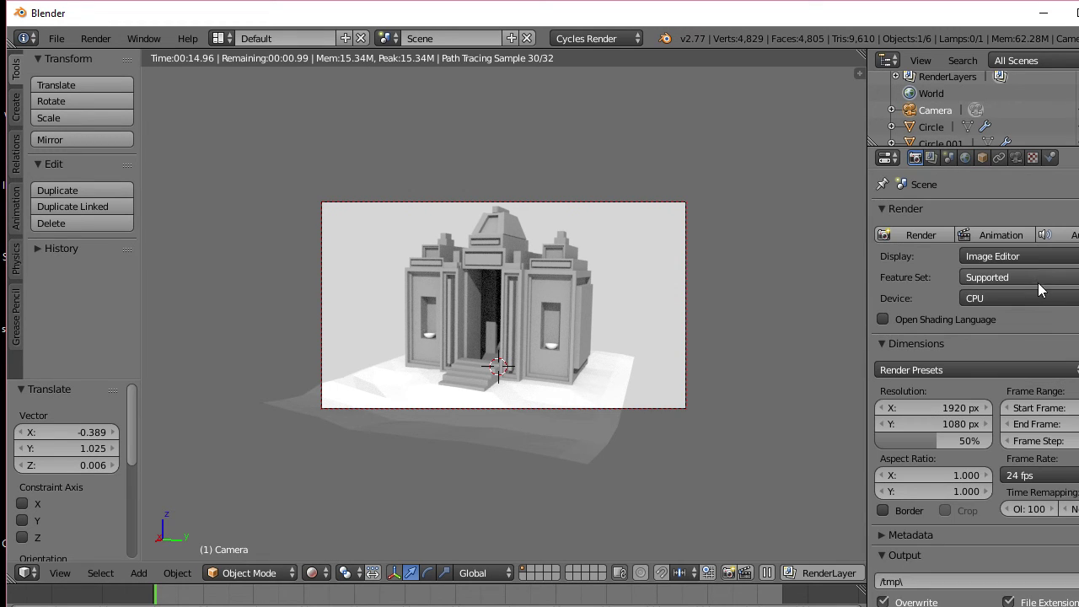
{"action": "left_click", "coordinate": [1038, 298]}
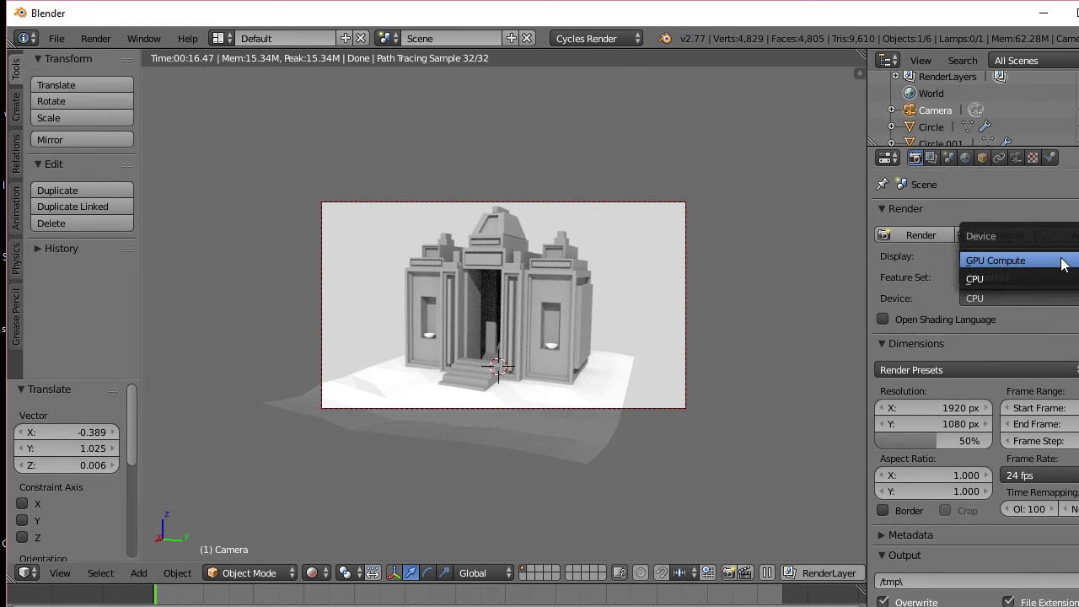
{"action": "left_click", "coordinate": [1011, 260]}
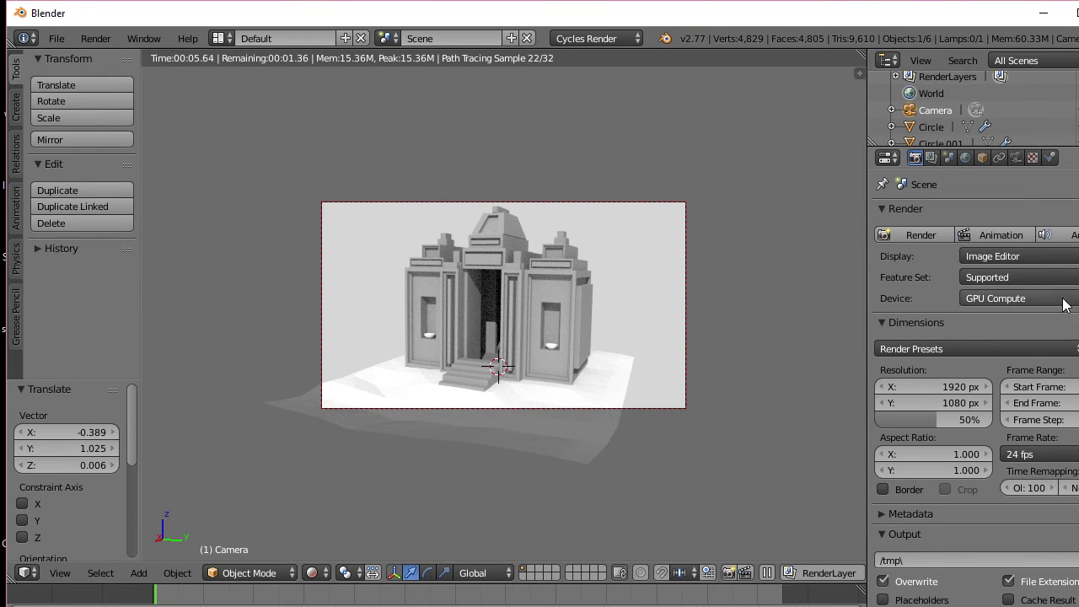
Step: Switch the viewport to Solid shading and raise the PNG output's colour depth to the option above 8
{"action": "scroll", "coordinate": [1020, 299], "scroll_direction": "down", "scroll_amount": 1}
{"action": "scroll", "coordinate": [944, 391], "scroll_direction": "down", "scroll_amount": 2}
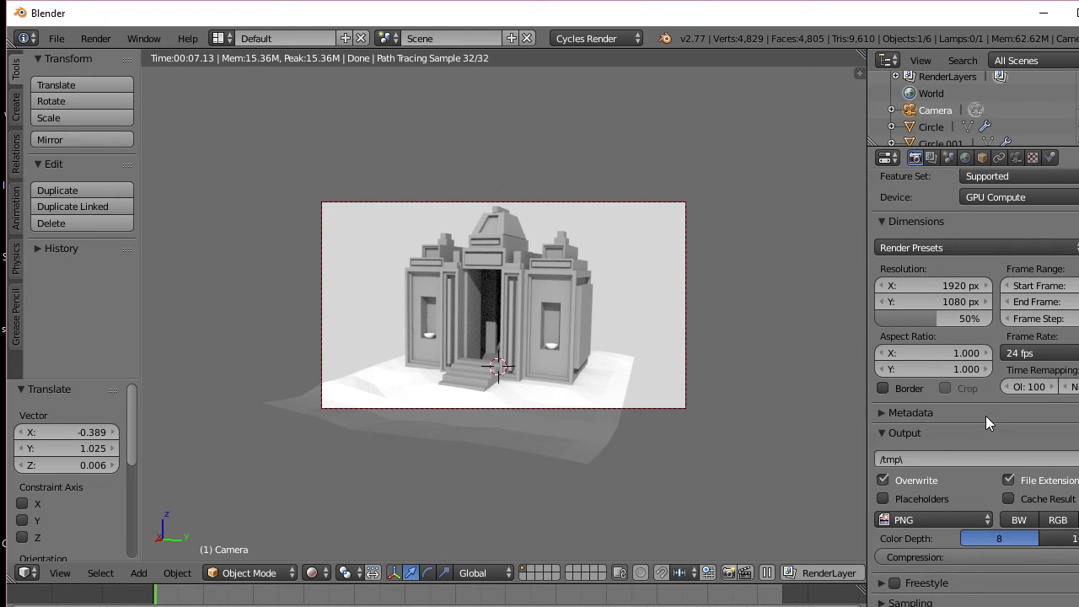
{"action": "scroll", "coordinate": [997, 409], "scroll_direction": "down", "scroll_amount": 2}
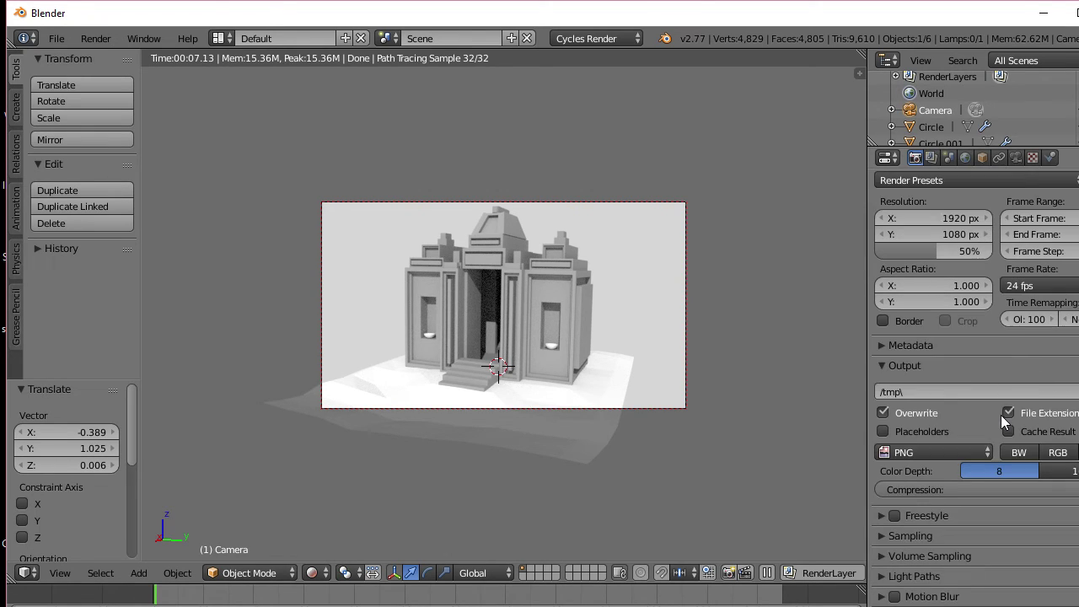
{"action": "left_click", "coordinate": [334, 574]}
{"action": "left_click", "coordinate": [347, 511]}
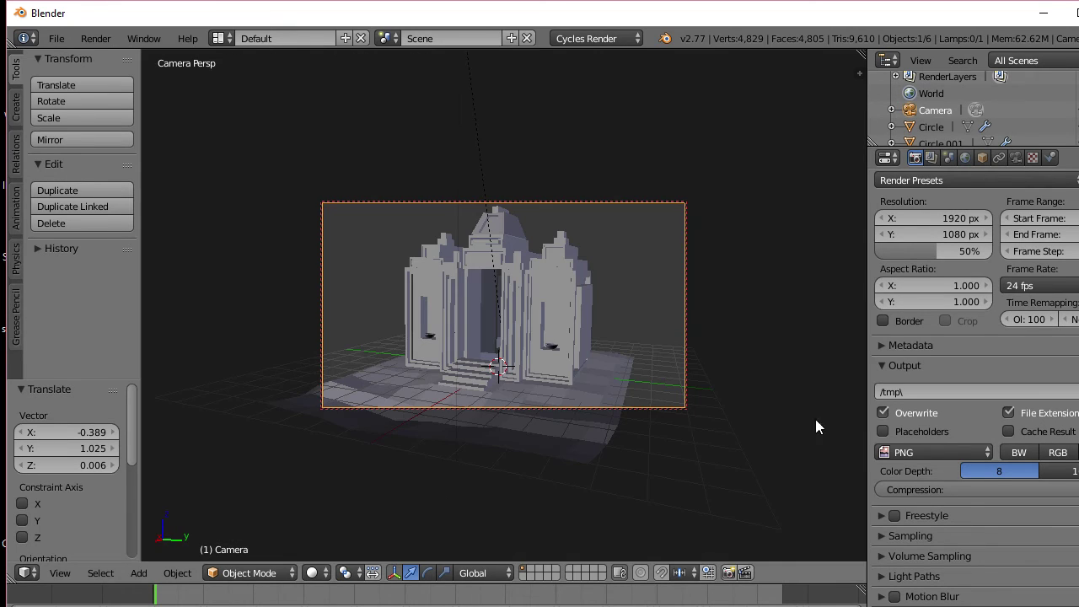
{"action": "scroll", "coordinate": [889, 424], "scroll_direction": "down", "scroll_amount": 3}
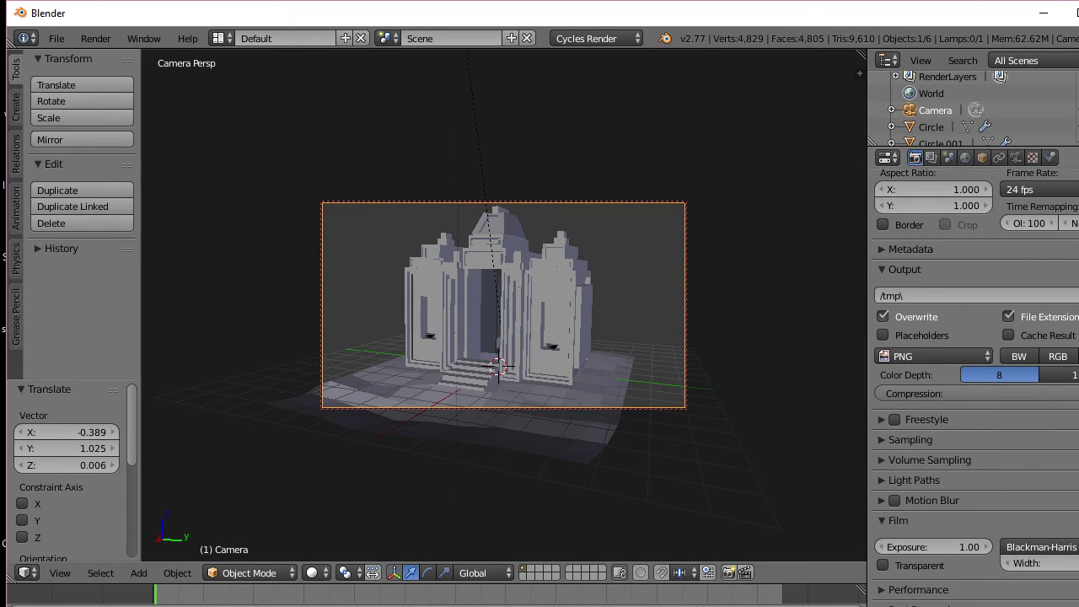
{"action": "left_click", "coordinate": [1064, 376]}
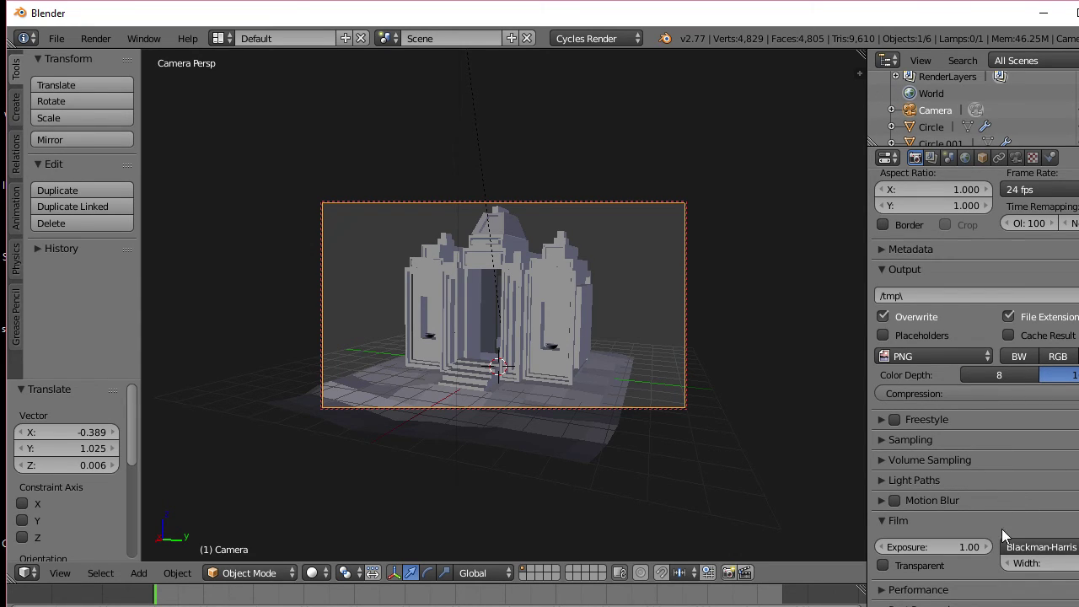
Step: Set the Cycles sampling to 500 render samples and 12 preview samples
{"action": "scroll", "coordinate": [1002, 528], "scroll_direction": "up", "scroll_amount": 2}
{"action": "scroll", "coordinate": [1002, 529], "scroll_direction": "up", "scroll_amount": 6}
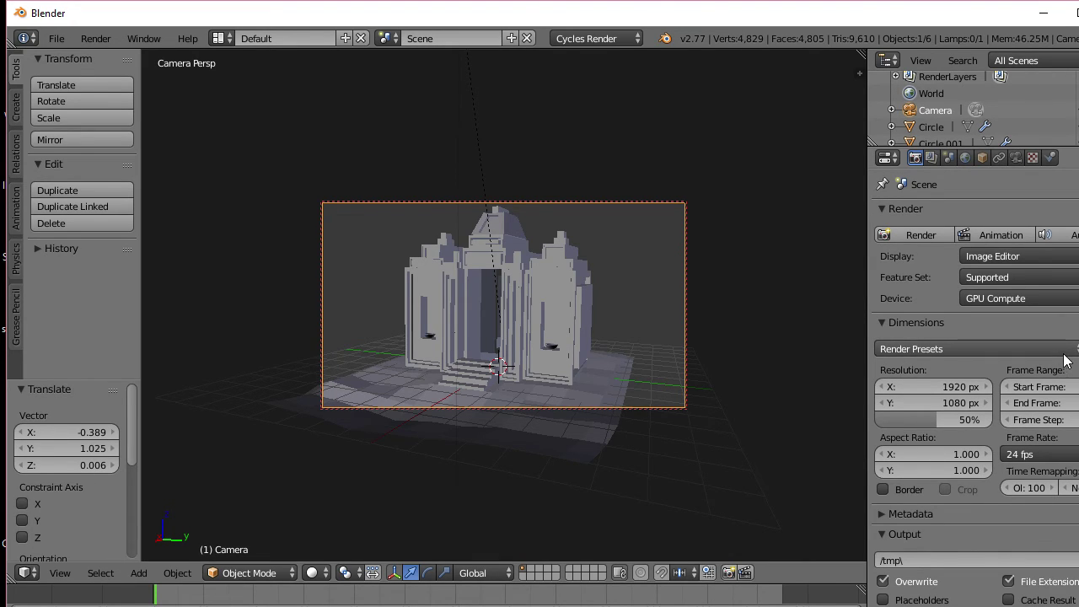
{"action": "scroll", "coordinate": [957, 390], "scroll_direction": "down", "scroll_amount": 5}
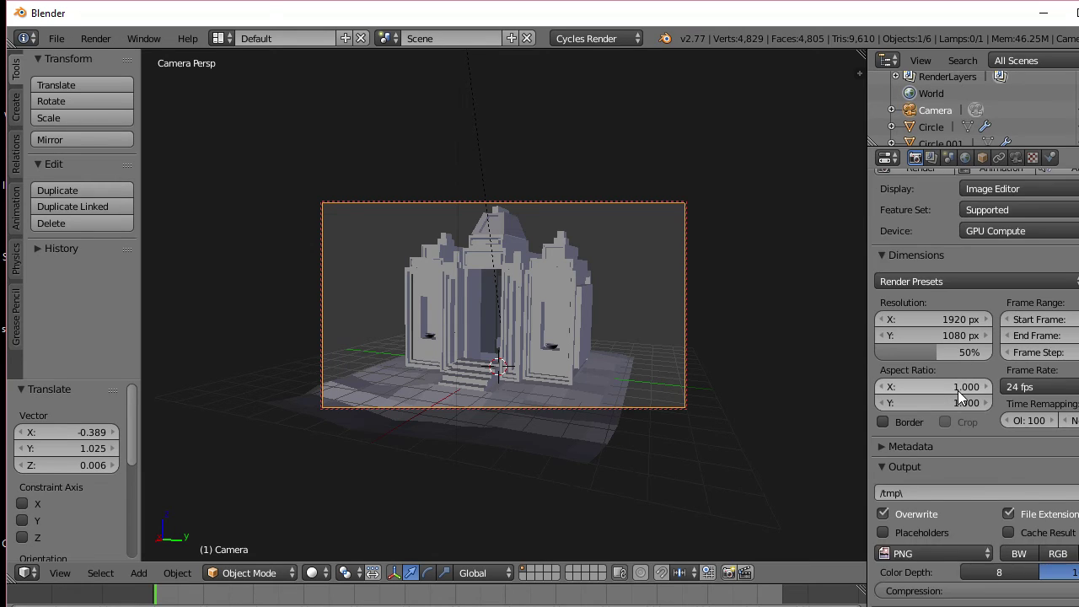
{"action": "scroll", "coordinate": [958, 390], "scroll_direction": "down", "scroll_amount": 1}
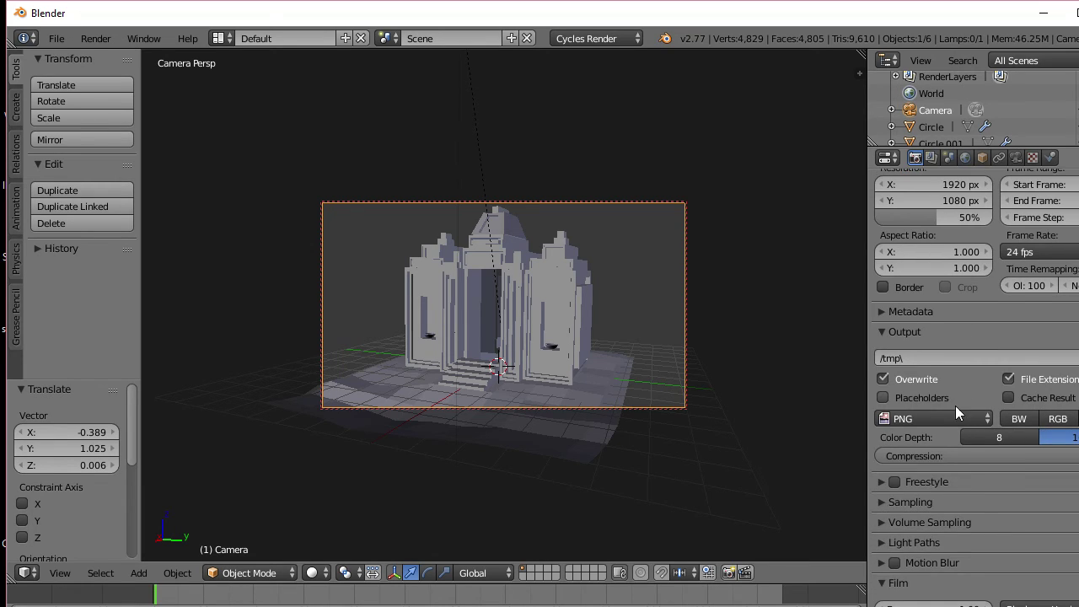
{"action": "left_click", "coordinate": [885, 504]}
{"action": "scroll", "coordinate": [907, 509], "scroll_direction": "down", "scroll_amount": 4}
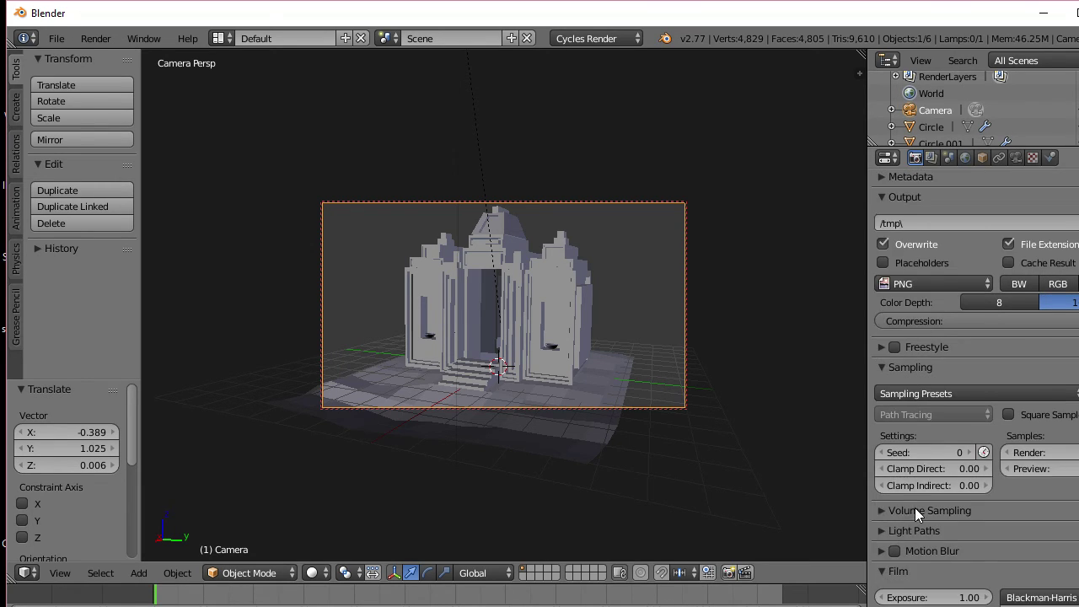
{"action": "scroll", "coordinate": [914, 508], "scroll_direction": "down", "scroll_amount": 1}
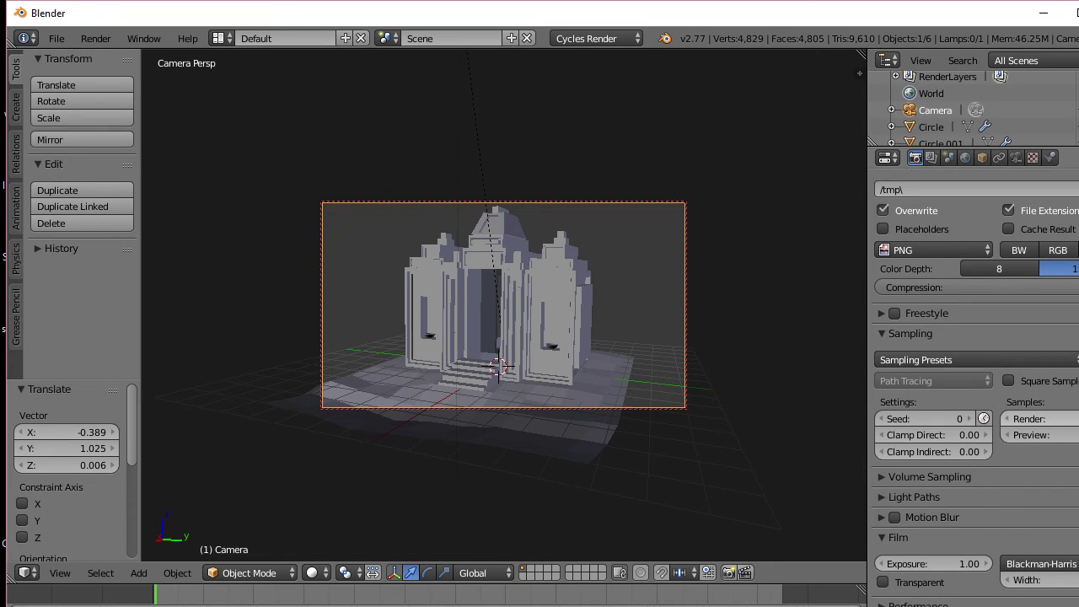
{"action": "left_click", "coordinate": [1041, 419]}
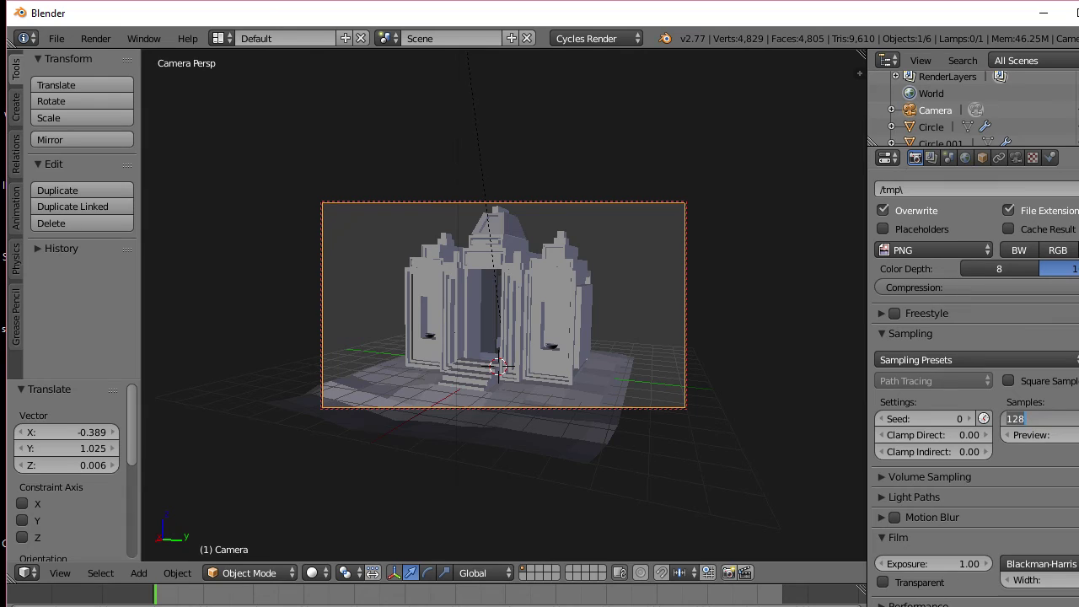
{"action": "type", "text": "500"}
{"action": "key", "text": "Return"}
{"action": "left_click", "coordinate": [1040, 435]}
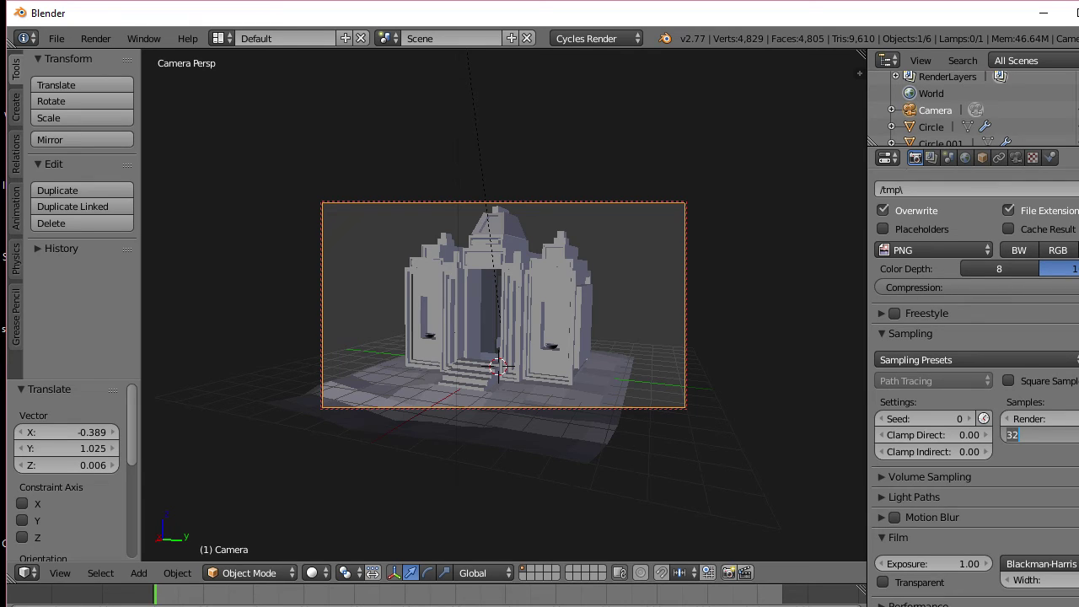
{"action": "type", "text": "12"}
{"action": "left_click", "coordinate": [763, 362]}
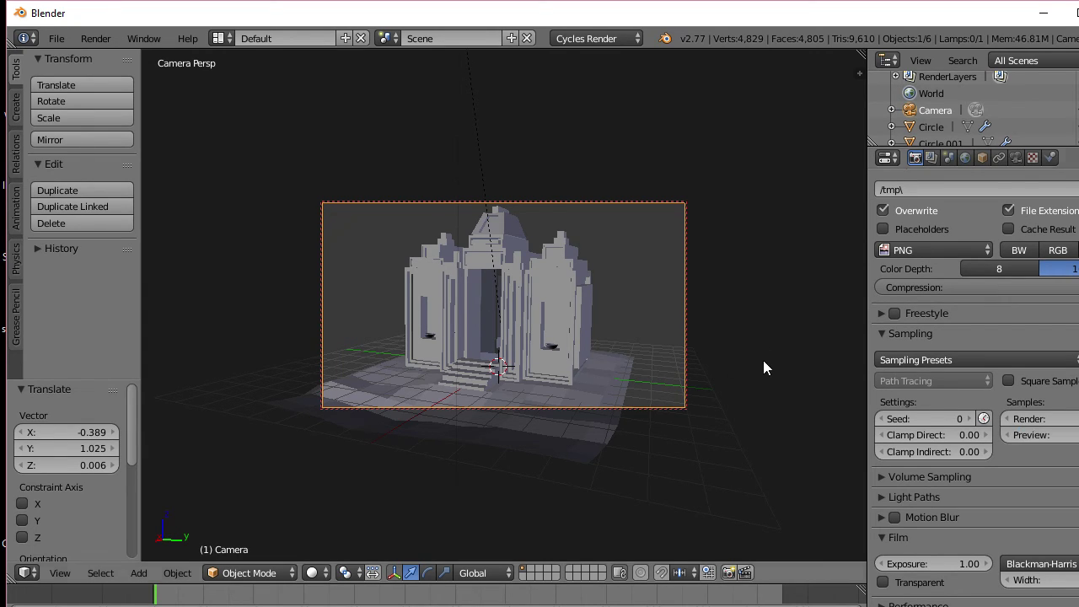
Step: Render the temple from the camera and return the editor to the 3D View
{"action": "key", "text": "F12"}
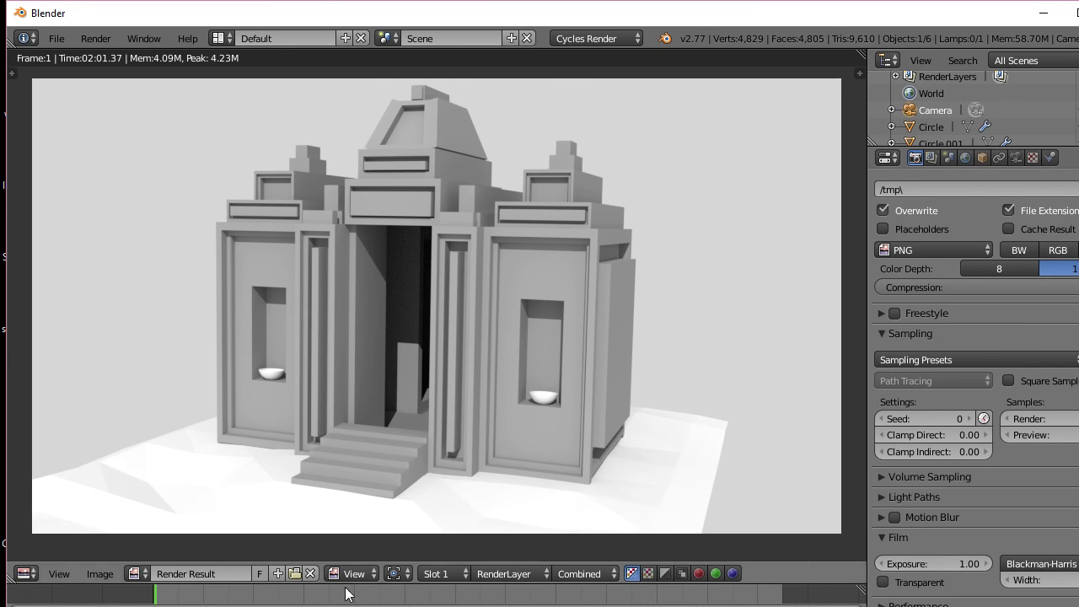
{"action": "left_click", "coordinate": [27, 573]}
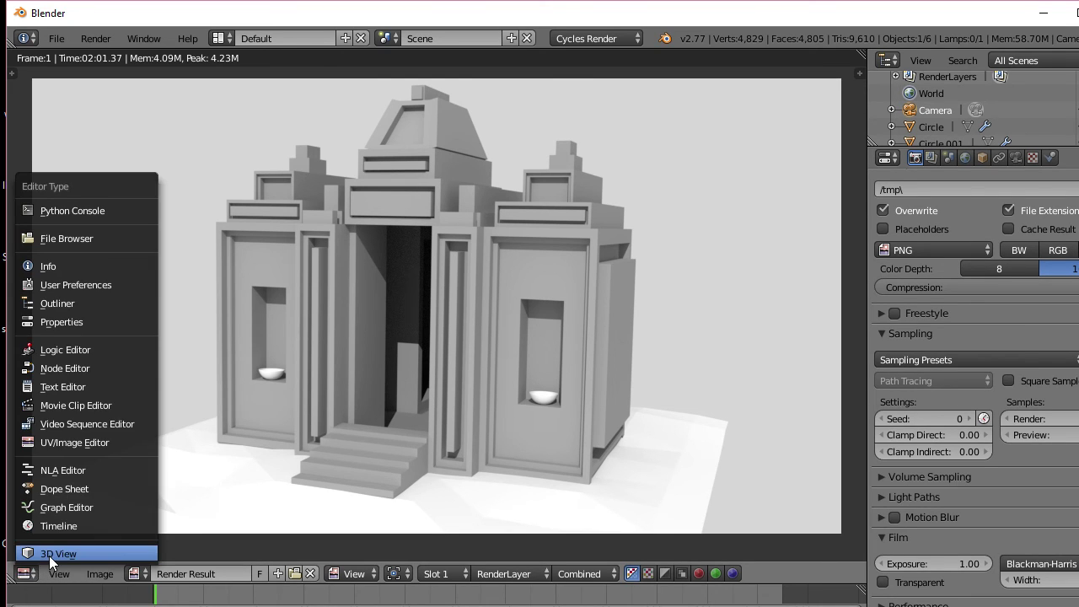
{"action": "left_click", "coordinate": [48, 554]}
Step: Bring up the terrain plane's material settings and select its entire mesh in Edit Mode
{"action": "right_click", "coordinate": [533, 452]}
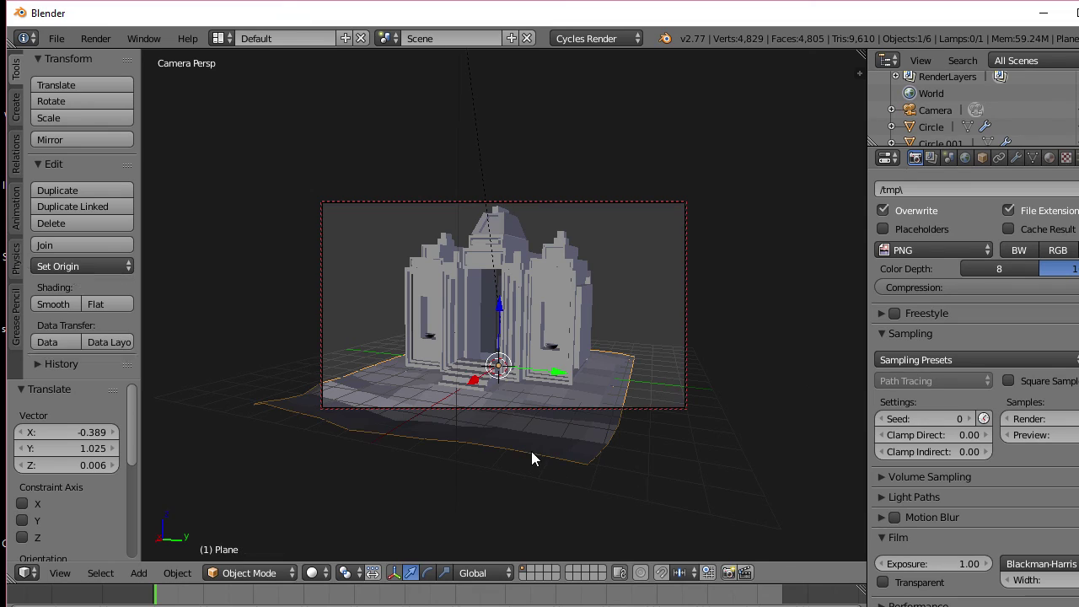
{"action": "left_click", "coordinate": [1050, 157]}
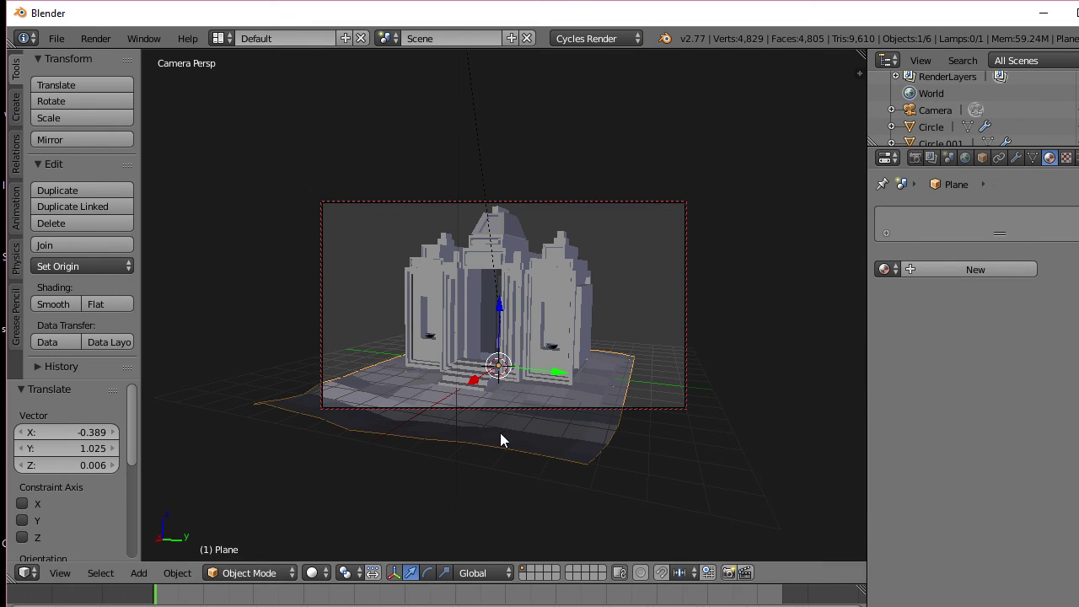
{"action": "key", "text": "a"}
{"action": "key", "text": "a"}
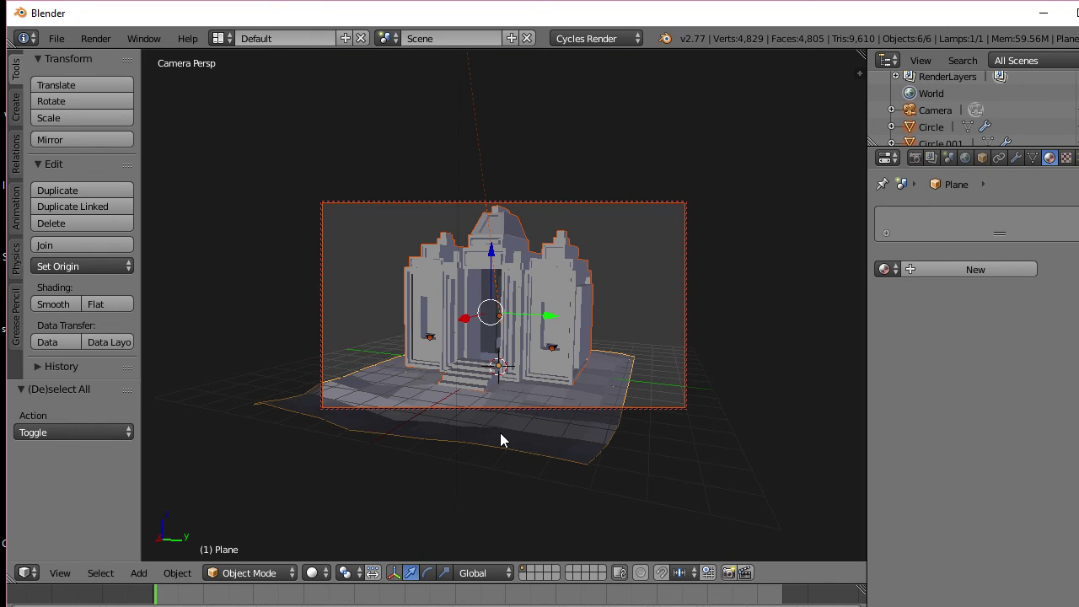
{"action": "right_click", "coordinate": [500, 433]}
{"action": "key", "text": "Tab"}
{"action": "key", "text": "Tab"}
{"action": "key", "text": "Tab"}
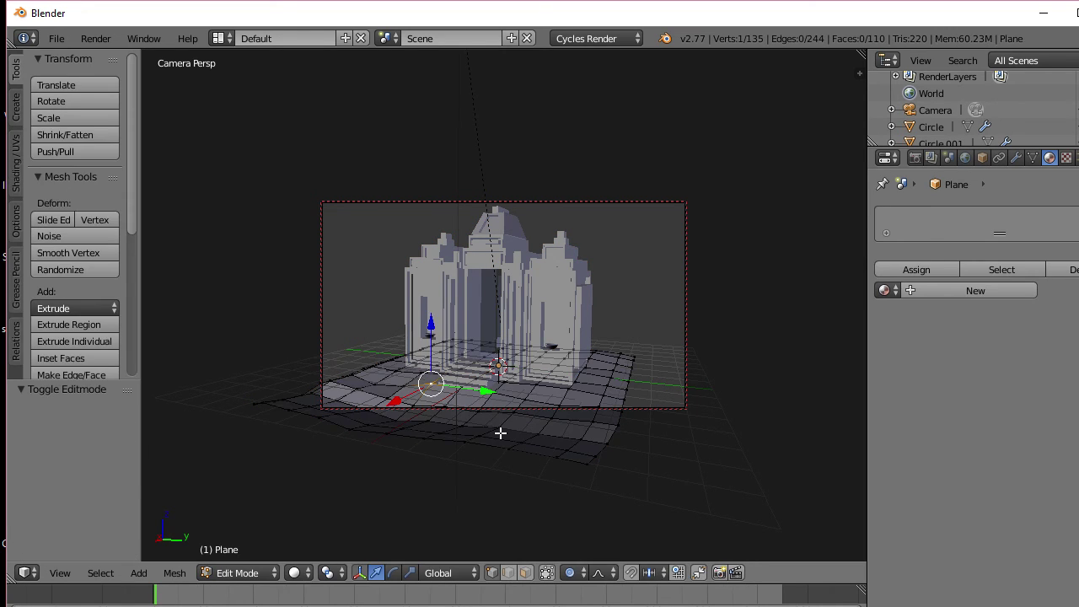
{"action": "key", "text": "a"}
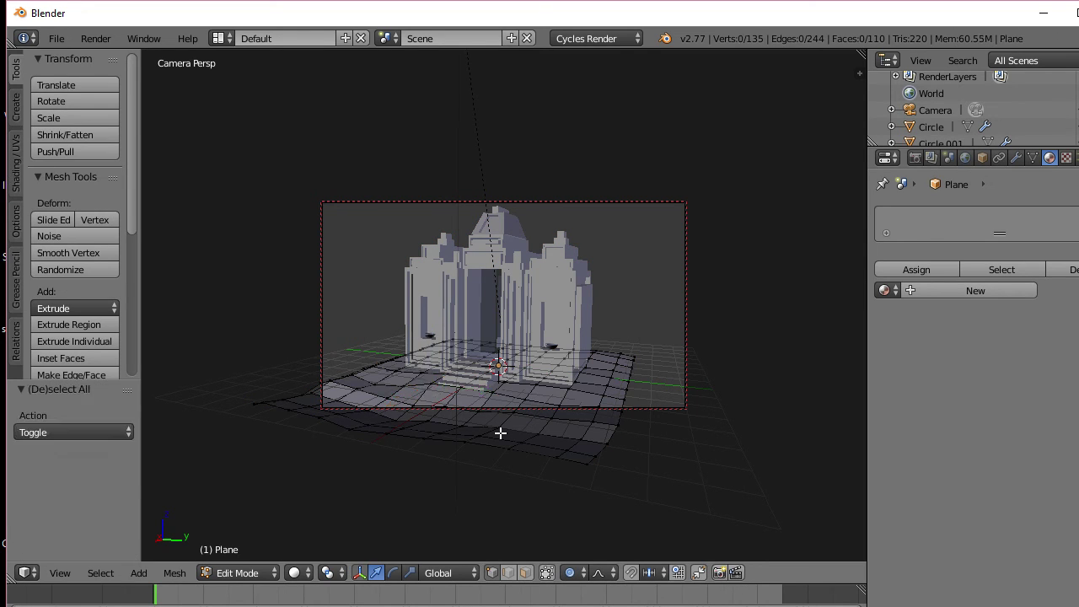
{"action": "key", "text": "a"}
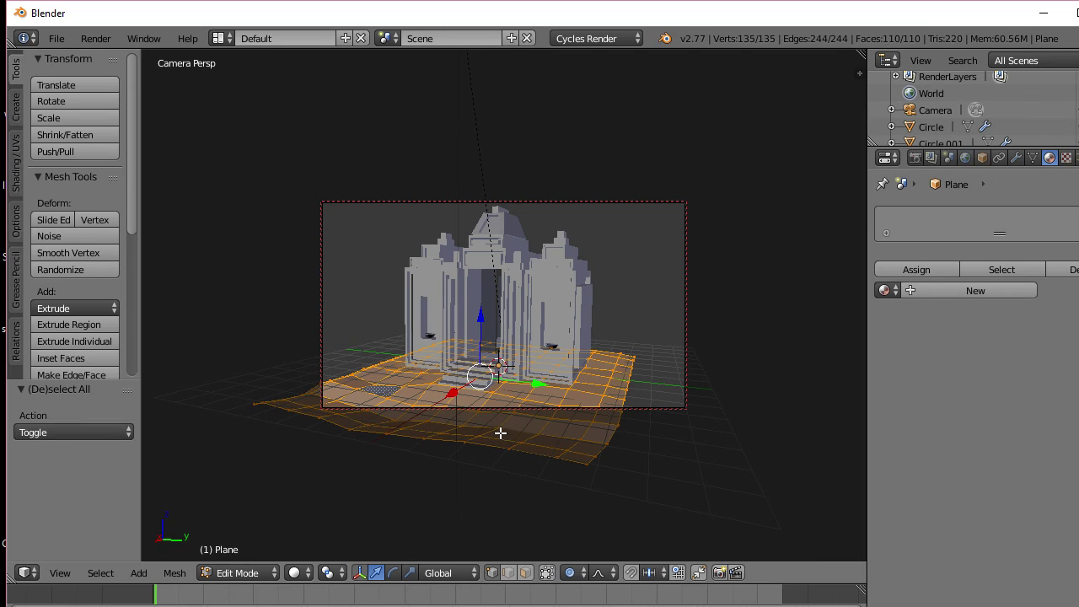
Step: Give the terrain plane a new Diffuse BSDF material and darken its colour to dark grey
{"action": "left_click", "coordinate": [965, 290]}
{"action": "left_click", "coordinate": [1012, 409]}
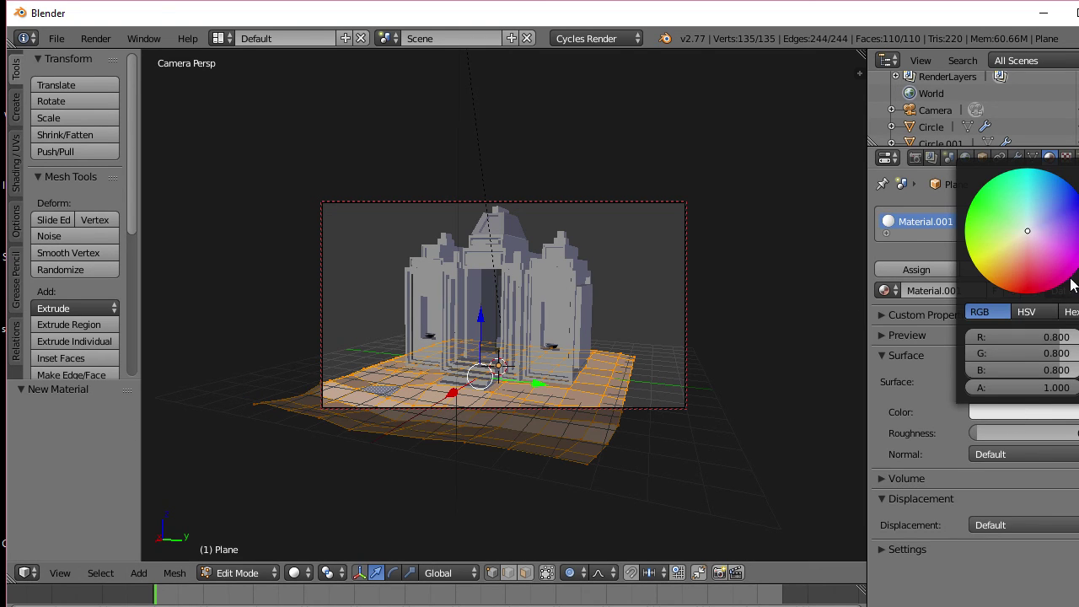
{"action": "left_click_drag", "start_coordinate": [1078, 182], "coordinate": [1078, 247]}
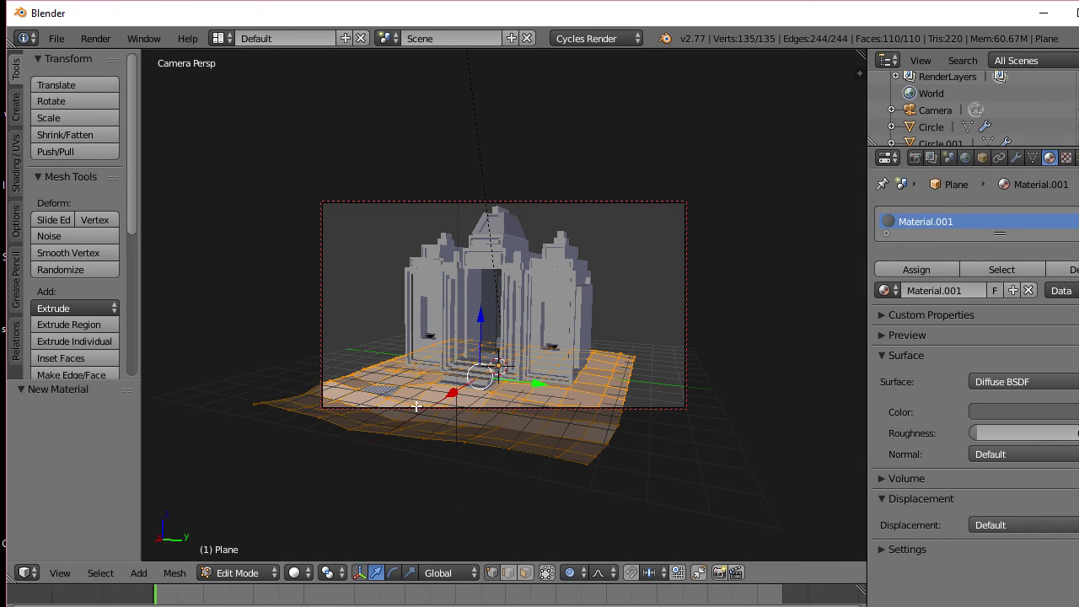
Step: Render the scene again with the dark grey terrain and view the whole image
{"action": "key", "text": "F12"}
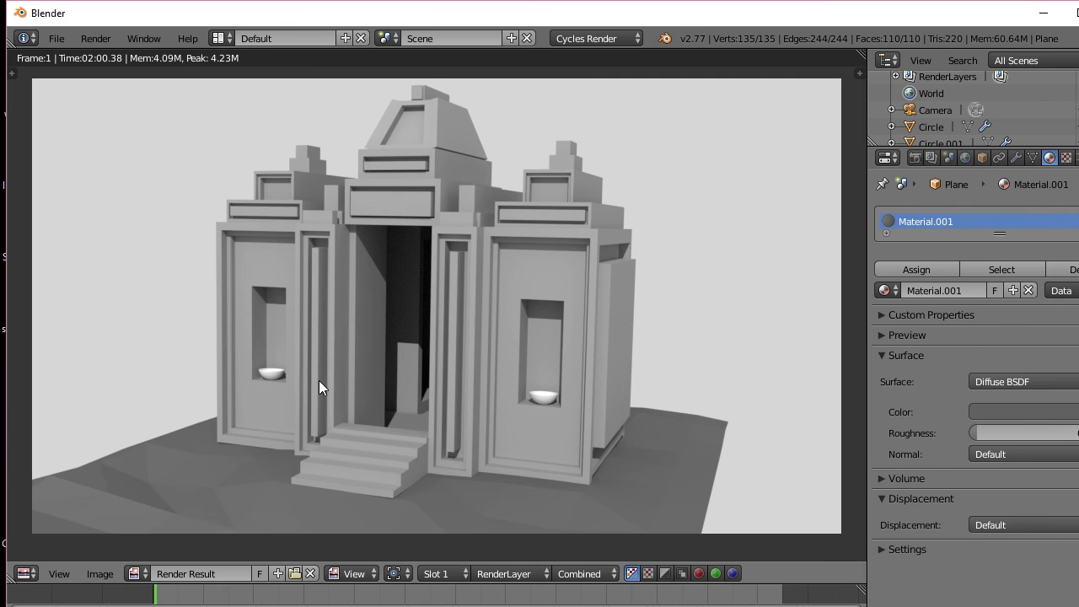
{"action": "scroll", "coordinate": [319, 381], "scroll_direction": "down", "scroll_amount": 1}
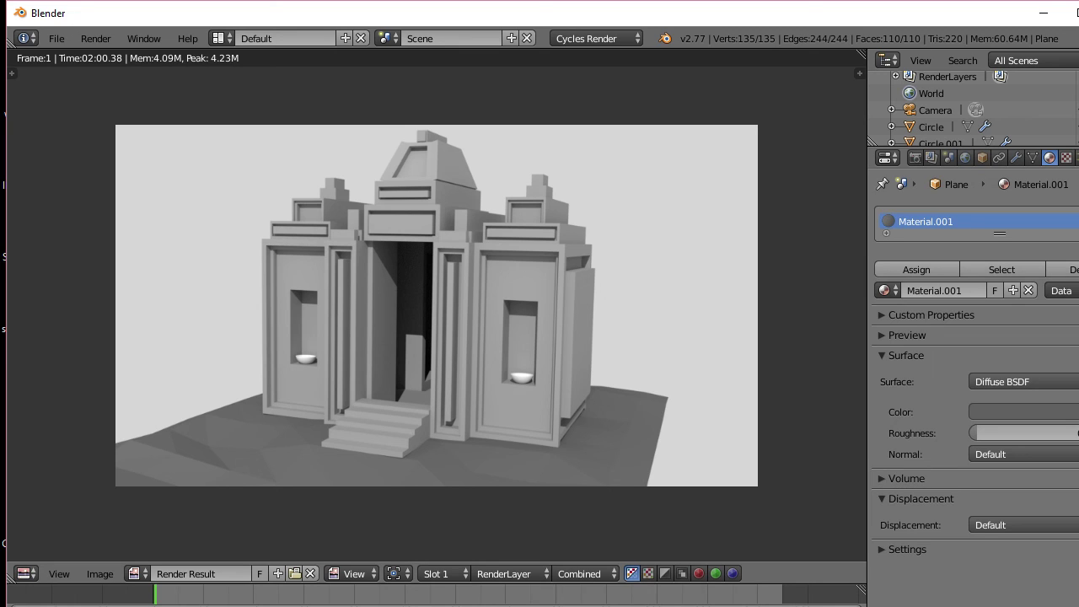
{"action": "mouse_move", "coordinate": [312, 606]}
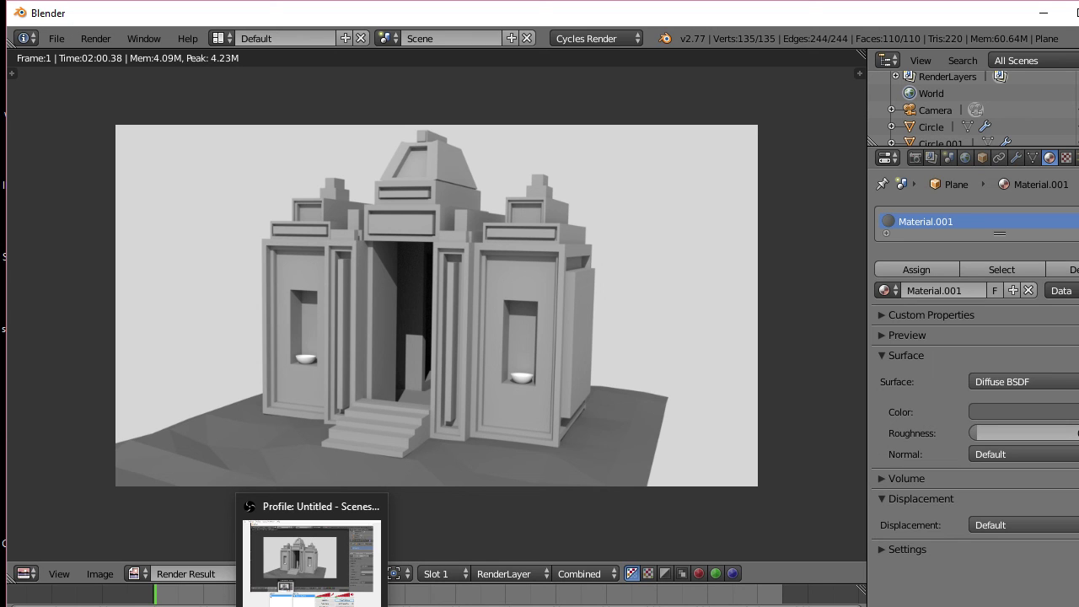
{"action": "left_click", "coordinate": [312, 601]}
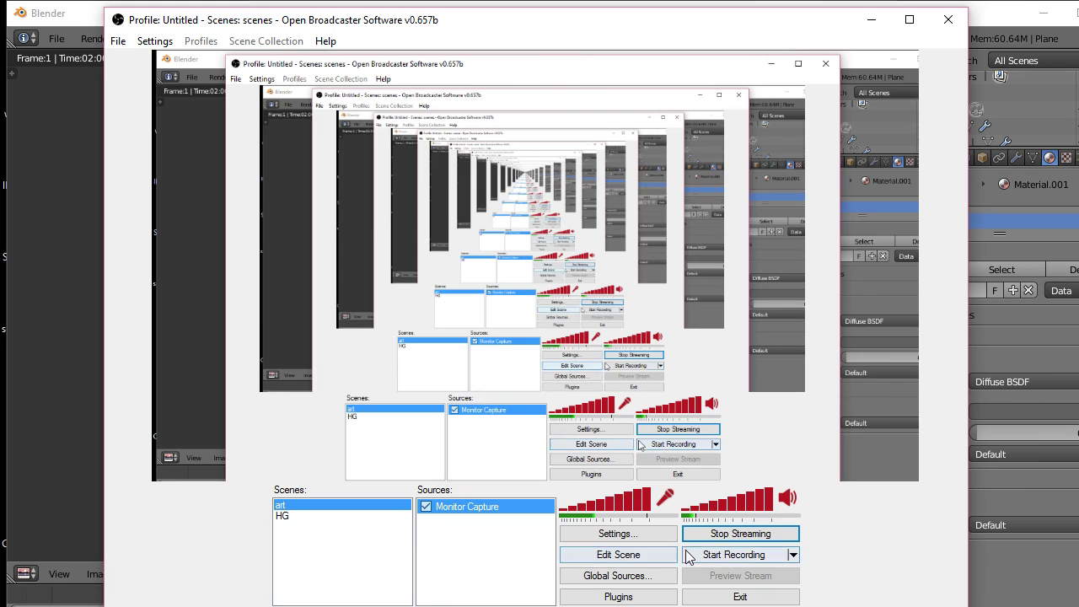